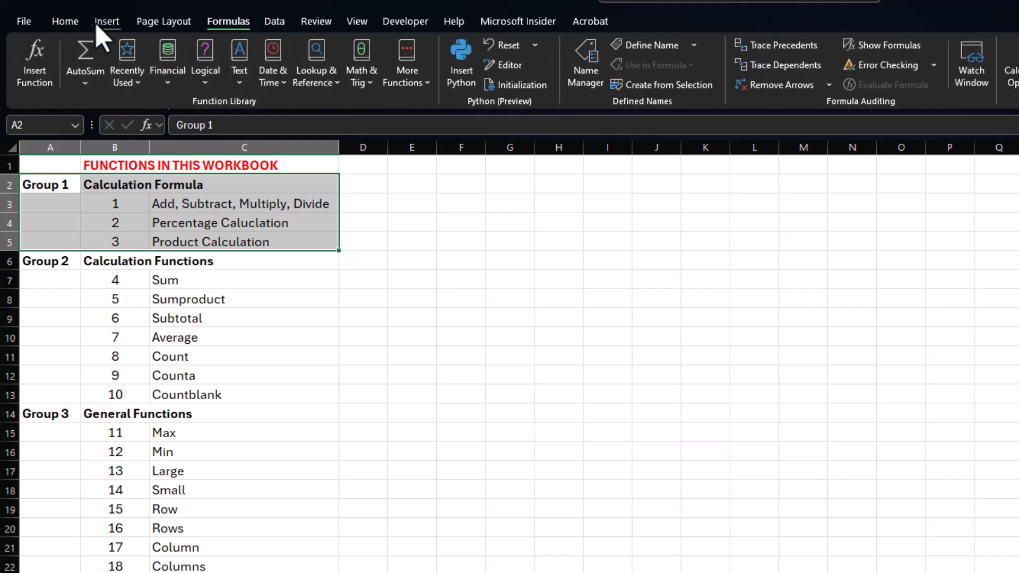
left_click(70, 23)
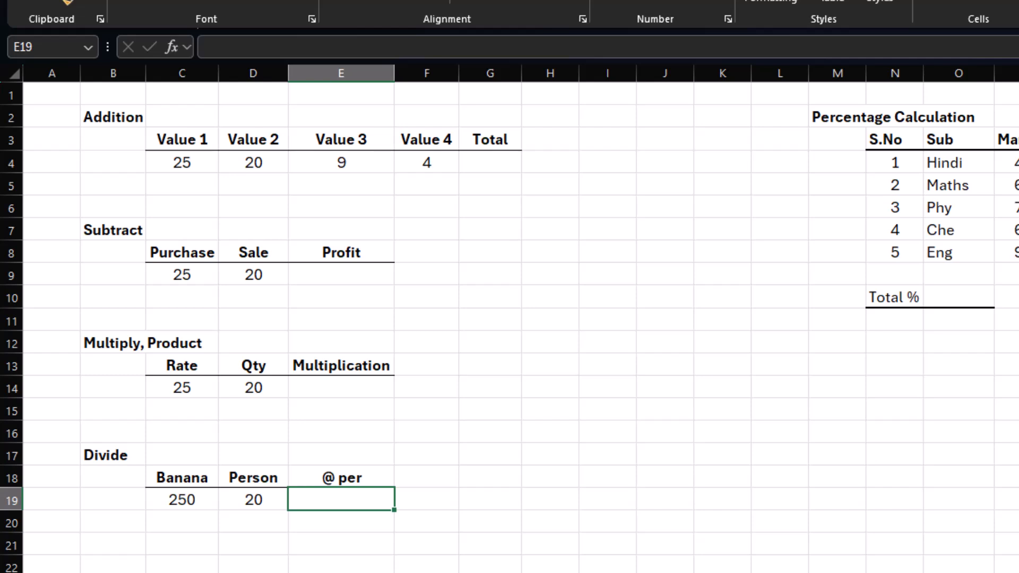
left_click(219, 166)
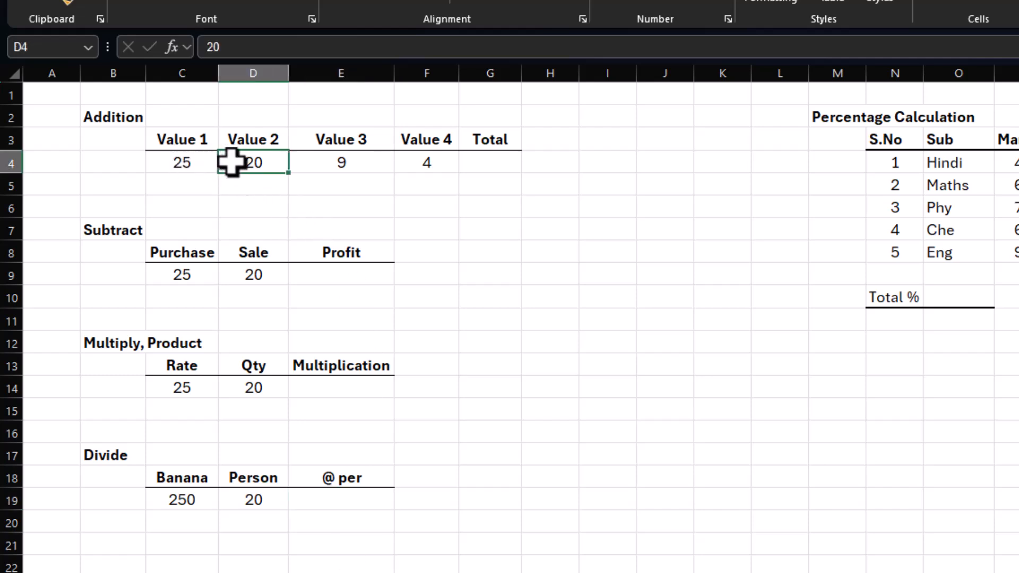
left_click(351, 166)
left_click(428, 165)
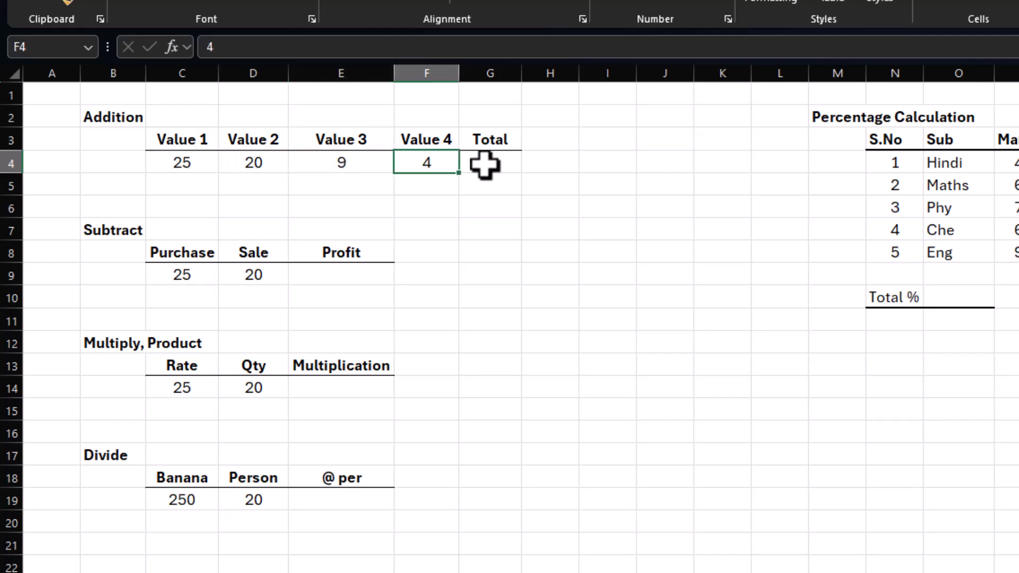
Step: Add the four values of the Addition table in G4 with the formula =C4+D4+E4+F4
left_click(484, 165)
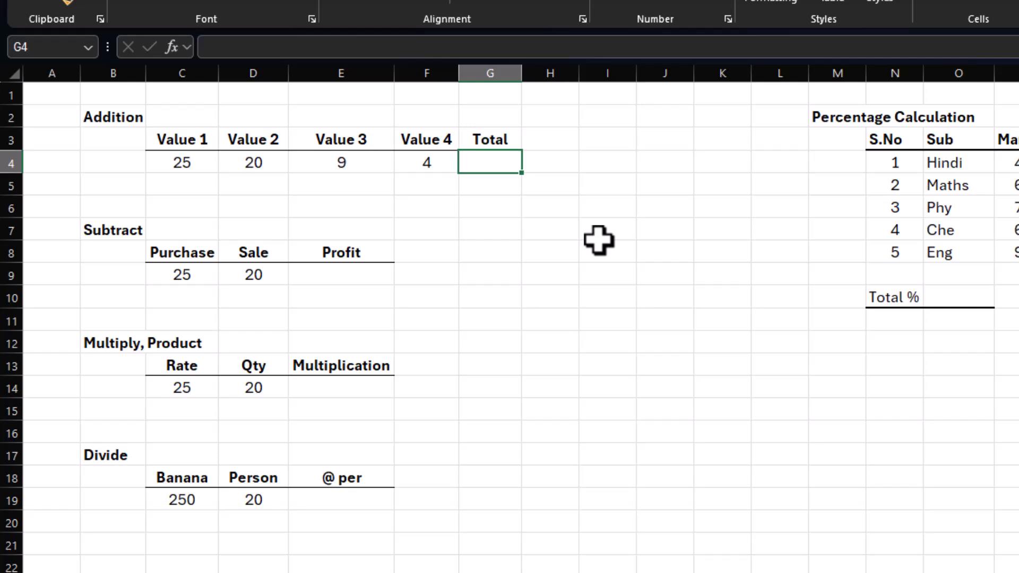
type("=")
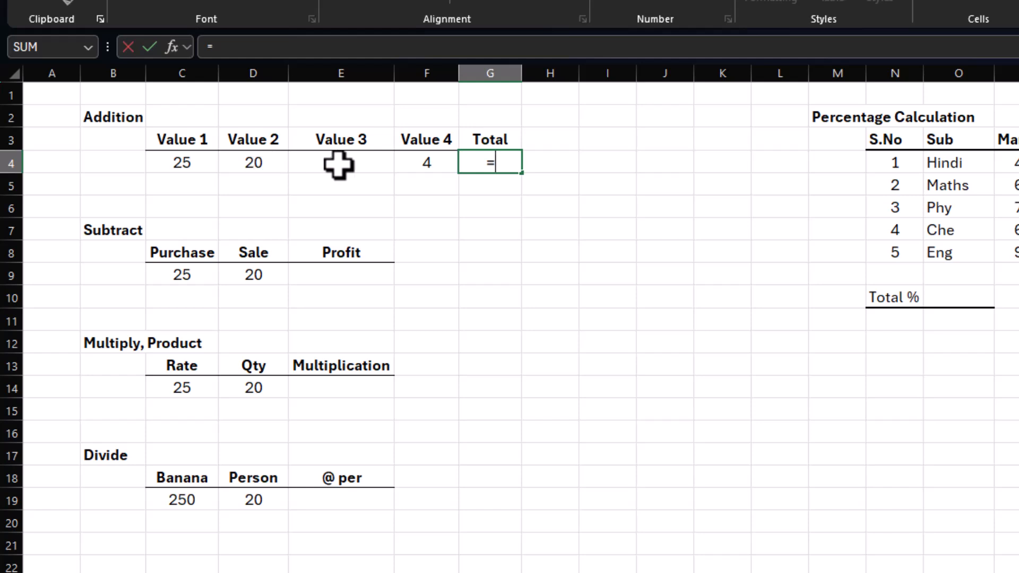
left_click(185, 164)
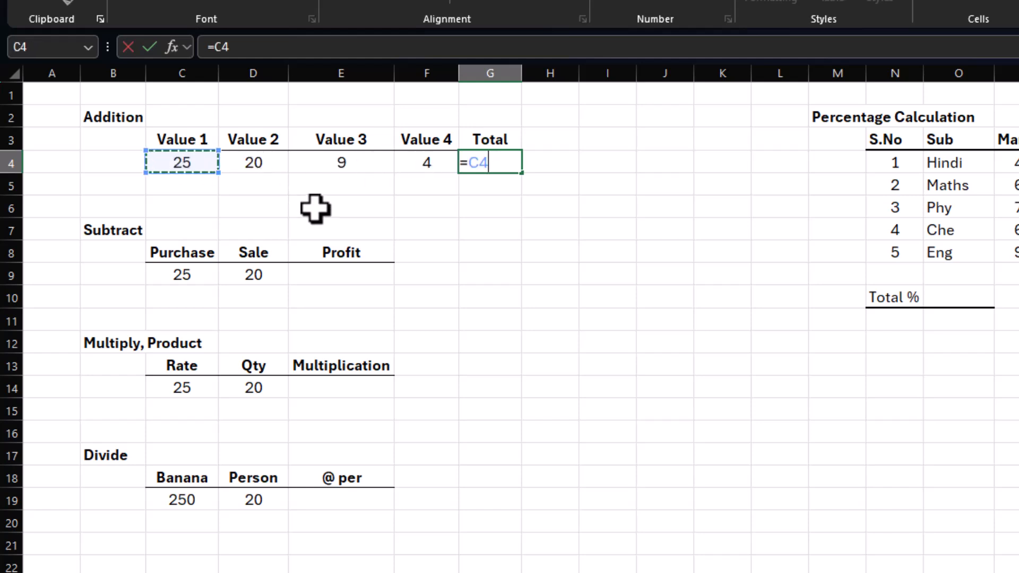
type("+")
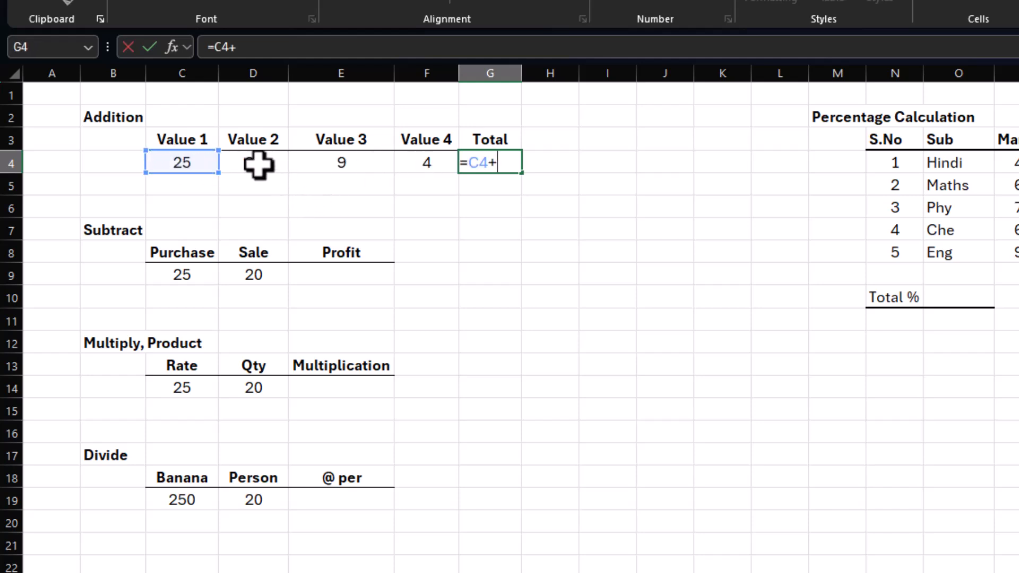
left_click(257, 164)
type("+")
left_click(335, 165)
type("+")
key("Left")
key("Return")
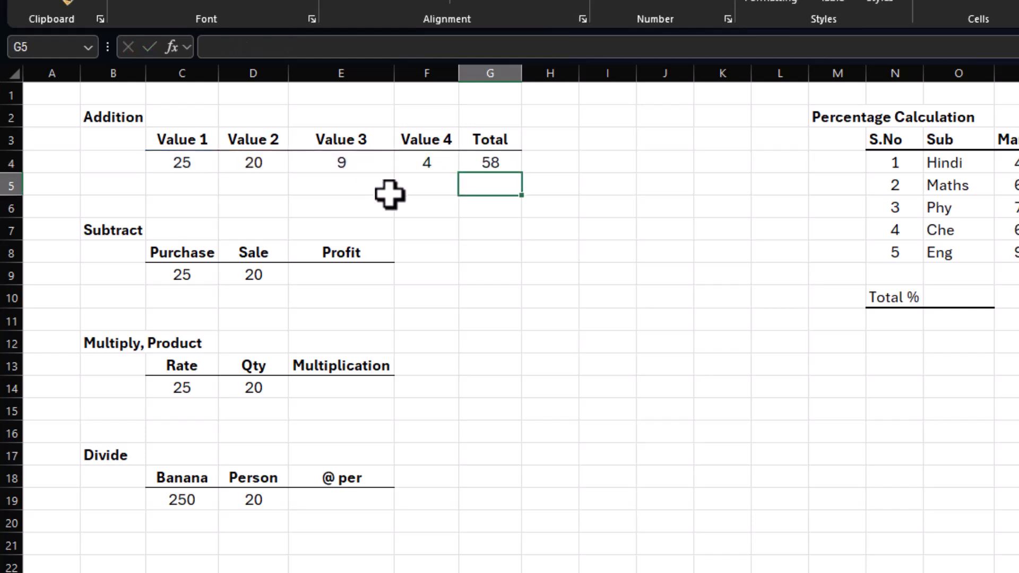
left_click(482, 161)
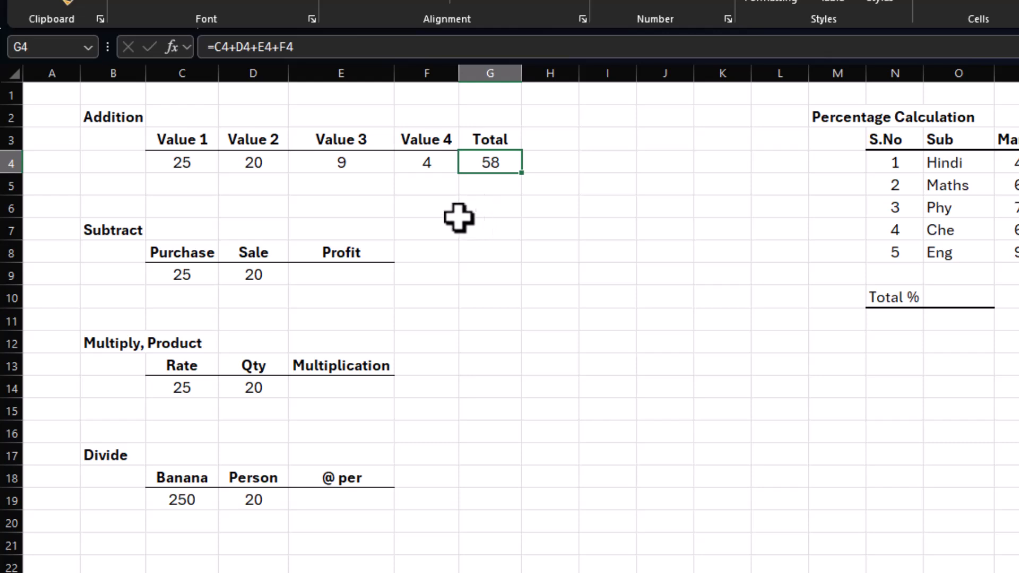
left_click_drag(200, 168, 416, 169)
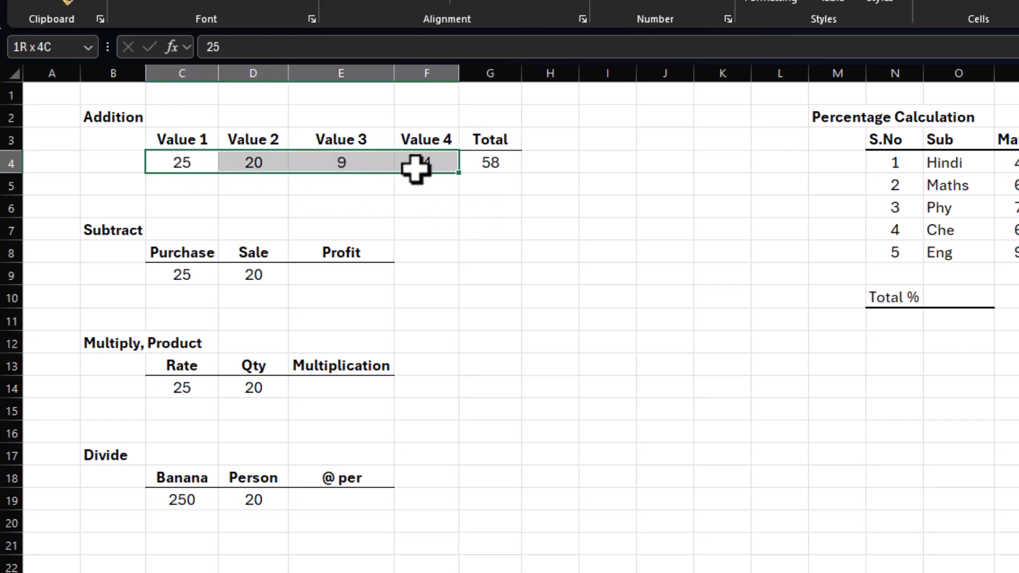
left_click(500, 166)
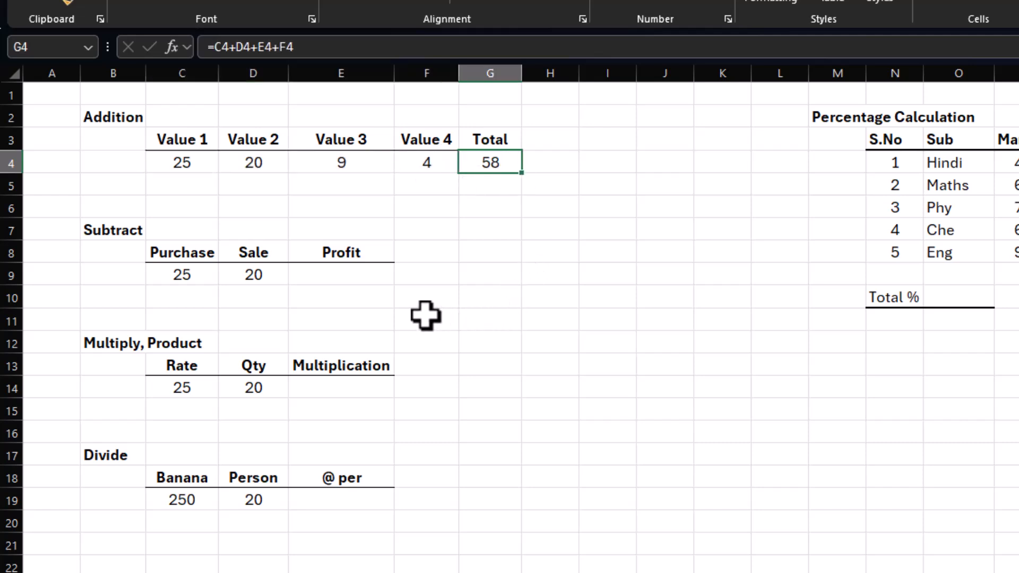
Step: Calculate the Profit in E9 of the Subtract table with the formula =C9-D9
left_click(322, 275)
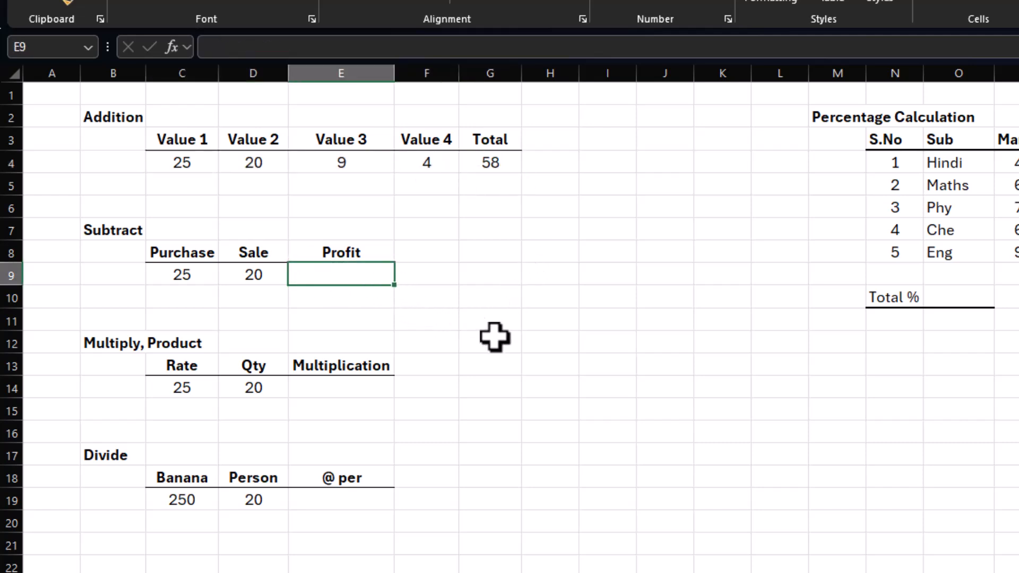
type("=")
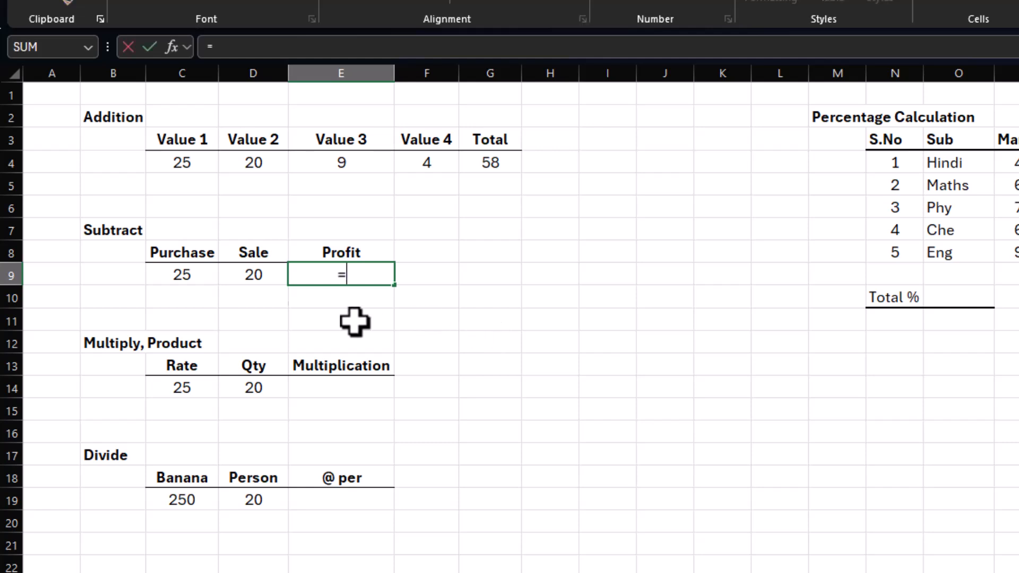
left_click(179, 279)
type("-")
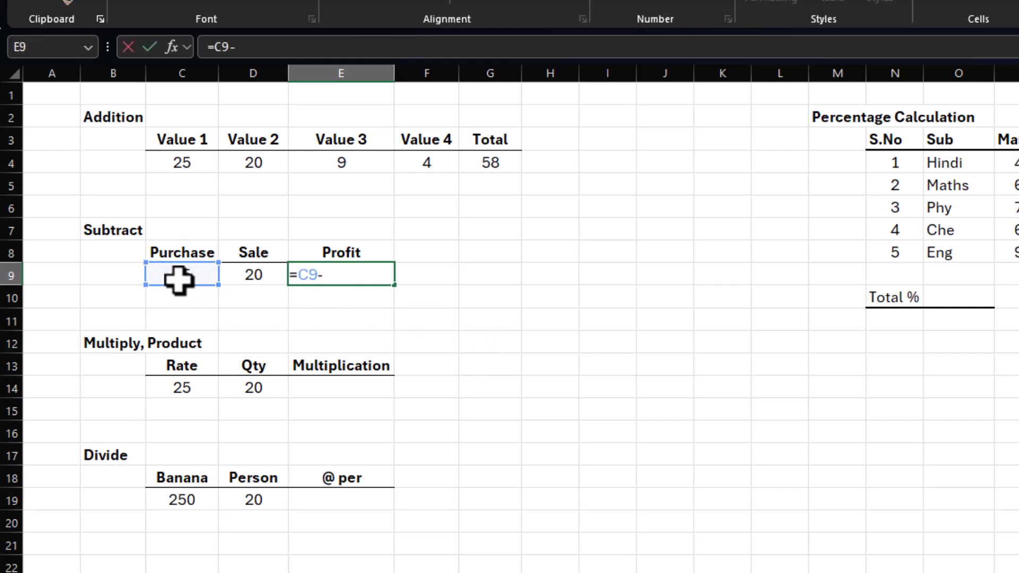
left_click(245, 276)
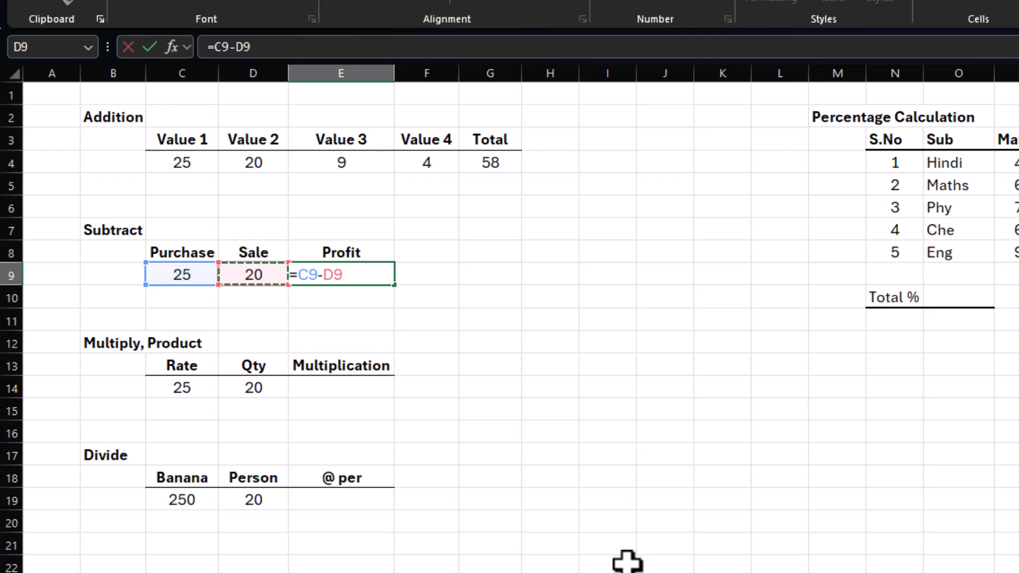
key("Return")
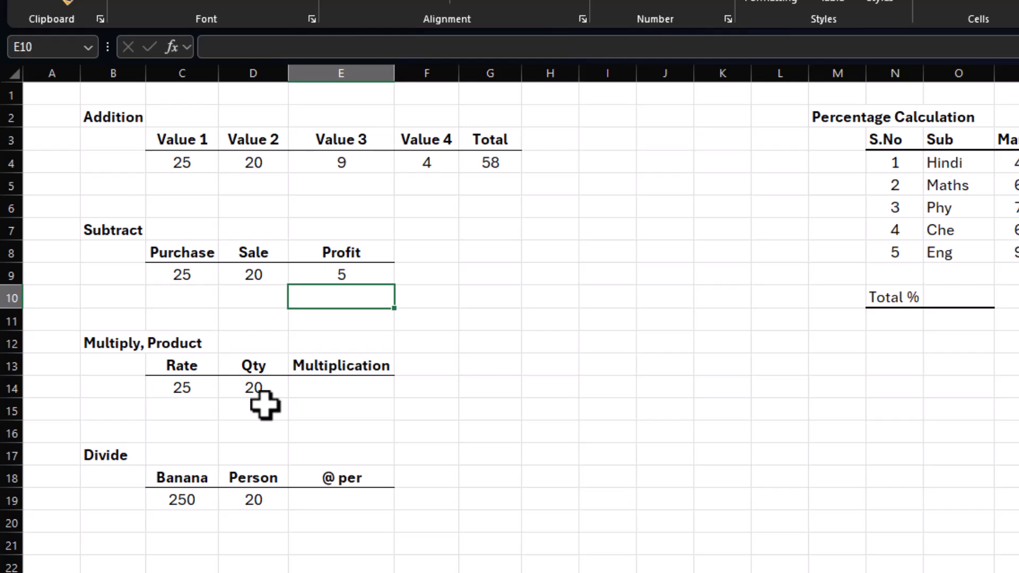
Step: Multiply Rate by Qty in E14 under Multiplication with the formula =C14*D14
left_click(337, 394)
type("=")
left_click(154, 392)
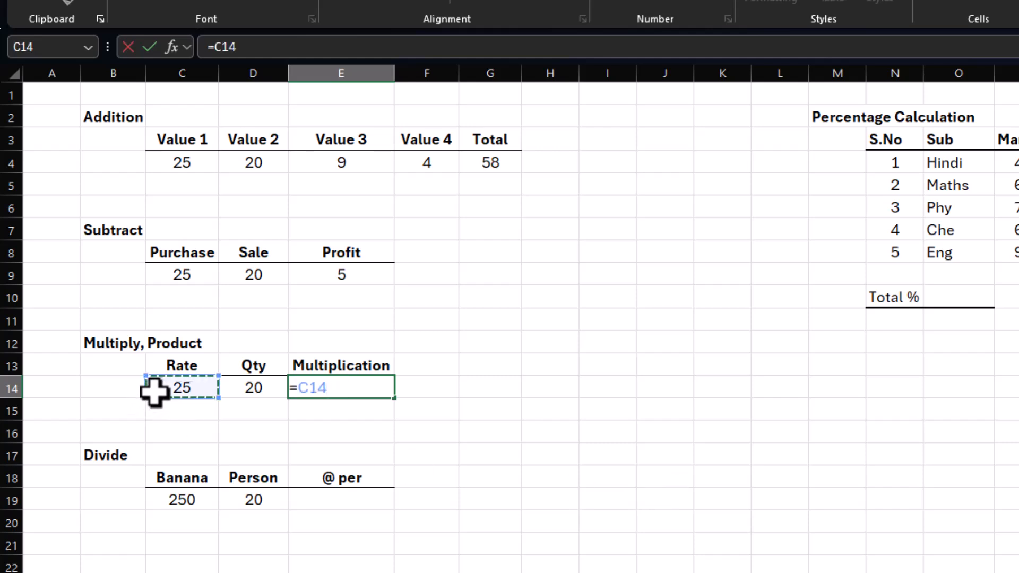
type("*")
left_click(243, 386)
key("Return")
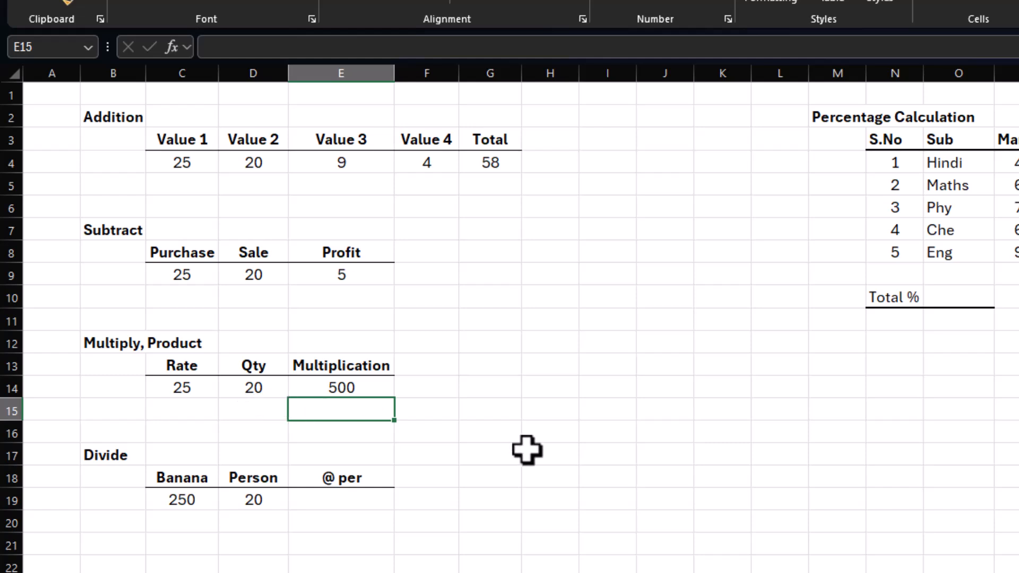
Step: Replace the multiplication formula in E14 with the PRODUCT function using C14 and D14 as arguments
left_click(369, 390)
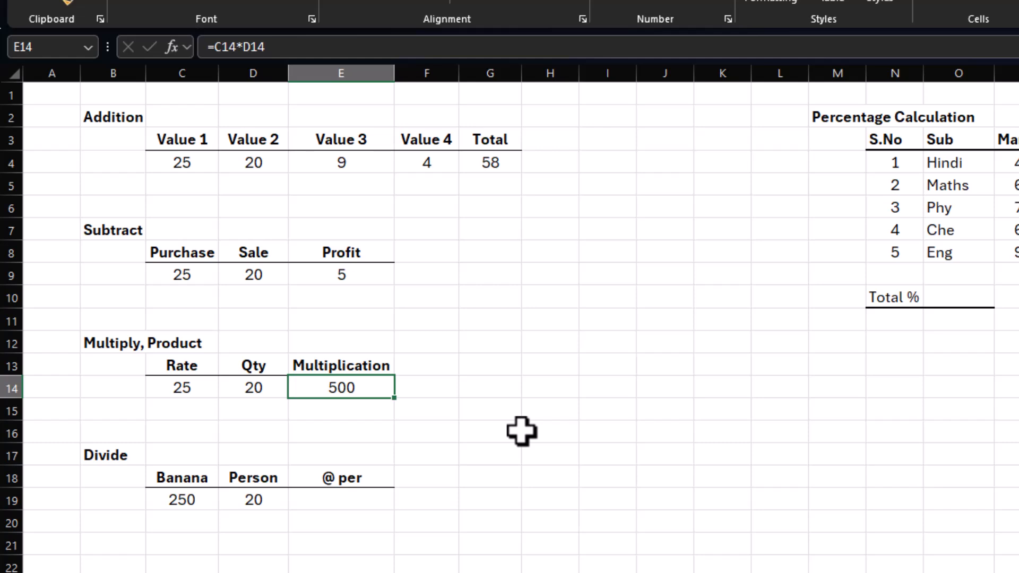
key("Delete")
type("=")
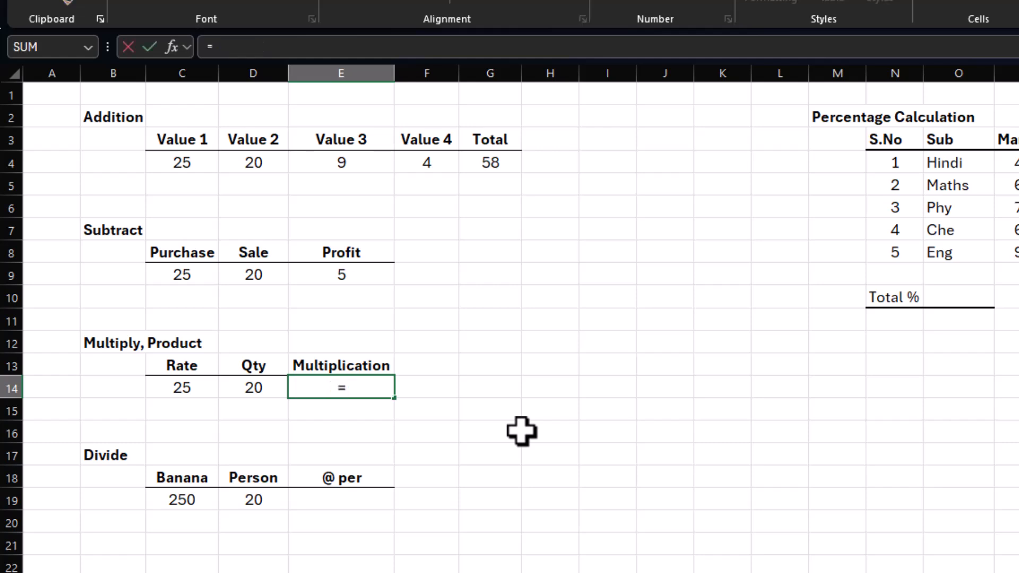
type("product")
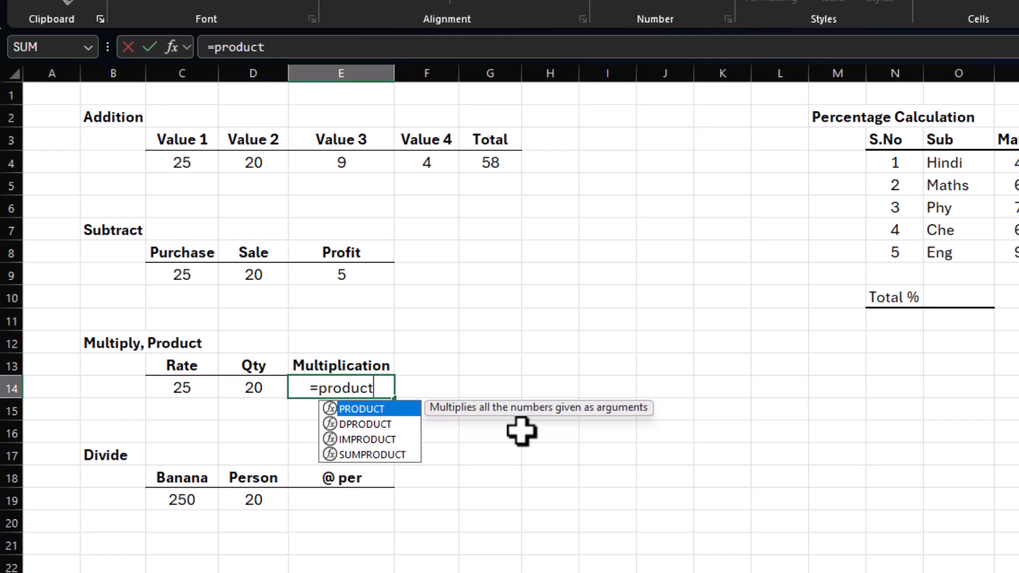
type("(")
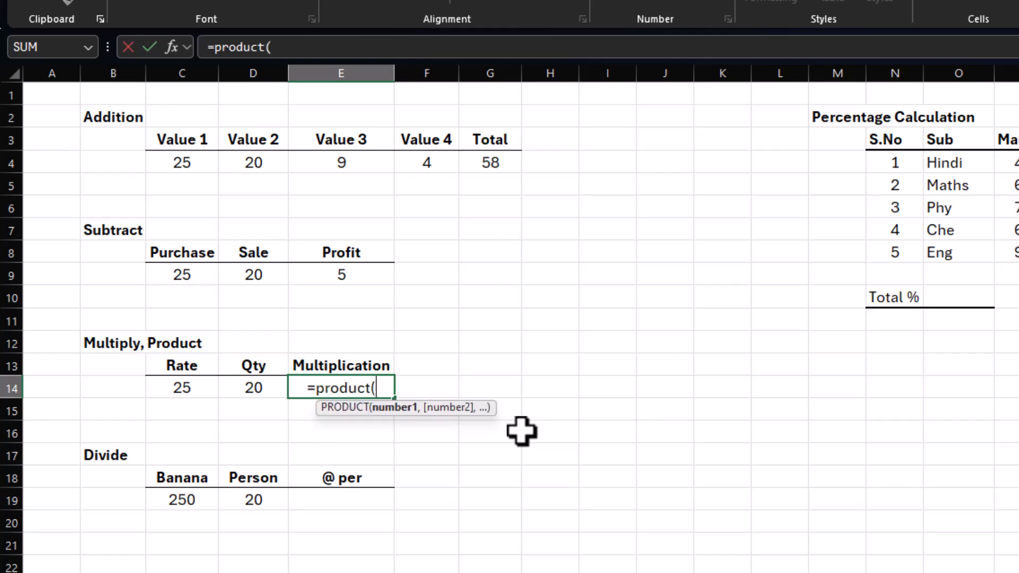
left_click(197, 389)
type(",")
left_click(246, 388)
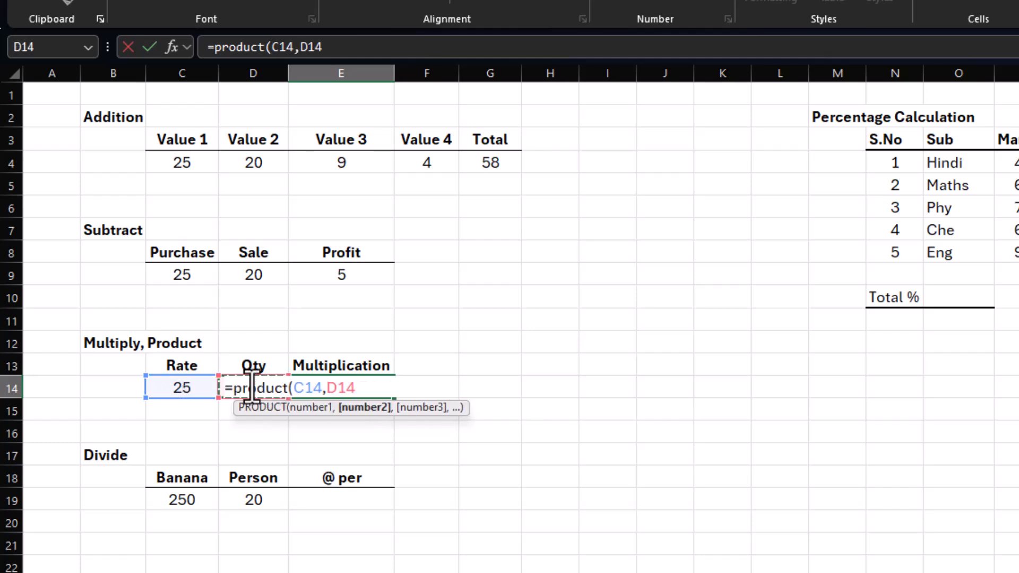
key("Return")
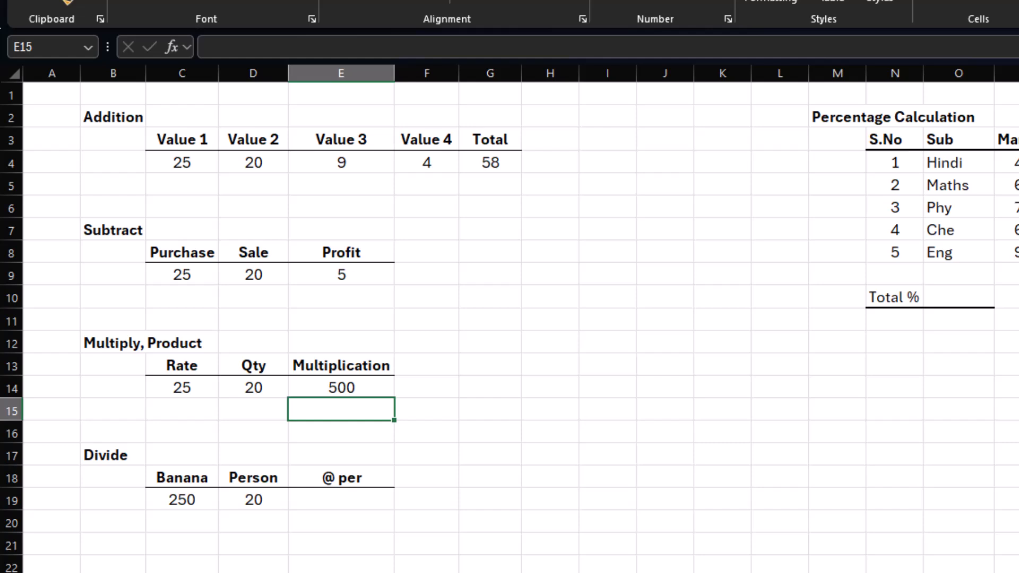
Step: Divide the Banana value by the Person value in E19 with the formula =C19/D19
left_click(315, 502)
type("=")
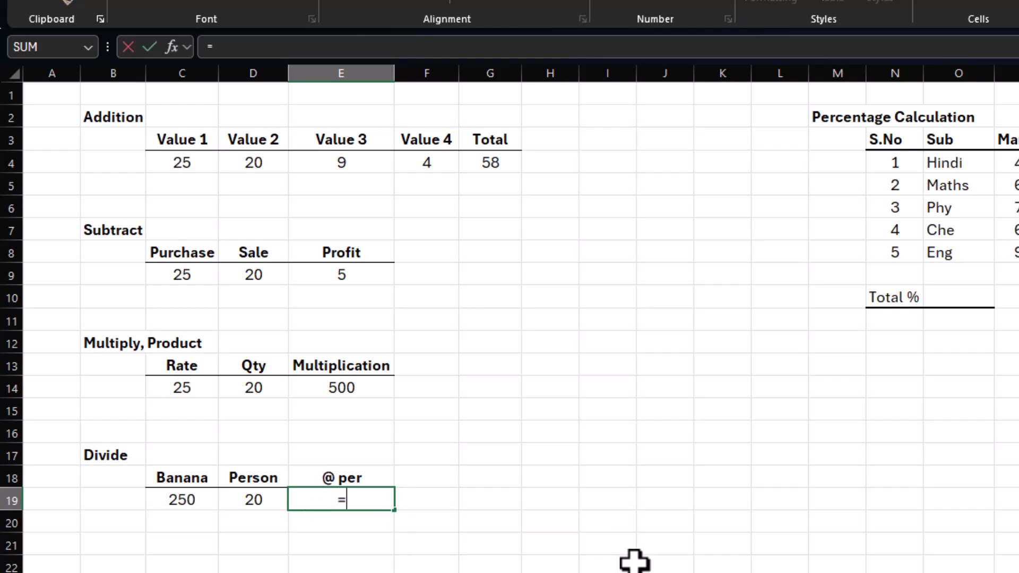
left_click(158, 502)
type("/")
left_click(240, 502)
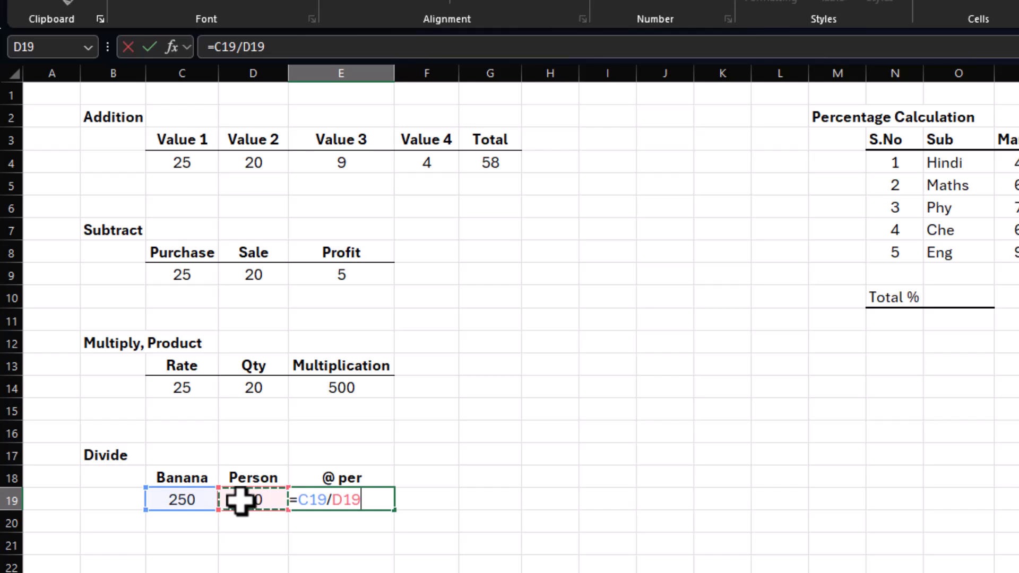
key("Return")
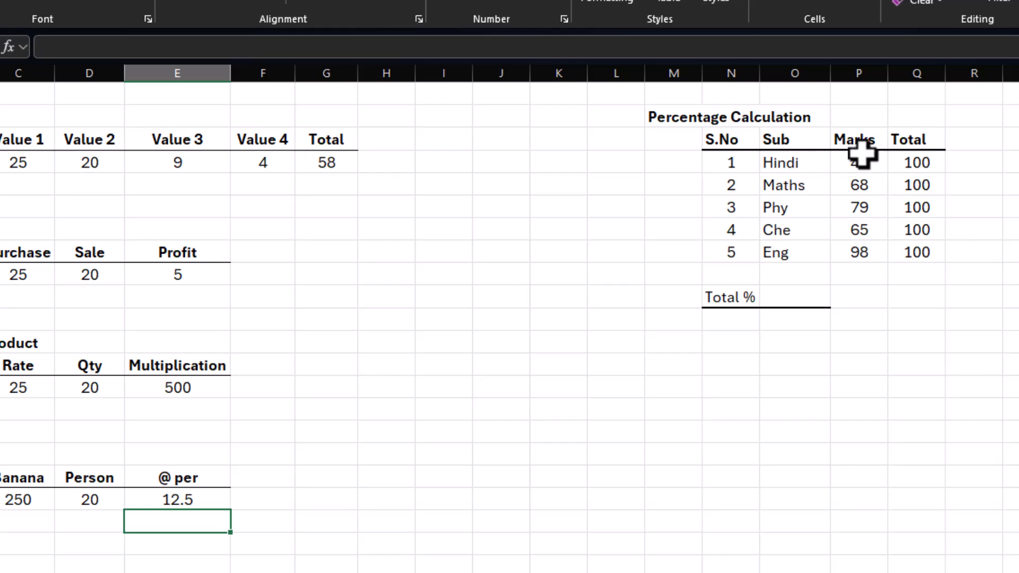
left_click_drag(862, 154, 860, 250)
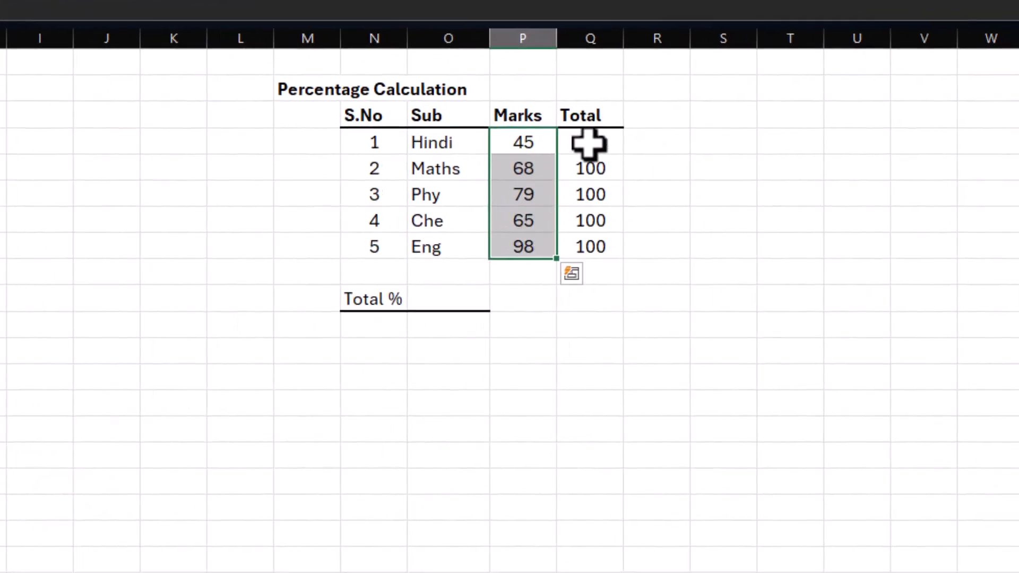
left_click_drag(589, 143, 589, 247)
left_click(473, 291)
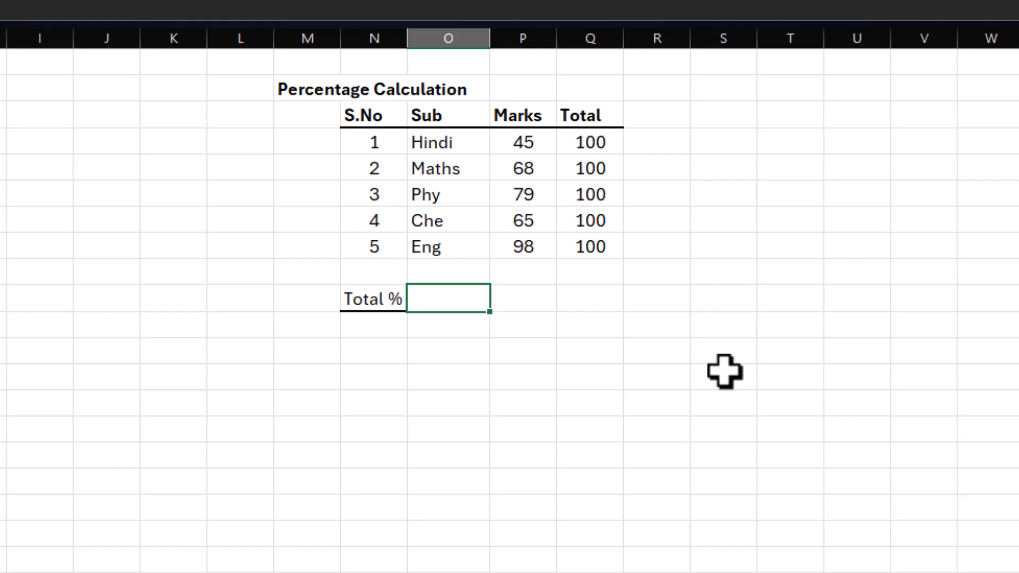
left_click(534, 273)
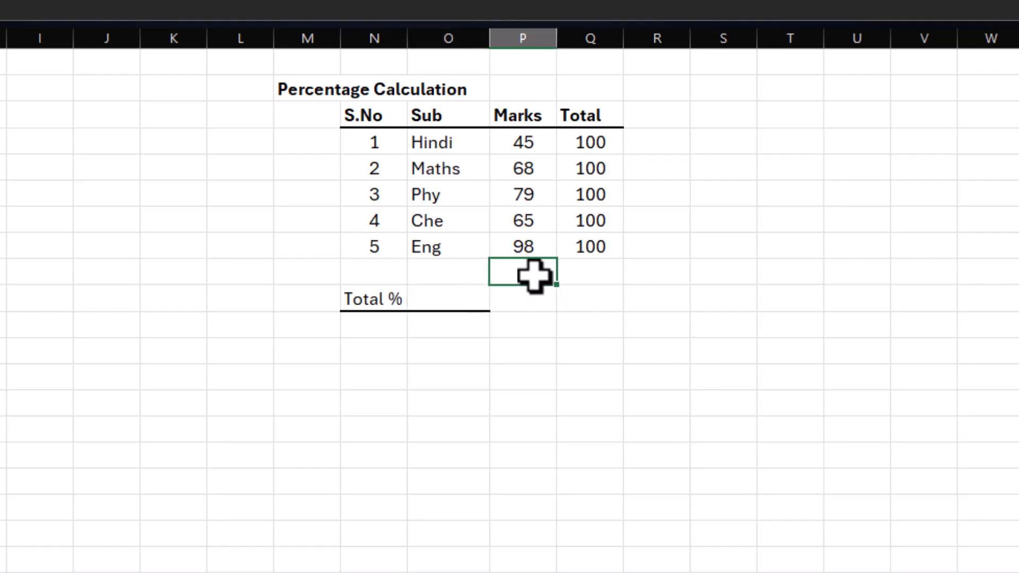
left_click(578, 274)
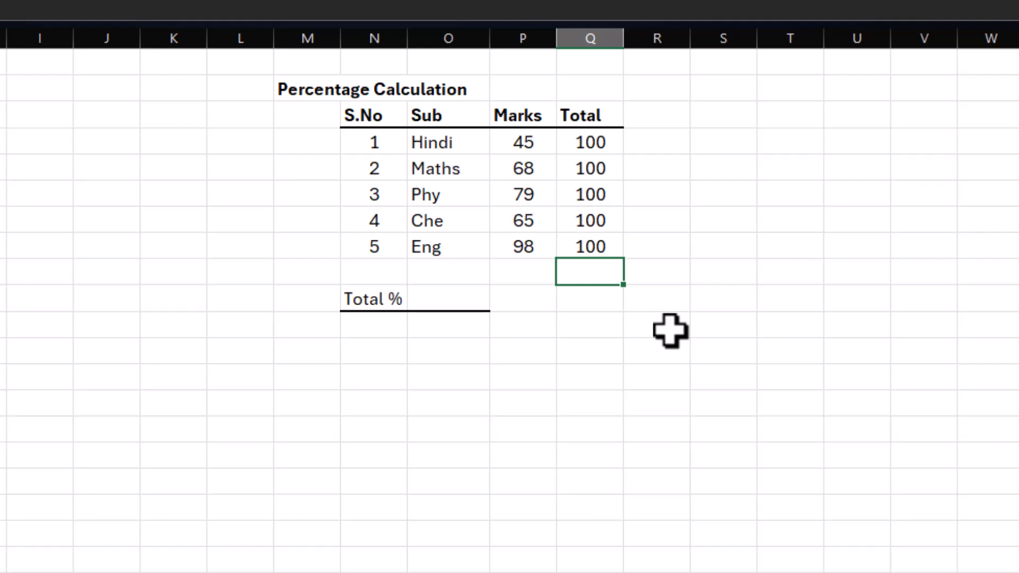
left_click(467, 307)
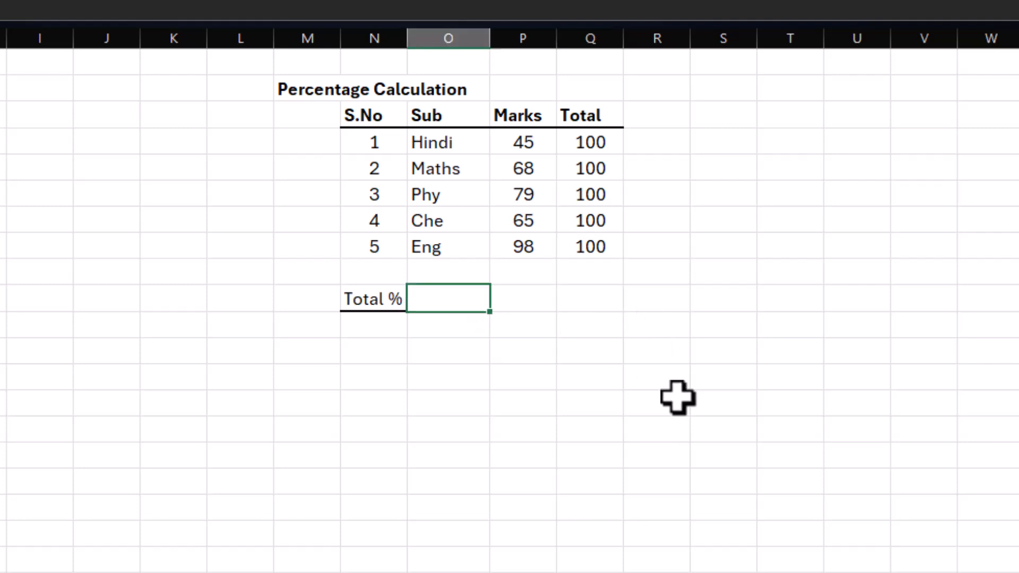
Step: Sum the Marks and Total columns of the Percentage Calculation table with AutoSum in the cells directly below them
left_click(518, 274)
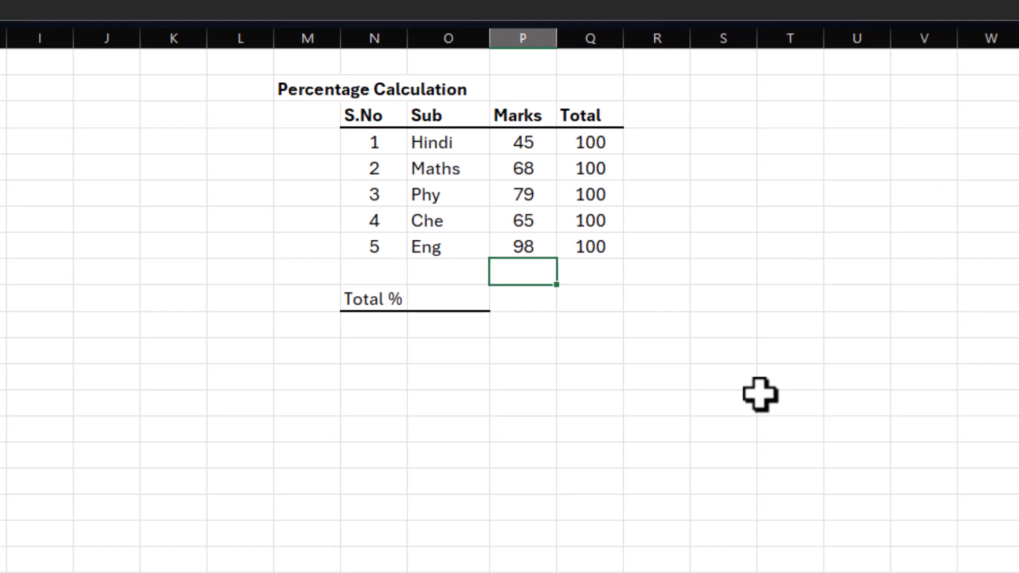
key("alt+equal")
key("Return")
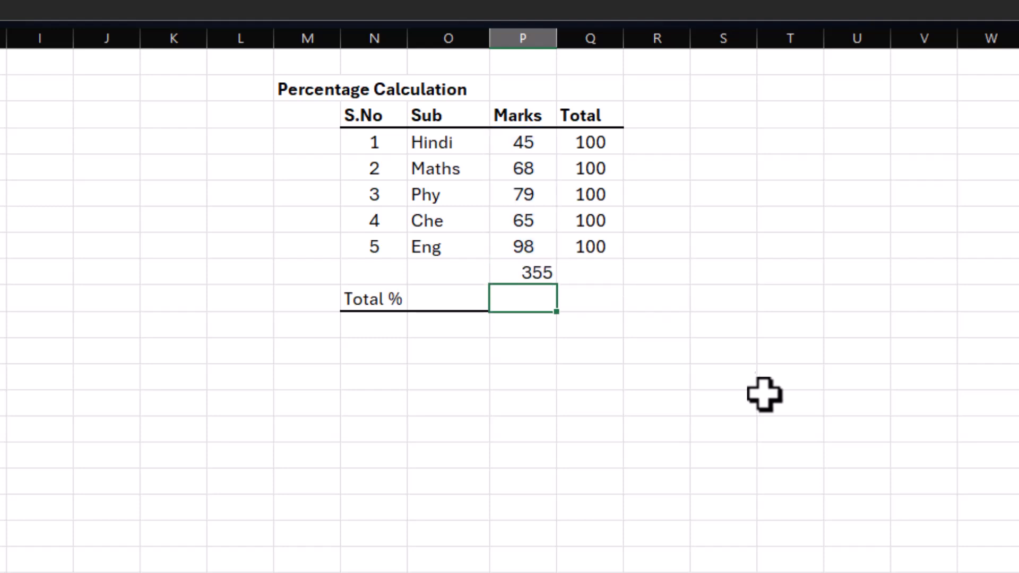
left_click(594, 275)
key("alt+equal")
key("Return")
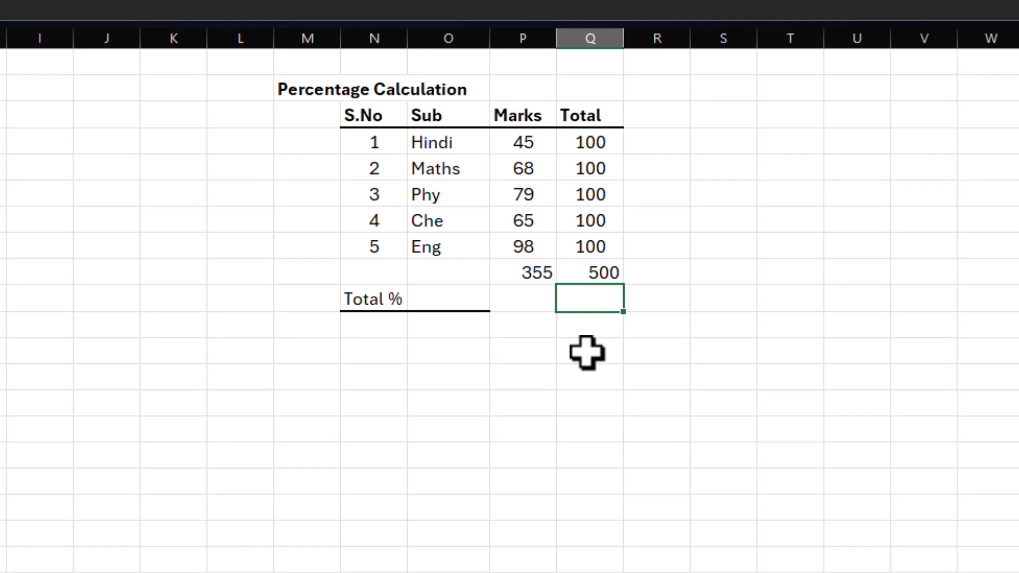
Step: Clear the two column sums directly below the Marks and Total columns
key("Up")
key("shift+Left")
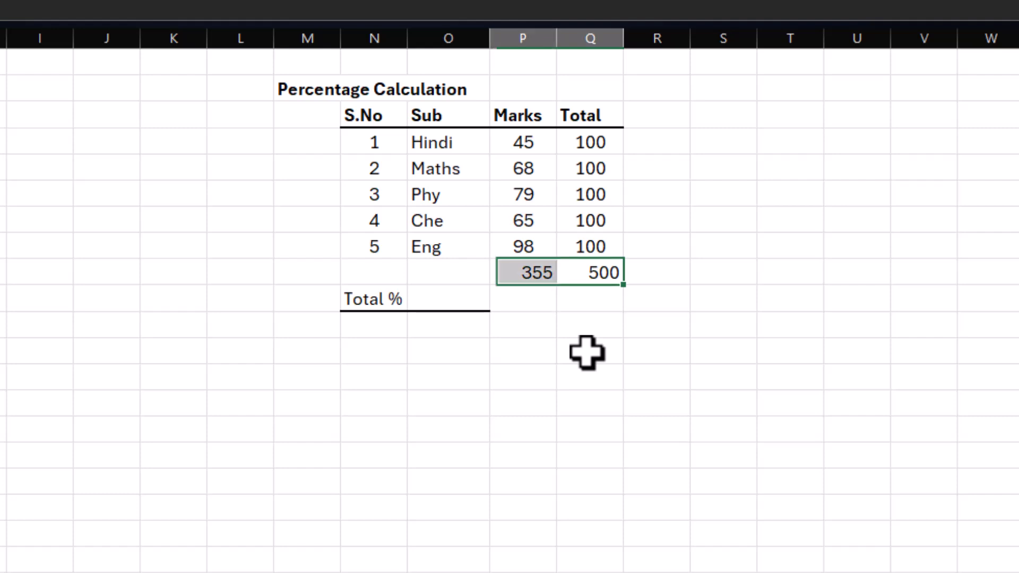
key("Delete")
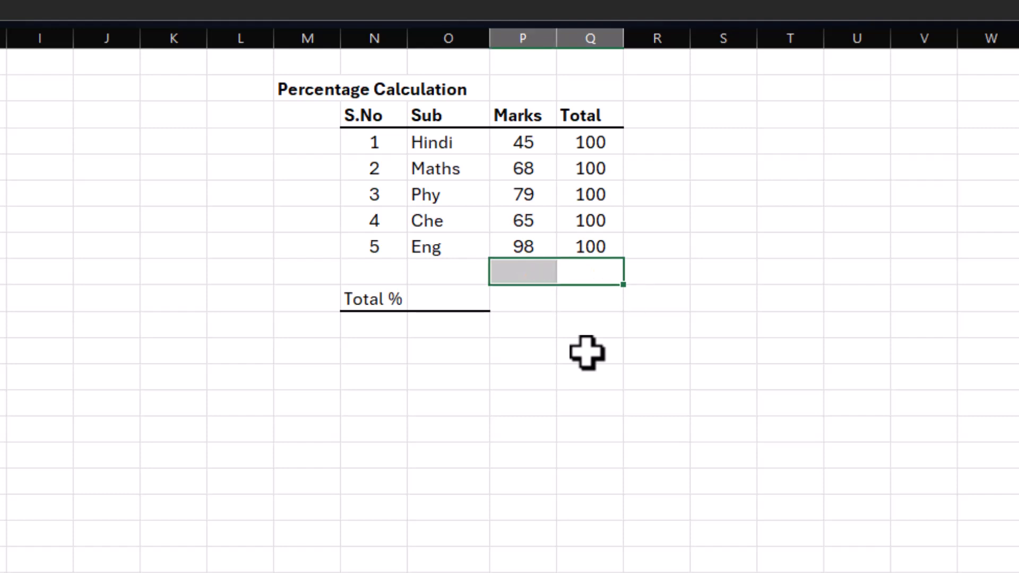
Step: Calculate the overall percentage in the cell beside Total % with =SUM(P4:P8)*100/SUM(Q4:Q8), and review the entered formula
left_click(452, 302)
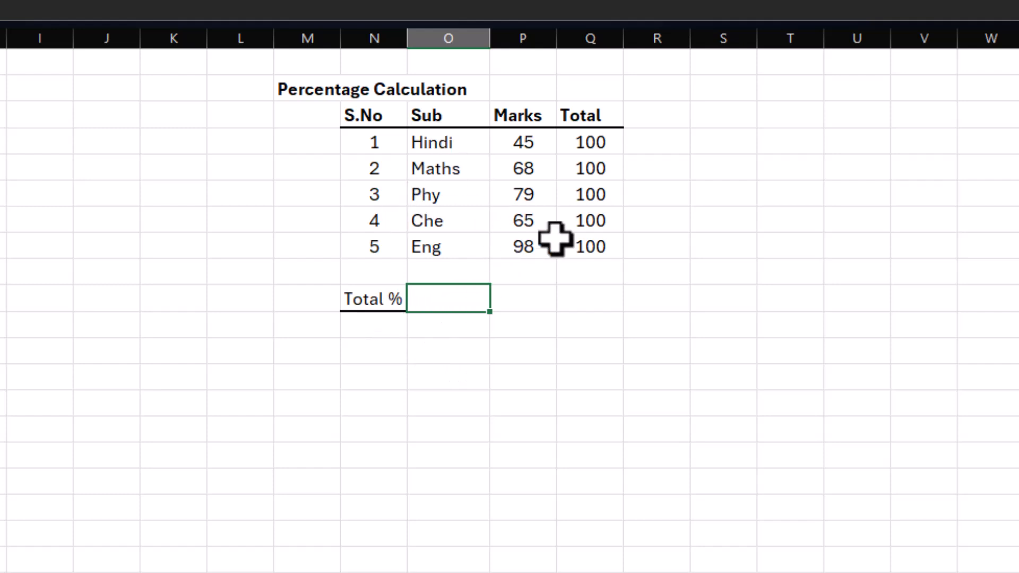
type("=sum(")
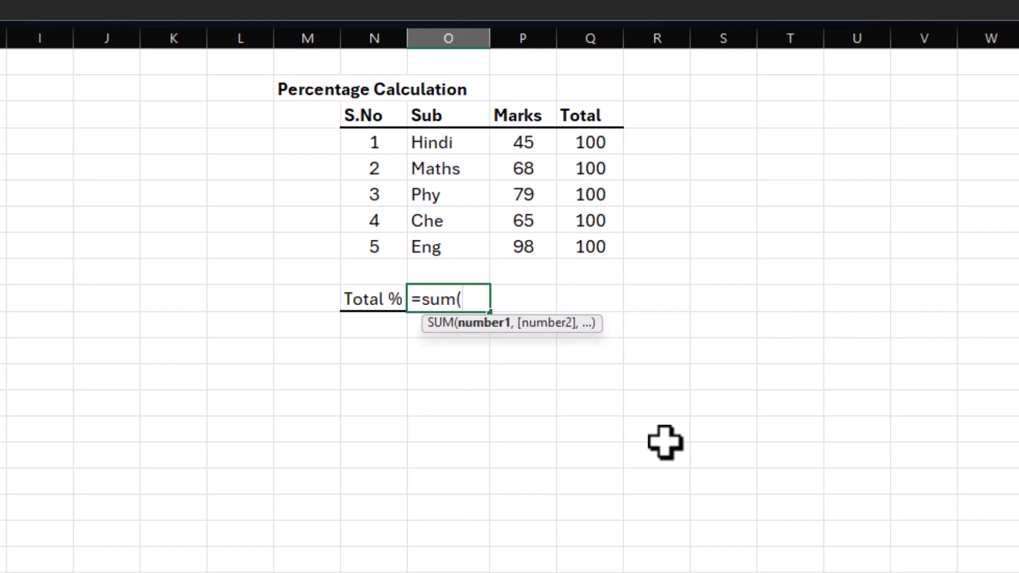
left_click_drag(522, 141, 525, 248)
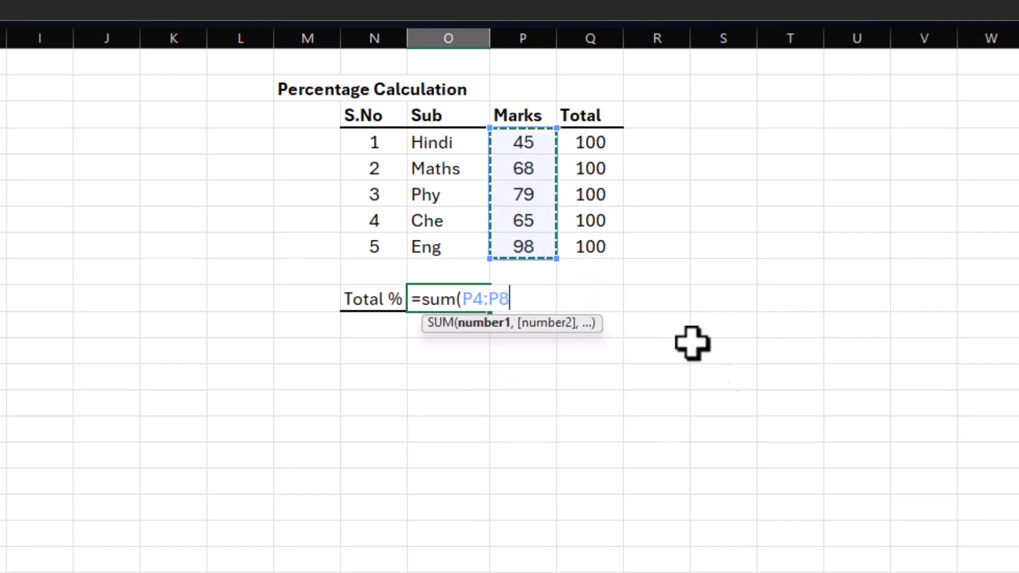
type(")*100")
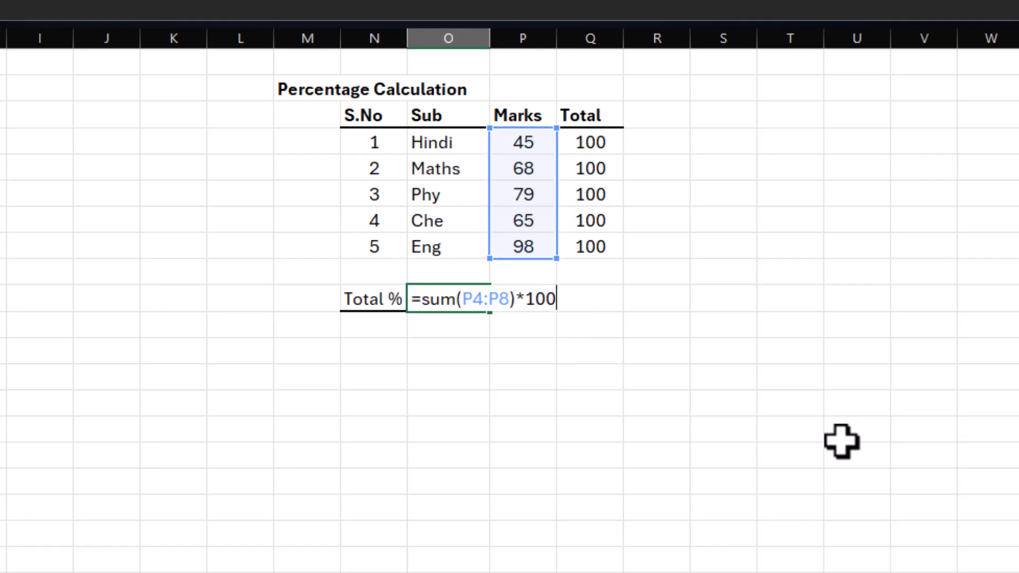
type("/sum(")
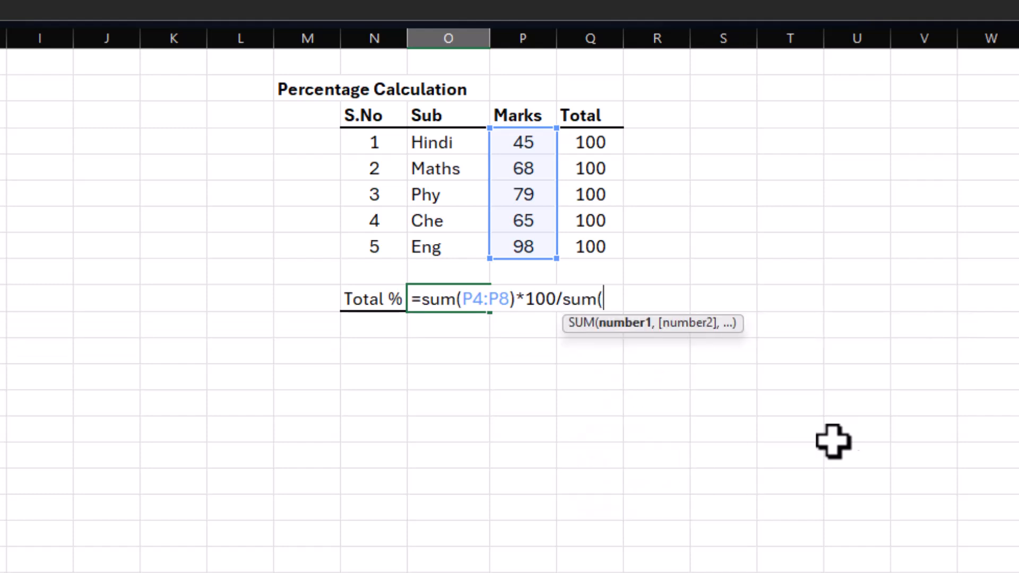
left_click_drag(591, 137, 602, 239)
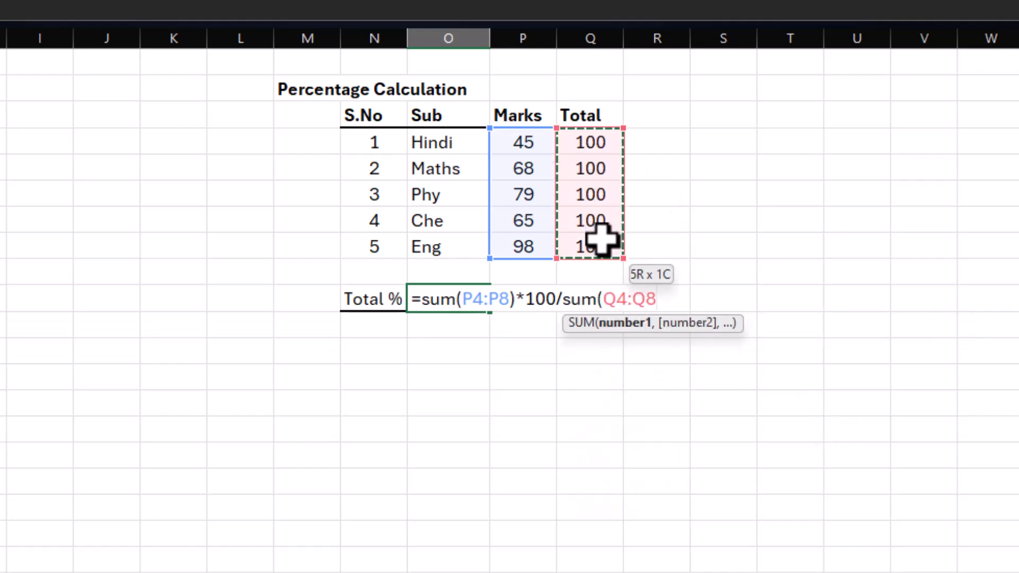
type(")")
key("Return")
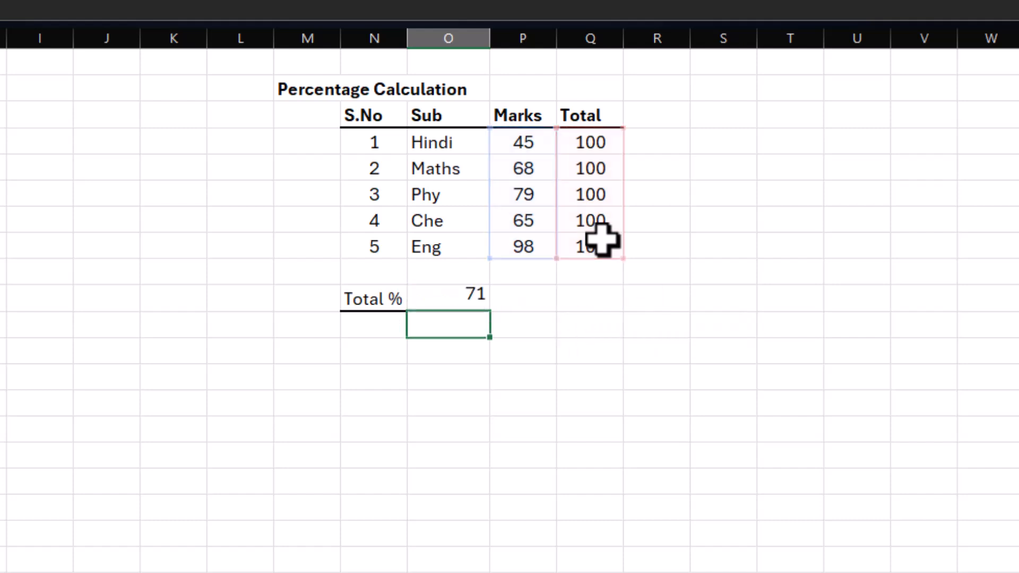
left_click(452, 298)
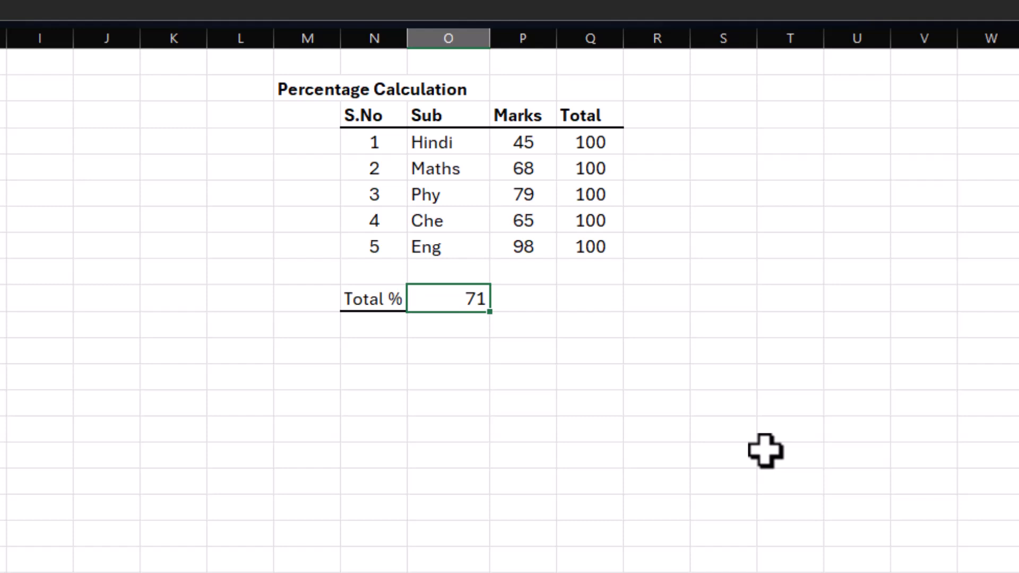
key("F2")
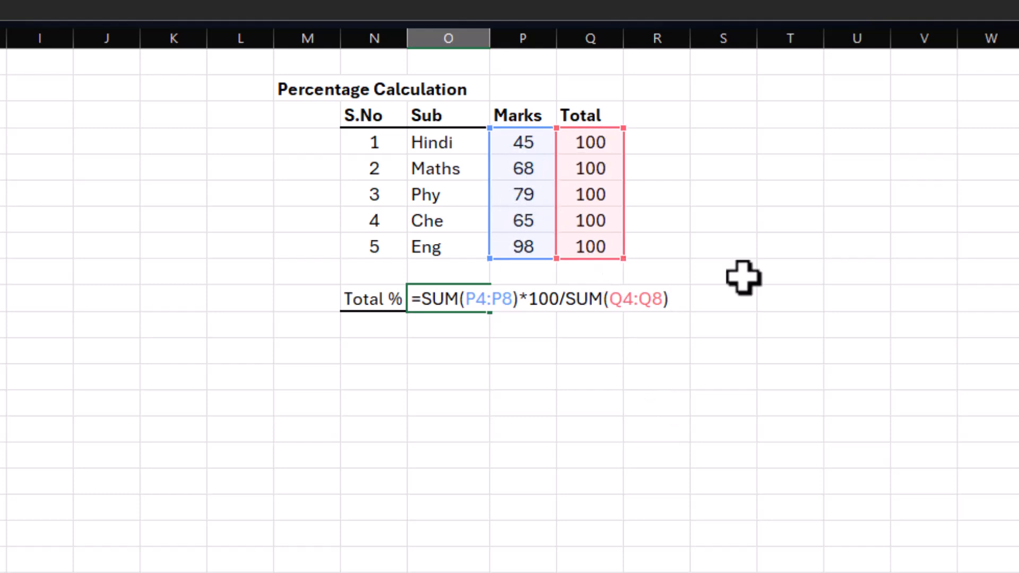
key("Escape")
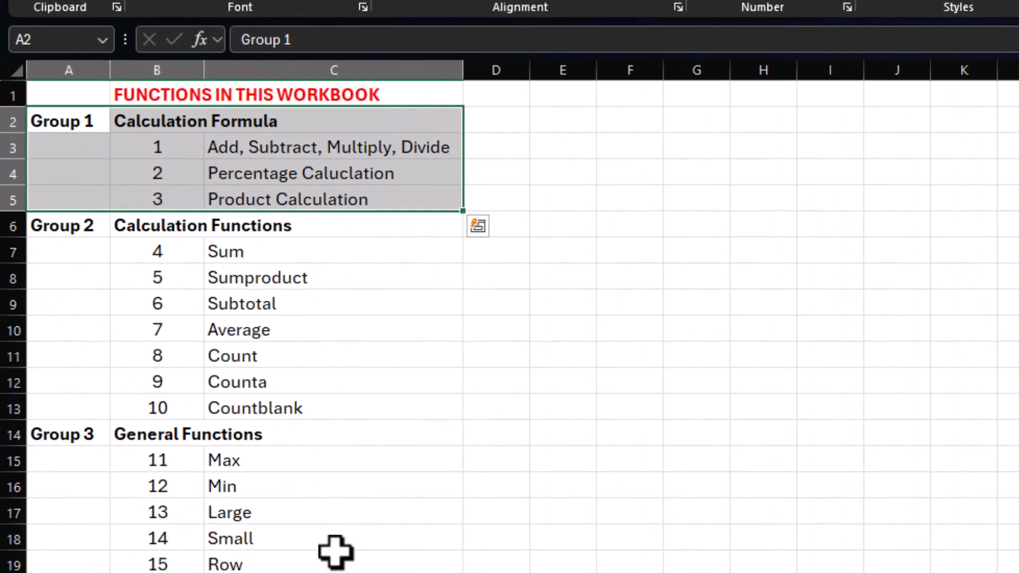
Step: Review the Group 2 Calculation Functions in the contents list and the Rate, Qty and Total columns of the Items table
left_click(335, 551)
left_click_drag(79, 224, 309, 398)
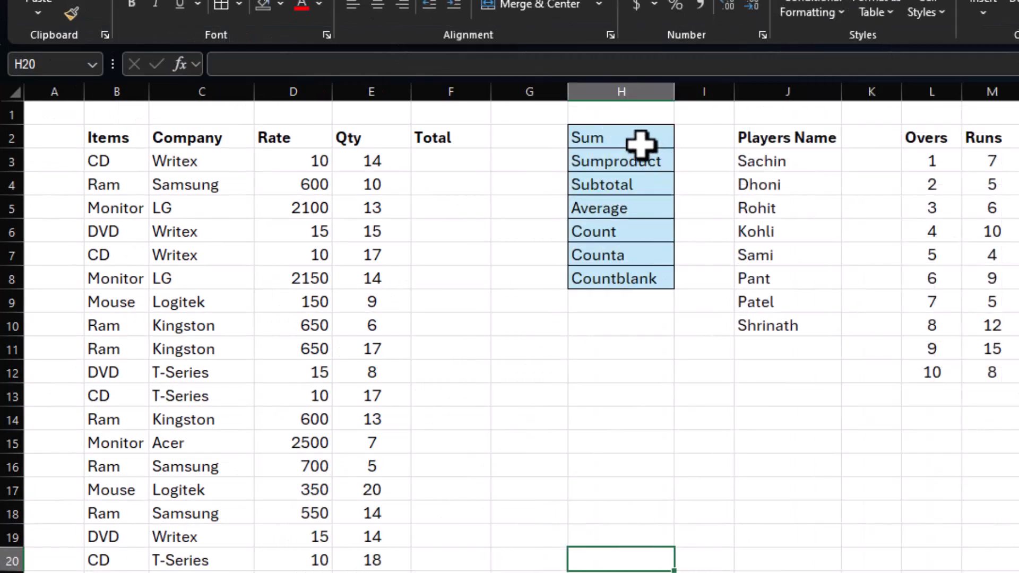
left_click(641, 142)
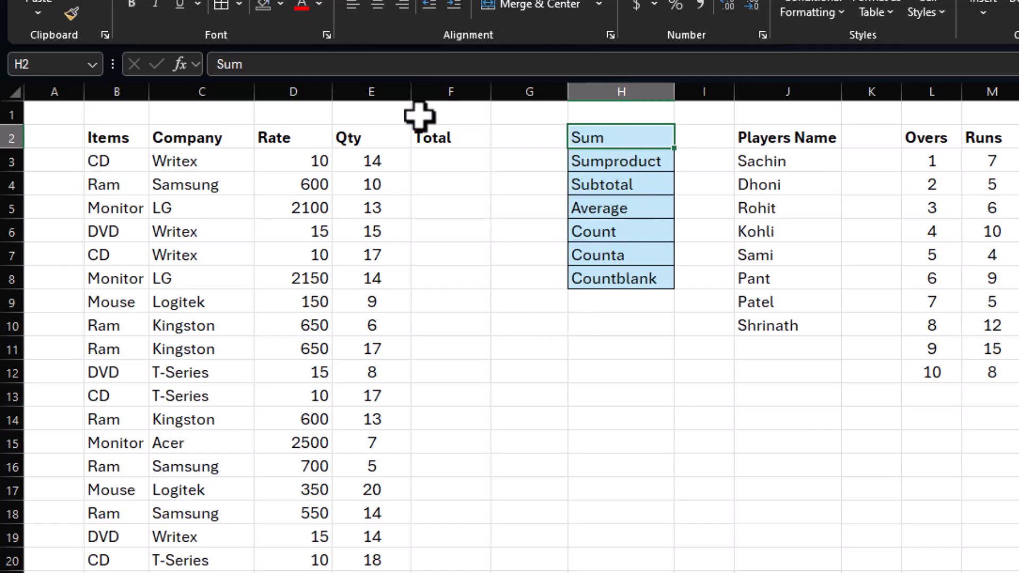
left_click_drag(300, 157, 448, 159)
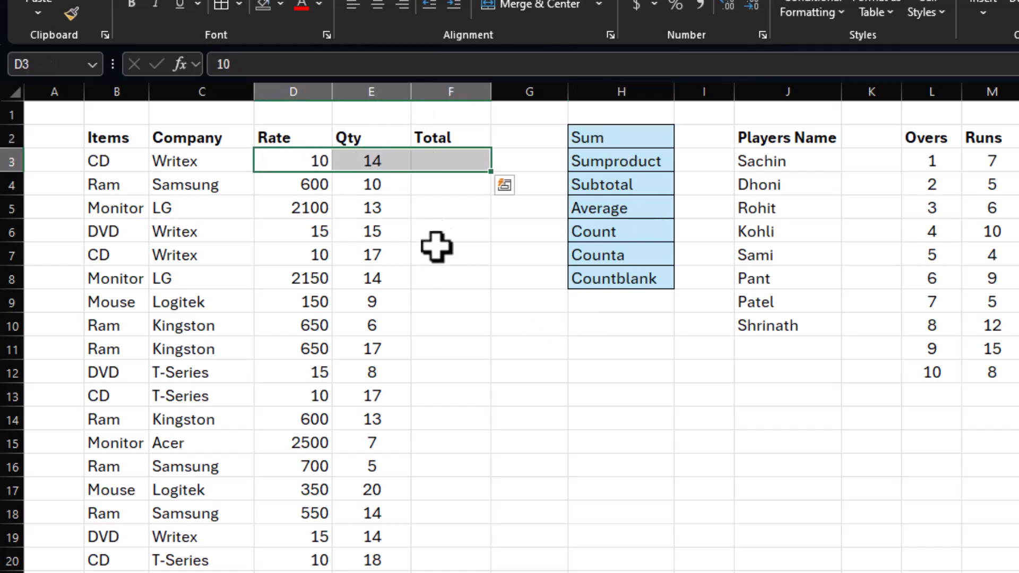
left_click(465, 163)
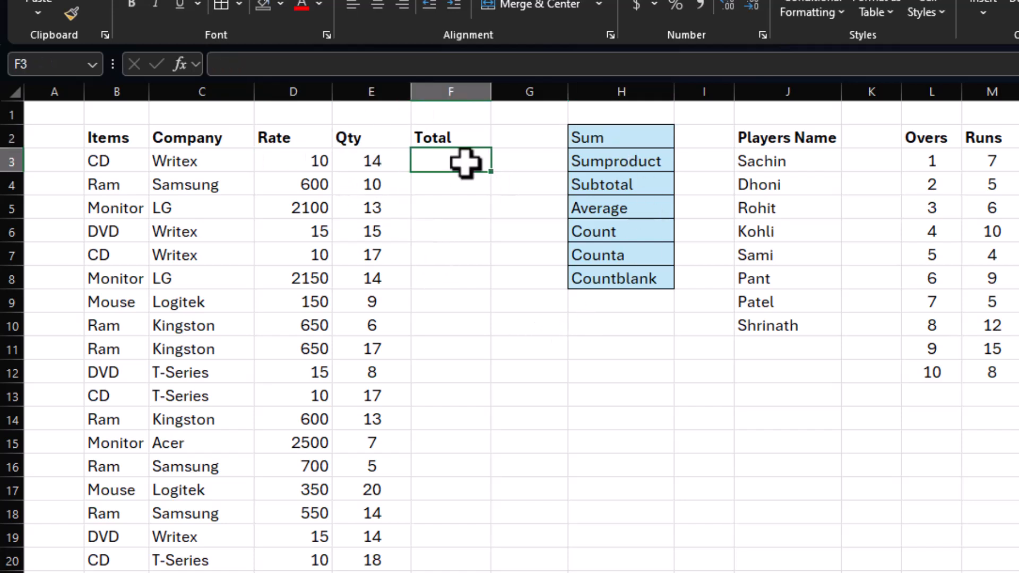
left_click(320, 164)
left_click(360, 164)
Step: Multiply Rate by Qty in F3 with the formula =D3*E3 and fill it down the Total column to F22
left_click(482, 179)
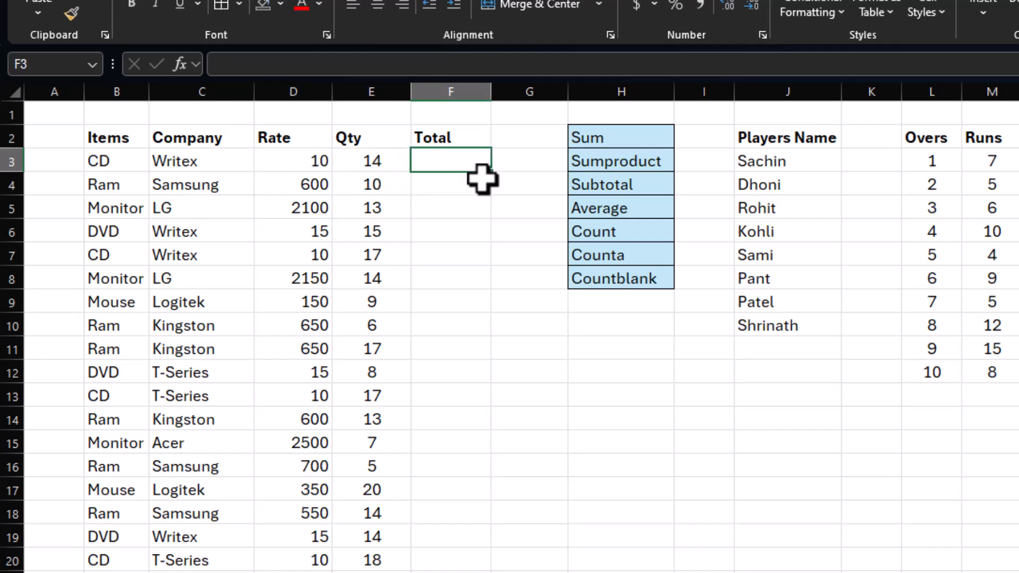
type("=")
left_click(302, 156)
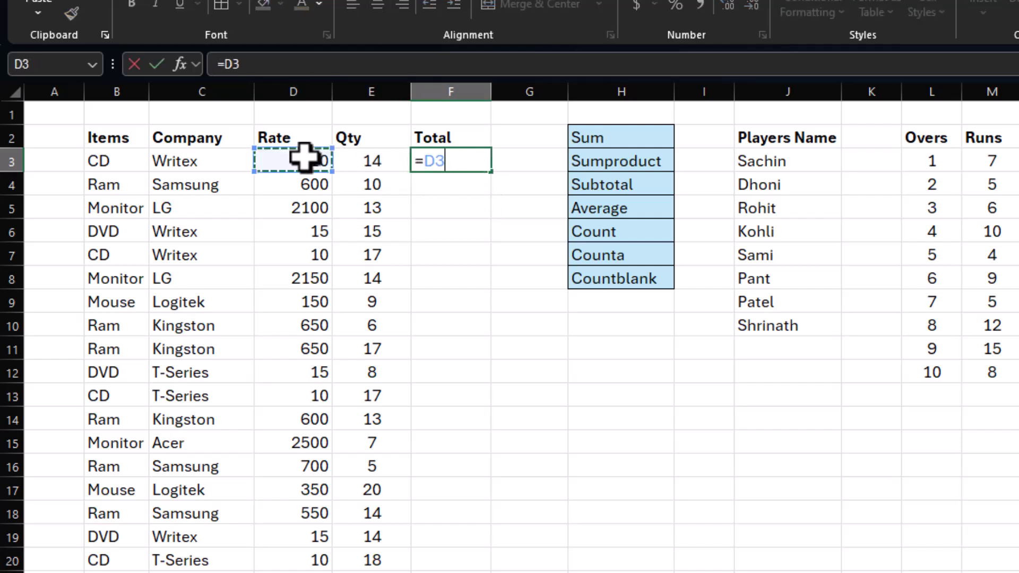
left_click(358, 163)
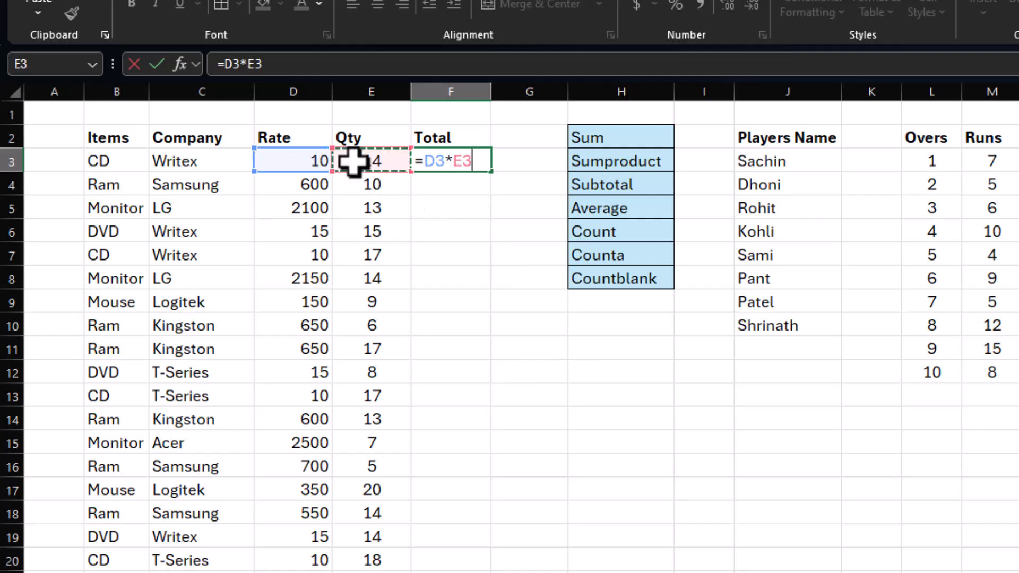
key("Return")
left_click(455, 159)
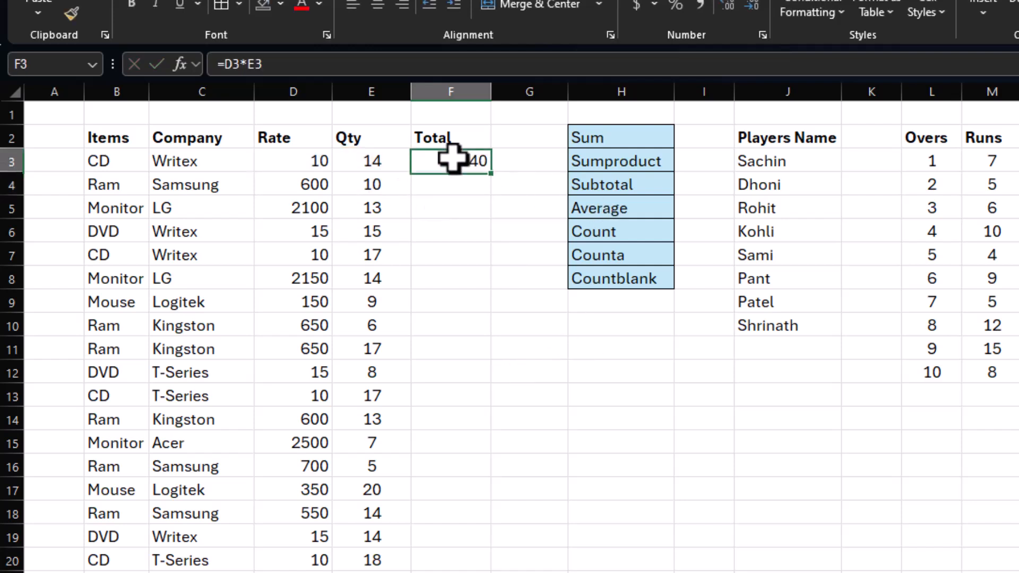
left_click_drag(491, 176, 504, 572)
left_click(596, 495)
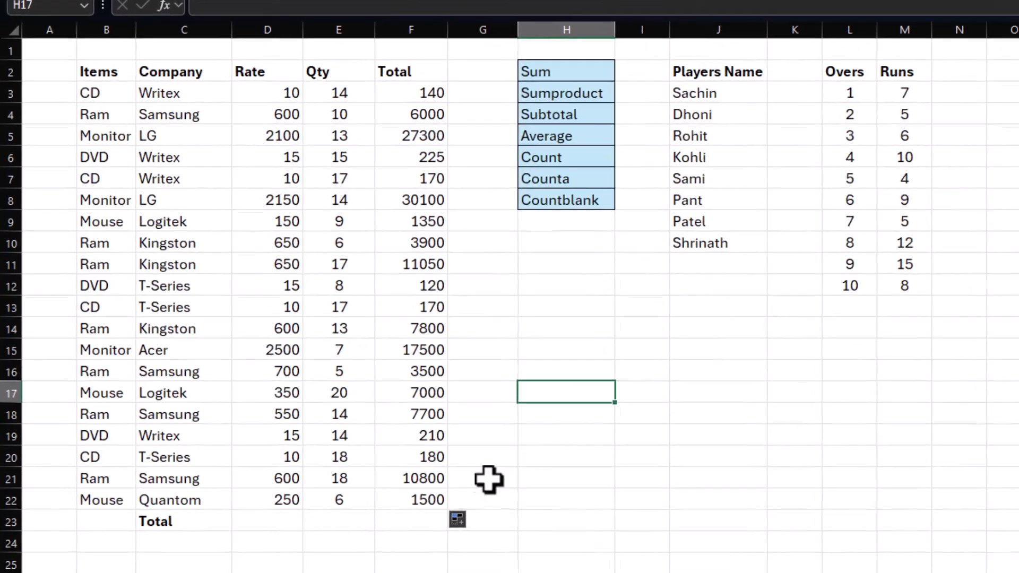
Step: Sum the Total column in F23 with the formula =SUM(F3:F22), trying the Qty range E3:E22 as a second argument before removing it
left_click(406, 524)
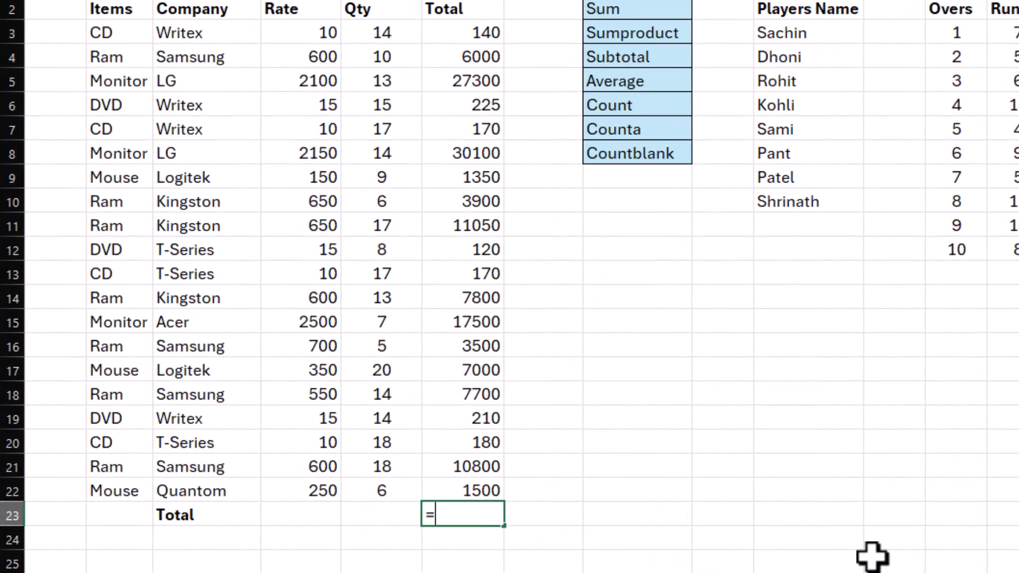
type("=sum(")
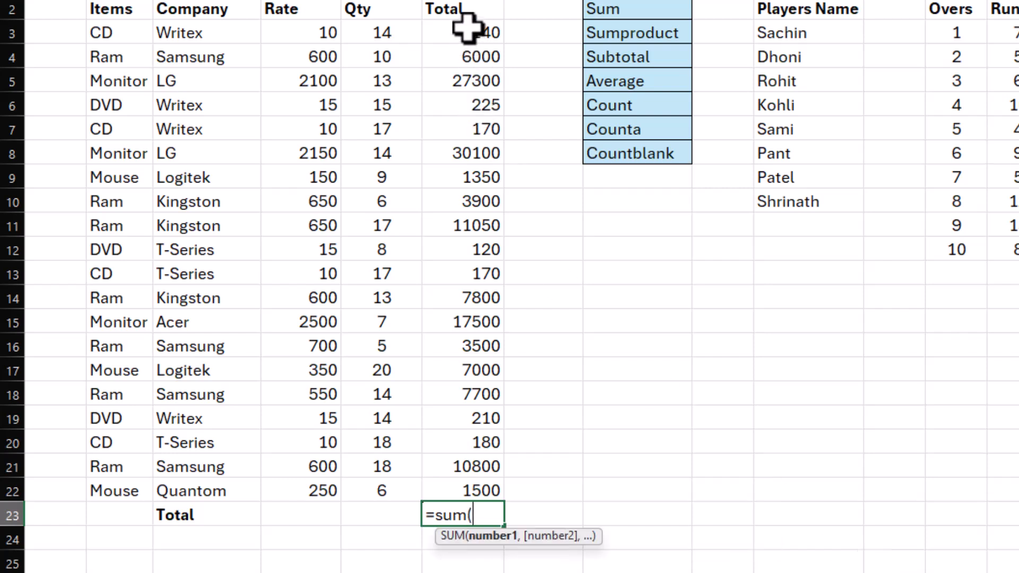
left_click_drag(467, 32, 473, 486)
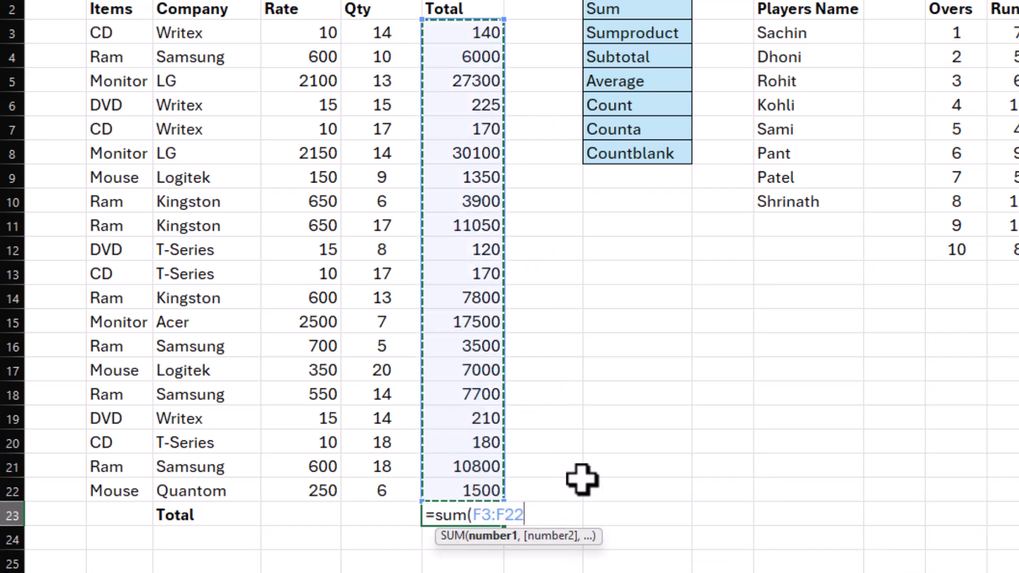
type(",")
left_click(389, 35)
left_click_drag(389, 35, 375, 480)
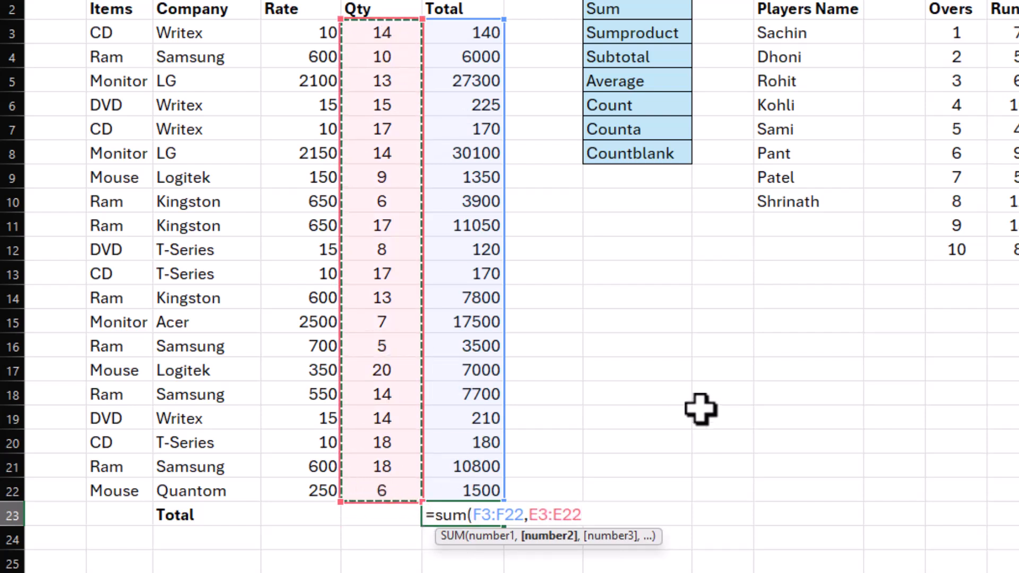
key("BackSpace")
key("BackSpace")
key("BackSpace")
key("BackSpace")
key("BackSpace")
key("BackSpace")
key("BackSpace")
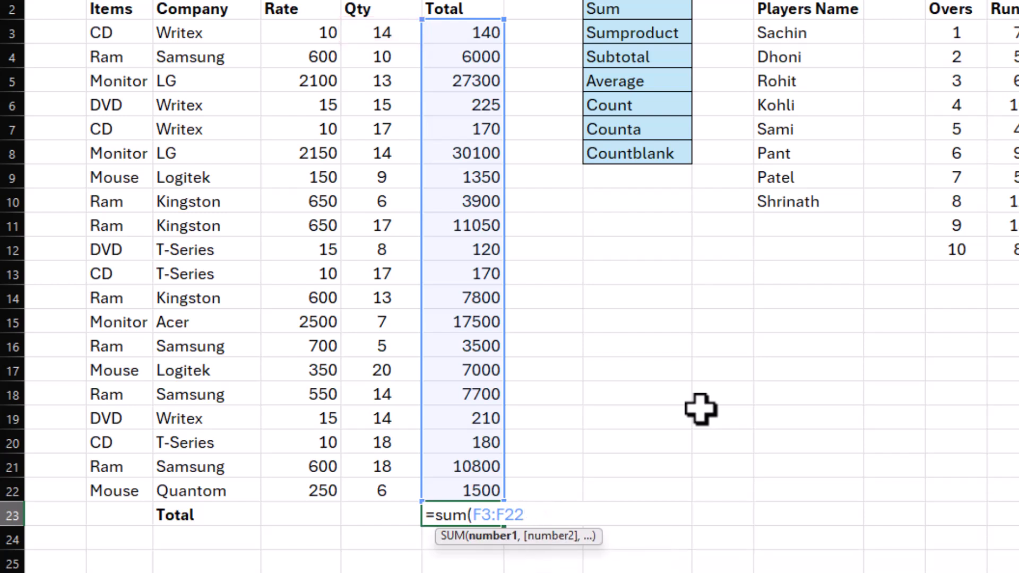
type(")")
key("Return")
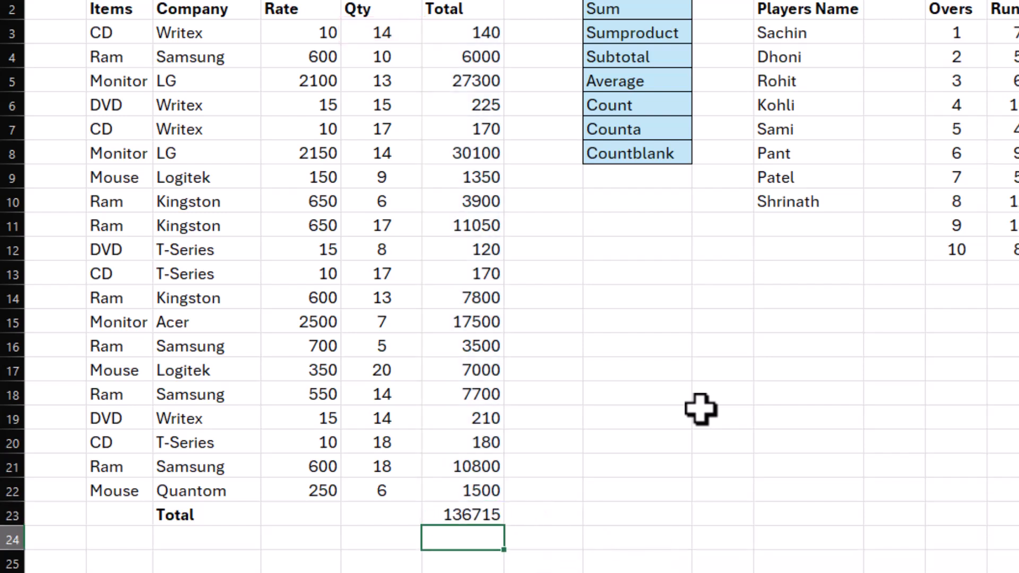
Step: Replace the sum in F23 with an AutoSum of F3:F22
key("Up")
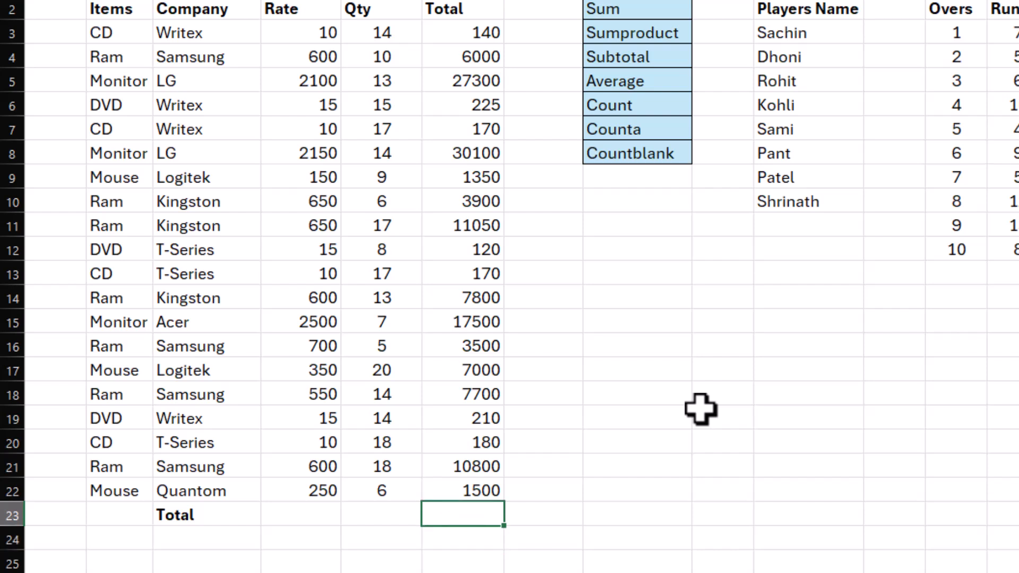
key("alt+equal")
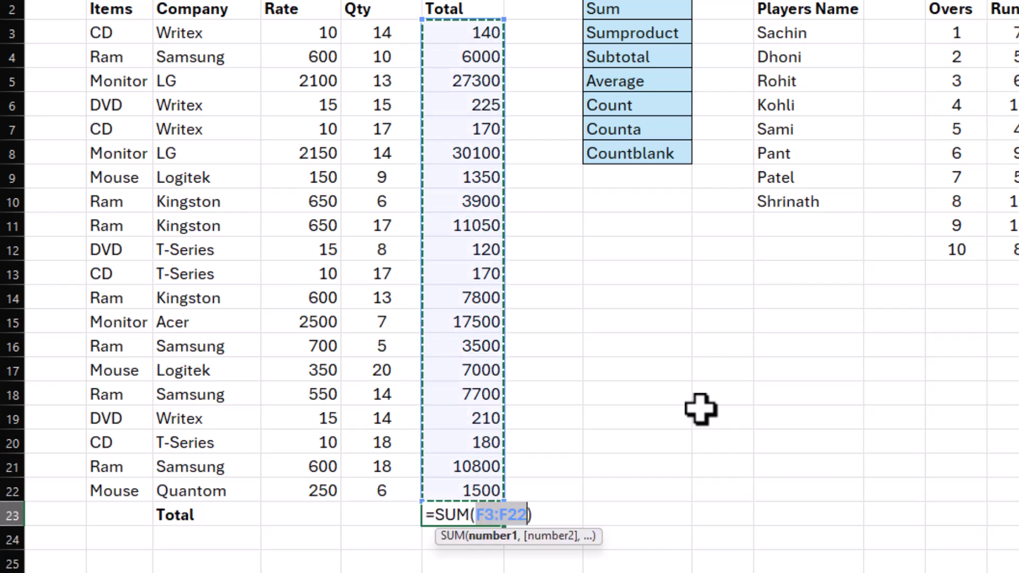
key("Return")
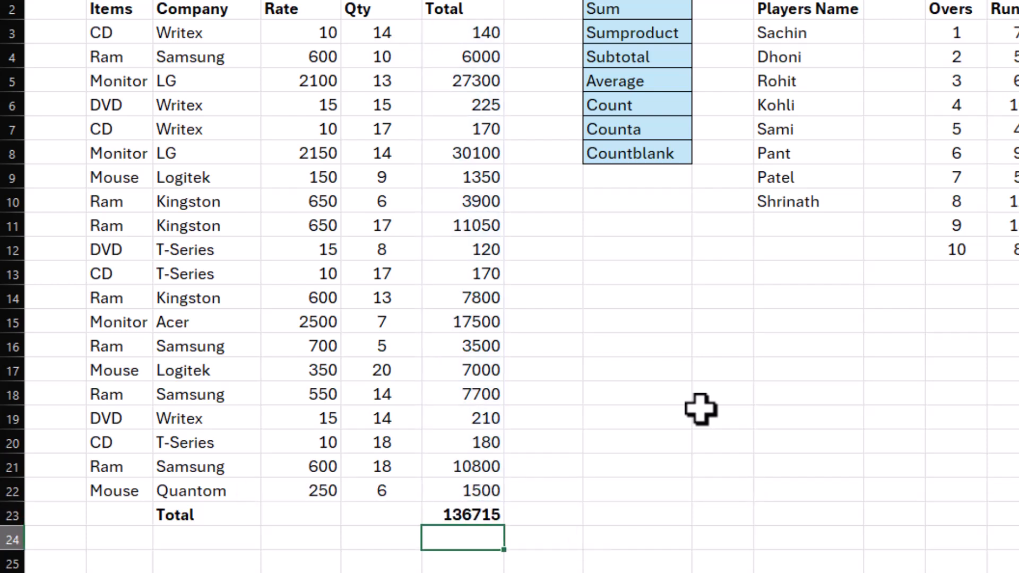
Step: Total the Qty column in E23 with AutoSum and make the result bold
left_click(375, 509)
key("alt+equal")
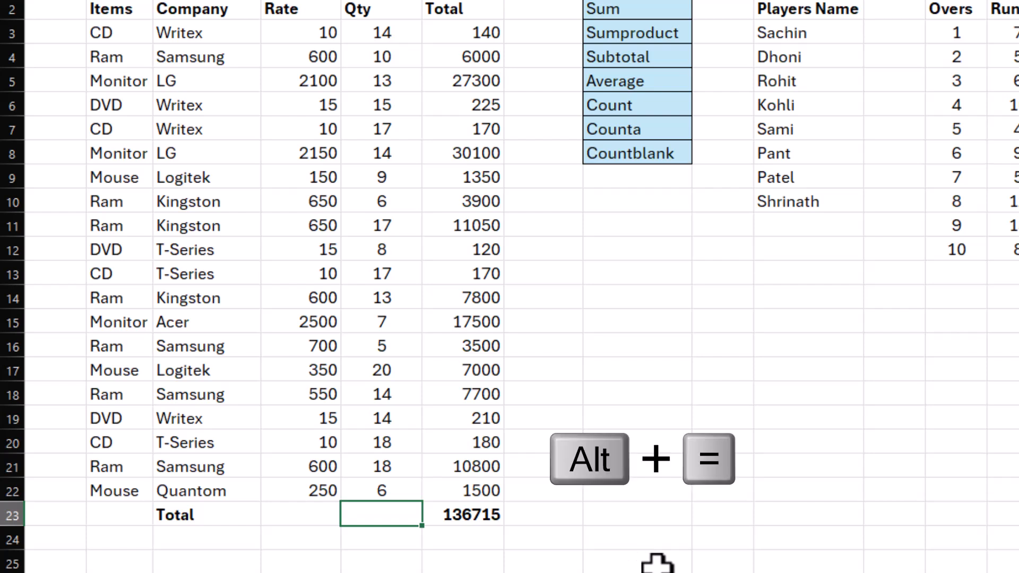
key("Return")
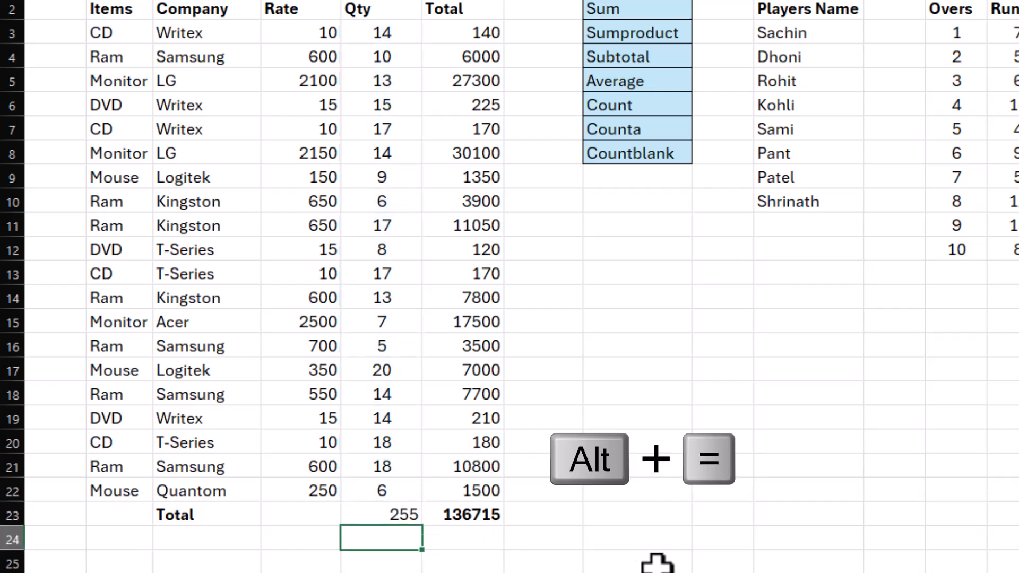
key("Up")
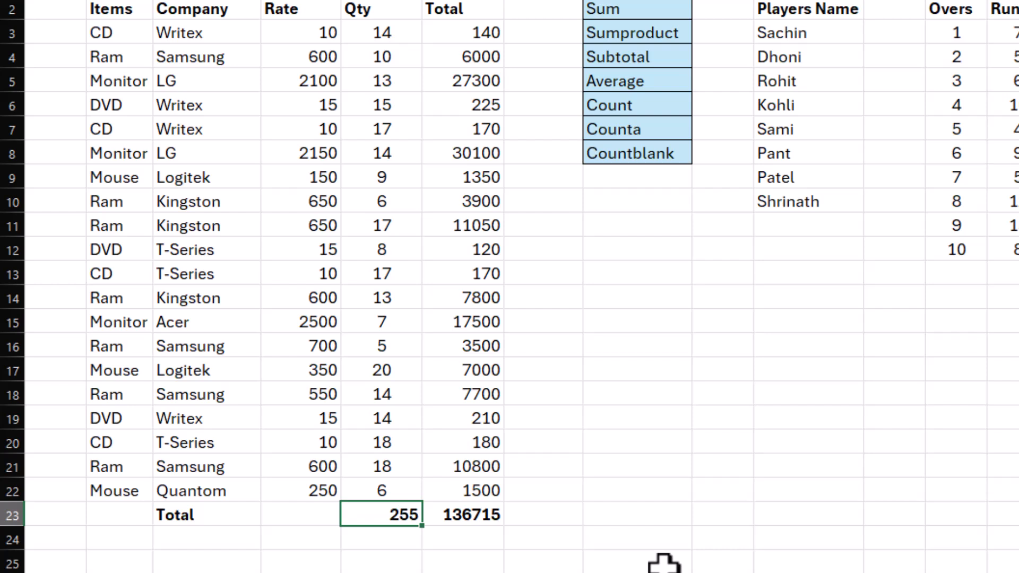
Step: Examine how the Rate and Qty columns produce each row's Total and the sum in F23
left_click(557, 516)
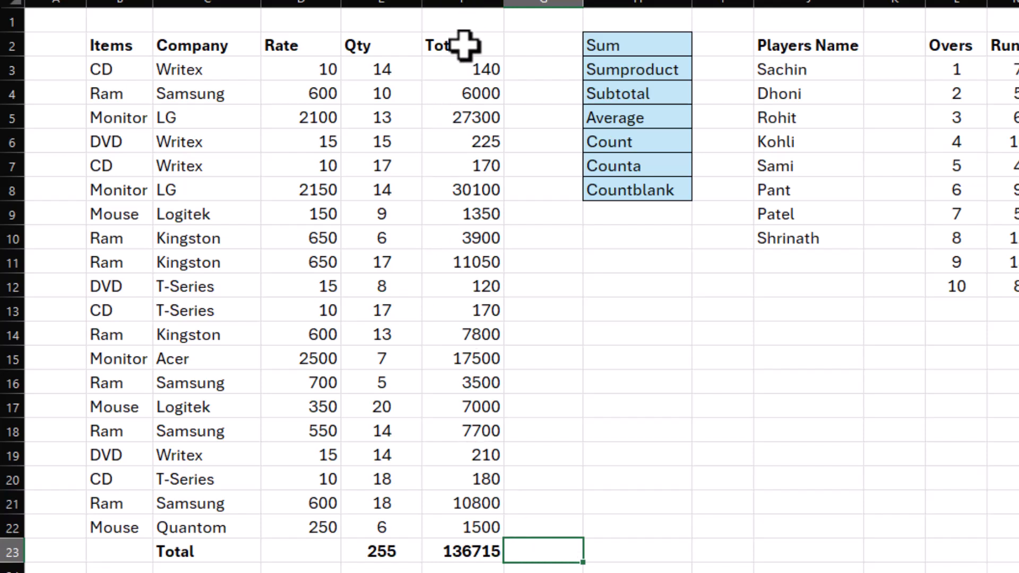
left_click_drag(462, 69, 458, 541)
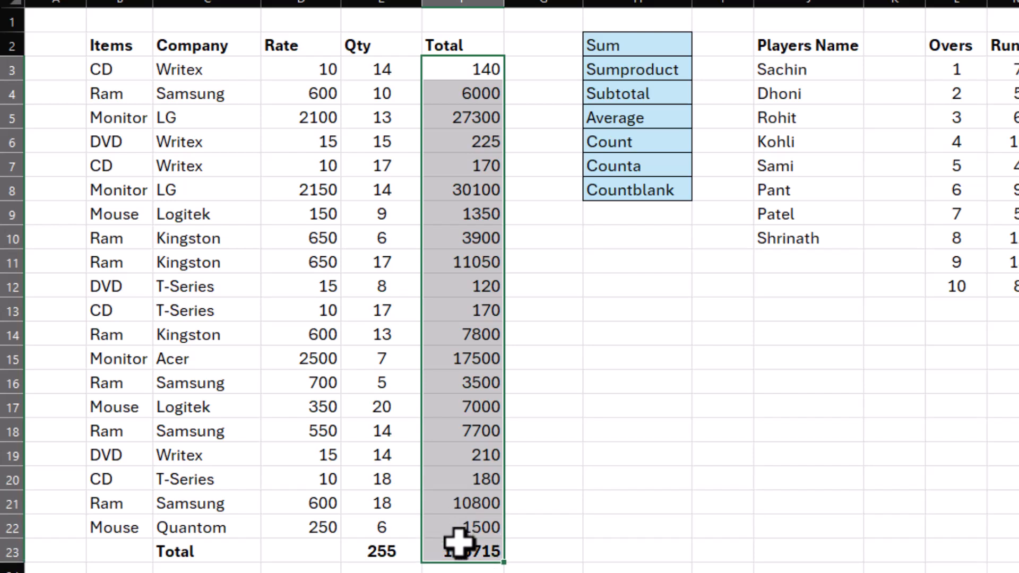
left_click(382, 214)
left_click_drag(301, 69, 306, 529)
left_click_drag(387, 75, 385, 525)
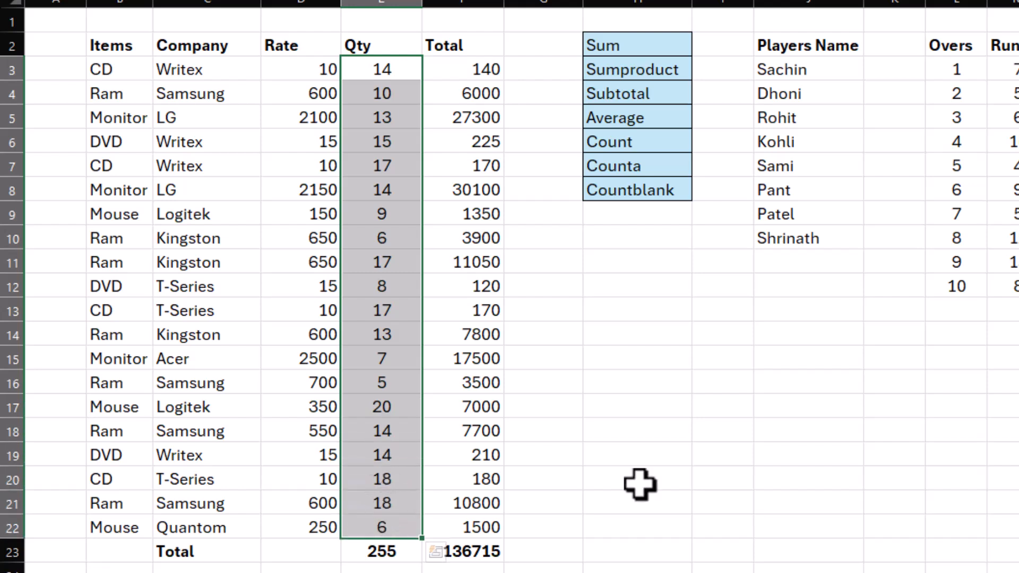
left_click(610, 454)
left_click(307, 70)
left_click(360, 68)
left_click(369, 234)
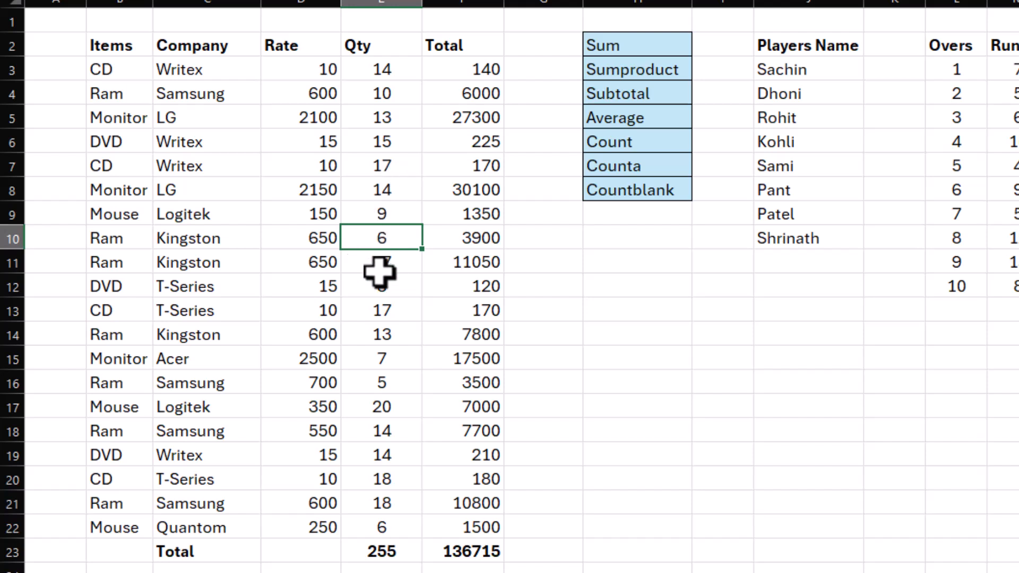
left_click(457, 69)
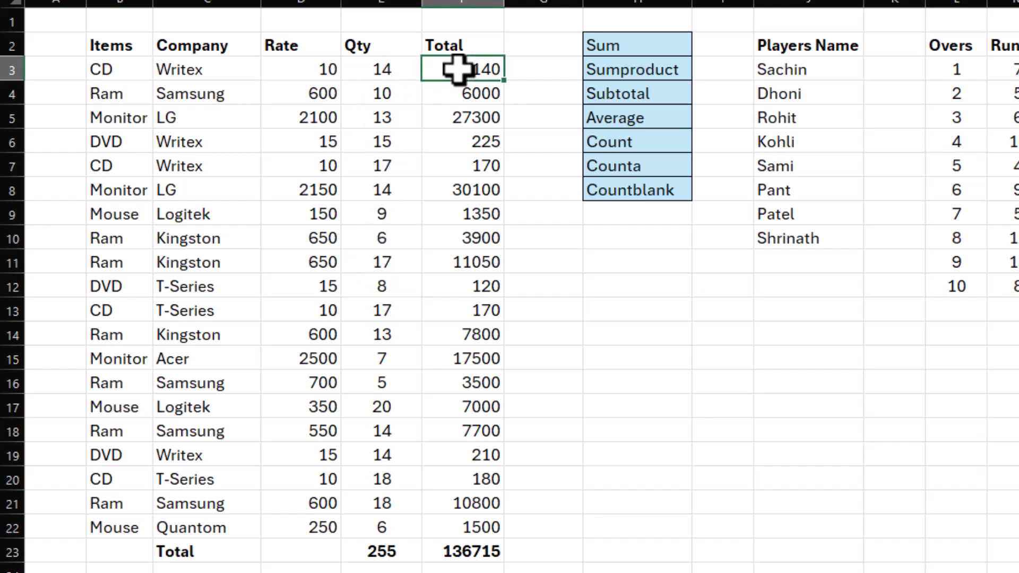
left_click_drag(457, 69, 430, 529)
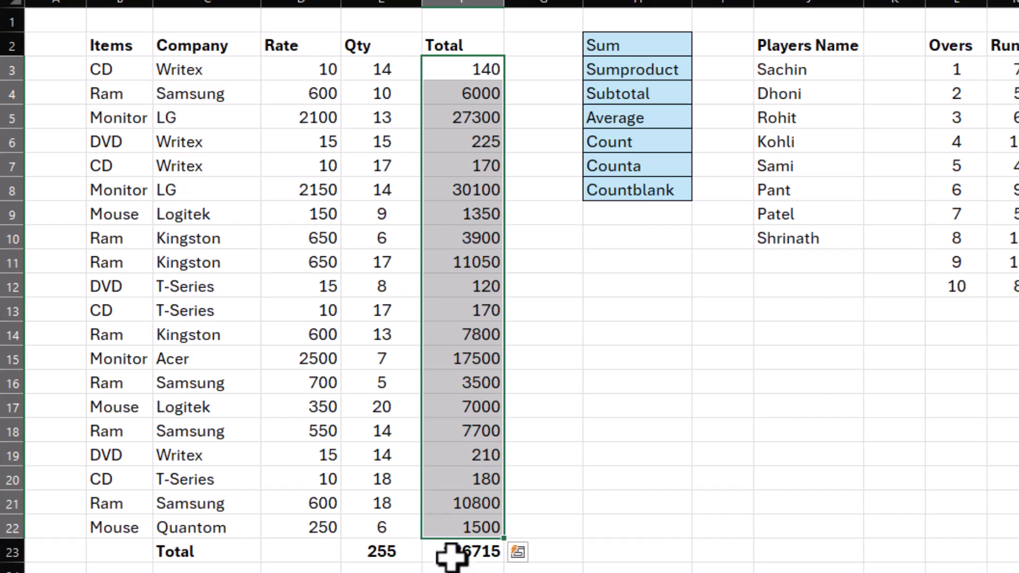
left_click(451, 552)
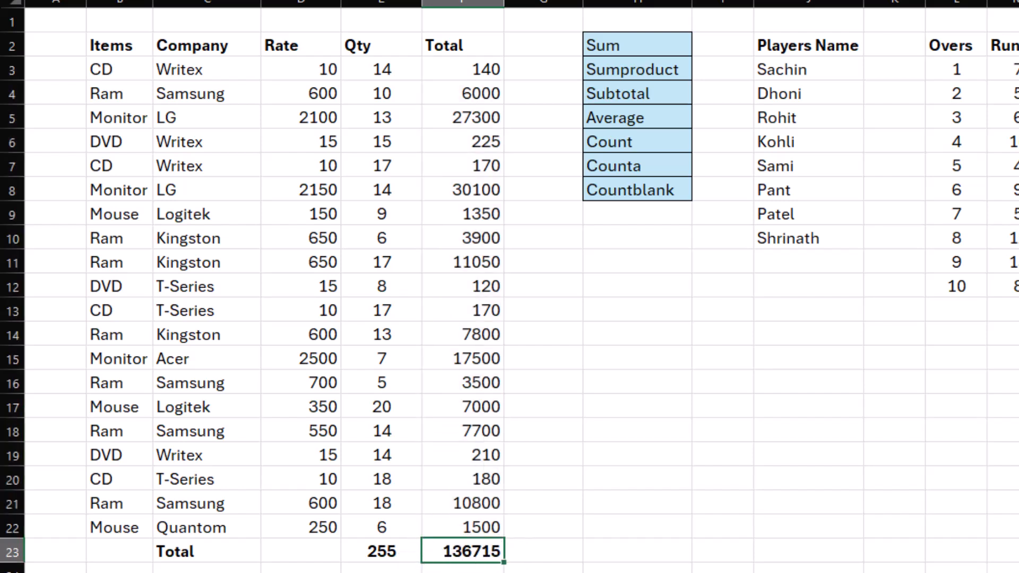
left_click_drag(436, 71, 460, 549)
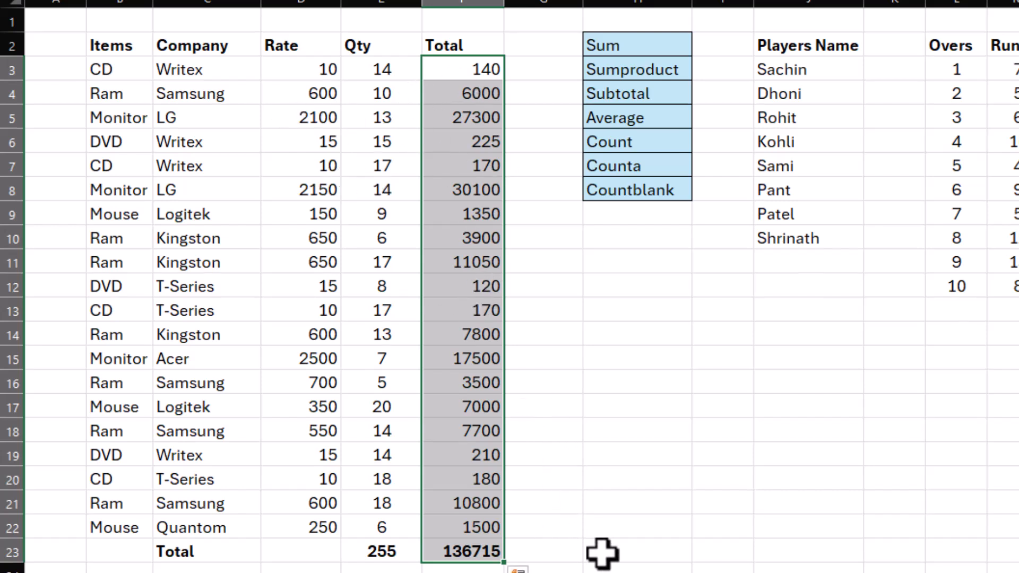
Step: Calculate the overall amount from Rate and Qty in H23 with the formula =SUMPRODUCT(D3:D22,E3:E22)
left_click(661, 552)
type("=sumproduct")
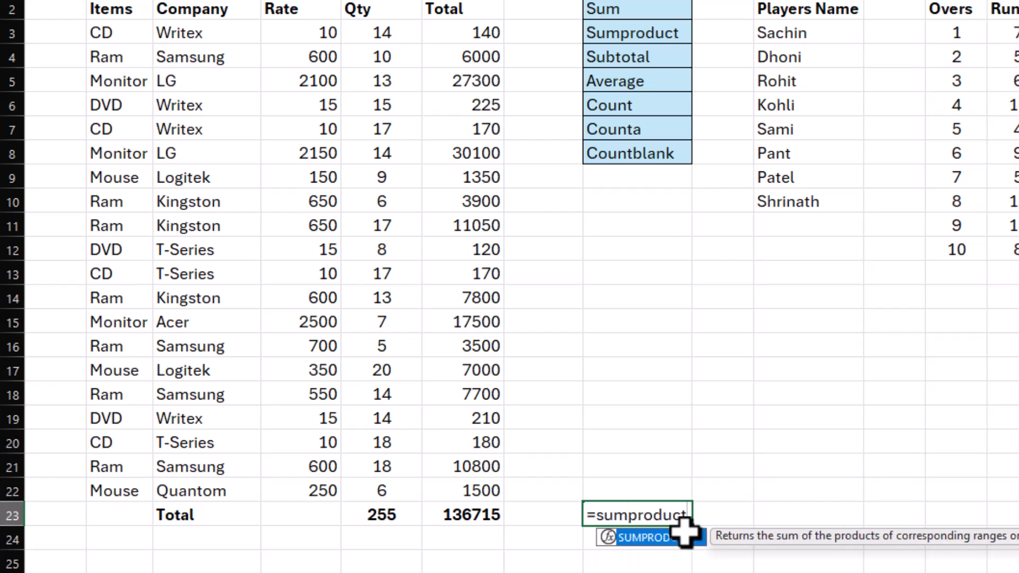
type("(")
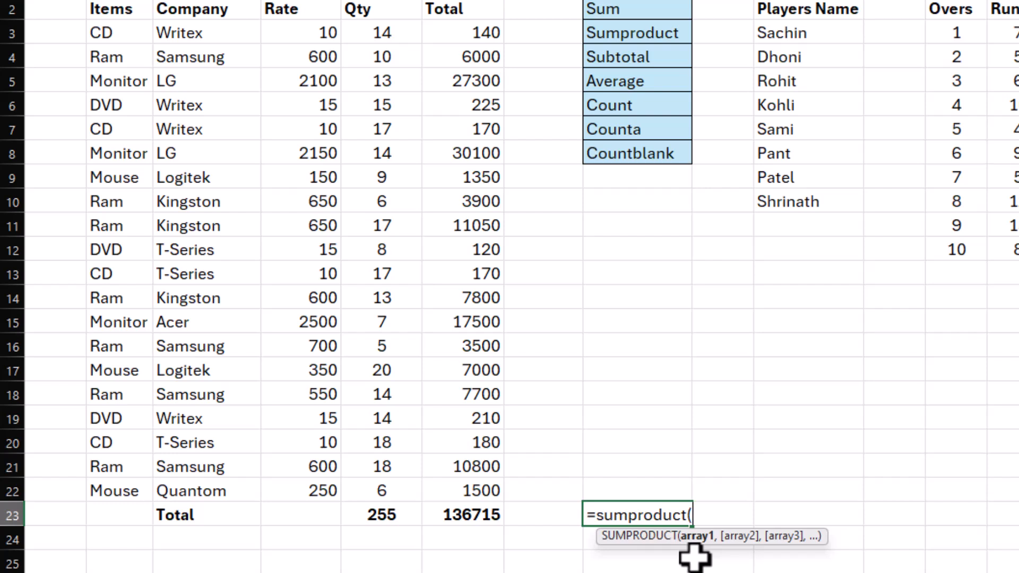
left_click_drag(302, 33, 306, 480)
type(",")
left_click_drag(380, 34, 383, 491)
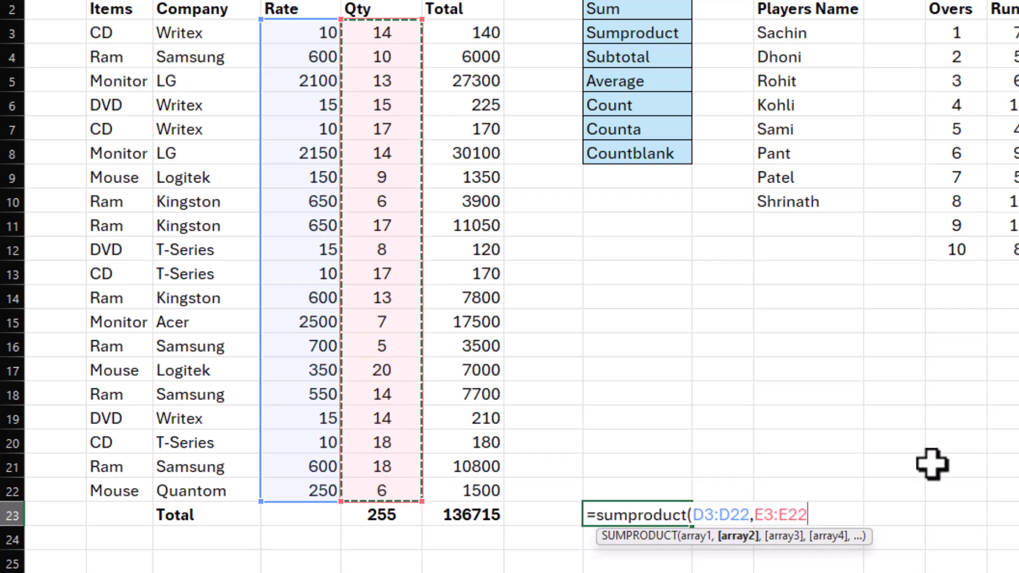
type(")")
key("Return")
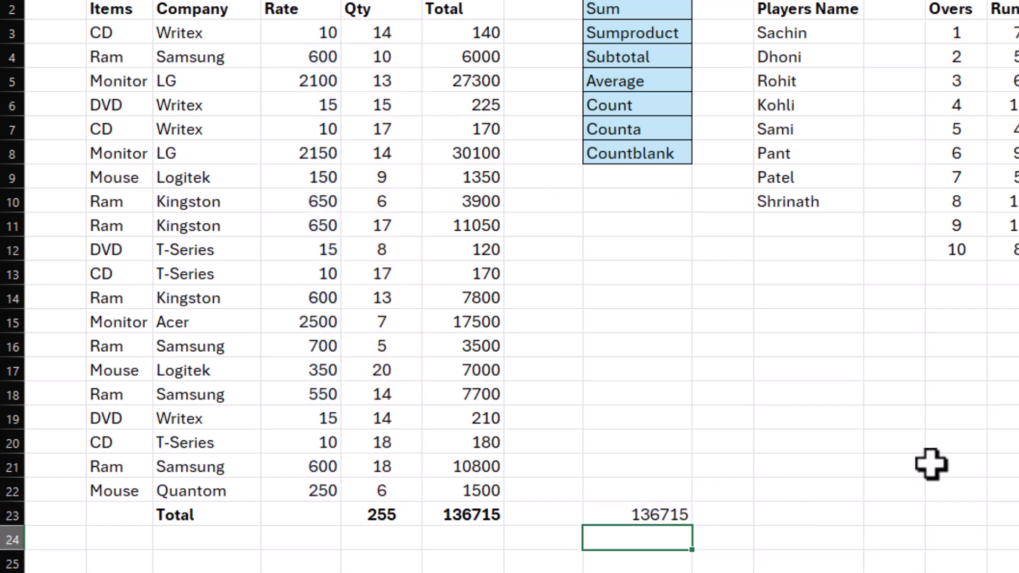
Step: Compare the SUMPRODUCT result in H23 with the sum in F23, and delete the formula in H23
left_click_drag(462, 515, 632, 513)
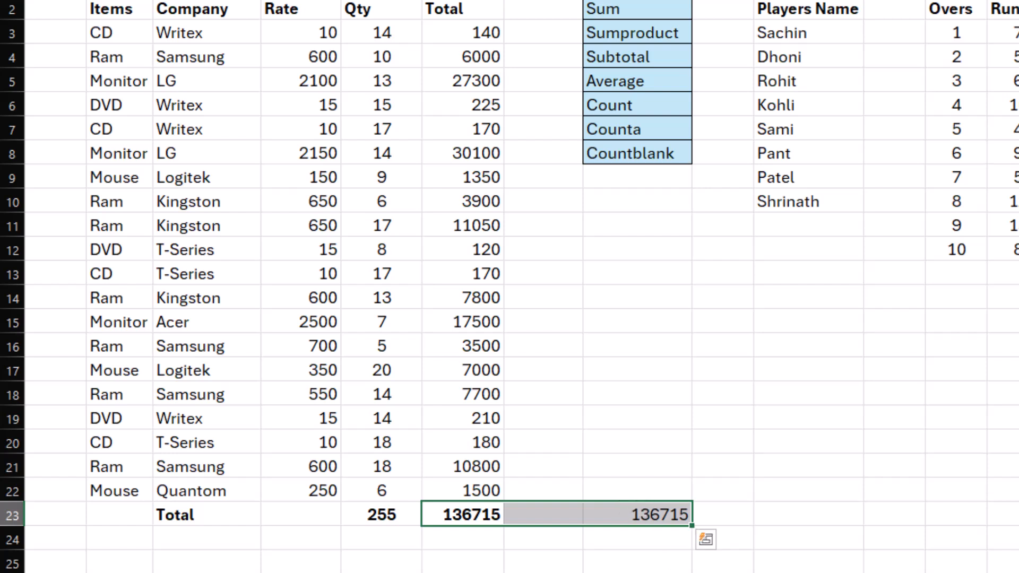
left_click_drag(475, 32, 439, 488)
left_click(552, 276)
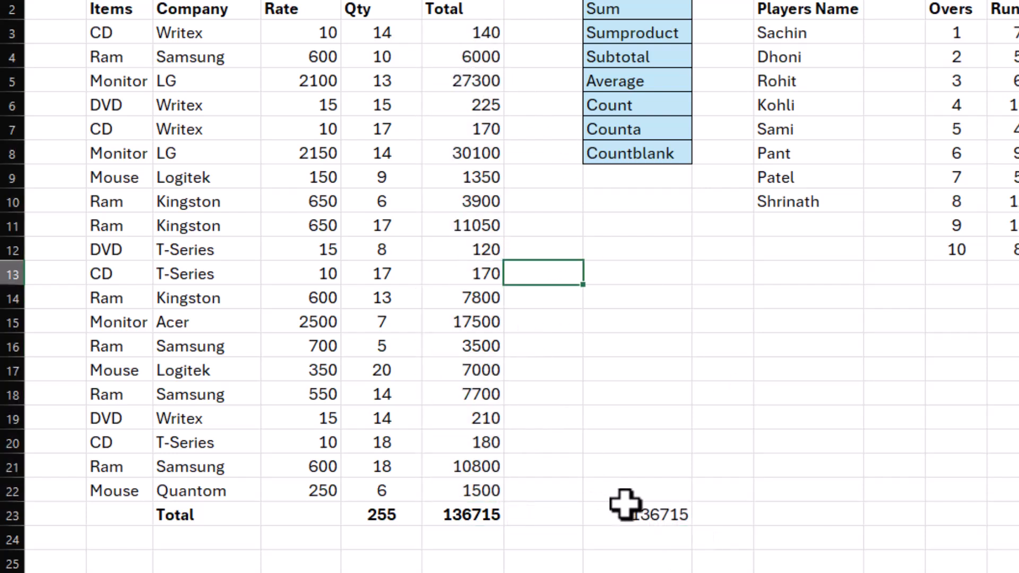
left_click(628, 516)
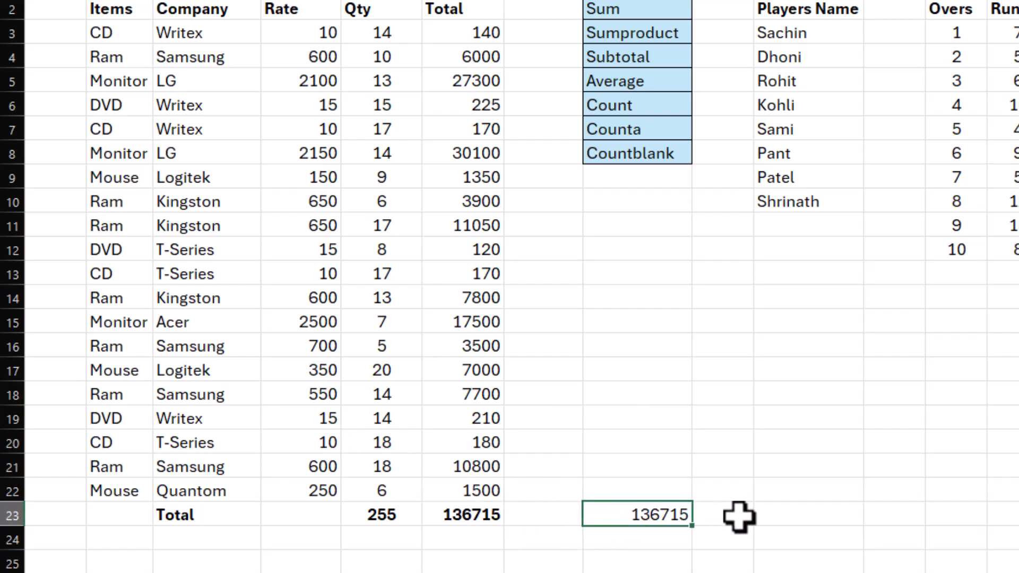
key("Delete")
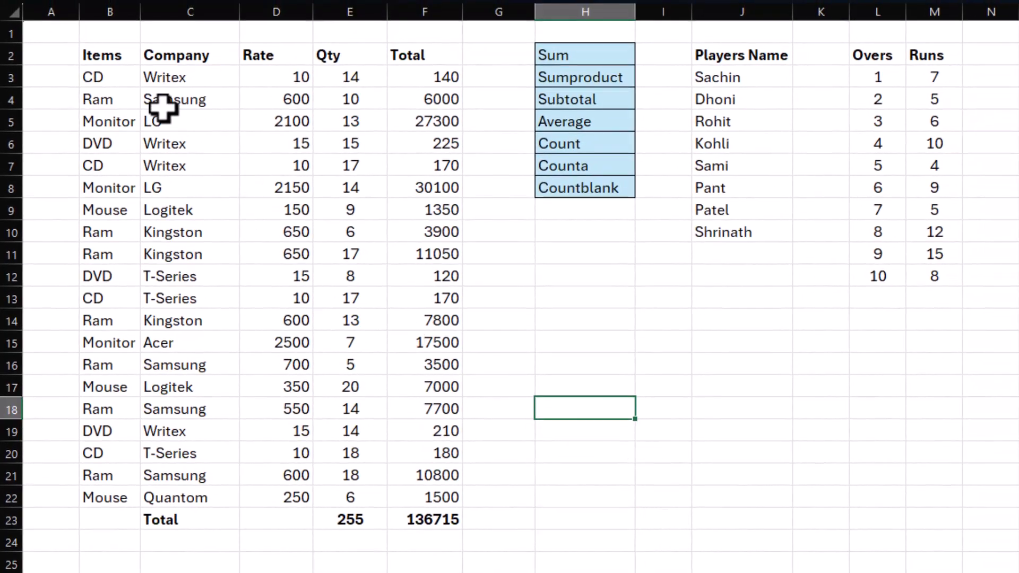
Step: Turn on filtering for the items table and filter the Items column to show only CD
left_click(117, 80)
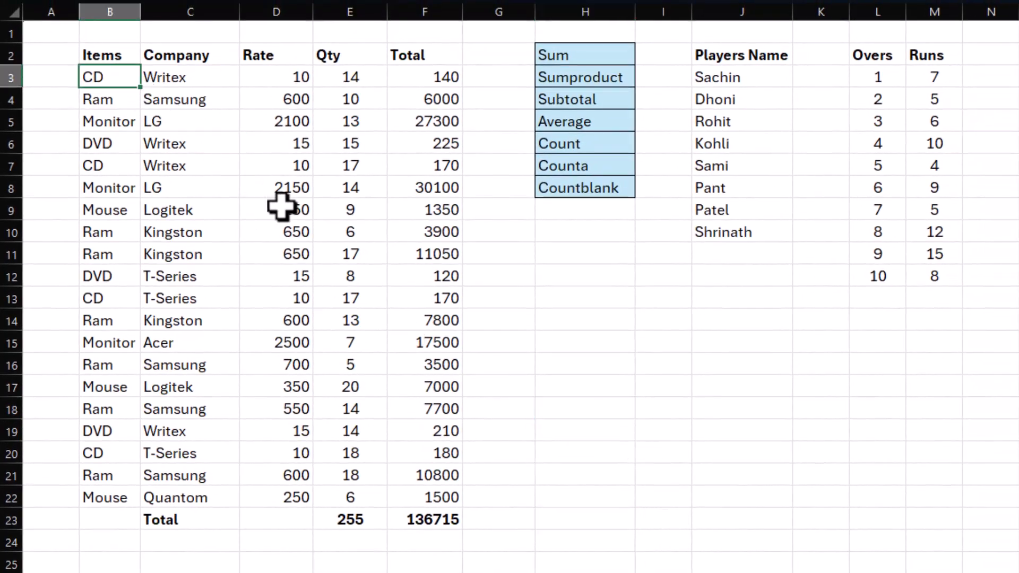
key("ctrl+shift+l")
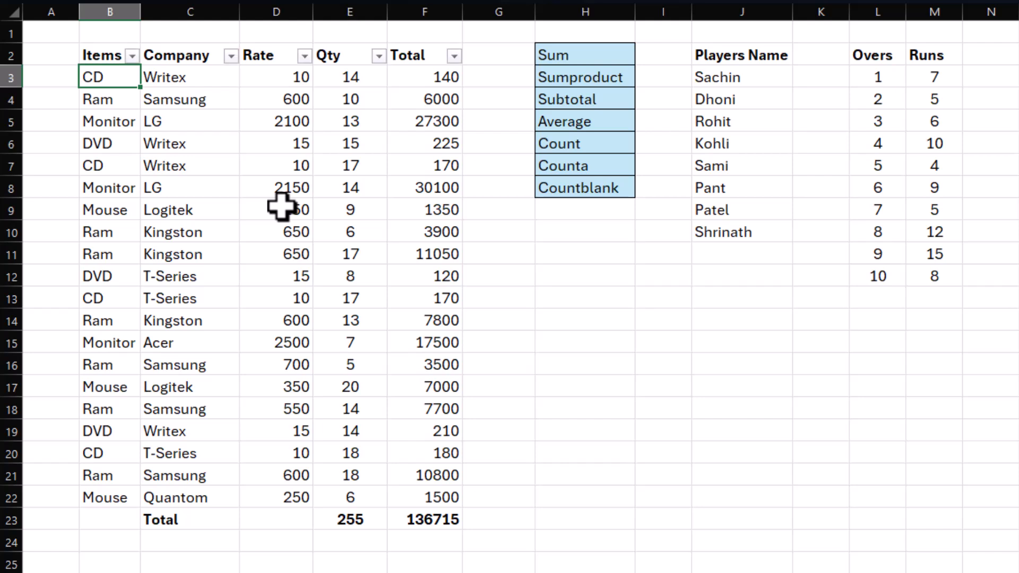
left_click(132, 55)
left_click(53, 289)
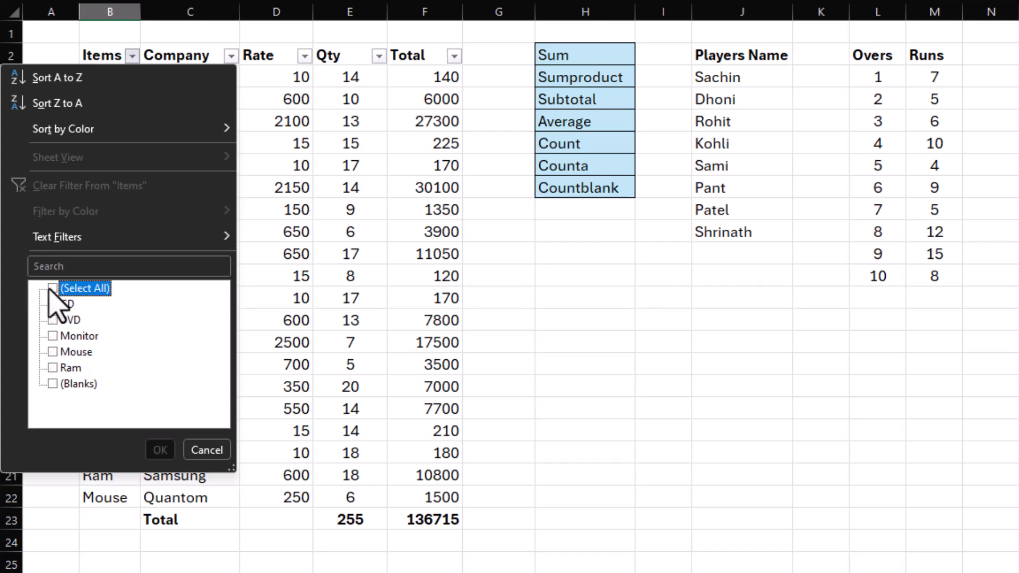
left_click(52, 304)
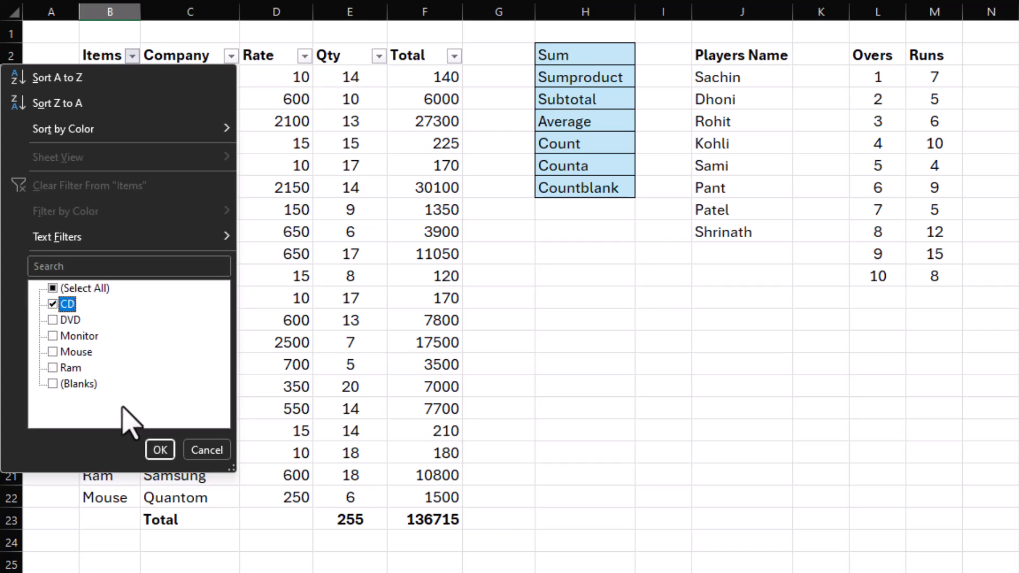
left_click(160, 451)
Step: Check the Qty and Total values of the filtered CD rows, and reset the Items filter to show all items
left_click_drag(105, 165, 431, 179)
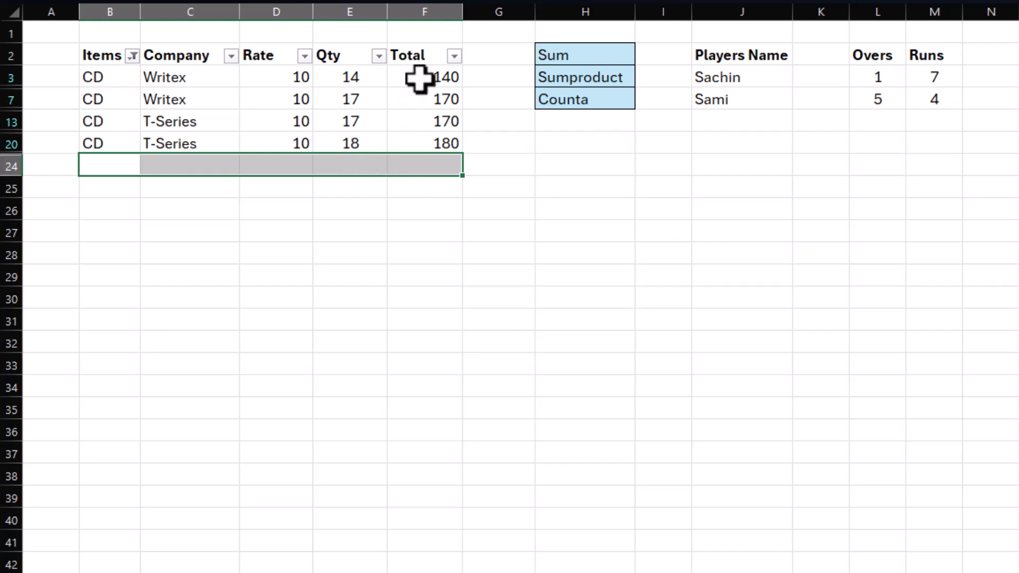
left_click_drag(422, 71, 425, 143)
left_click_drag(375, 77, 356, 148)
left_click(366, 159)
left_click_drag(425, 75, 424, 147)
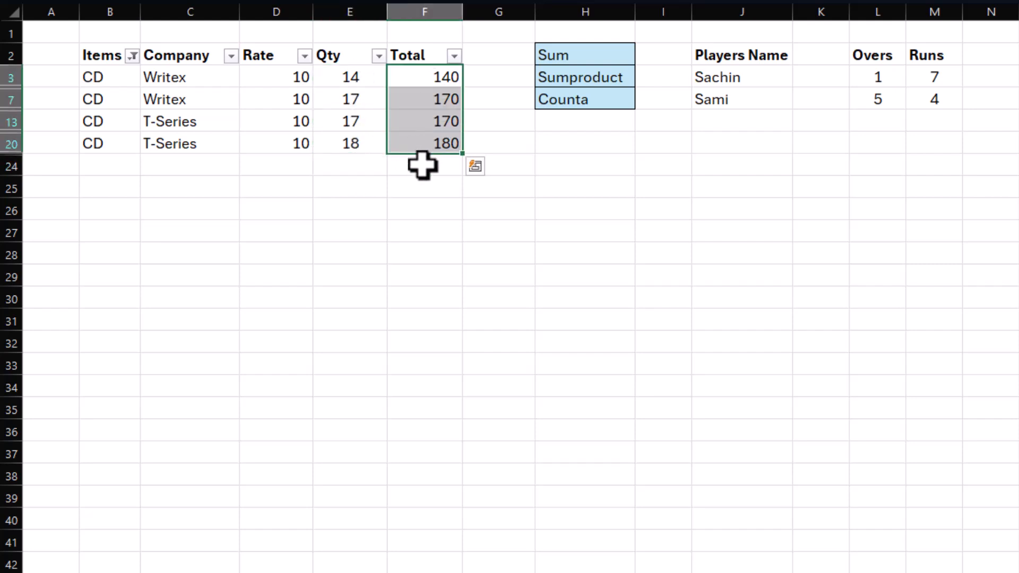
left_click(421, 165)
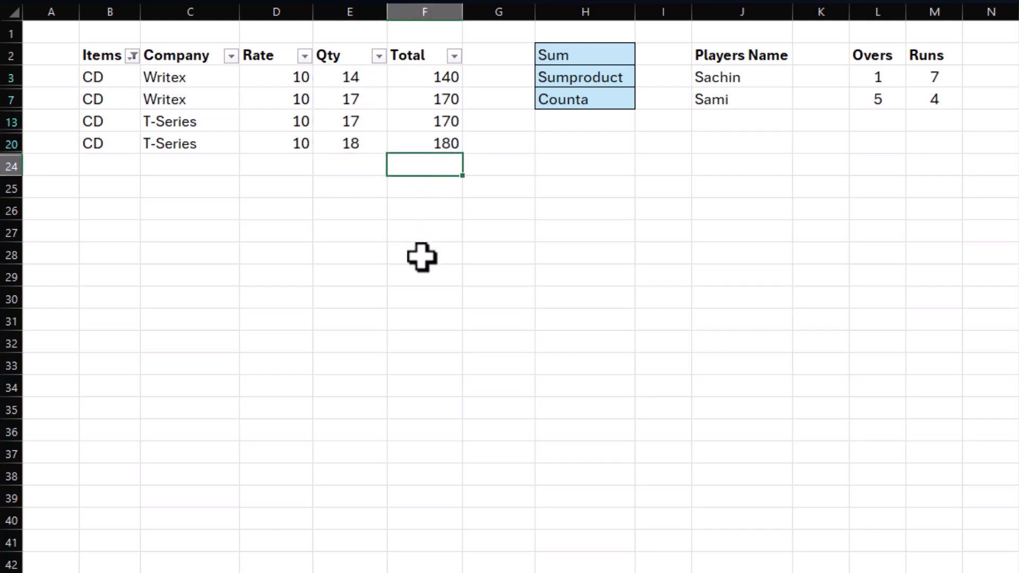
left_click(132, 56)
left_click(54, 287)
left_click(159, 450)
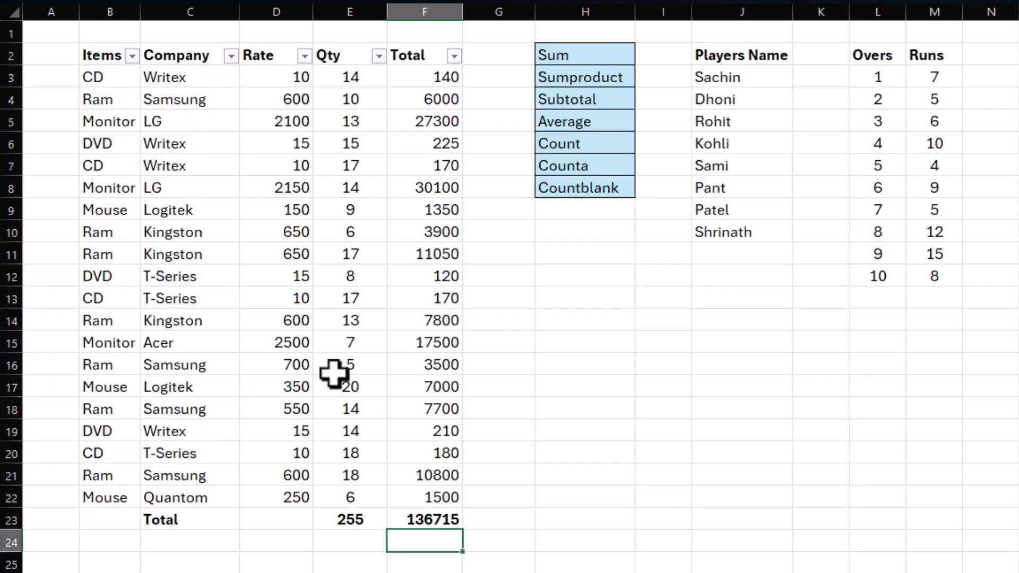
Step: Delete the existing sum of the Total column in F23
left_click(427, 520)
left_click(347, 519)
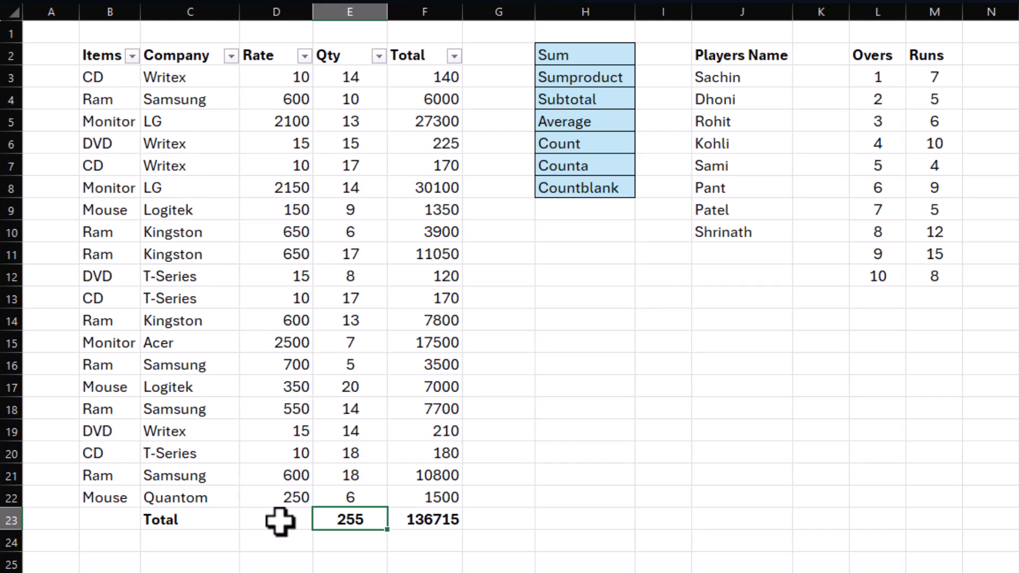
left_click(421, 520)
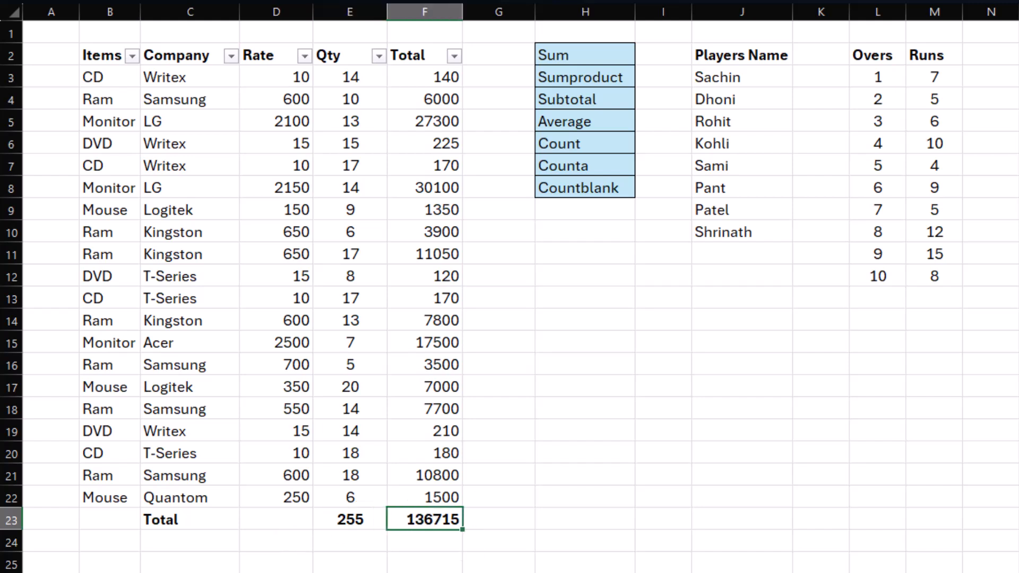
key("Left")
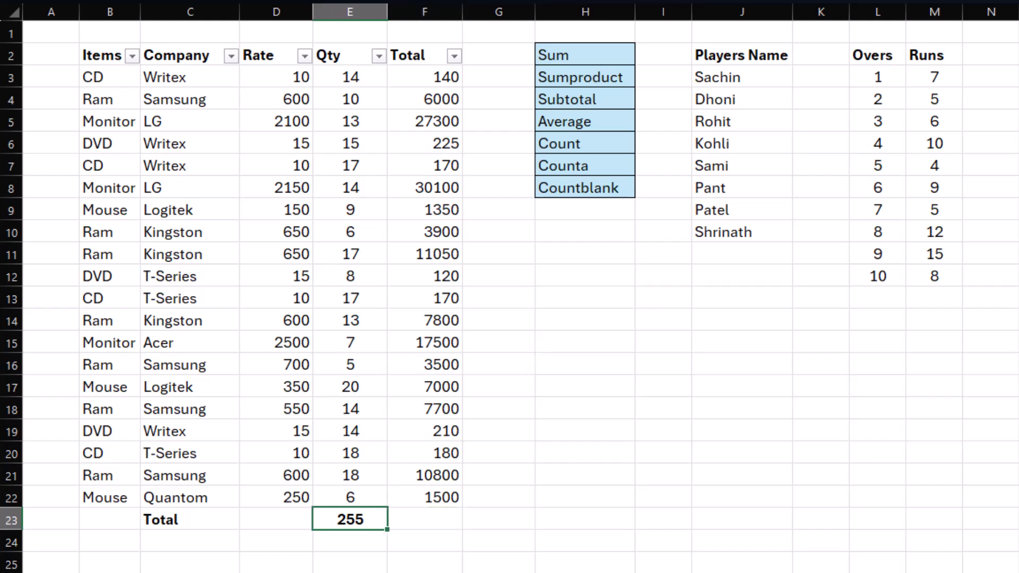
Step: Total the Qty column in E23 with =SUBTOTAL(9,E3:E22), using the SUM option, and copy the formula to F23 for the Total column
key("Right")
key("Left")
type("=subtotal")
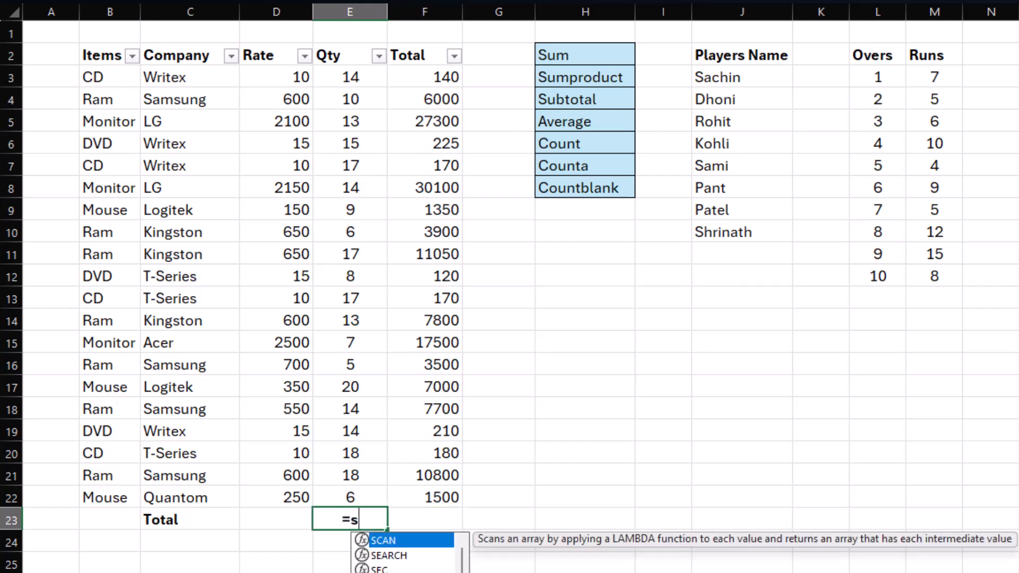
type("(")
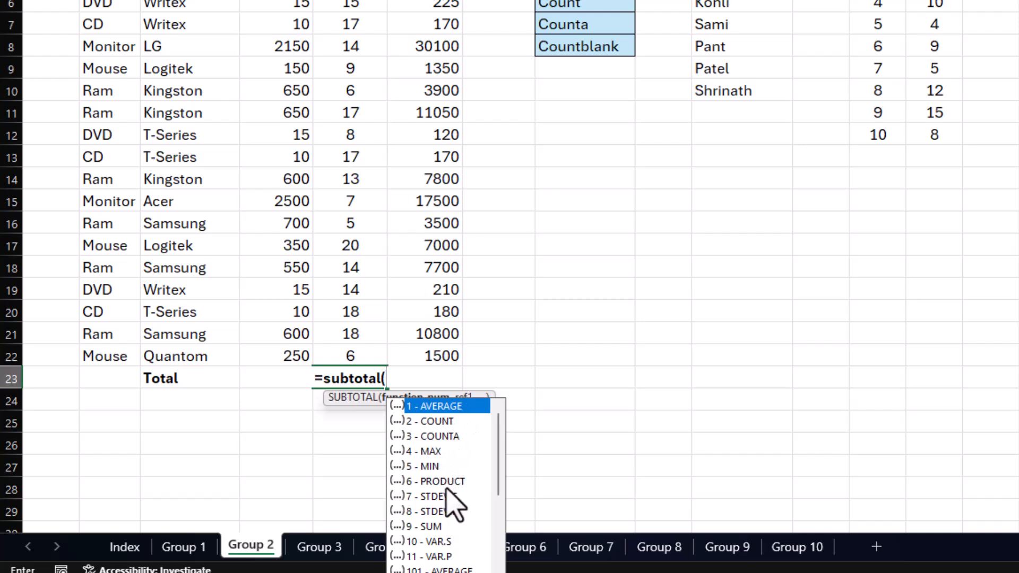
double_click(430, 526)
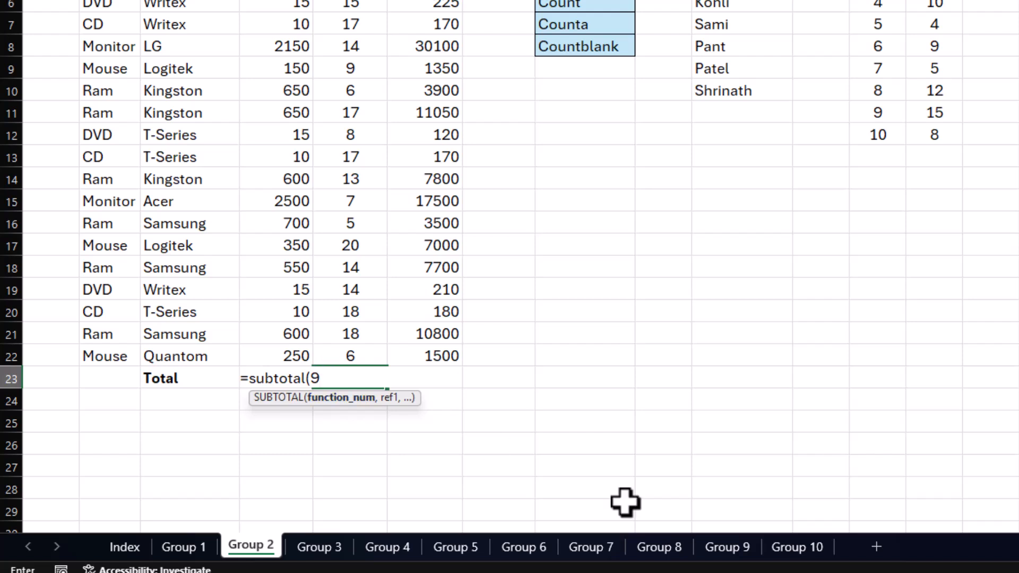
type(",")
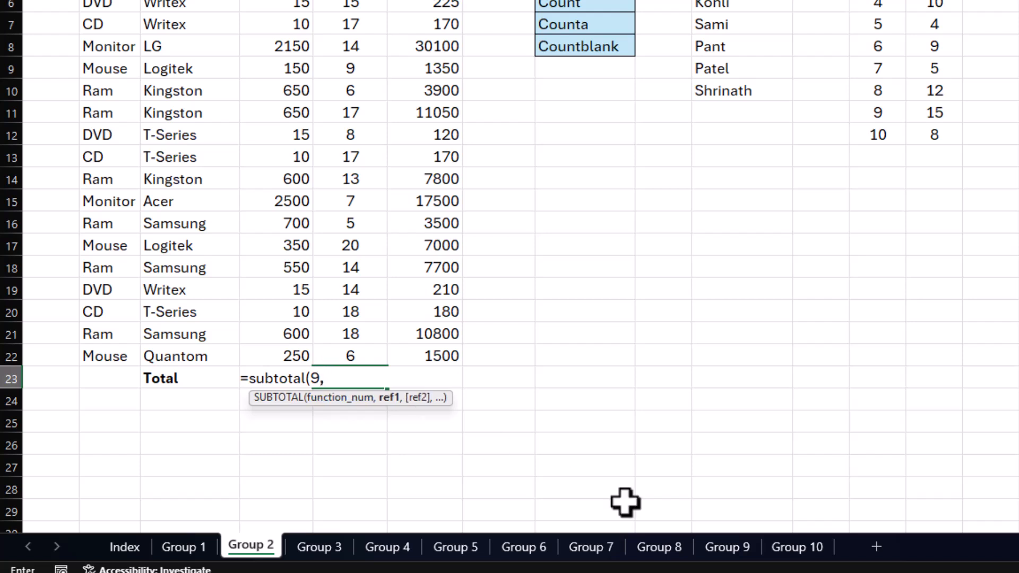
scroll(437, 289, "up", 2)
left_click_drag(348, 45, 346, 470)
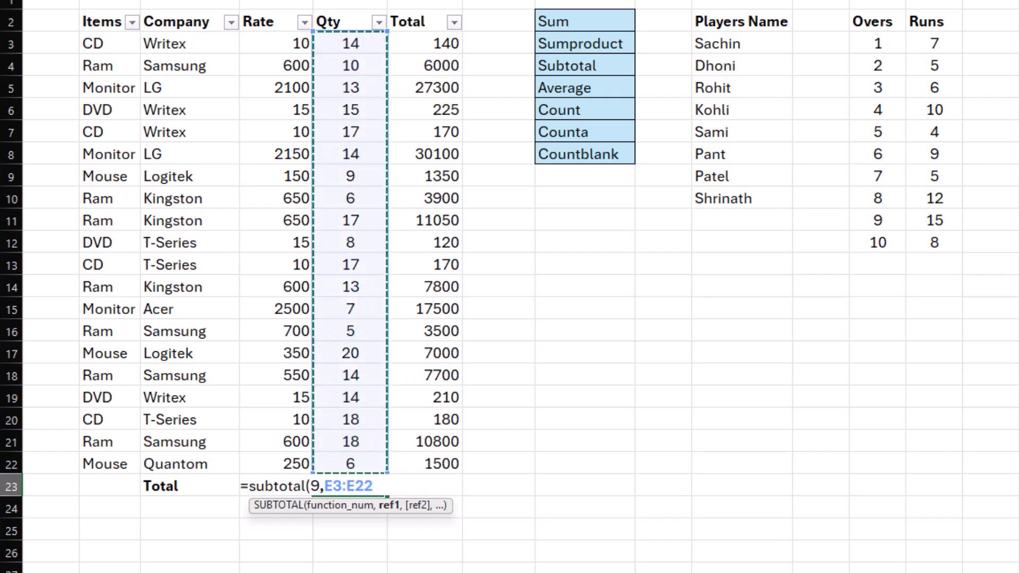
type(")")
key("Return")
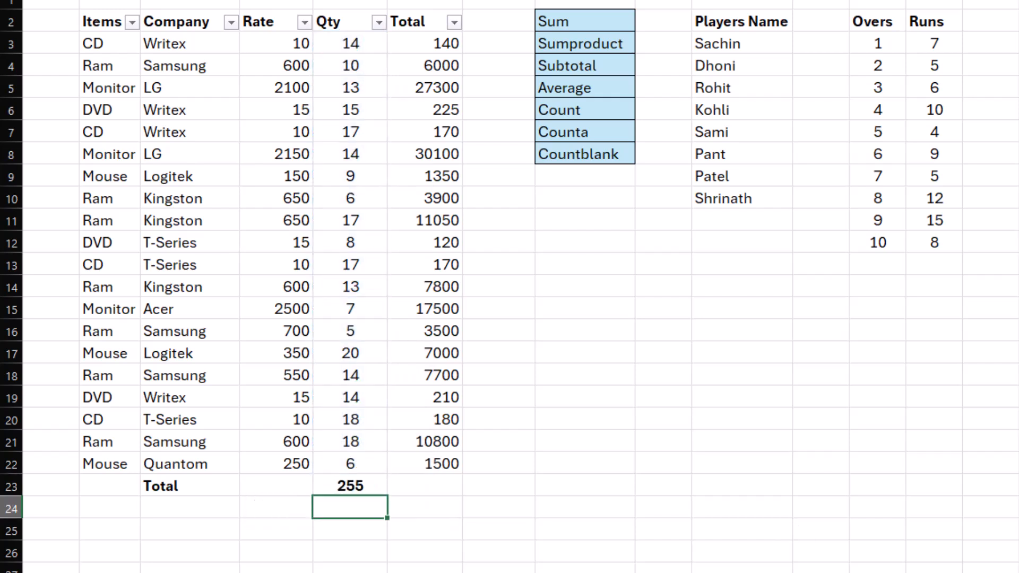
key("Up")
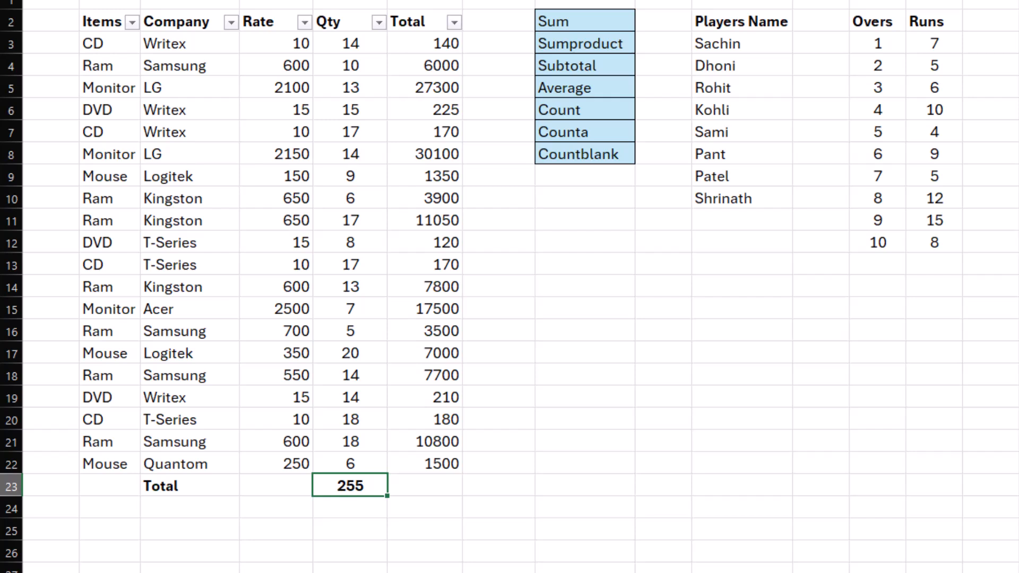
key("Right")
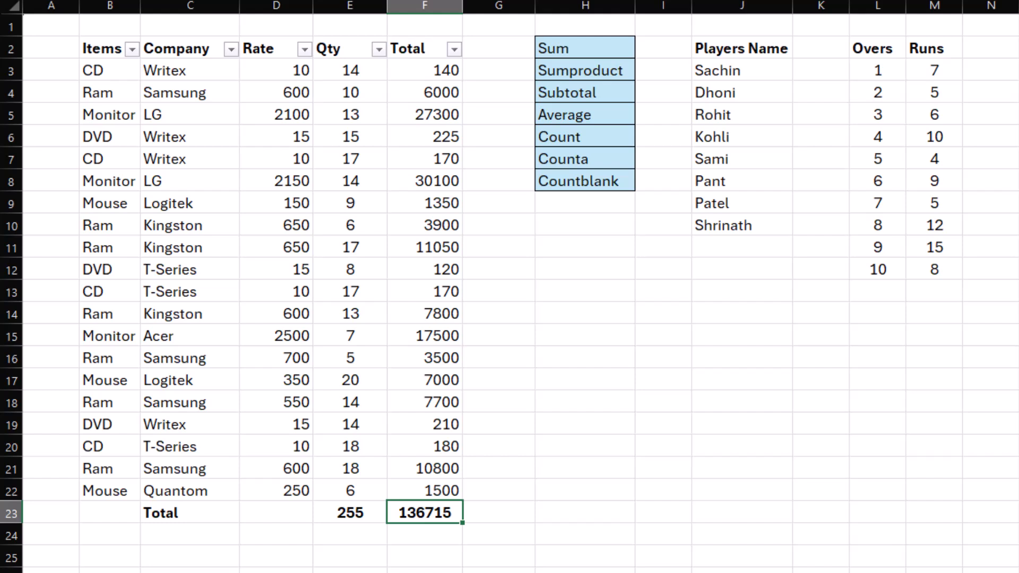
Step: Filter the Items column to show only CD, and check the row 23 subtotals against the visible Qty values
left_click(133, 48)
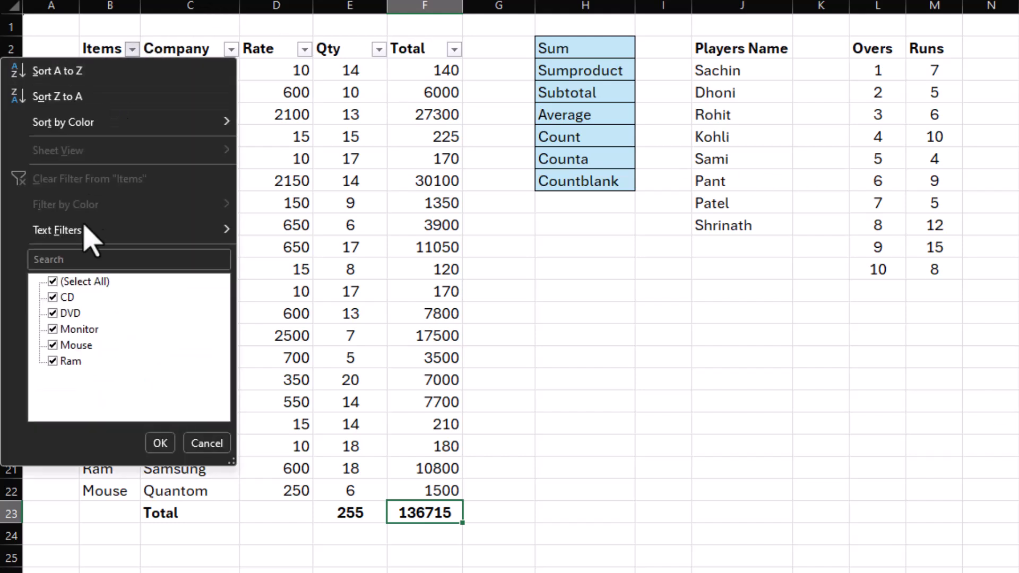
left_click(53, 282)
left_click(53, 297)
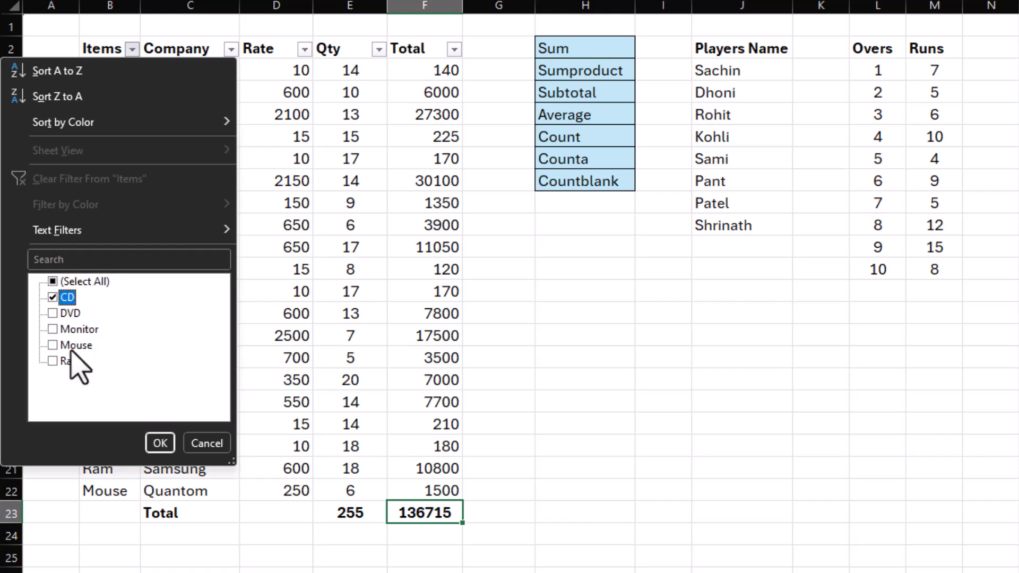
left_click(159, 443)
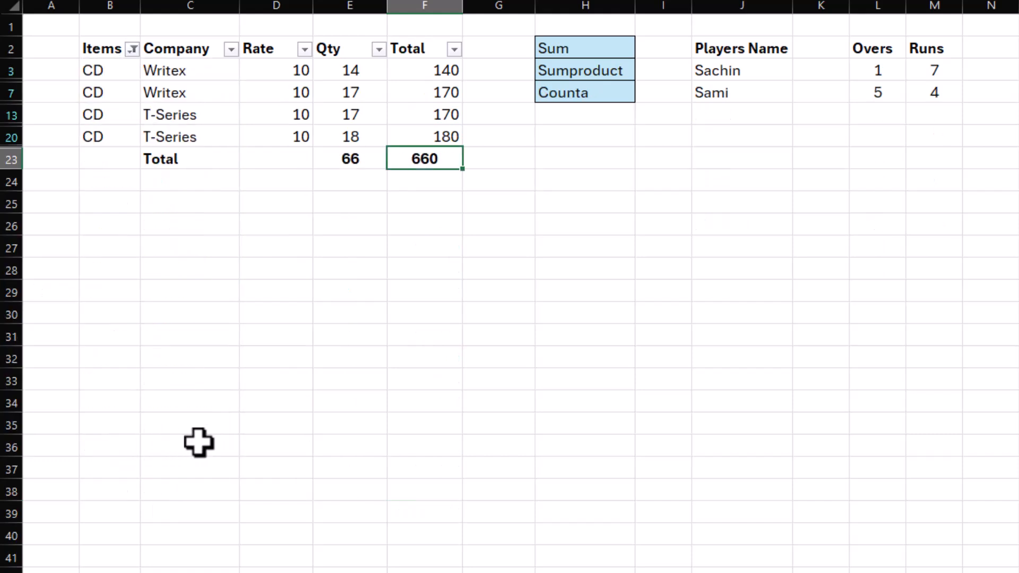
left_click(182, 165)
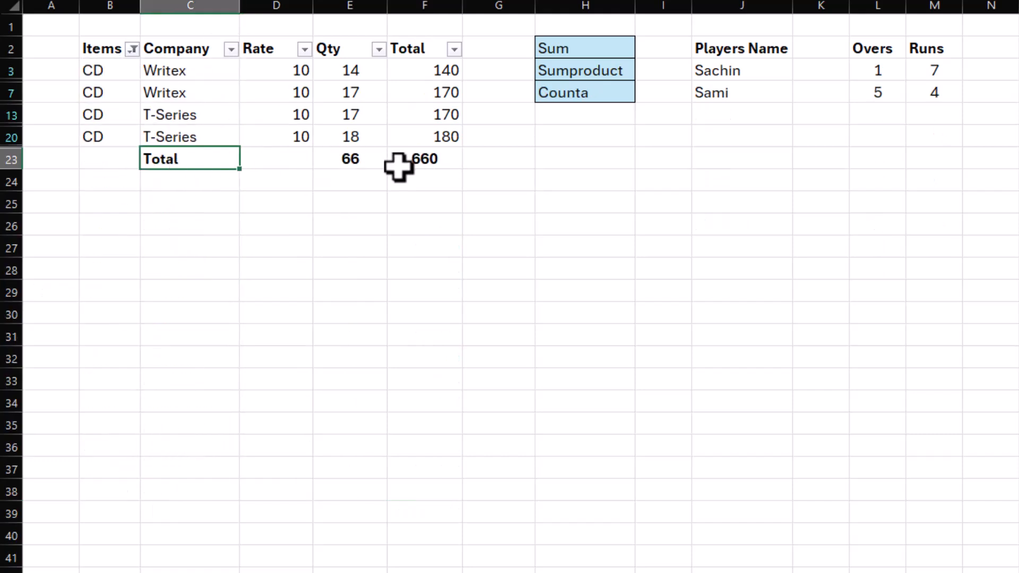
left_click(347, 155)
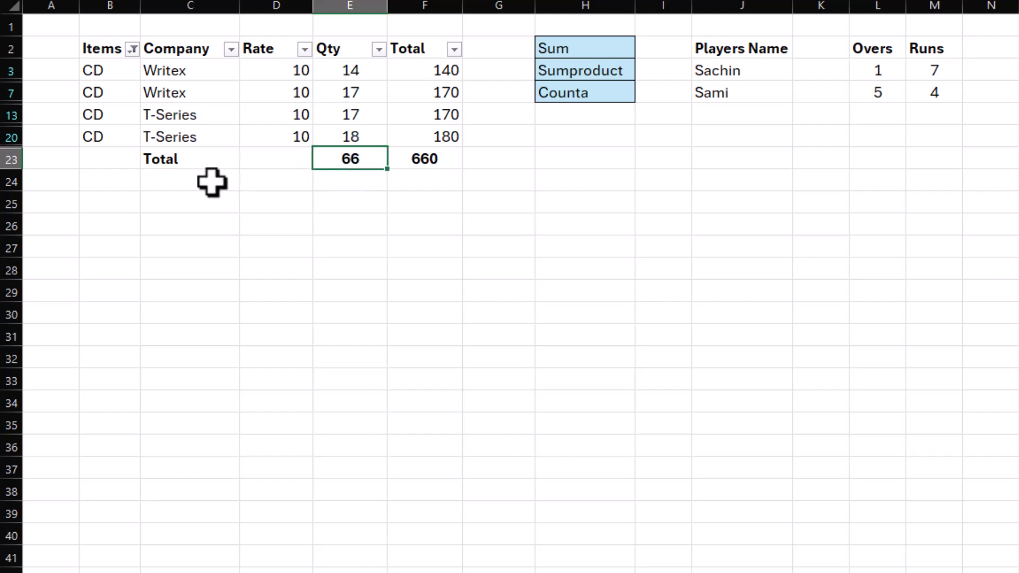
left_click_drag(353, 66, 352, 137)
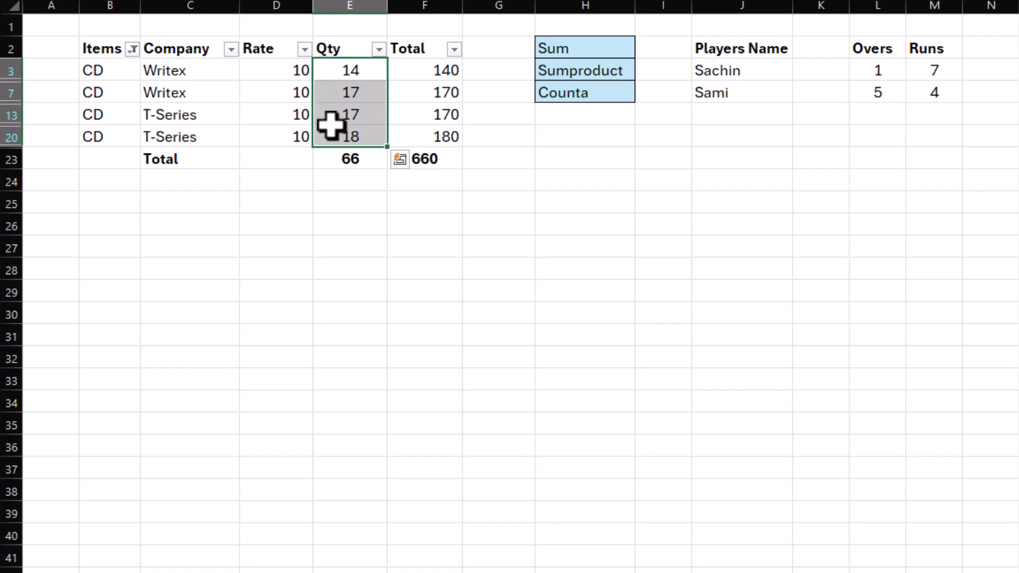
Step: Switch the Items filter from CD to DVD, and check the Qty and Total subtotals in row 23
left_click(133, 49)
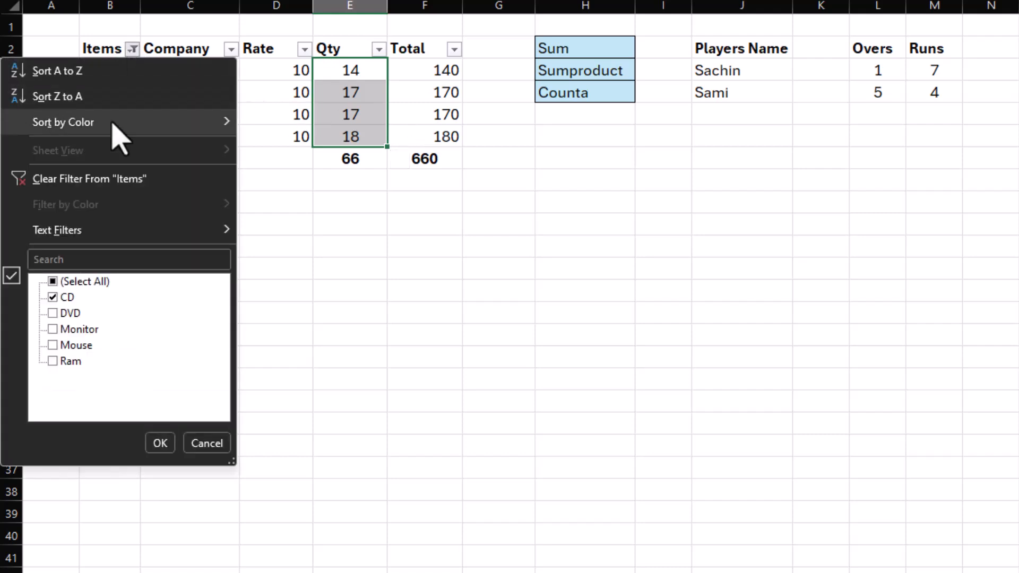
left_click(53, 297)
left_click(53, 313)
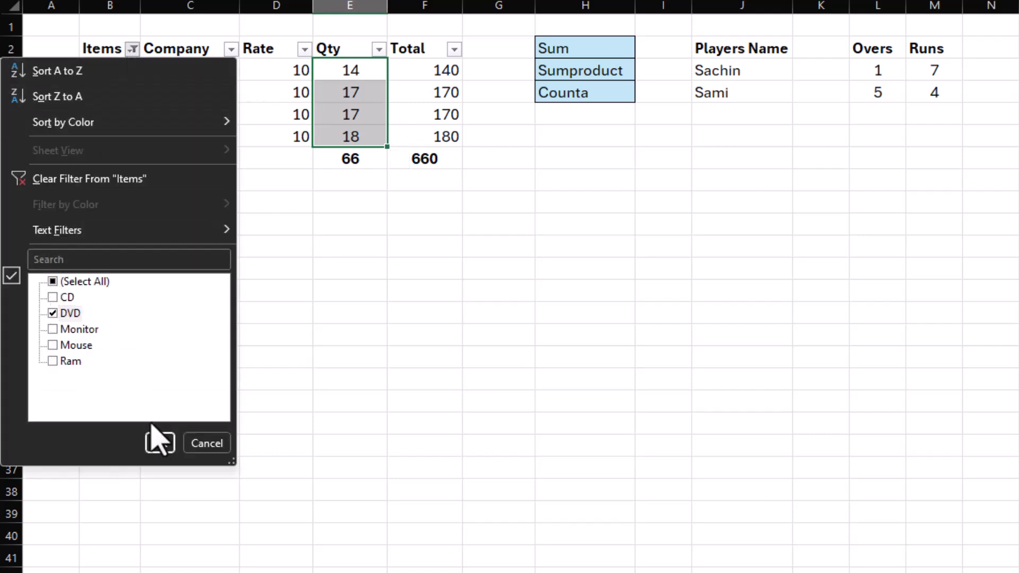
left_click(160, 443)
left_click(355, 140)
left_click(425, 132)
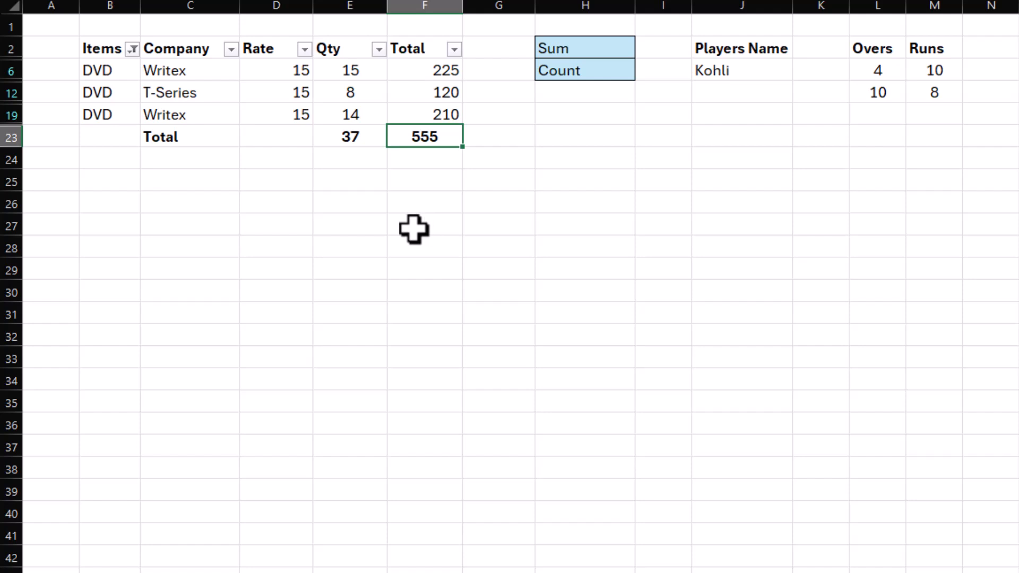
Step: Clear the filter from the Items column to show all items
left_click(133, 50)
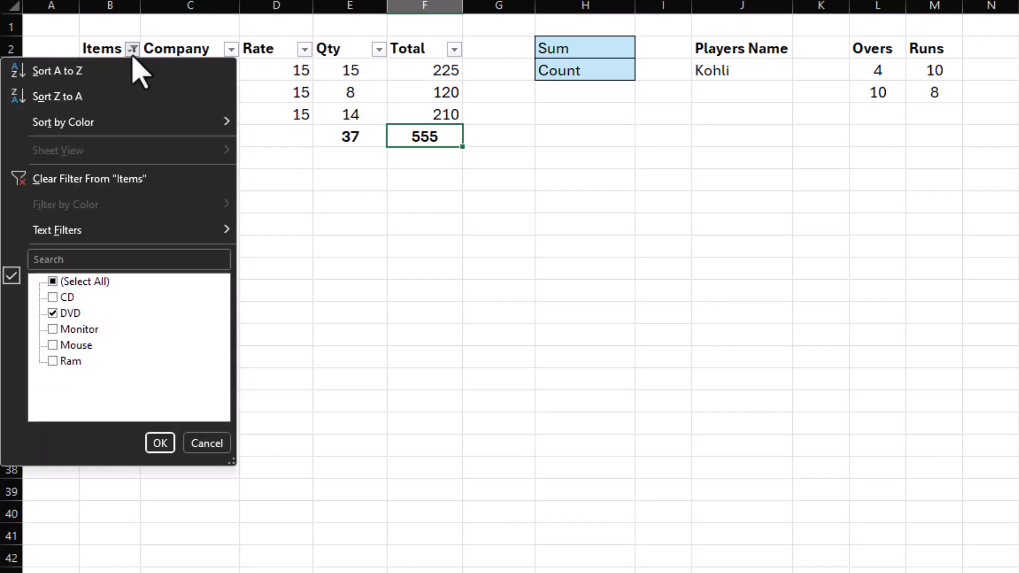
left_click(96, 183)
left_click(509, 406)
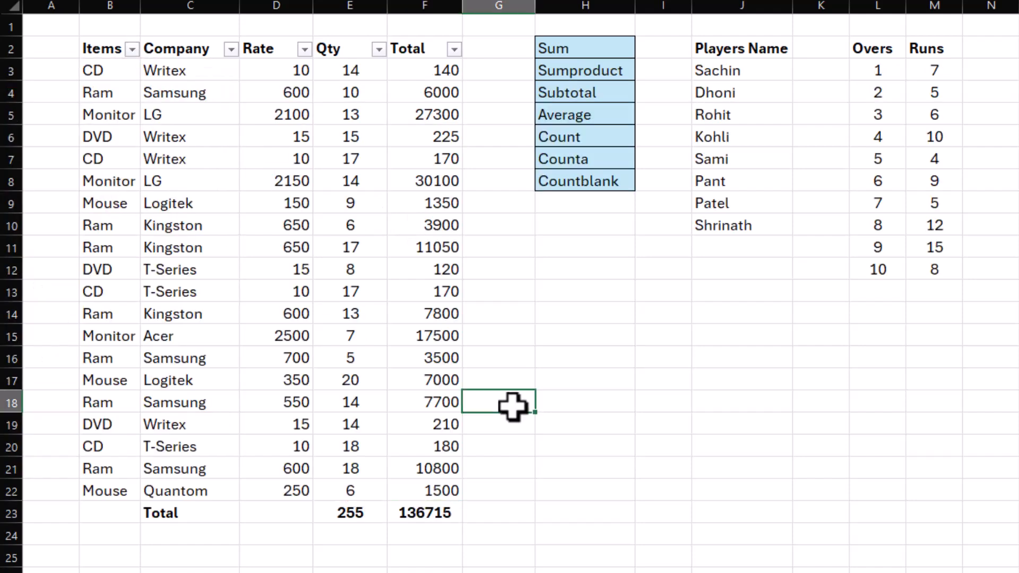
Step: Examine the Rate values in the items table and the Overs and Runs columns in the players table
left_click(266, 71)
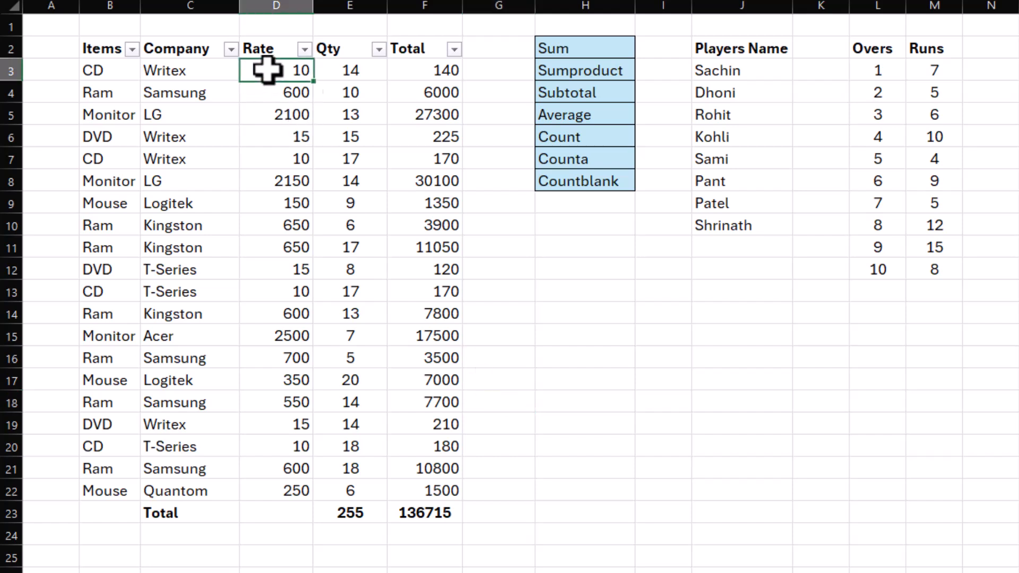
left_click(263, 114)
left_click(270, 181)
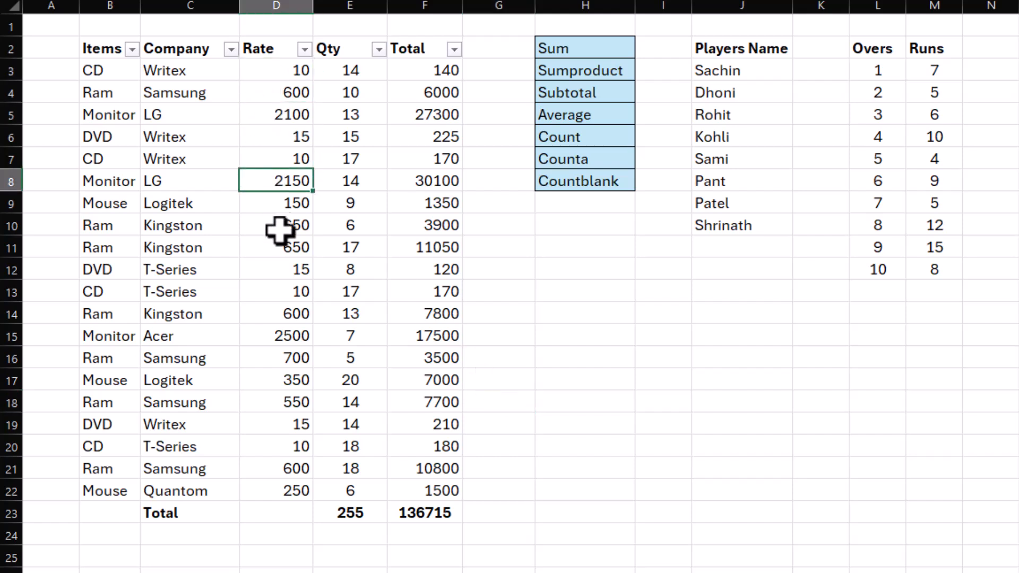
left_click(278, 268)
left_click_drag(269, 71, 270, 473)
left_click(694, 363)
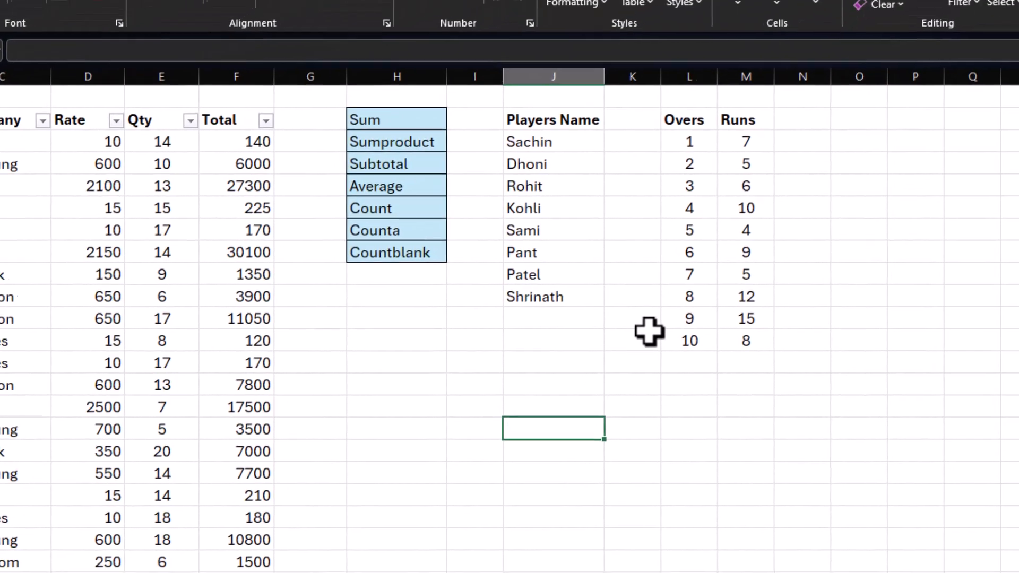
left_click_drag(705, 145, 694, 352)
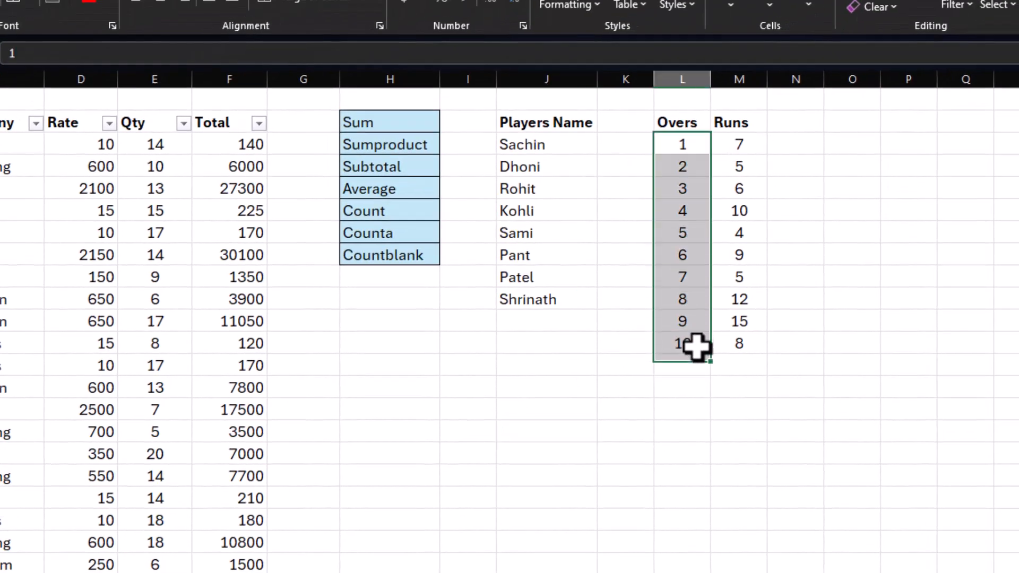
left_click_drag(754, 152, 740, 334)
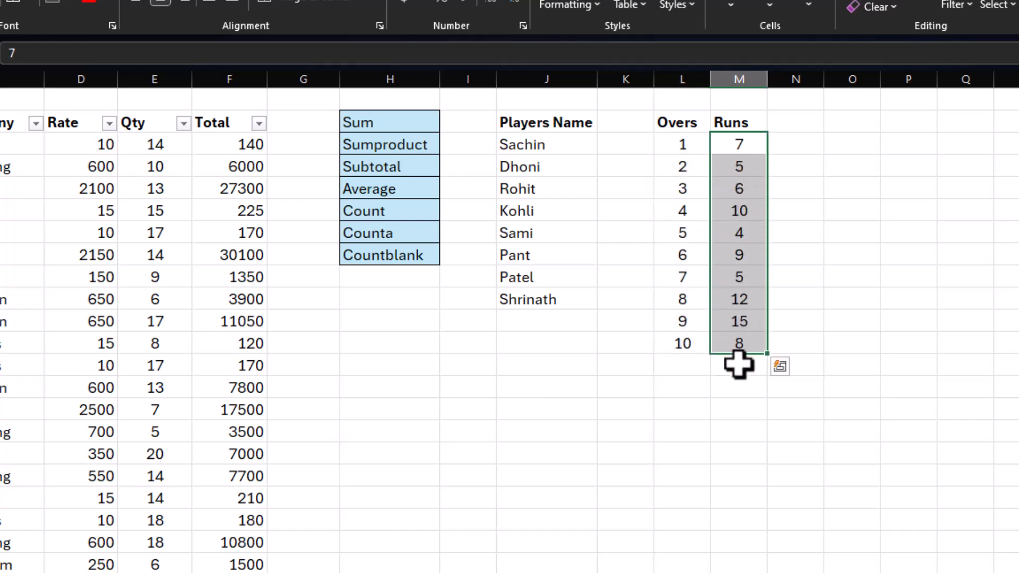
Step: Add up the Runs column in M13 using AutoSum on M3:M12
left_click(737, 365)
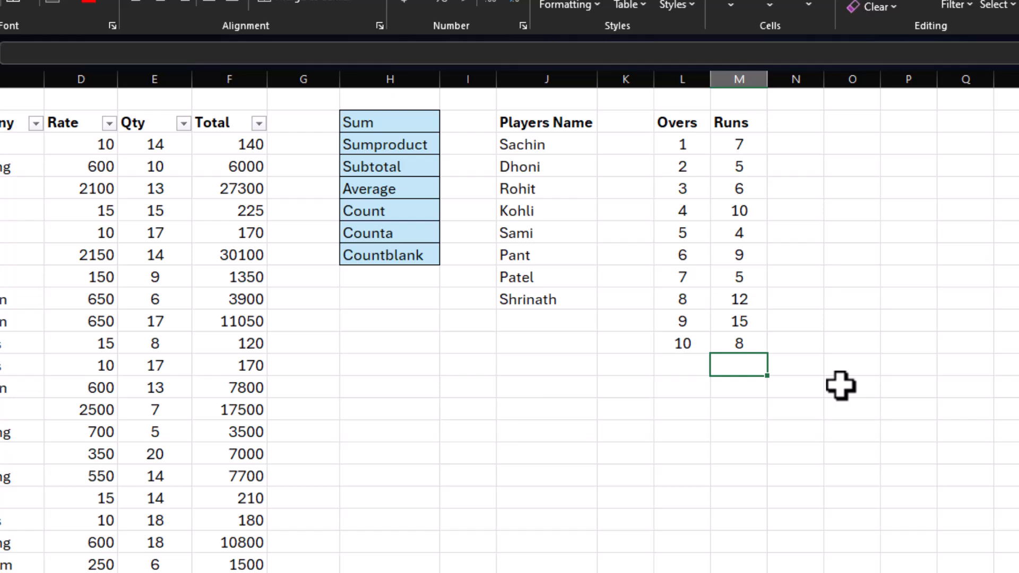
key("alt+equal")
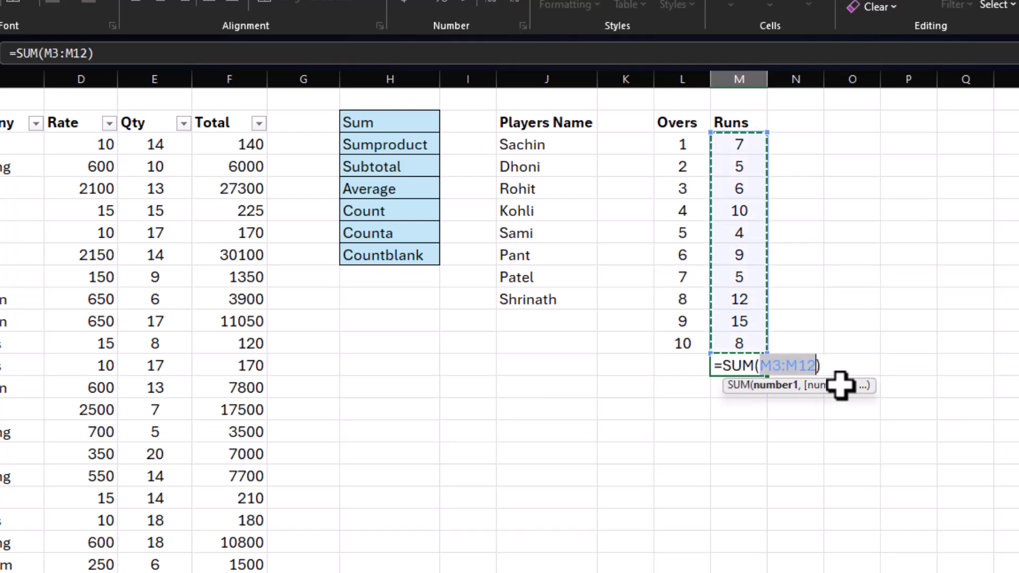
key("Return")
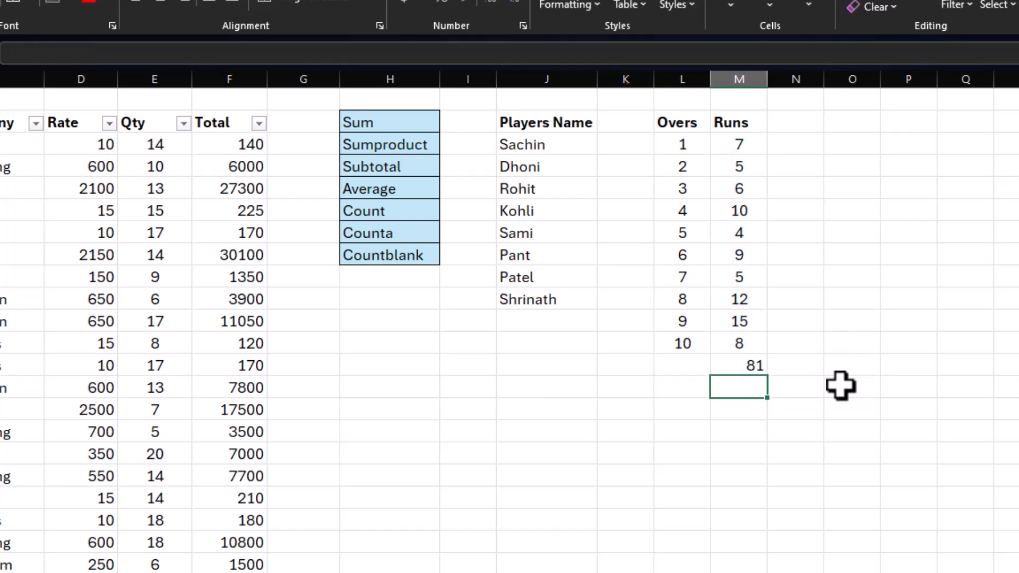
Step: Review the Overs and Runs values, and count the Runs entries in N13 with =COUNT(M3:M12)
left_click_drag(752, 145, 742, 335)
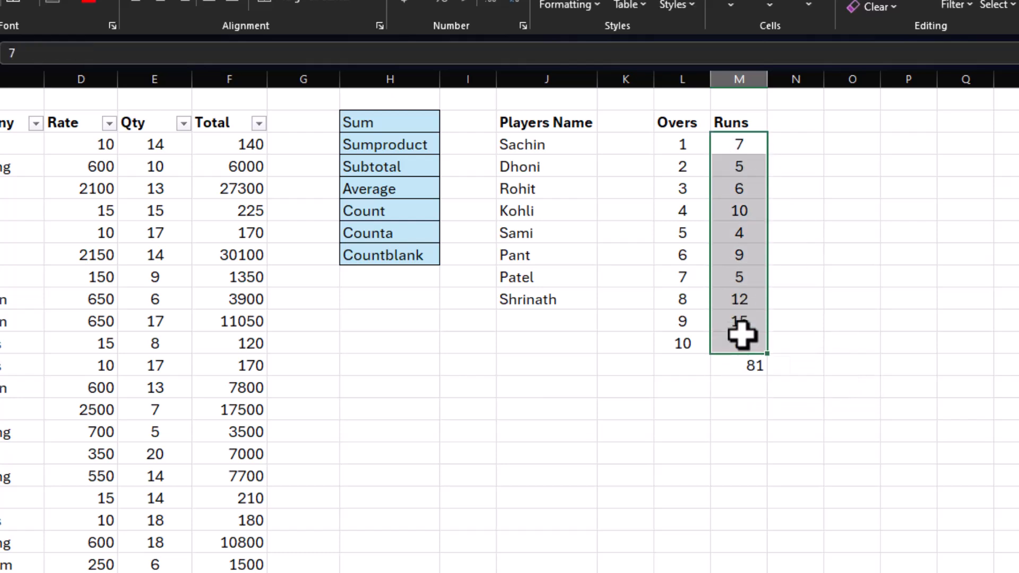
left_click_drag(677, 146, 680, 339)
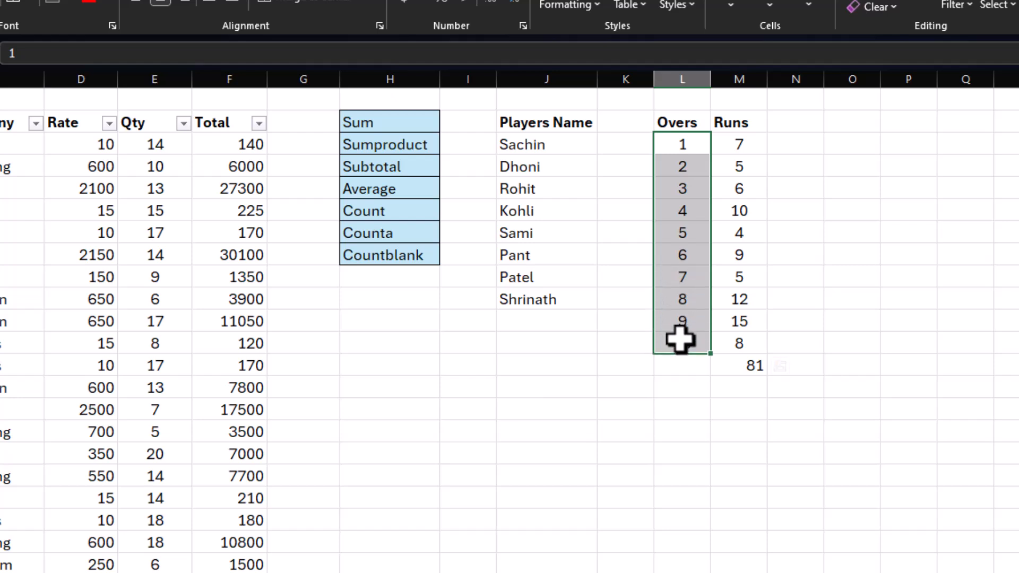
left_click_drag(750, 145, 742, 340)
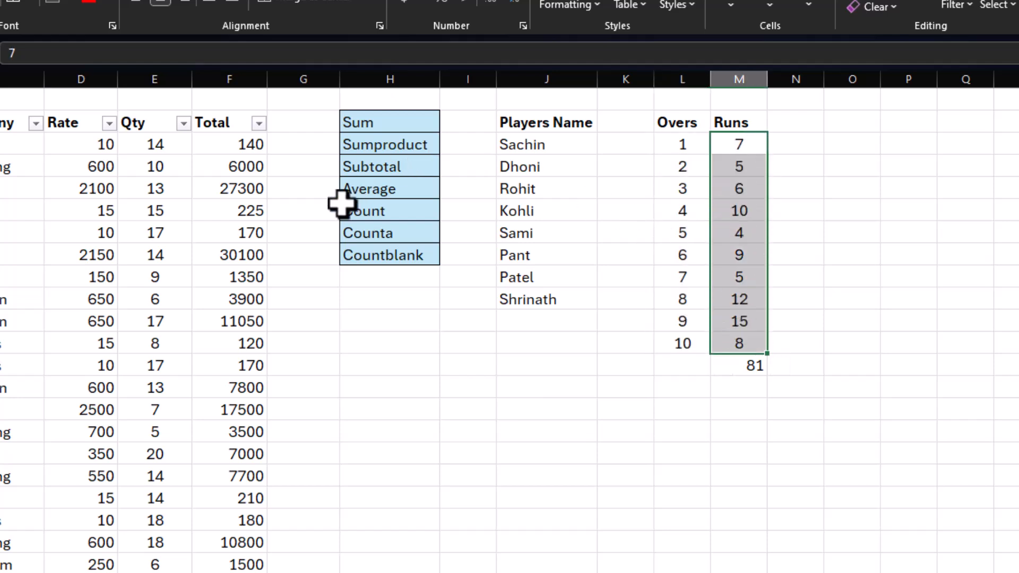
left_click(812, 360)
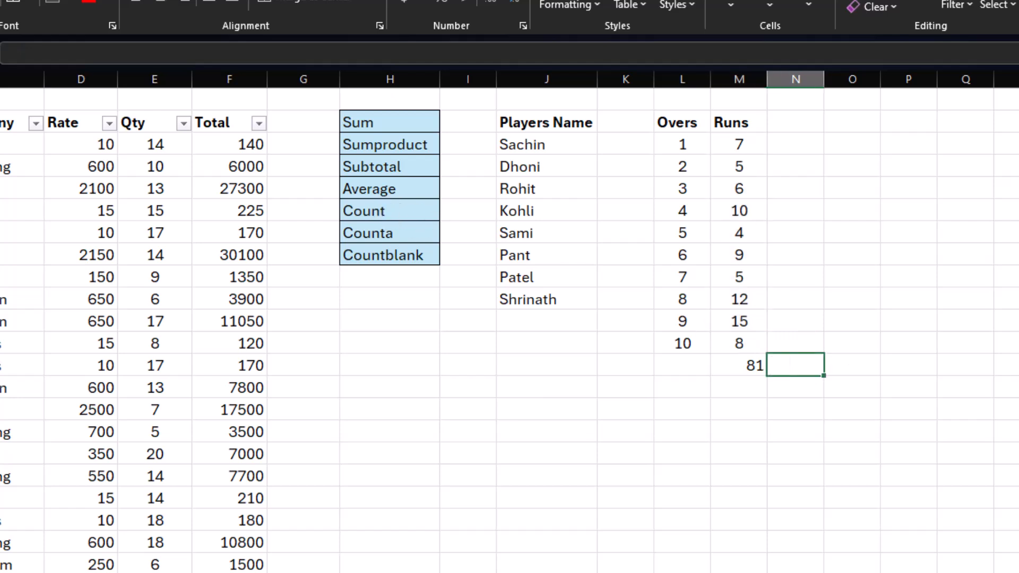
type("=count(")
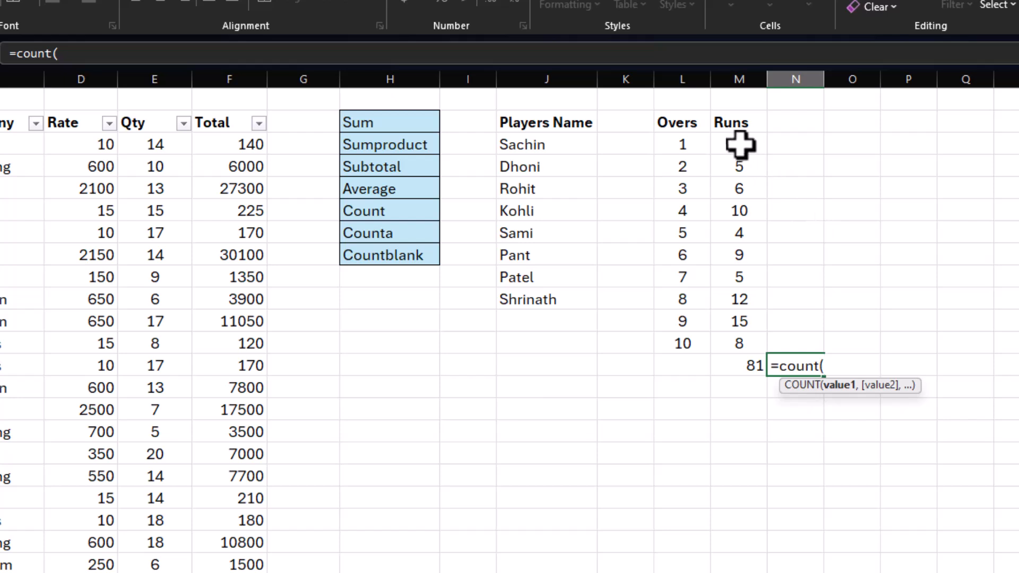
left_click_drag(739, 144, 735, 334)
key("Return")
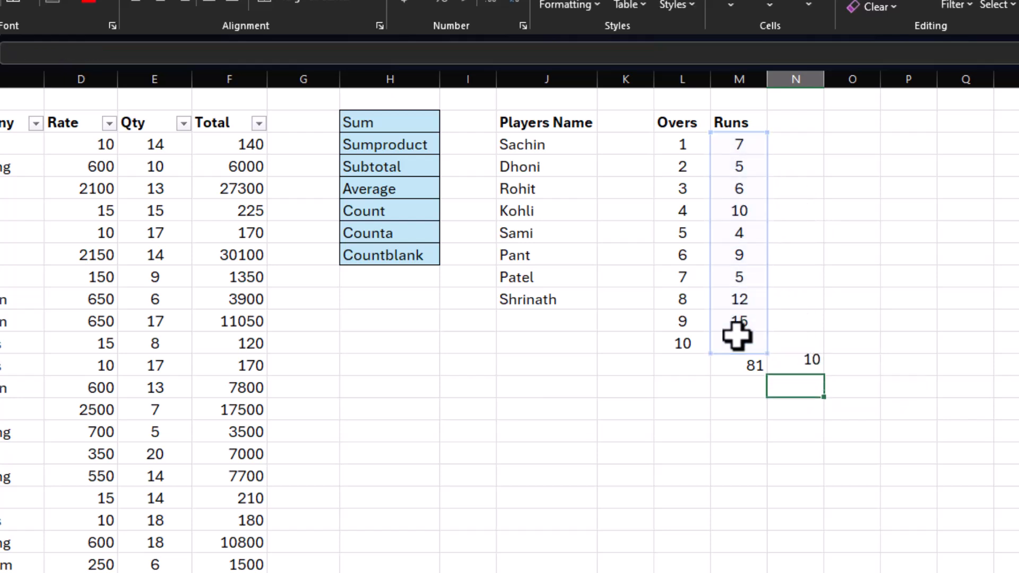
Step: Calculate the average runs in O13 by dividing the sum by the count with =M13/N13
left_click(802, 368)
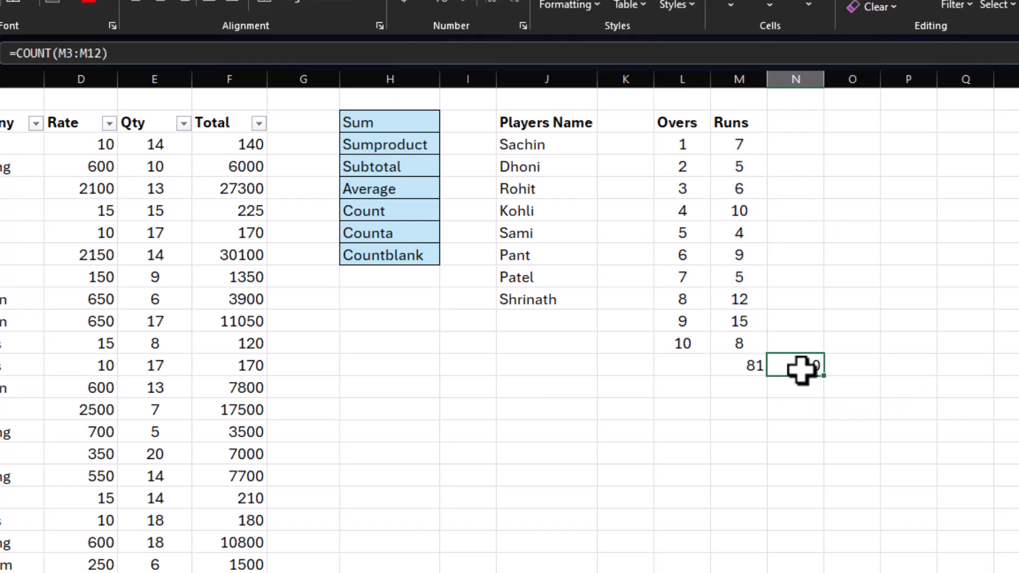
left_click(730, 365)
left_click(809, 365)
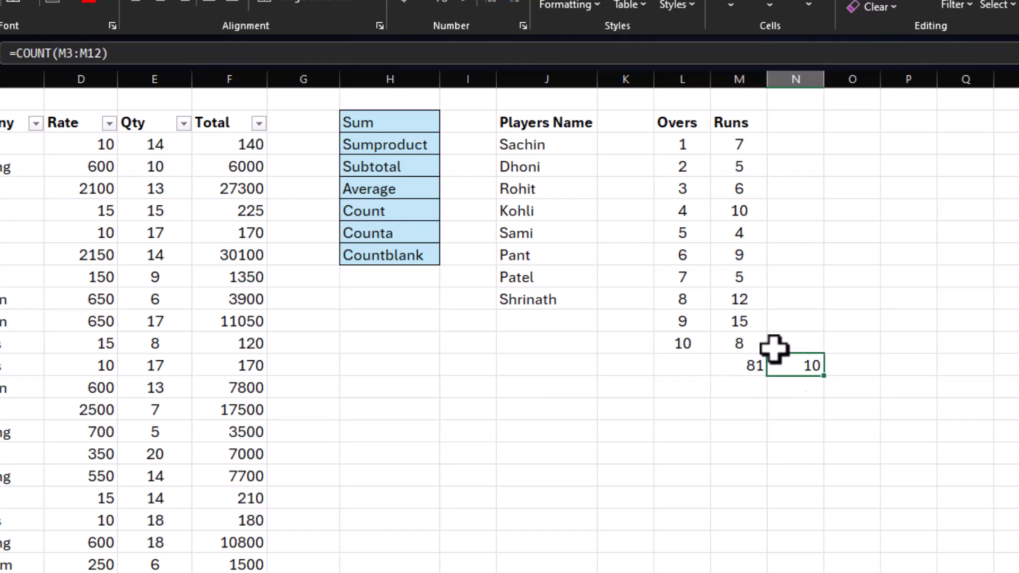
left_click(844, 366)
type("=")
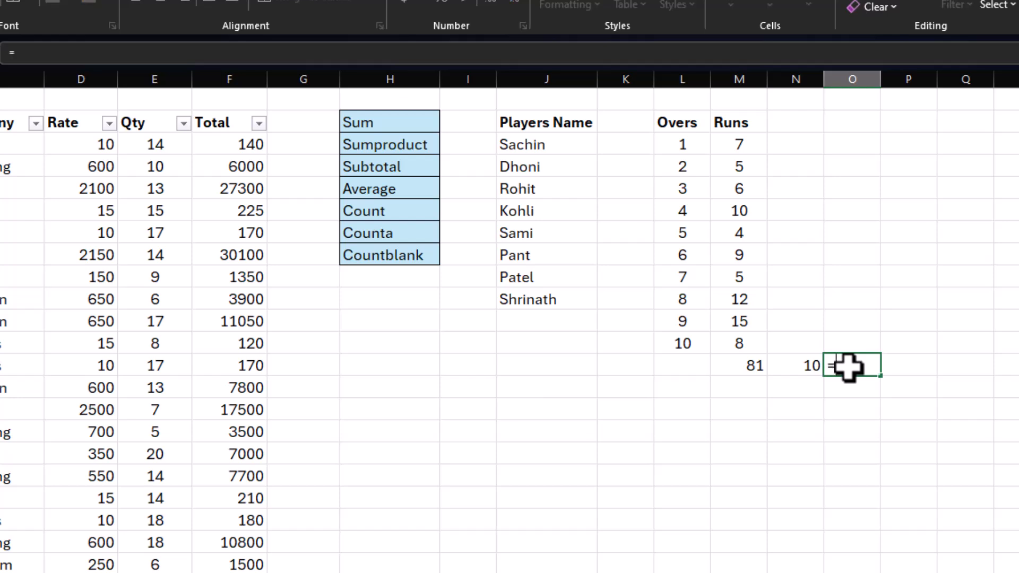
left_click(740, 365)
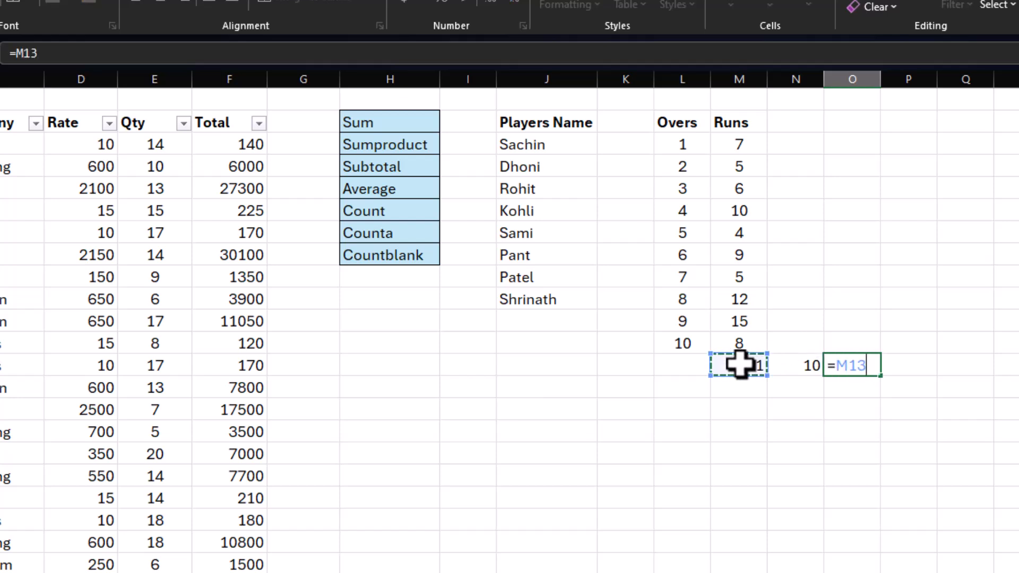
type("/")
left_click(783, 366)
key("Return")
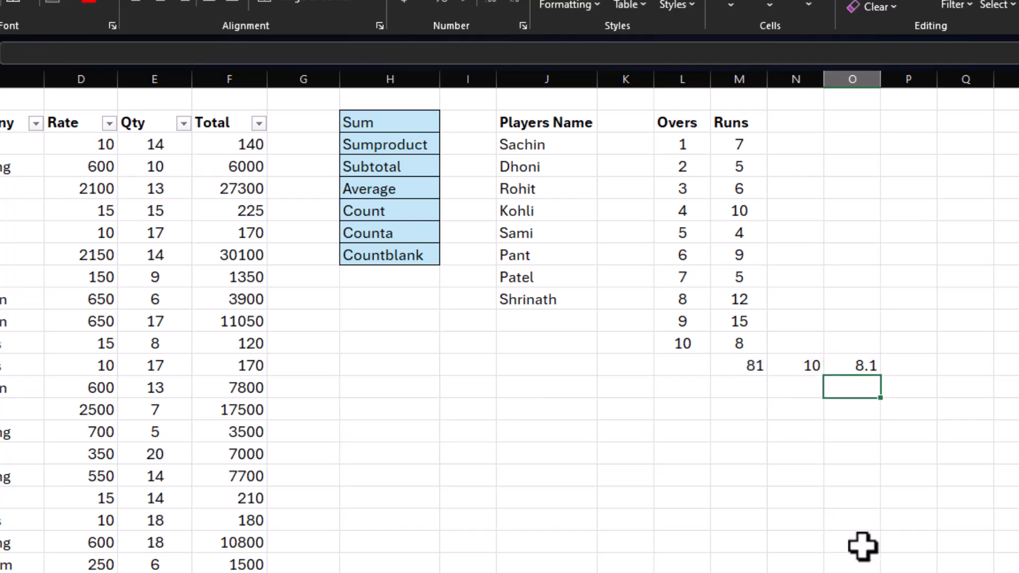
left_click(848, 365)
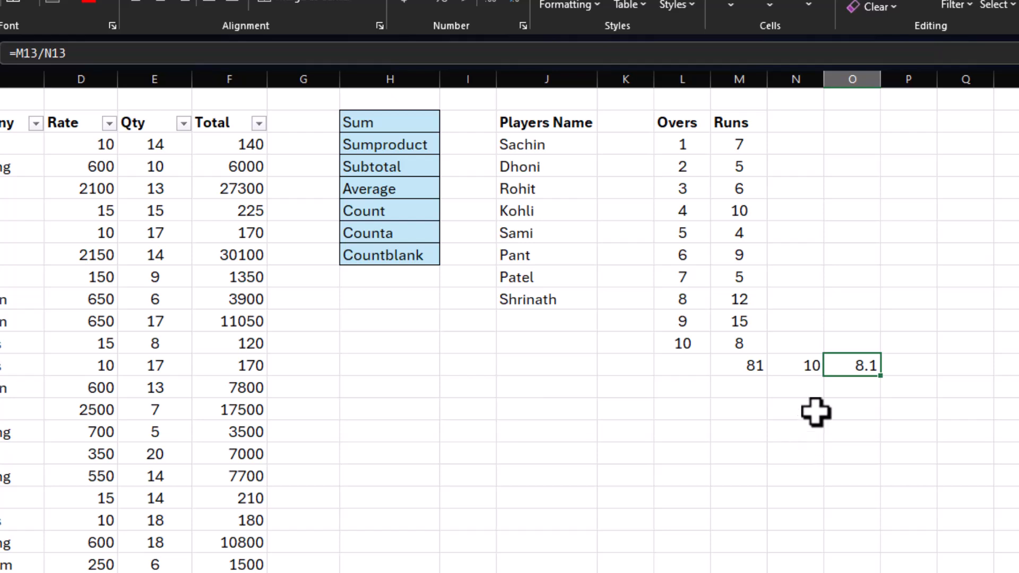
Step: Calculate the average of the Runs column in M14 with the AVERAGE function on M3:M12, and compare it with O13
left_click(718, 386)
type("=")
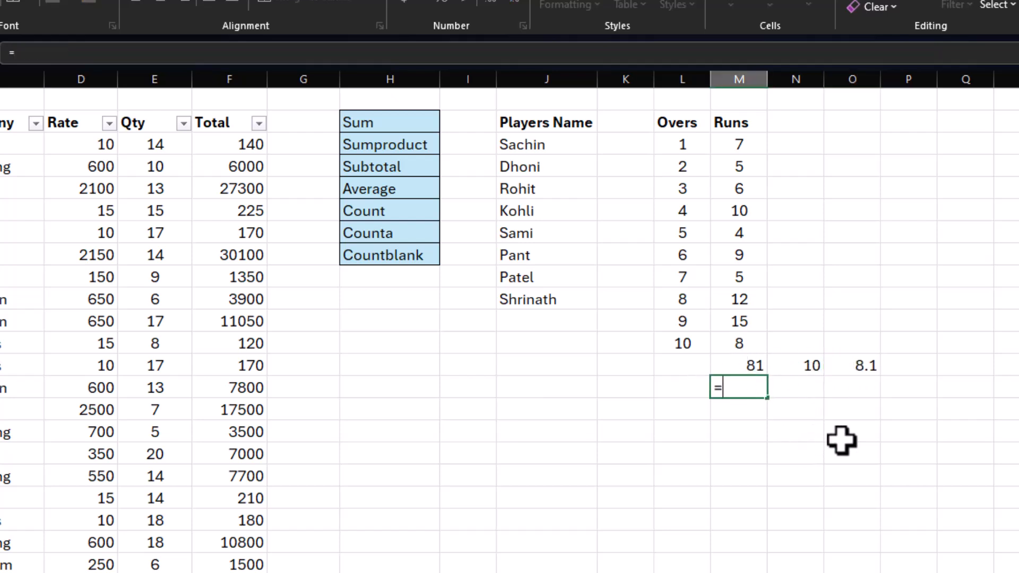
type("average(")
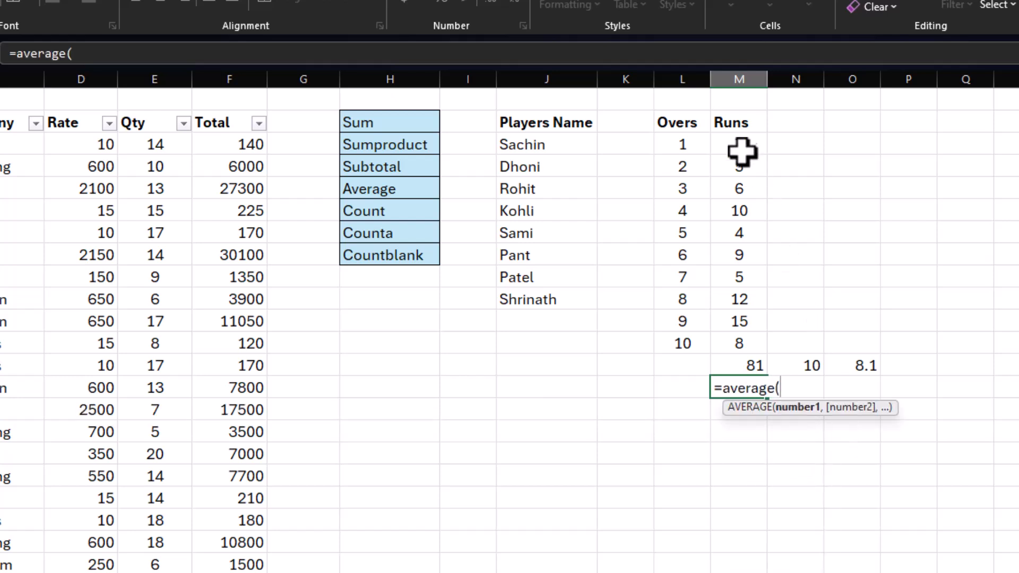
left_click_drag(738, 141, 733, 336)
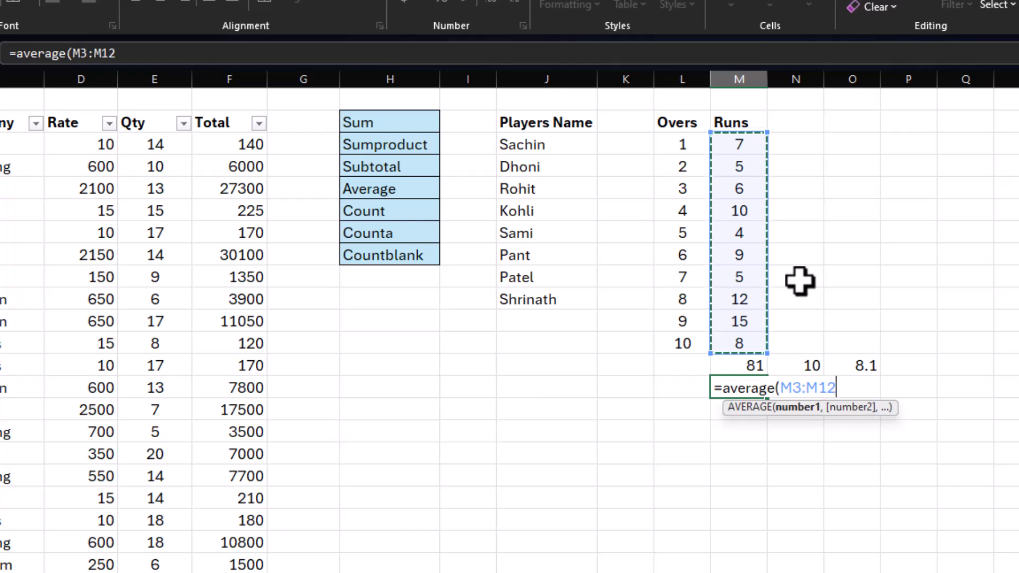
key("Return")
left_click(866, 365)
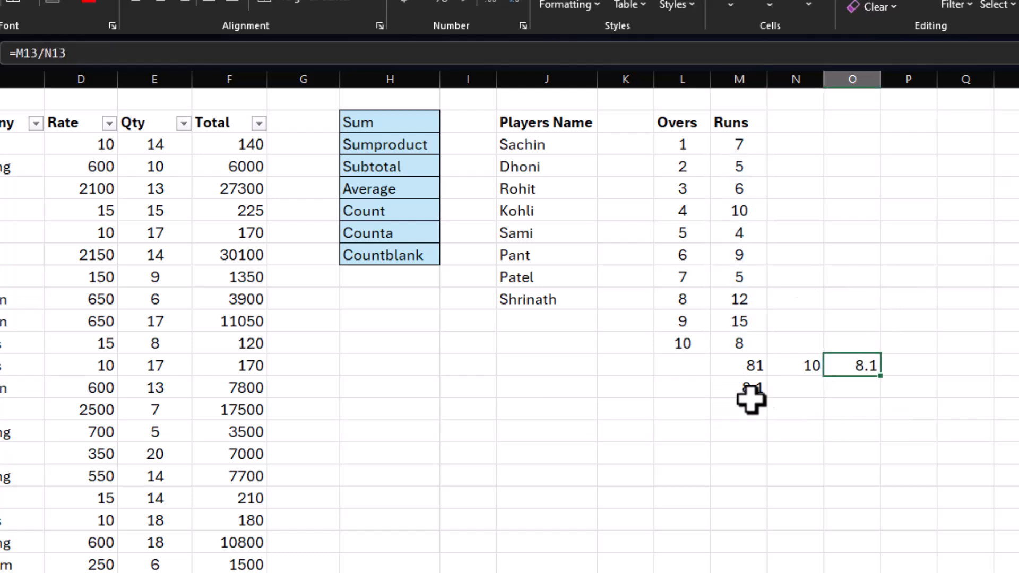
Step: Make the average results in M14 and O13 bold, and compare the AVERAGE formula with the calculation in M13:O13
left_click(736, 390)
left_click(848, 371, "ctrl")
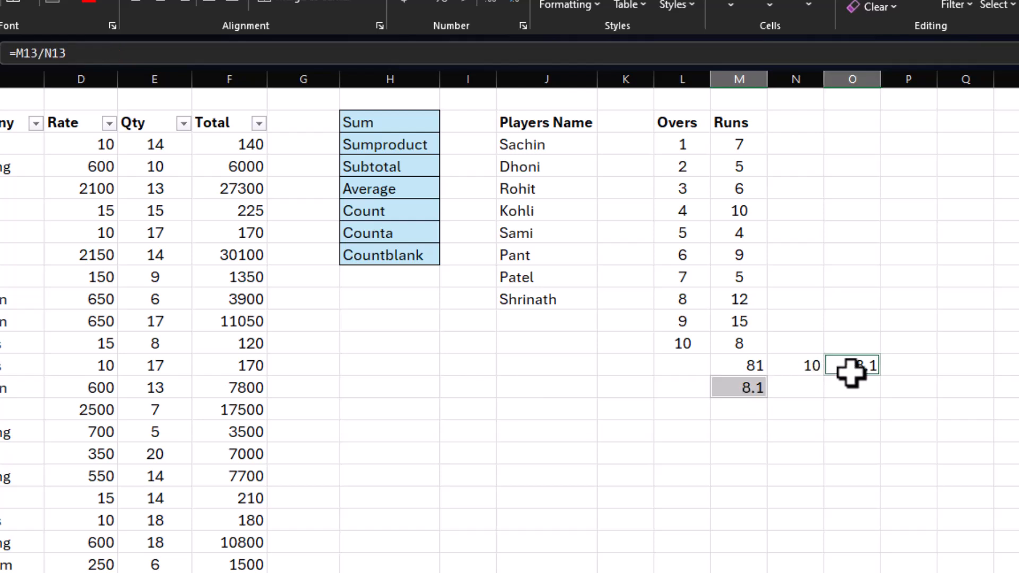
left_click(795, 453)
left_click_drag(725, 368, 847, 366)
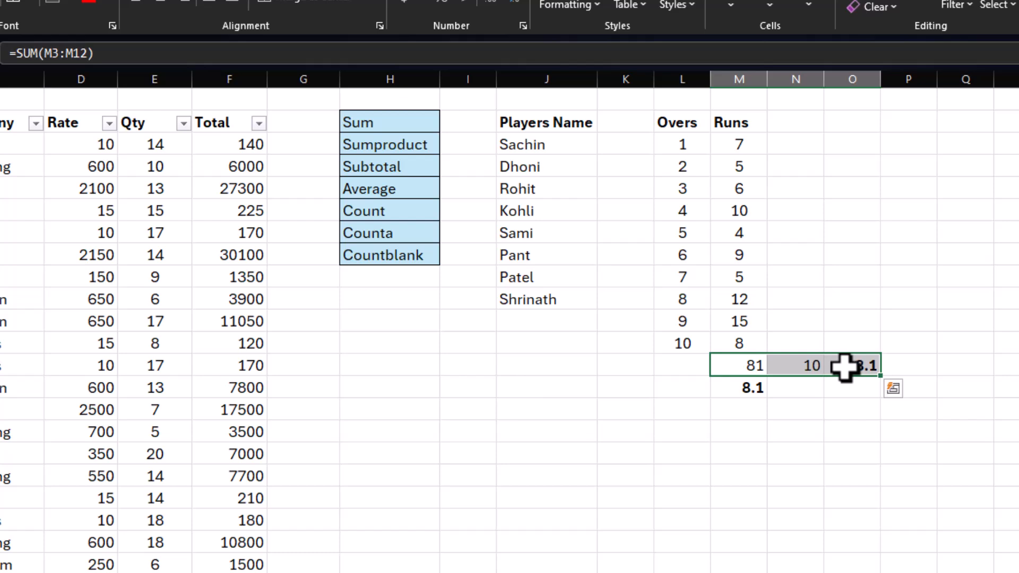
left_click(738, 390)
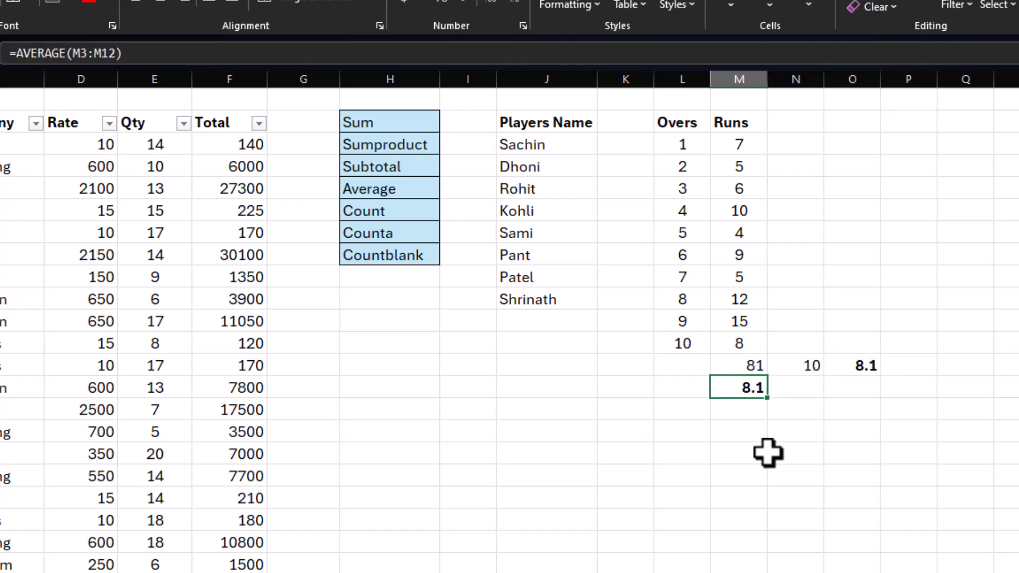
Step: Count the numeric entries of the Overs and Runs columns in K14 with =COUNT(L3:M12)
left_click(393, 212)
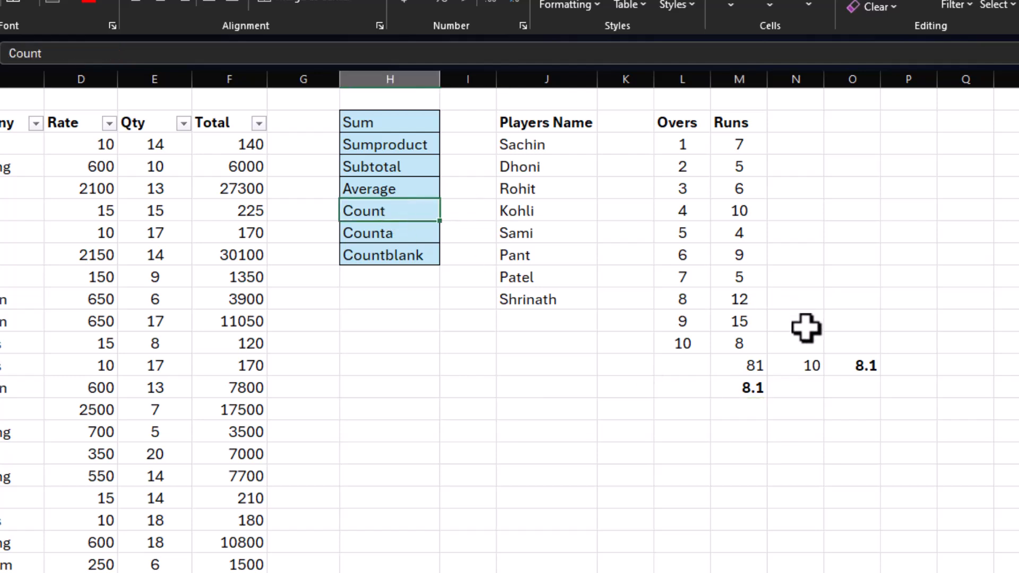
left_click_drag(747, 139, 699, 345)
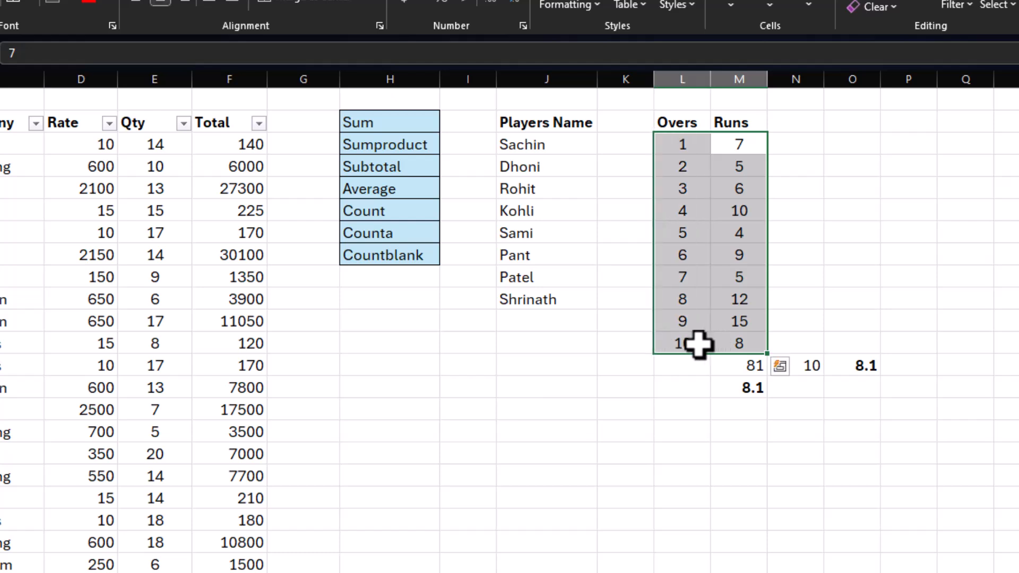
left_click(642, 388)
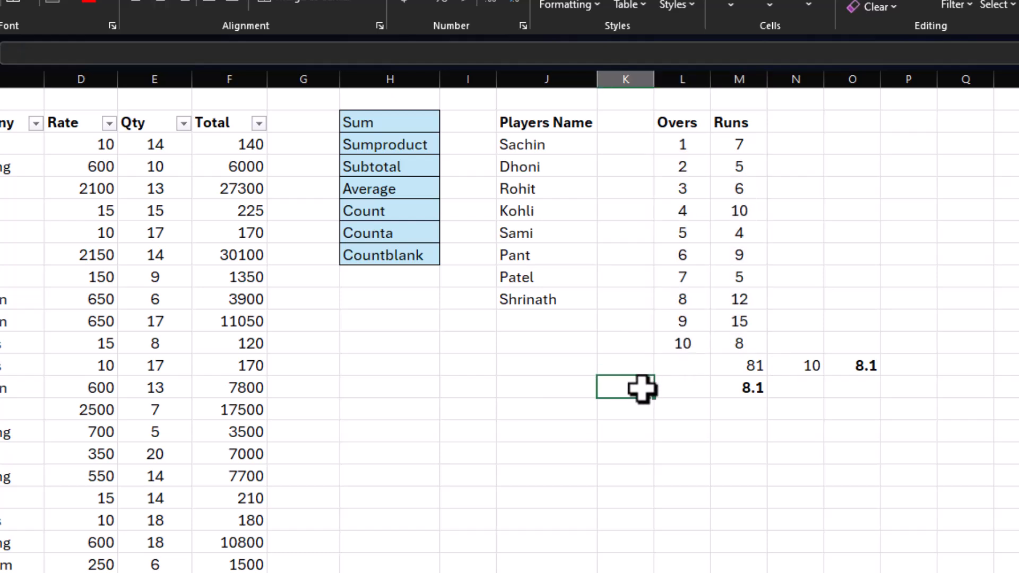
type("=count(")
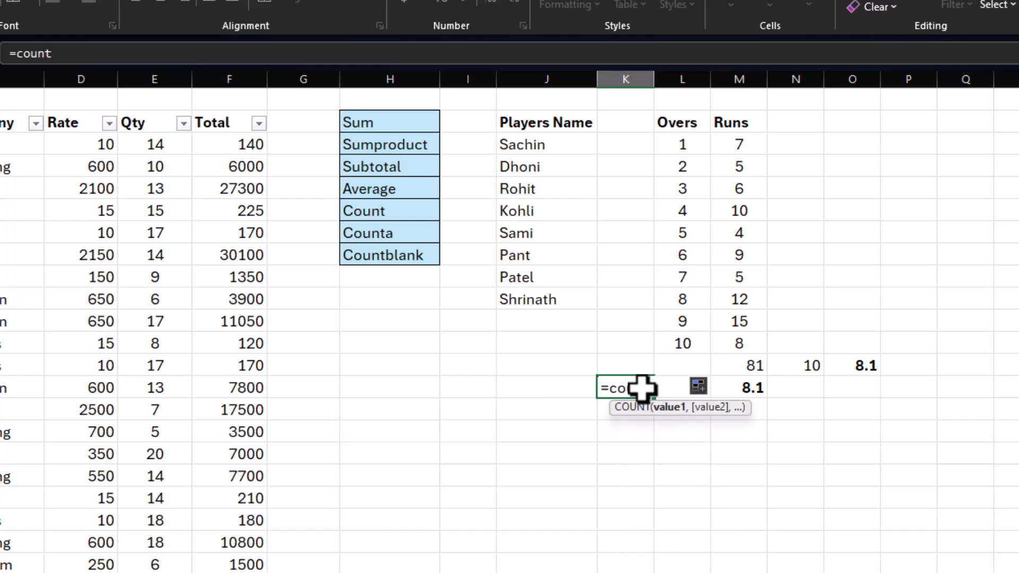
left_click_drag(678, 142, 728, 337)
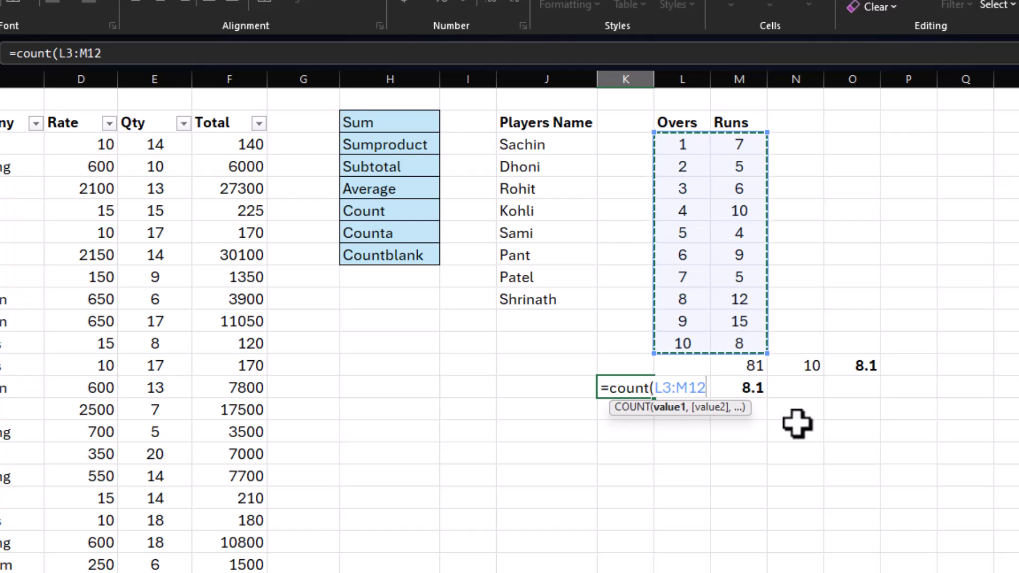
key("Return")
Step: Replace the formula in K14 with =COUNT(J3:M12) so that the range includes the Players Name column, and check it
left_click(644, 387)
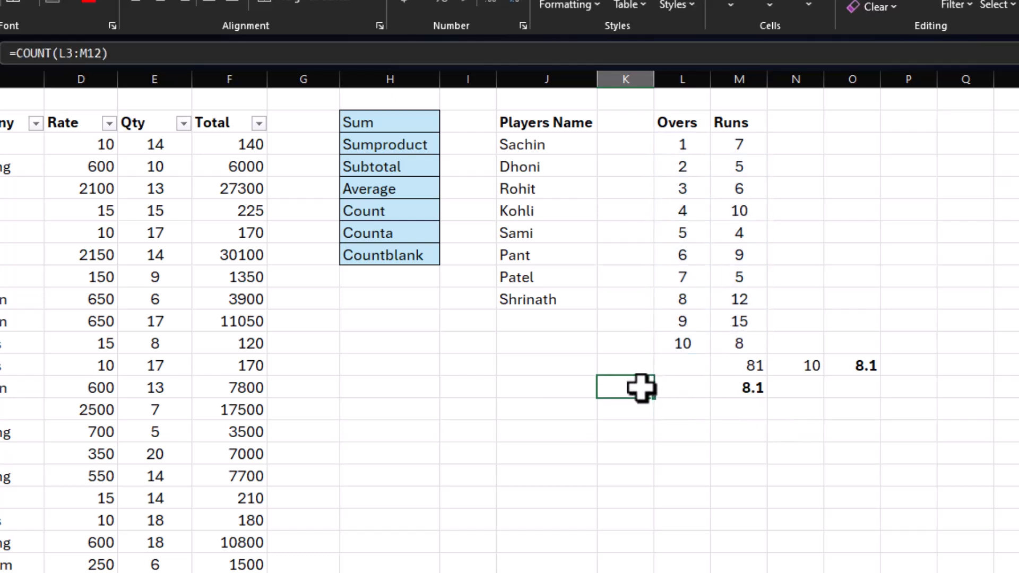
type("=")
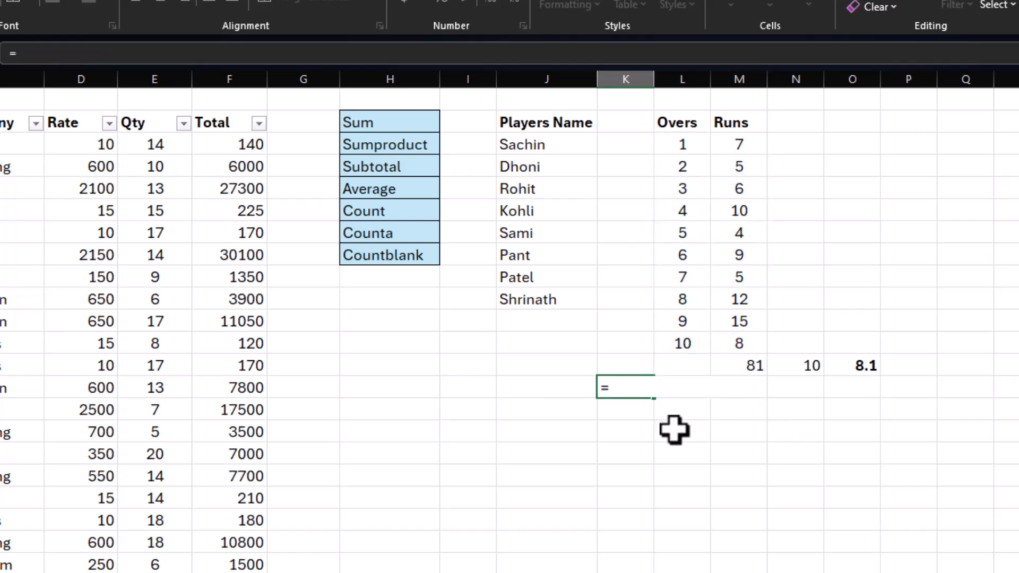
type("count(")
left_click_drag(524, 141, 734, 332)
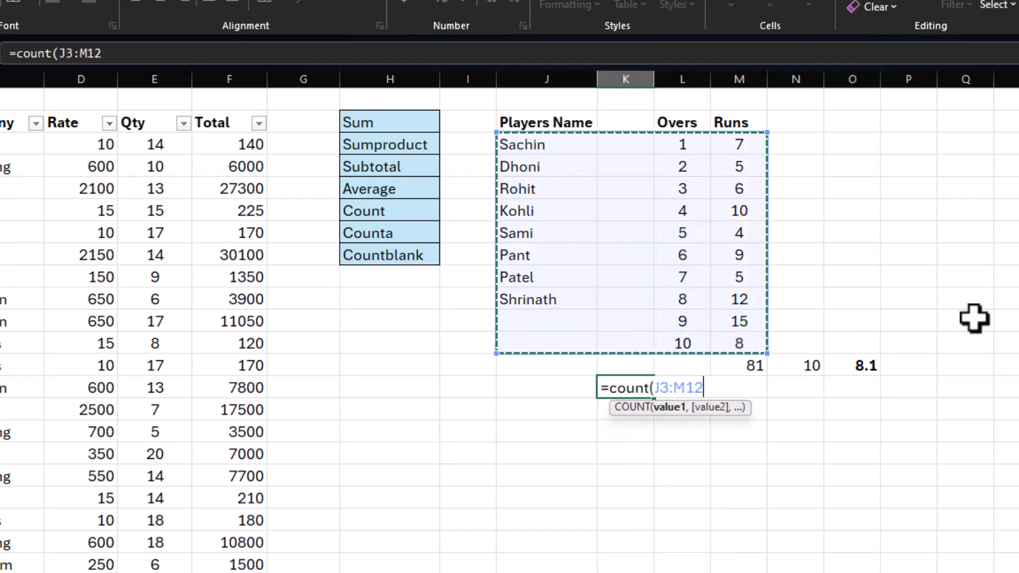
key("Return")
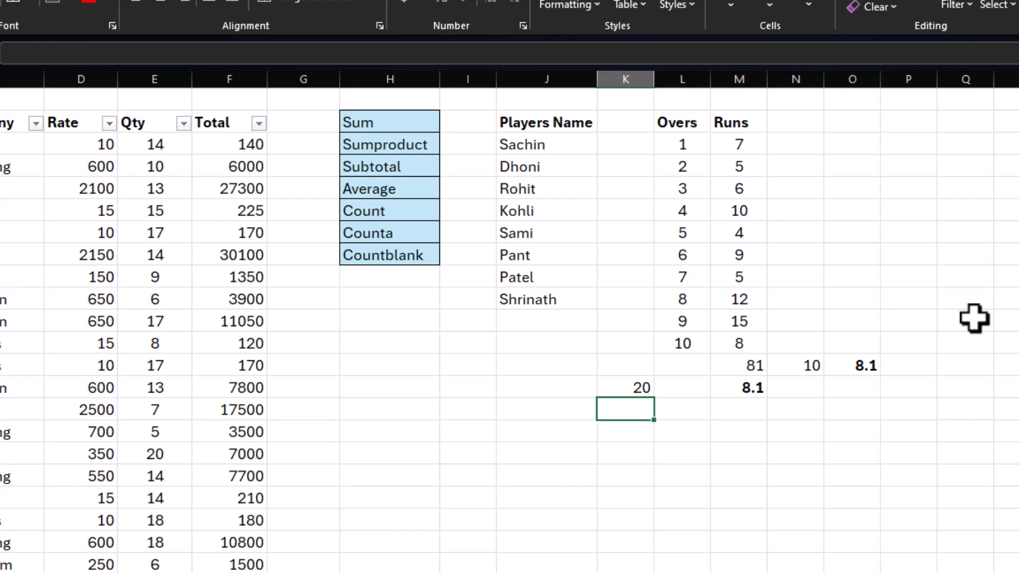
left_click(643, 387)
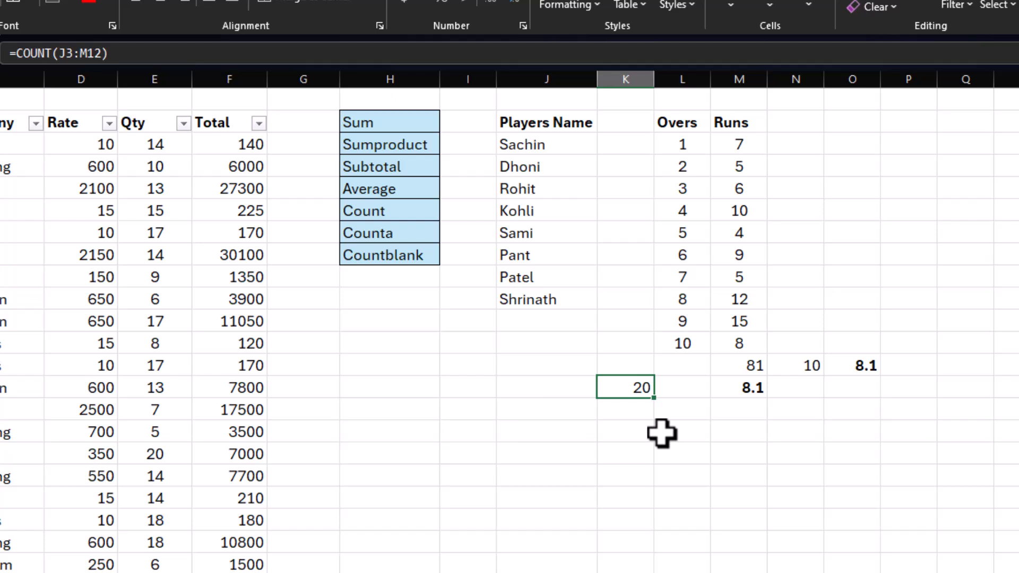
Step: Count all non-empty cells of the players table in K15 with =COUNTA(J3:M12)
left_click_drag(506, 139, 719, 345)
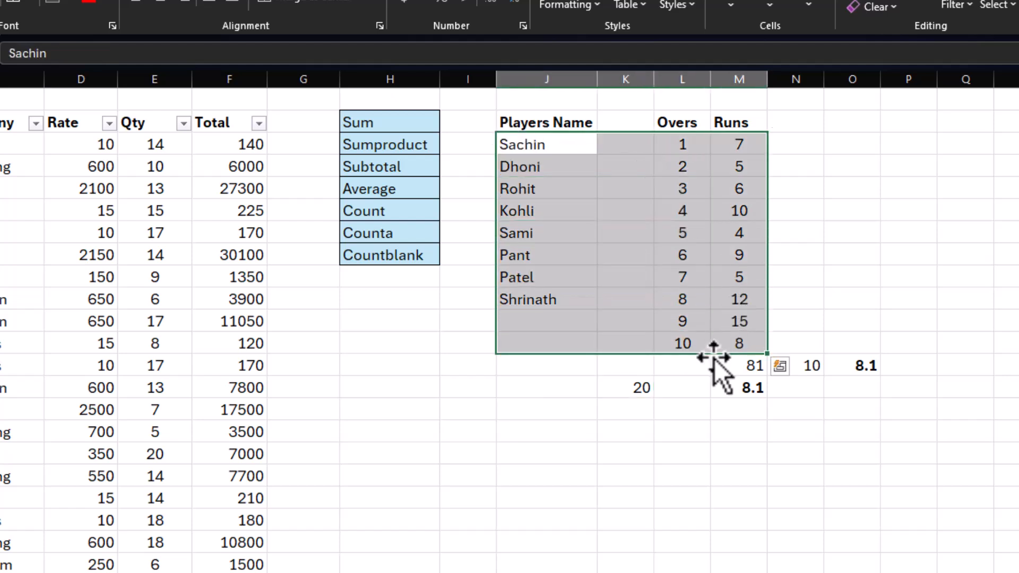
left_click(624, 409)
type("=")
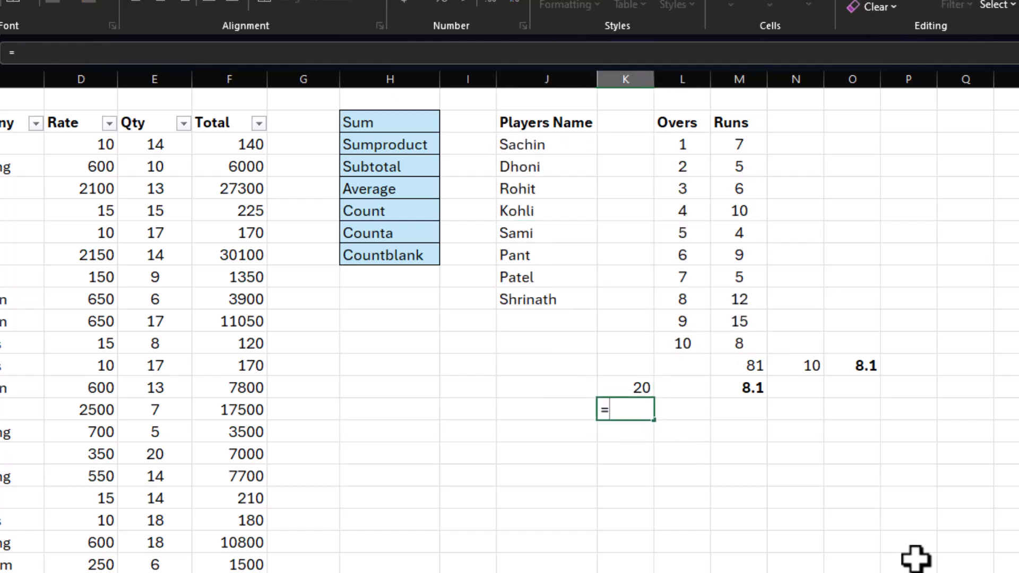
type("counta(")
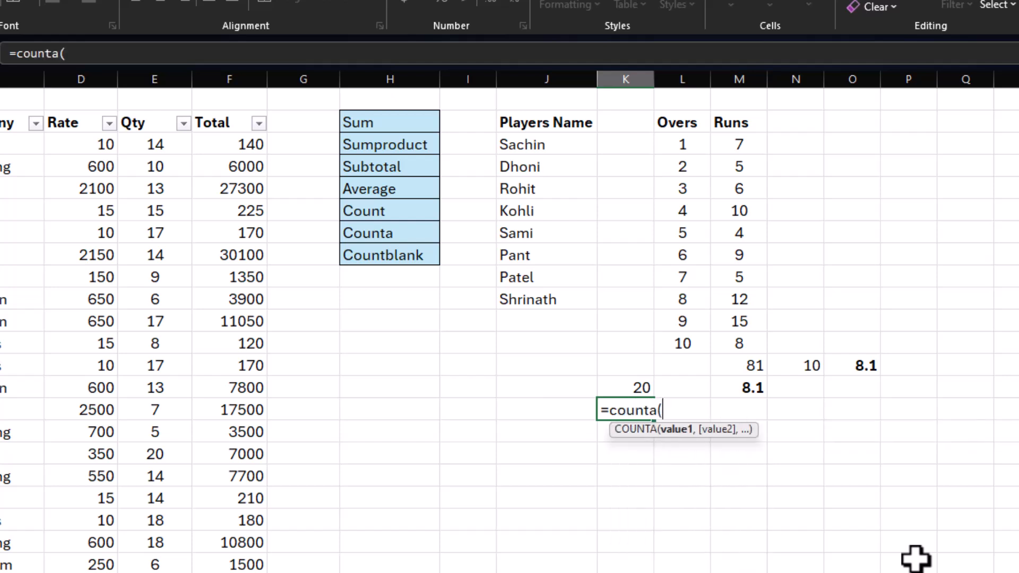
left_click_drag(518, 146, 744, 342)
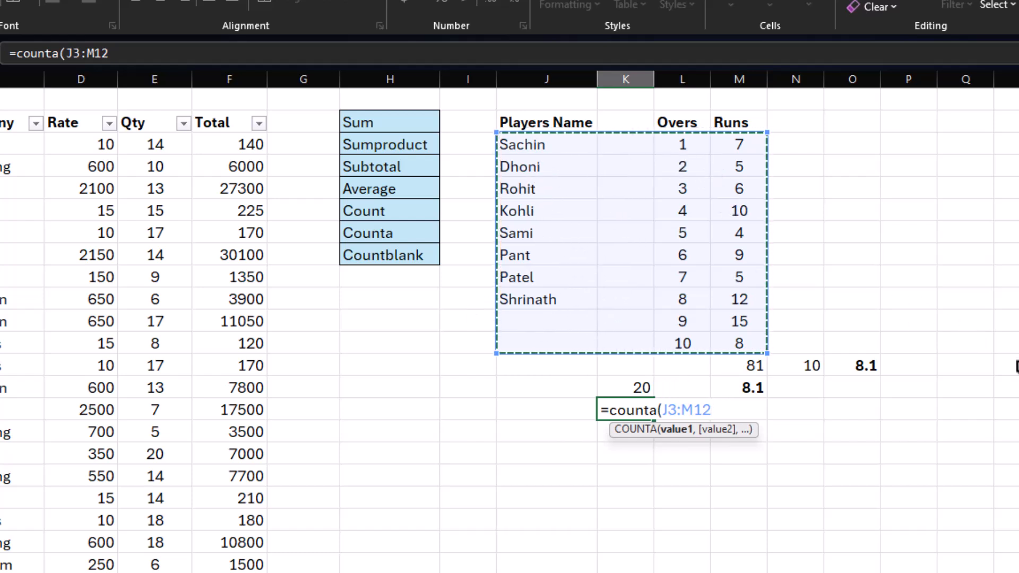
key("Return")
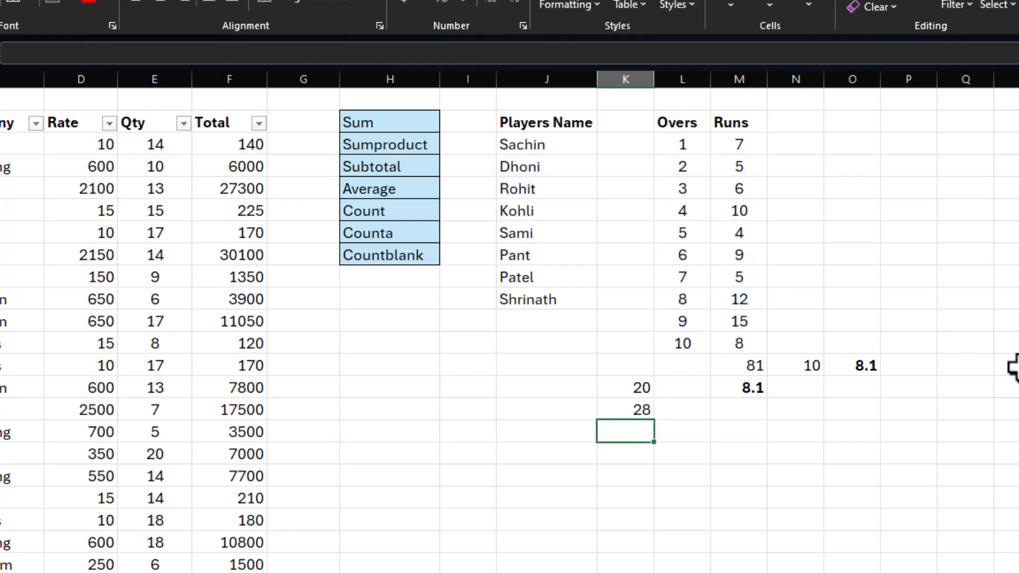
left_click(637, 411)
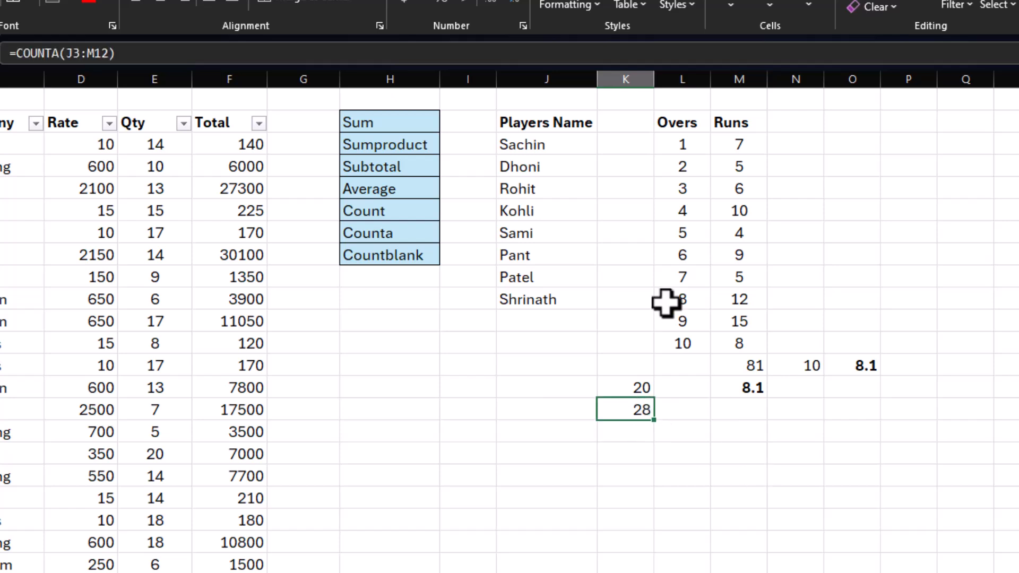
Step: Enter 5 in K6 and the text fg in K7, and check the COUNT and COUNTA formulas in K14 and K15
left_click(626, 212)
type("5")
key("Return")
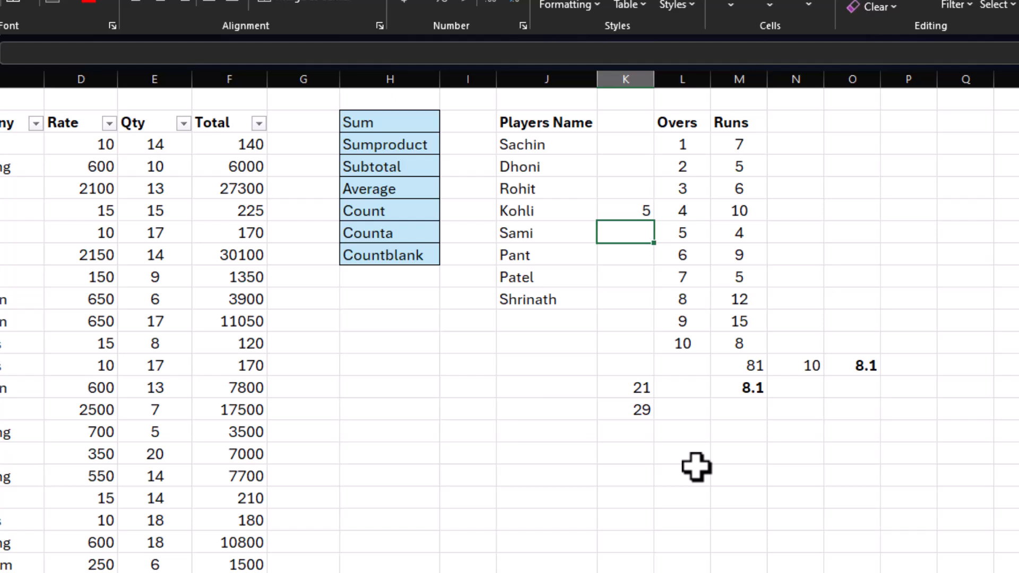
type("fg")
key("Return")
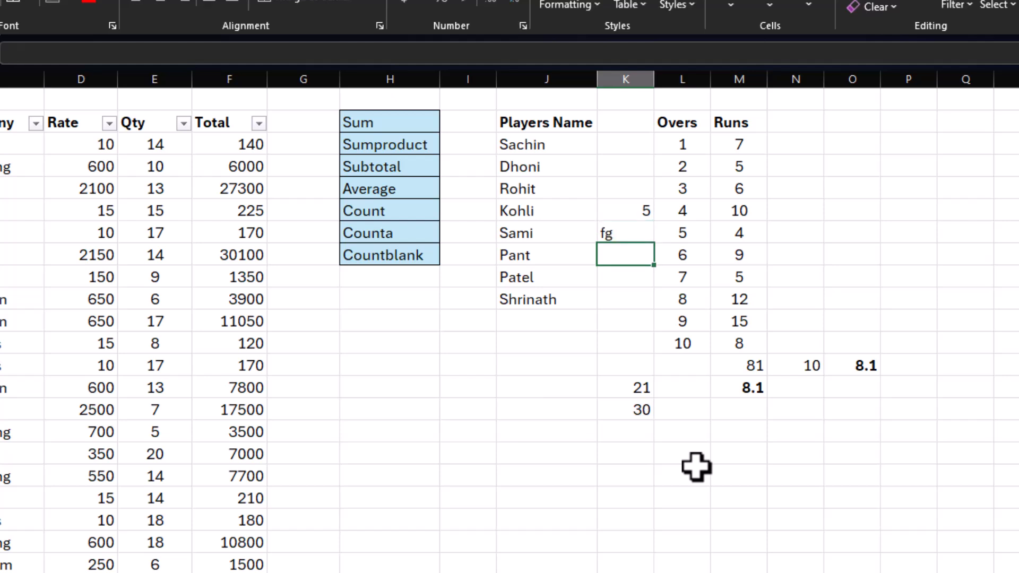
left_click(617, 409)
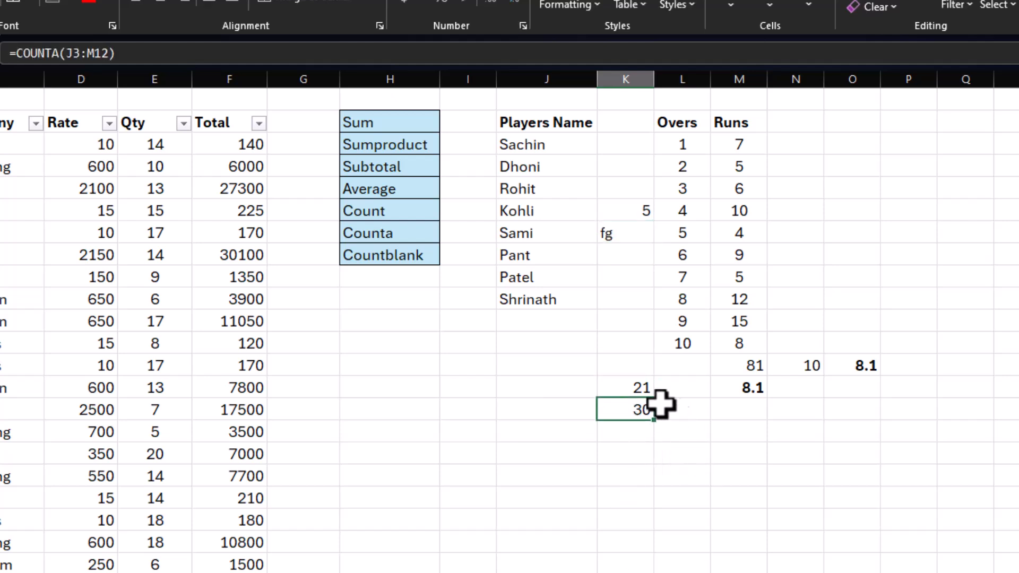
left_click(625, 385)
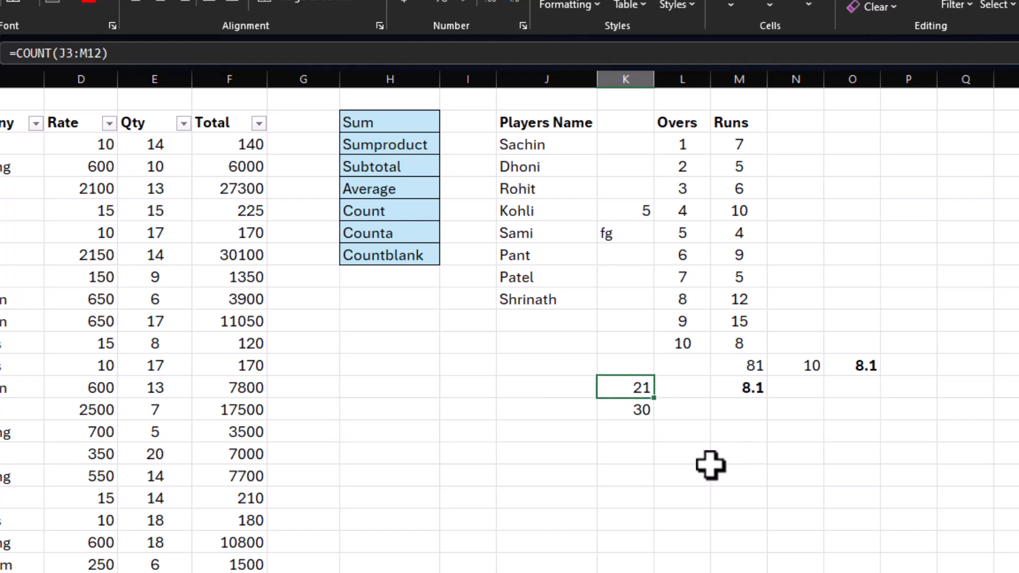
Step: Count the blank cells of the players table in K16 with =COUNTBLANK(J3:M12), and compare it with the COUNTA cell above
left_click_drag(528, 147, 727, 344)
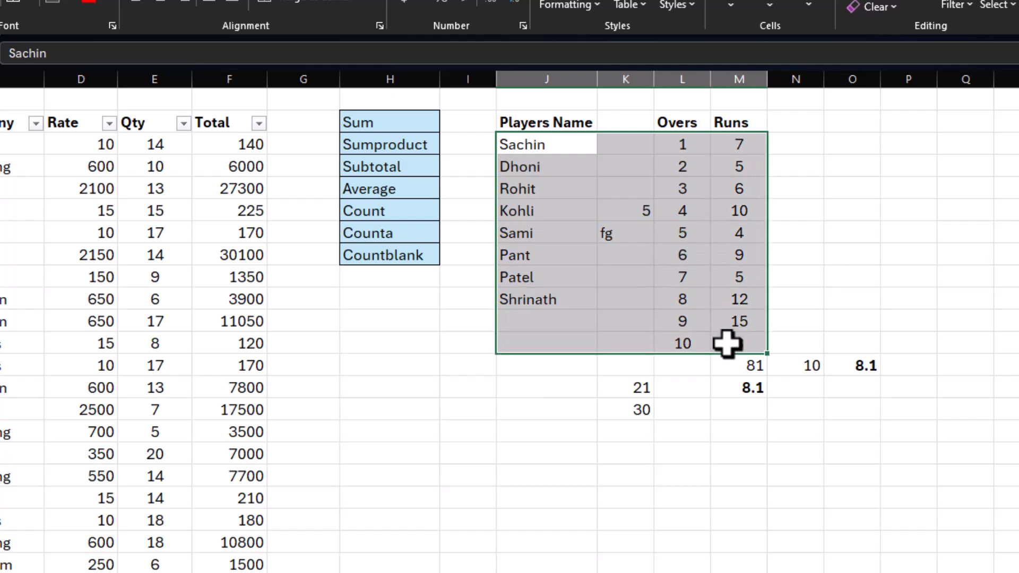
left_click(619, 434)
type("=cou")
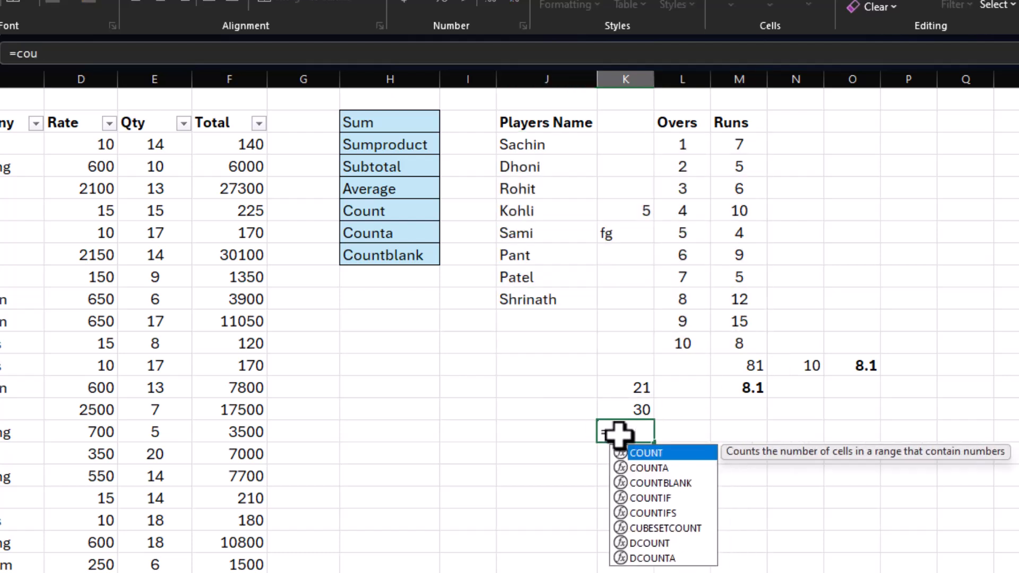
type("ntblank")
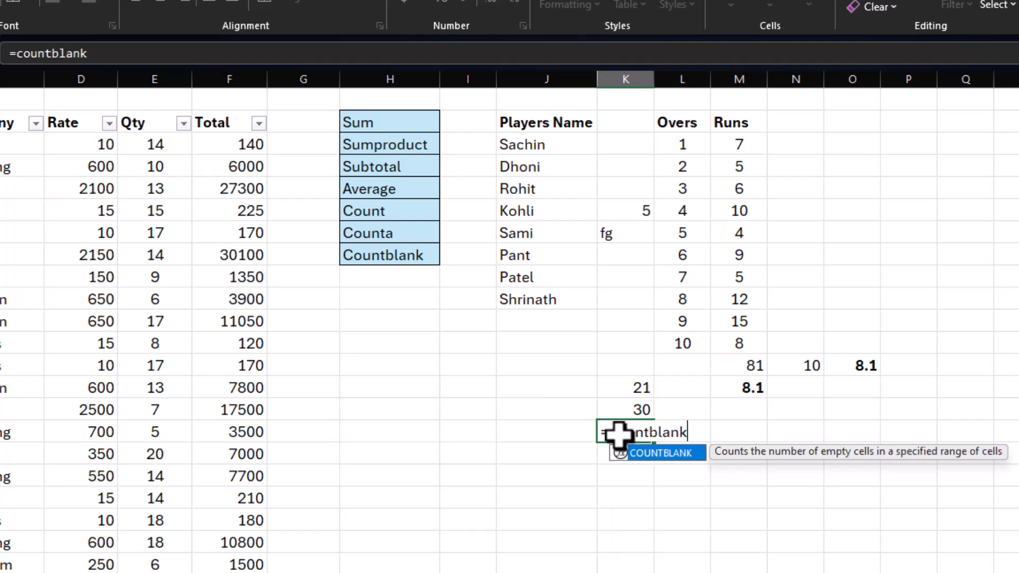
type("(")
left_click_drag(510, 141, 755, 341)
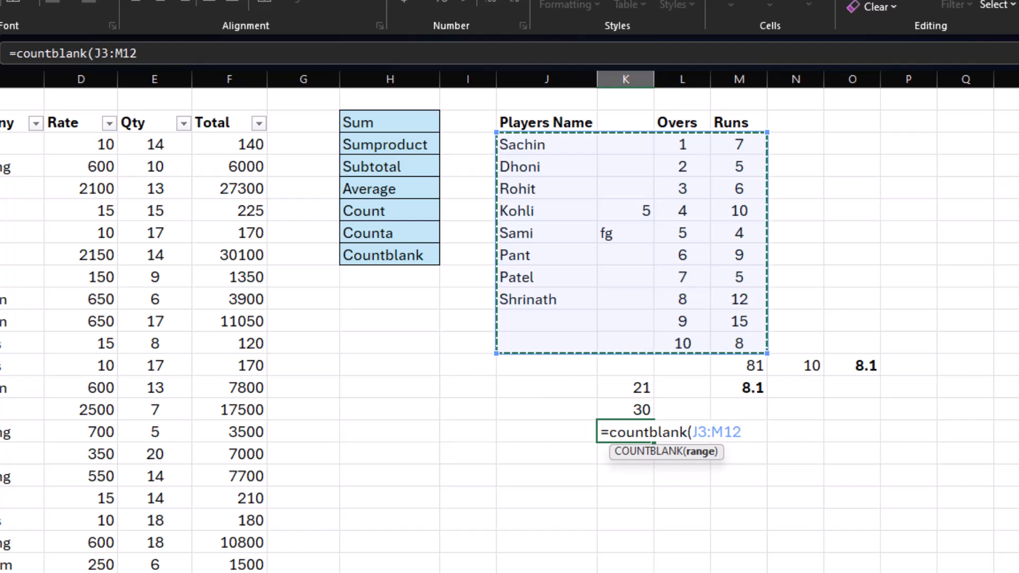
key("Return")
left_click(635, 432)
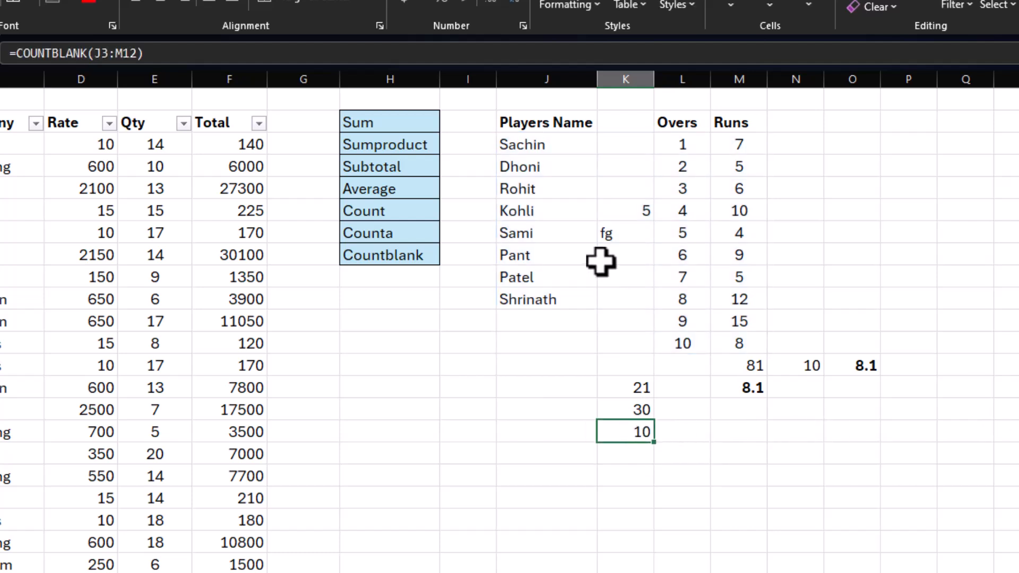
left_click_drag(527, 146, 759, 342)
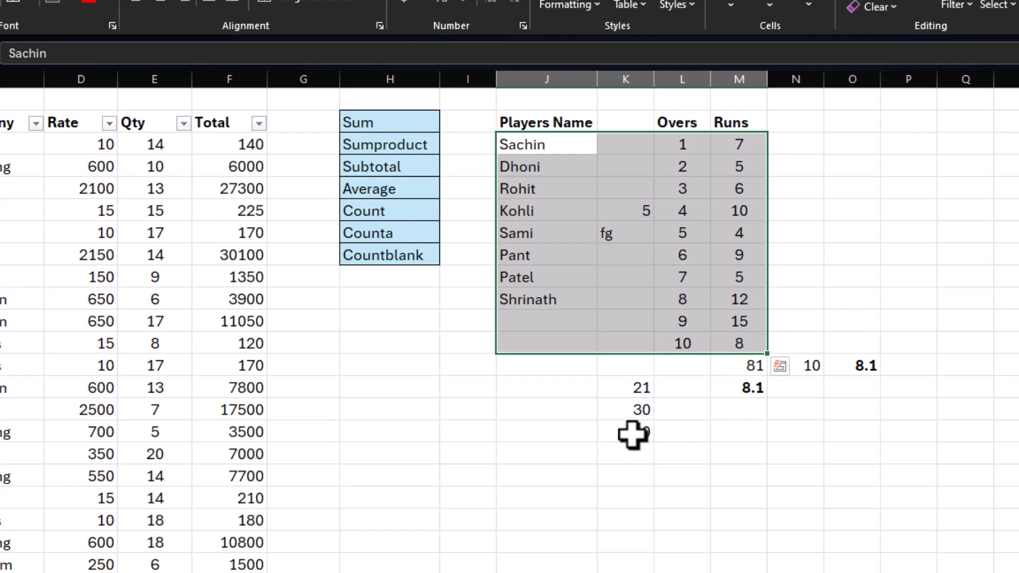
left_click_drag(622, 414, 634, 431)
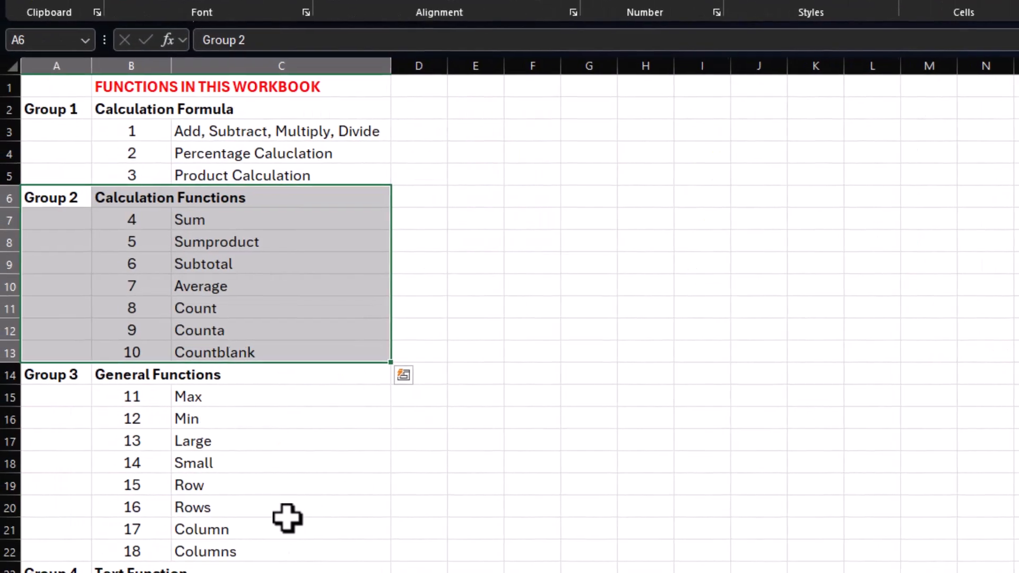
Step: Review the Group 3 General Functions entries in A14:C22 of the workbook's function list, and switch to the student marks sheet
left_click(289, 508)
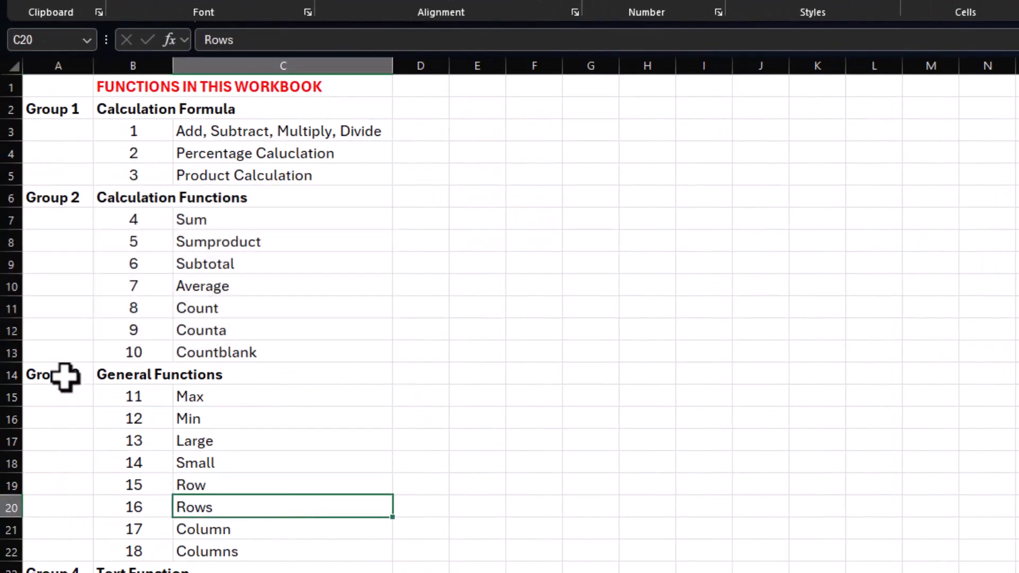
left_click_drag(61, 375, 222, 550)
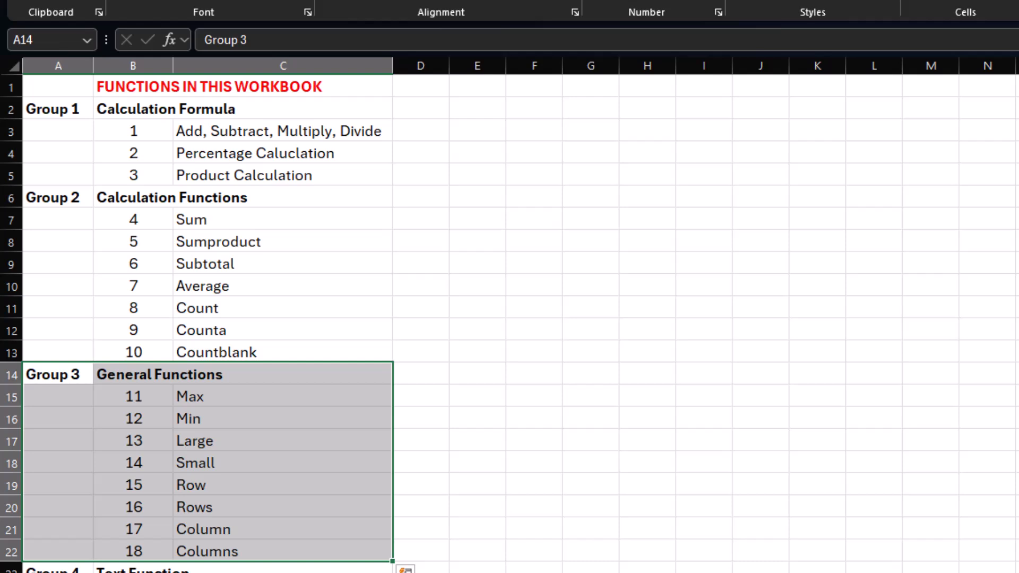
left_click(237, 415)
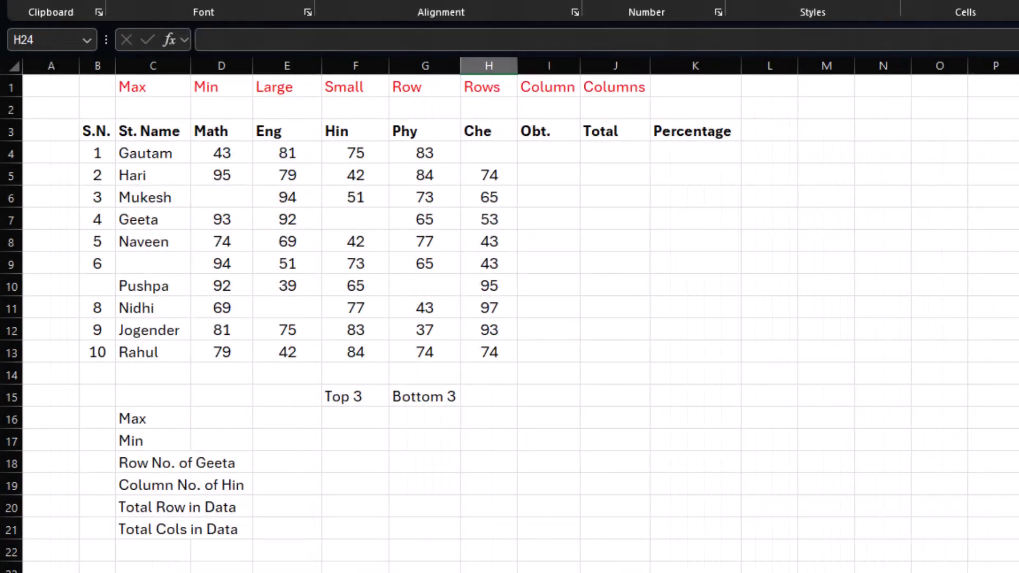
Step: Find the highest mark of the student table in E16 with =MAX(D4:H13), and check the entered formula
left_click(234, 419)
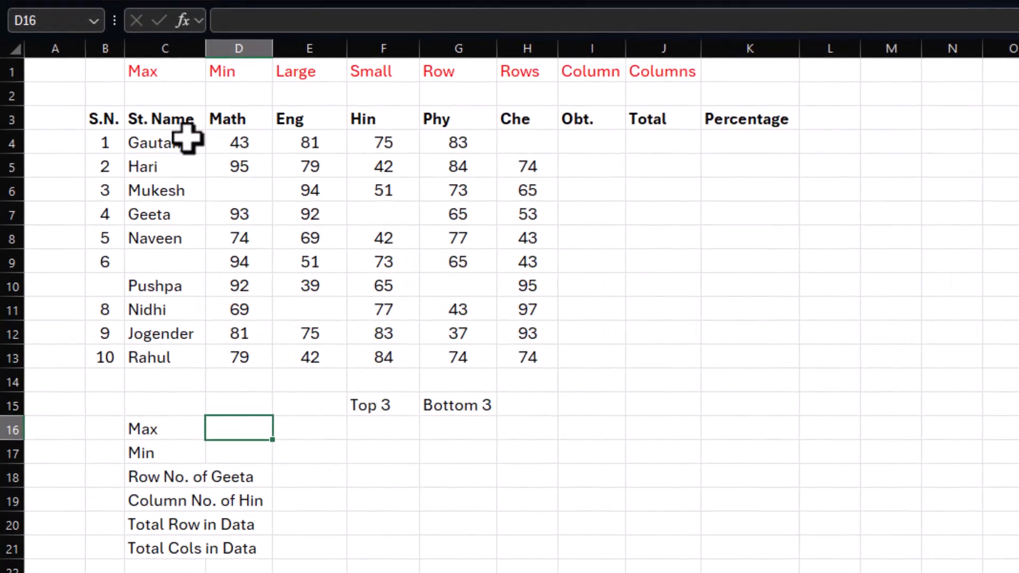
left_click_drag(218, 141, 514, 354)
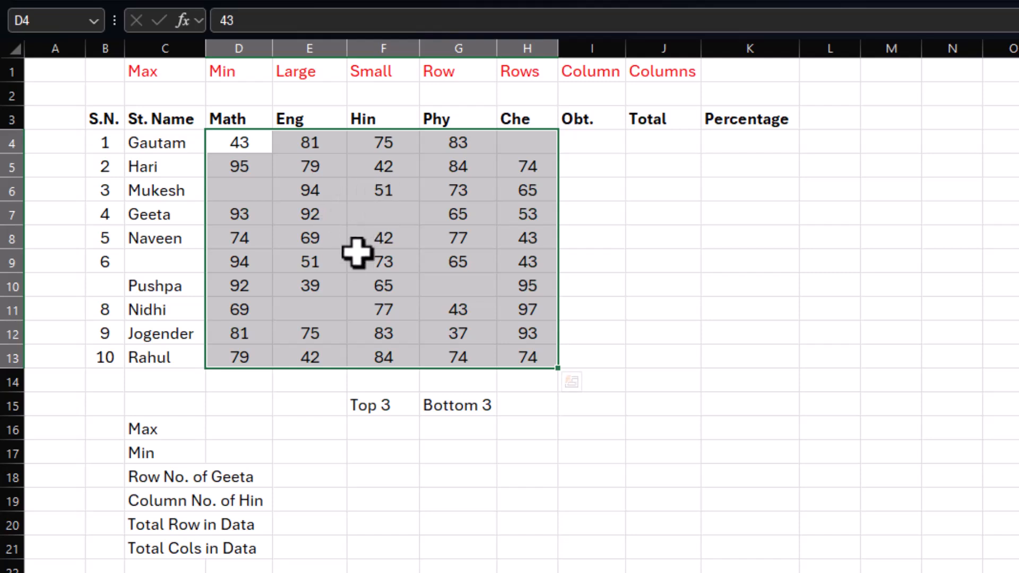
left_click(286, 428)
key("Left")
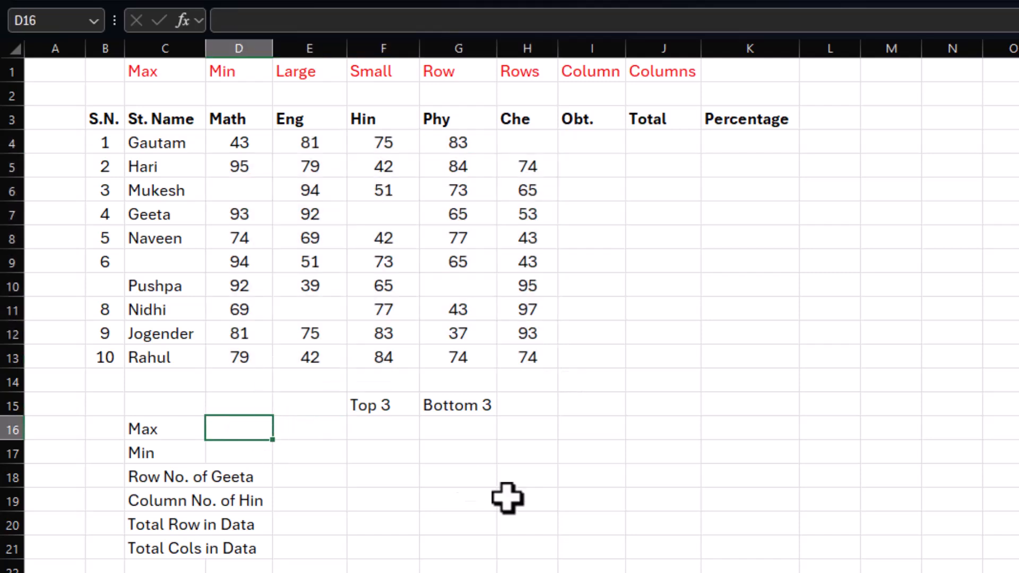
key("Right")
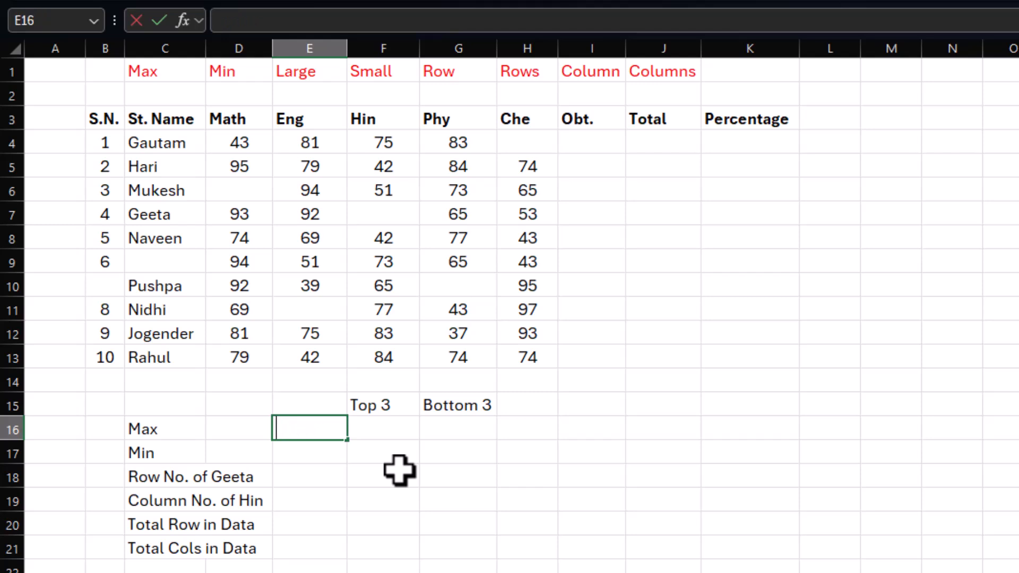
type("=m")
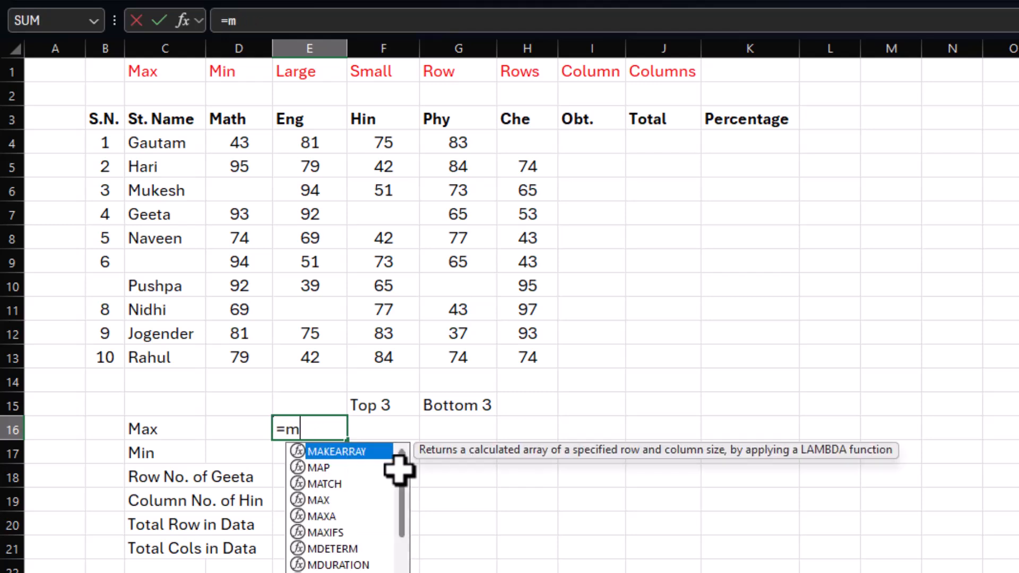
type("ax")
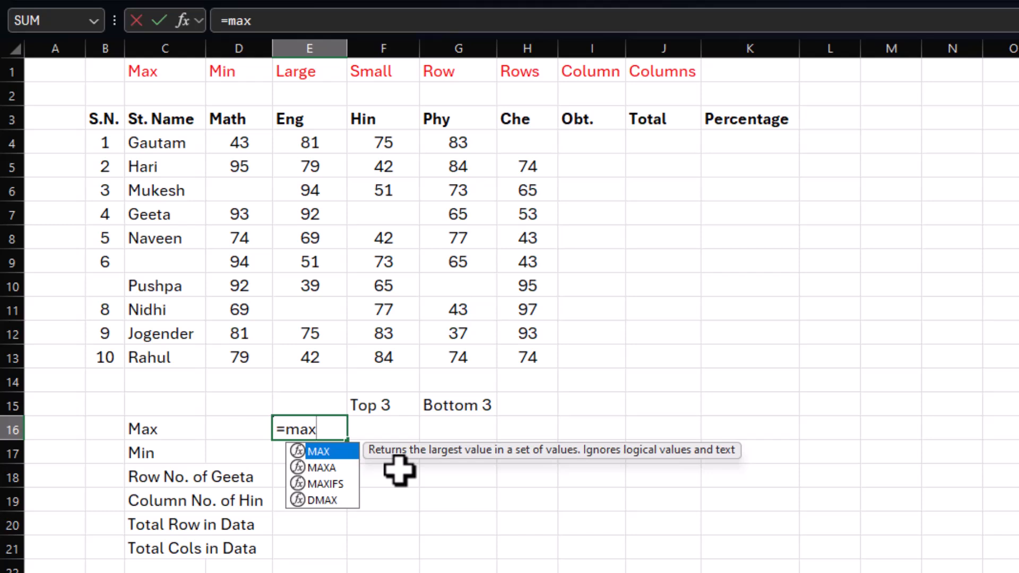
type("(")
left_click_drag(241, 144, 520, 356)
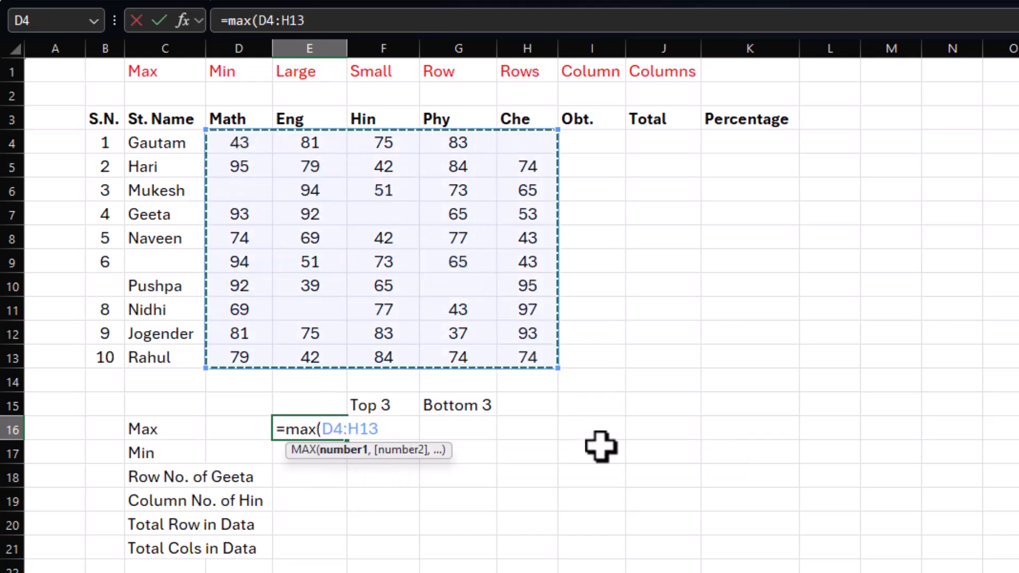
key("Return")
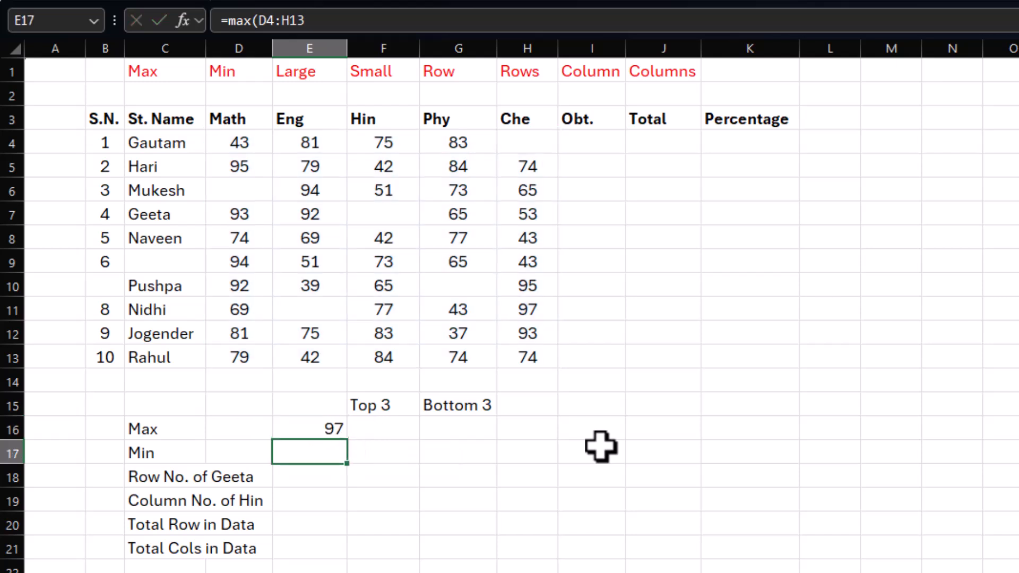
left_click(329, 431)
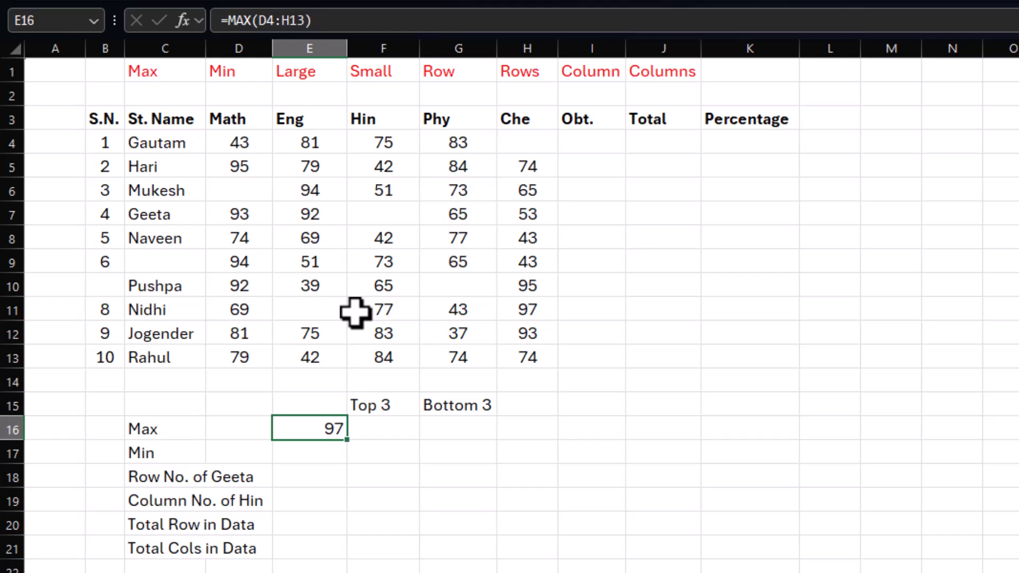
Step: Find the lowest mark of the student table in E17 with =MIN(D4:H13), and check the entered formula
left_click(315, 451)
type("=min(")
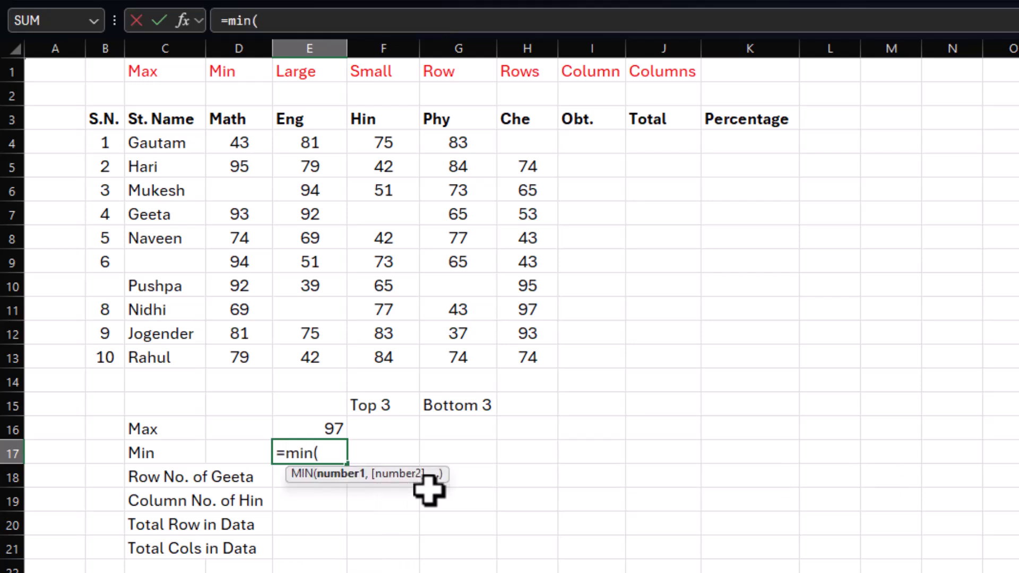
left_click_drag(244, 141, 513, 353)
key("Return")
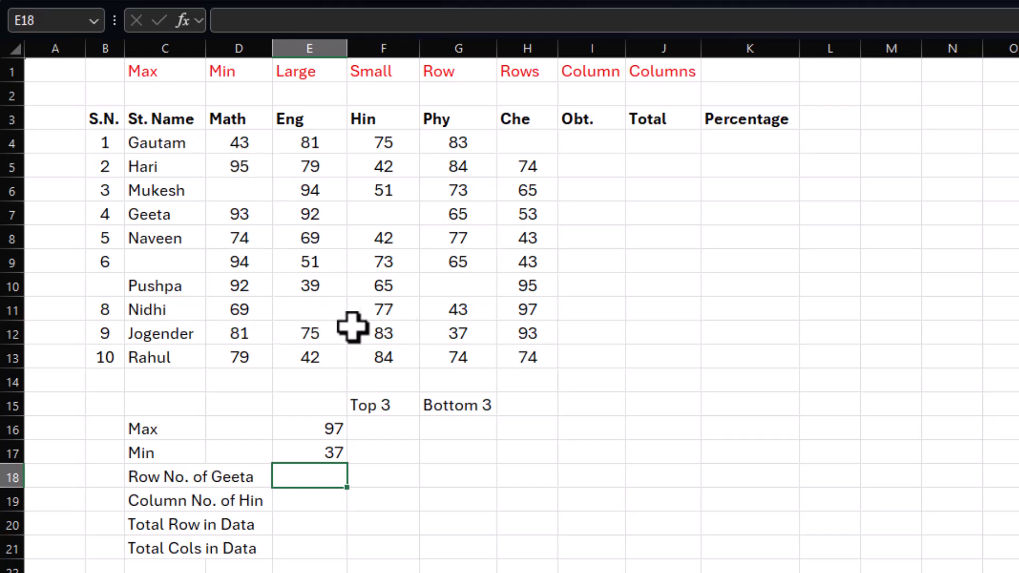
left_click(305, 453)
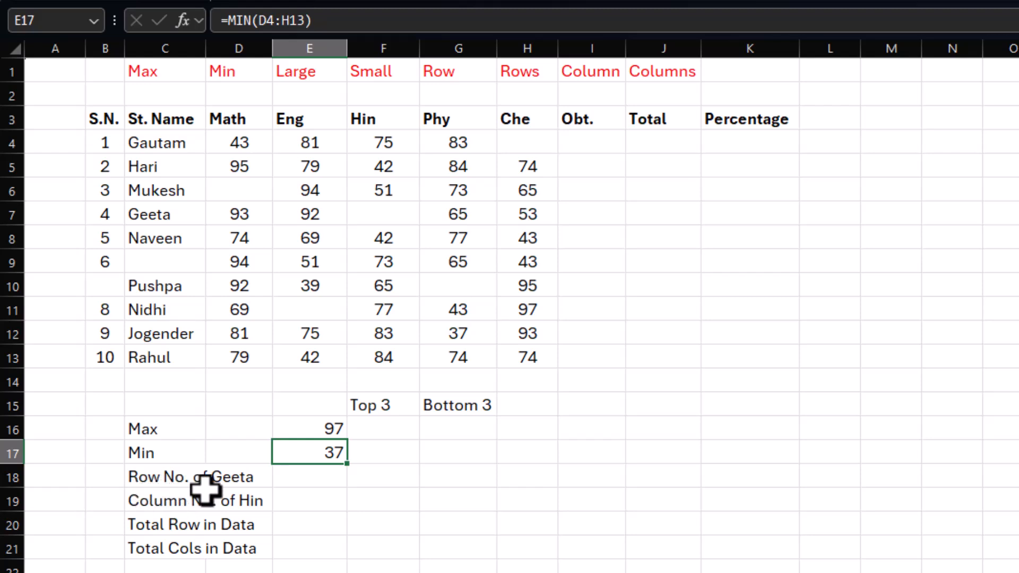
Step: Return the row number of the student name in C7 in E18 with =ROW(C7), and compare it with that cell's row
left_click(312, 478)
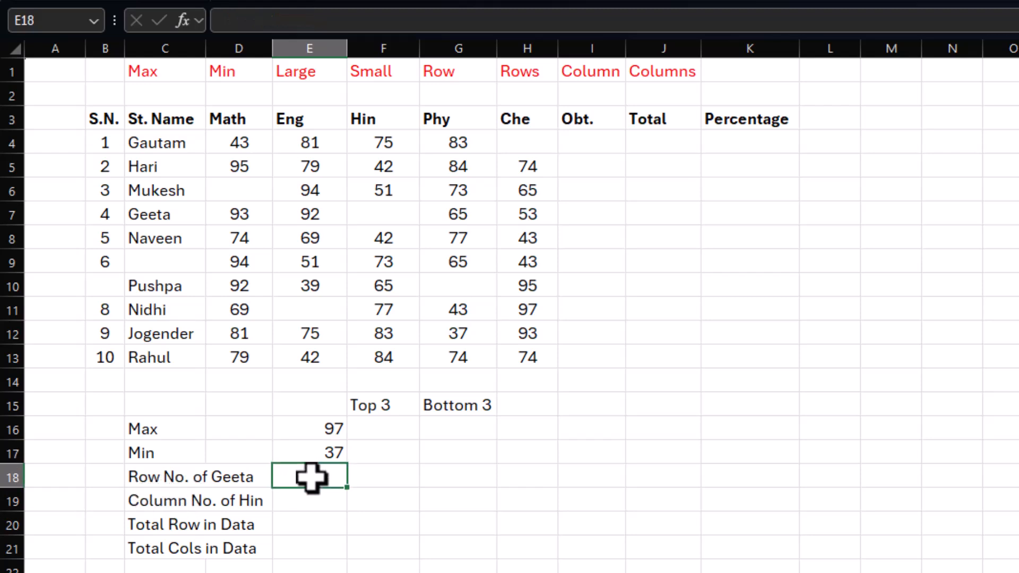
left_click(151, 215)
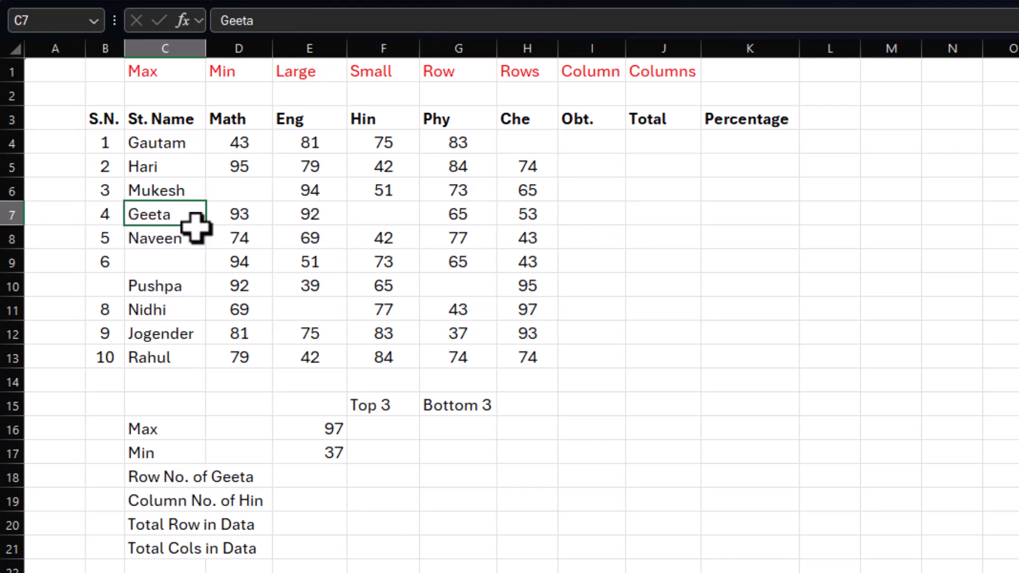
left_click(308, 474)
type("=row")
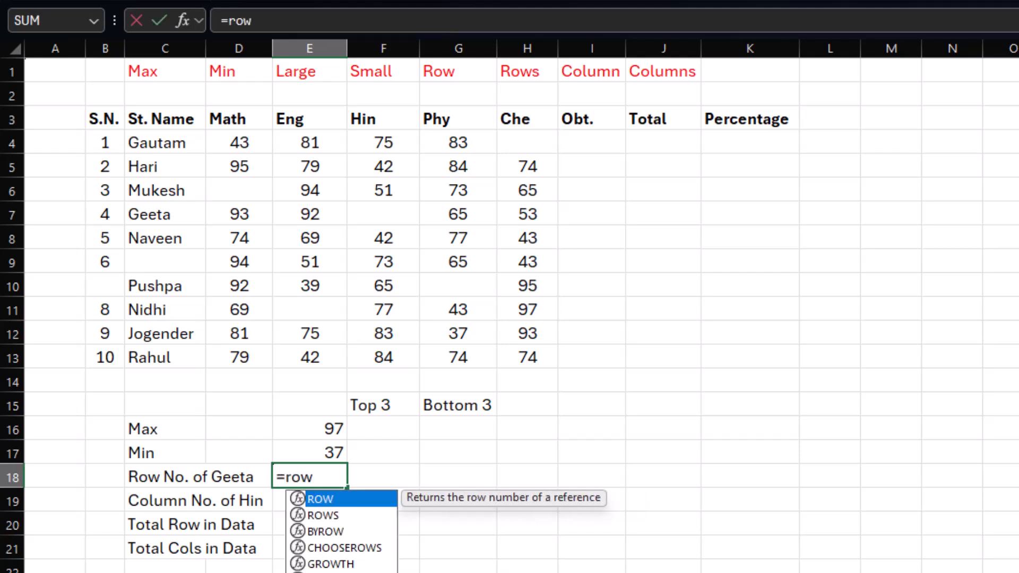
type("(")
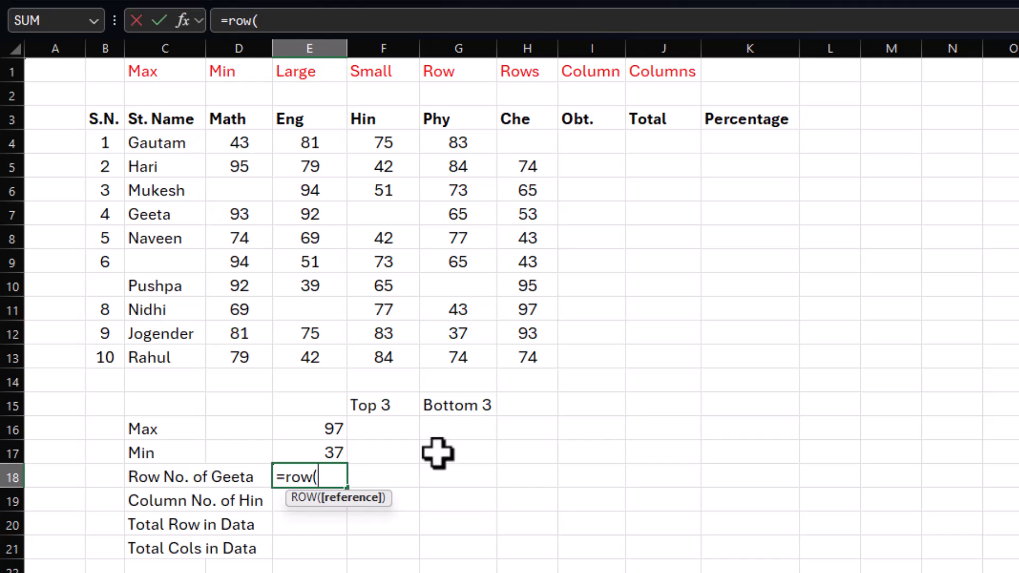
left_click(178, 214)
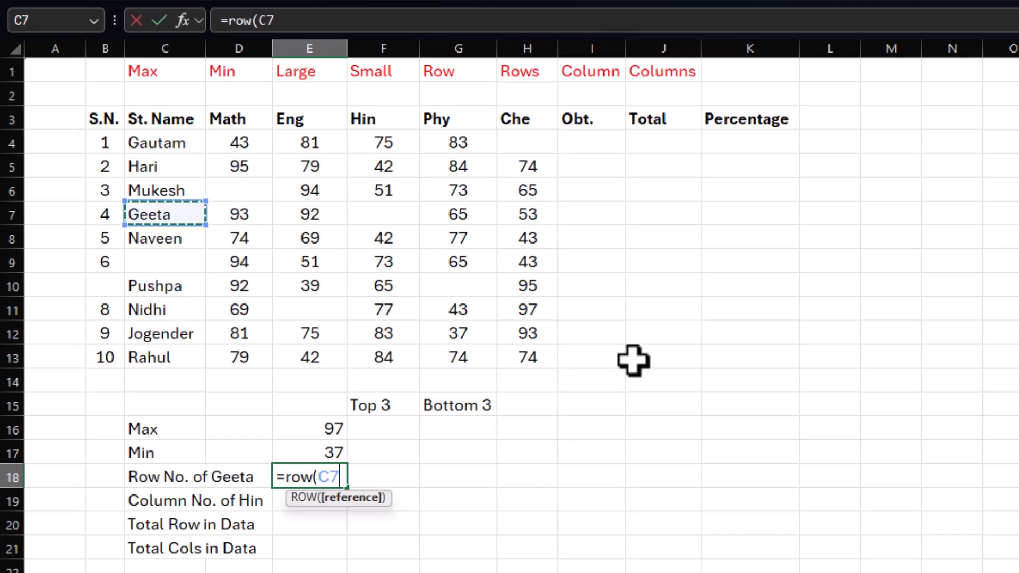
key("Return")
left_click(312, 476)
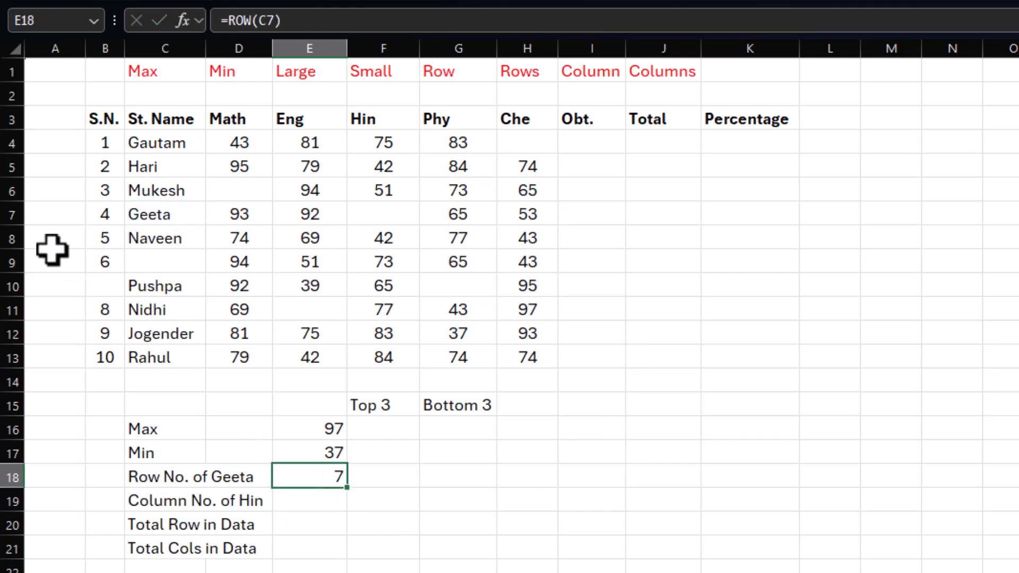
left_click_drag(27, 218, 198, 215)
left_click(196, 214)
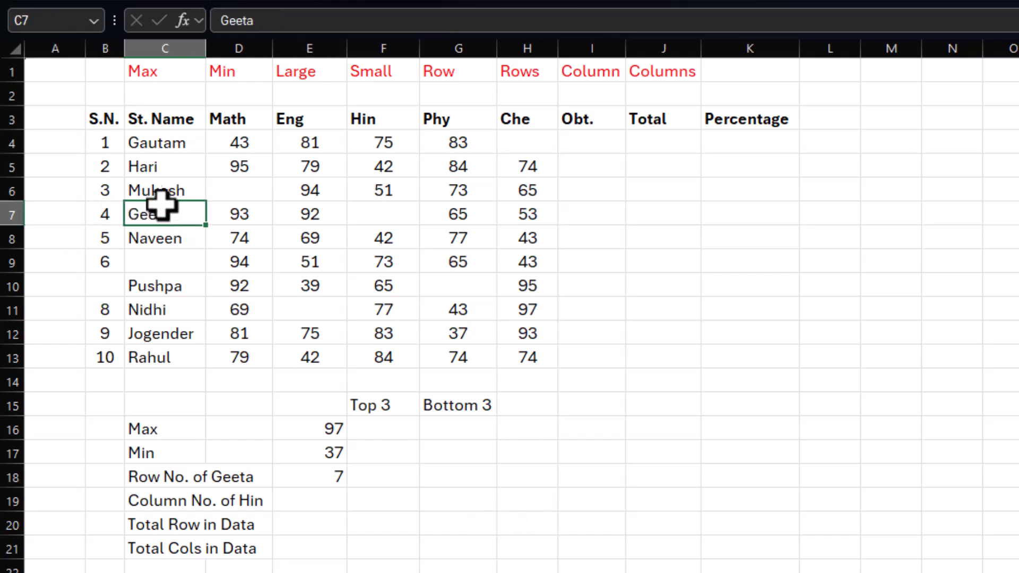
Step: Clear the hand-entered serial numbers from B4:B13 of the student table
left_click_drag(97, 143, 103, 355)
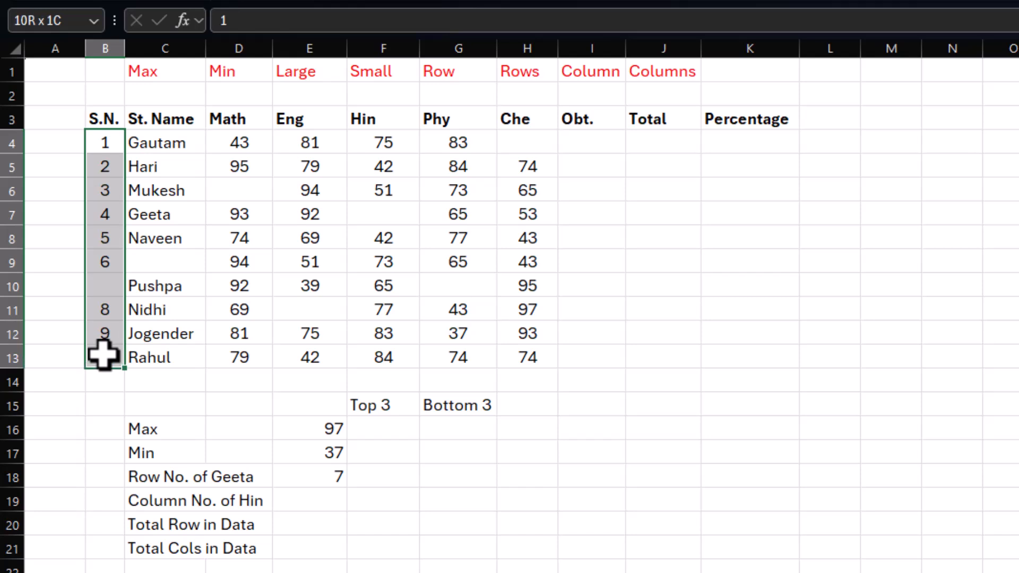
left_click(104, 423)
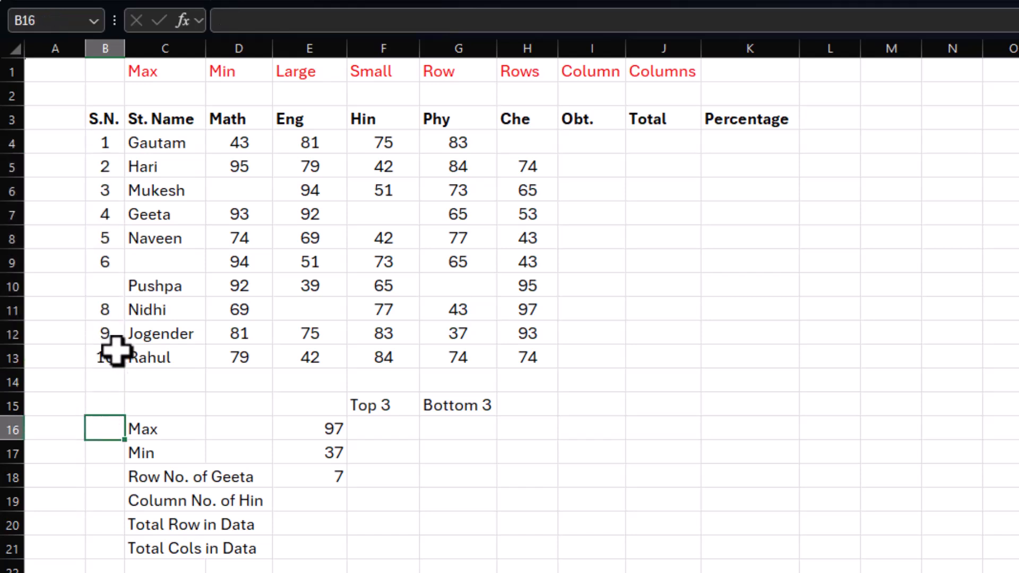
left_click_drag(104, 139, 110, 365)
key("Delete")
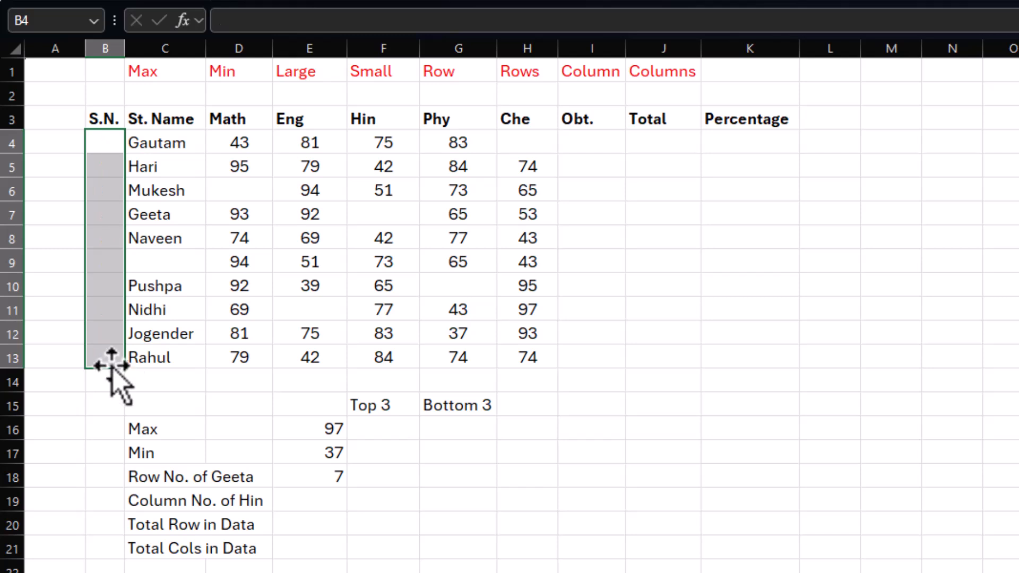
Step: Generate the serial numbers by entering =ROW(A1) in B4 and filling it down to B13
left_click(104, 142)
type("=row")
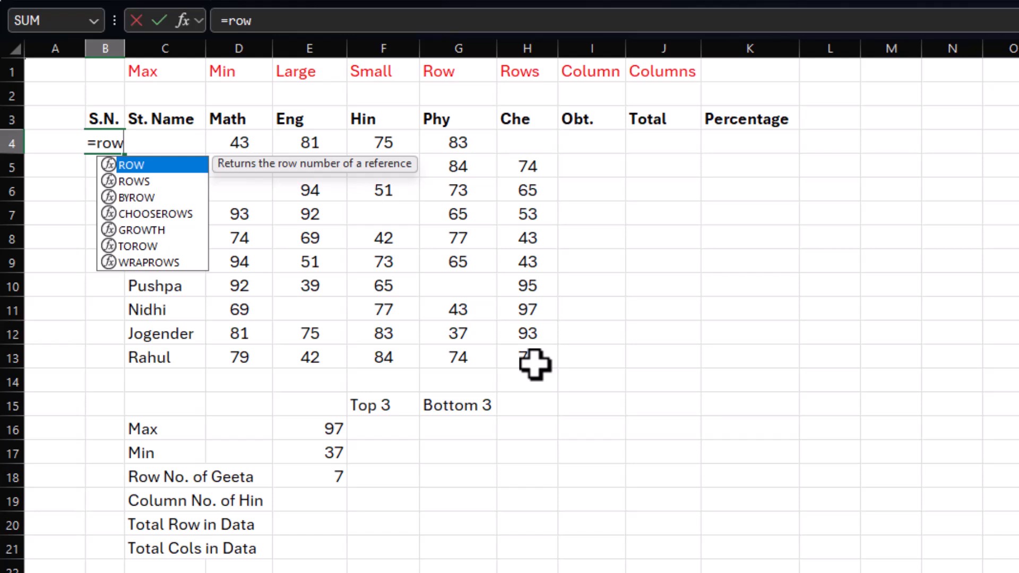
type("(")
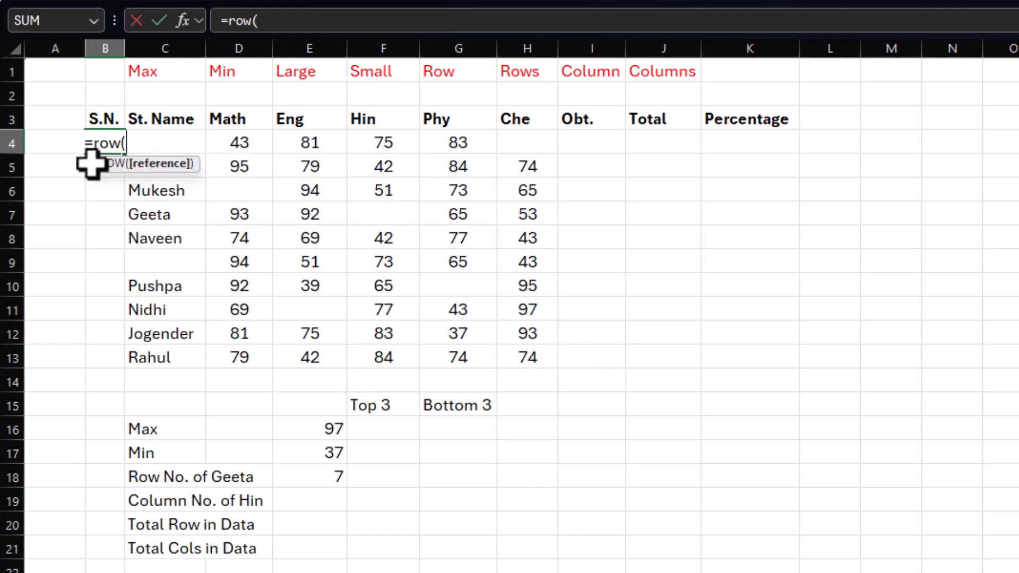
left_click(51, 73)
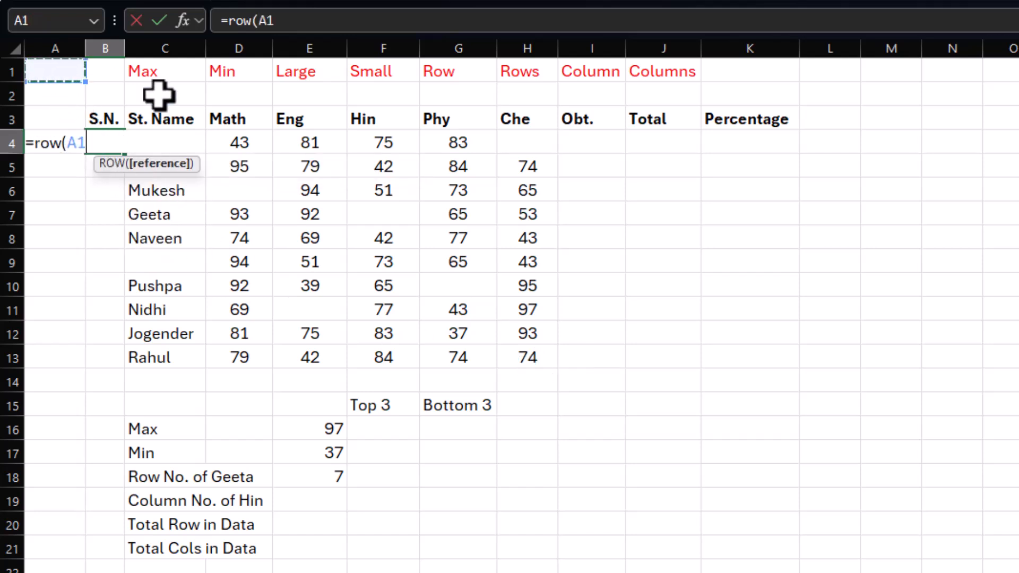
key("Return")
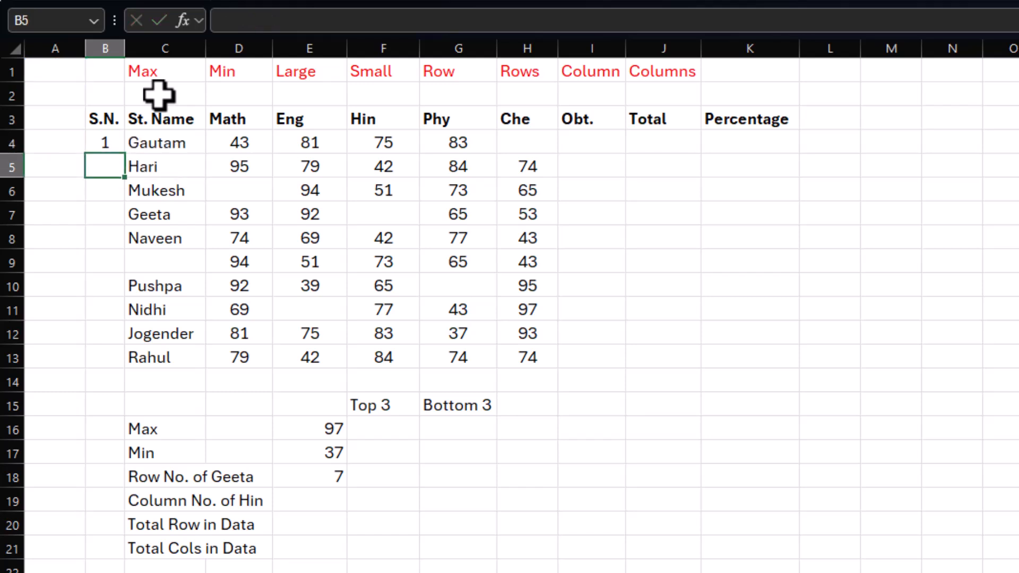
left_click(116, 143)
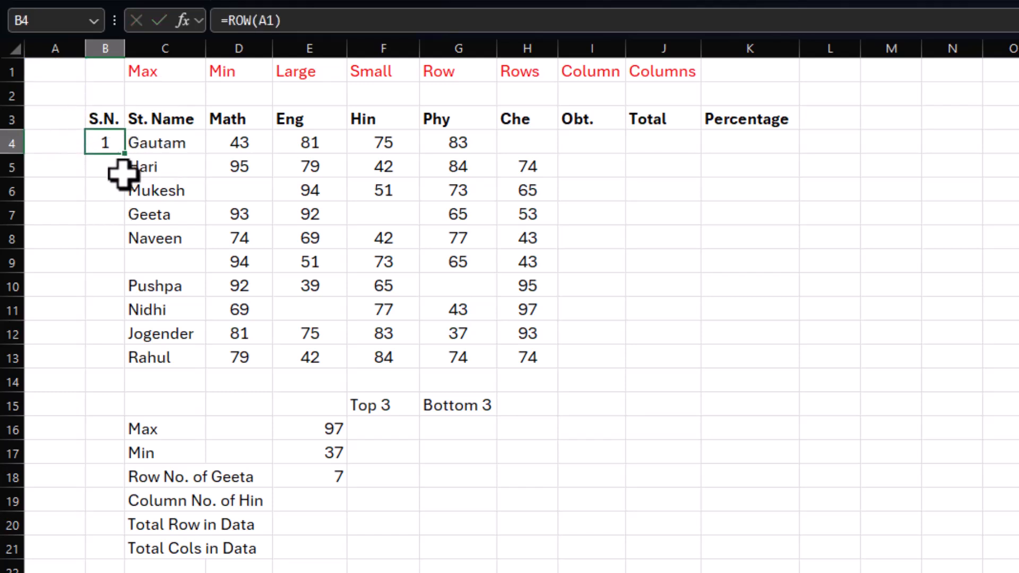
left_click_drag(130, 158, 136, 207)
left_click_drag(139, 368, 140, 368)
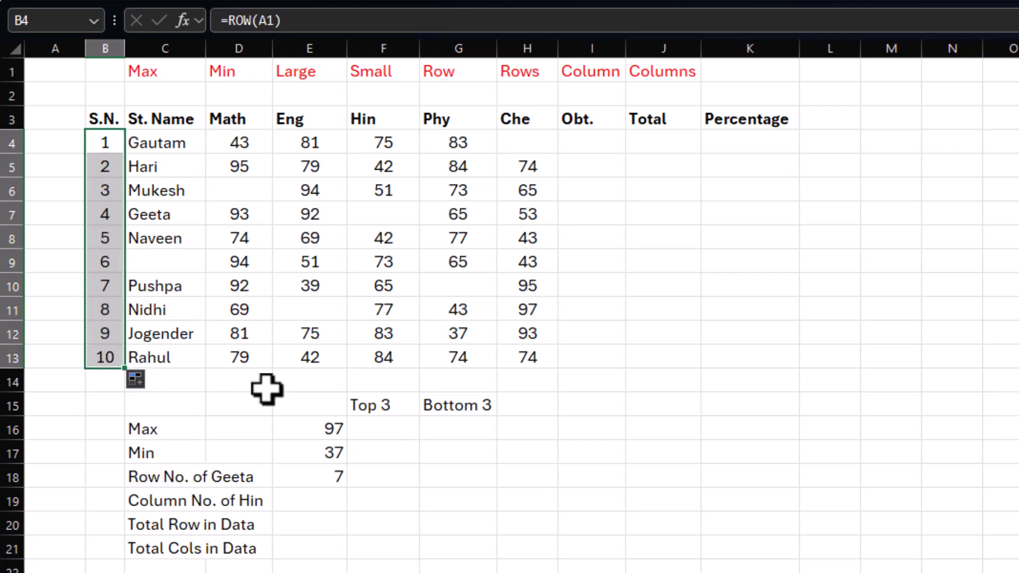
Step: Change the serial number formula in B4 to =IF(C4="","",ROW(A1)) so rows without a student name stay blank
left_click(170, 262)
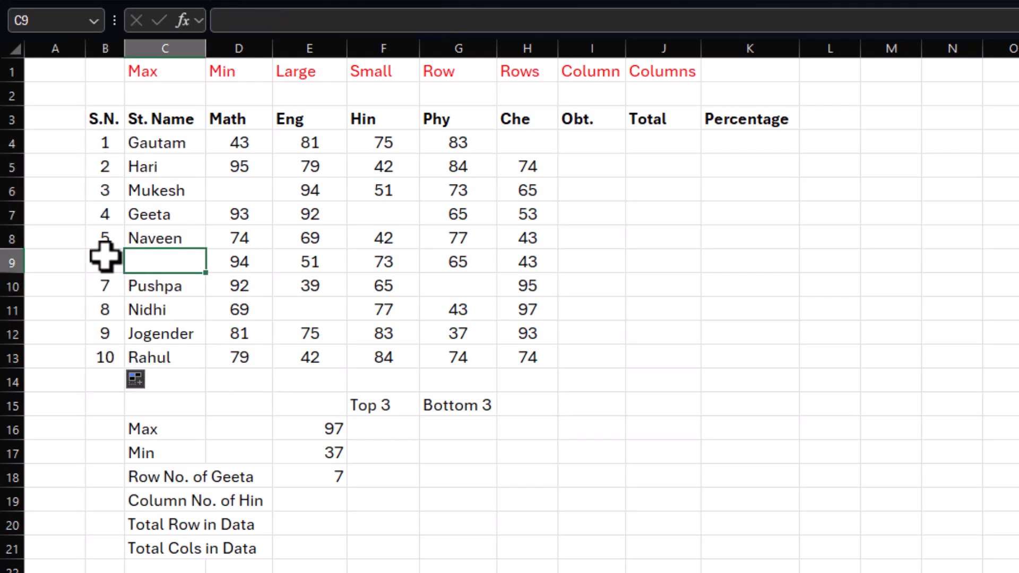
double_click(106, 140)
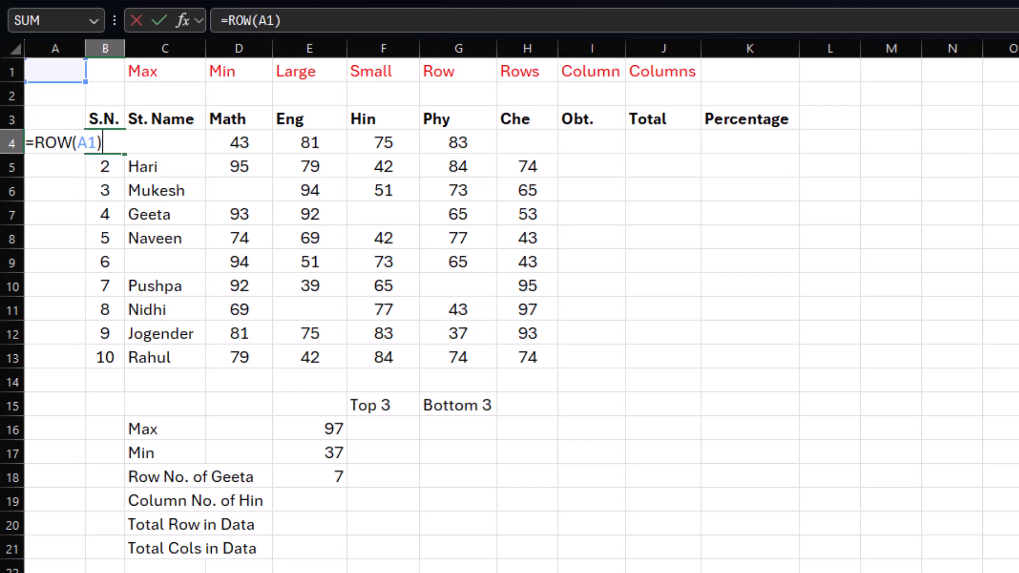
left_click(36, 143)
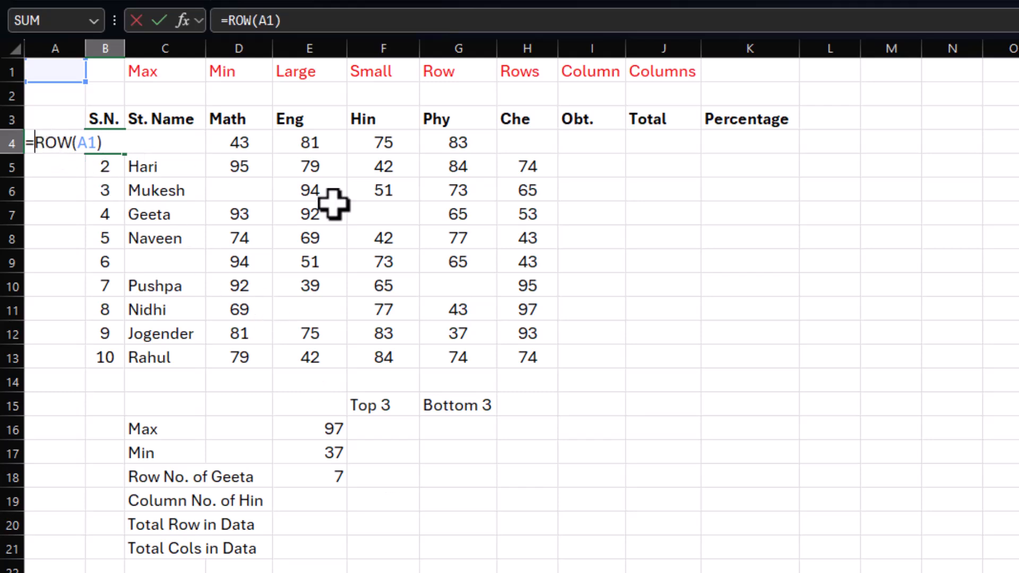
type("if")
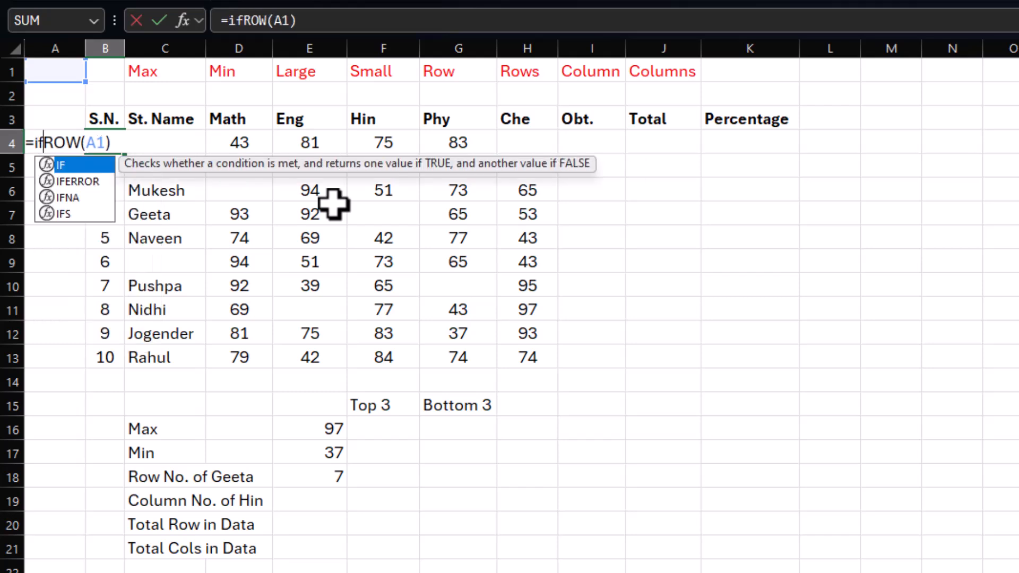
type("(")
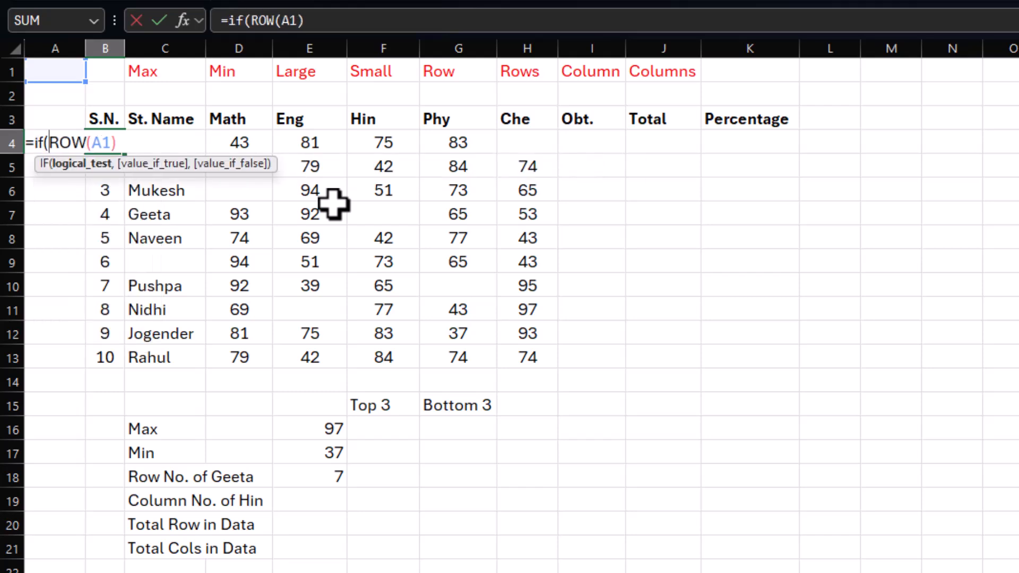
left_click(200, 142)
type("=\"\",")
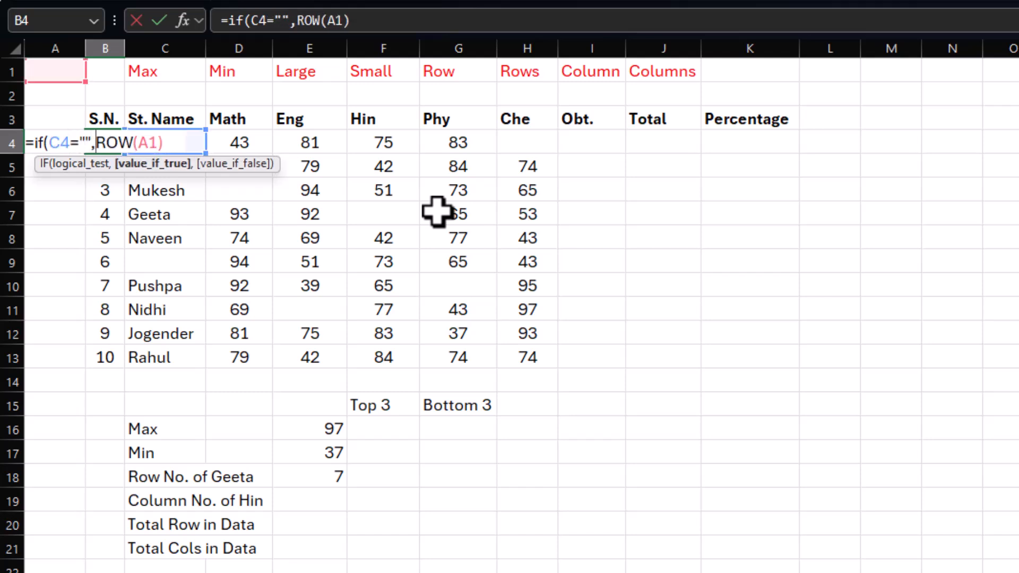
type("\"\",")
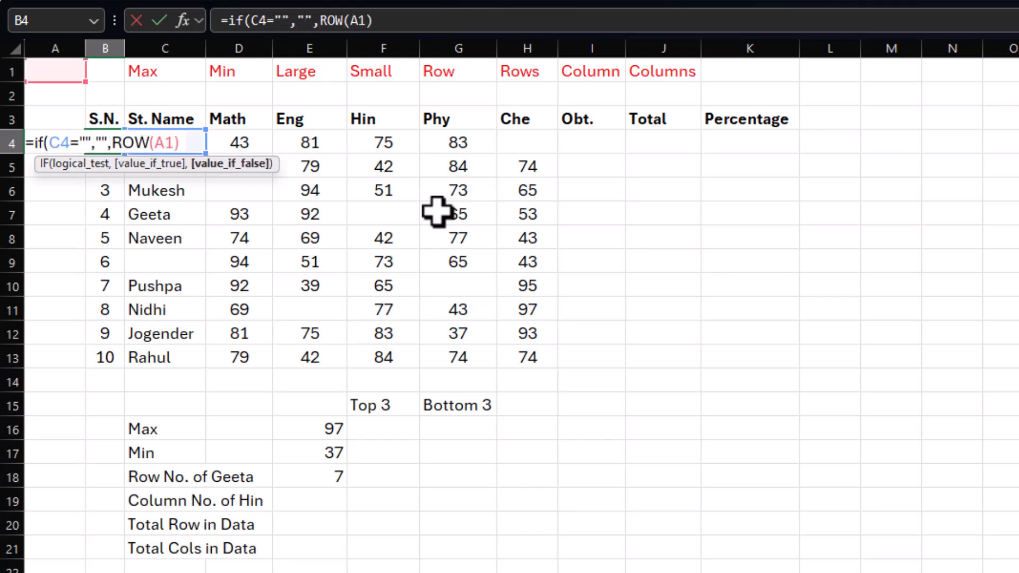
left_click(191, 143)
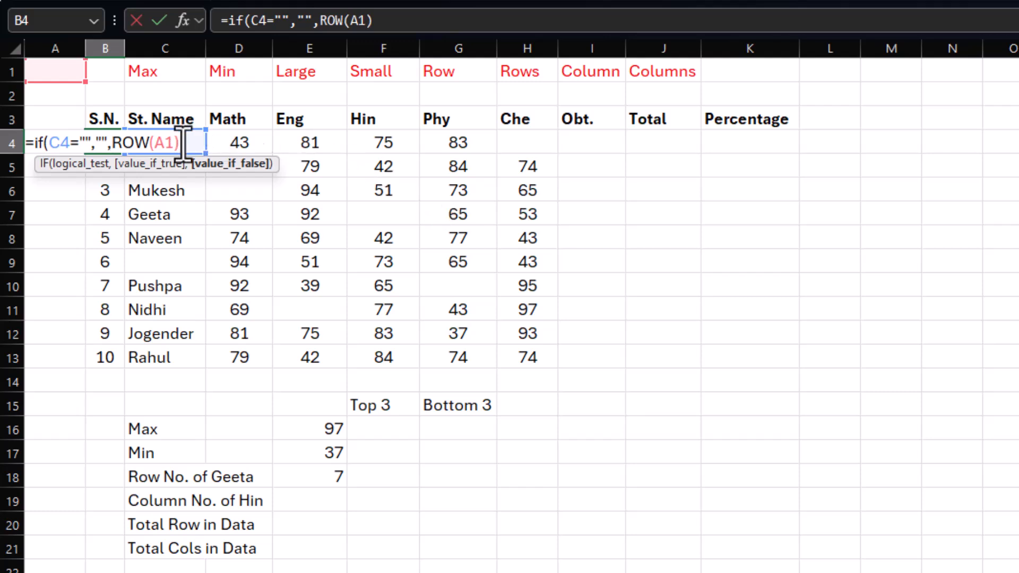
type(")")
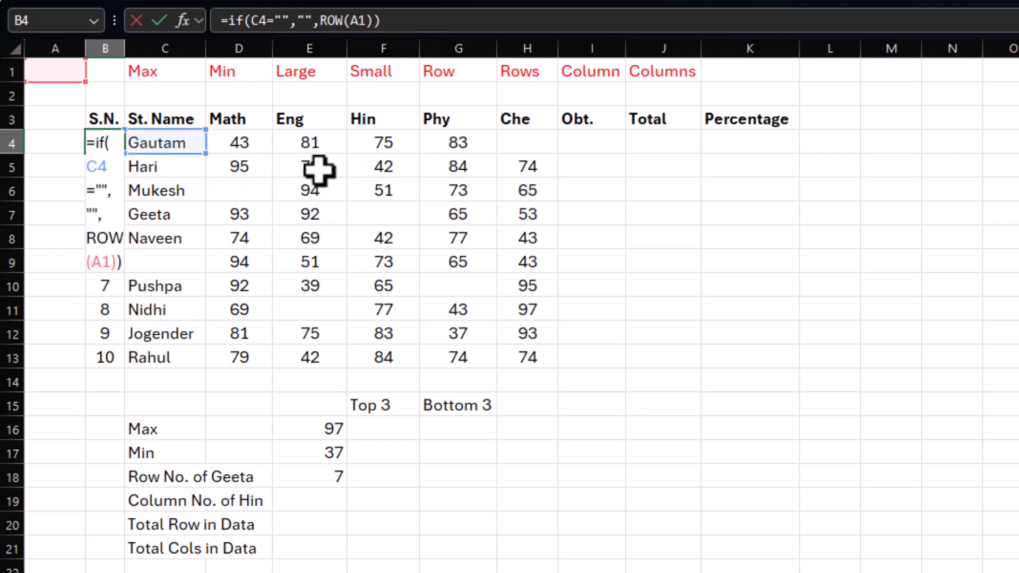
key("Return")
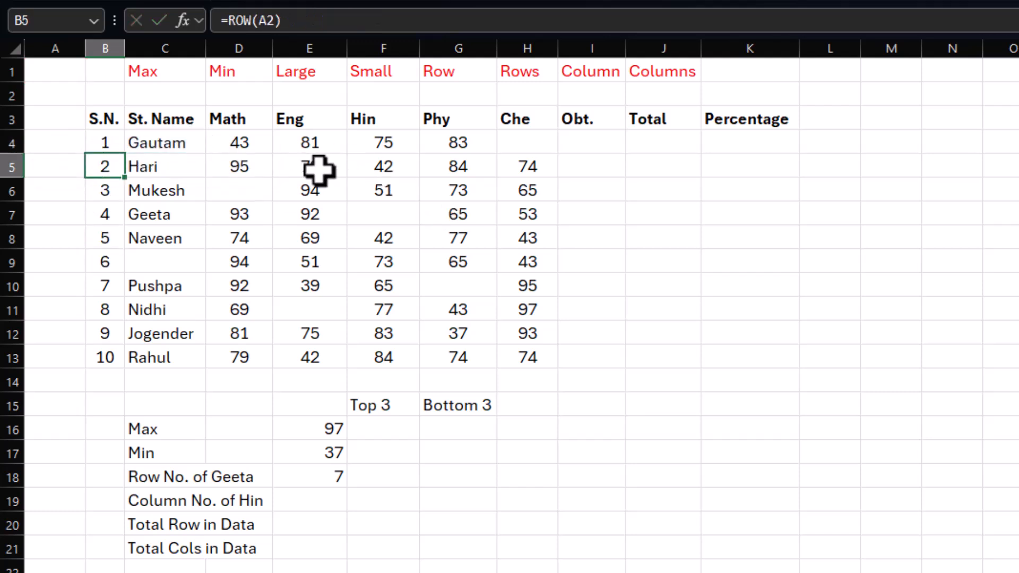
Step: Fill the IF serial number formula from B4 down to B13, and check it in the row without a student name
left_click(110, 143)
left_click_drag(125, 154, 114, 364)
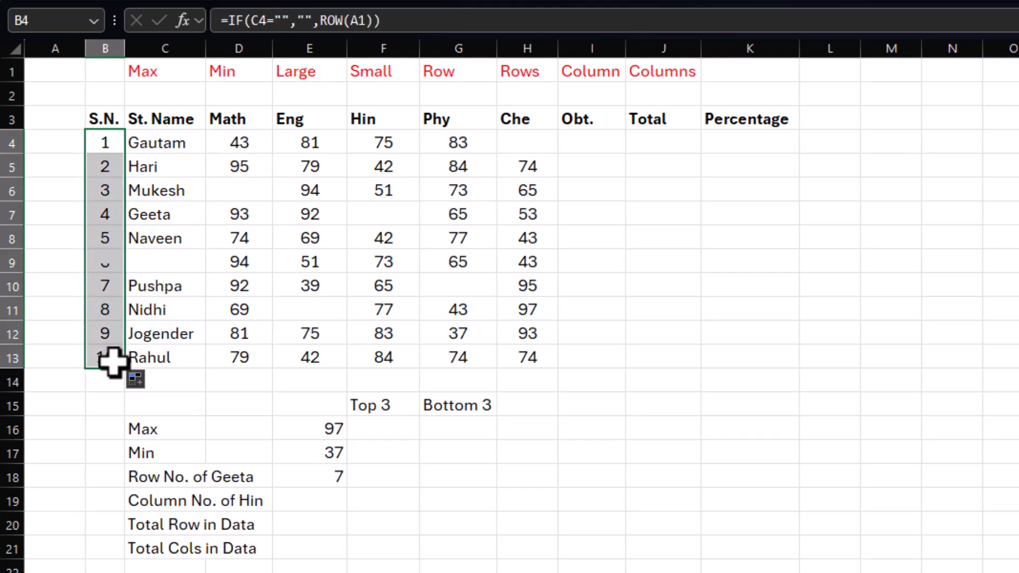
left_click(180, 265)
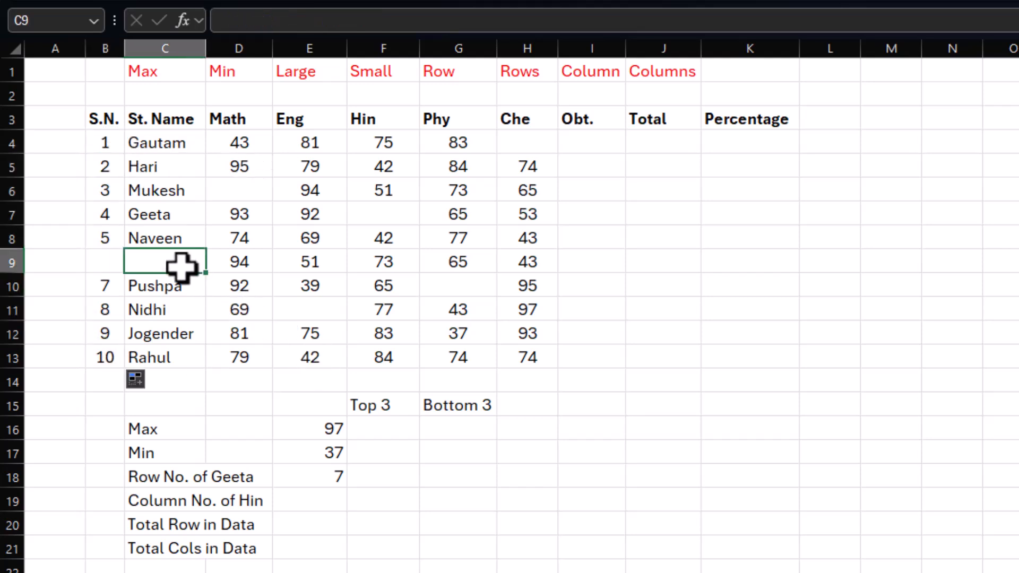
left_click(107, 264)
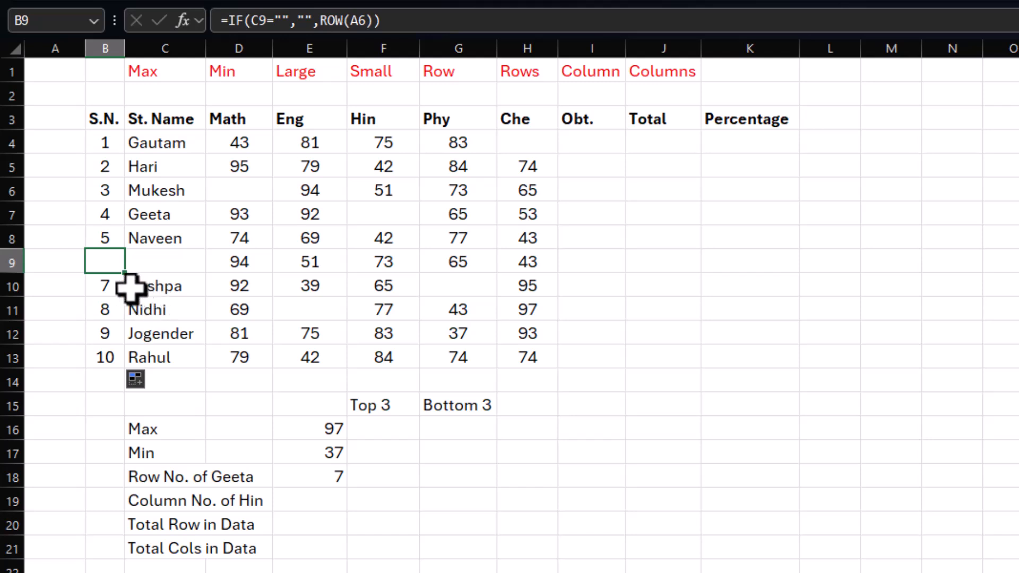
left_click(109, 285)
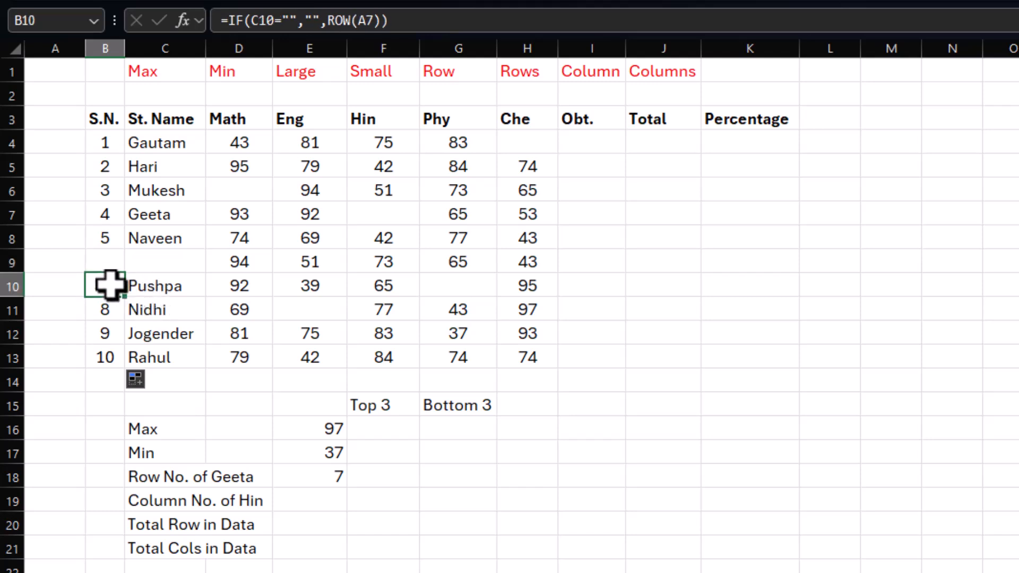
Step: Extend the serial number formula from B13 to B14 and test it by entering "name" in C14
left_click(105, 356)
left_click_drag(125, 368, 126, 395)
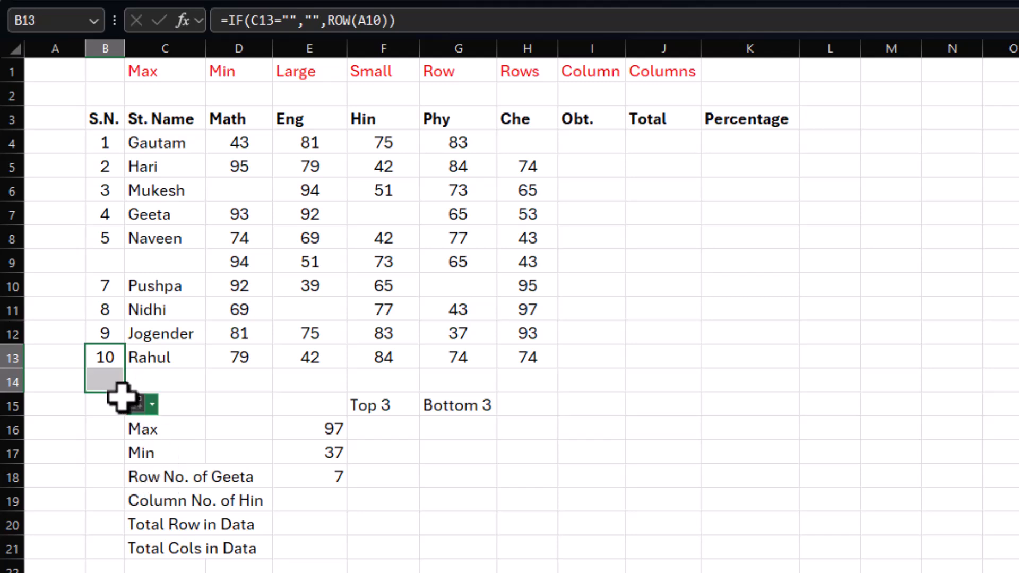
left_click(104, 380)
left_click(182, 388)
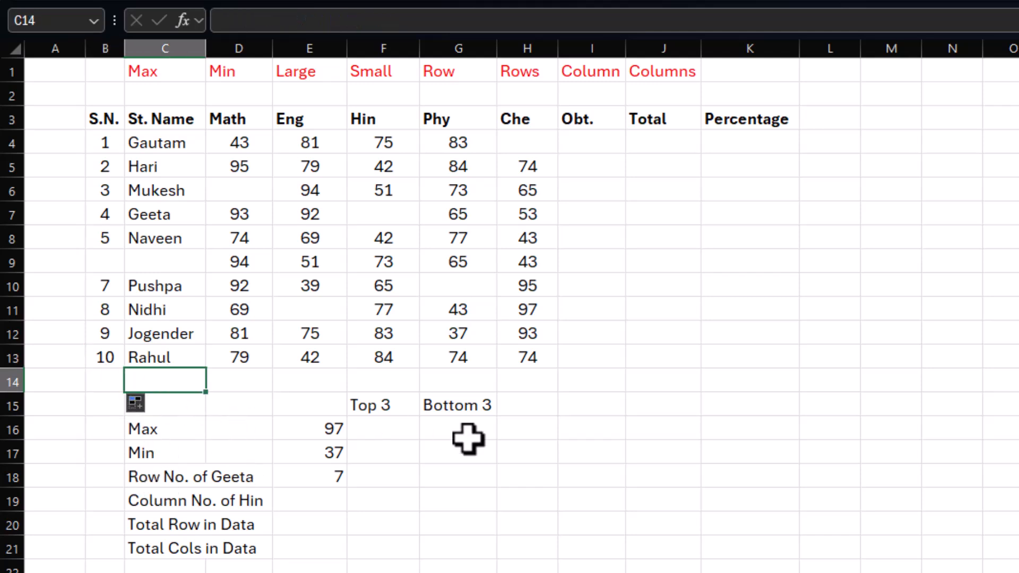
key("Return")
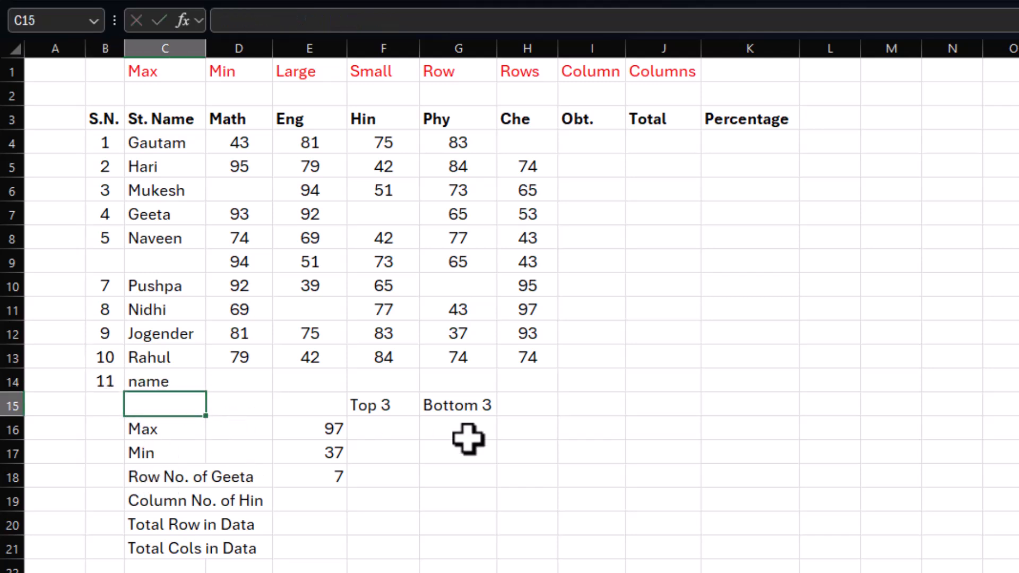
Step: Clear the test entry and the extra serial number formula from B14:C14
key("Up")
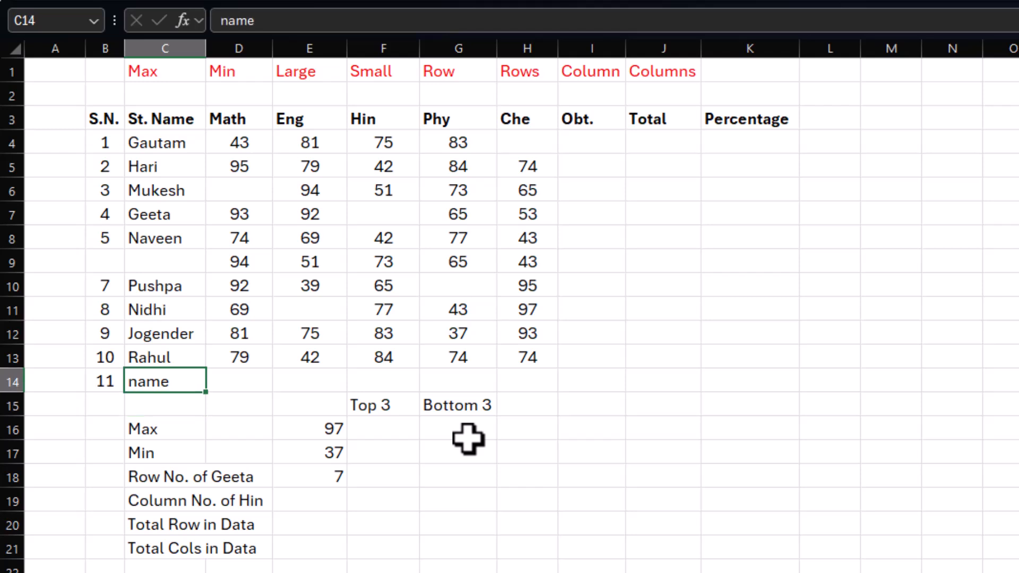
key("shift+Left")
key("Delete")
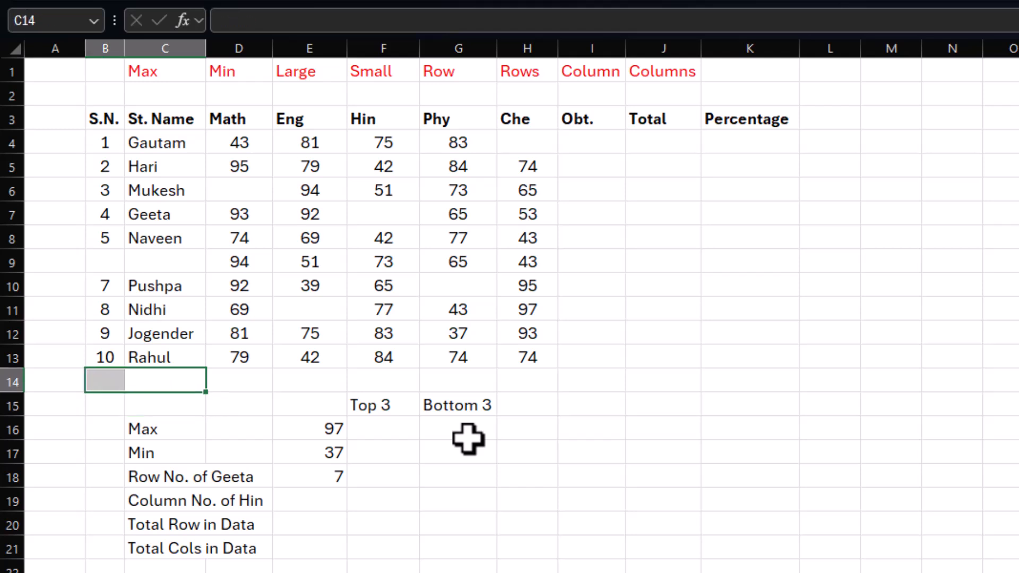
left_click(592, 427)
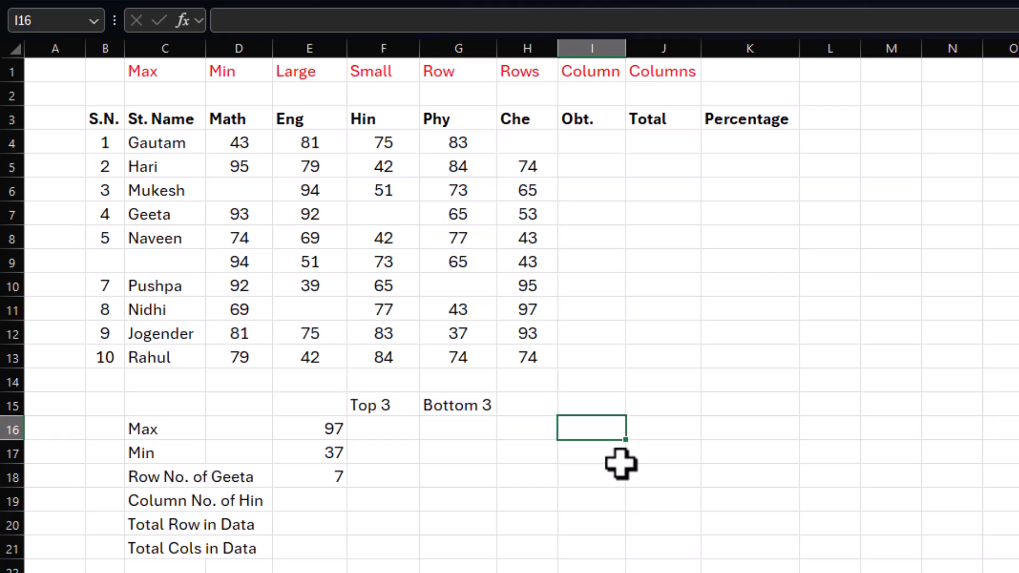
Step: Return the column number of Hin in E19 with =COLUMN(F4), and compare it with other cells of that column
left_click(295, 499)
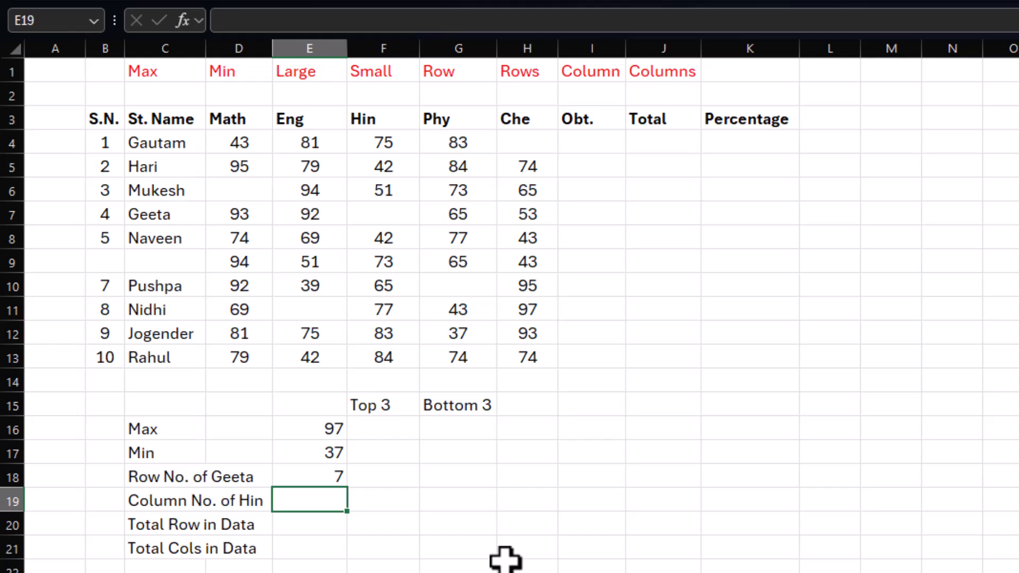
type("colum")
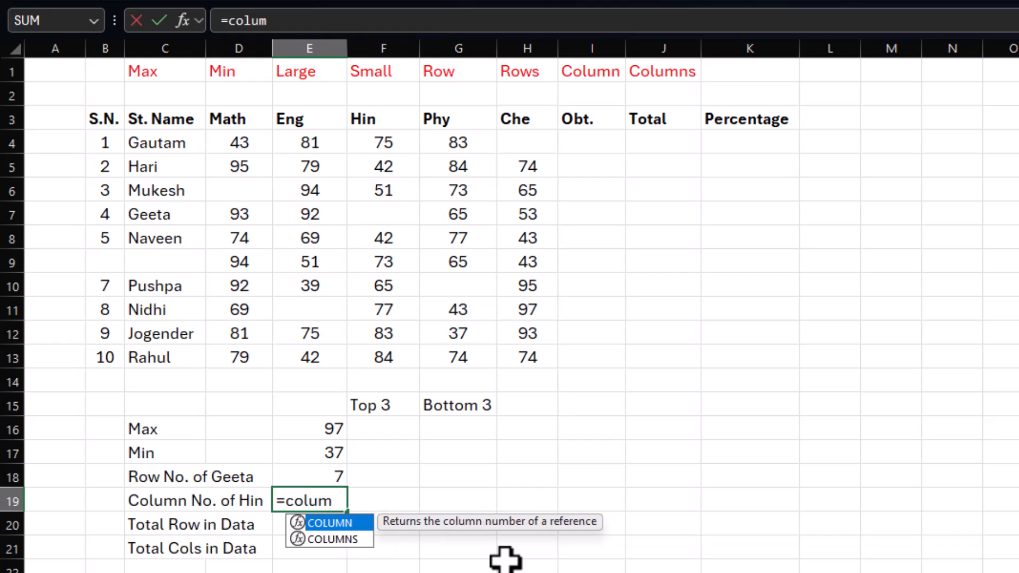
type("n(")
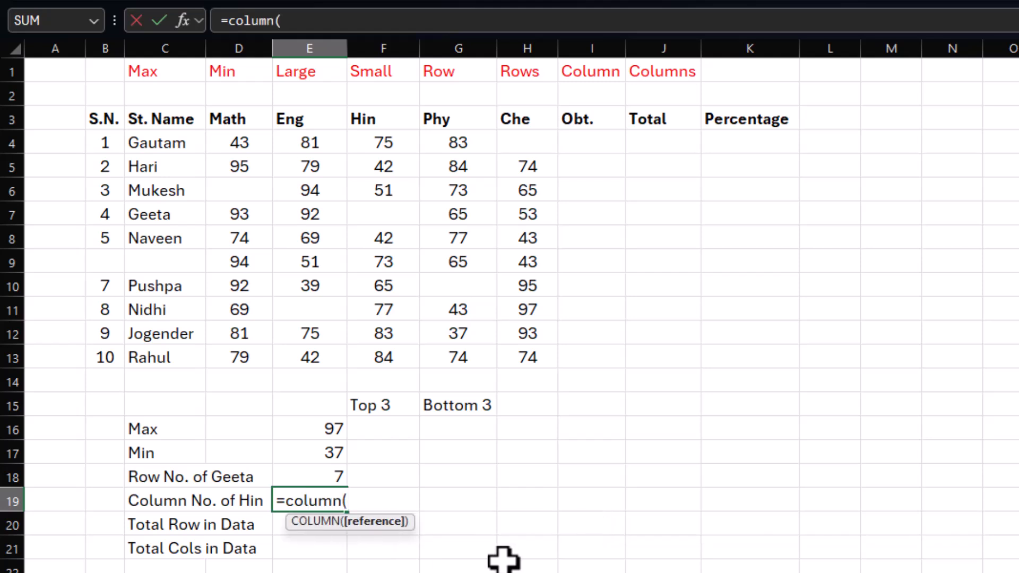
left_click(355, 285)
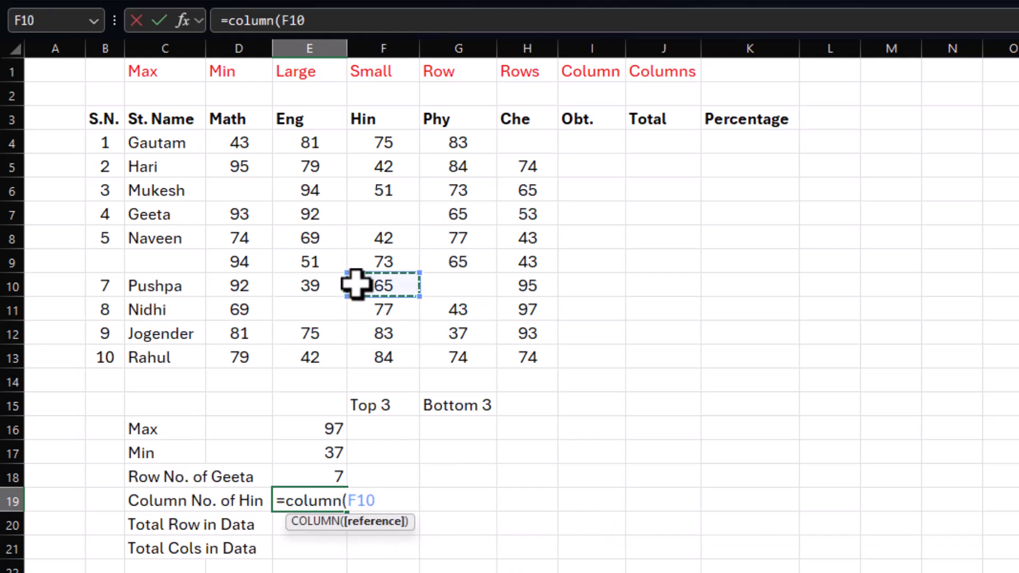
left_click(383, 190)
left_click(383, 286)
left_click(382, 268)
left_click(383, 166)
left_click(384, 139)
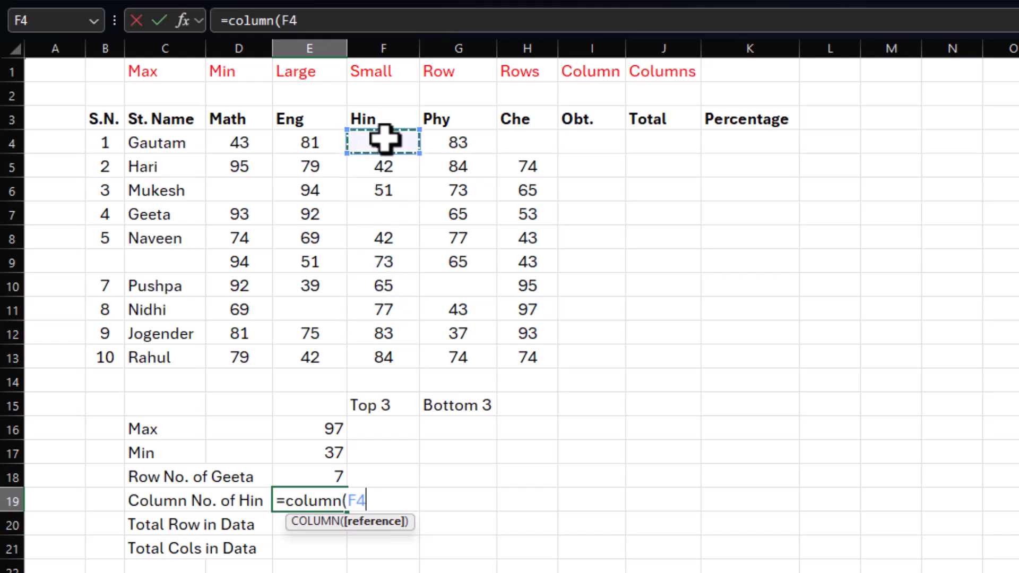
key("Return")
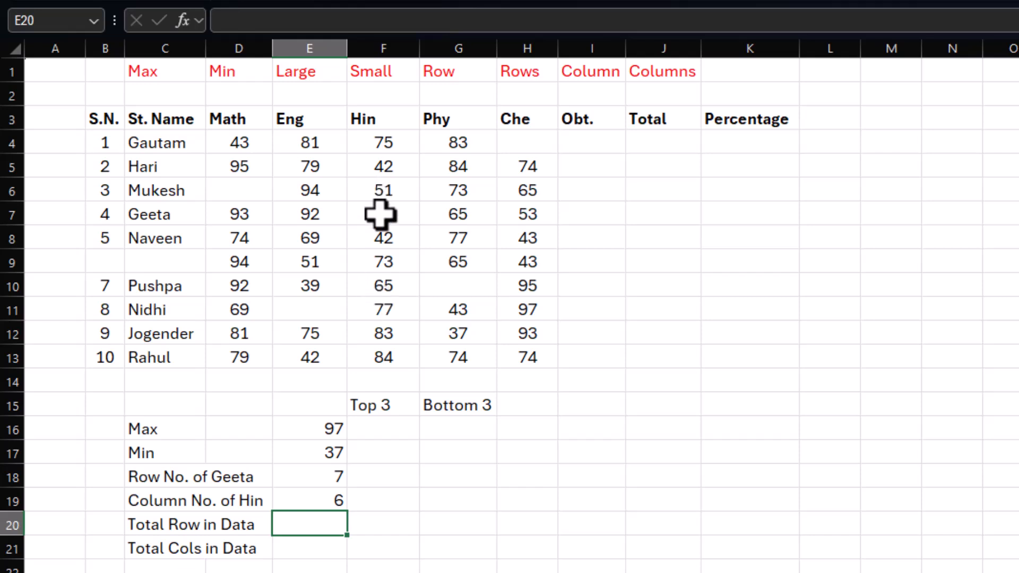
left_click(381, 260)
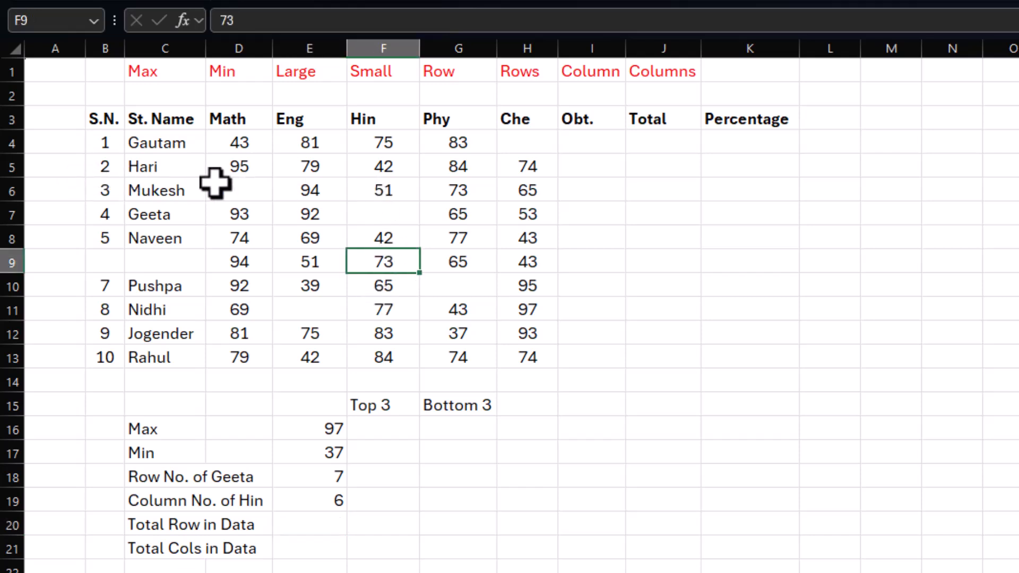
left_click(387, 185)
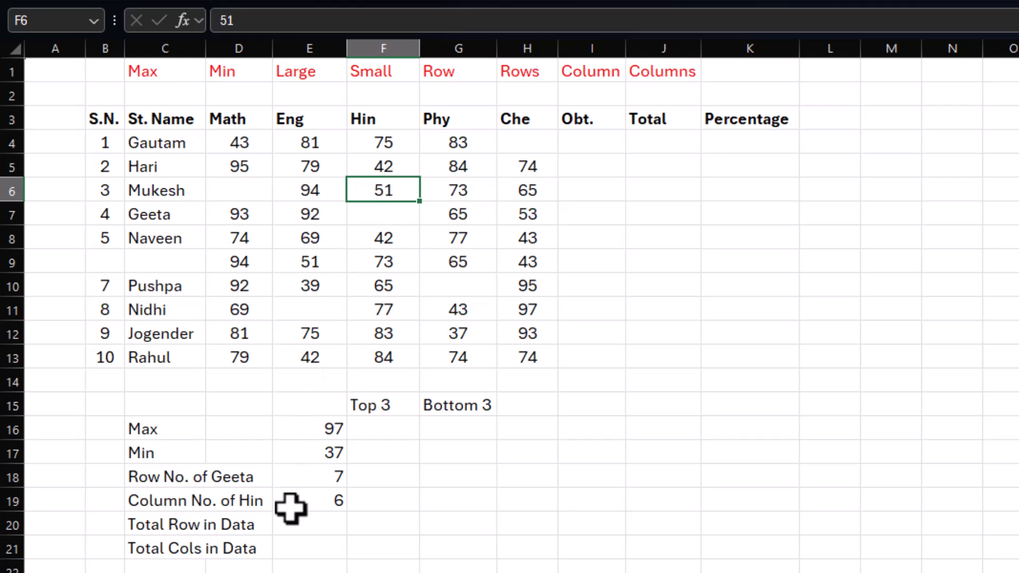
Step: Count the rows of the student table in E20 with =ROWS(B3:H13), and check the formula against the selected table range
left_click(298, 528)
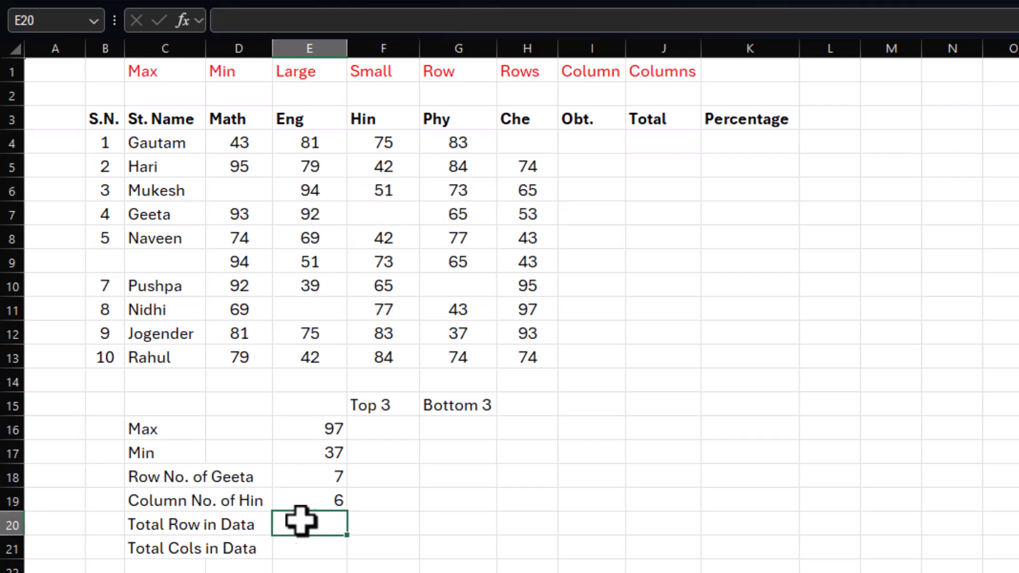
left_click_drag(97, 128, 763, 348)
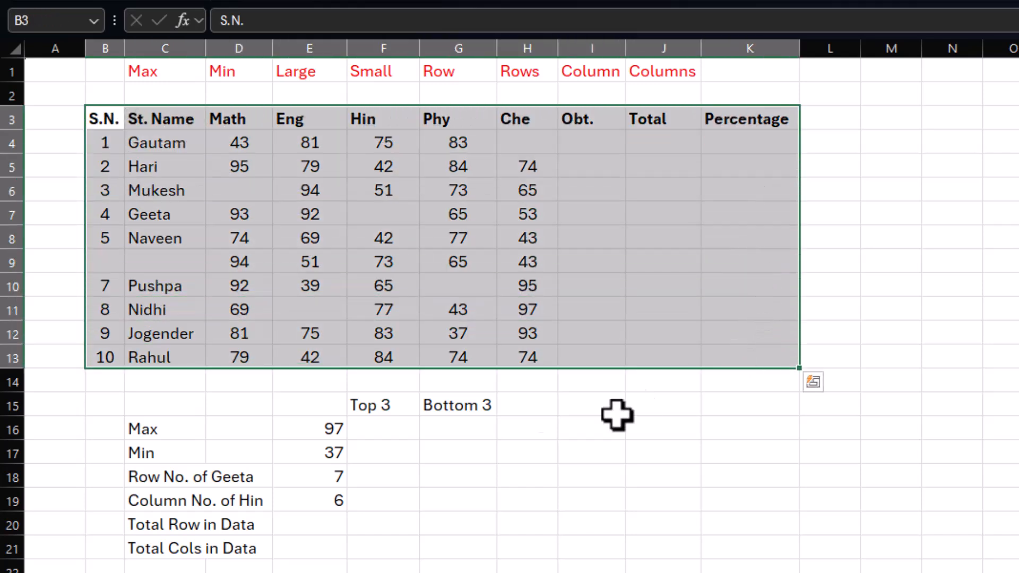
left_click(310, 528)
type("=rows")
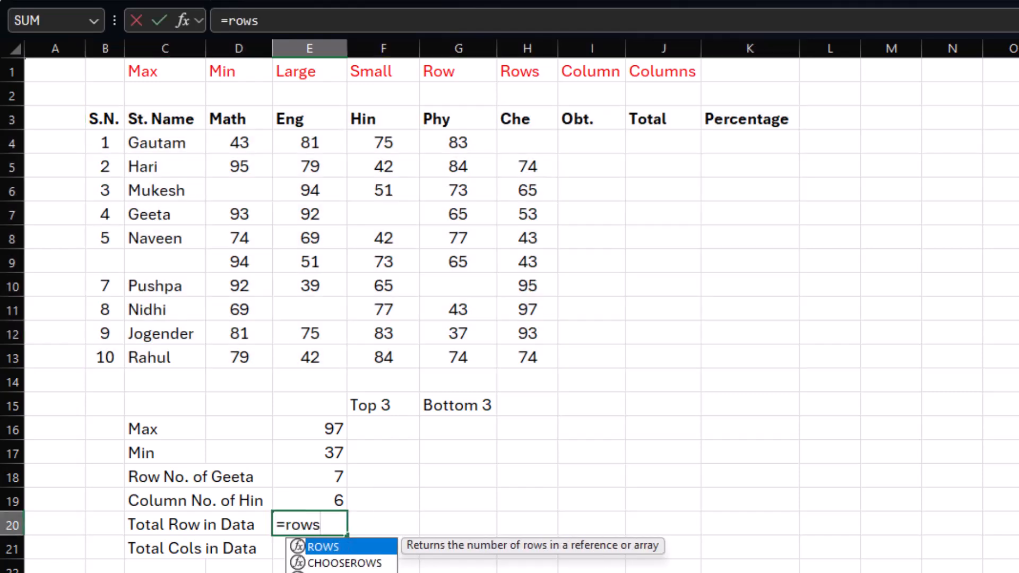
type("(")
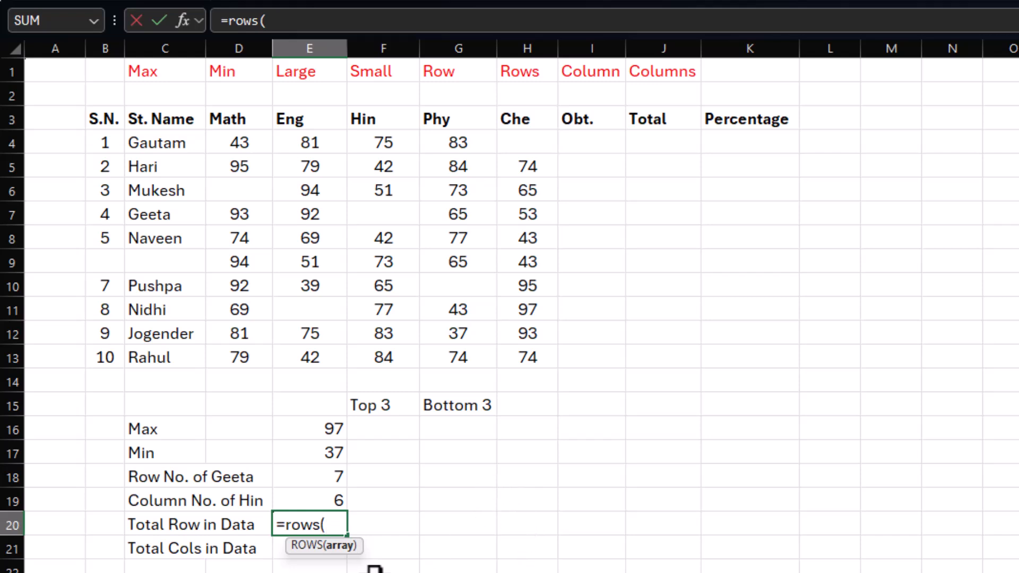
left_click(108, 118)
left_click_drag(108, 117, 555, 358)
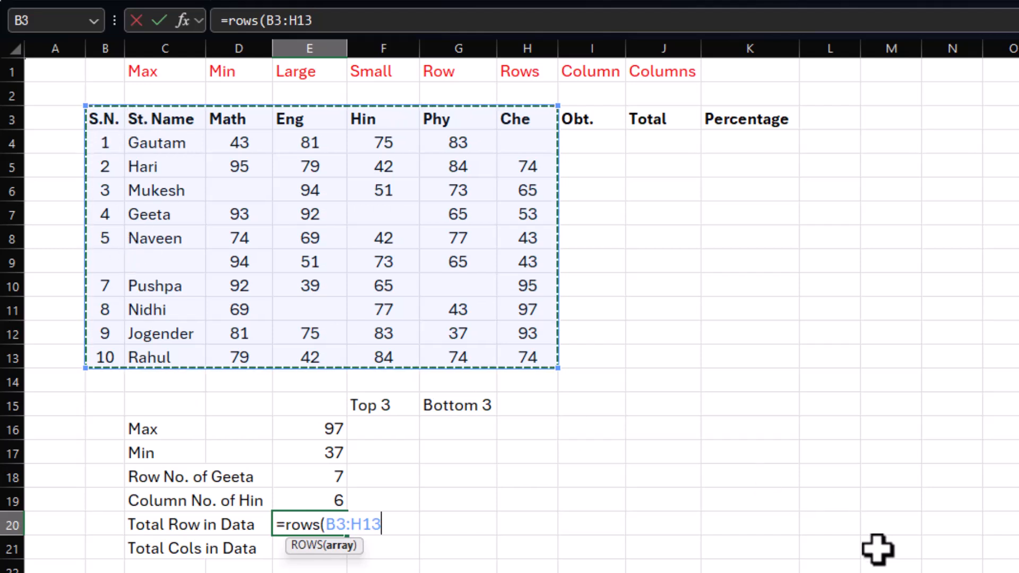
key("Return")
left_click(293, 524)
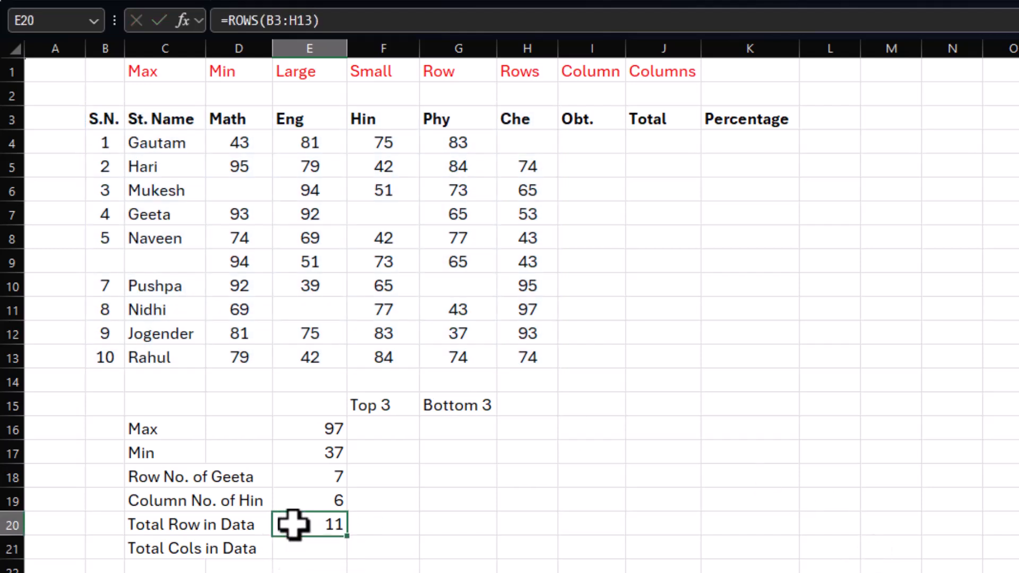
left_click_drag(118, 128, 791, 364)
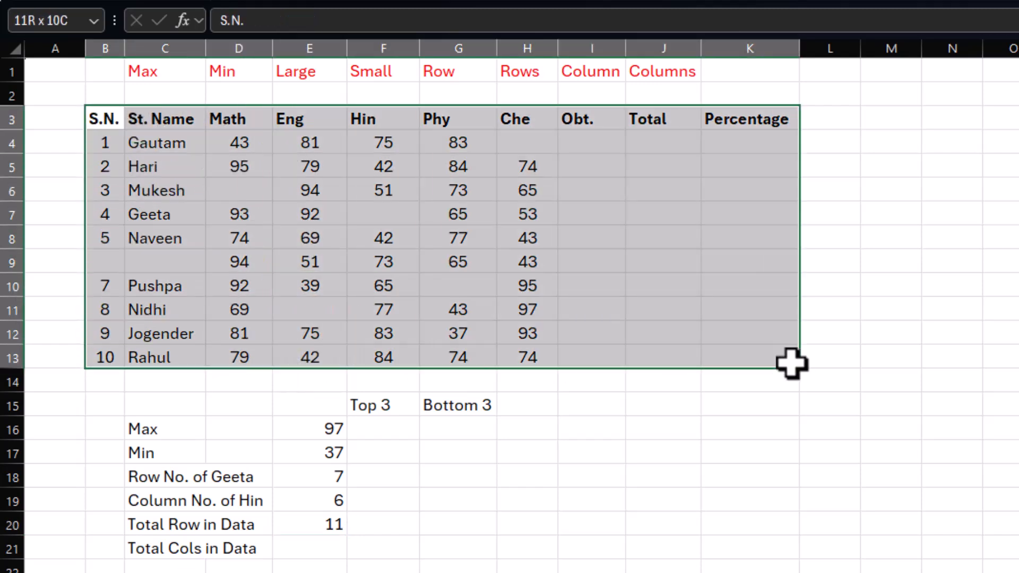
Step: Count the columns of the student table in E21 with the COLUMNS function, from S.N. to Percentage, and check it against the header row
left_click(325, 553)
type("=columns(")
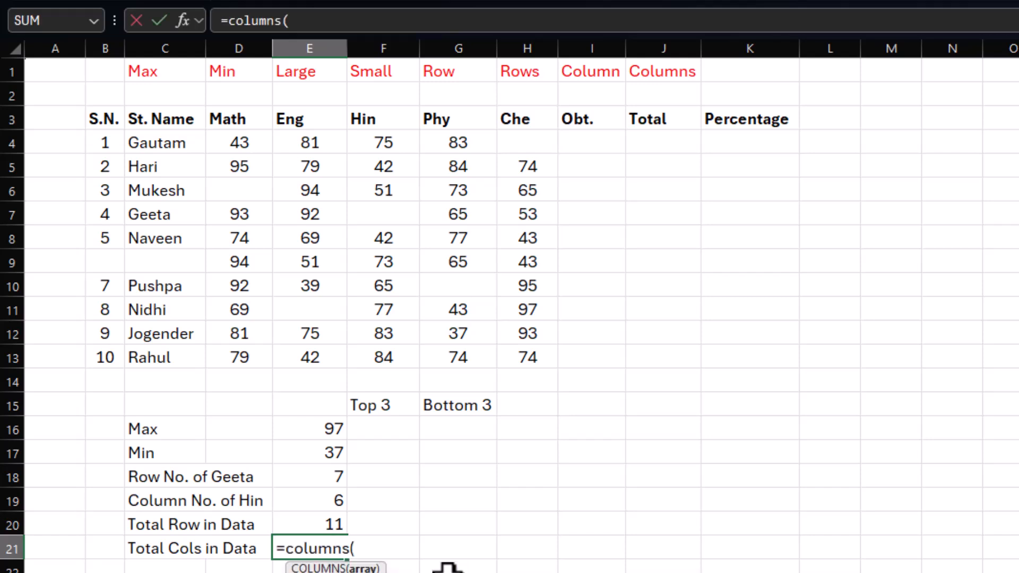
left_click(105, 120)
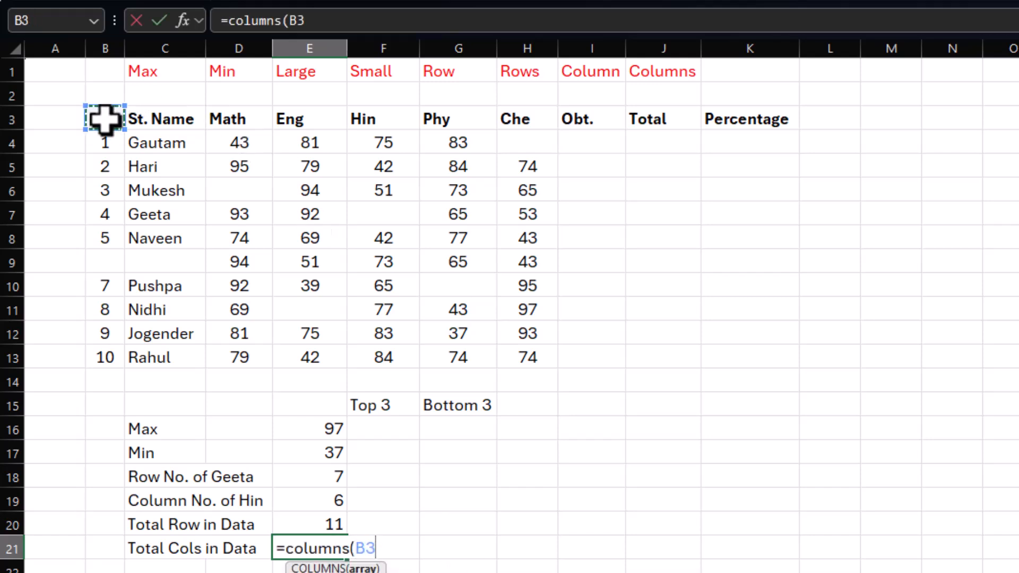
left_click_drag(105, 119, 760, 272)
key("Return")
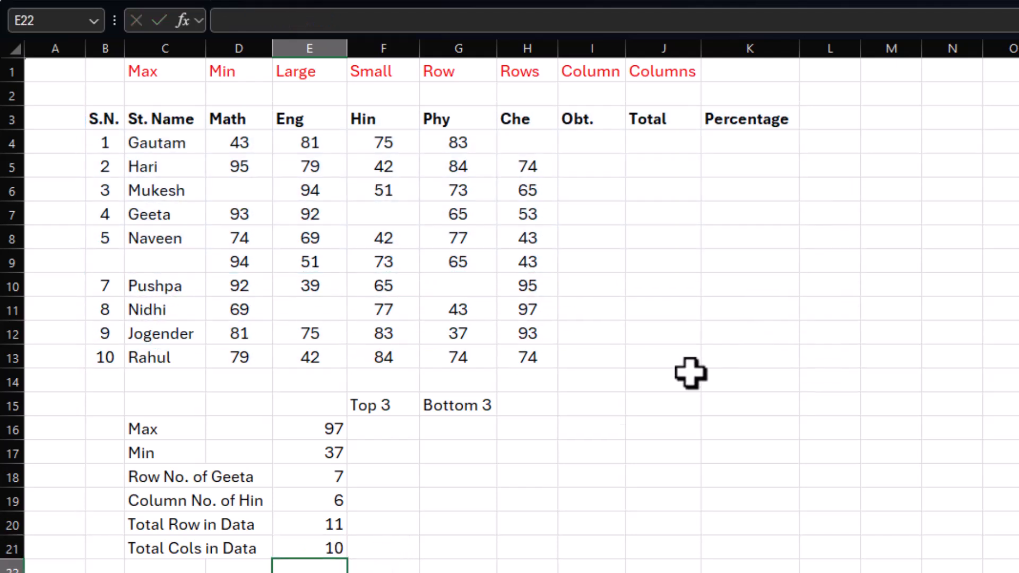
key("Up")
left_click_drag(112, 118, 769, 123)
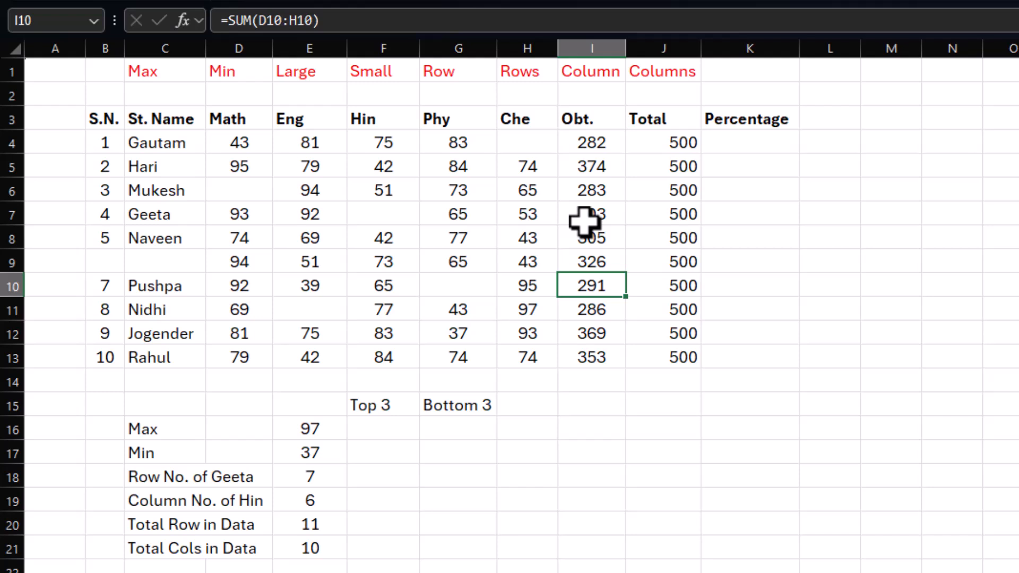
Step: Review the obtained marks in I4:I13 and return the highest one in F16 with =LARGE(I4:I13,1)
left_click(585, 218)
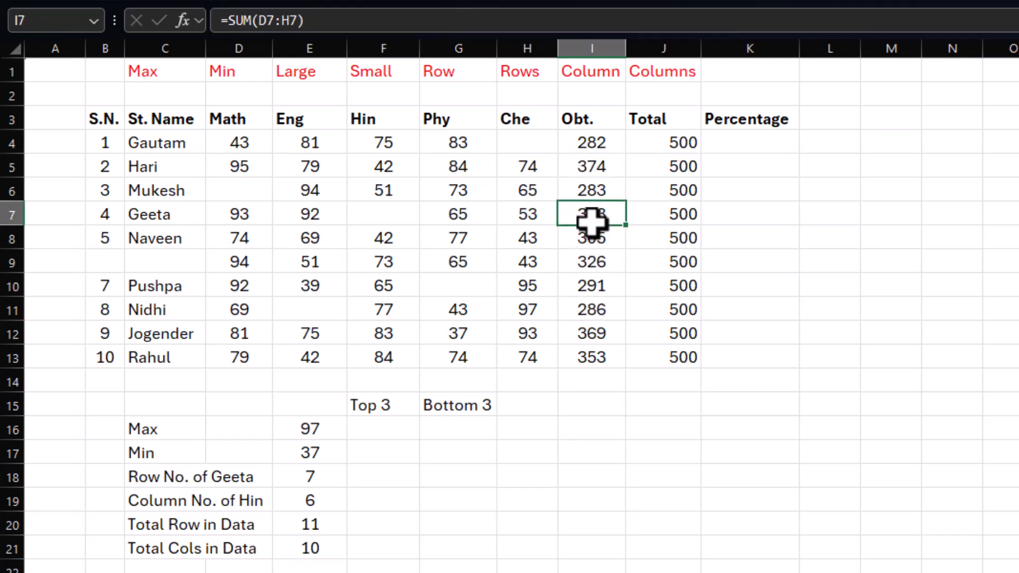
left_click_drag(583, 142, 587, 344)
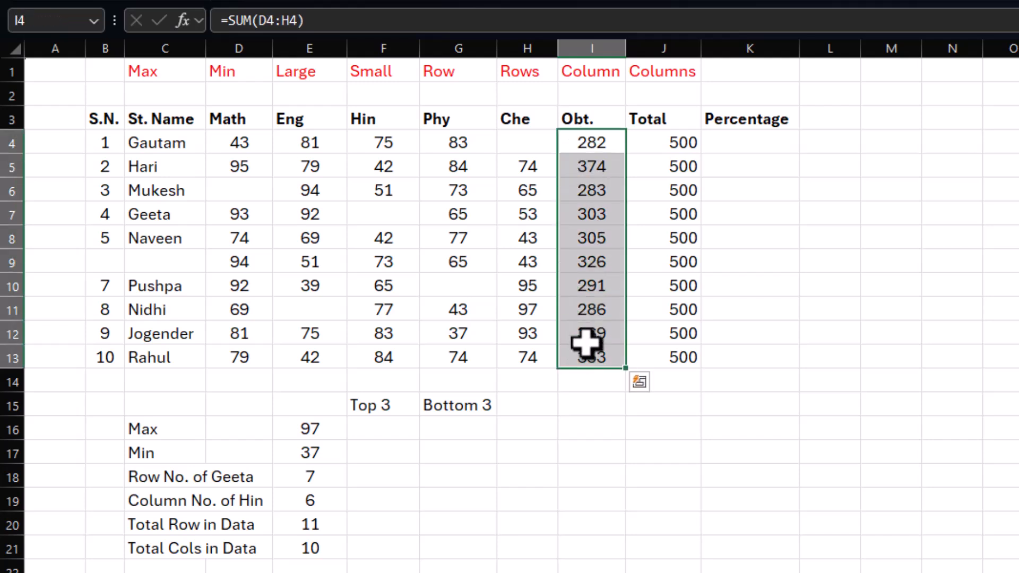
left_click(578, 406)
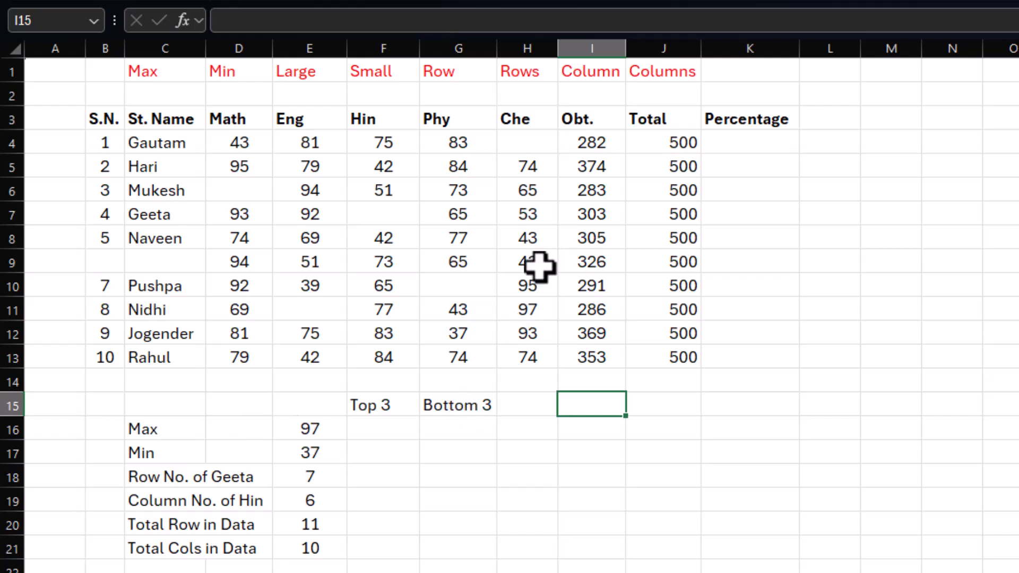
left_click_drag(587, 142, 588, 358)
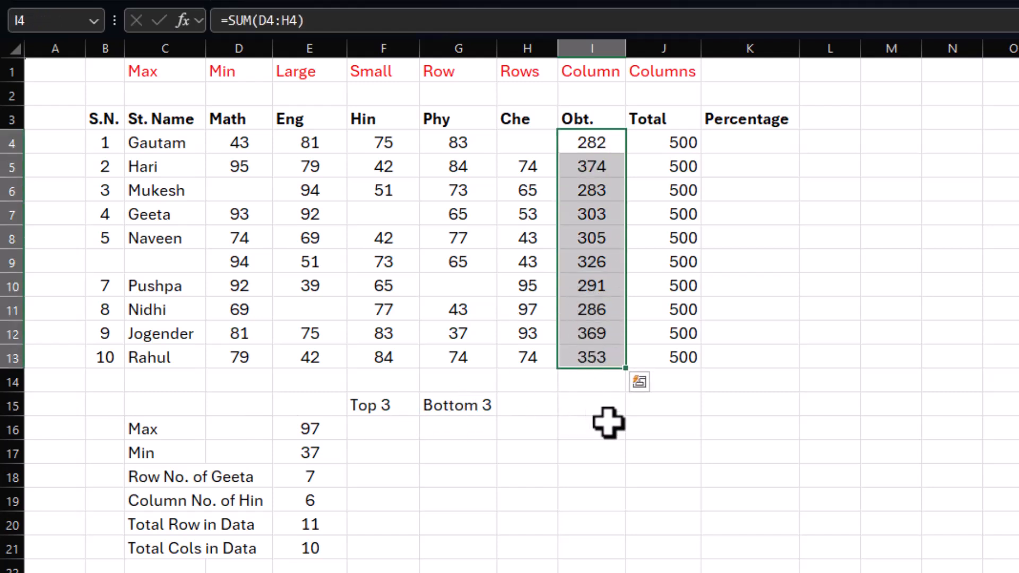
left_click(596, 382)
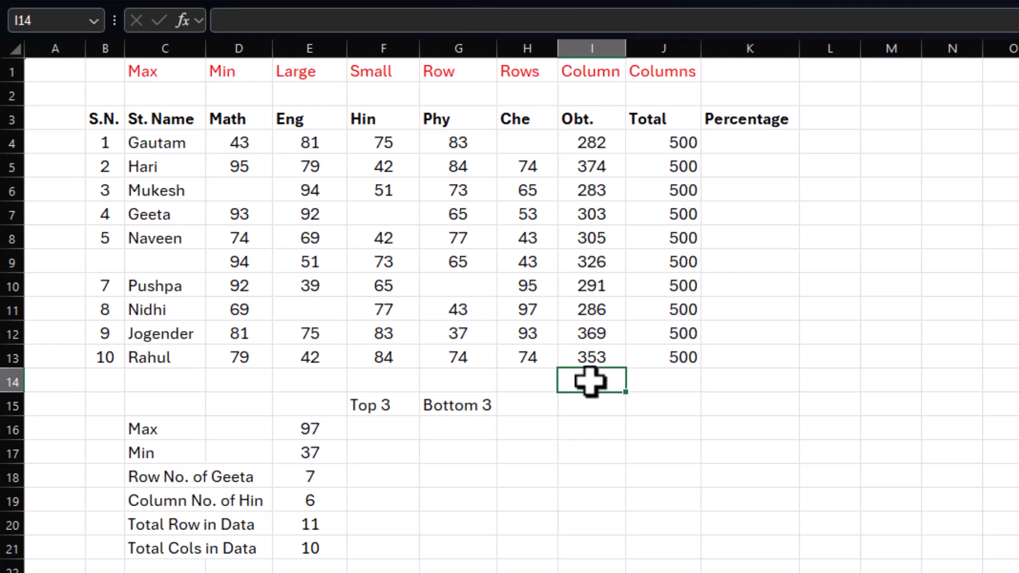
left_click(387, 428)
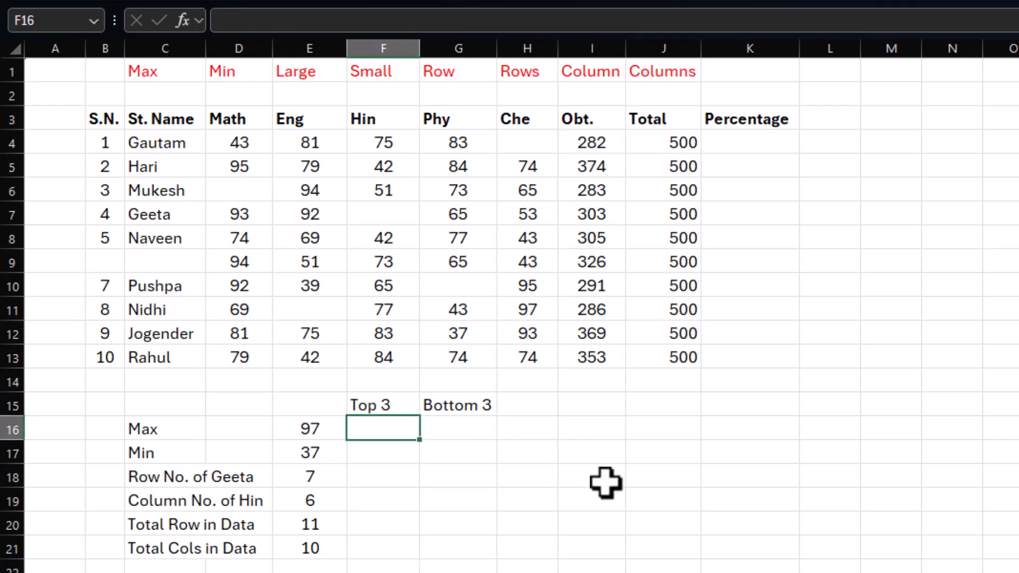
type("=large(")
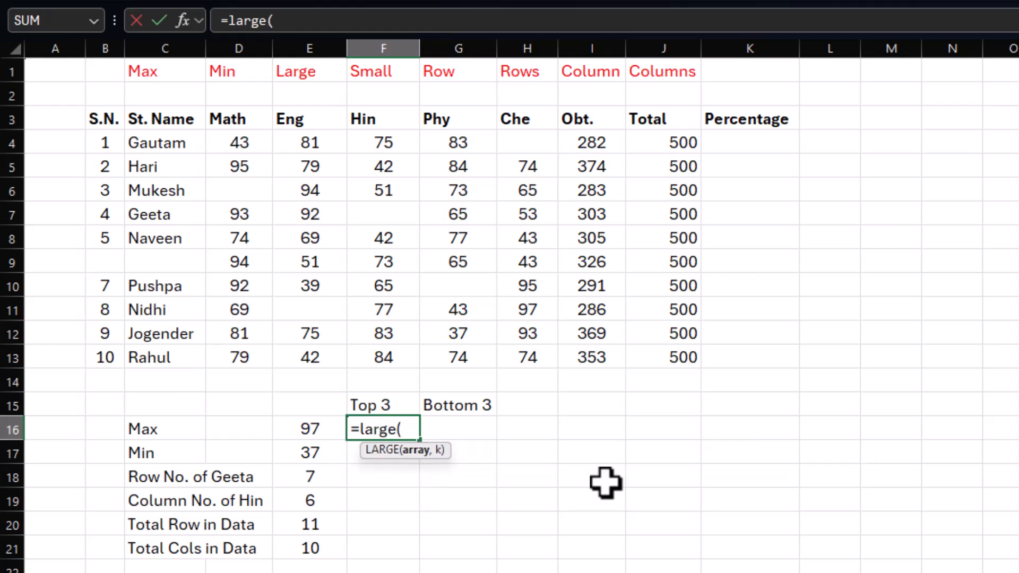
left_click_drag(600, 141, 596, 353)
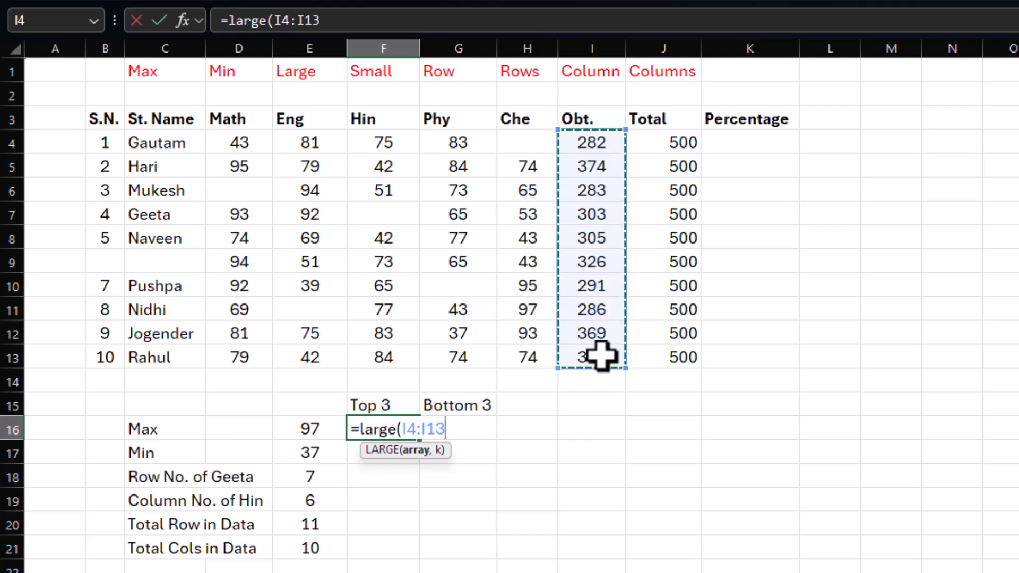
type(",")
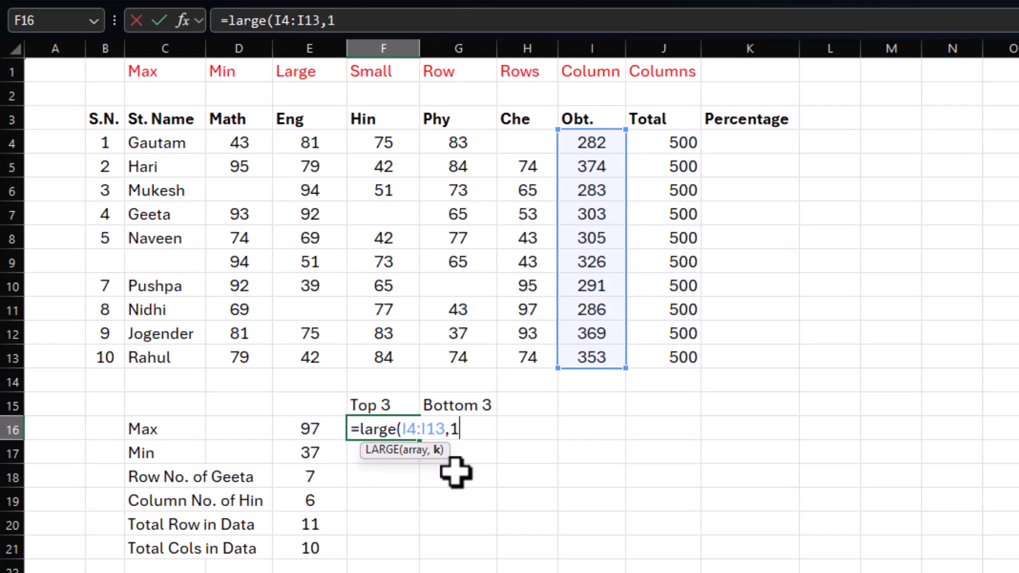
type("1")
key("Return")
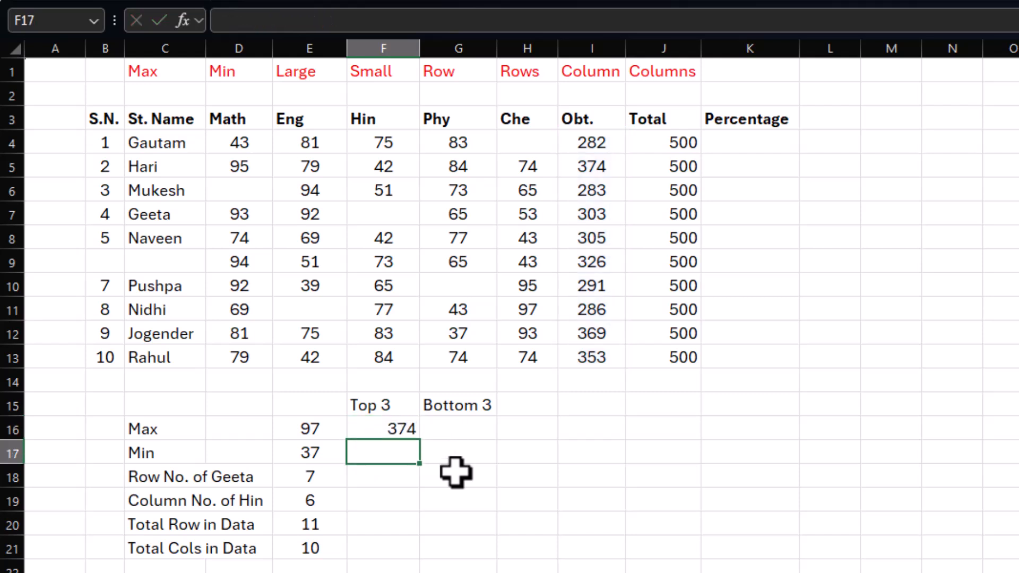
Step: Compare the Top 3 result in F16 with I5, and change the formula to =LARGE(I4:I13,2)
left_click(400, 429)
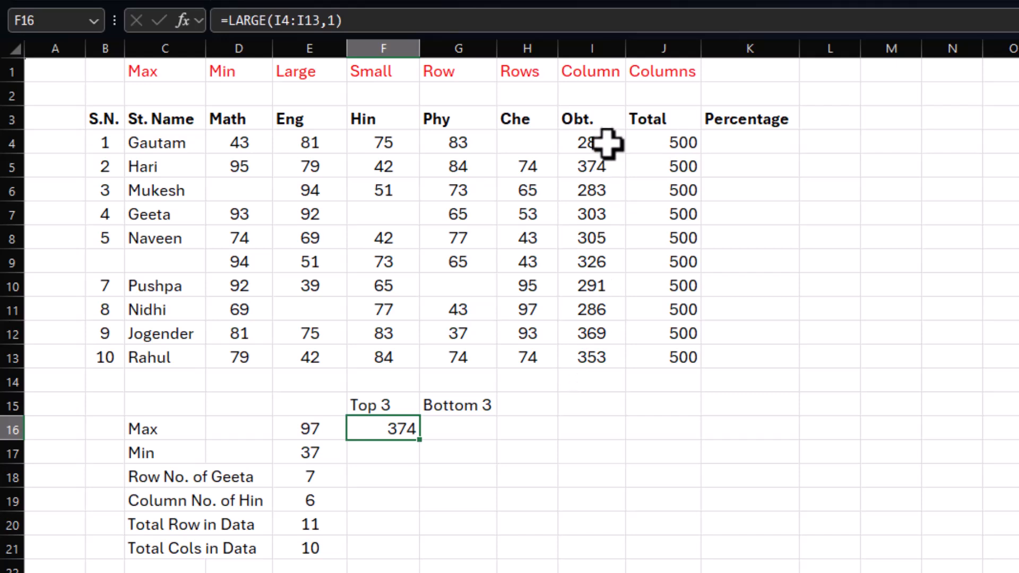
left_click(597, 166)
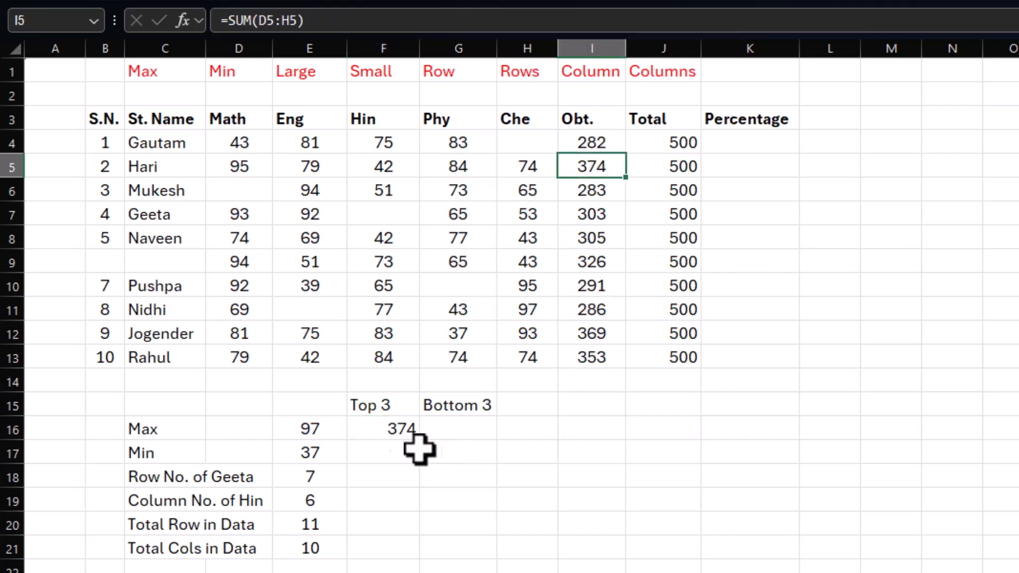
left_click(387, 428)
key("F2")
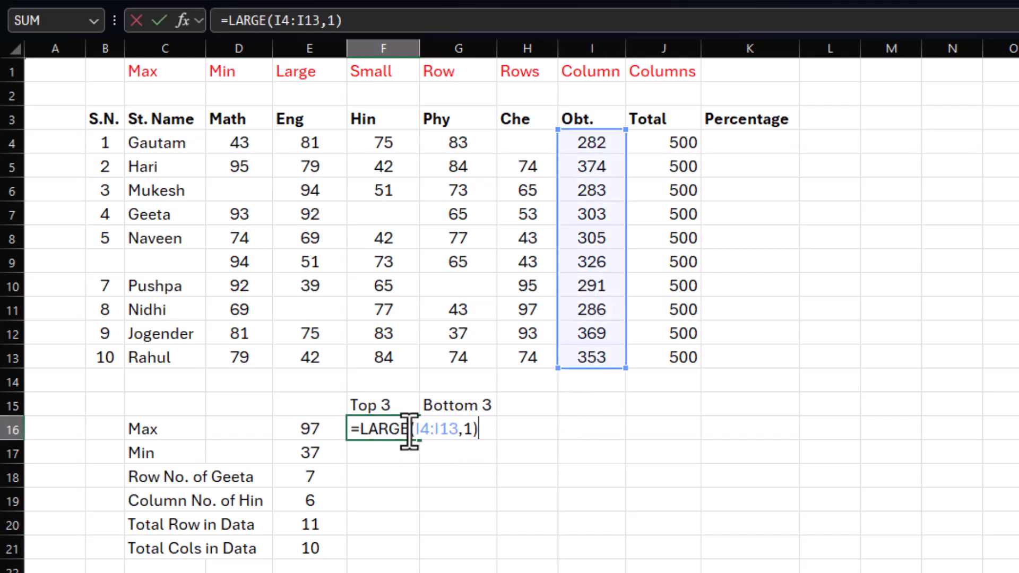
double_click(469, 429)
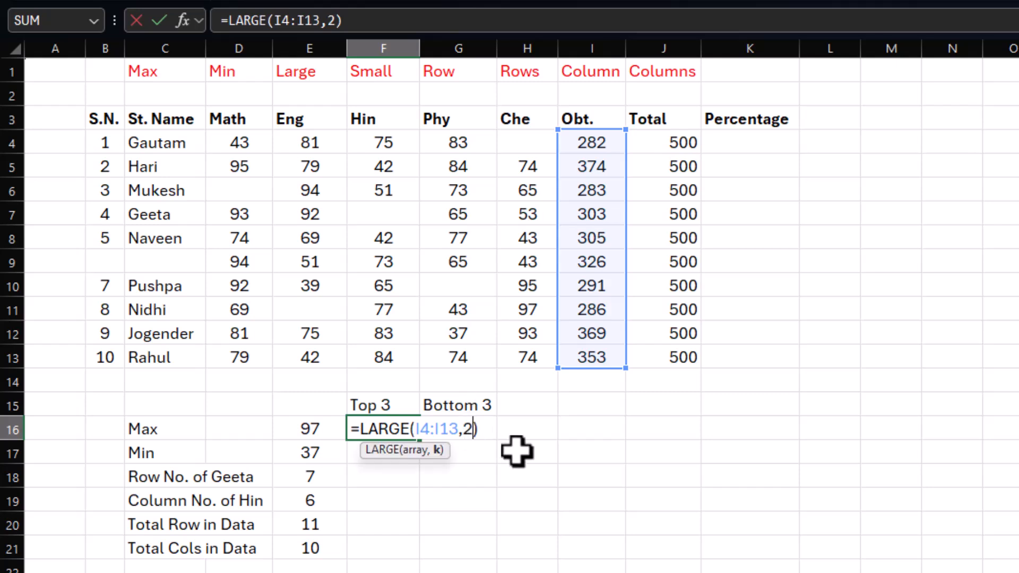
key("Return")
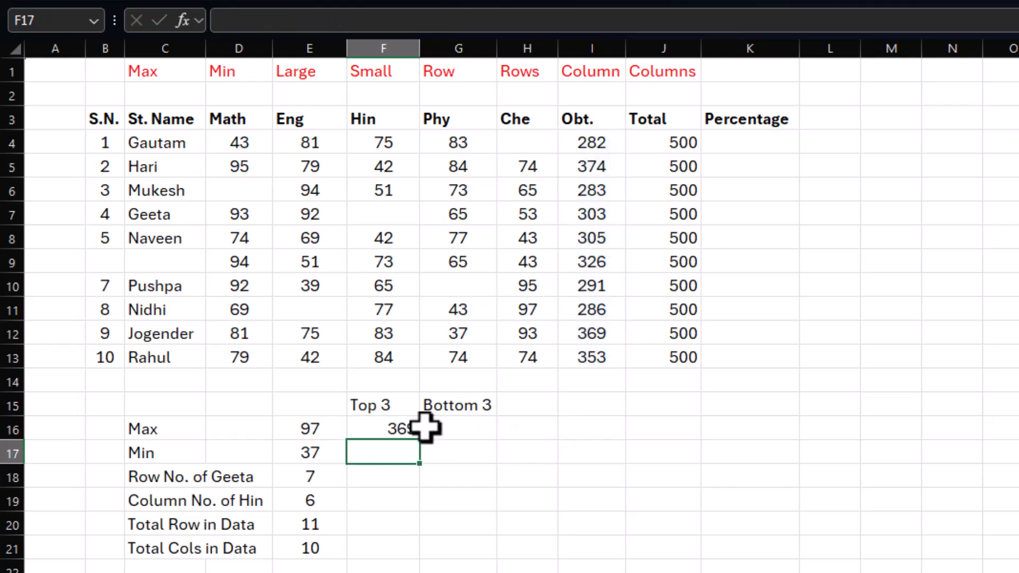
Step: Change the F16 formula to =LARGE(I4:I13,3) and select the Top 3 cells F16:F18
left_click(382, 428)
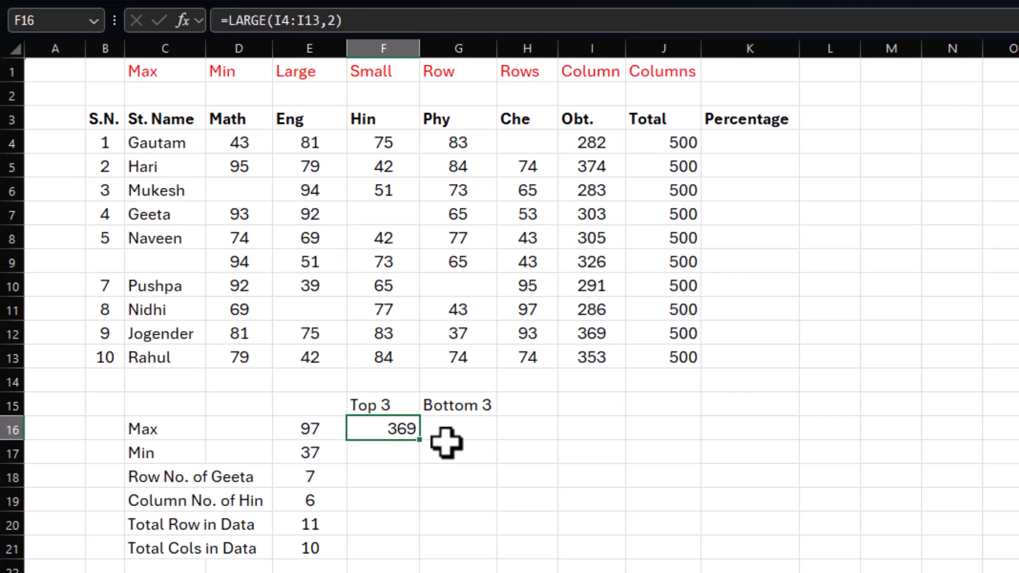
key("F2")
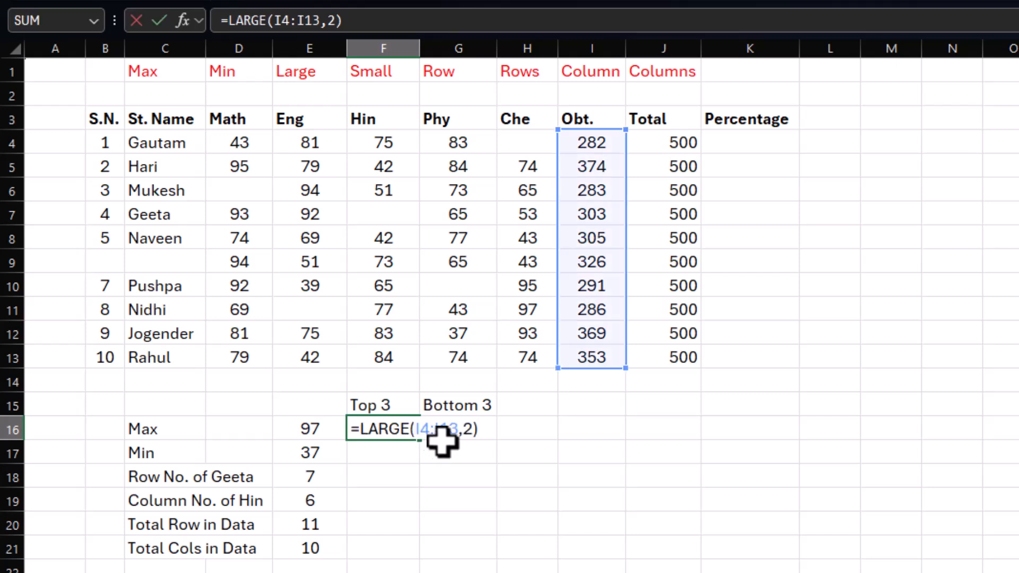
left_click(472, 434)
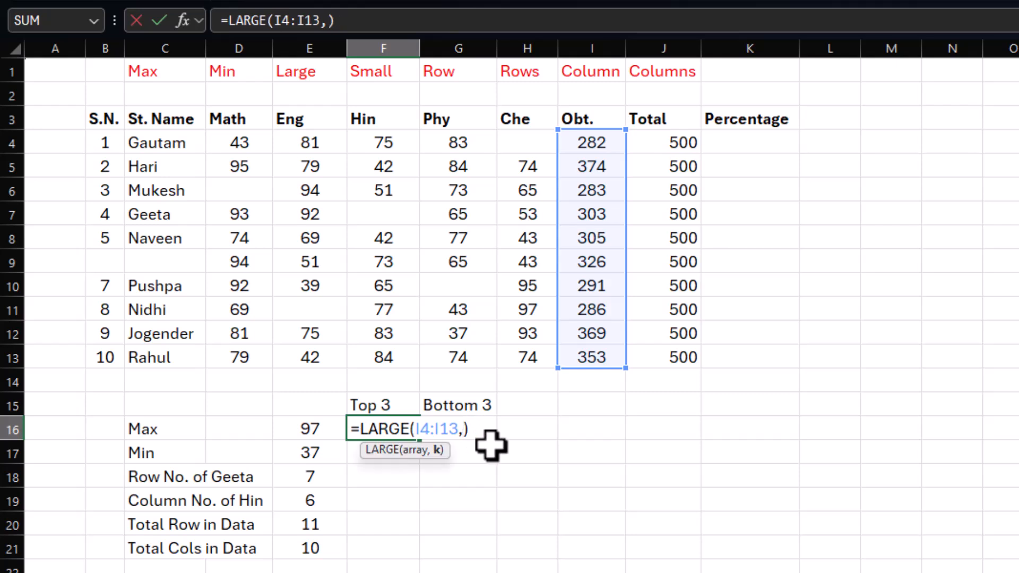
key("Return")
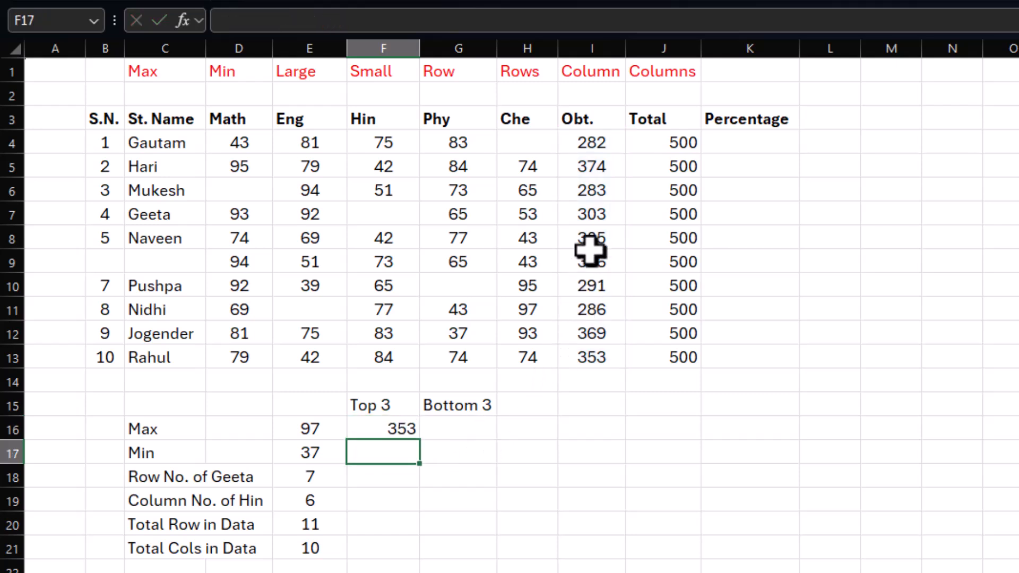
left_click(384, 430)
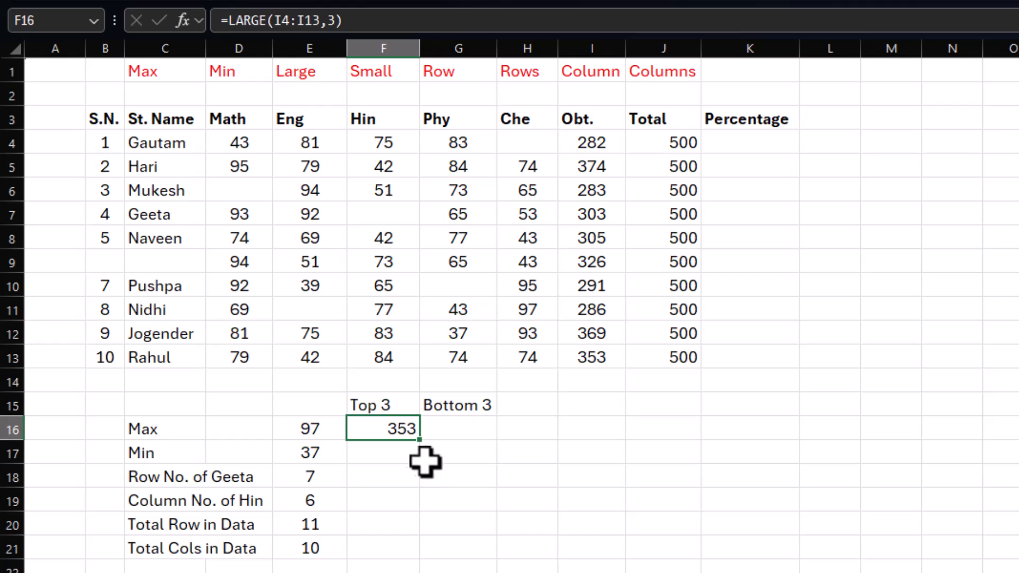
left_click_drag(396, 423, 390, 480)
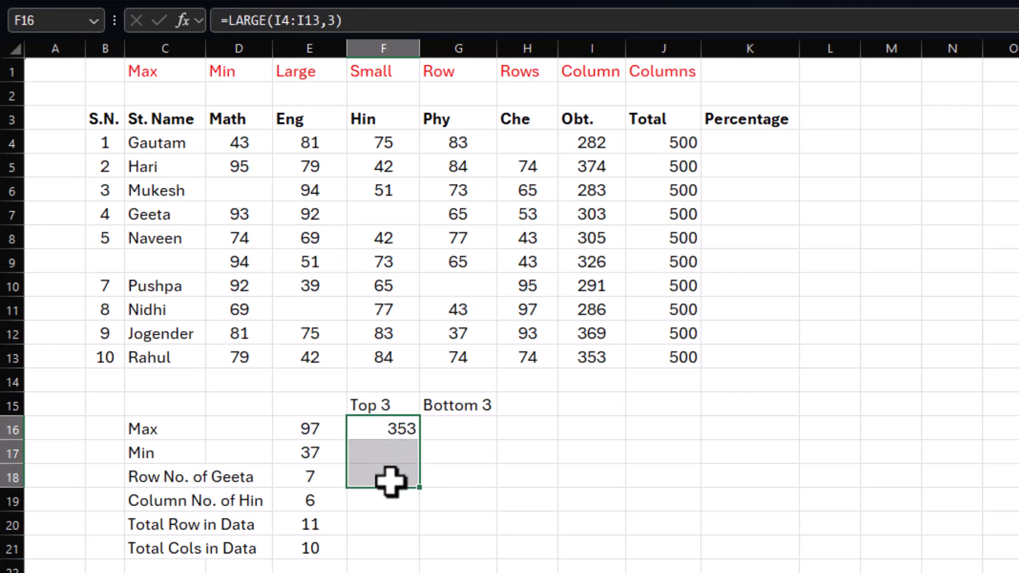
Step: Replace the F16 formula with a LARGE formula using the absolute range $I$4:$I$13 and ROW(A1) as the rank
left_click(380, 433)
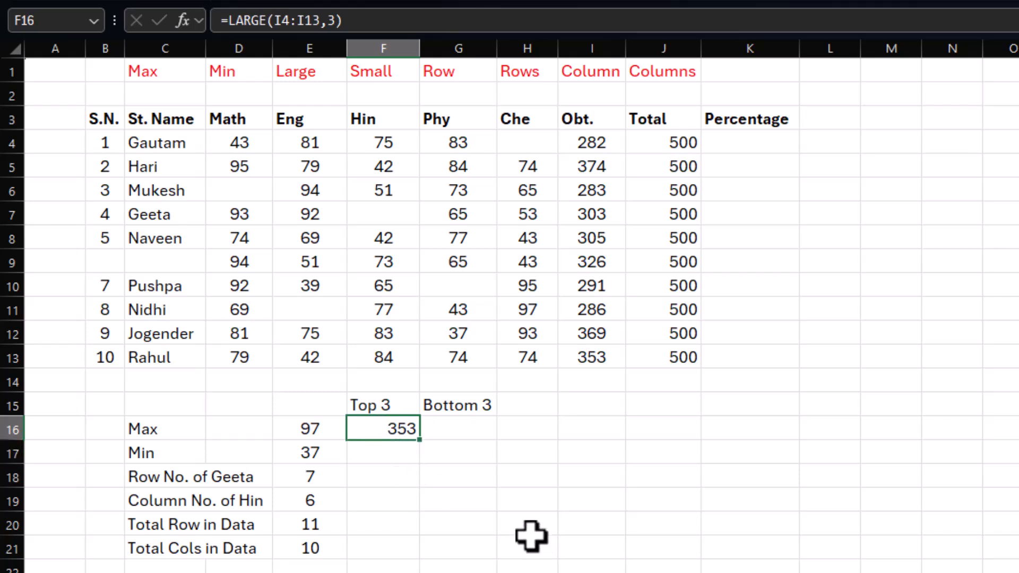
key("Delete")
type("=")
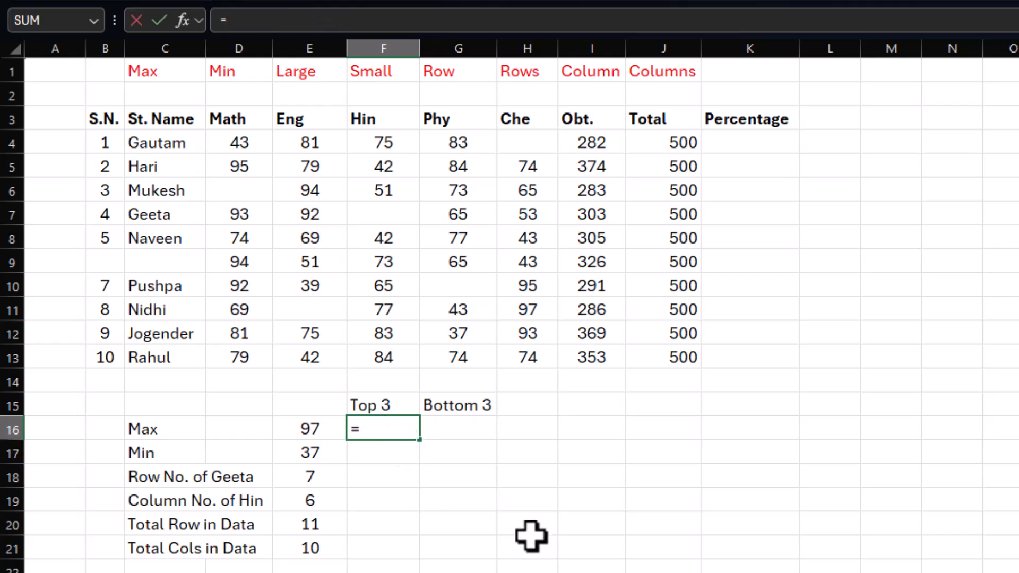
type("large(")
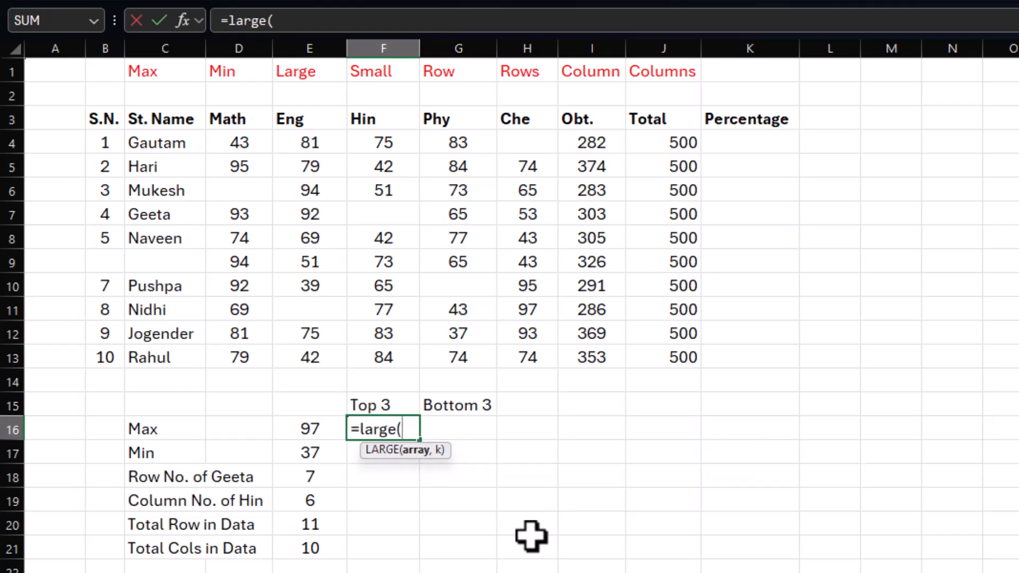
left_click_drag(610, 143, 587, 351)
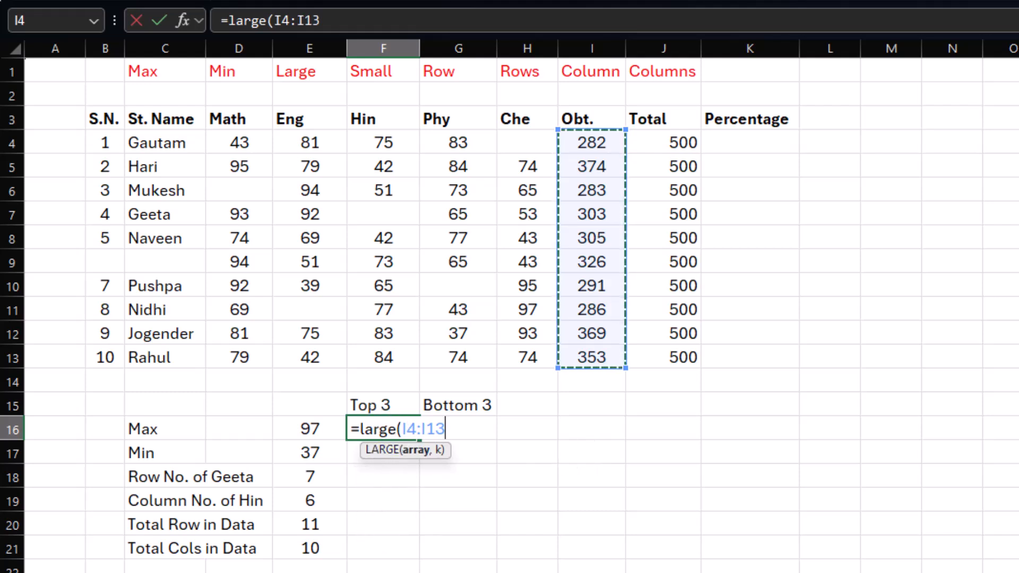
key("F4")
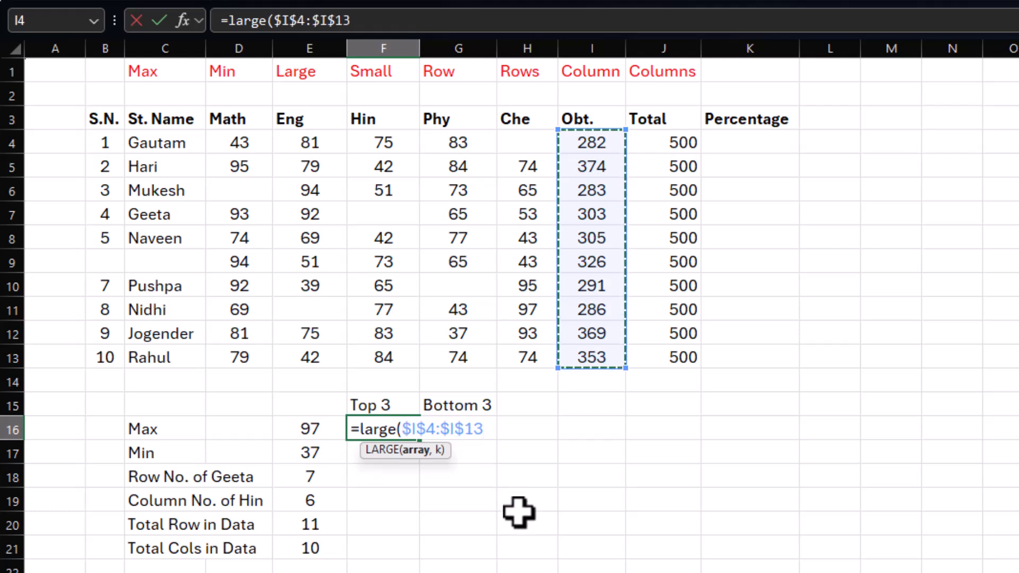
type(",")
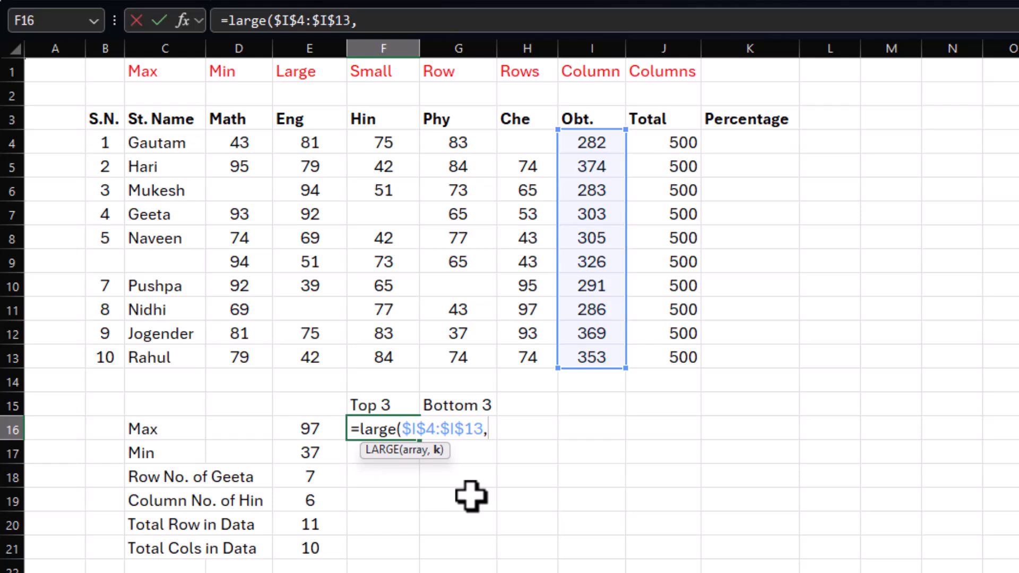
type("row")
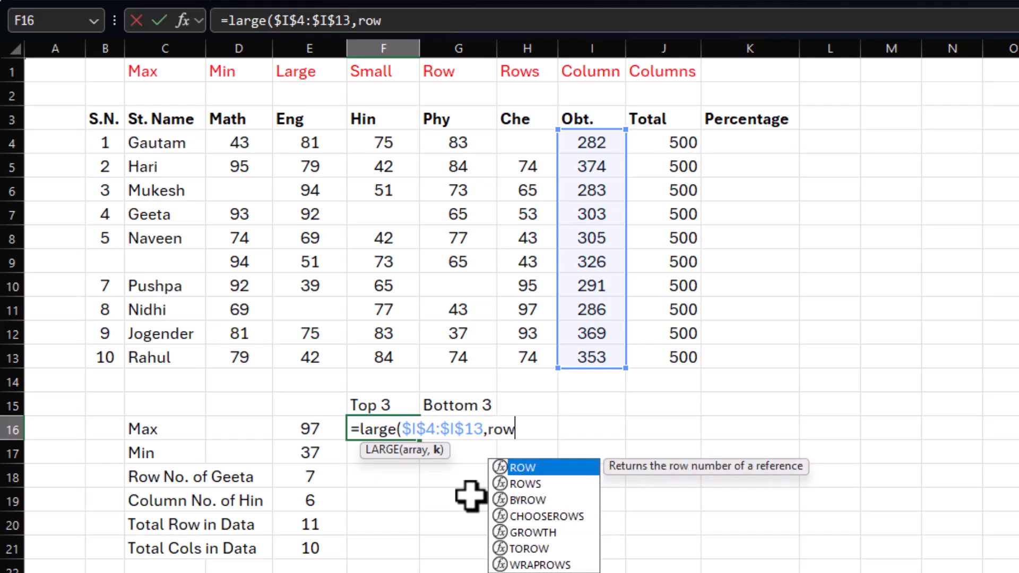
type("(")
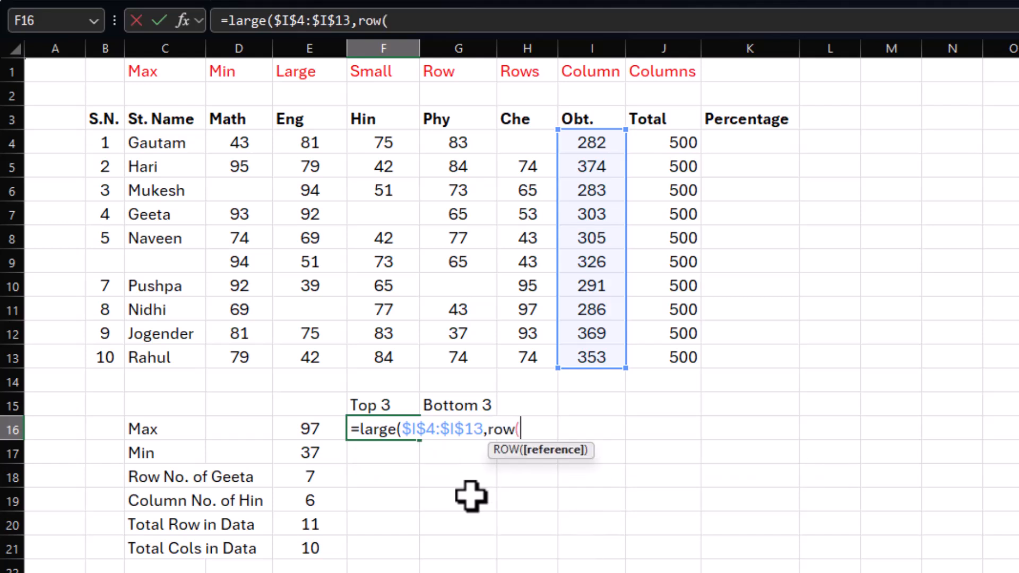
left_click(40, 73)
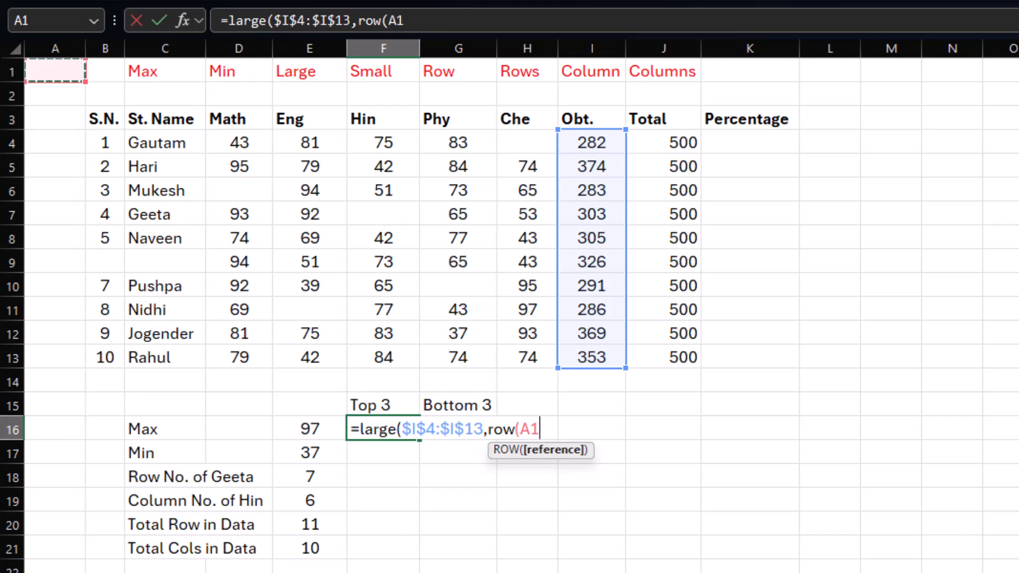
Step: Complete the F16 formula as =LARGE($I$4:$I$13,ROW(A1)) and fill it down through F21
type(")")
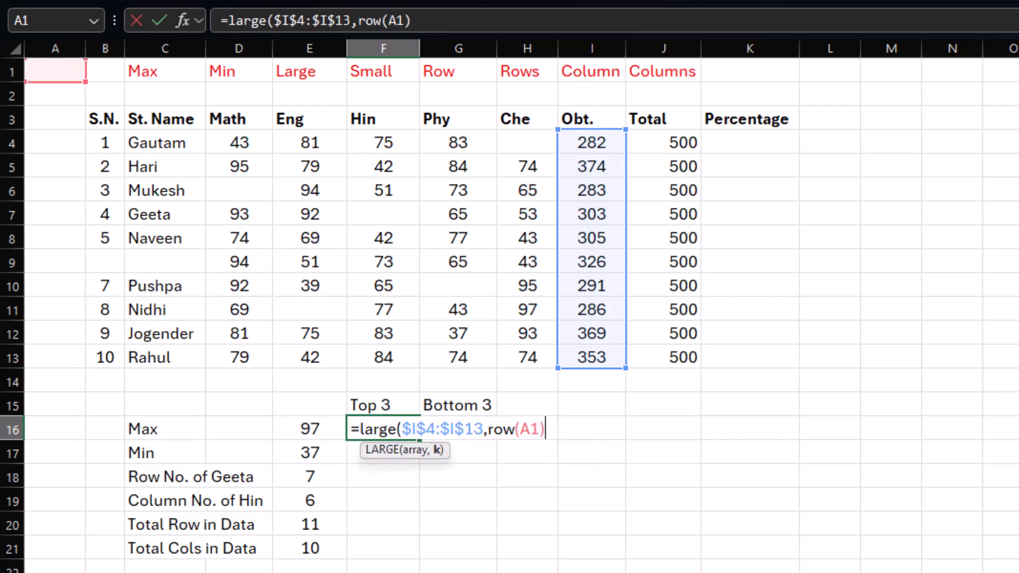
type(")")
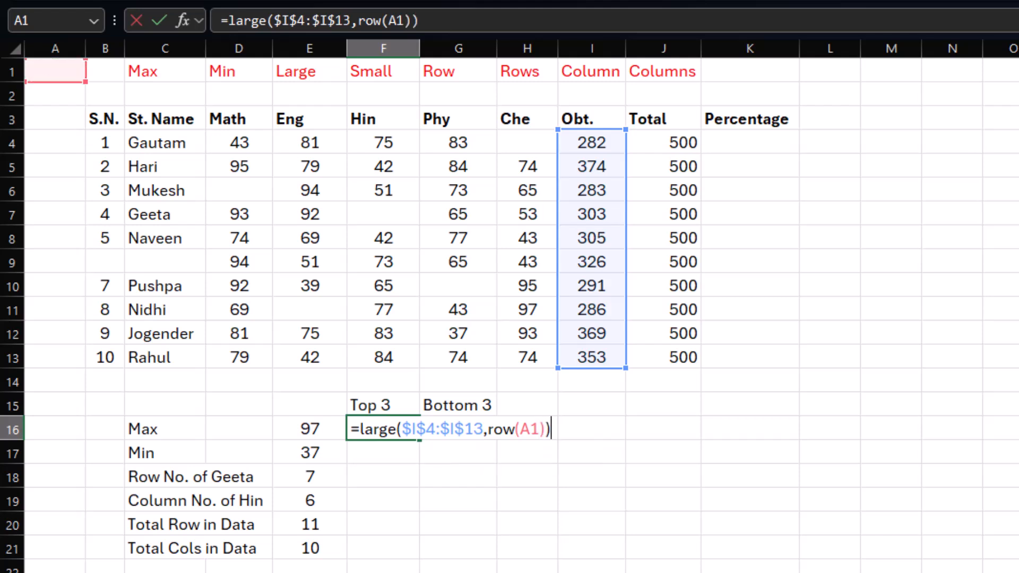
key("Return")
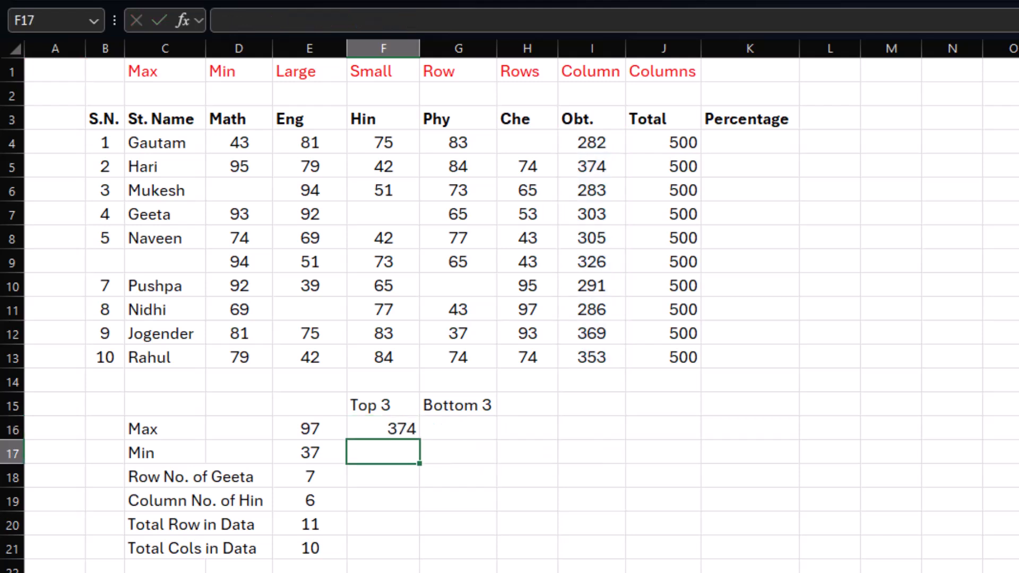
left_click(380, 425)
left_click_drag(422, 442, 421, 481)
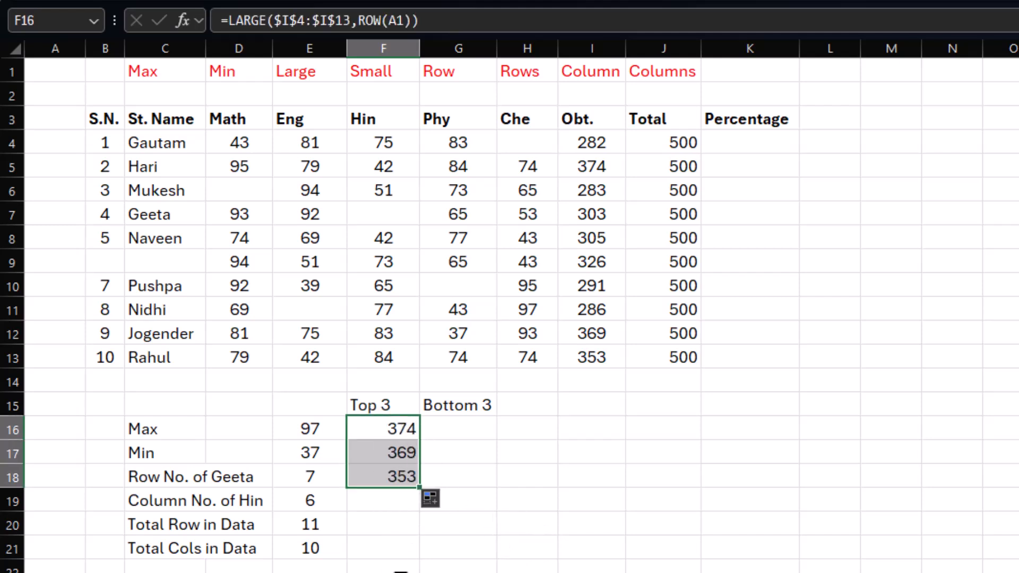
left_click_drag(424, 489, 420, 560)
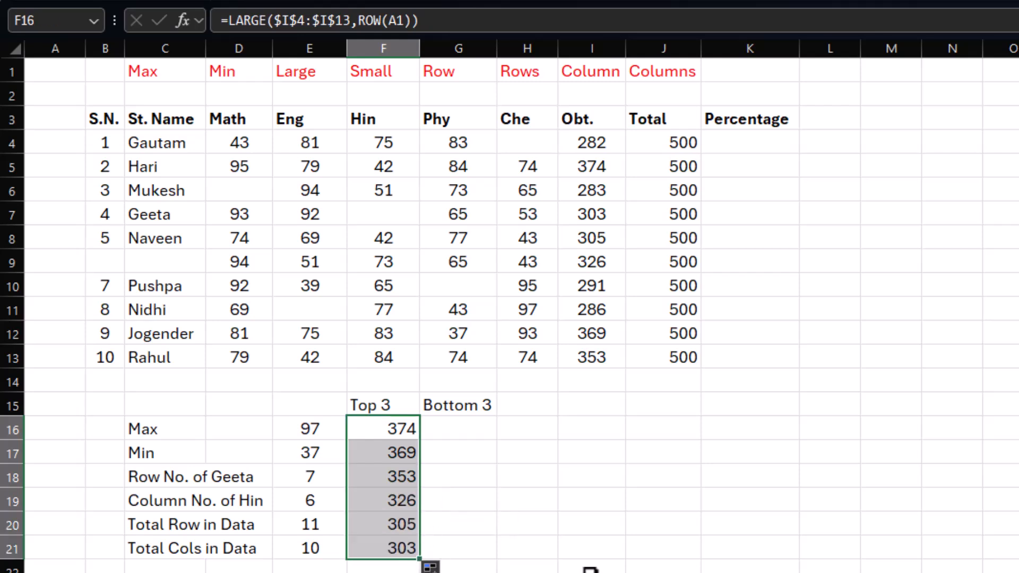
Step: Check how the ROW reference changes in the LARGE formulas copied down F16:F21
left_click(590, 568)
left_click(393, 496)
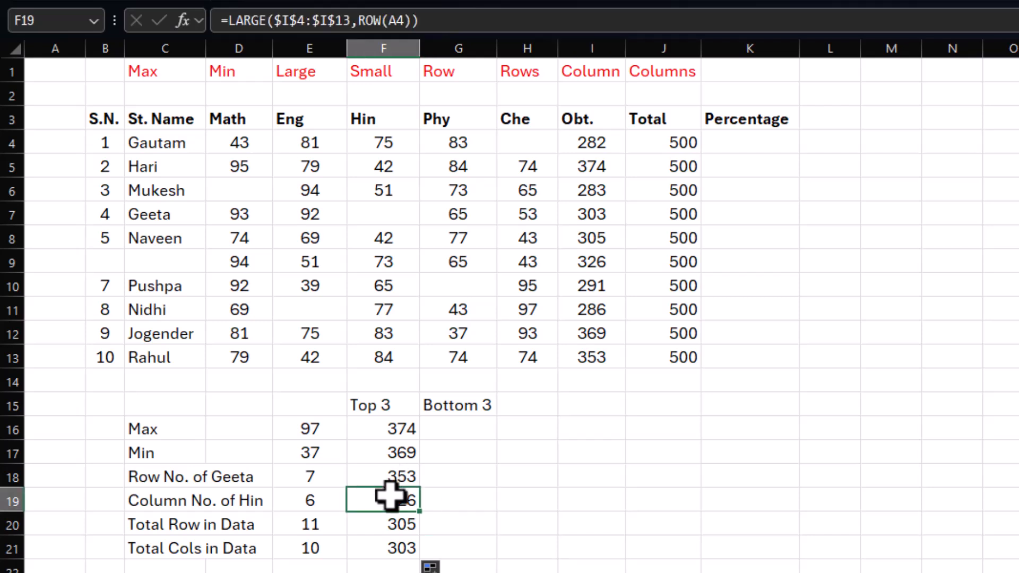
left_click(396, 527)
left_click(413, 551)
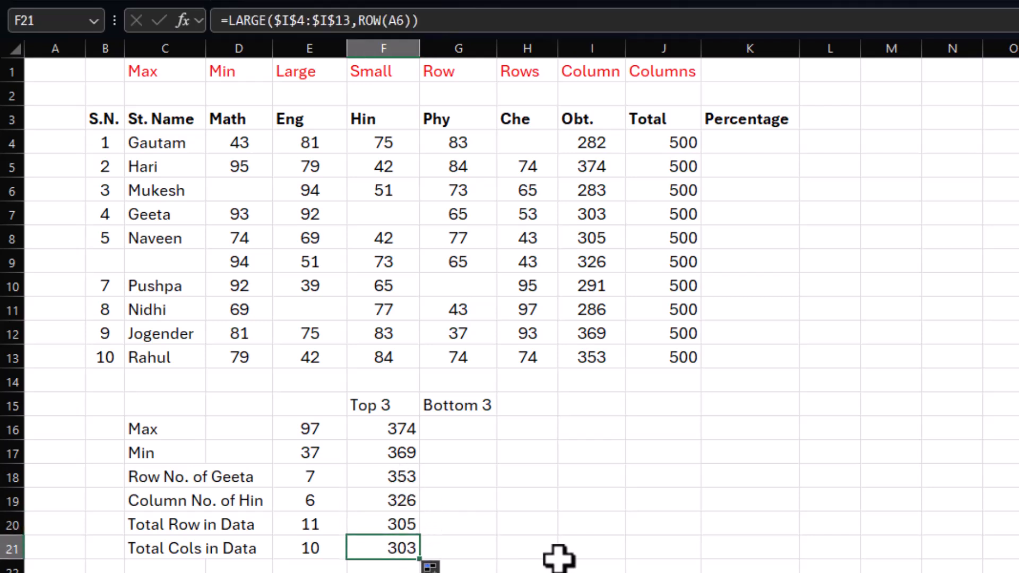
left_click_drag(375, 429, 369, 547)
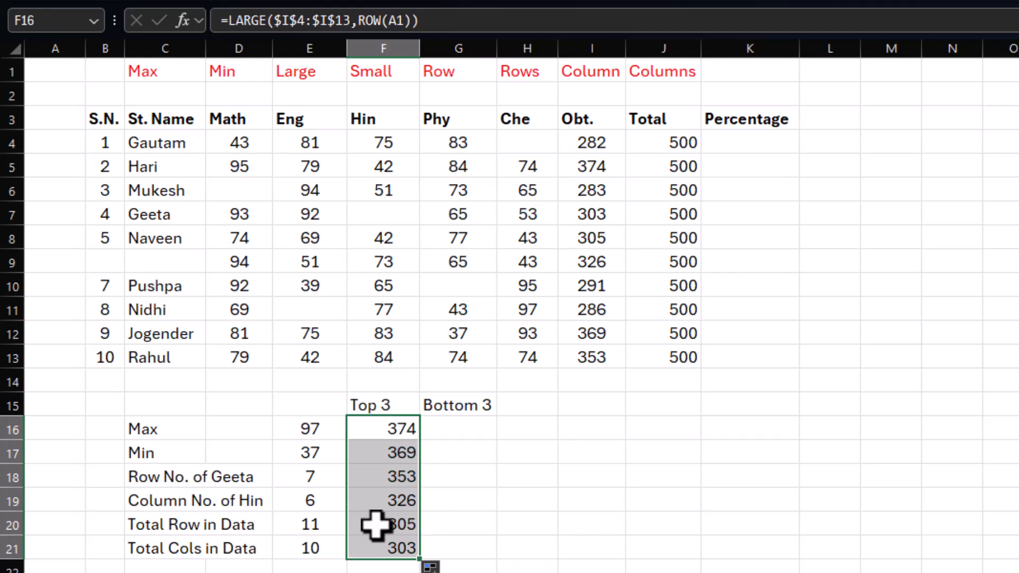
left_click(368, 429)
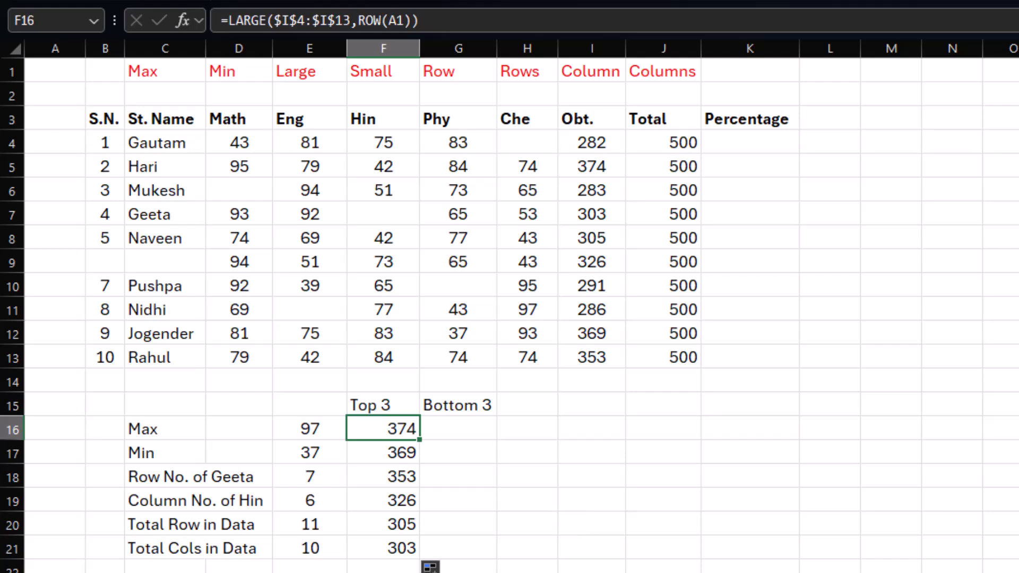
Step: Look through the function groups on the function list sheet and return to the student marks sheet
key("ctrl+Page_Up")
scroll(292, 563, "down", 6)
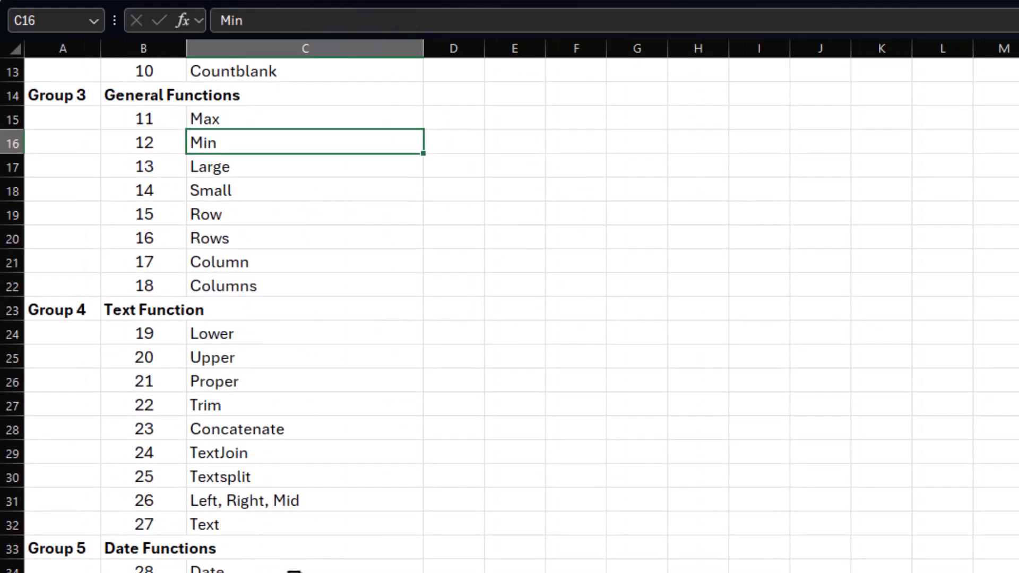
scroll(196, 524, "down", 6)
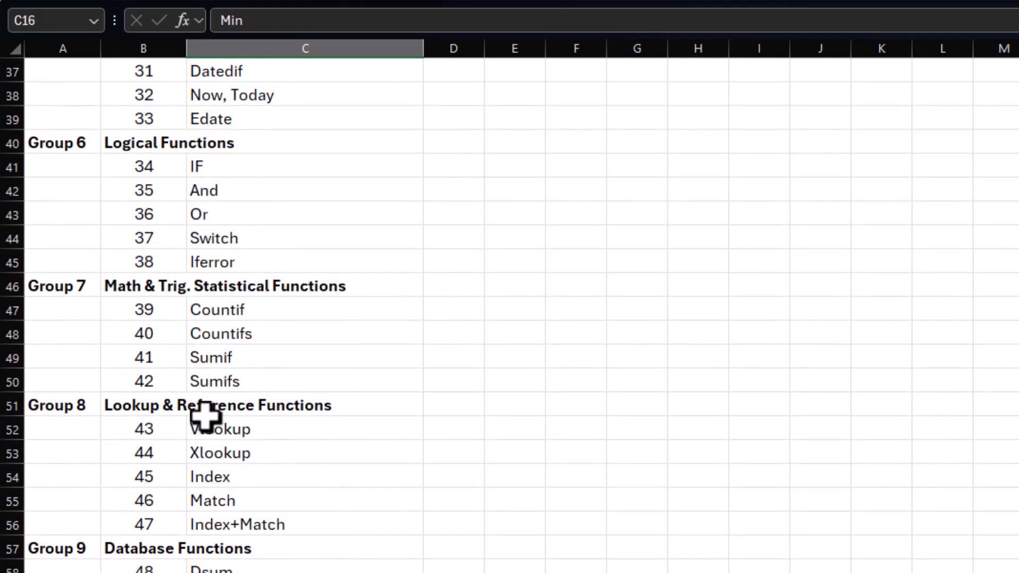
scroll(334, 569, "up", 7)
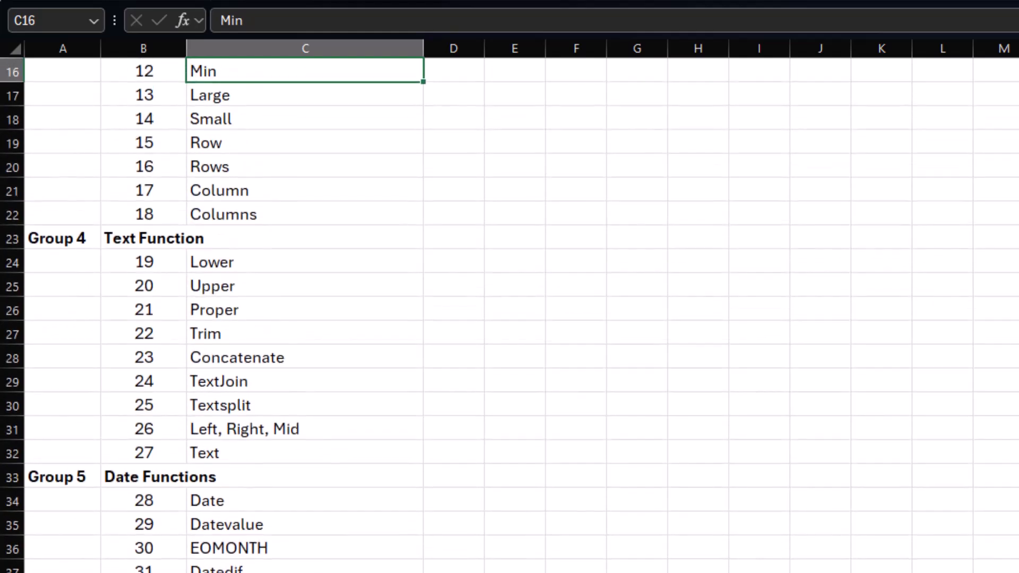
left_click(552, 572)
left_click(512, 572)
Step: Enter =SMALL($I$4:$I$13,ROW(A1)) in G16 under Bottom 3 to return the lowest obtained marks
left_click(465, 429)
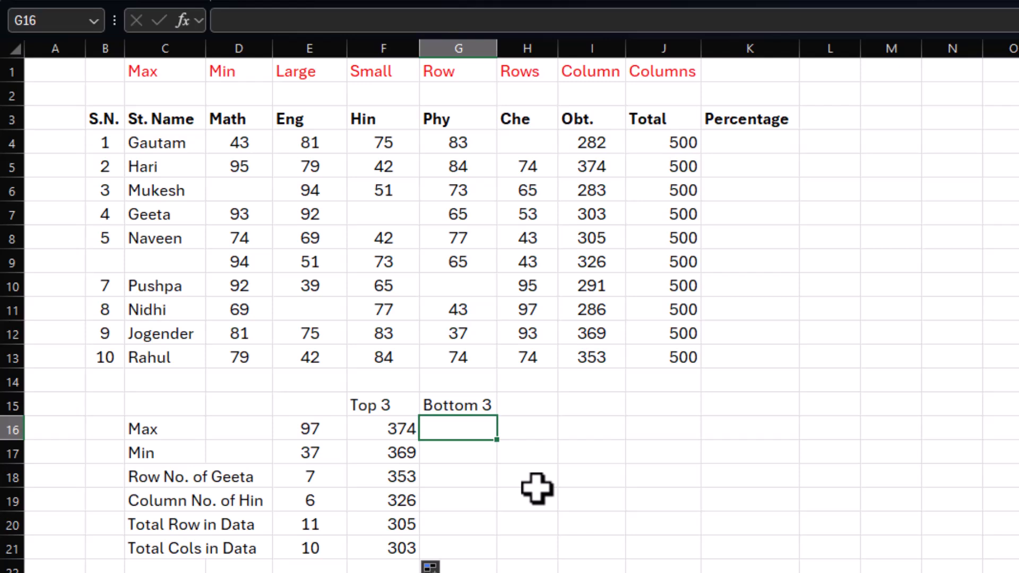
type("=smal")
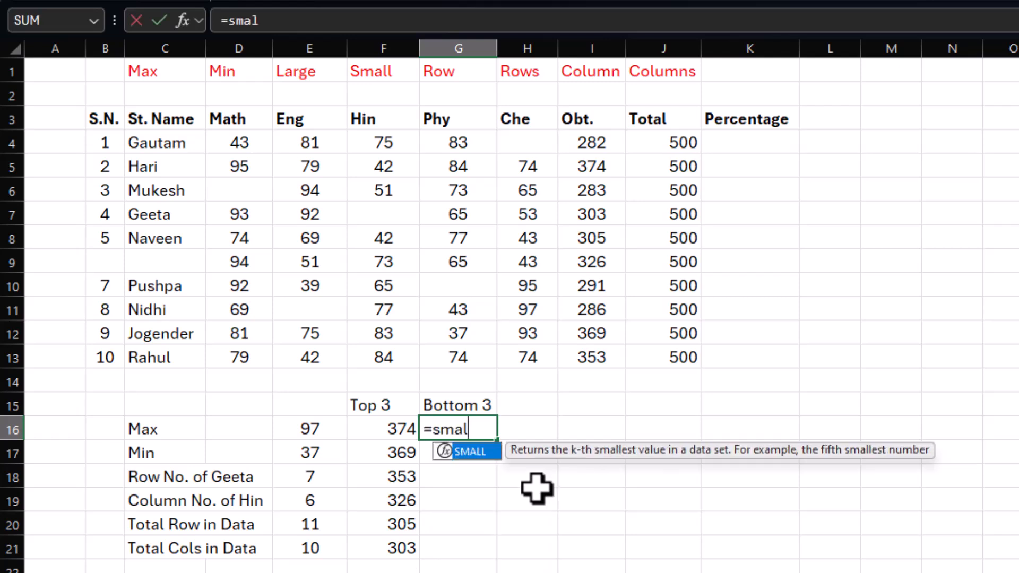
type("l(")
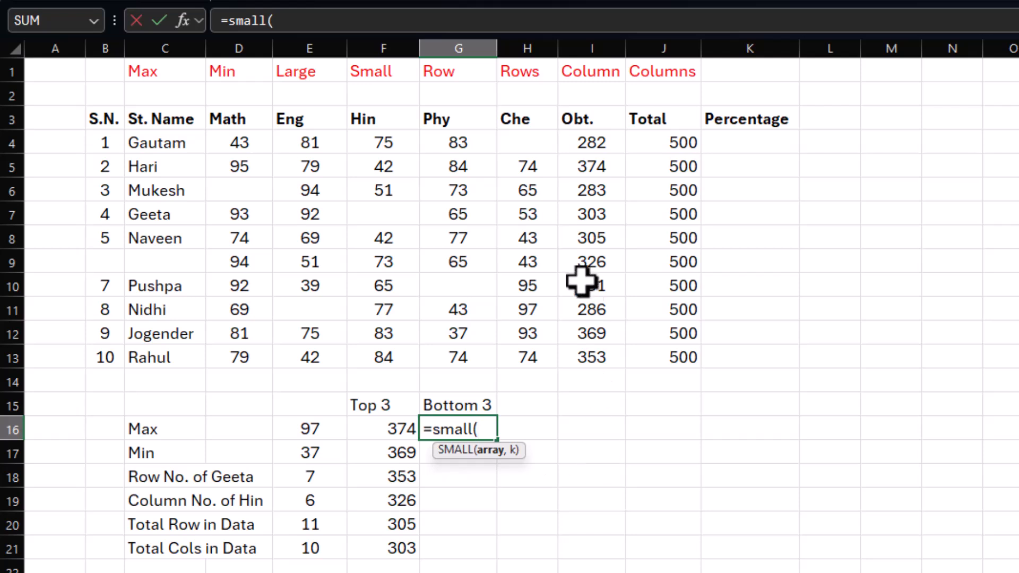
left_click_drag(581, 148, 591, 348)
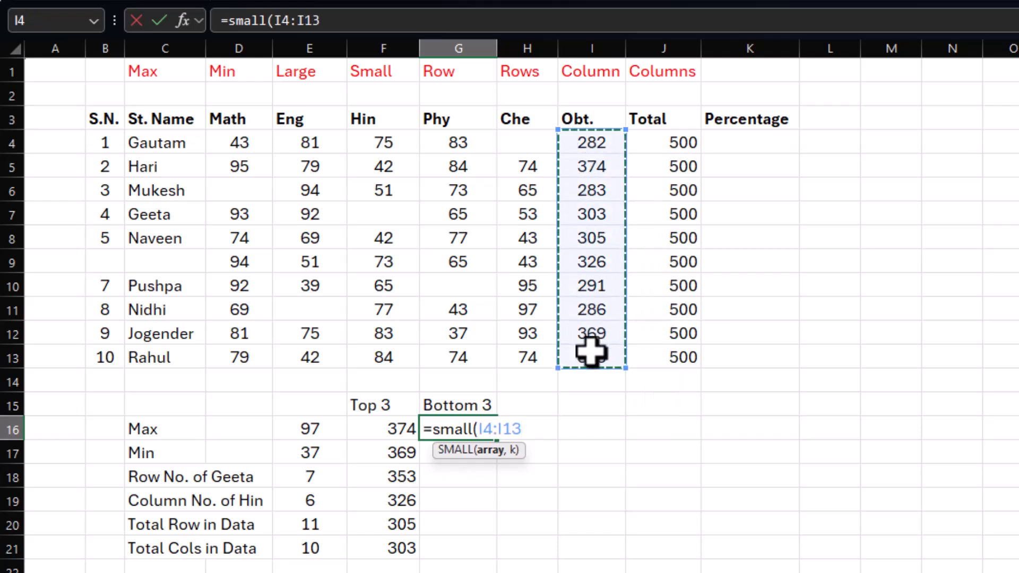
key("F4")
type(",")
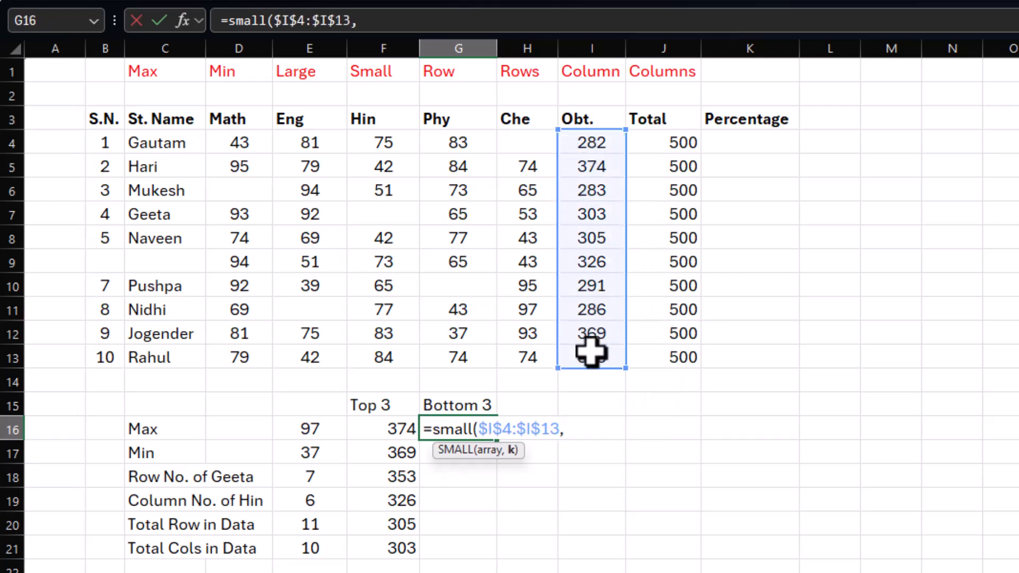
type("row(")
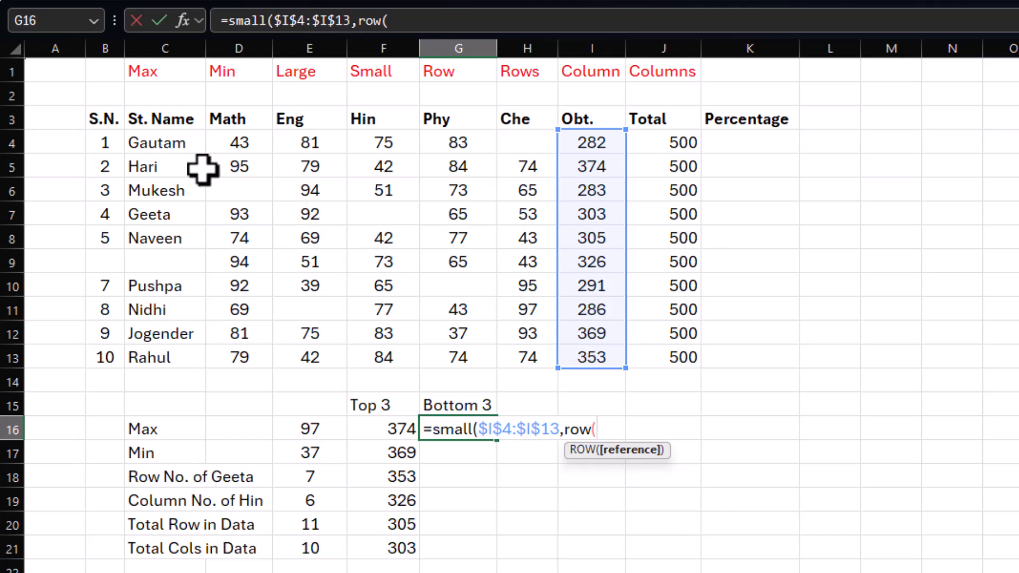
left_click(56, 73)
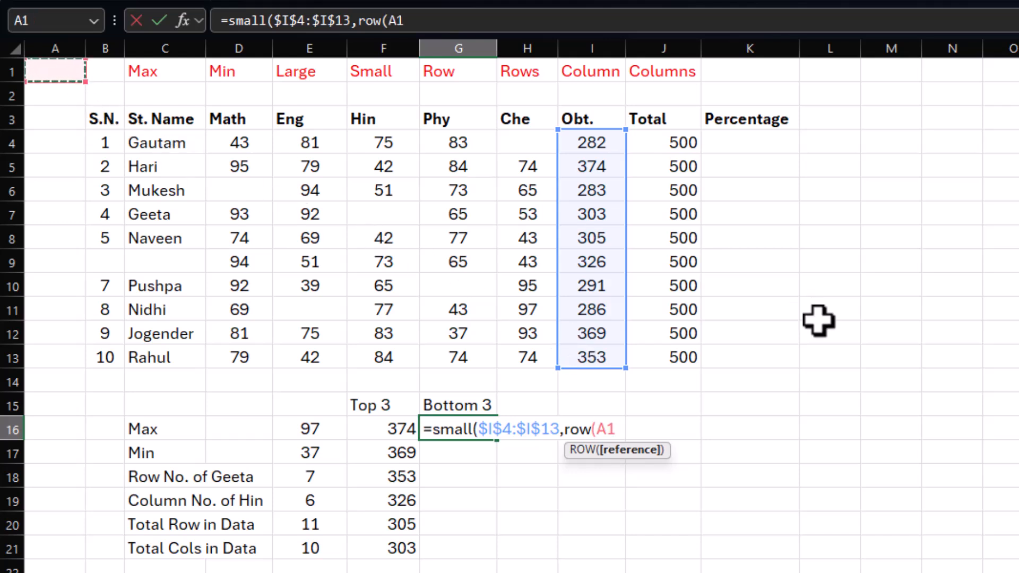
type("))")
key("Return")
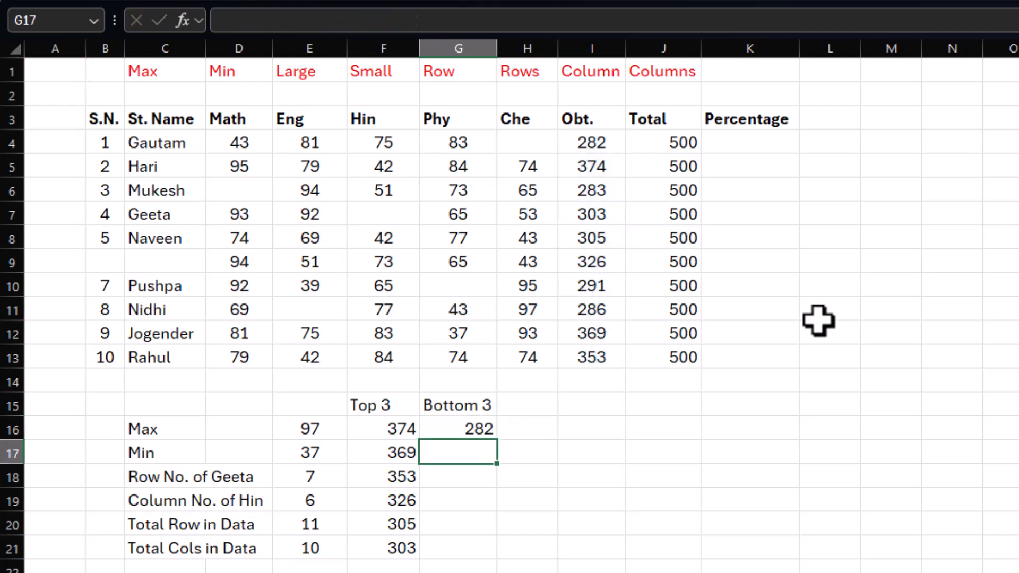
Step: Fill the G16 SMALL formula down through G21 and check the copied formulas
left_click(457, 429)
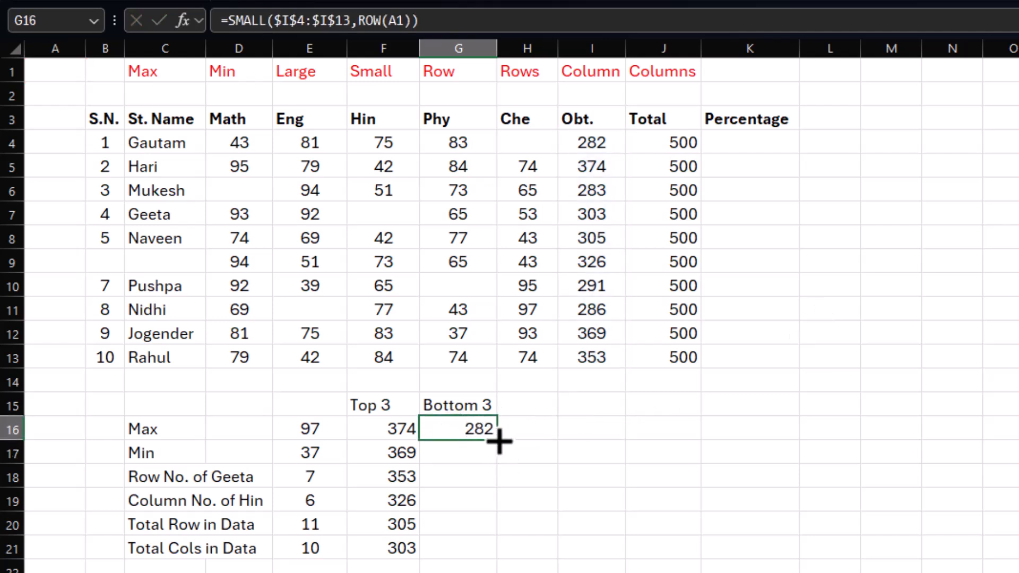
left_click_drag(498, 442, 488, 554)
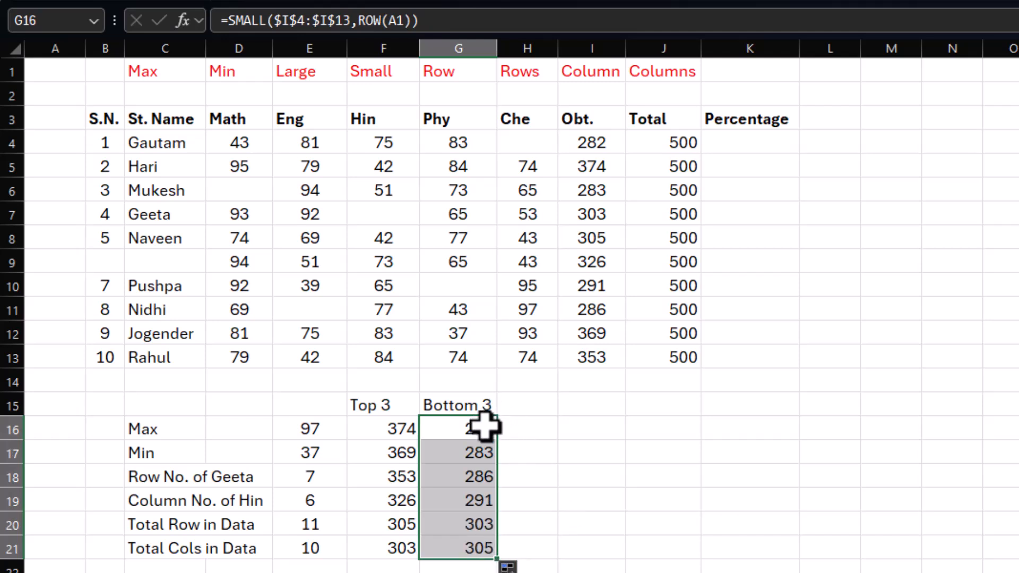
left_click(500, 454)
left_click(466, 452)
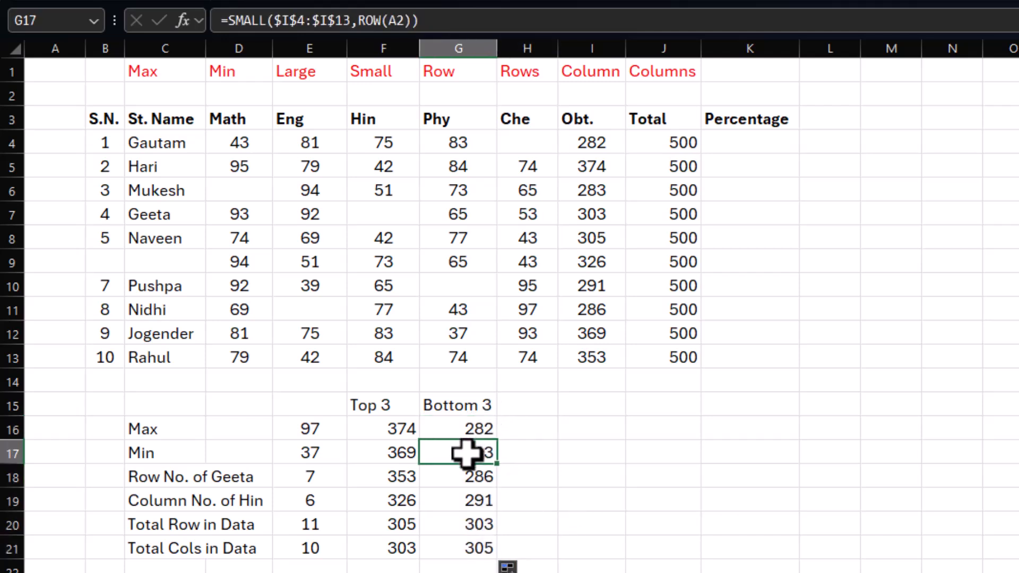
left_click(467, 477)
left_click(468, 499)
left_click(467, 524)
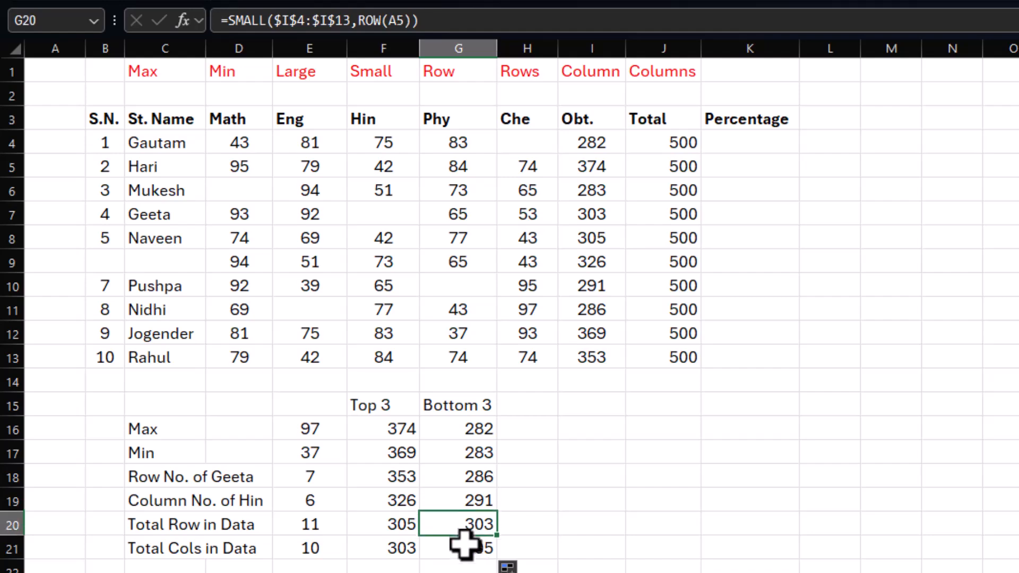
left_click(467, 549)
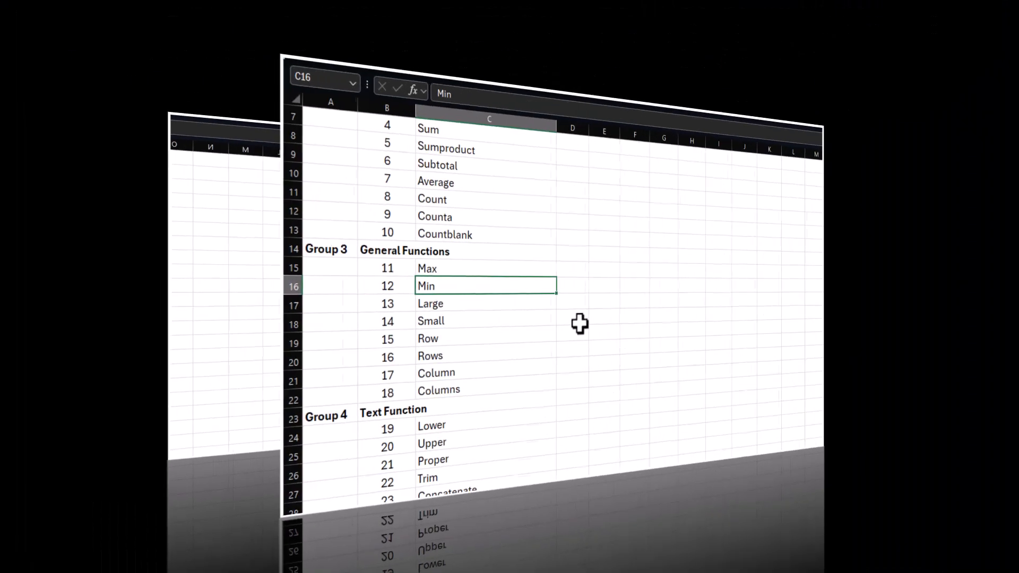
Step: Review the Group 4 text functions in the function list and the matching headings B1:J1 on the text functions sheet
scroll(467, 343, "down", 1)
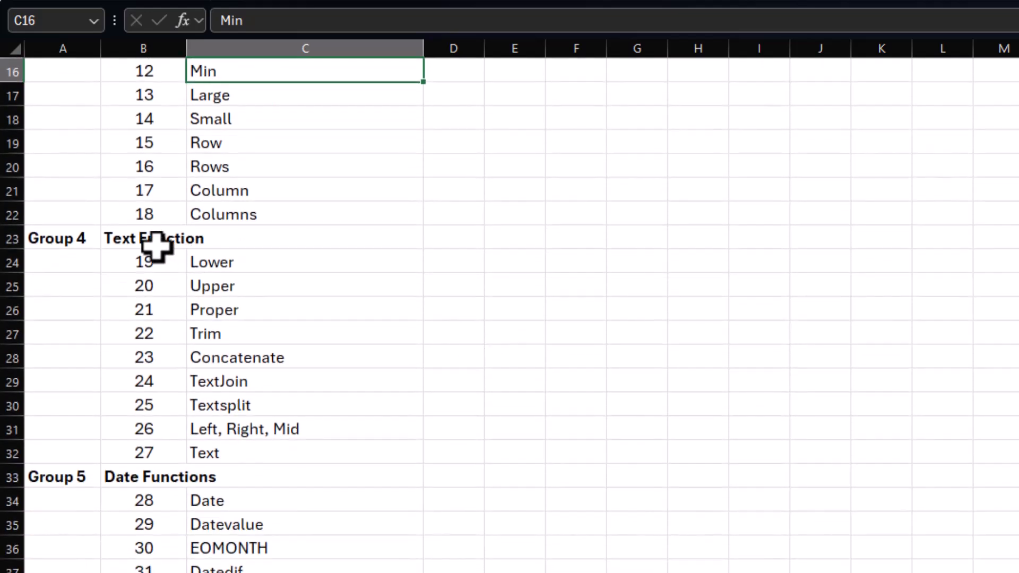
left_click_drag(69, 238, 237, 451)
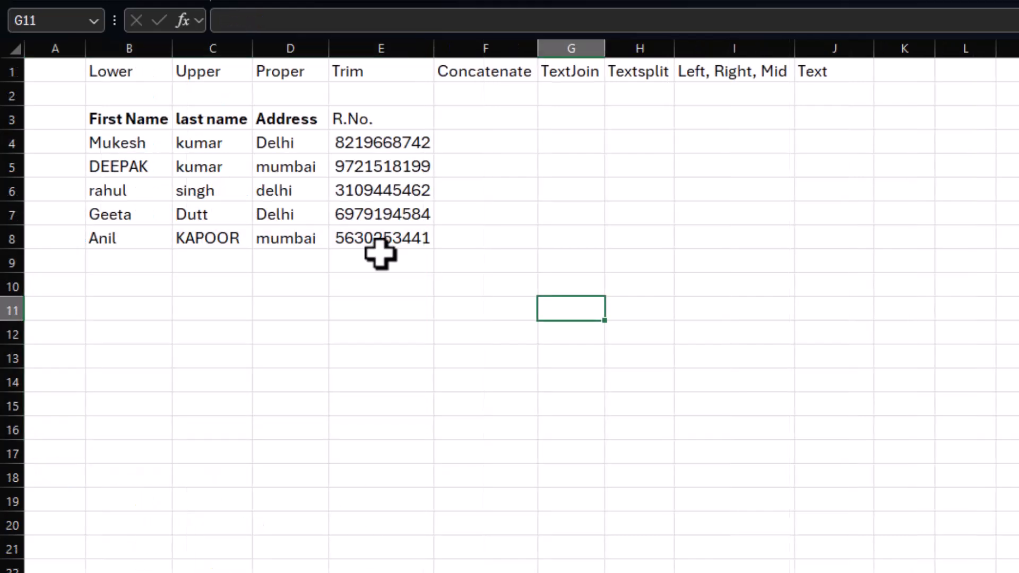
left_click_drag(150, 68, 830, 69)
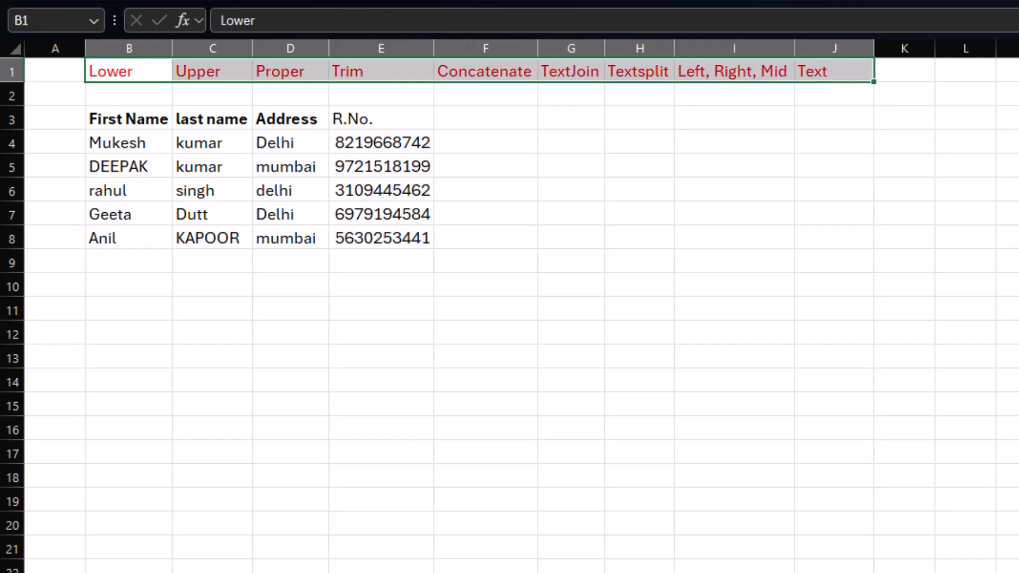
left_click(525, 159)
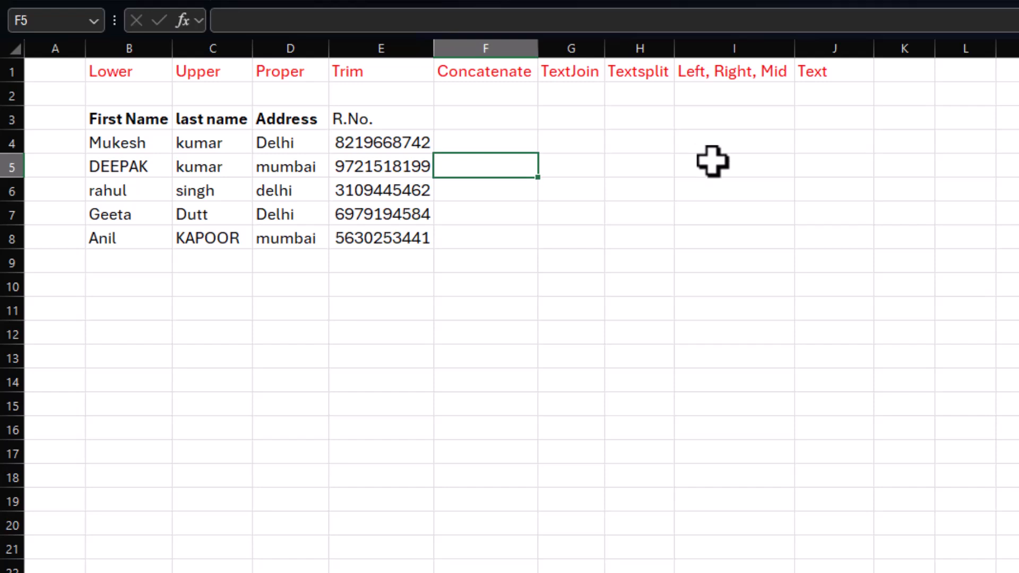
left_click(149, 77)
left_click(281, 74)
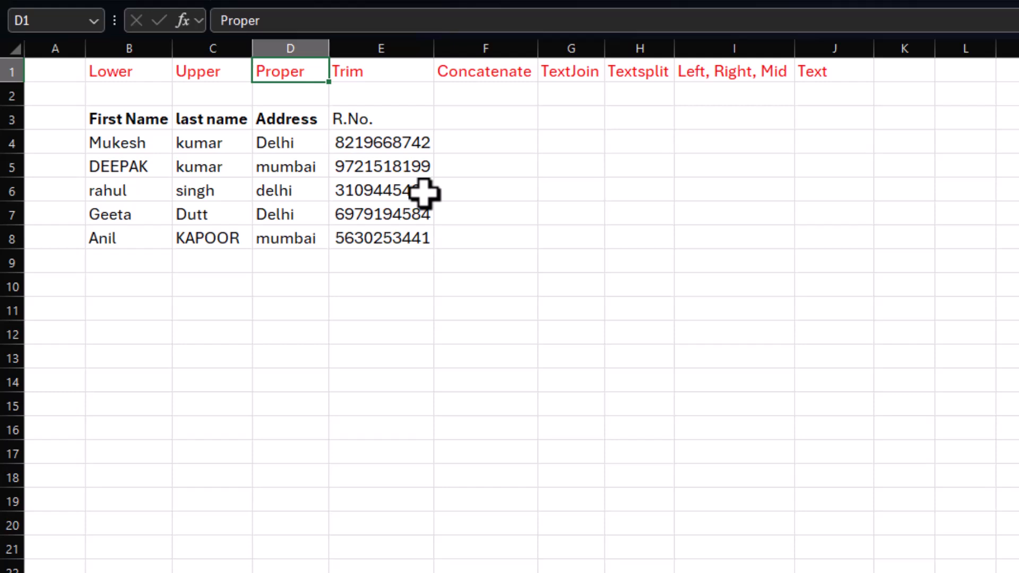
Step: Examine the letter case of the first names in B4:B8 and select F4 beside the table
left_click(111, 144)
left_click(145, 169)
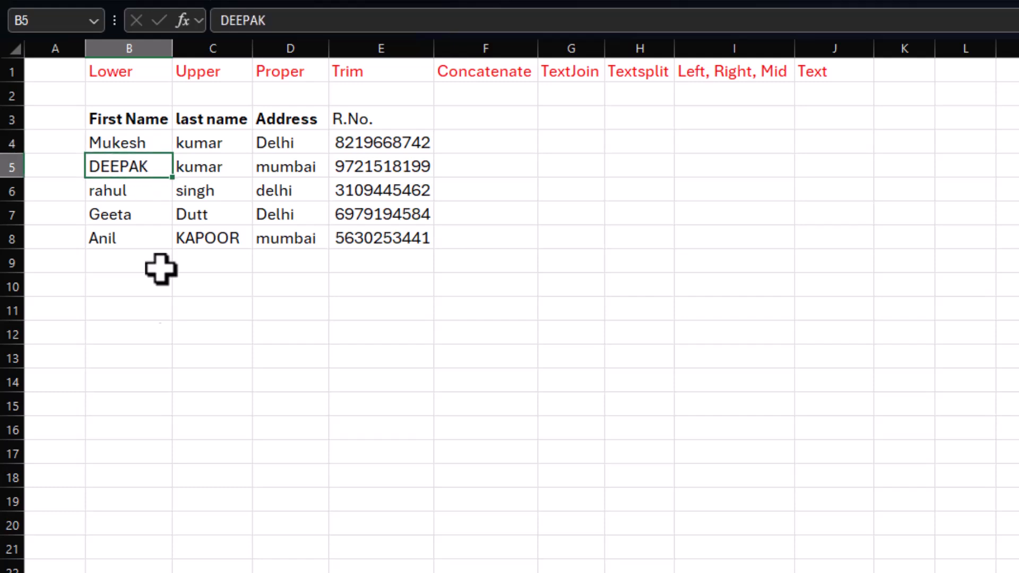
left_click(142, 192)
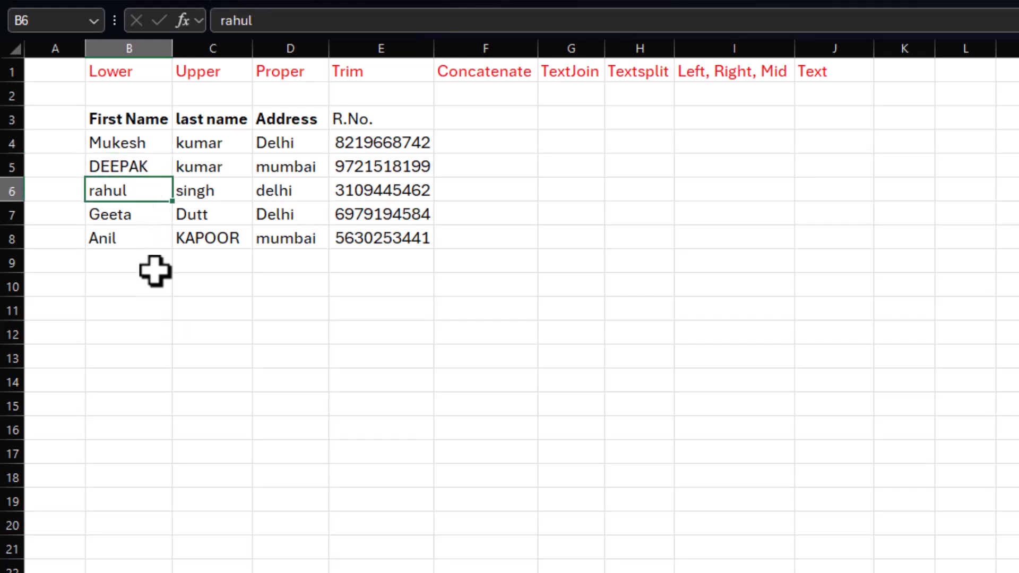
left_click(144, 216)
left_click(145, 238)
left_click_drag(137, 148, 137, 227)
left_click_drag(136, 141, 143, 310)
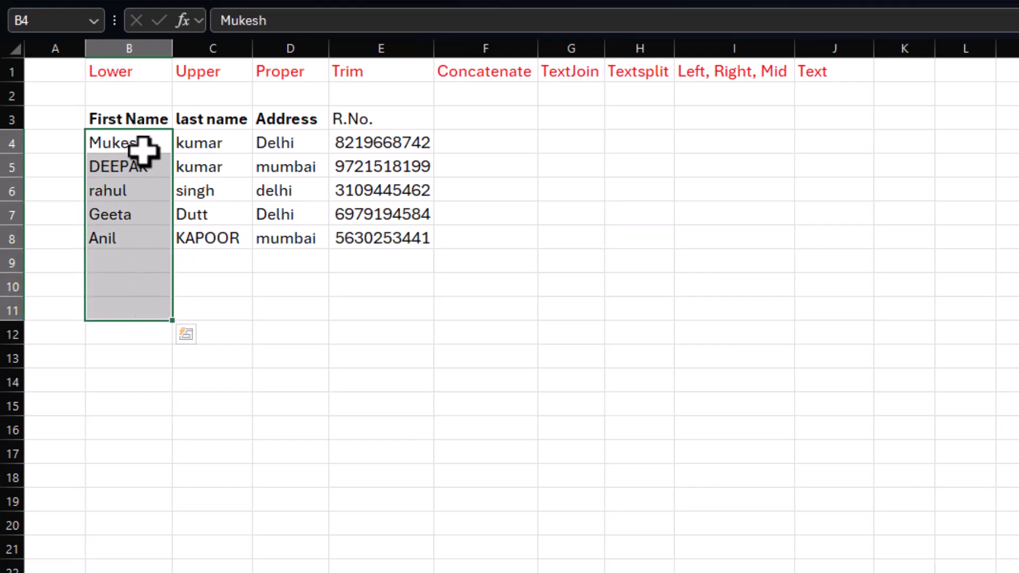
left_click(143, 146)
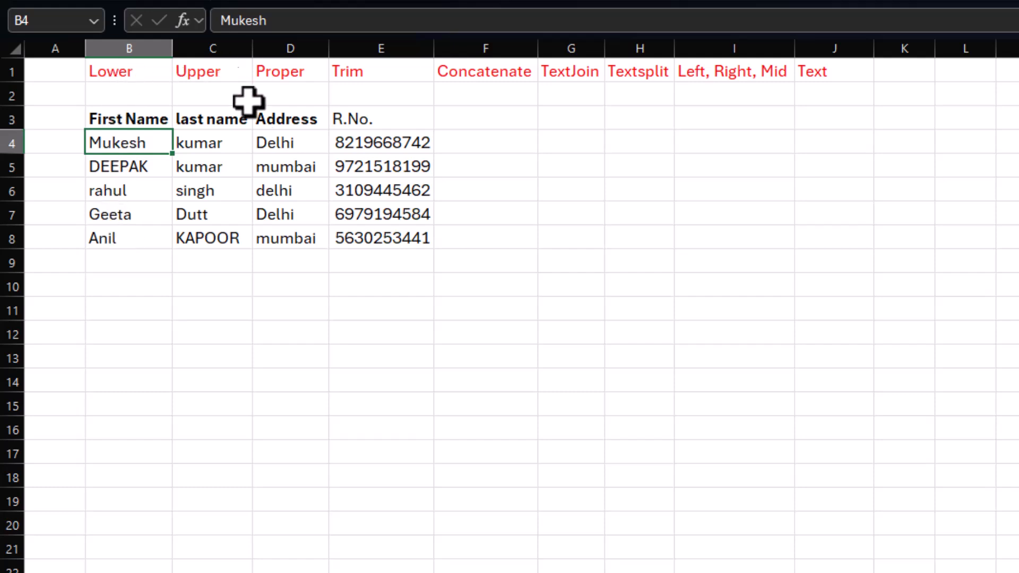
left_click(479, 142)
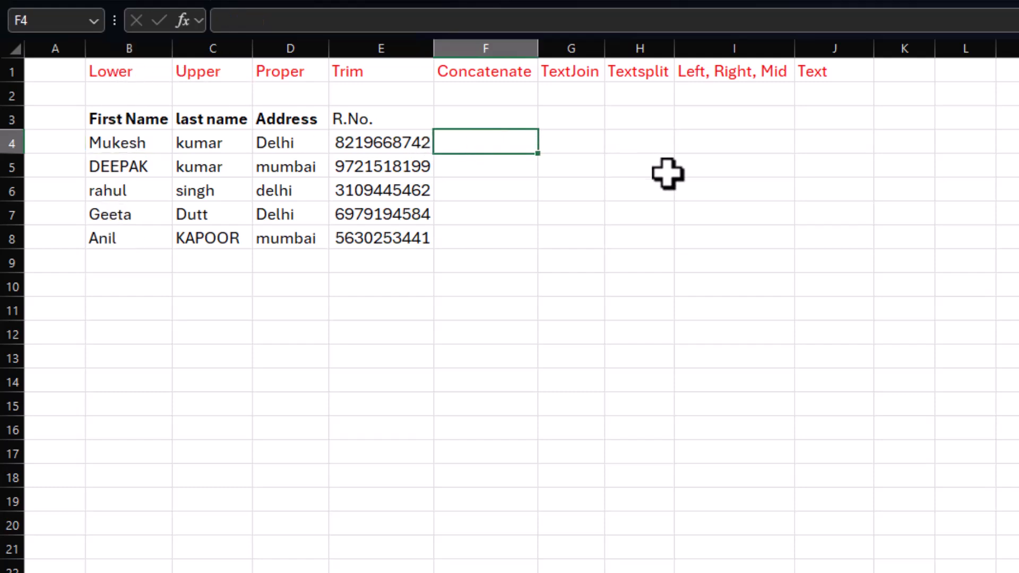
Step: Enter =UPPER(B4) in F4 and fill the formula down through F8 to capitalise the first names
type("=")
type("upper(")
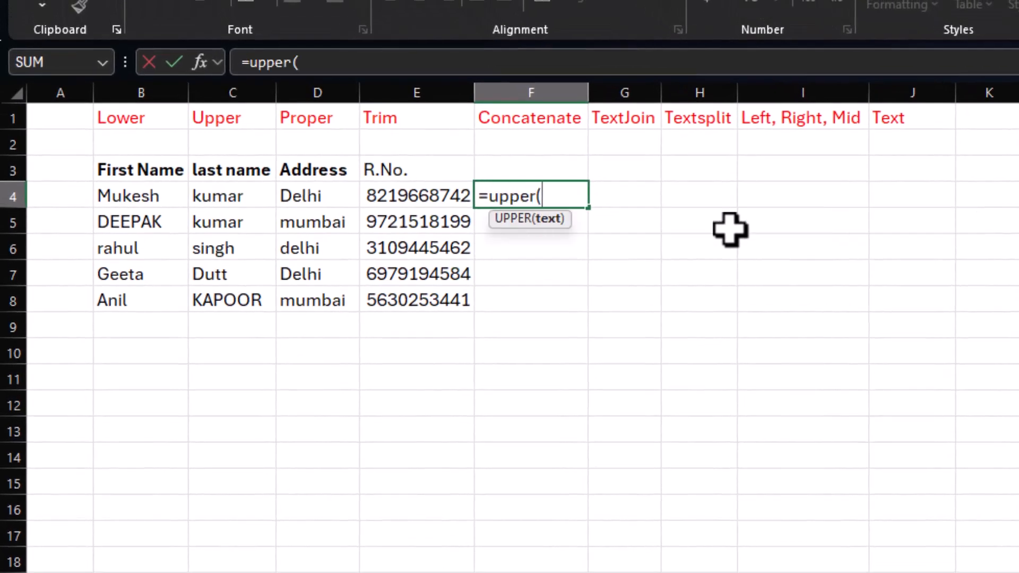
left_click(126, 198)
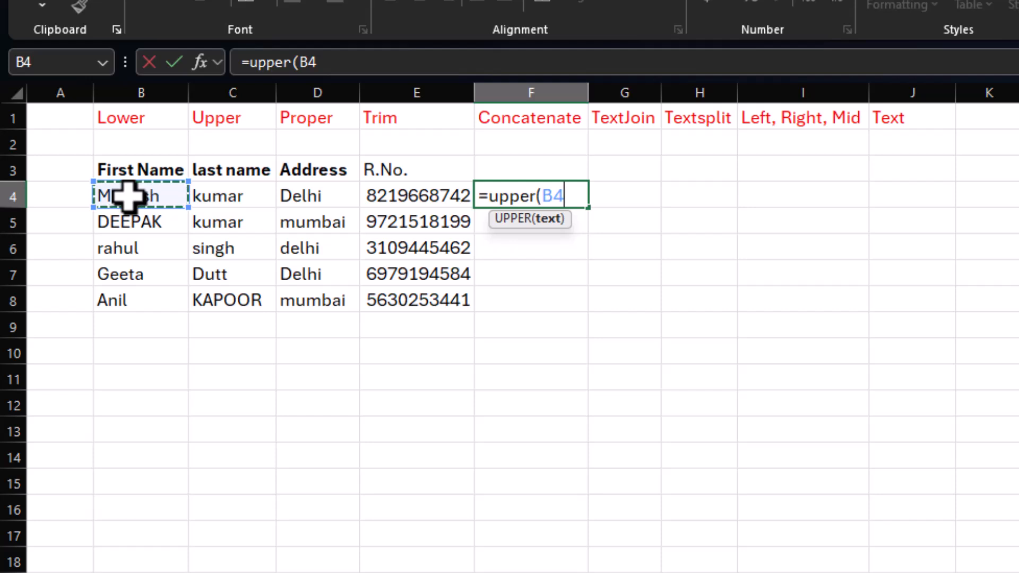
key("Return")
left_click(512, 197)
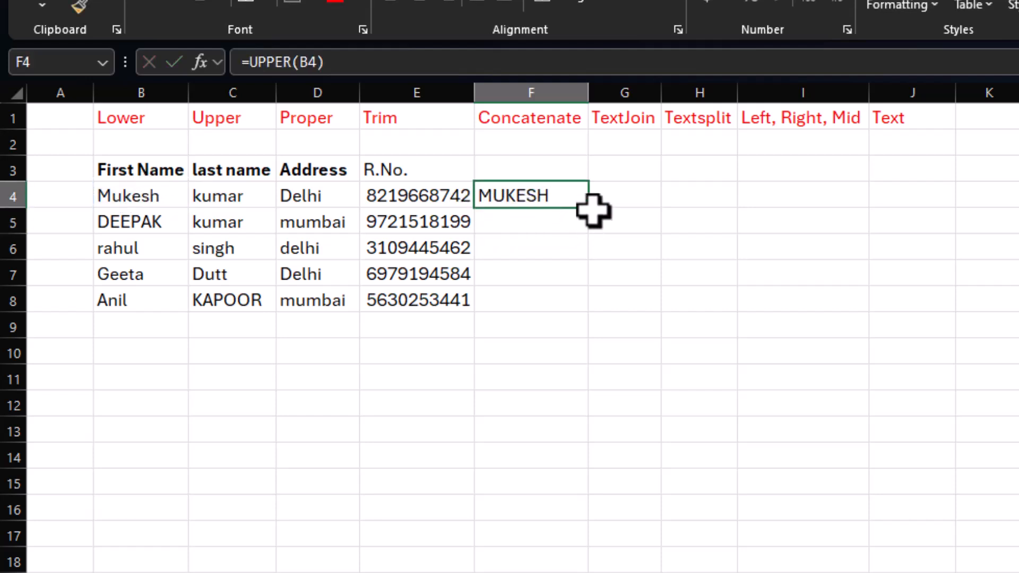
left_click_drag(589, 207, 591, 309)
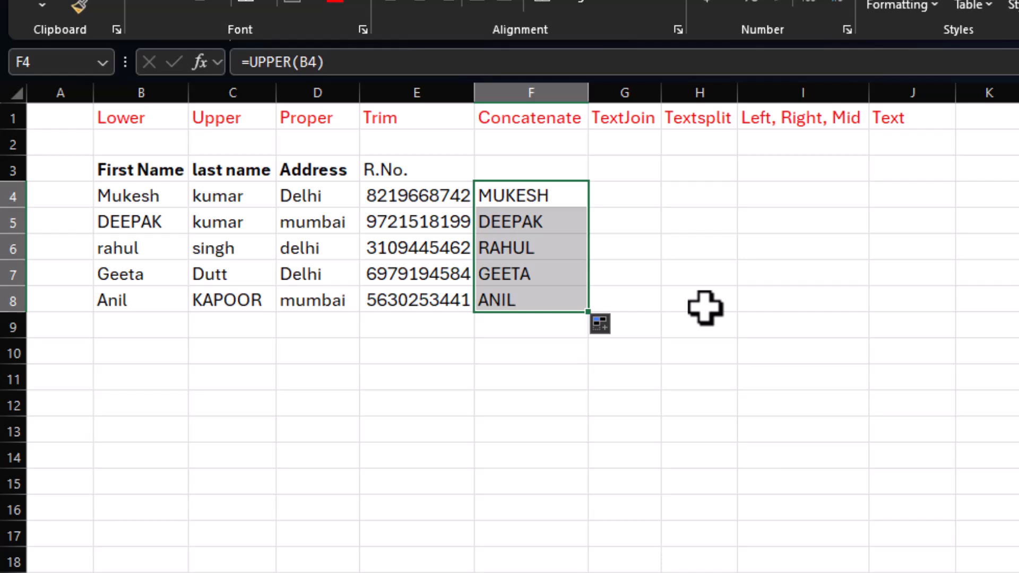
Step: Copy F4:F8 and paste it as values only over the first names in B4:B8
key("ctrl+c")
left_click(144, 194)
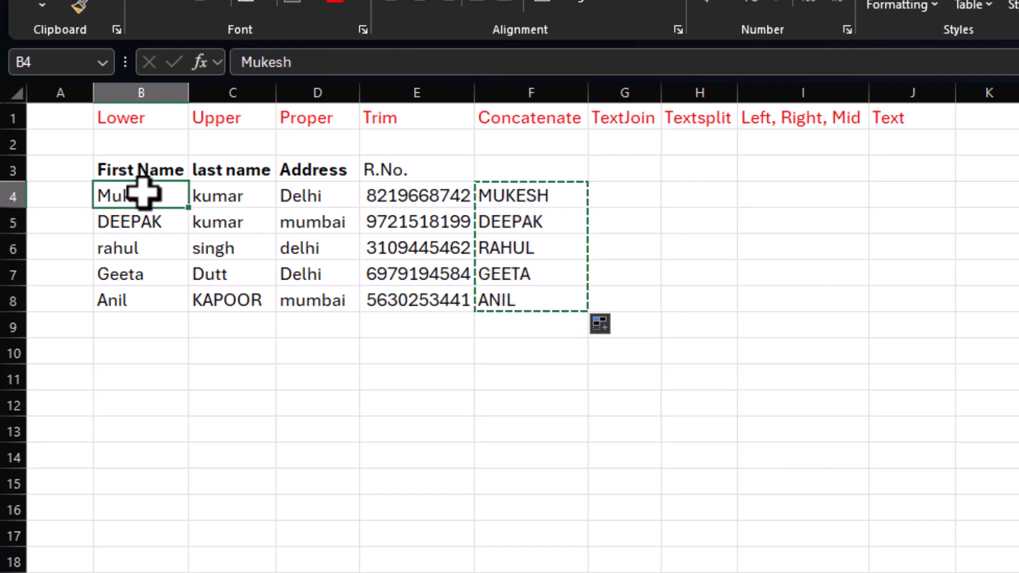
right_click(145, 195)
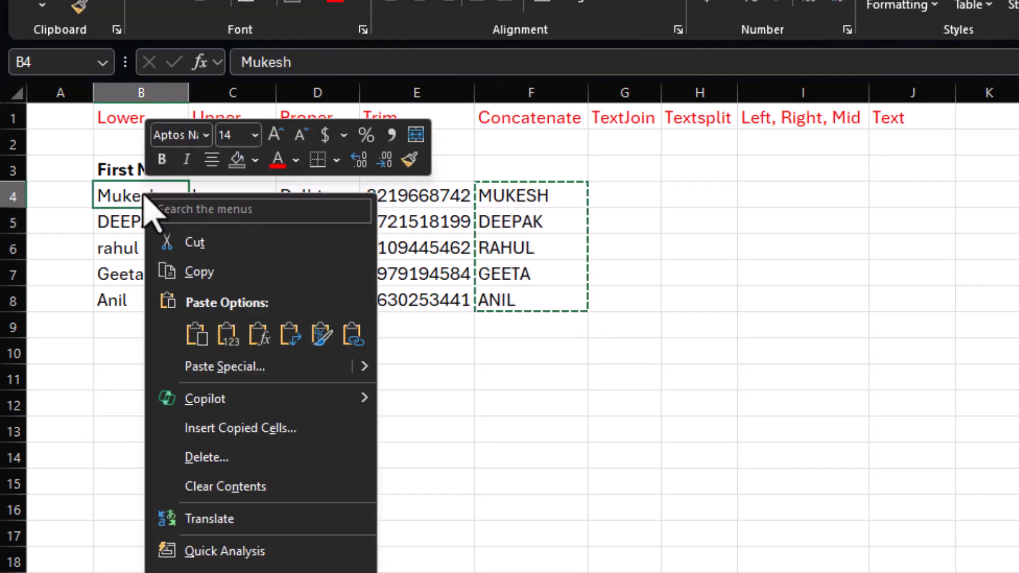
left_click(227, 367)
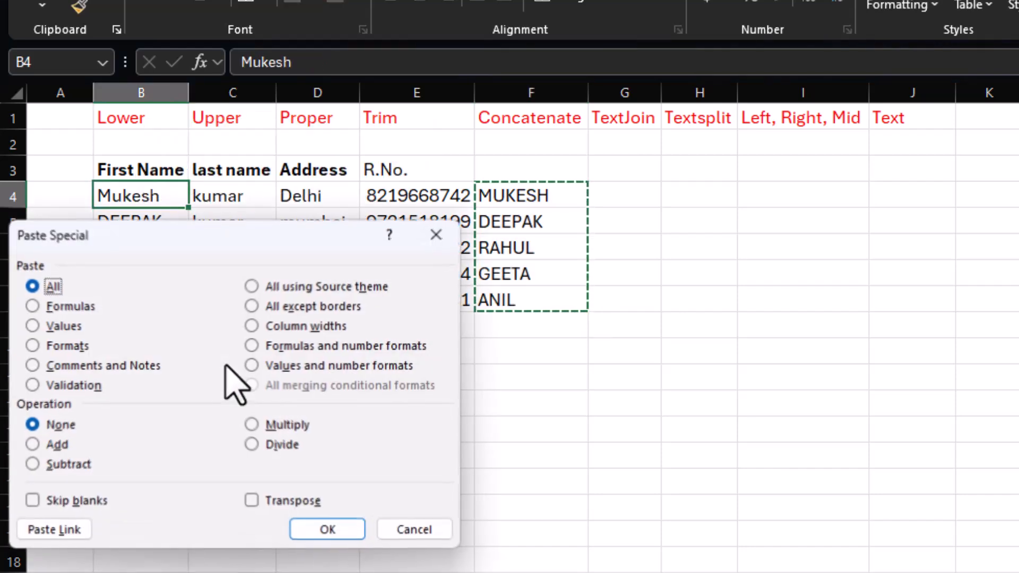
left_click(64, 325)
left_click(315, 531)
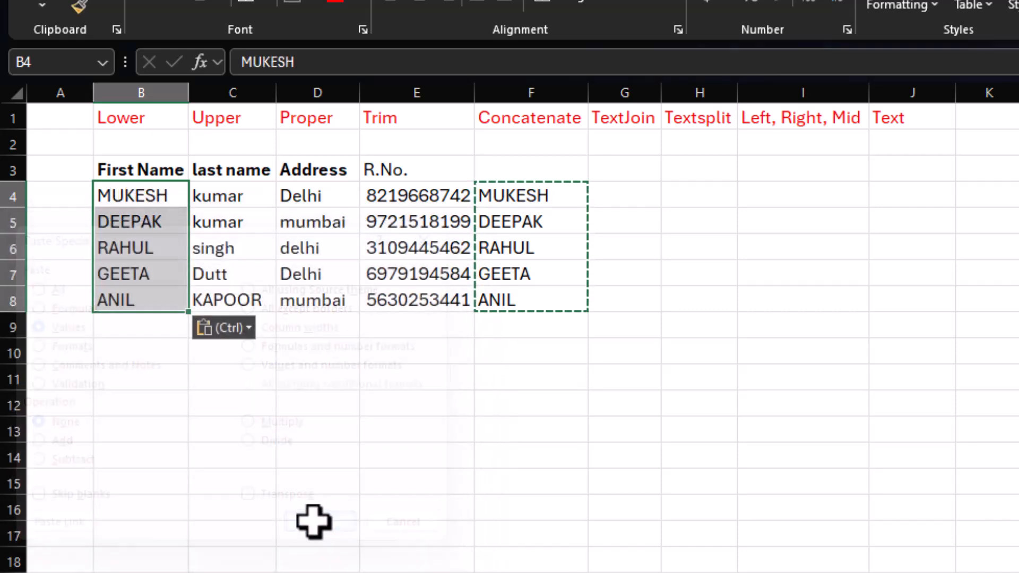
left_click(154, 245)
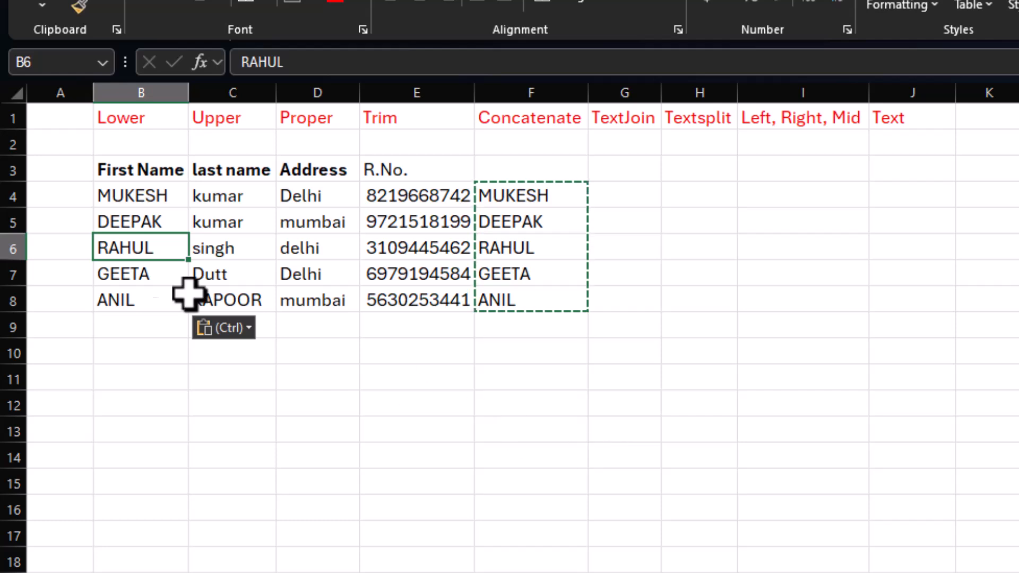
left_click(143, 121)
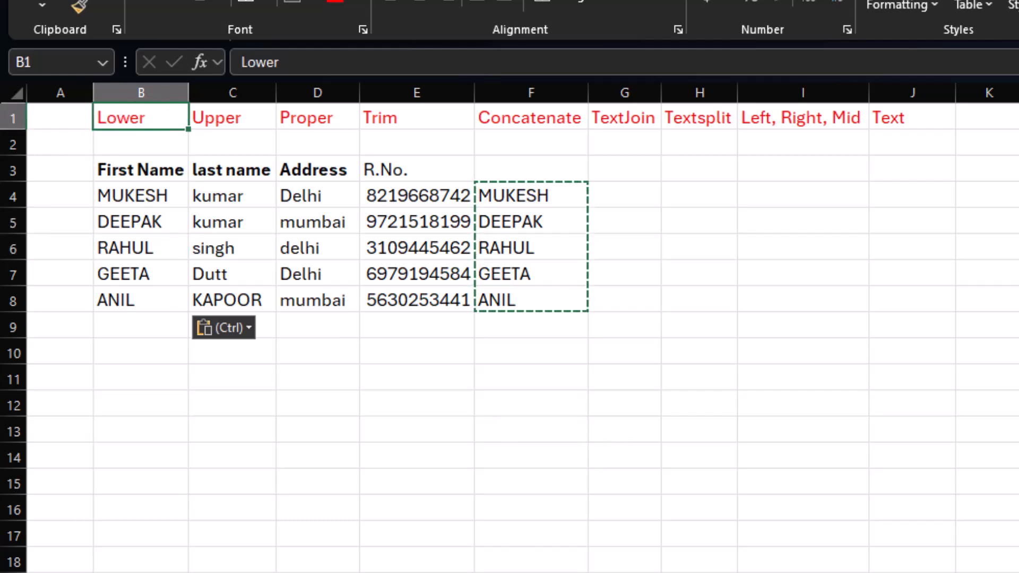
left_click(314, 120)
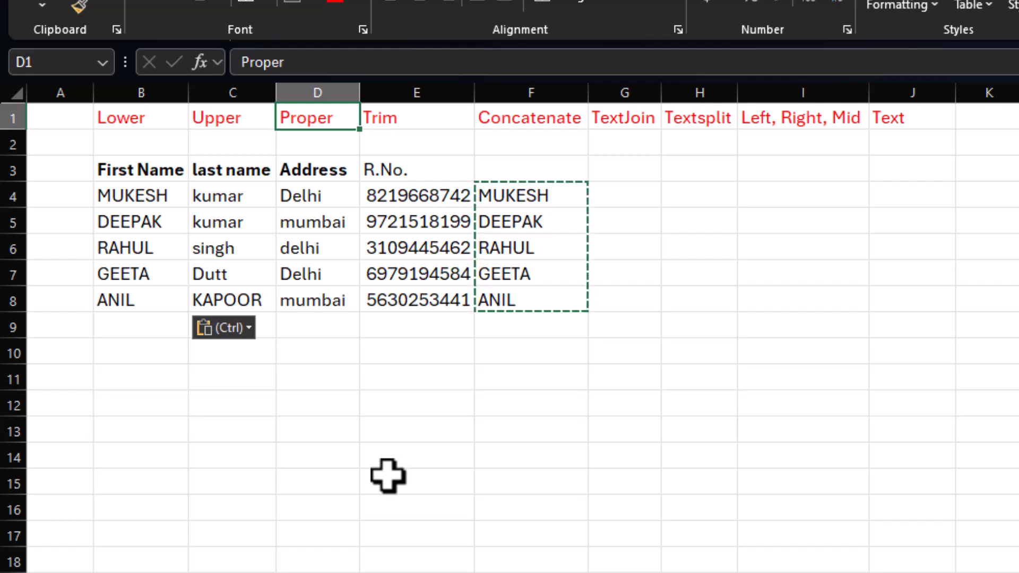
Step: Undo the values paste over the first names and clear the UPPER formulas from F4:F8
key("ctrl+z")
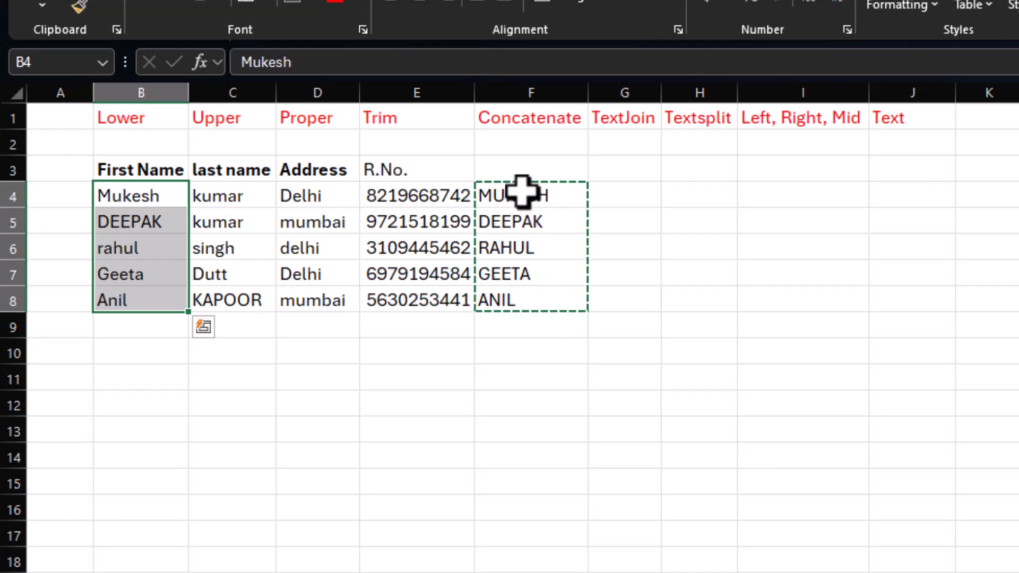
left_click_drag(523, 192, 520, 302)
key("Delete")
key("Up")
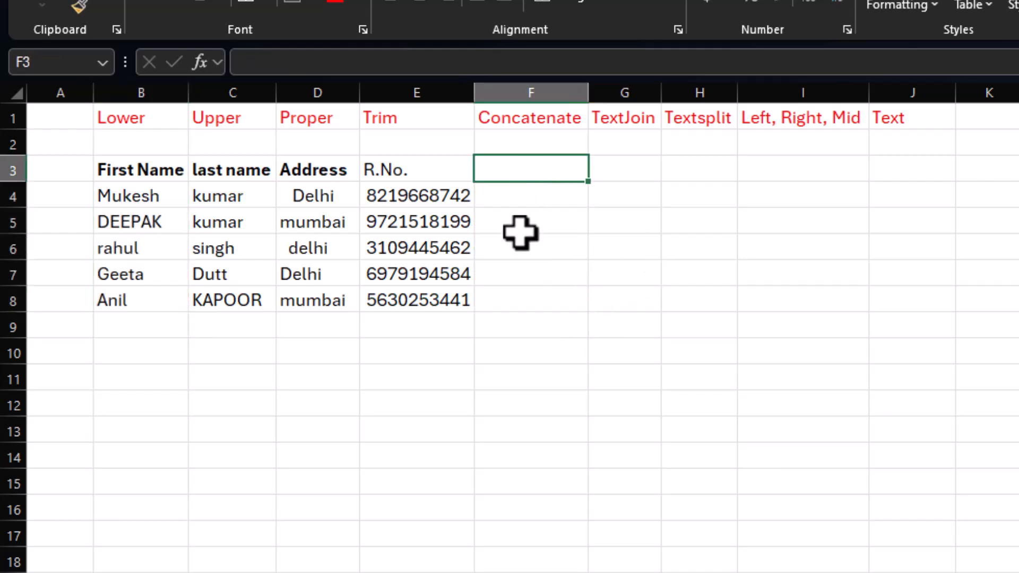
Step: Enter =TRIM(D4) in F4 to remove the extra spaces from the first address
left_click(422, 121)
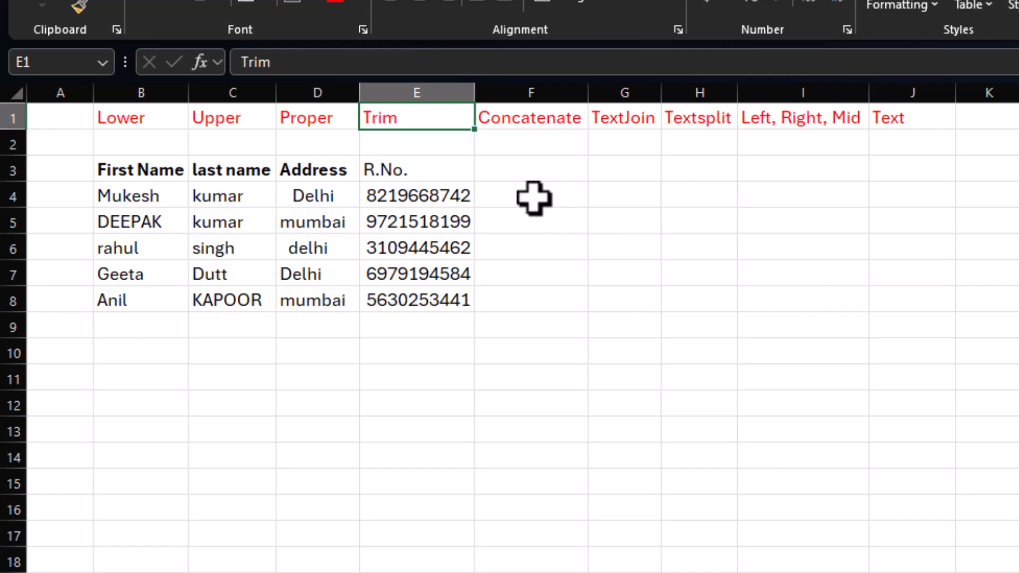
left_click(313, 194)
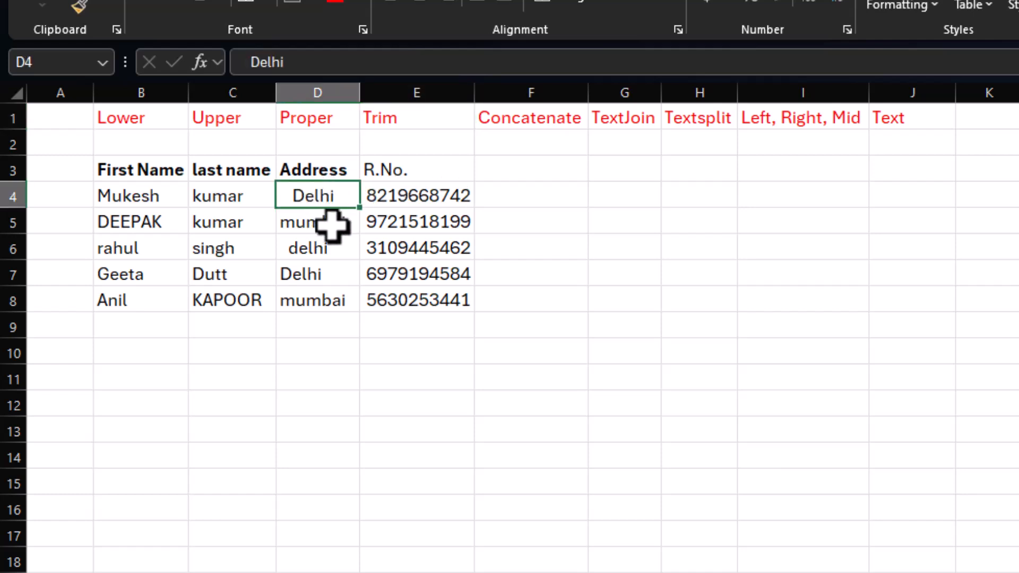
left_click(304, 251)
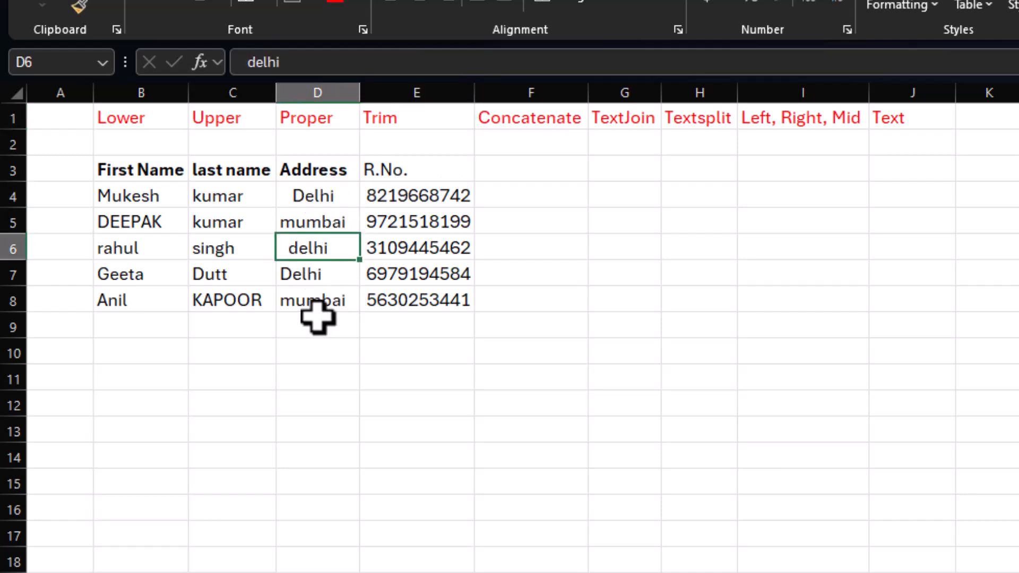
left_click(212, 222)
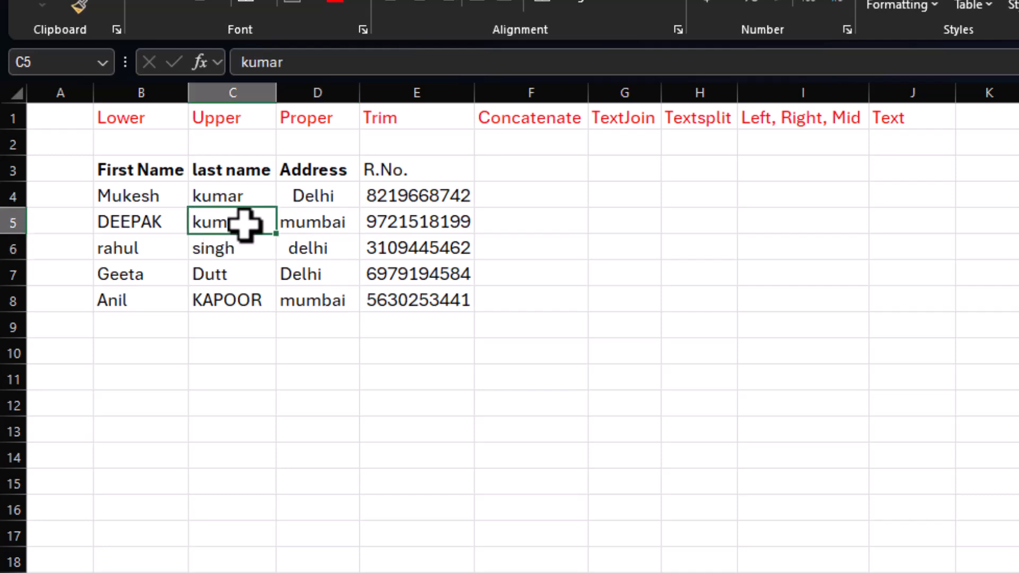
left_click(543, 199)
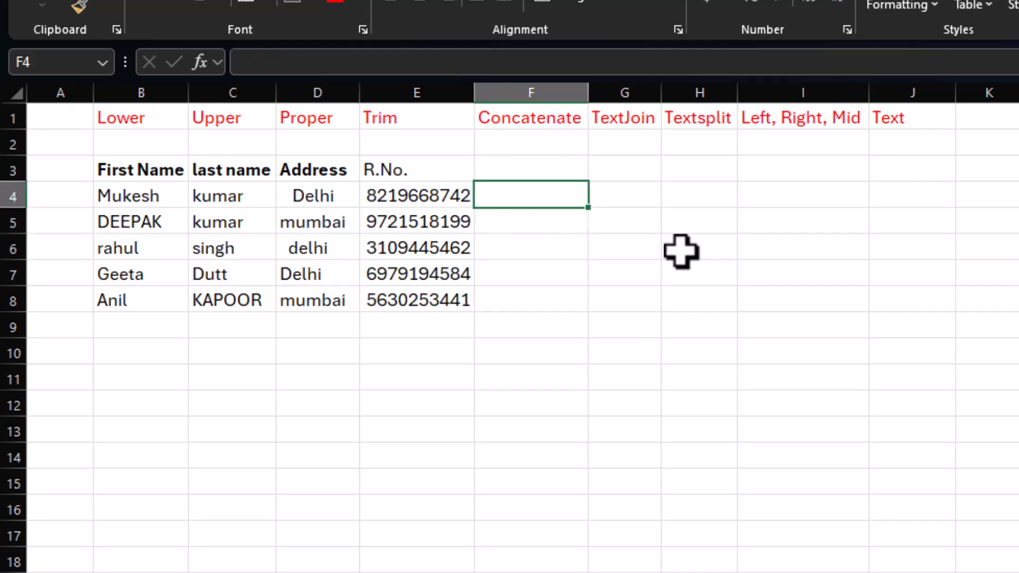
type("=")
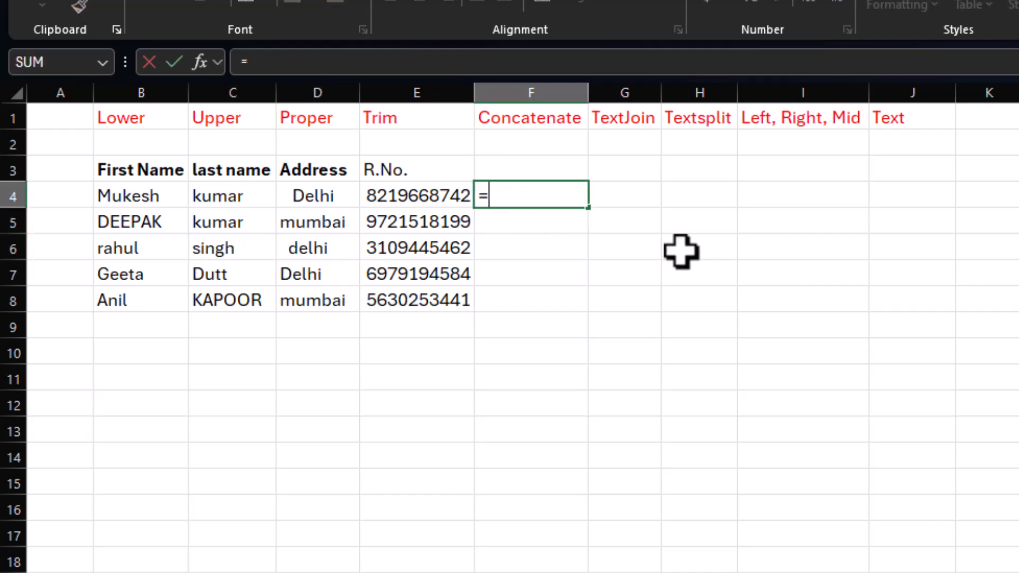
type("trim(")
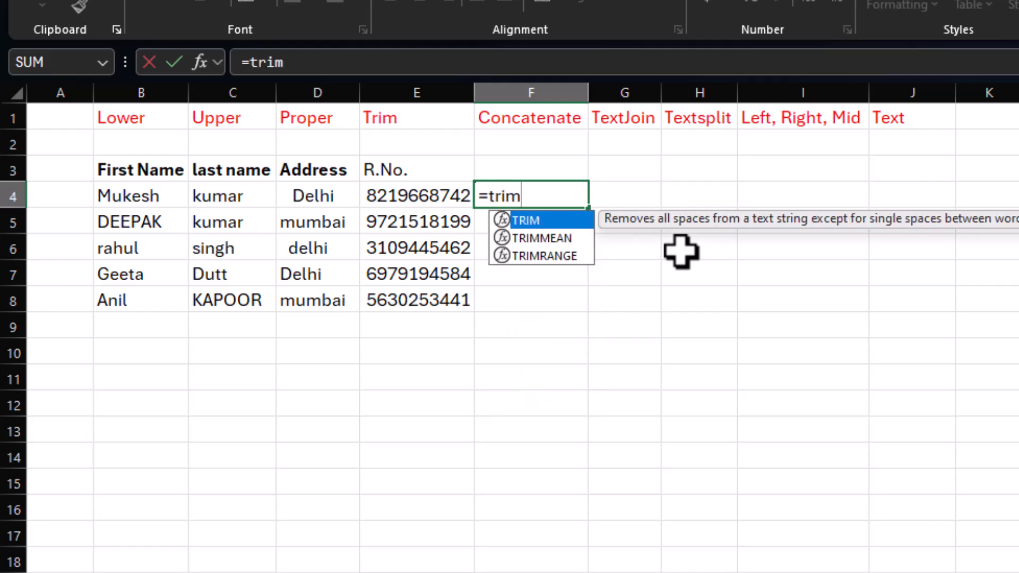
left_click(312, 195)
key("Return")
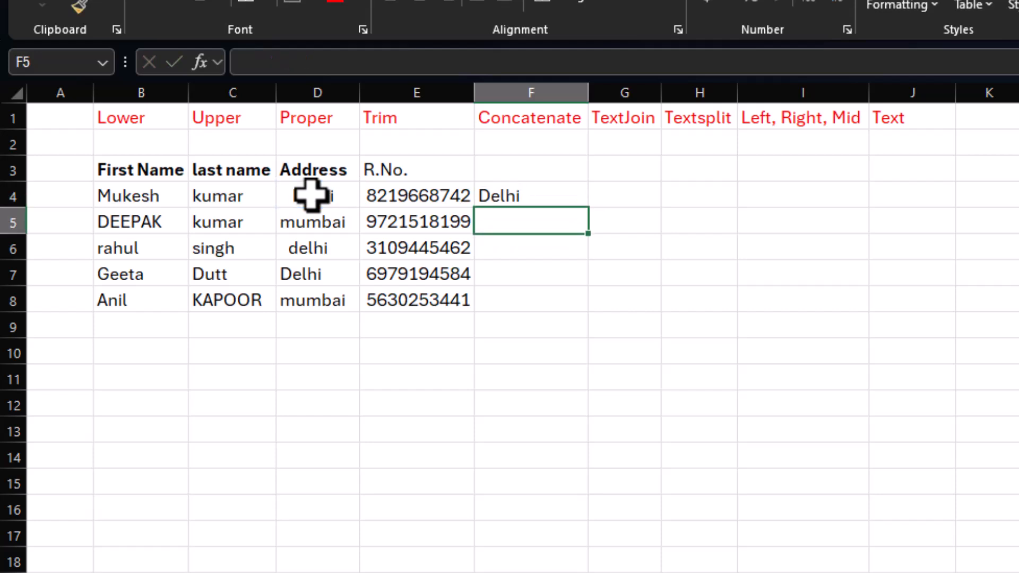
Step: Fill the F4 TRIM formula down through F8, and clear F4:F8 again
left_click(513, 194)
left_click_drag(588, 207, 591, 305)
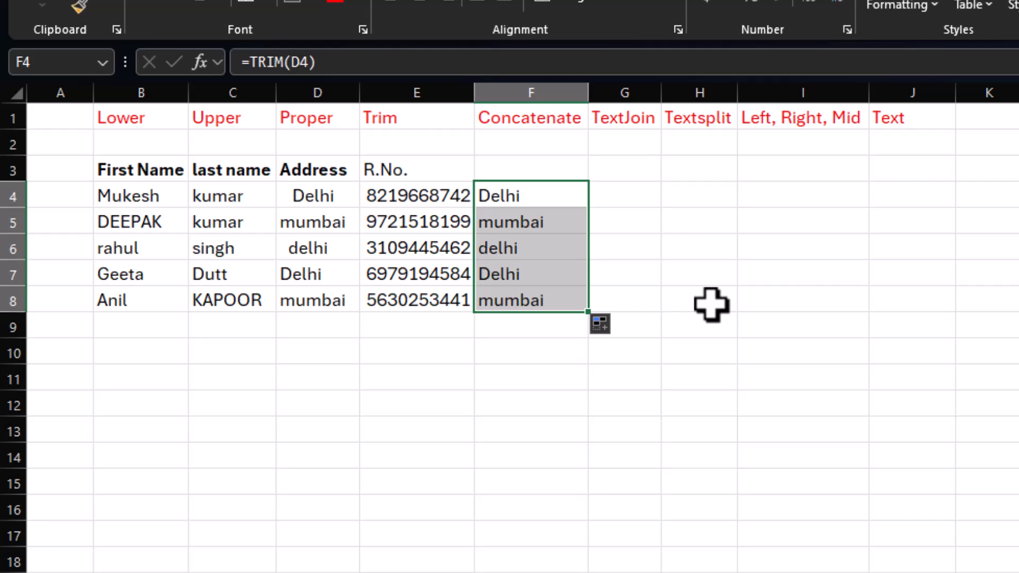
key("Delete")
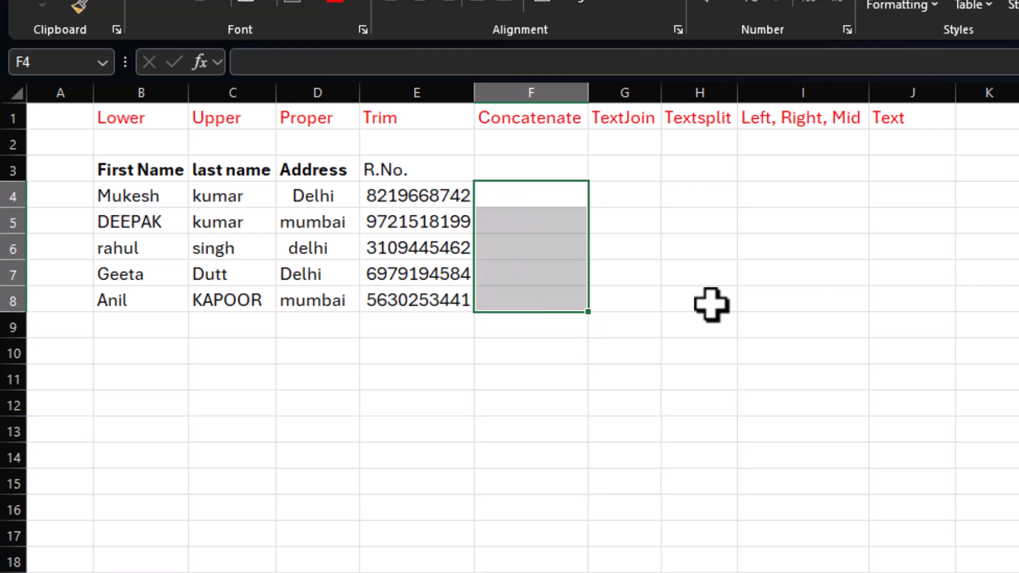
Step: Examine the Concatenate heading and the first name, last name and address cells in row 4, and select F4
left_click(521, 120)
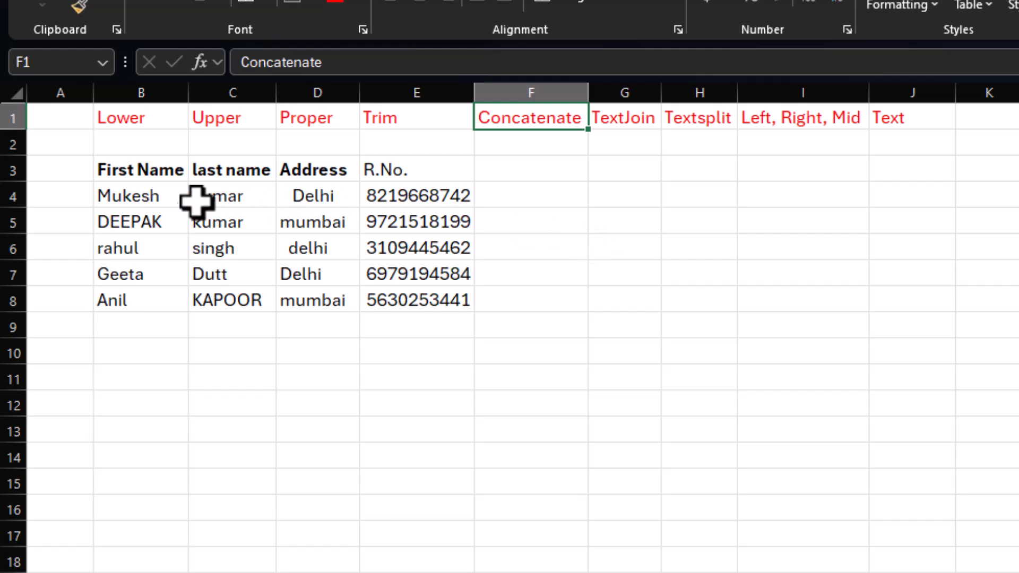
left_click(132, 195)
left_click(217, 197)
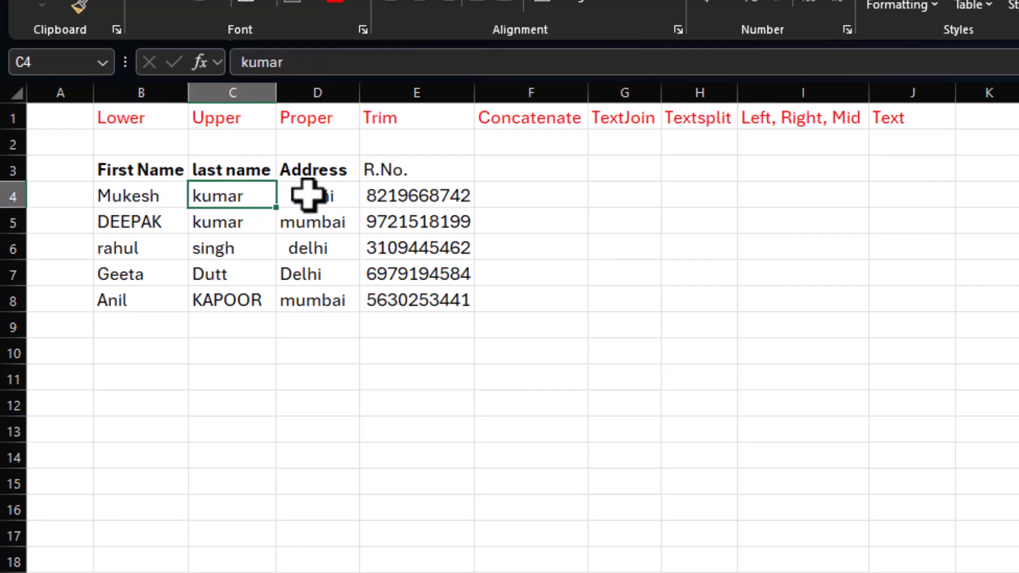
left_click(305, 195)
left_click(552, 196)
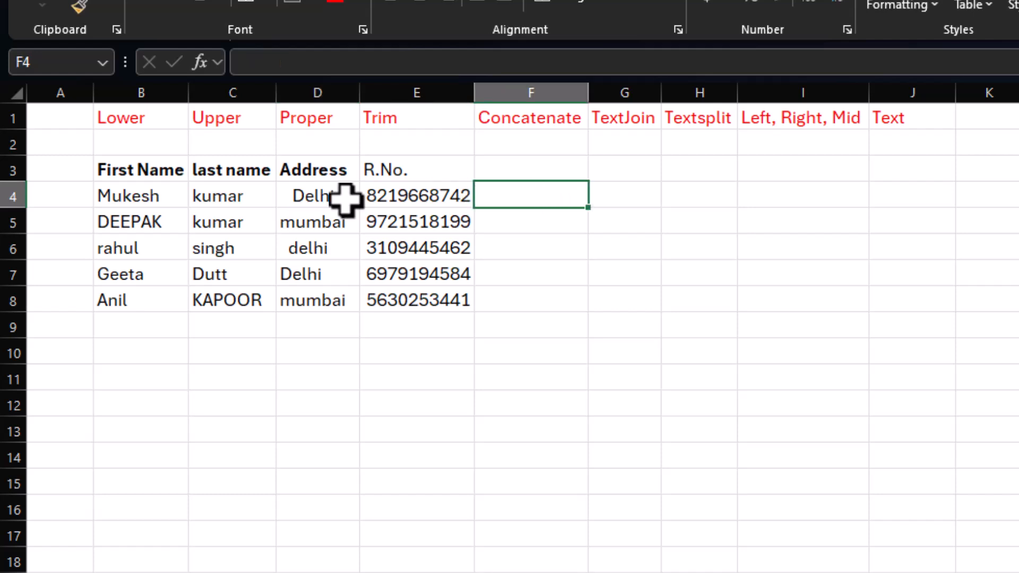
left_click(152, 197)
left_click(226, 198)
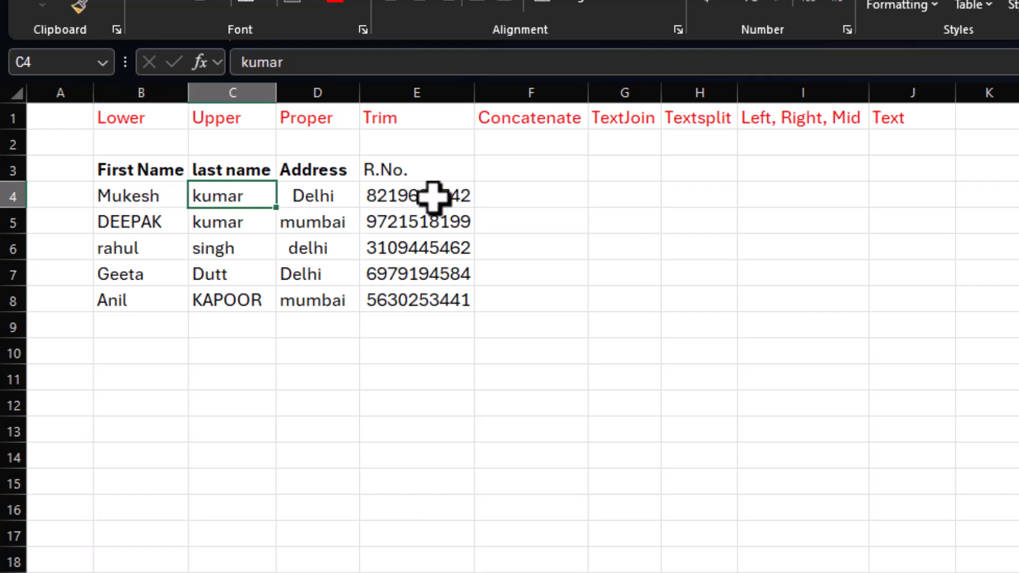
left_click(535, 197)
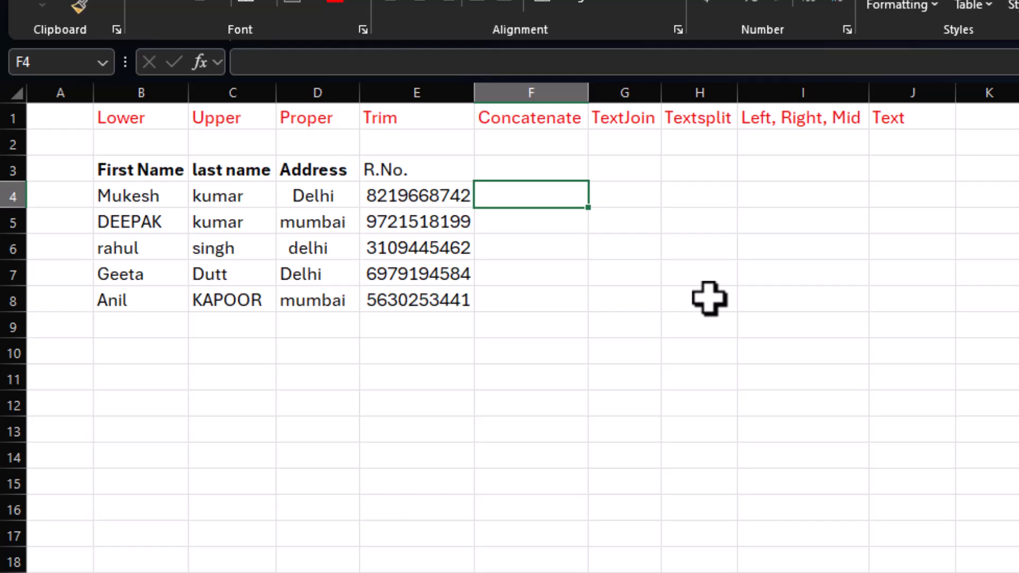
Step: Enter =CONCATENATE(B4,C4) in F4 to join first and last name, and widen column F to fit the result
type("=c")
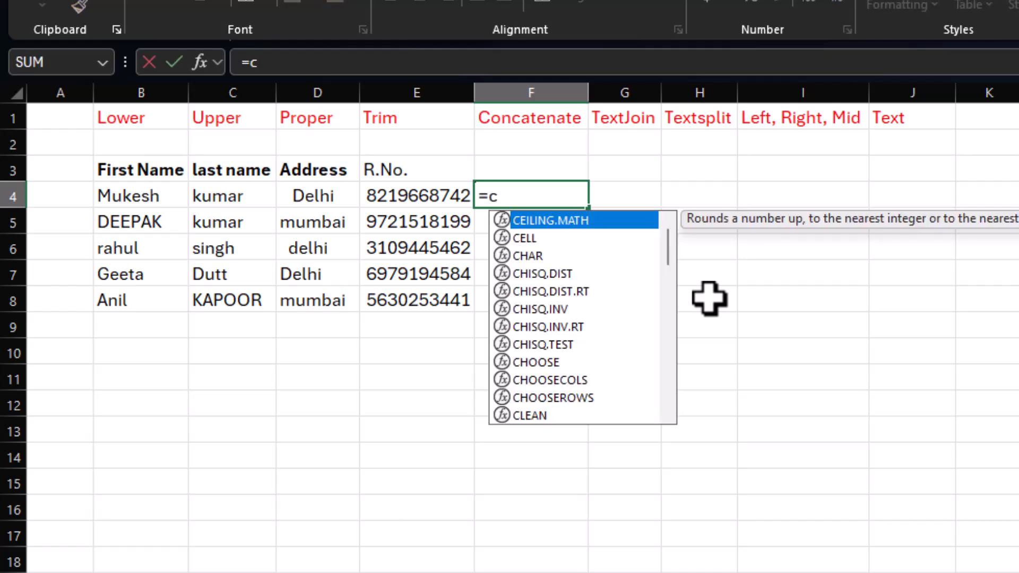
type("oncate")
key("BackSpace")
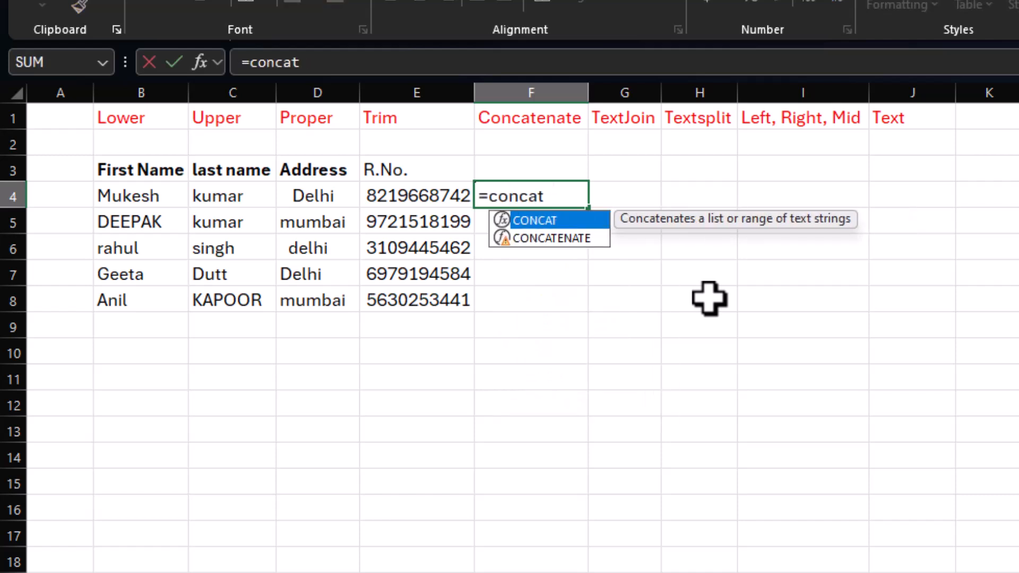
key("BackSpace")
key("BackSpace")
key("BackSpace")
type("nca")
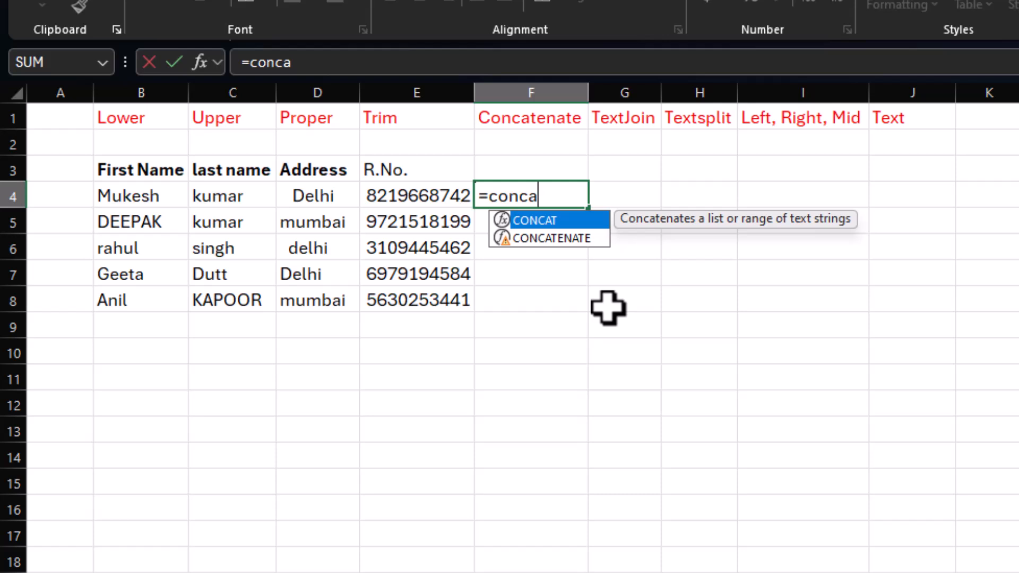
type("tenate(")
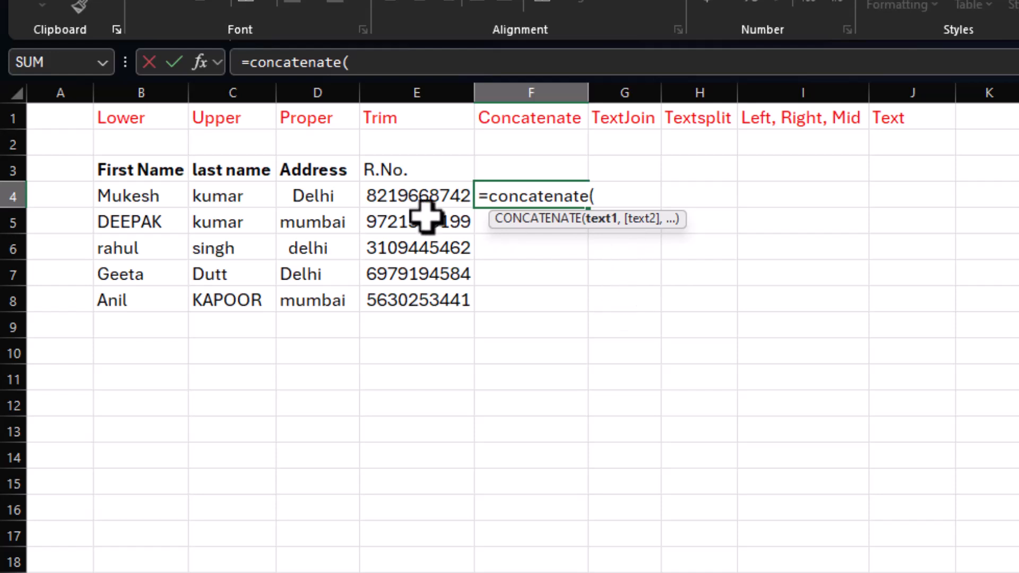
left_click(154, 197)
type(",")
left_click(223, 191)
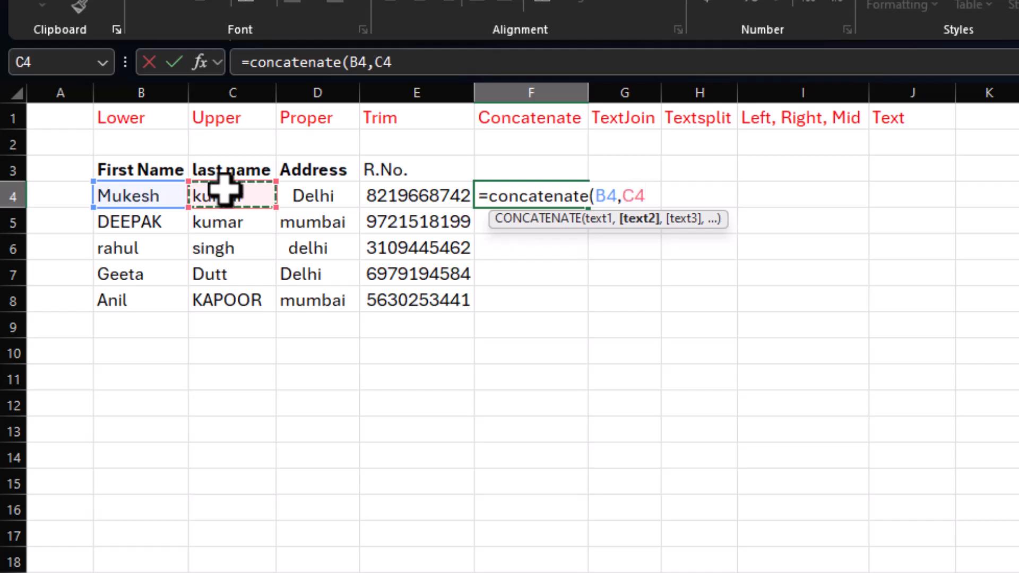
key("Return")
left_click(537, 194)
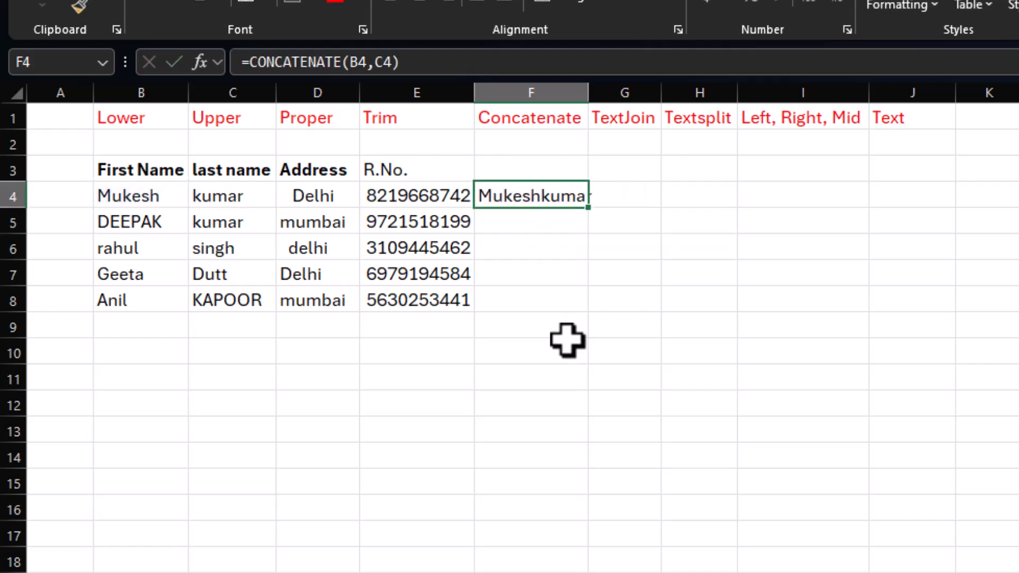
left_click_drag(588, 93, 619, 96)
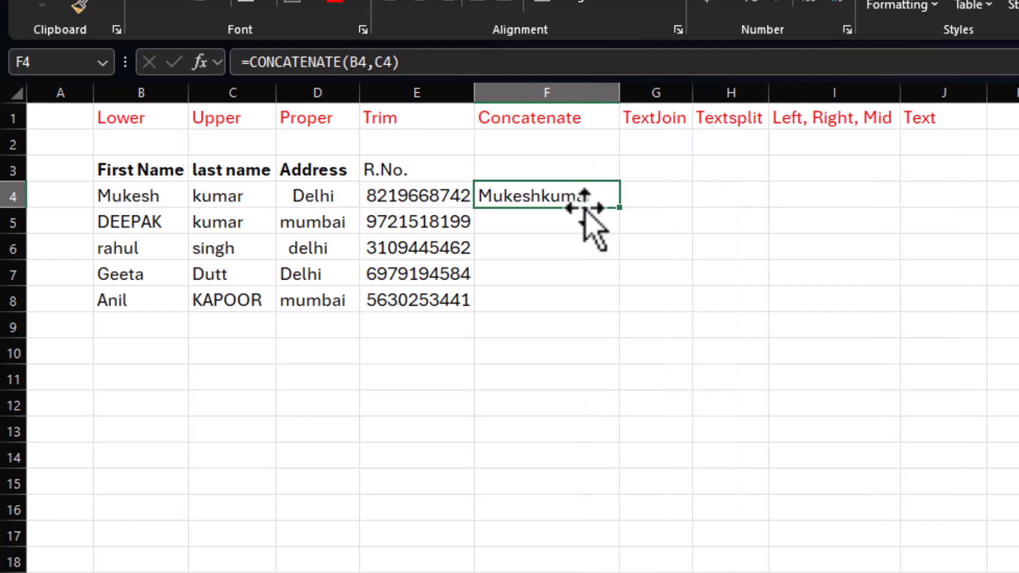
Step: Add a space separator to the F4 formula so it reads =CONCATENATE(B4," ",C4)
double_click(511, 202)
left_click(647, 199)
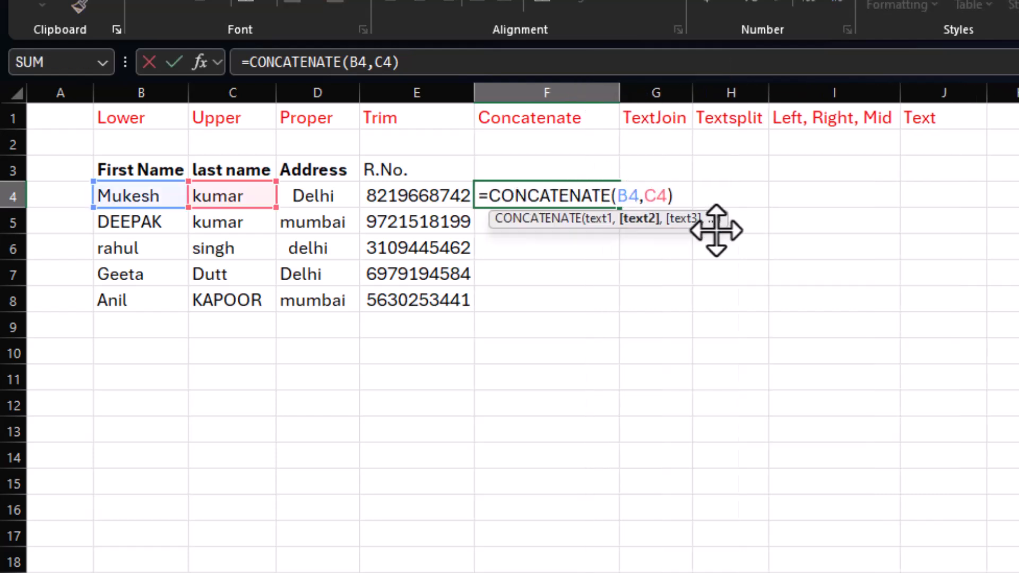
type(",")
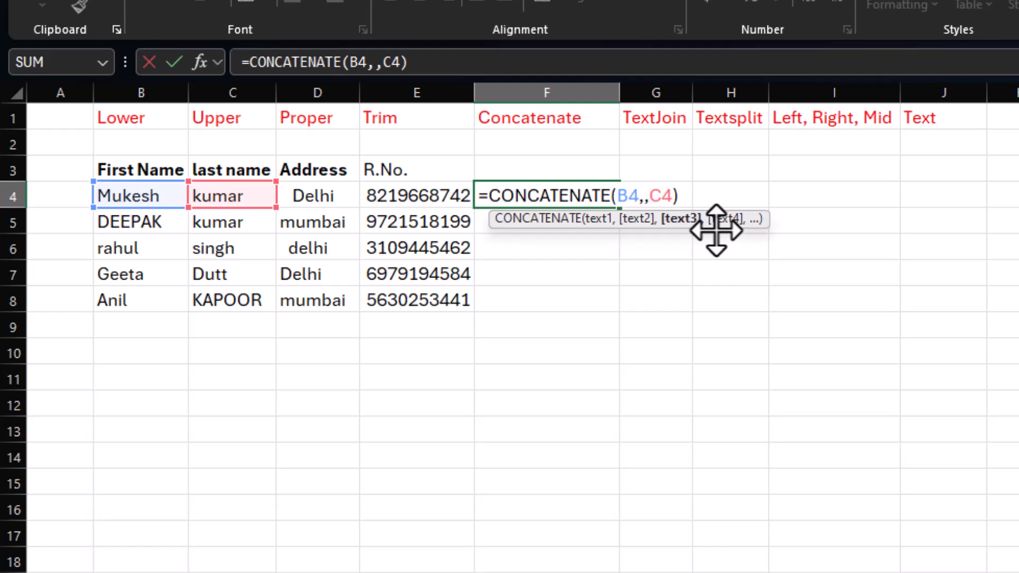
key("BackSpace")
type("\" \",")
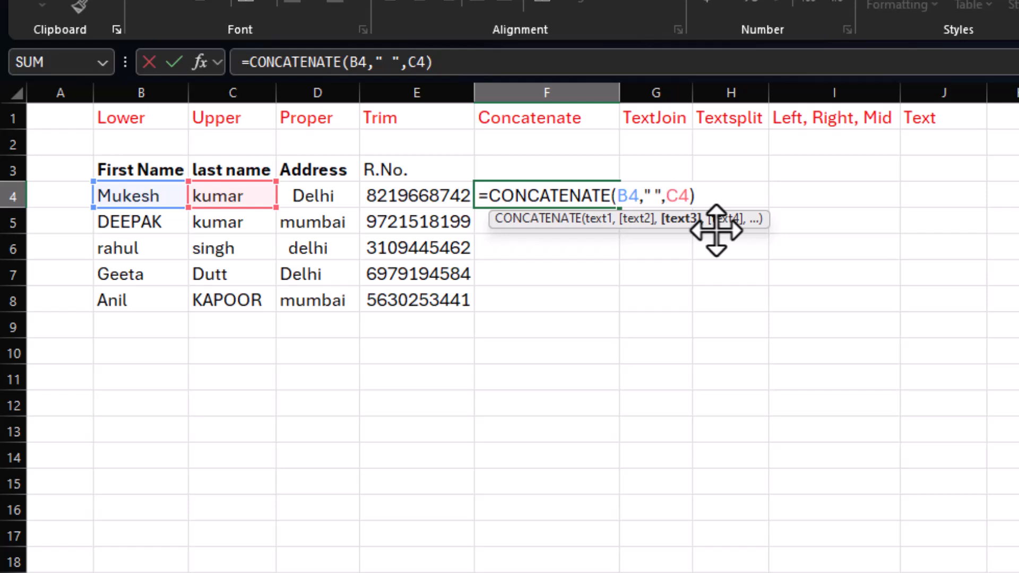
key("Return")
Step: Replace the F4 formula with =B4&" "&C4 to join first and last name, and fill it down through F8
left_click(565, 198)
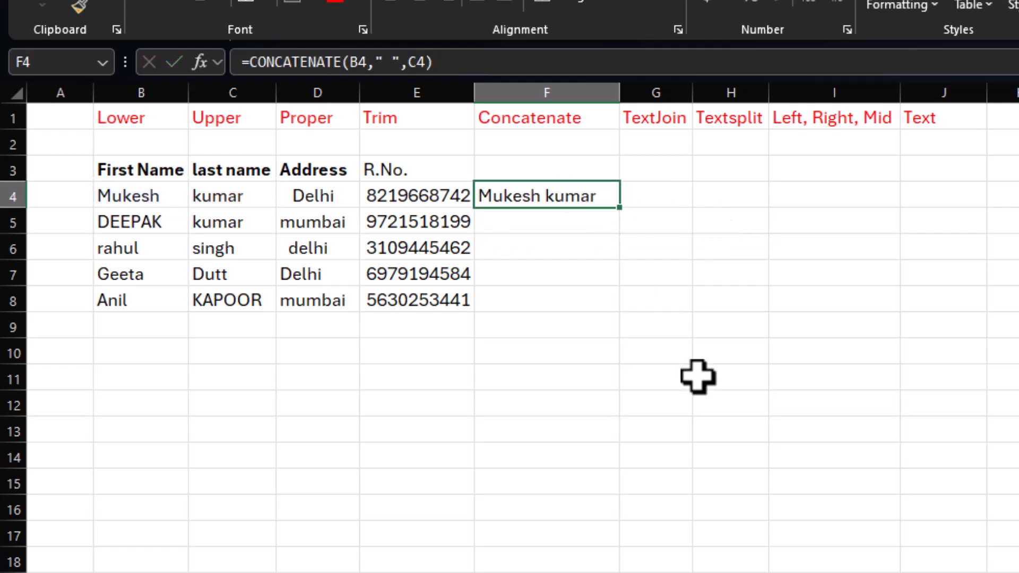
type("=")
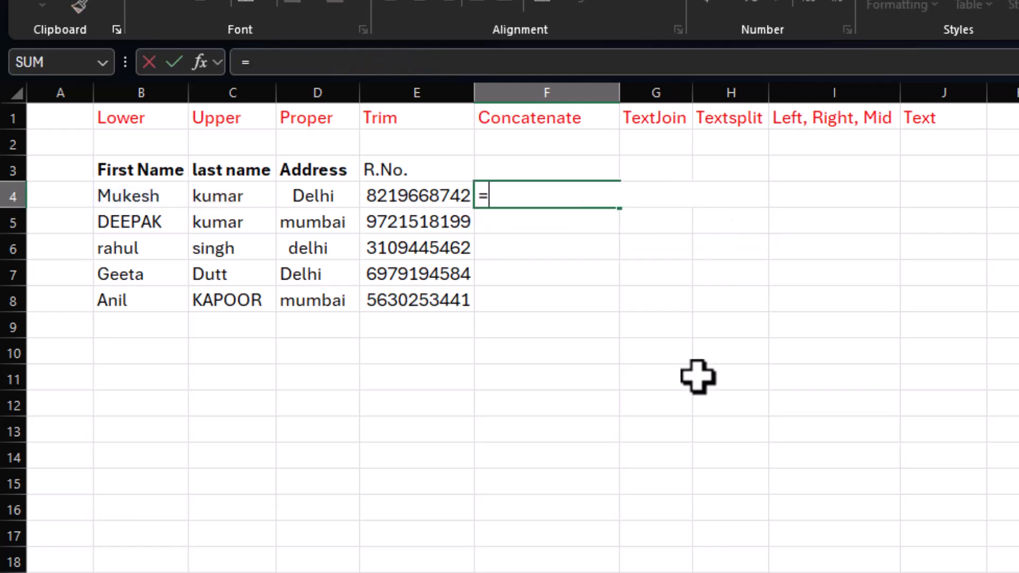
left_click(132, 198)
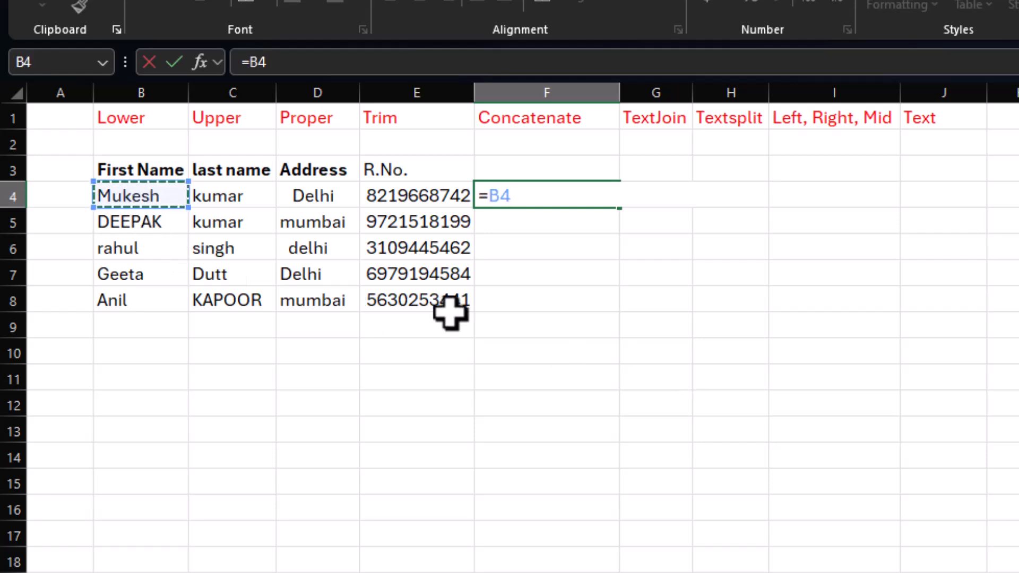
type("&\" \"")
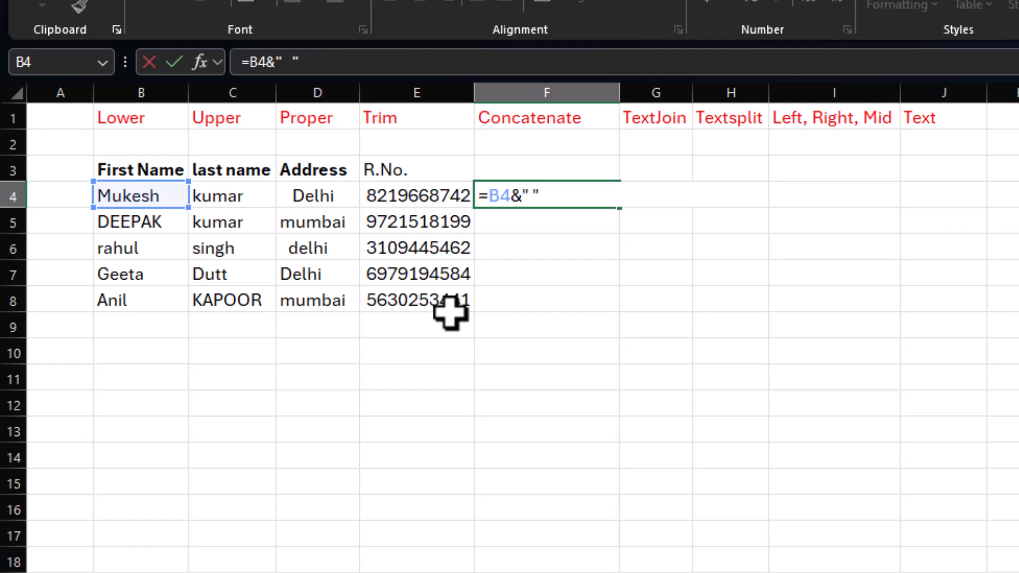
type("&")
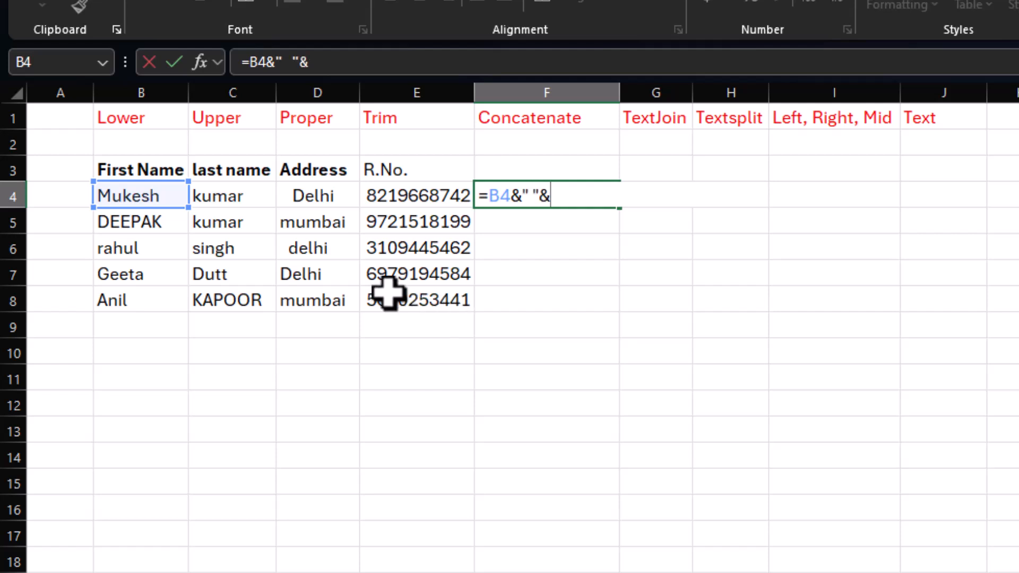
left_click(218, 200)
key("Return")
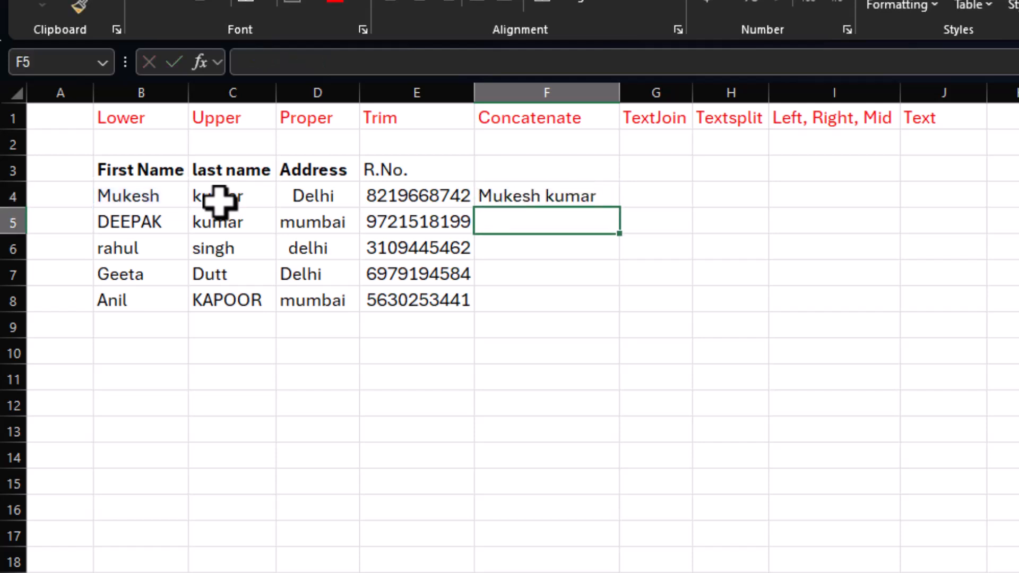
left_click(531, 197)
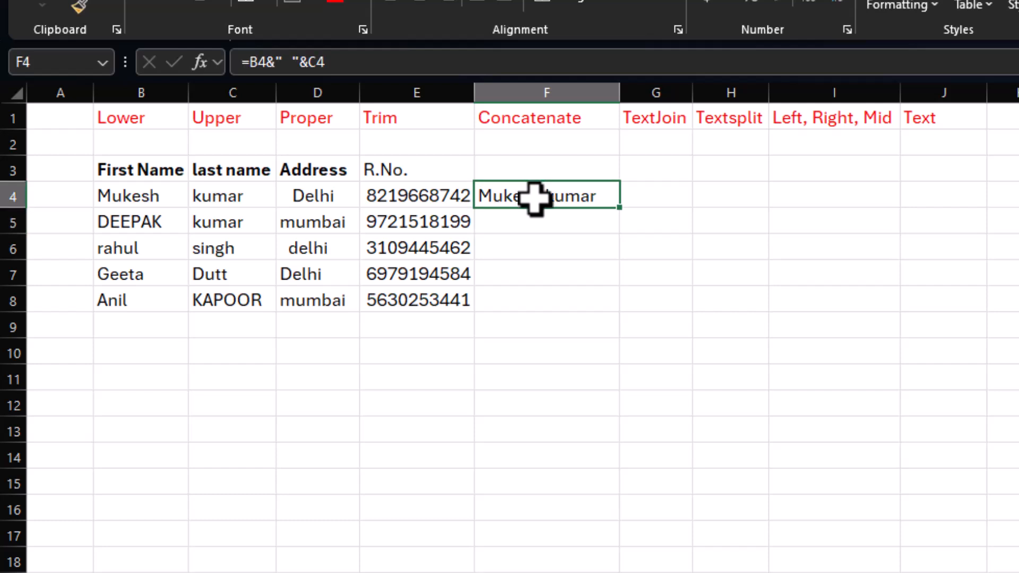
left_click_drag(620, 210, 613, 306)
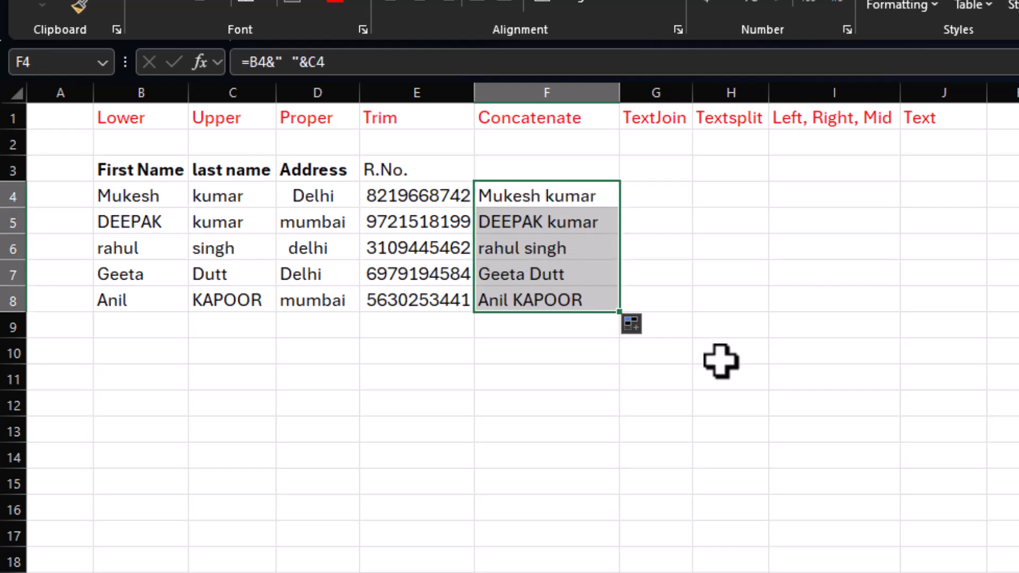
Step: Wrap the joined-name formula in PROPER, as =PROPER(B4&" "&C4), and apply it to all of F4:F8
double_click(518, 189)
left_click(492, 200)
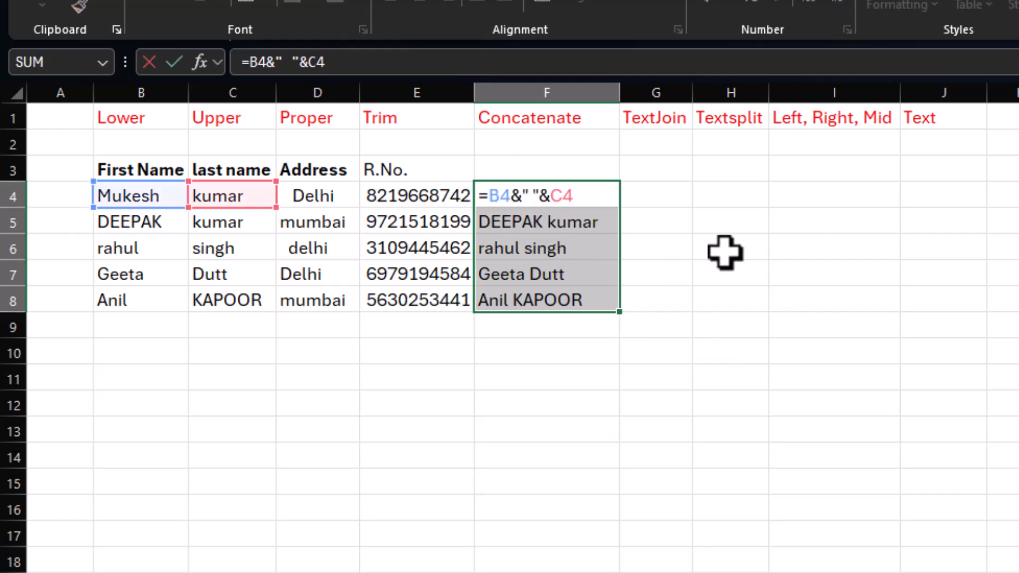
type("proper")
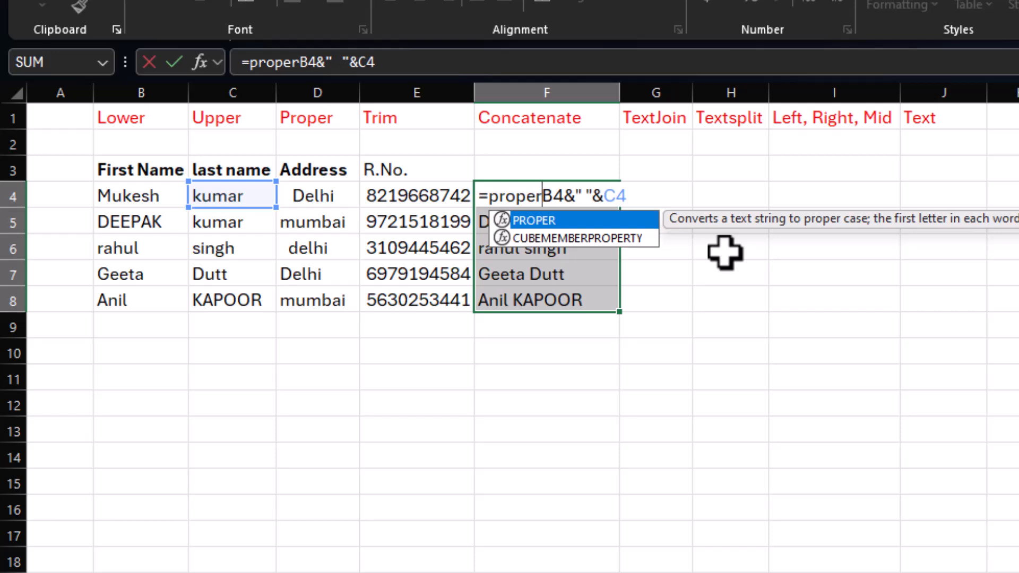
type("(")
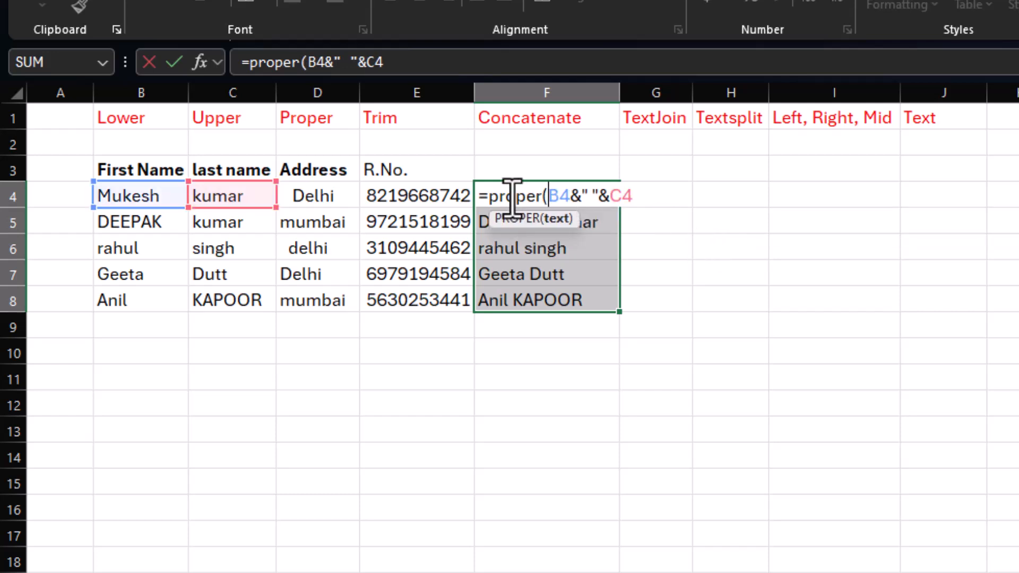
left_click(666, 200)
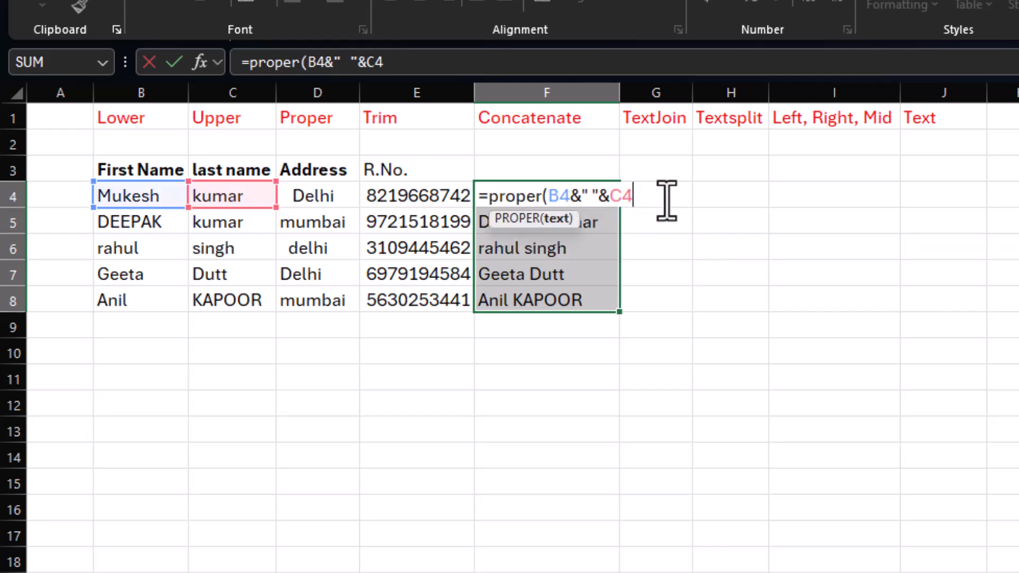
type(")")
key("ctrl+Return")
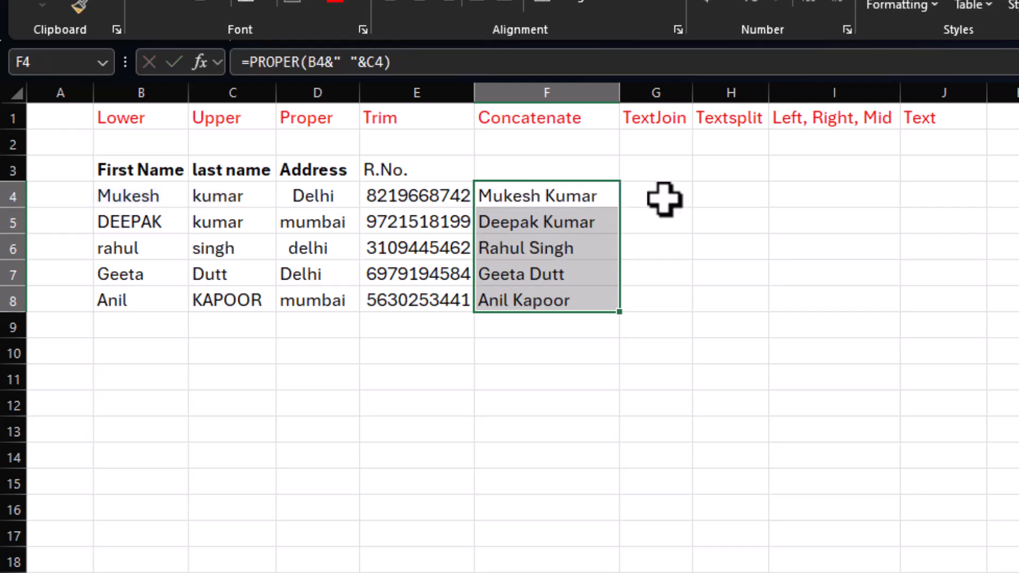
left_click(667, 200)
left_click_drag(526, 205, 526, 287)
left_click(538, 326)
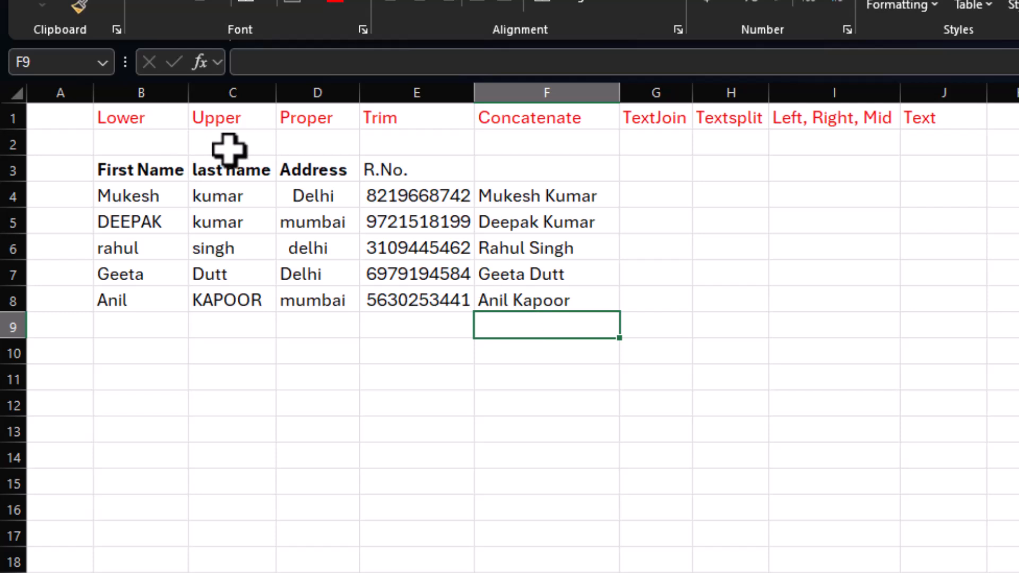
Step: Clear the joined names from F4:F8
left_click(537, 198)
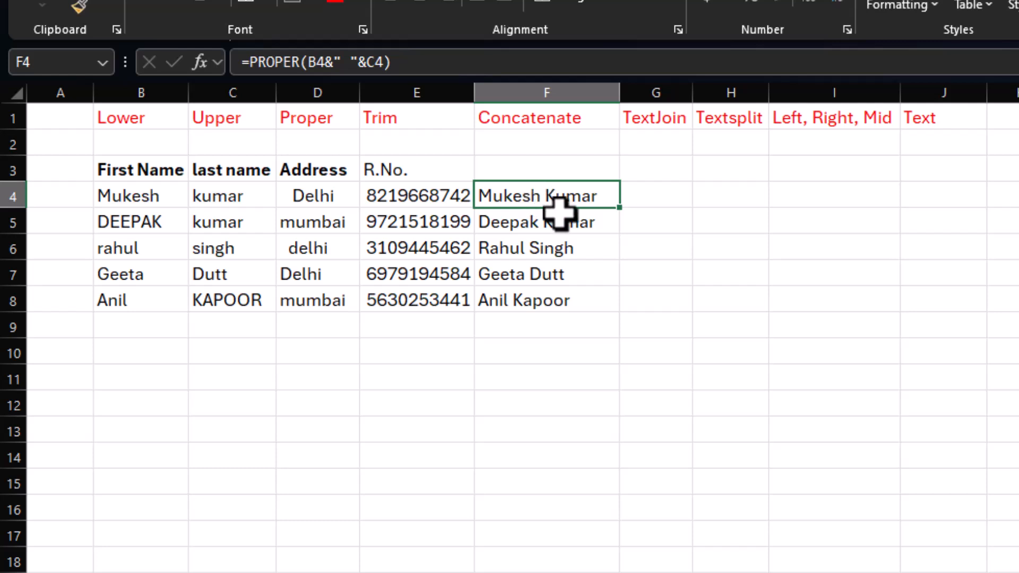
left_click_drag(591, 205, 585, 304)
key("Delete")
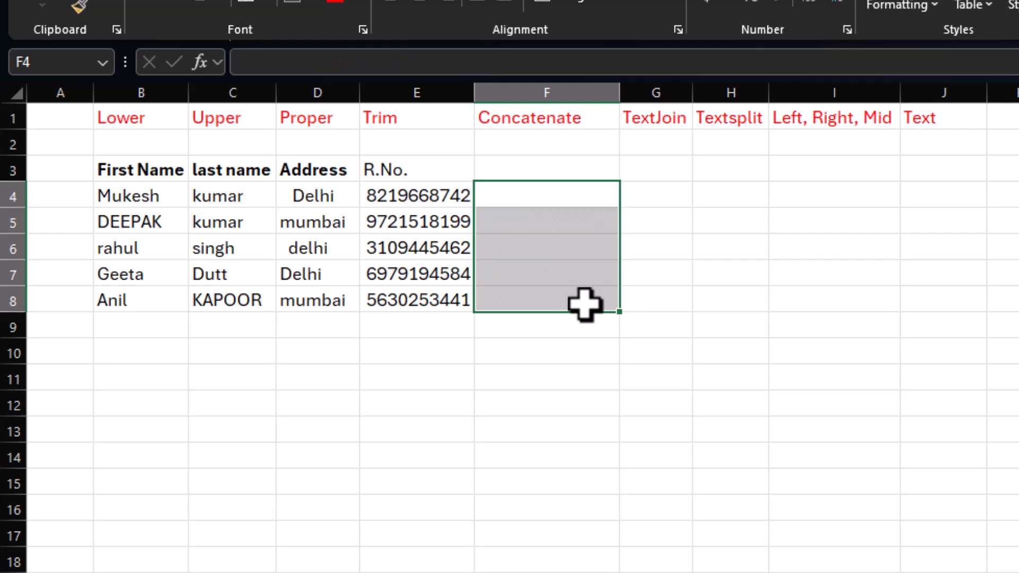
Step: Enter =TEXTJOIN(", ",TRUE,B4:E4) in F4 to join the first record's fields with a comma and space, ignoring empty cells
left_click(570, 198)
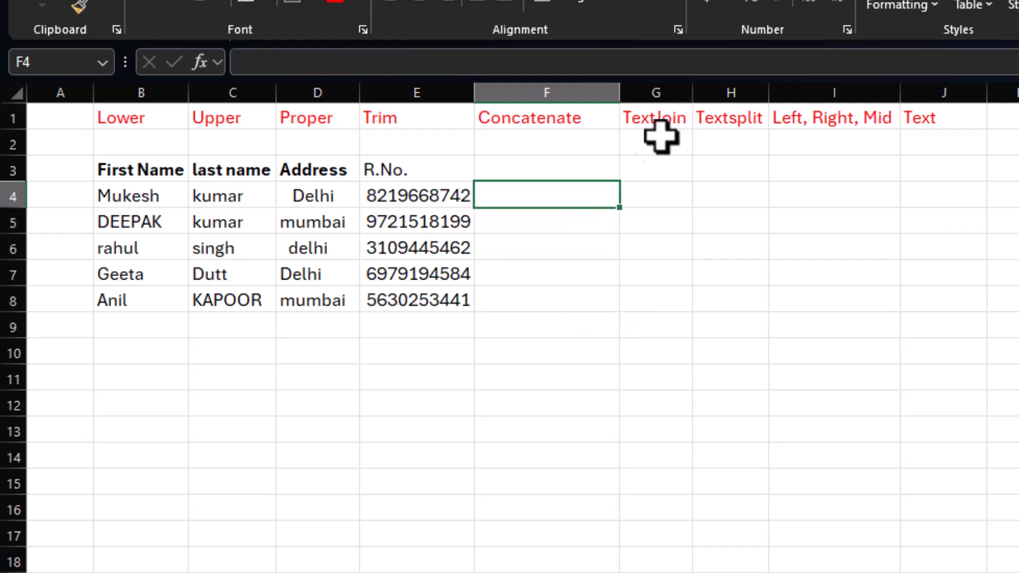
type("=")
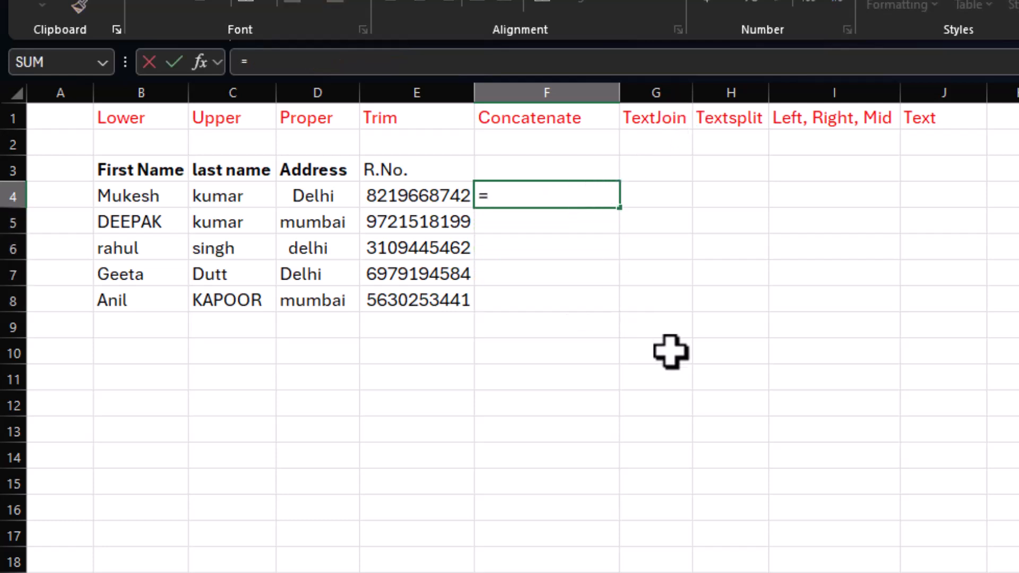
type("textjoin(\",")
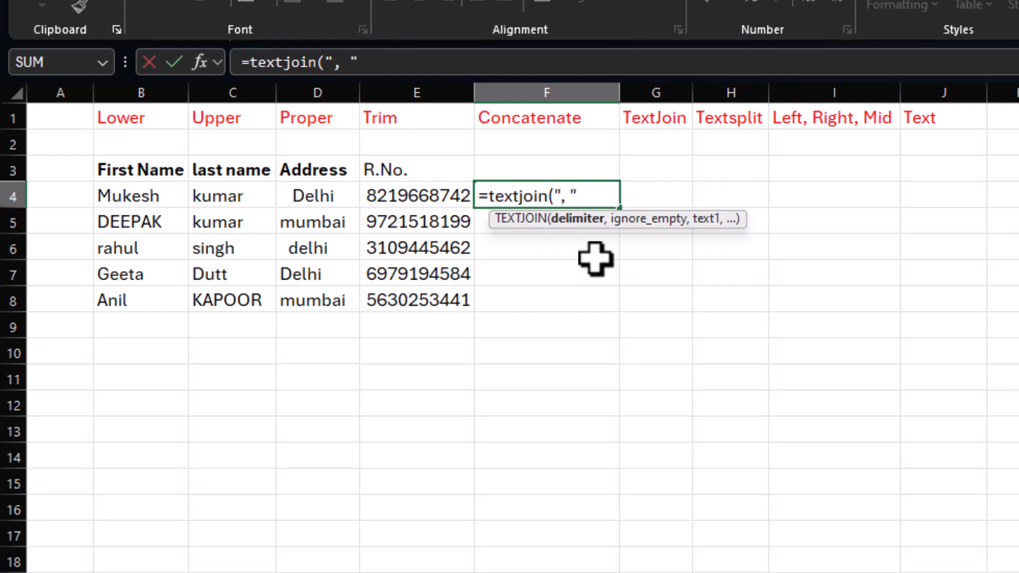
type(",")
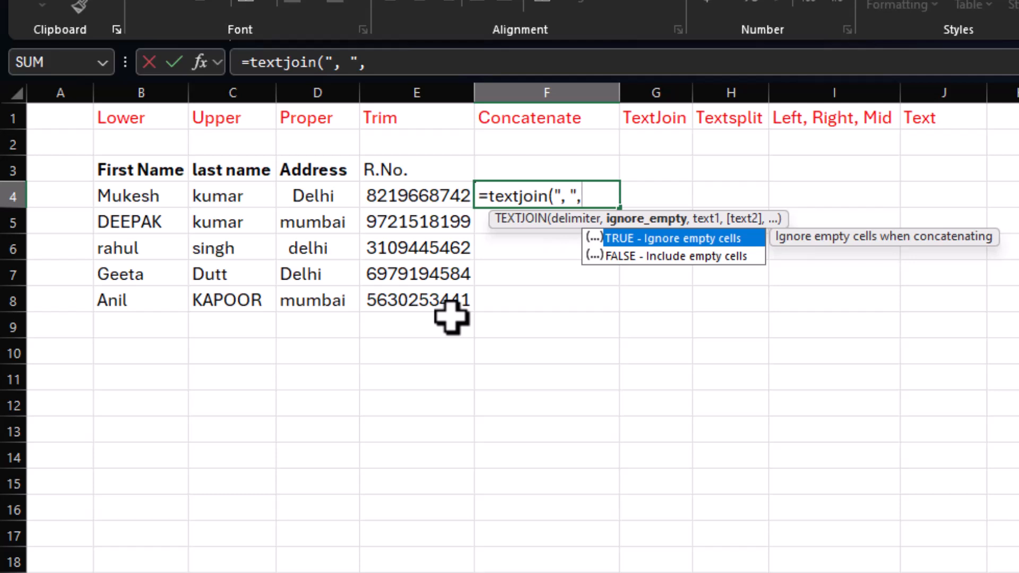
type("True,")
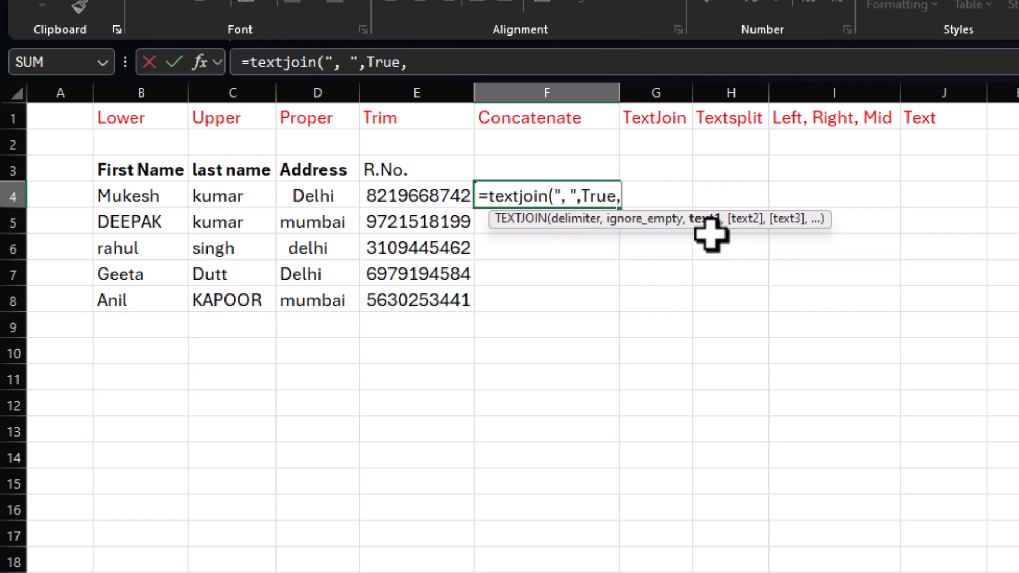
left_click_drag(113, 196, 421, 196)
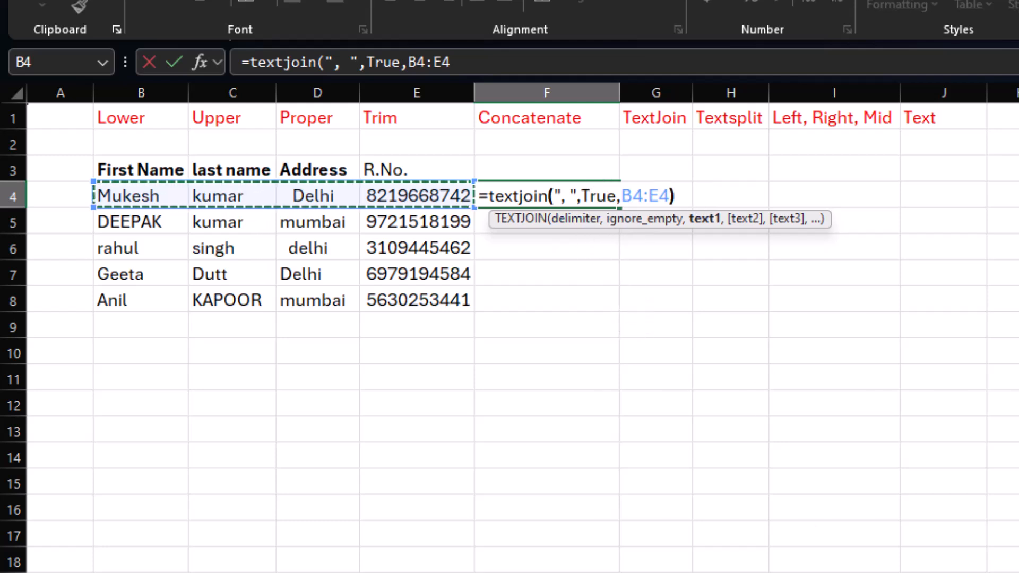
type(")")
key("Return")
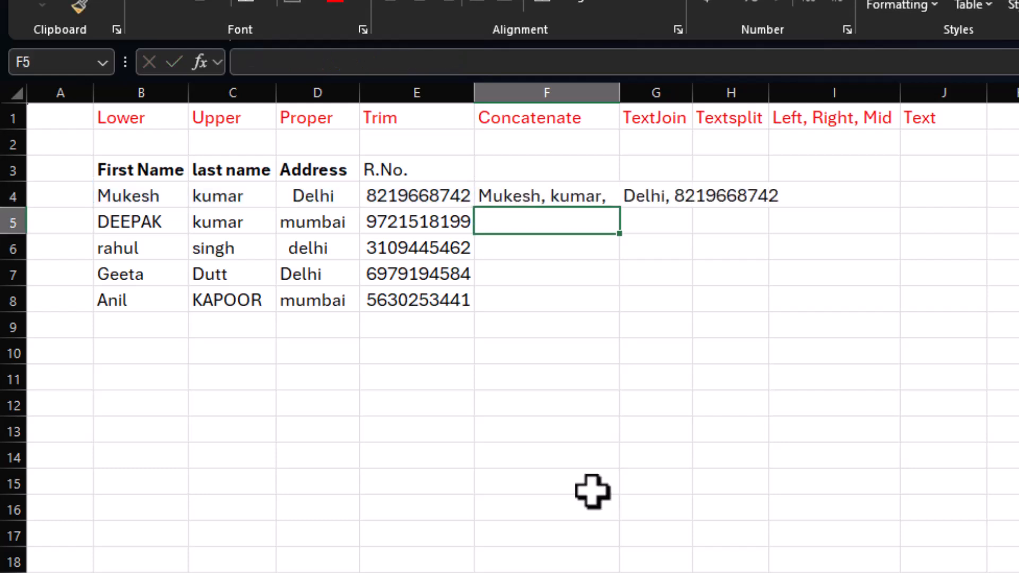
Step: Fill the F4 TEXTJOIN formula down through F8
left_click(553, 202)
left_click_drag(619, 208, 619, 310)
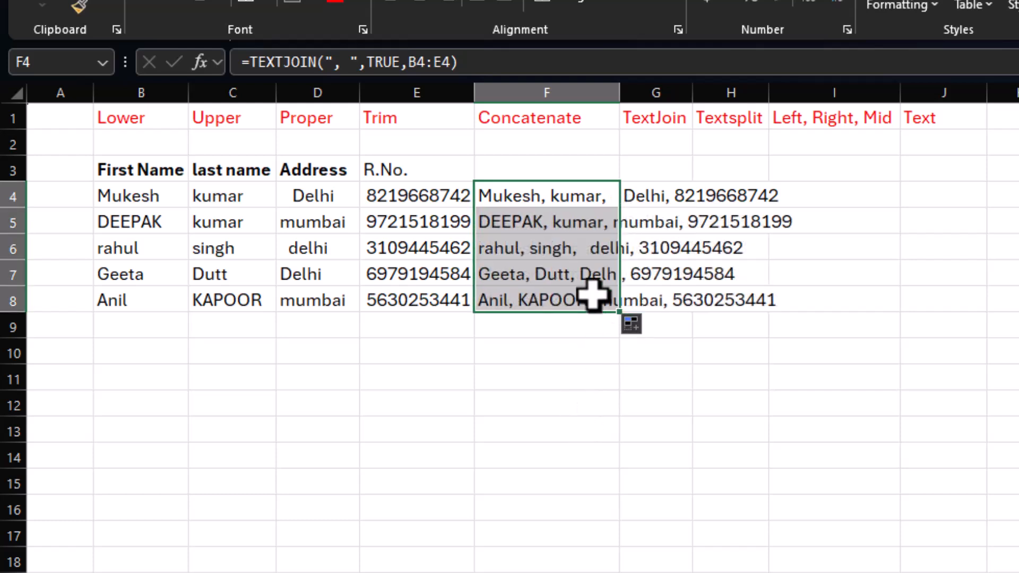
left_click(581, 240)
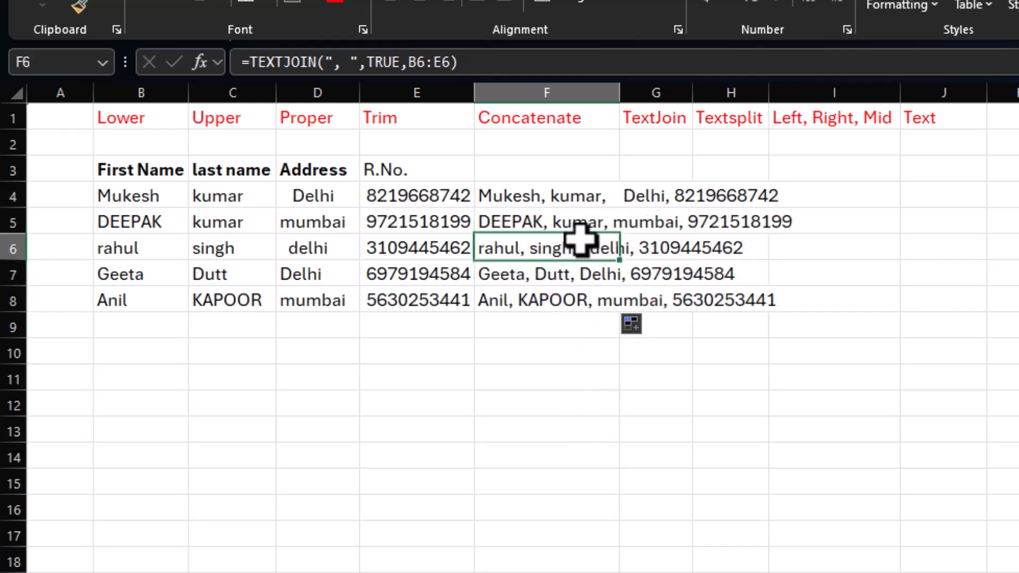
Step: Remove the leading spaces from the addresses in D4 and D6
left_click(288, 201)
key("F2")
left_click(295, 198)
key("BackSpace")
key("BackSpace")
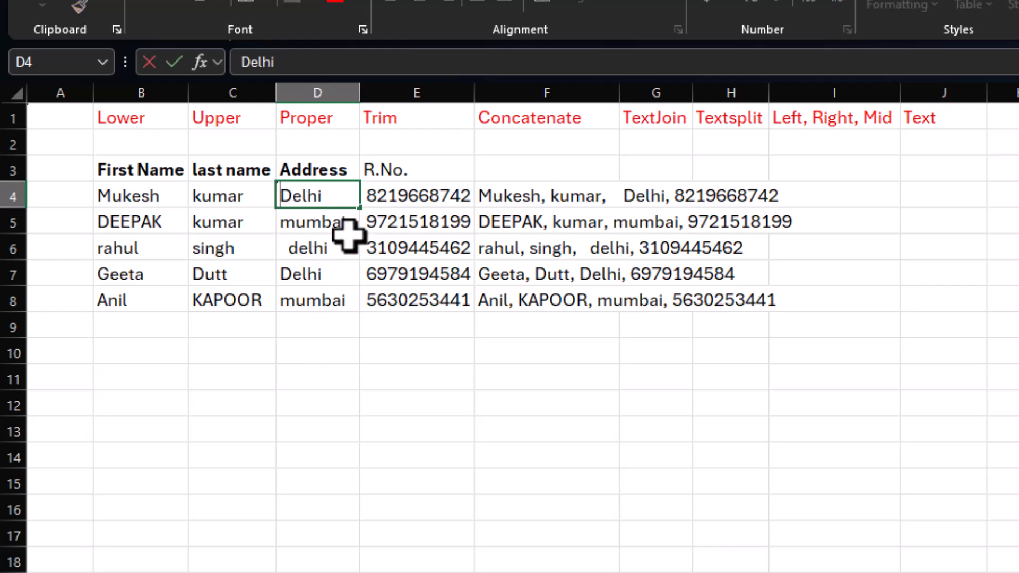
key("Return")
left_click(313, 246)
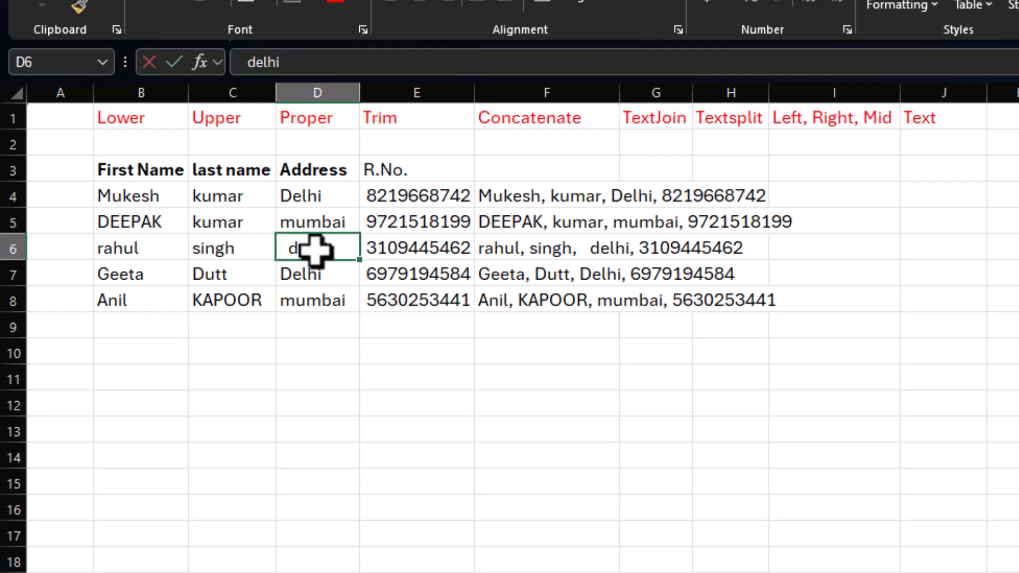
double_click(297, 250)
key("BackSpace")
key("BackSpace")
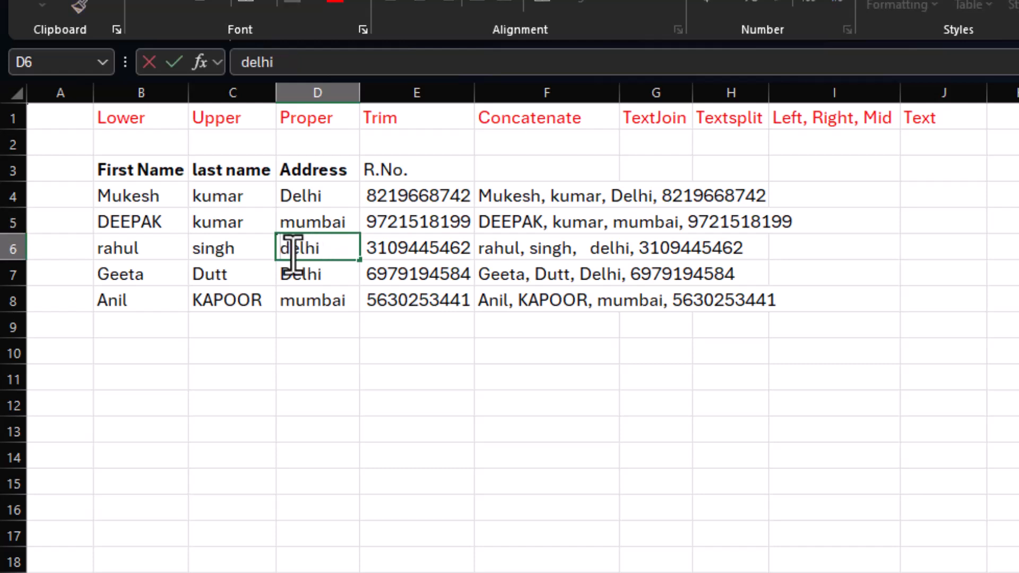
key("Return")
Step: Wrap the F4 formula in PROPER so it reads =PROPER(TEXTJOIN(", ",TRUE,B4:E4))
left_click(488, 229)
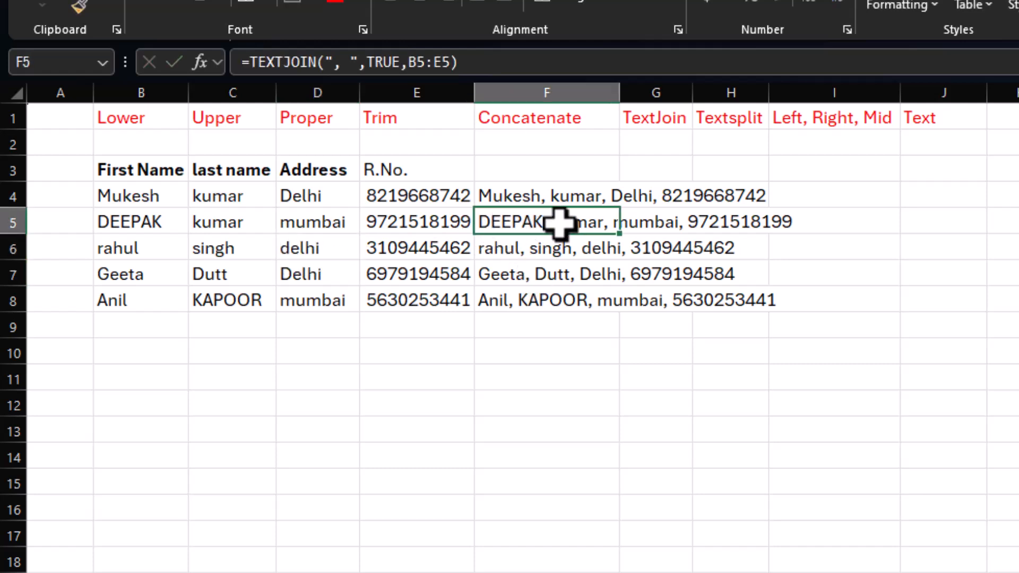
left_click(528, 201)
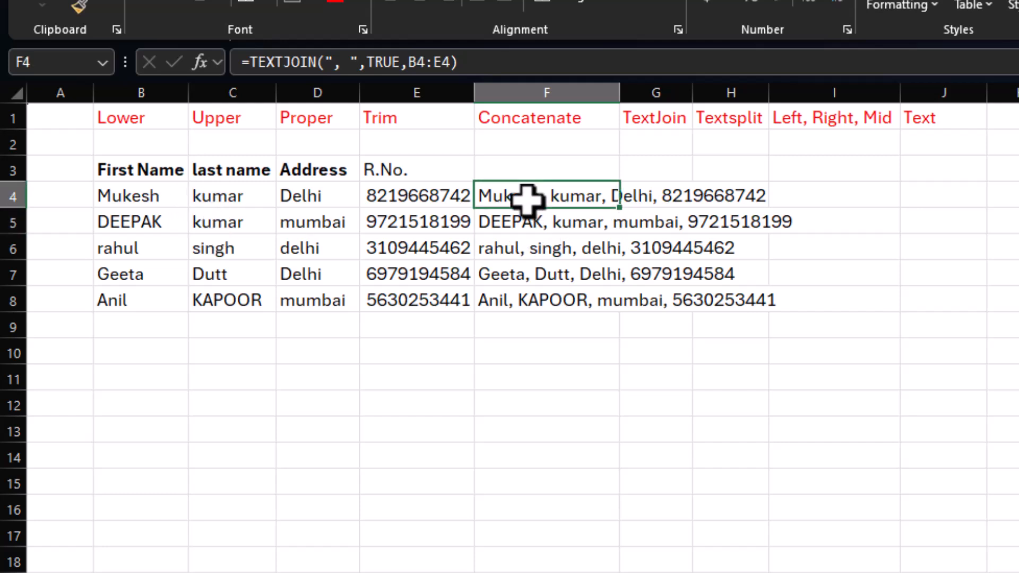
double_click(518, 198)
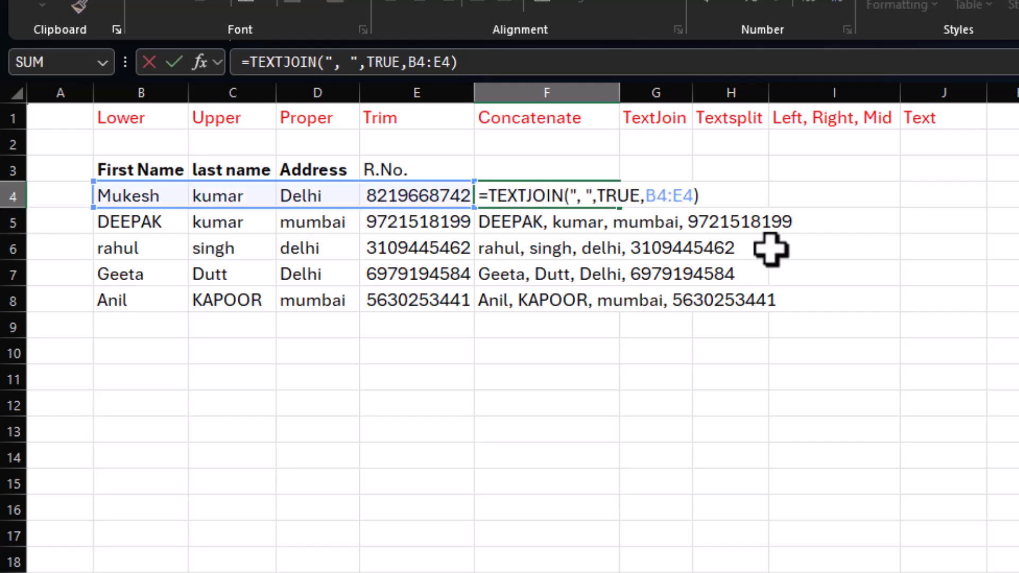
type("Proper")
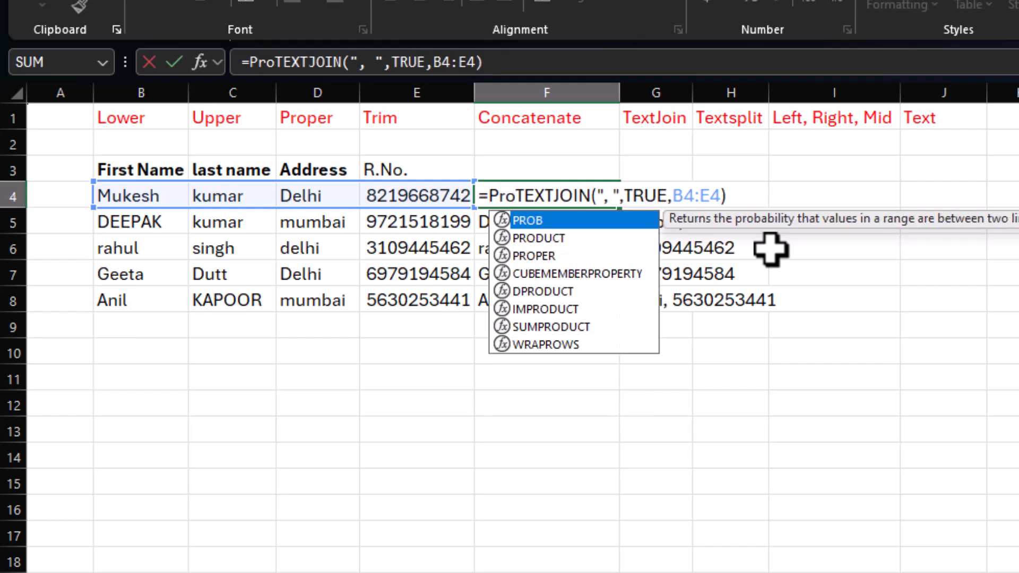
type("(")
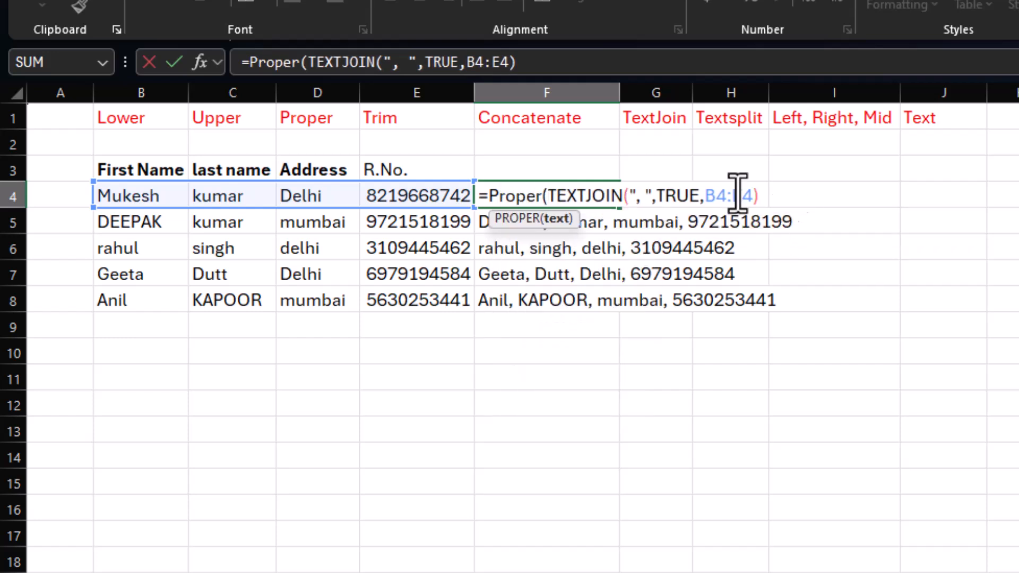
key("Return")
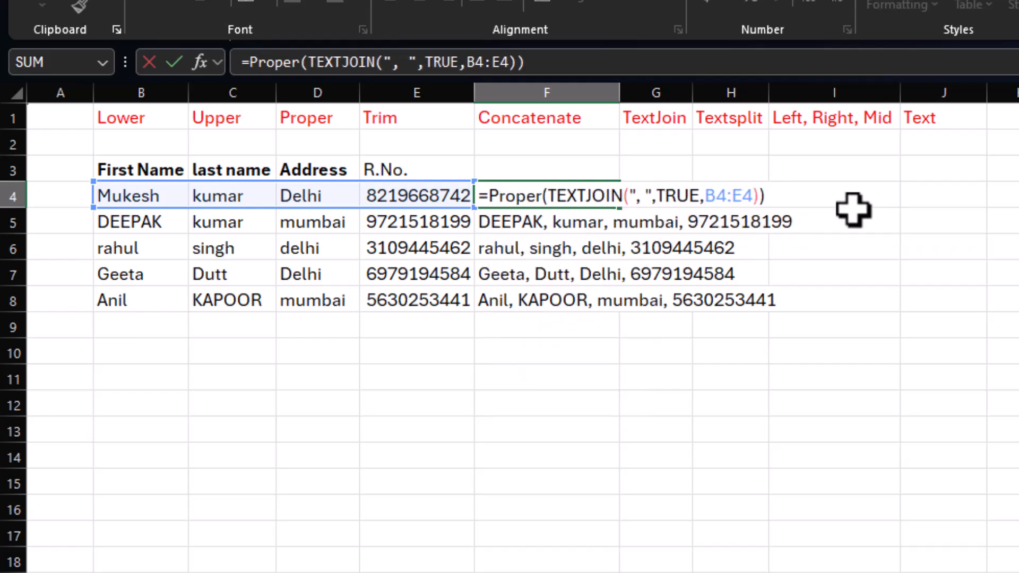
key("Return")
Step: Fill the F4 PROPER and TEXTJOIN formula down through F8
left_click(563, 201)
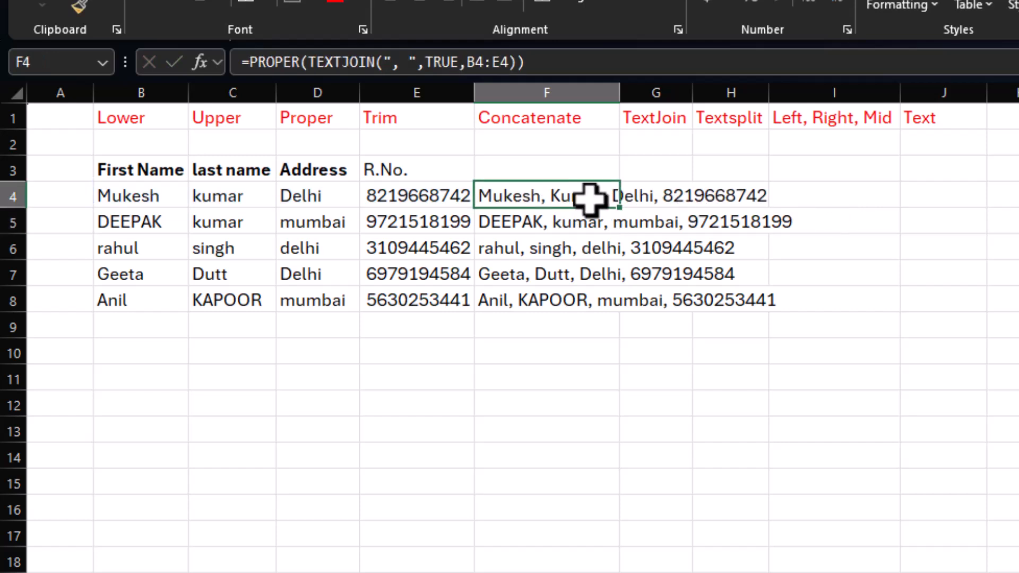
left_click_drag(620, 204, 619, 309)
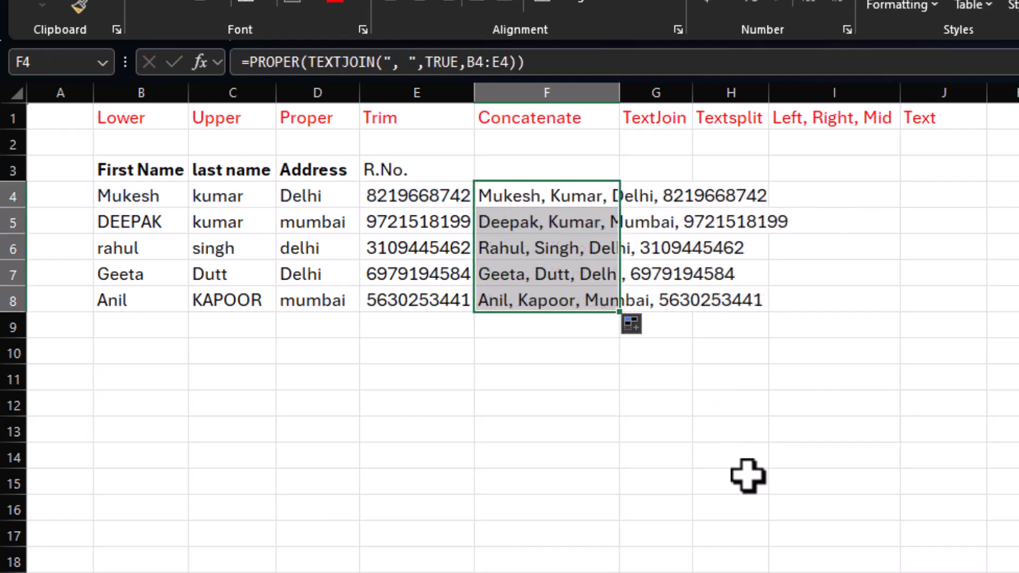
left_click(591, 481)
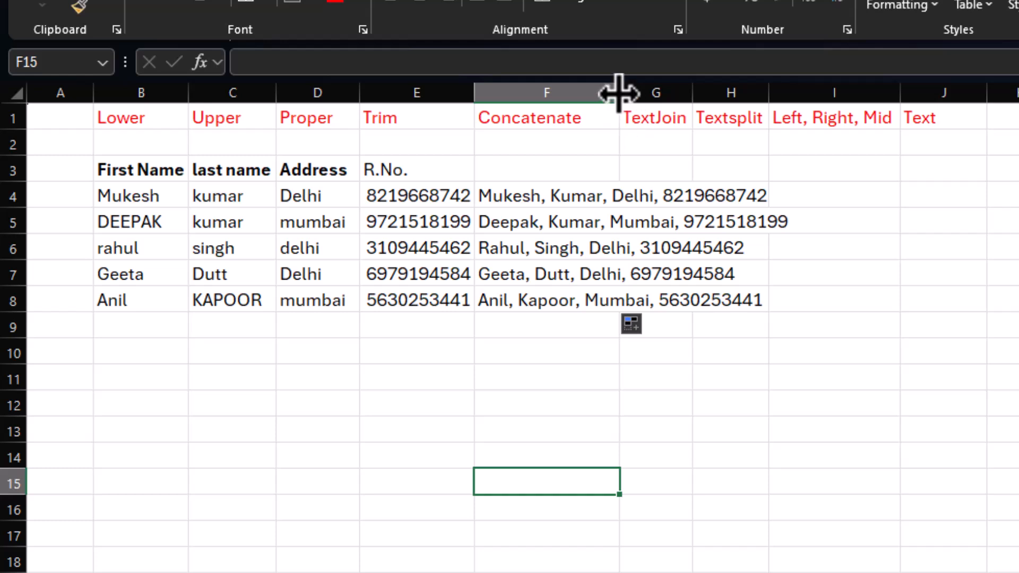
Step: Widen column F to fit the joined text and check the results in F4:F8
left_click_drag(616, 94, 813, 94)
left_click(582, 204)
left_click(589, 223)
left_click(594, 248)
left_click(599, 273)
left_click(629, 301)
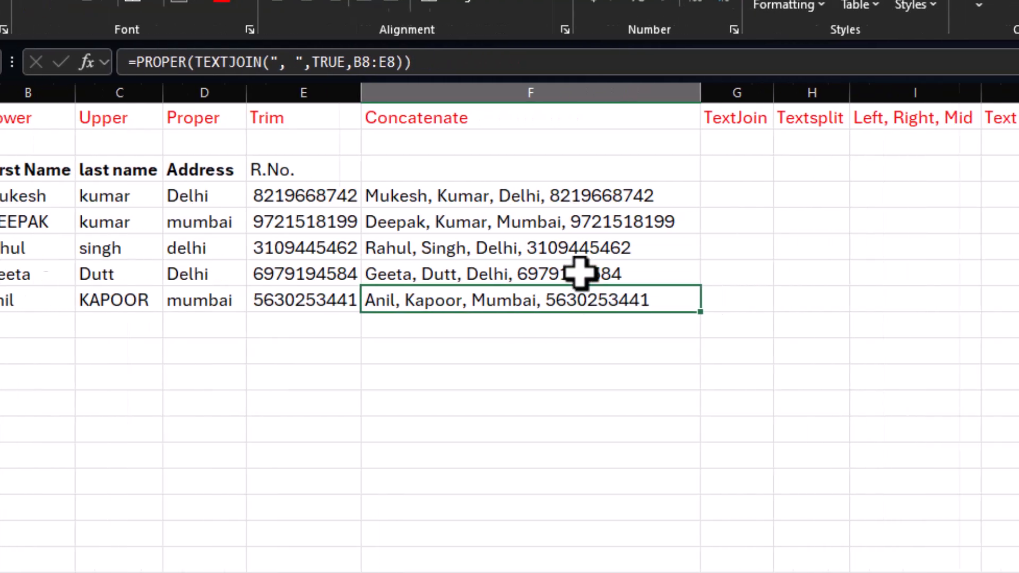
left_click(835, 197)
left_click(497, 198)
left_click(610, 199)
left_click(726, 202)
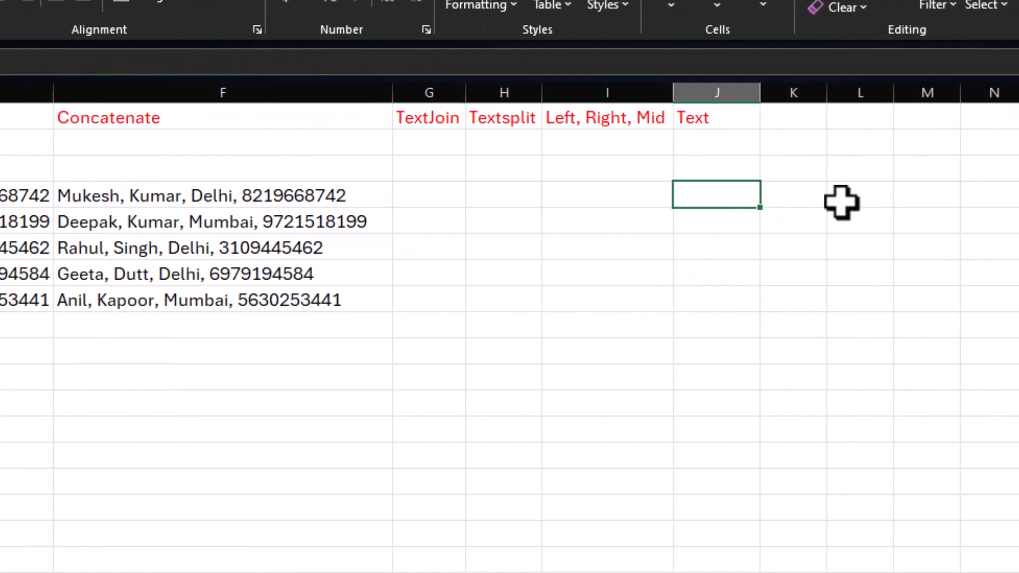
left_click(844, 204)
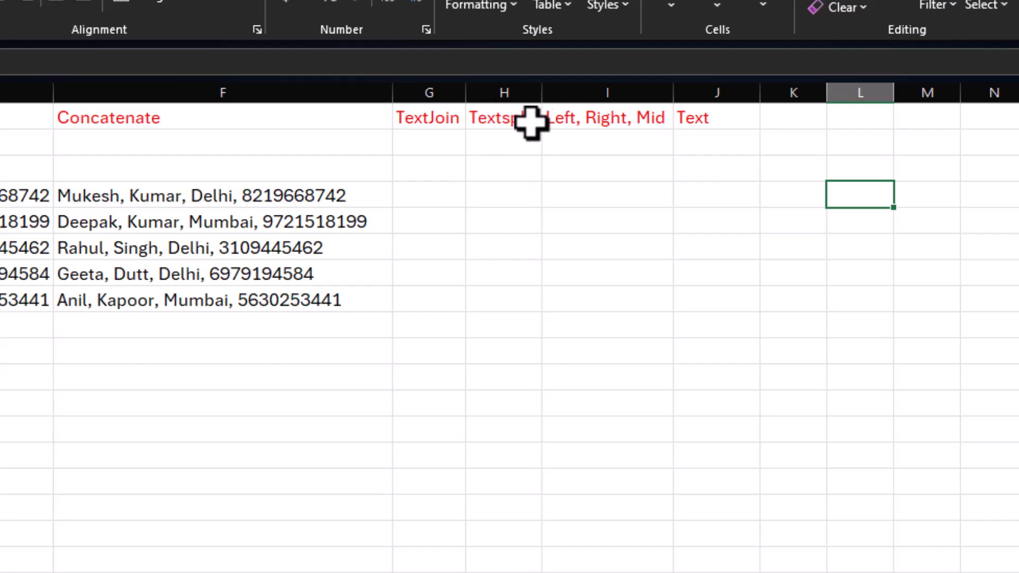
Step: Enter =TEXTSPLIT(F4,", ") in G4 to split the first joined record into separate columns at each comma and space
left_click(422, 193)
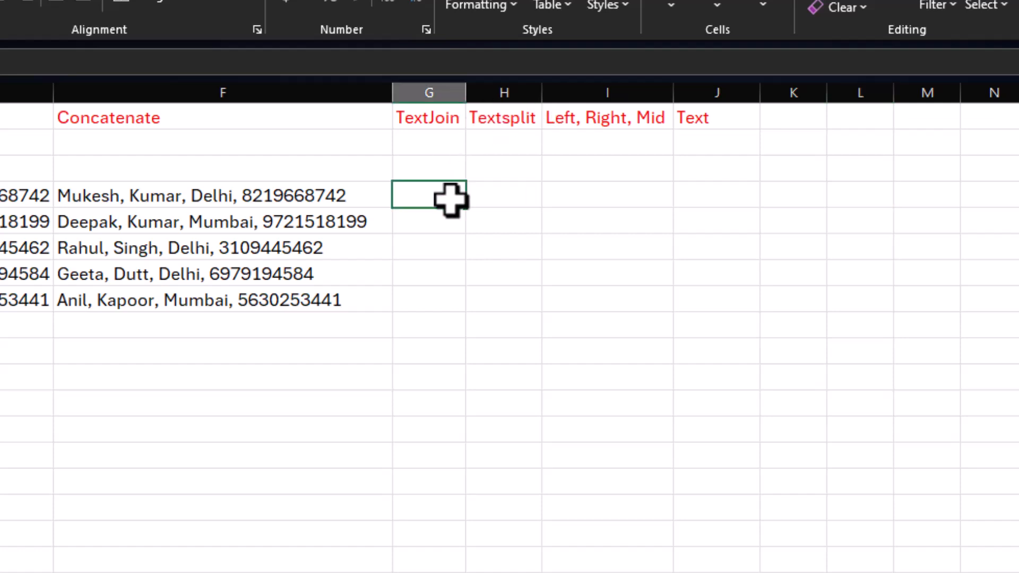
type("=")
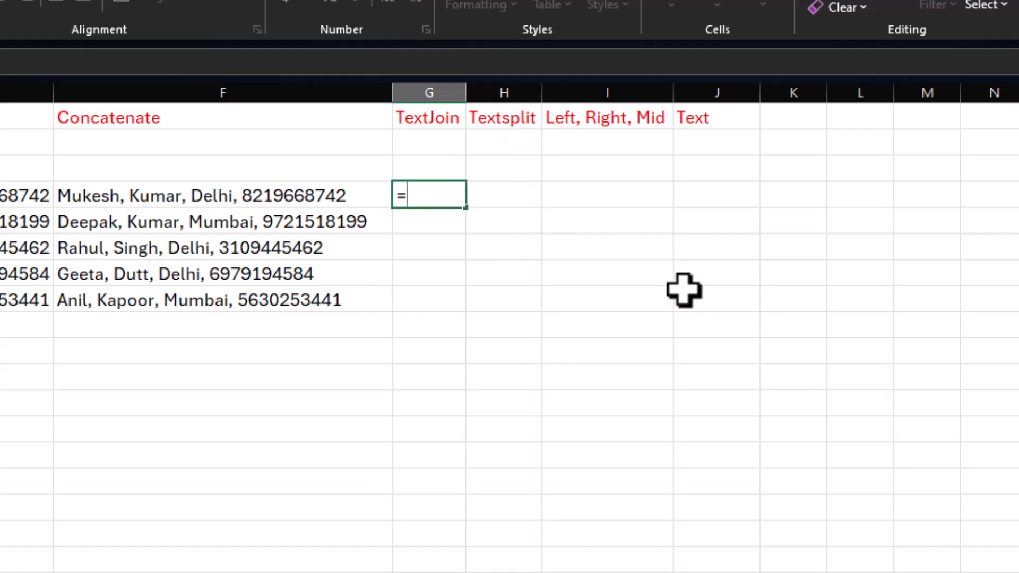
type("textspl")
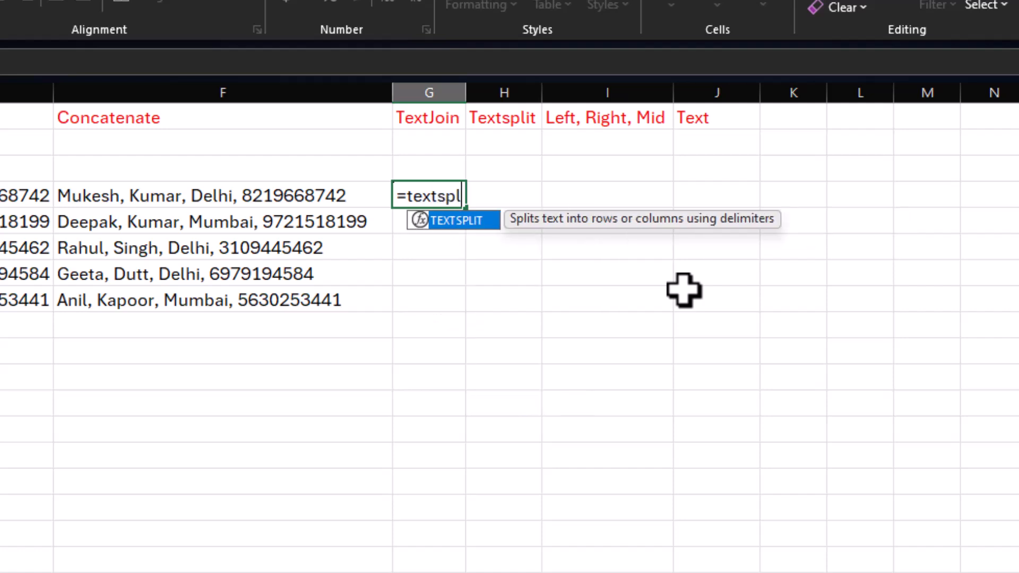
type("it(")
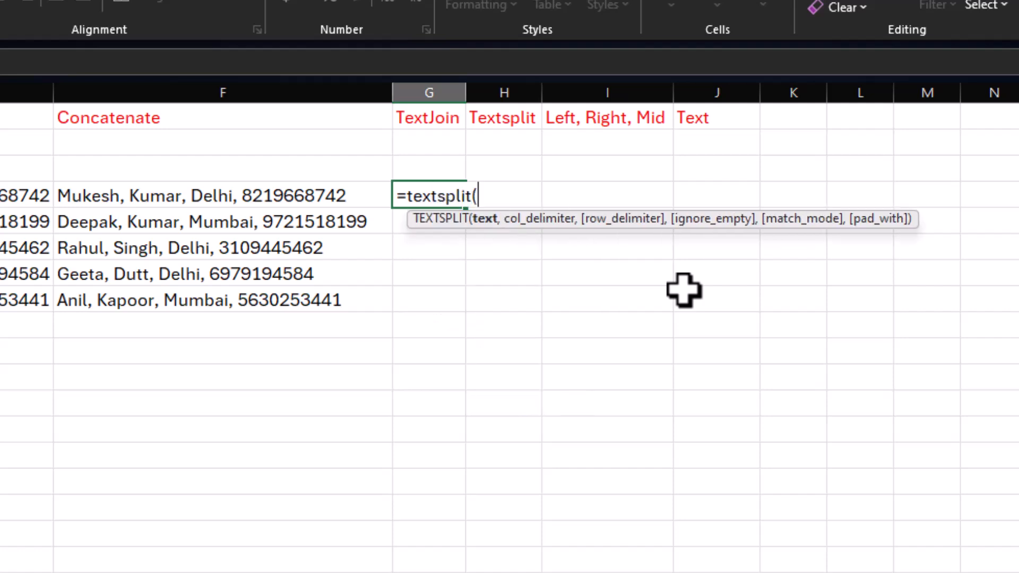
left_click(150, 193)
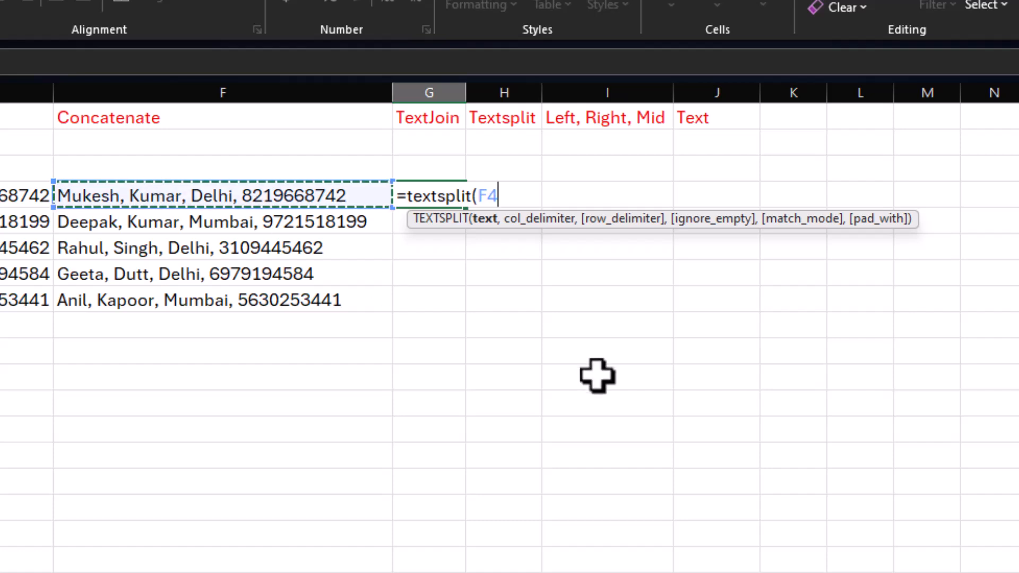
type(",\",")
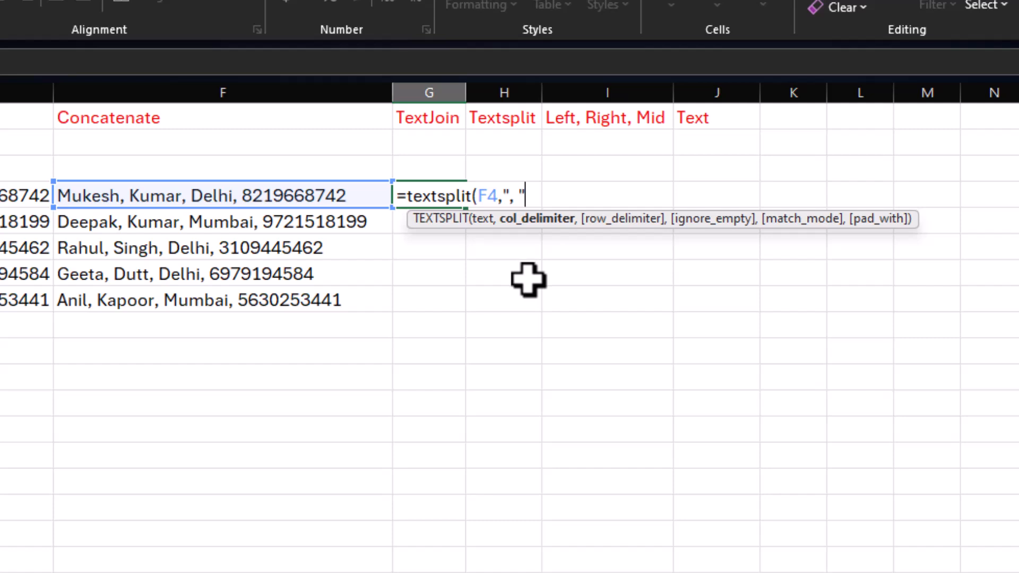
type(")")
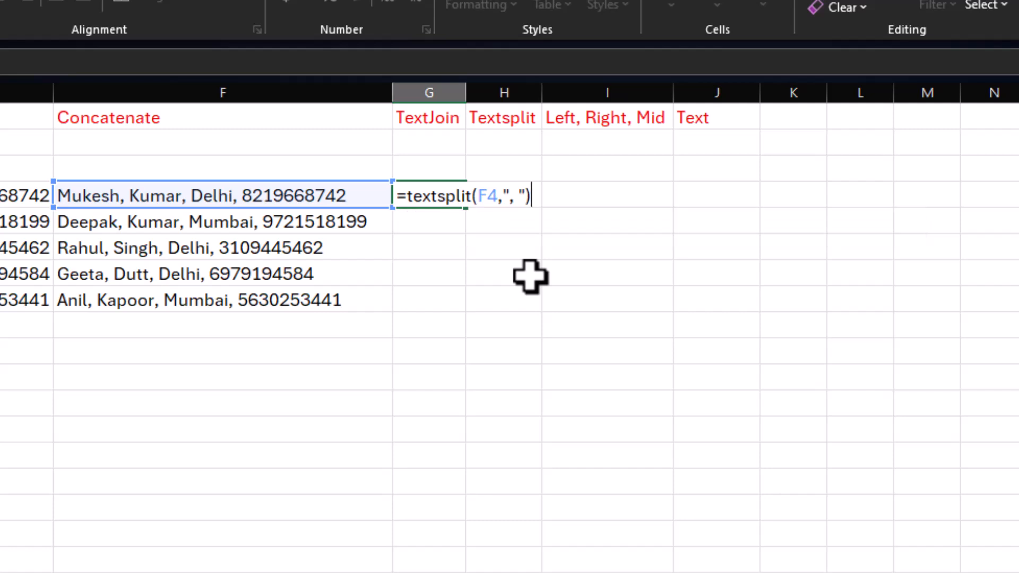
key("Return")
Step: Fill the G4 TEXTSPLIT formula down through G8
left_click_drag(423, 198, 711, 197)
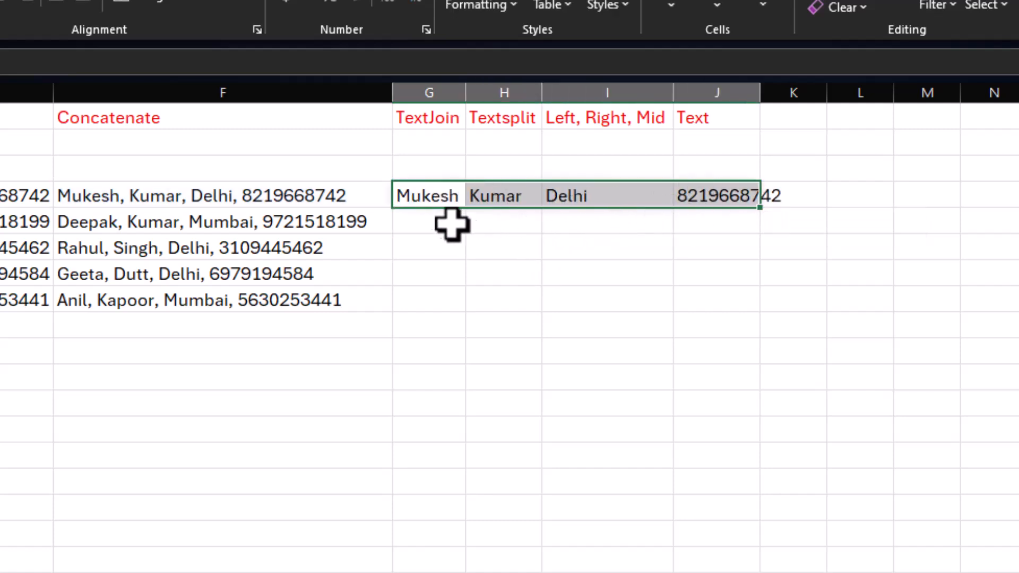
left_click(437, 194)
left_click_drag(470, 210, 465, 311)
left_click(535, 399)
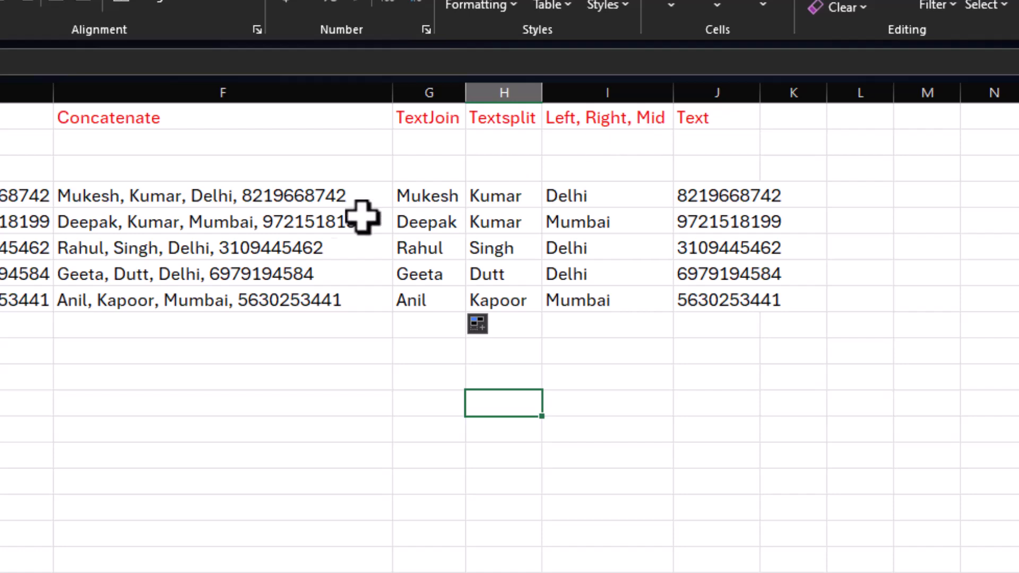
Step: Copy the R.No. column with its header from E3:E8 to a new block starting at E12
left_click(8, 202)
left_click_drag(0, 213, 64, 291)
left_click_drag(316, 148, 324, 273)
key("ctrl+c")
left_click(318, 381)
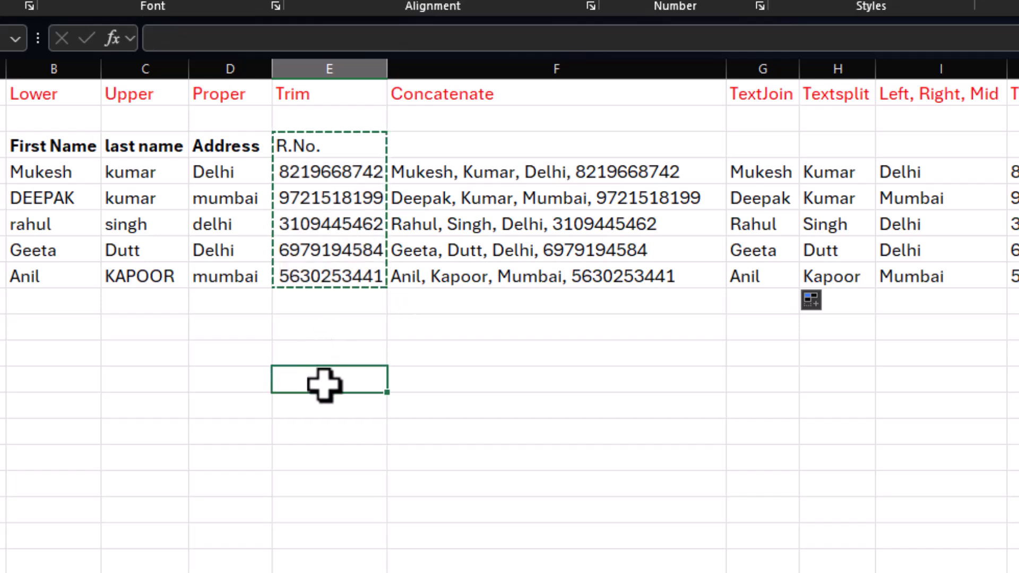
key("ctrl+v")
Step: Enter the header "left 4" in F12 beside the copied R.No. header
left_click(478, 379)
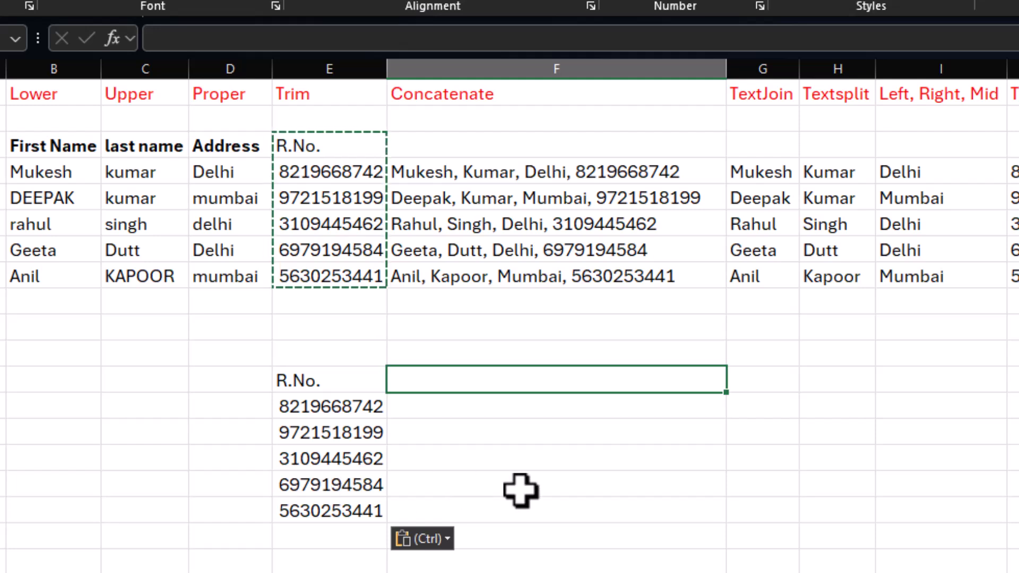
type("left 4")
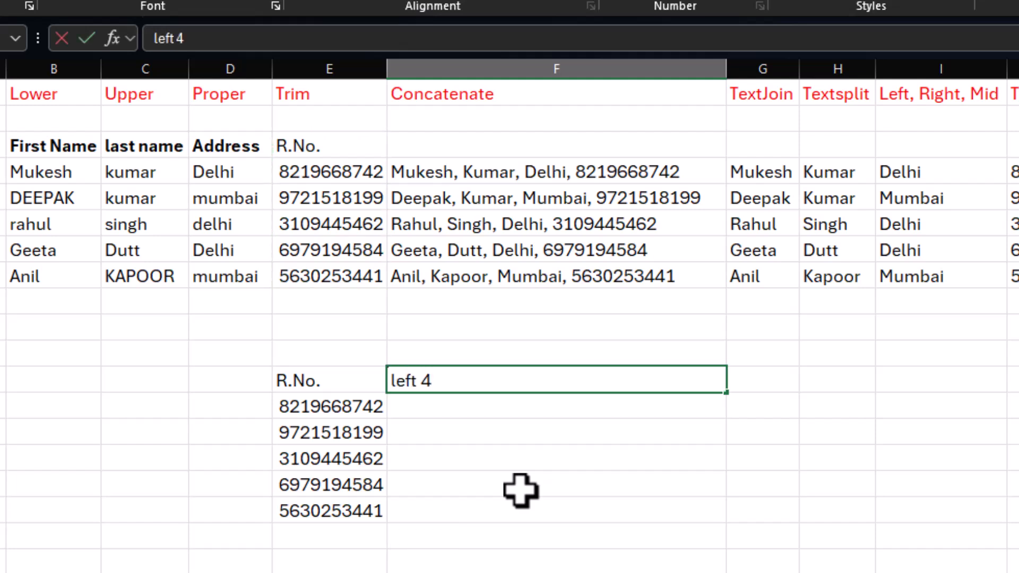
key("Return")
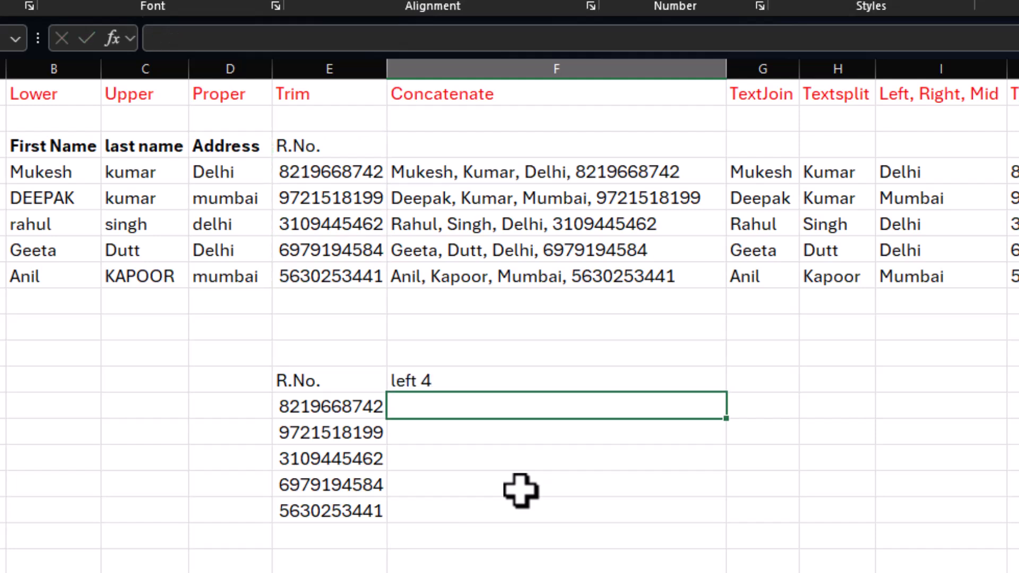
Step: Enter =LEFT(E13,3) in F13 to extract the first three characters of the copied number
type("=left(")
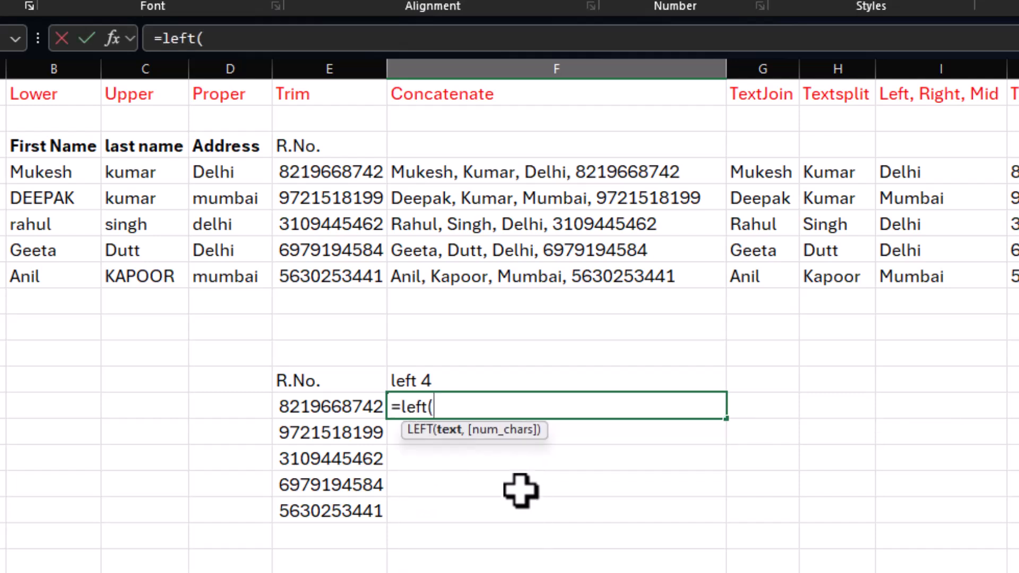
left_click(348, 406)
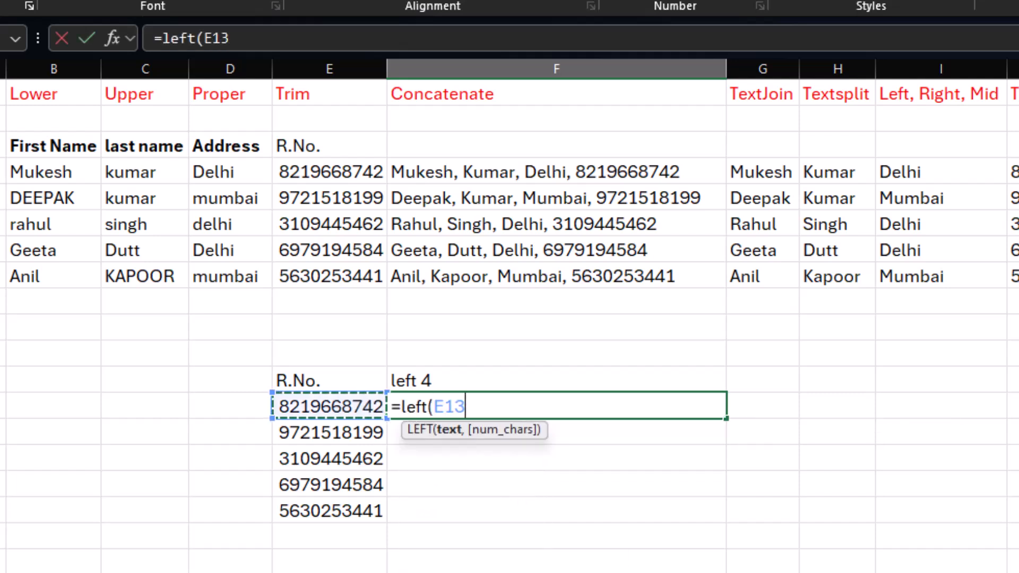
type(",3")
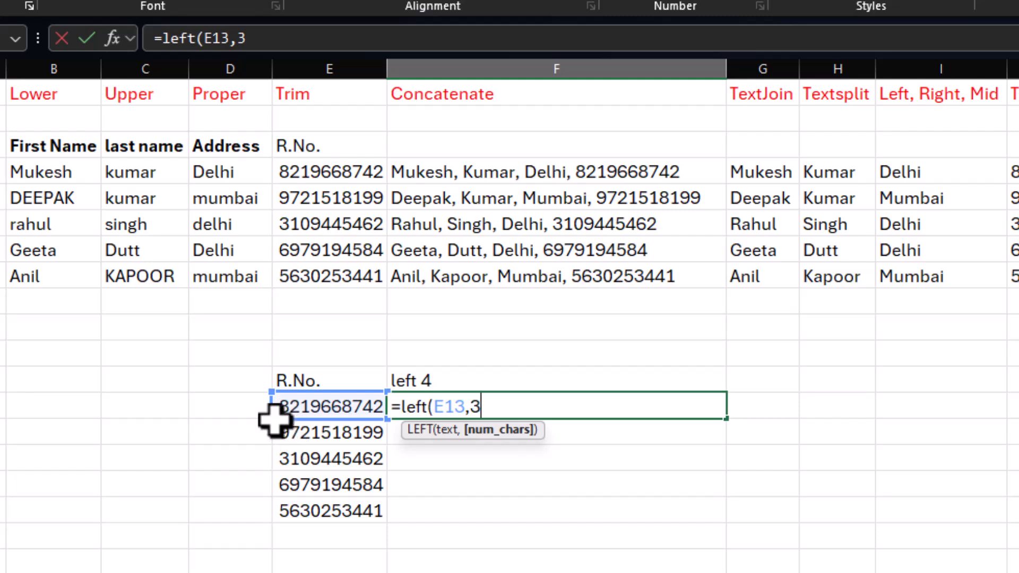
key("Return")
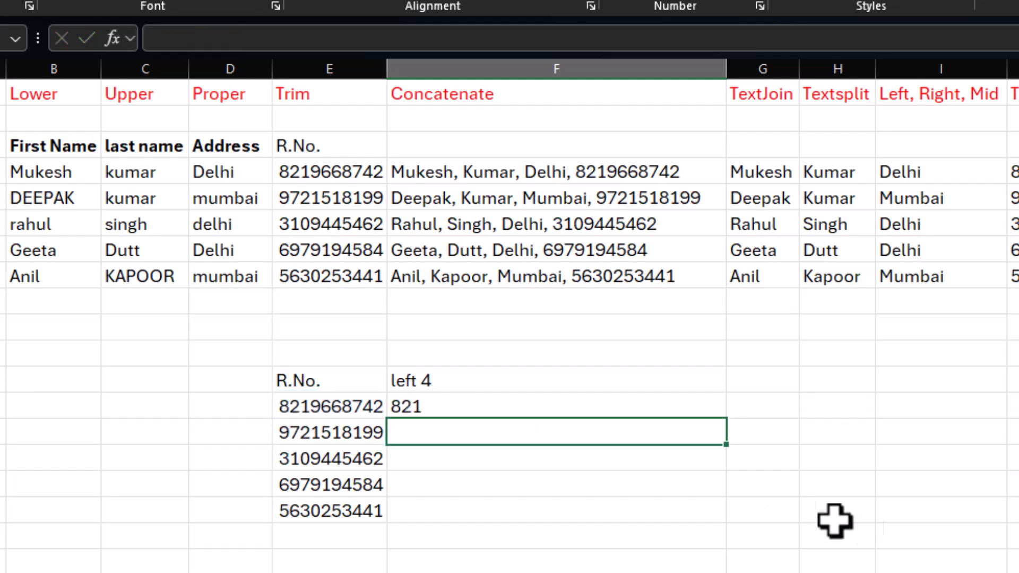
Step: Fill the F13 LEFT formula down through F17
left_click(536, 409)
left_click_drag(725, 419, 726, 522)
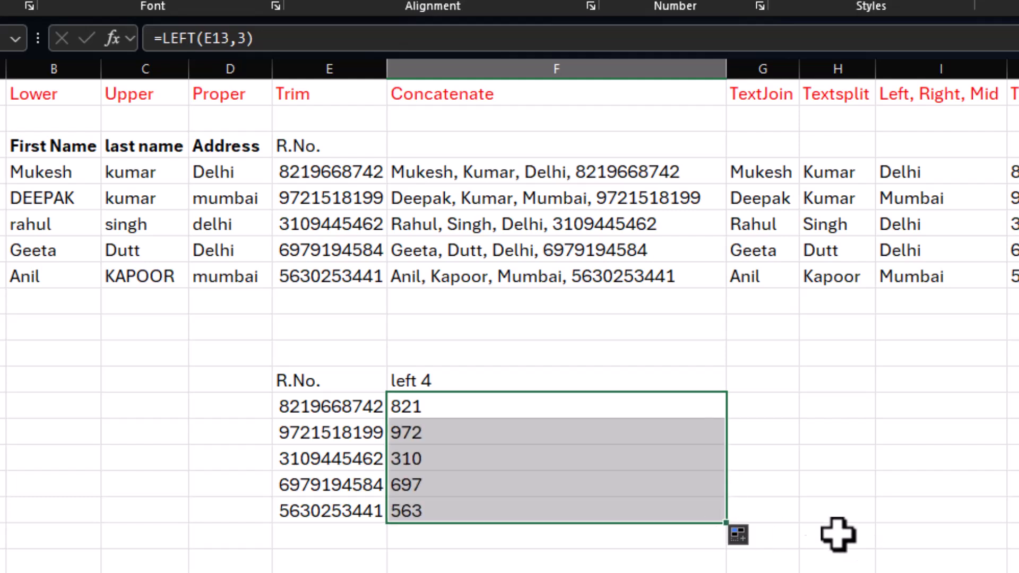
left_click(364, 409)
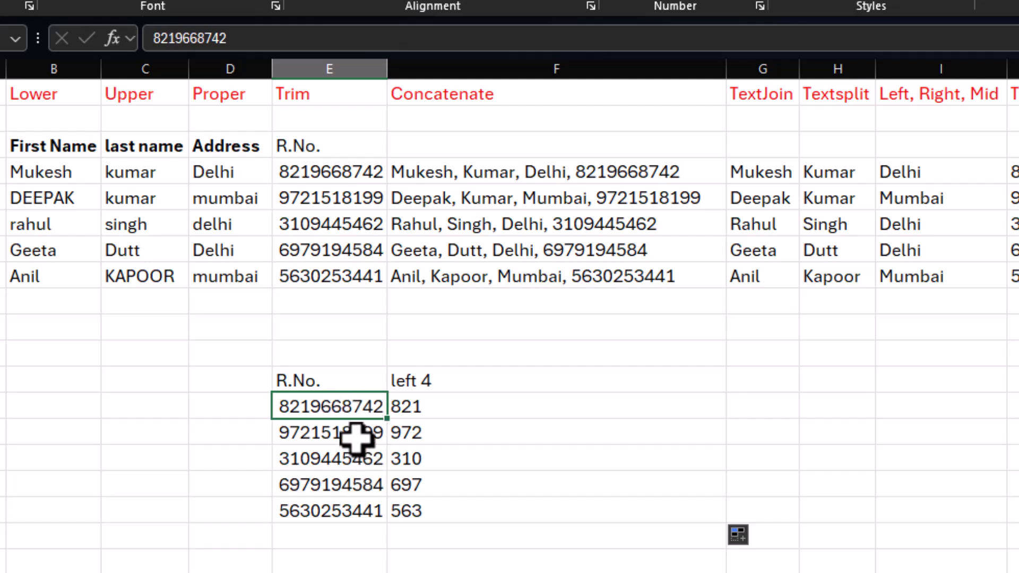
Step: Enter the header "right" in G12 next to the "left 4" header
left_click(749, 413)
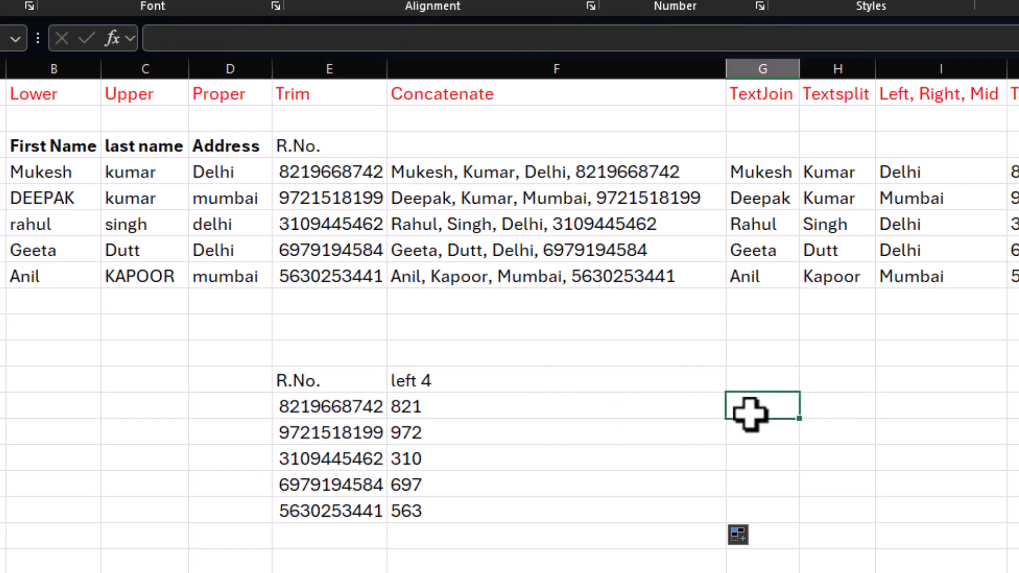
left_click(768, 377)
type("righ")
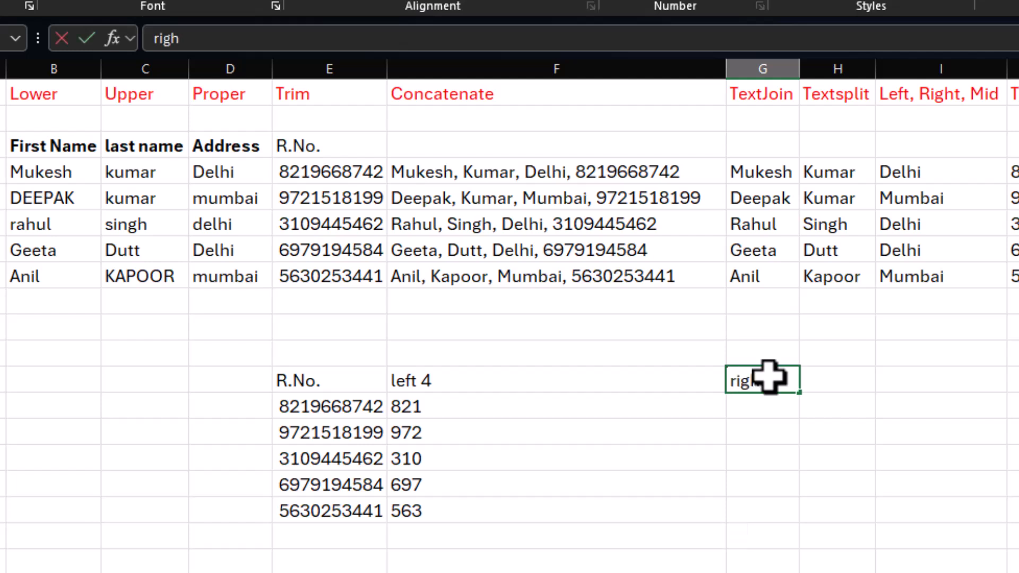
key("Return")
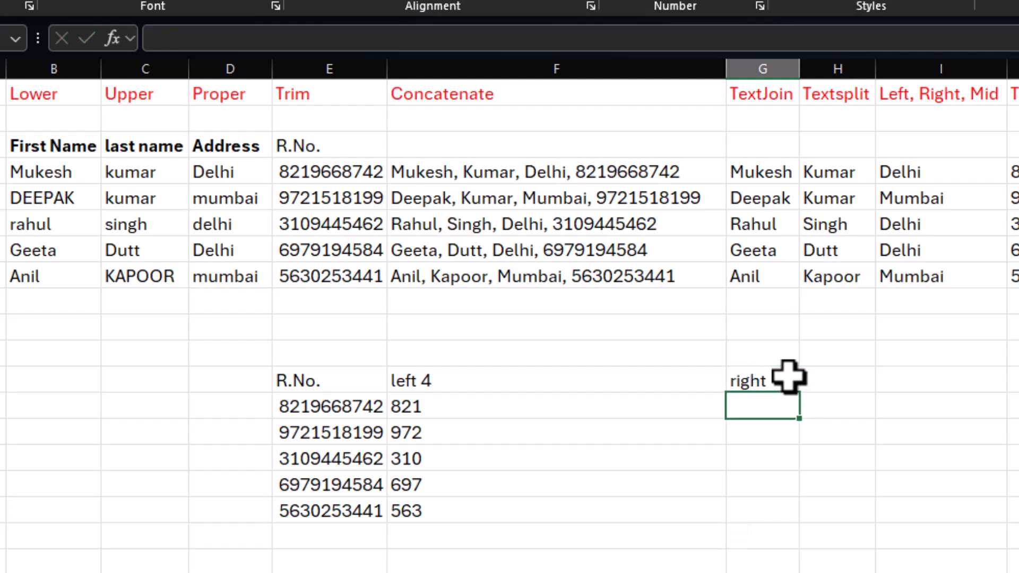
left_click(823, 380)
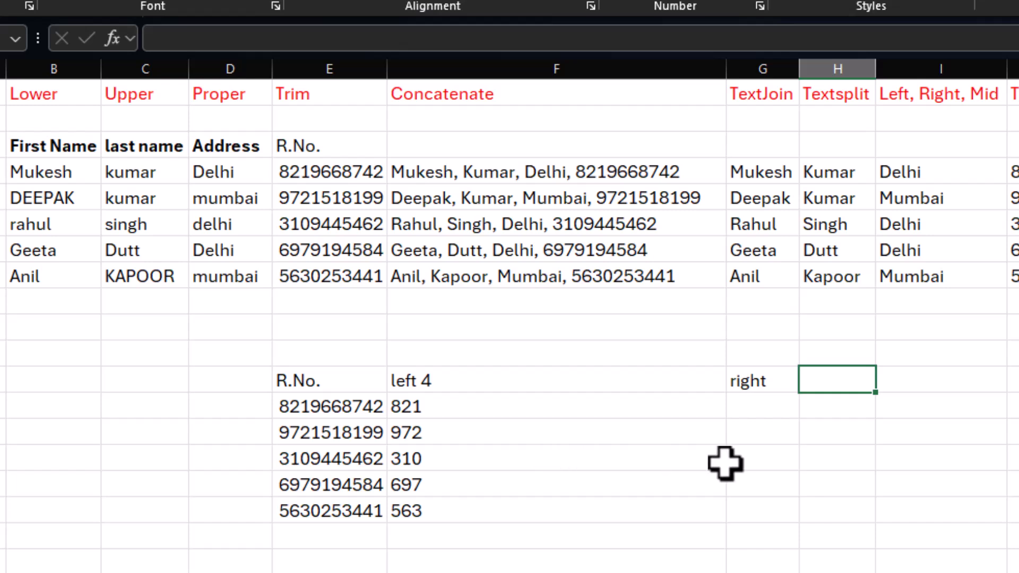
Step: Enter the header "Mid" in H12 and =MID(E13,2,4) in H13 to extract four characters starting at the second one
type("Mid")
key("Return")
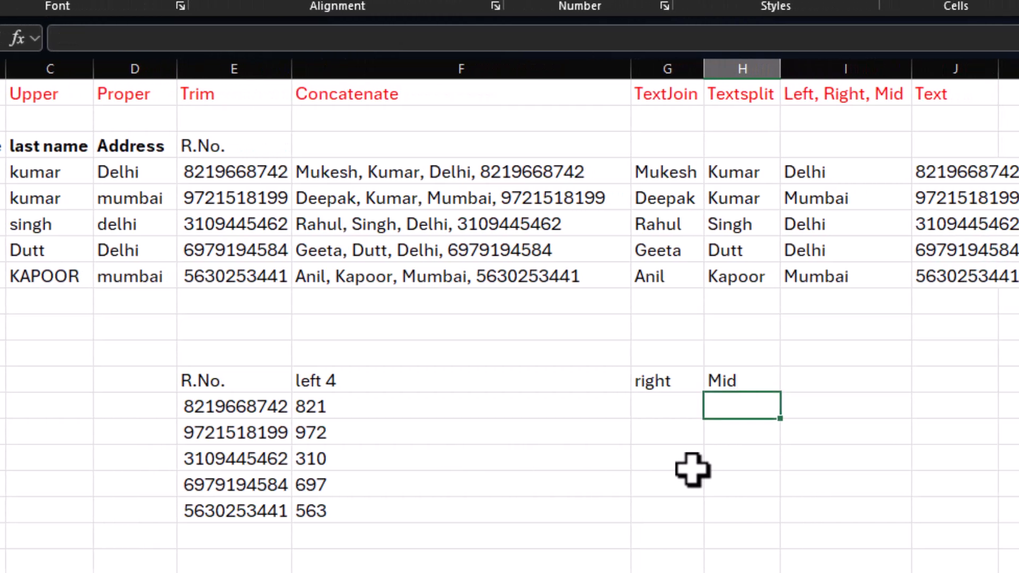
type("=mid")
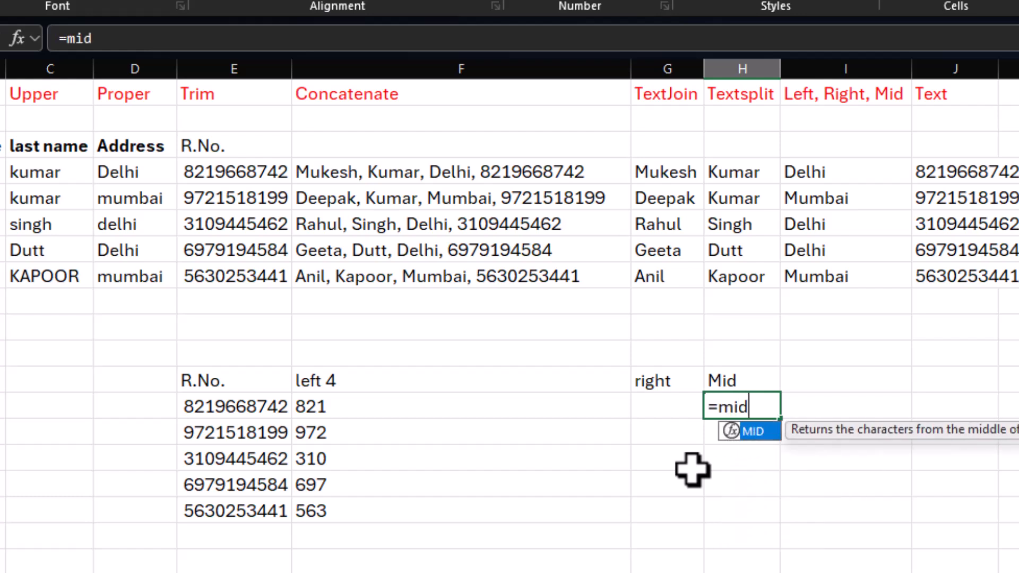
type("(")
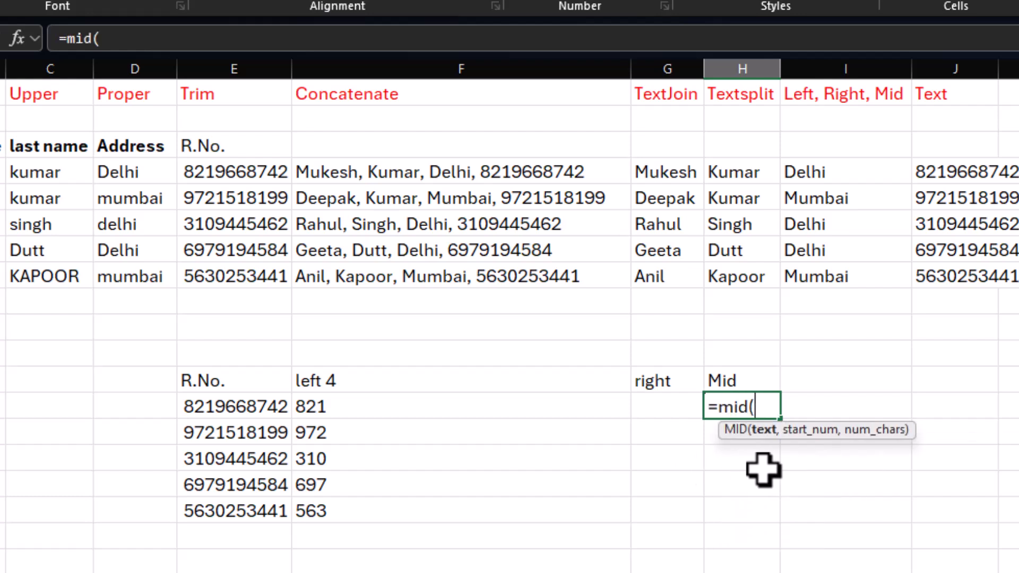
left_click(230, 406)
type(",")
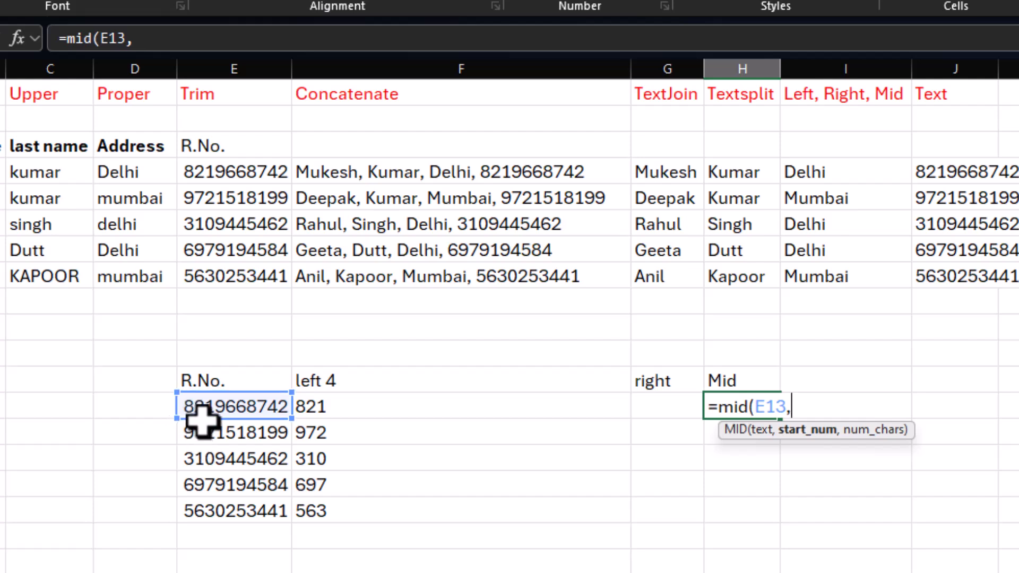
type(",")
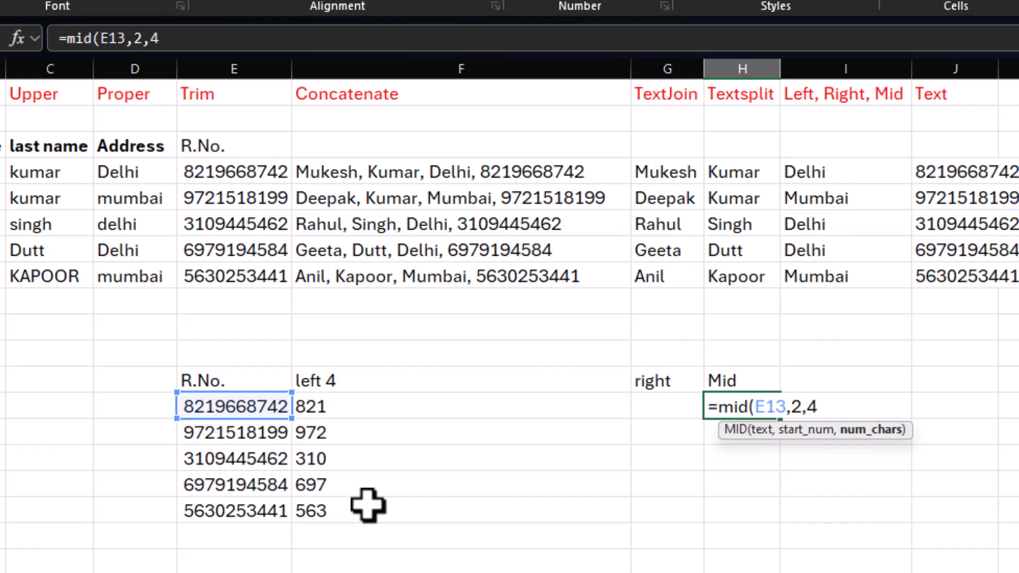
type("4)")
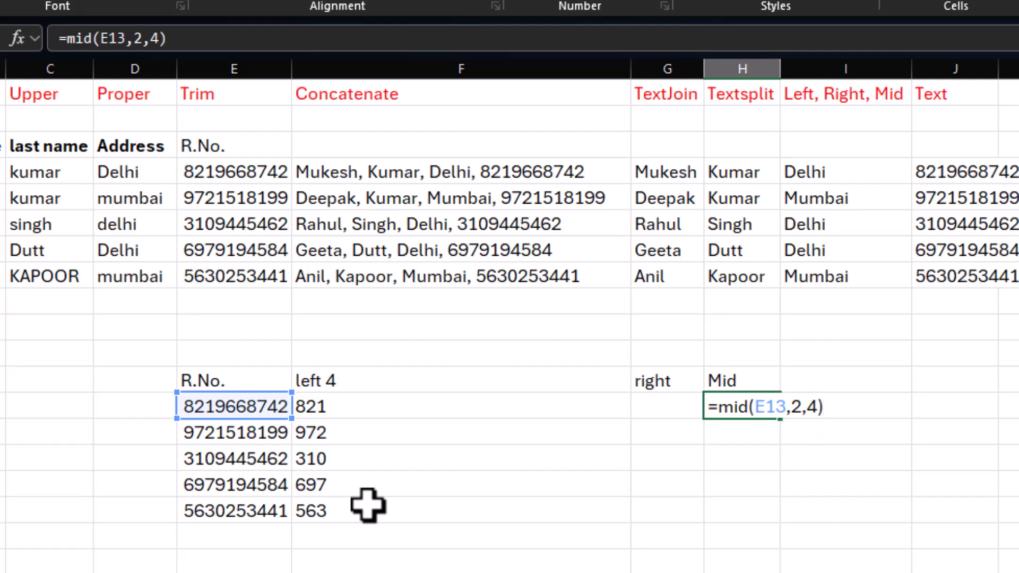
key("Return")
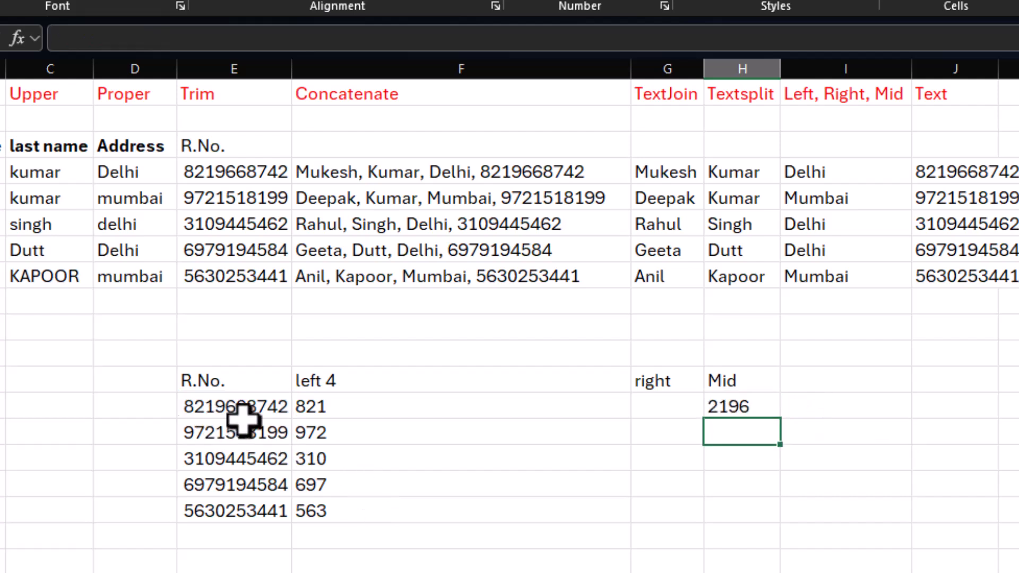
Step: Fill the H13 MID formula down through H17
left_click(750, 412)
left_click_drag(780, 418, 778, 521)
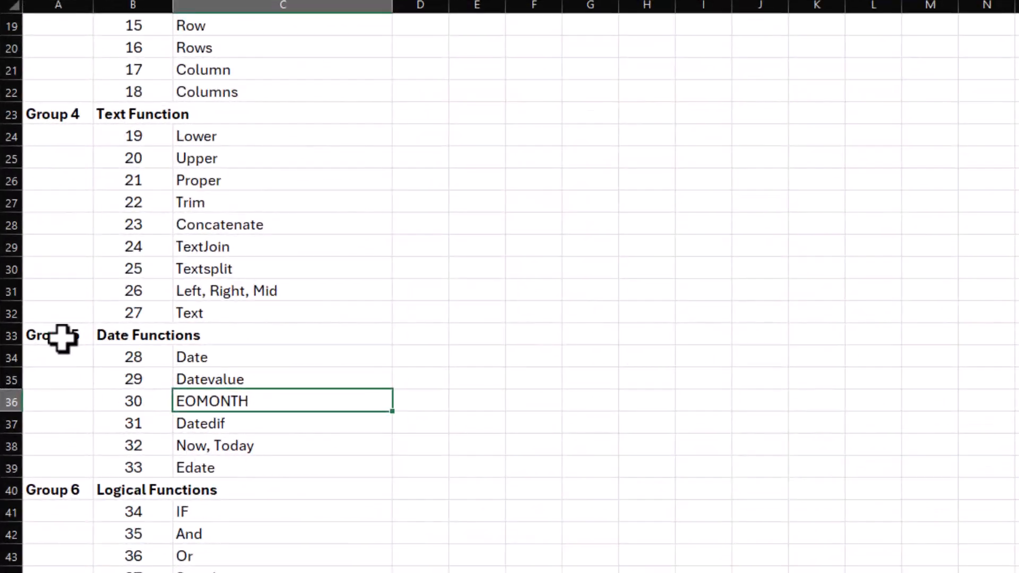
mouse_move(64, 339)
left_mouse_down()
mouse_move(270, 430)
mouse_move(289, 471)
left_mouse_up()
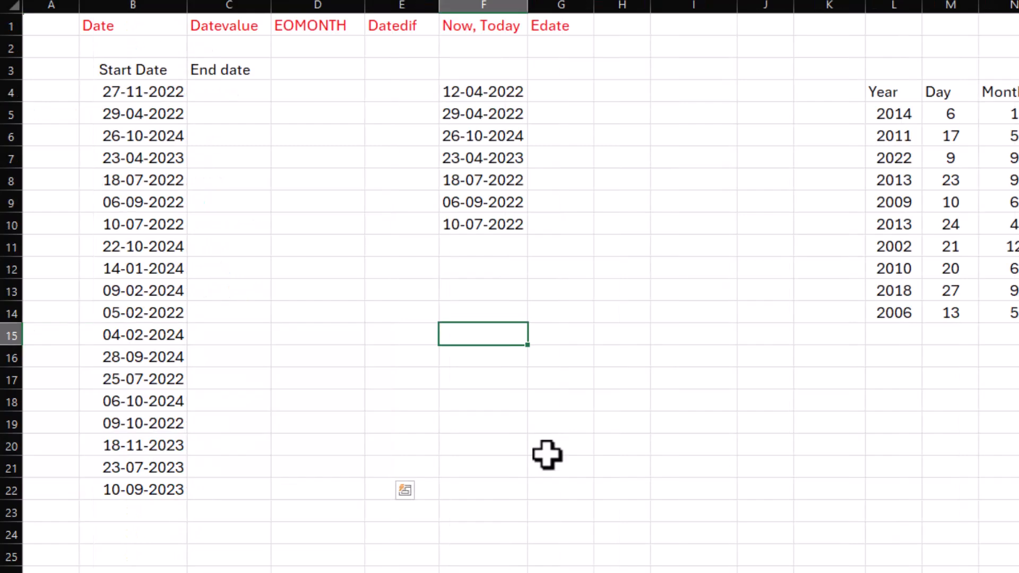
left_click(461, 449)
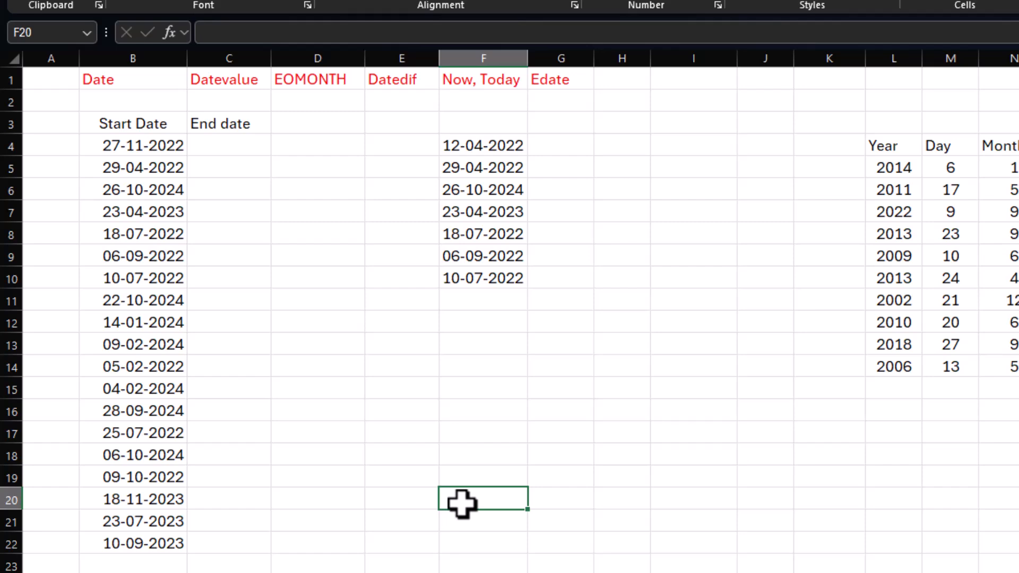
Step: Enter =TODAY() in C4 under End date to return the current date
left_click(233, 144)
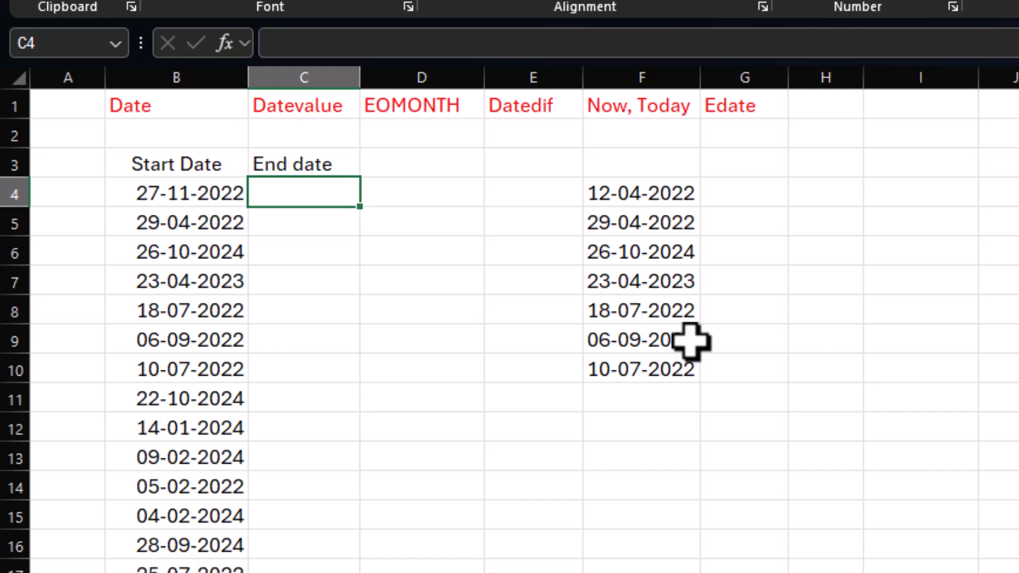
type("=today")
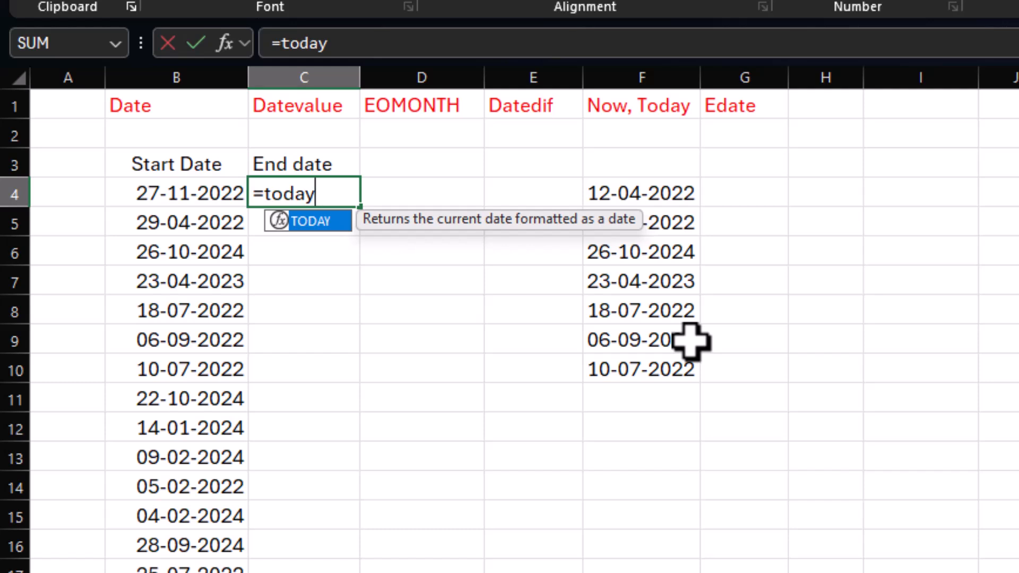
type("(")
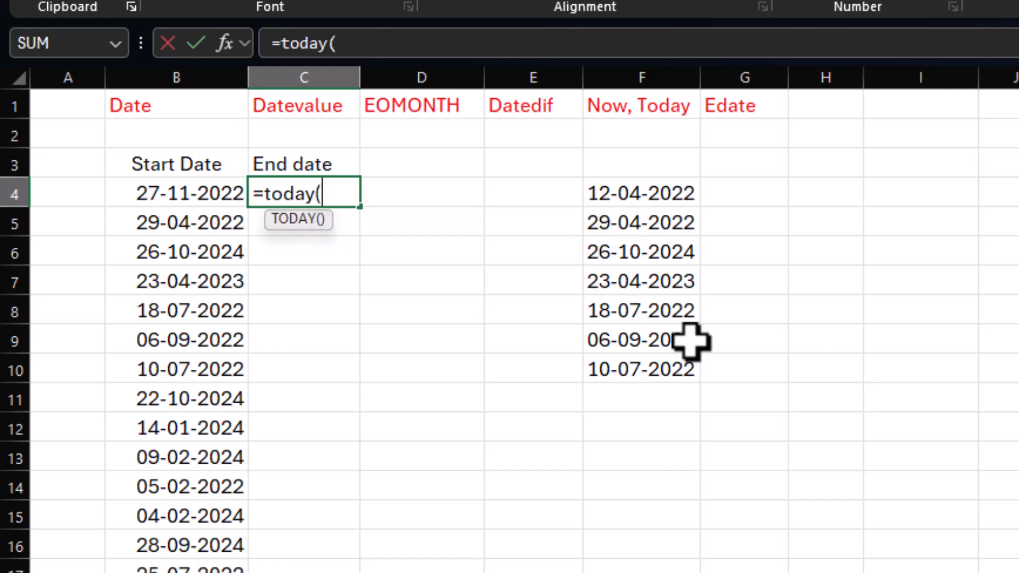
key("Return")
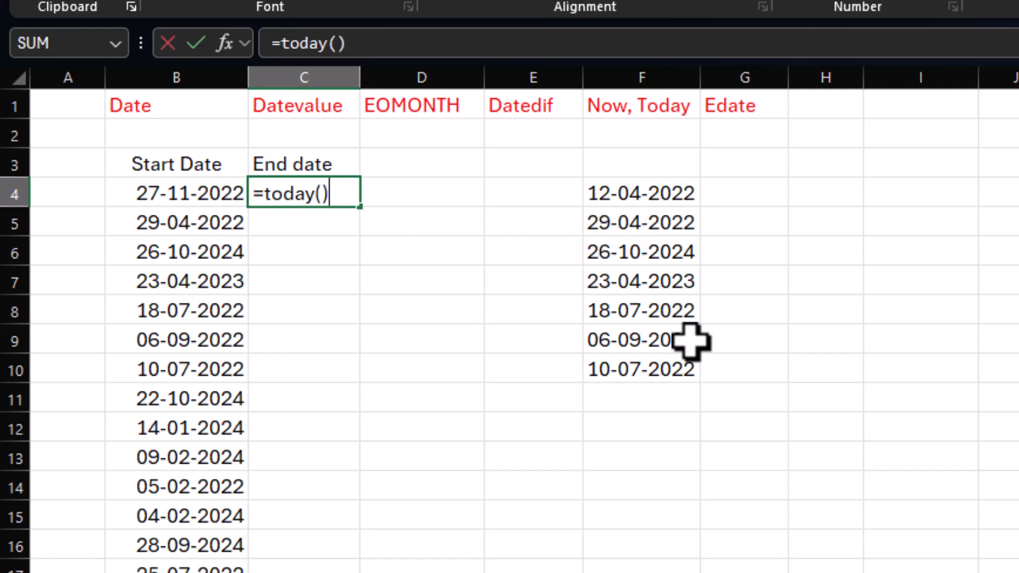
key("Return")
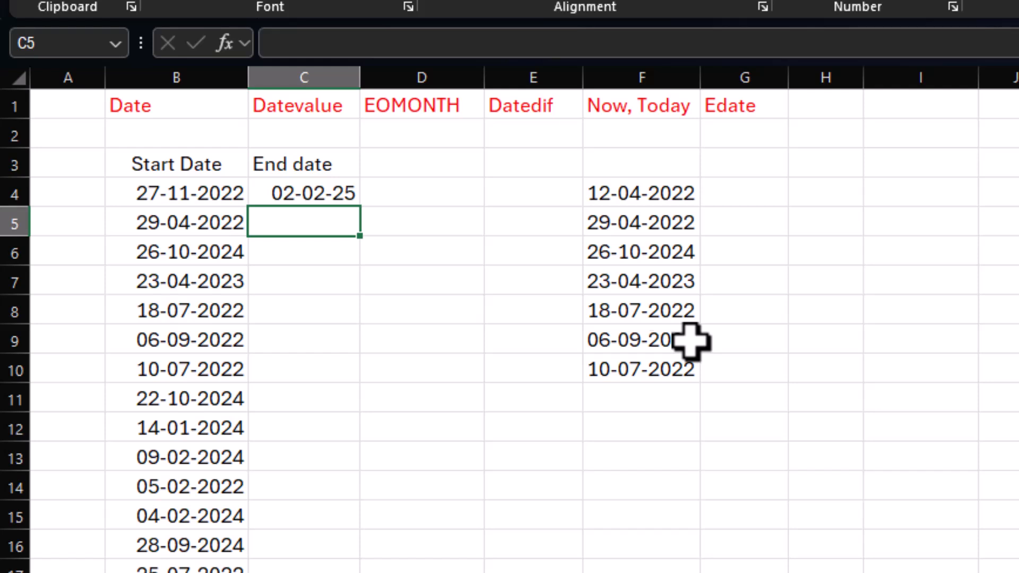
left_click(355, 195)
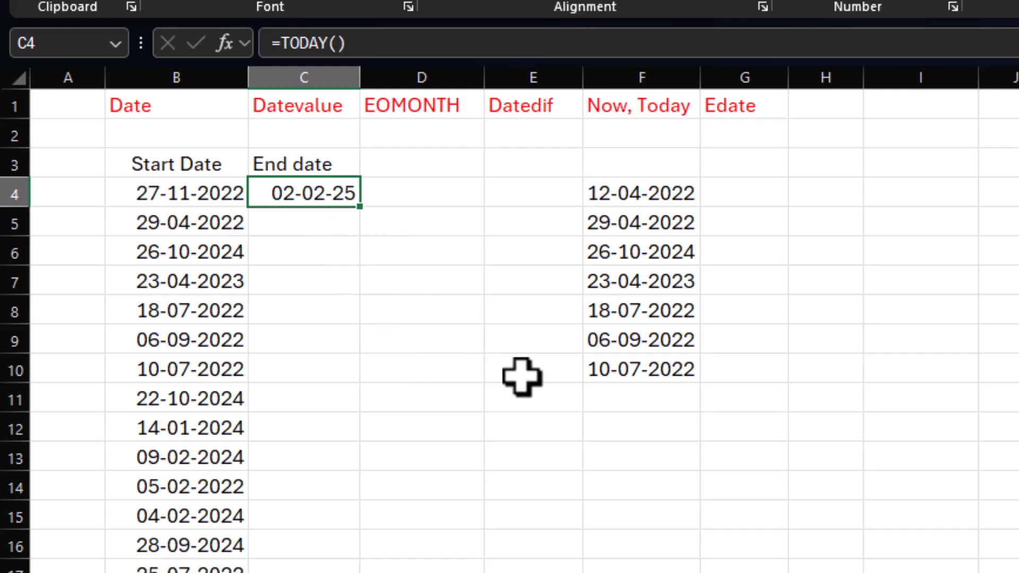
Step: Enter =NOW() in C5 for the current date and time, and widen column C to fit the result
left_click(330, 221)
type("=")
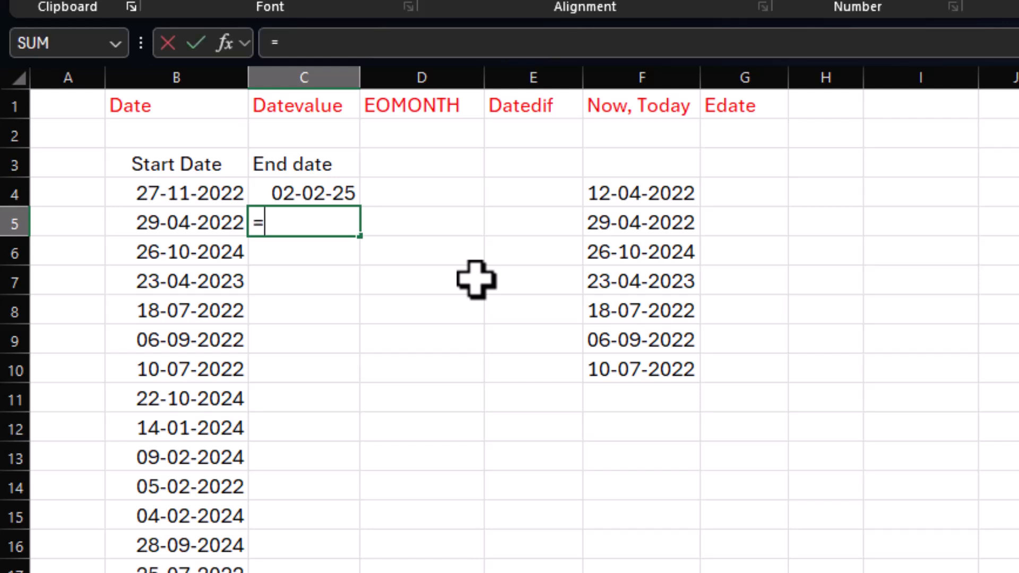
type("now")
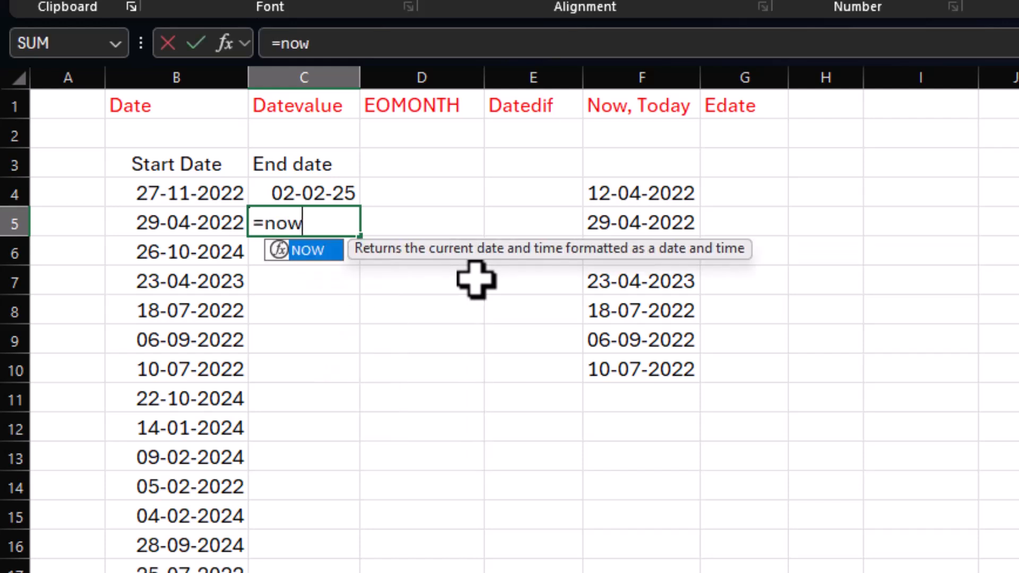
type("()")
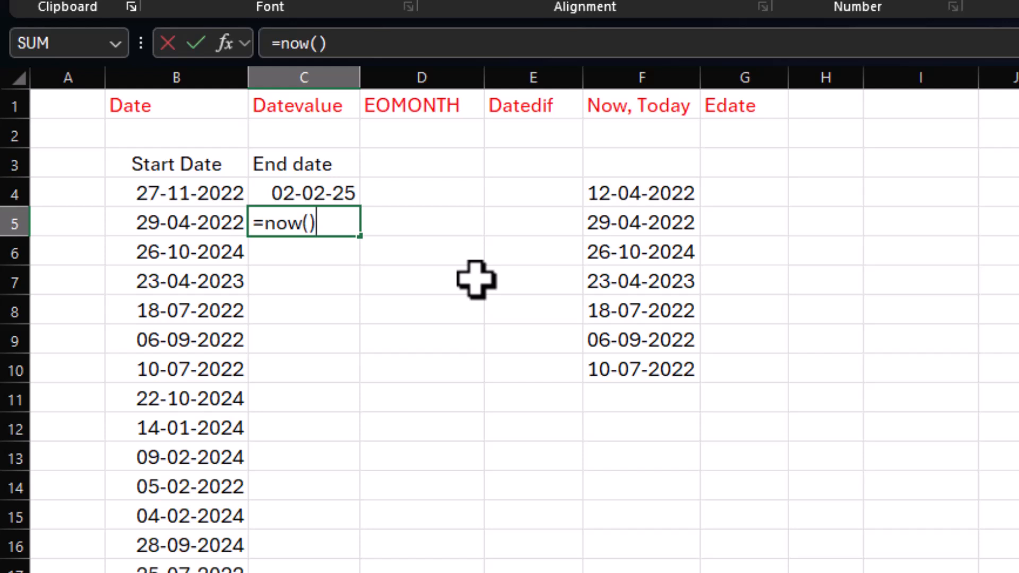
key("Return")
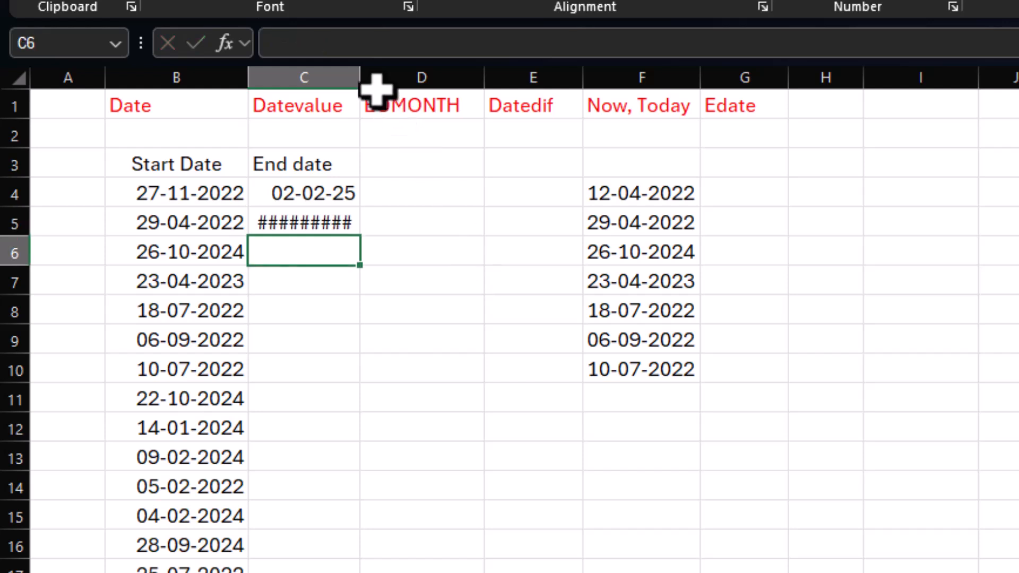
left_click_drag(361, 74, 439, 80)
left_click(321, 228)
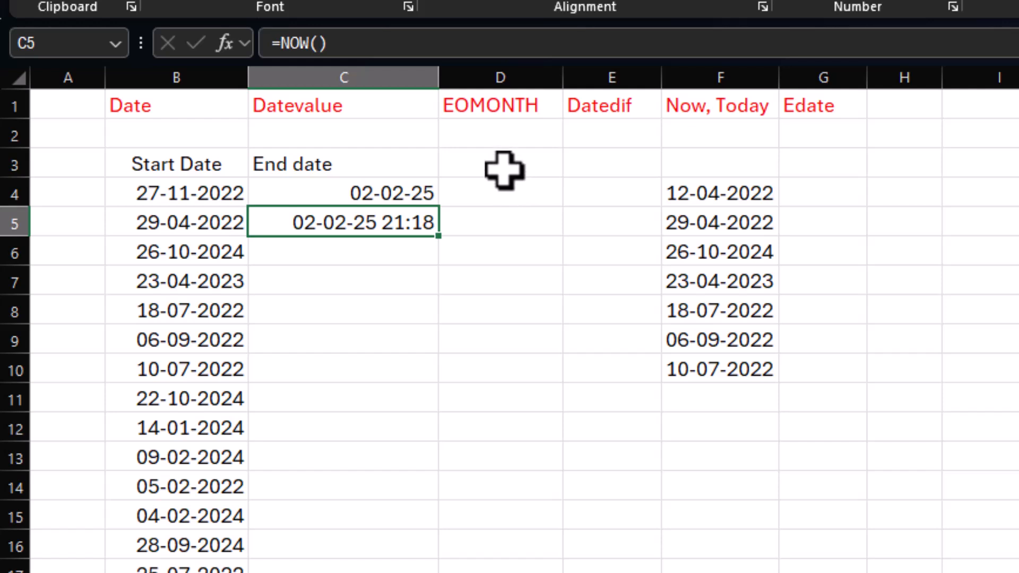
Step: Try =MONTH(B4) in D4 to extract the month of the first start date, and clear the cell again
left_click(501, 189)
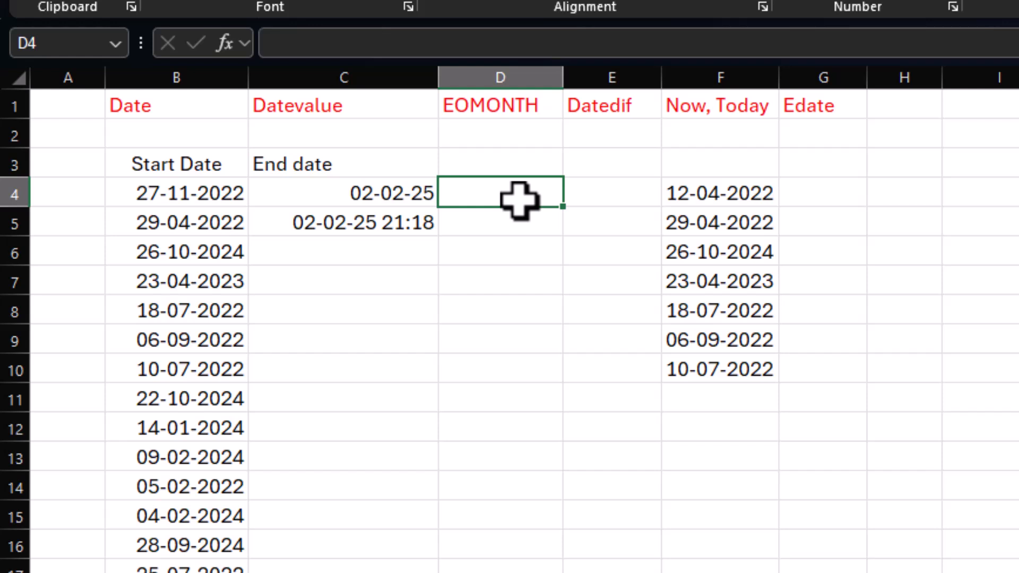
type("=month")
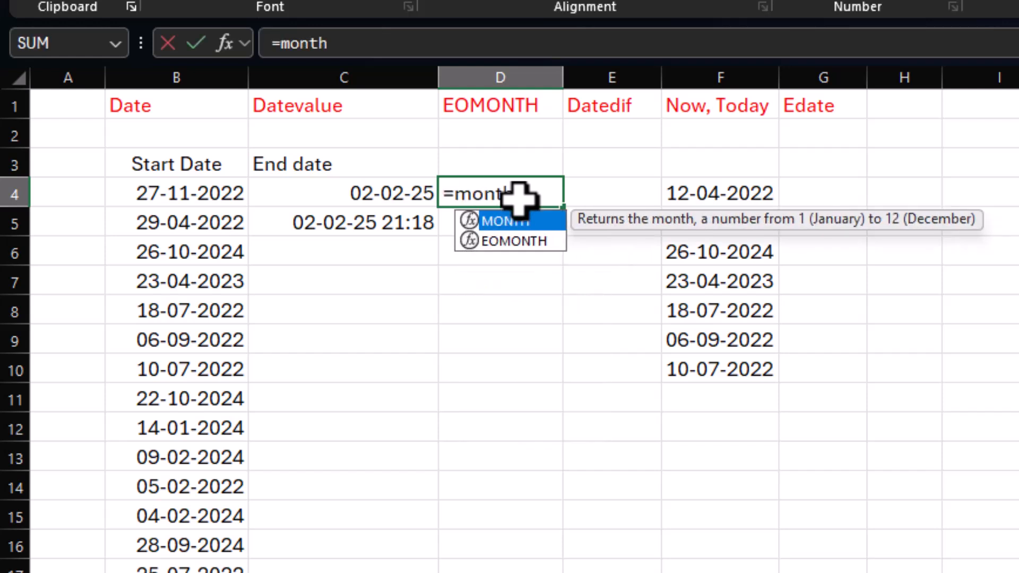
type("(")
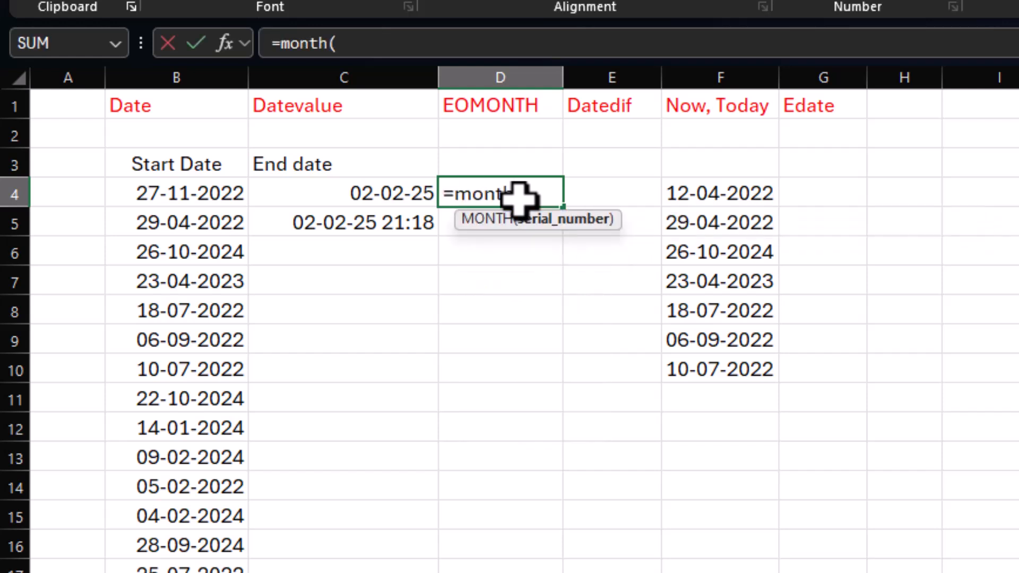
left_click(170, 197)
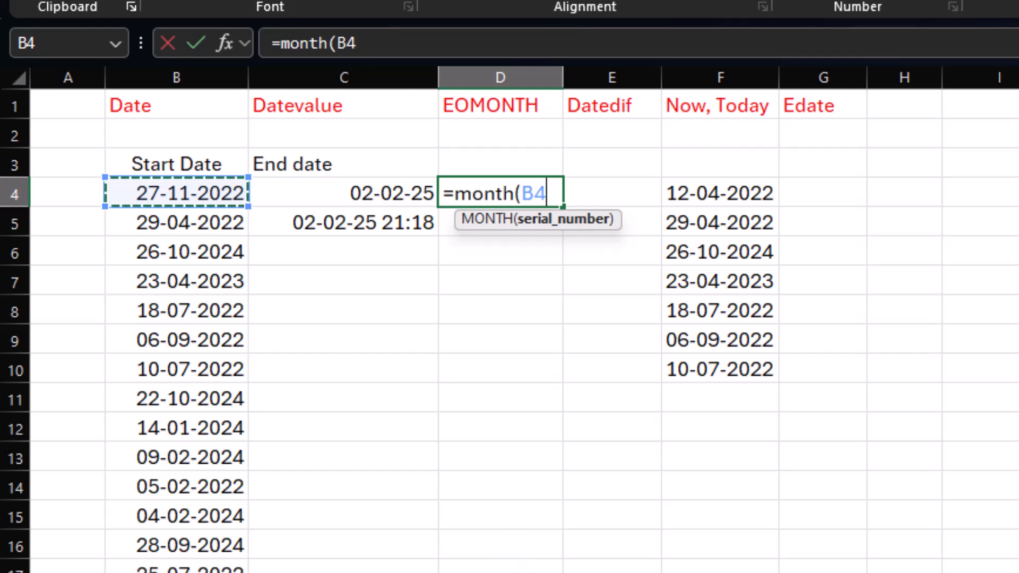
key("Return")
left_click(504, 194)
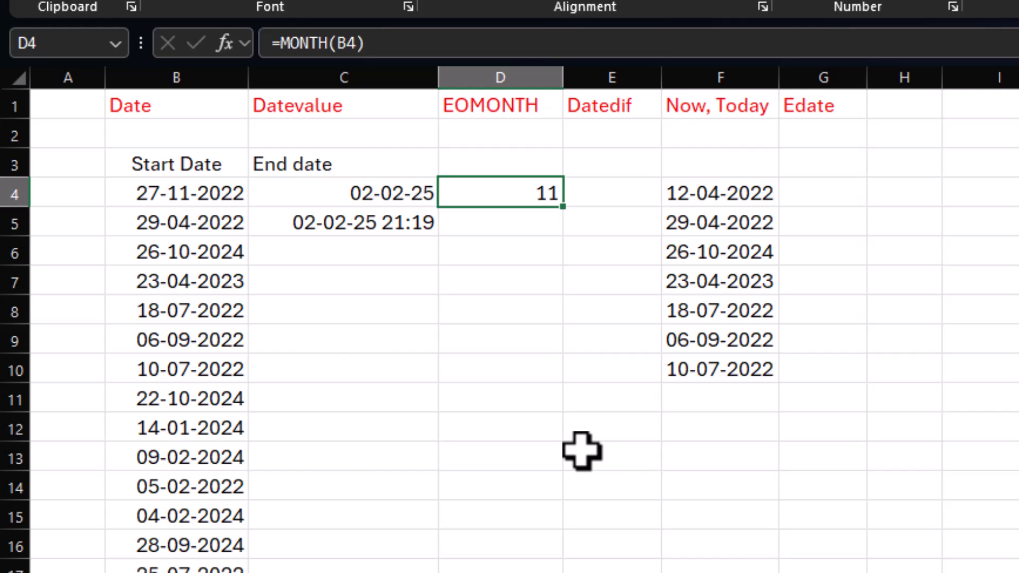
key("Delete")
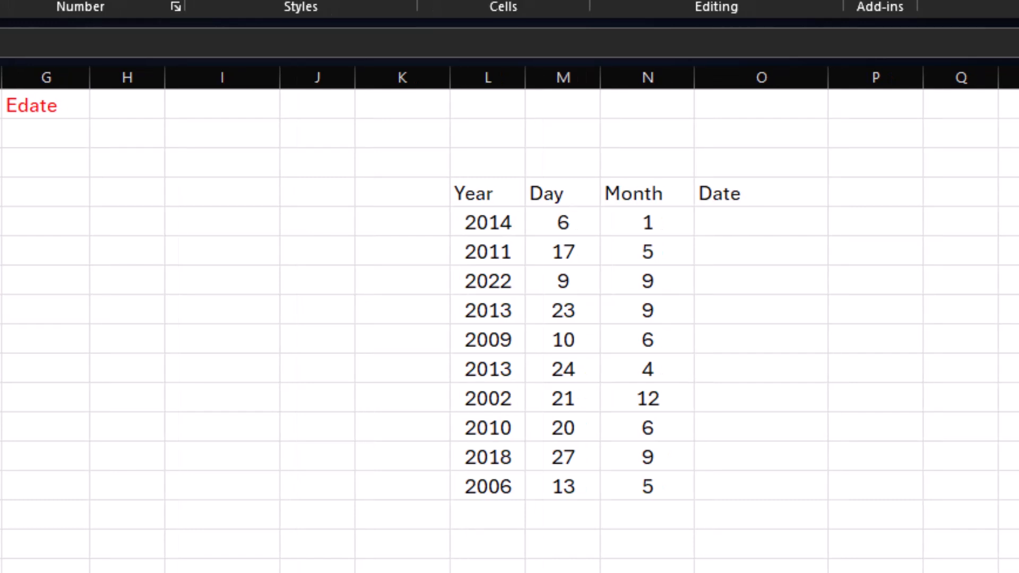
left_click_drag(486, 204, 488, 485)
left_click_drag(584, 193, 566, 491)
left_click_drag(673, 196, 660, 504)
Step: Enter =DATE(L5,N5,M5) in O5 to build a date from the first row's year, month and day
left_click(759, 224)
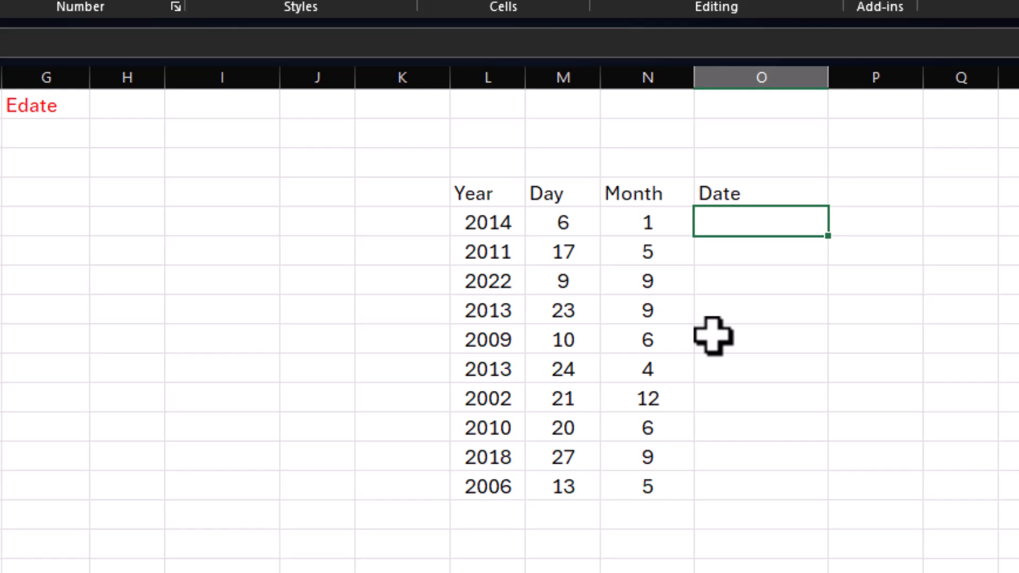
type("=date")
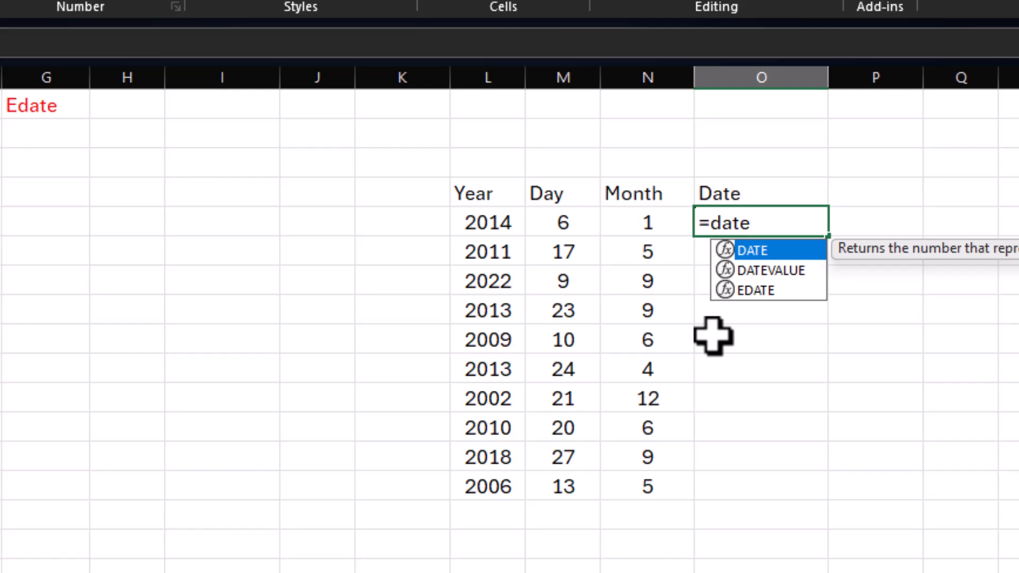
type("(")
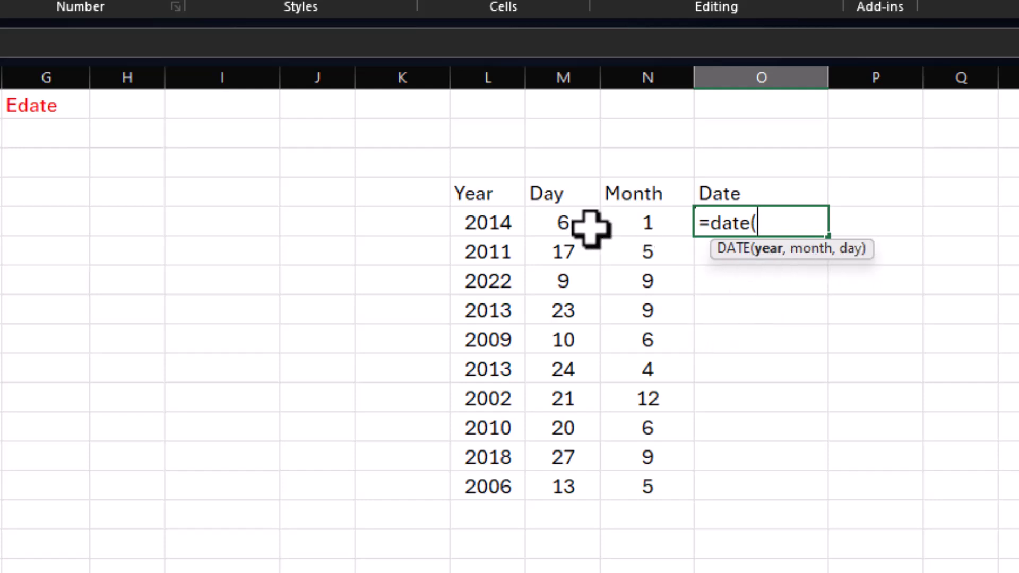
left_click(488, 218)
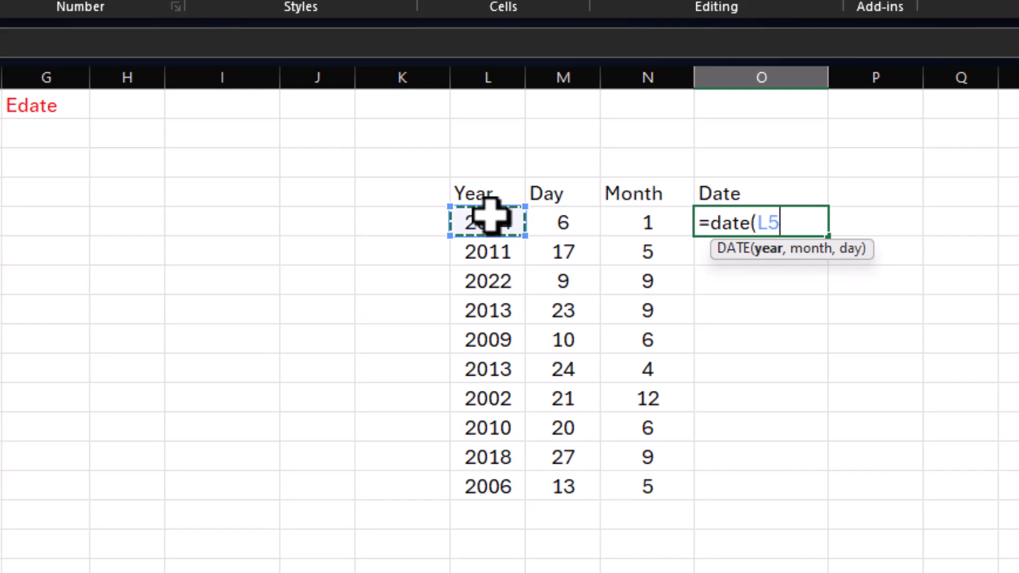
type(",")
left_click(611, 220)
type(",")
left_click(563, 222)
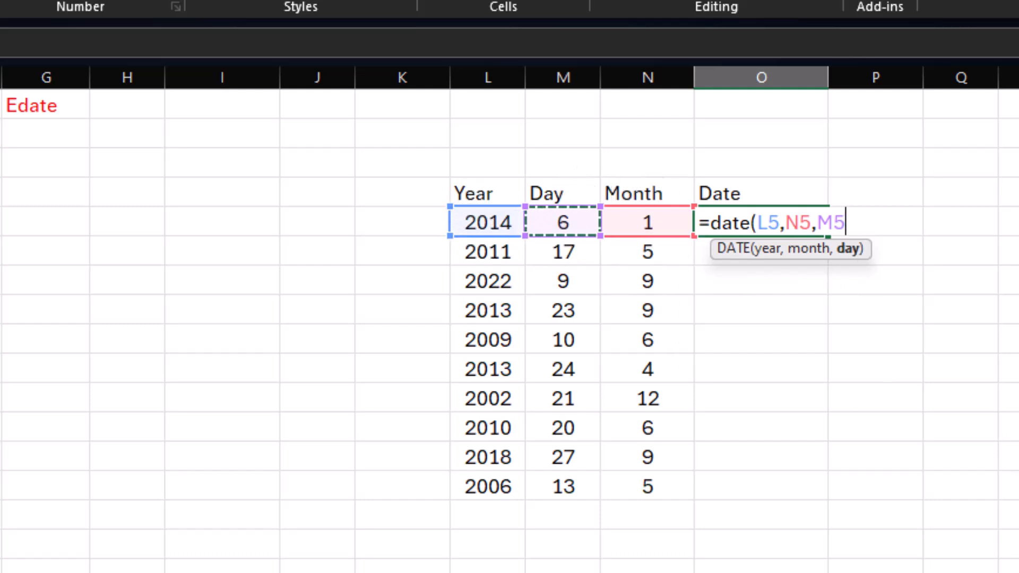
key("Return")
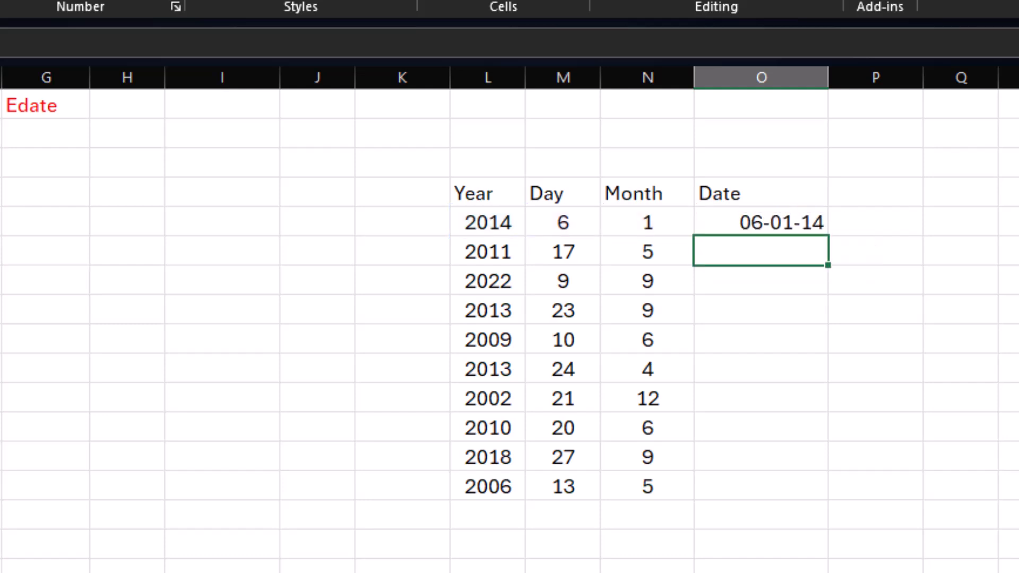
Step: Fill the O5 DATE formula down through O14 and select the filled Date cells
left_click(754, 216)
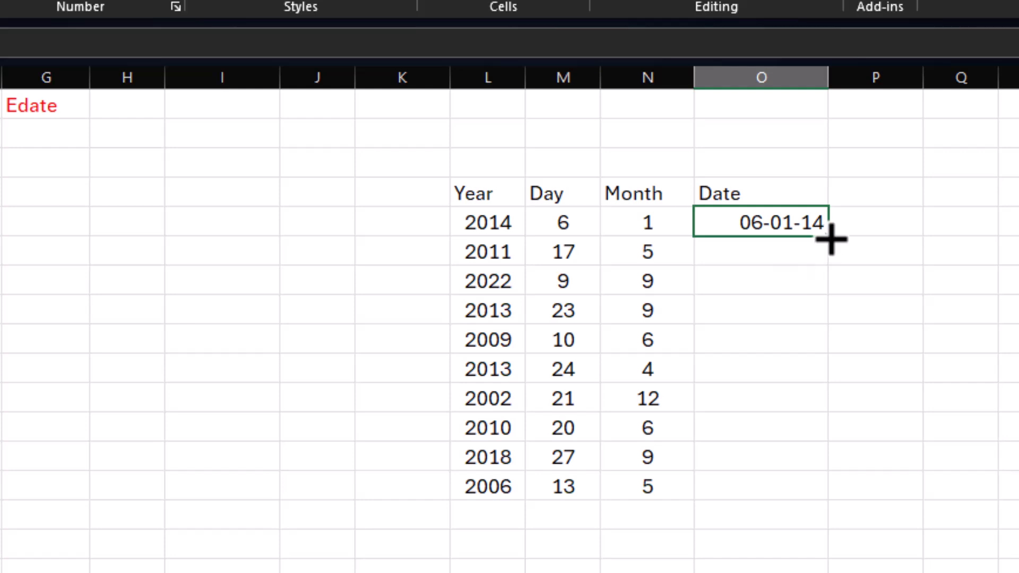
left_click_drag(830, 237, 821, 499)
left_click(806, 376)
left_click(789, 428)
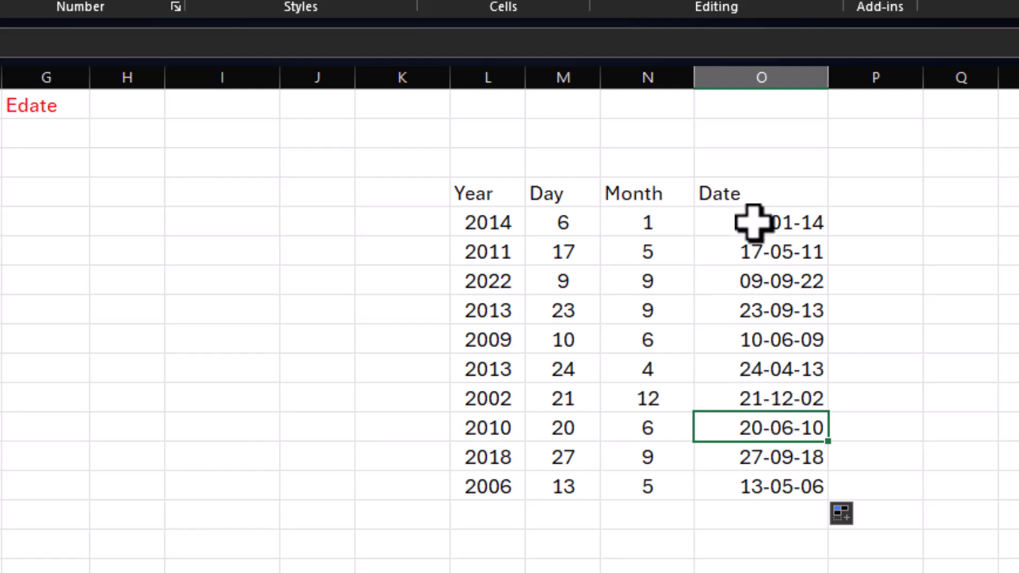
left_click_drag(754, 222, 759, 485)
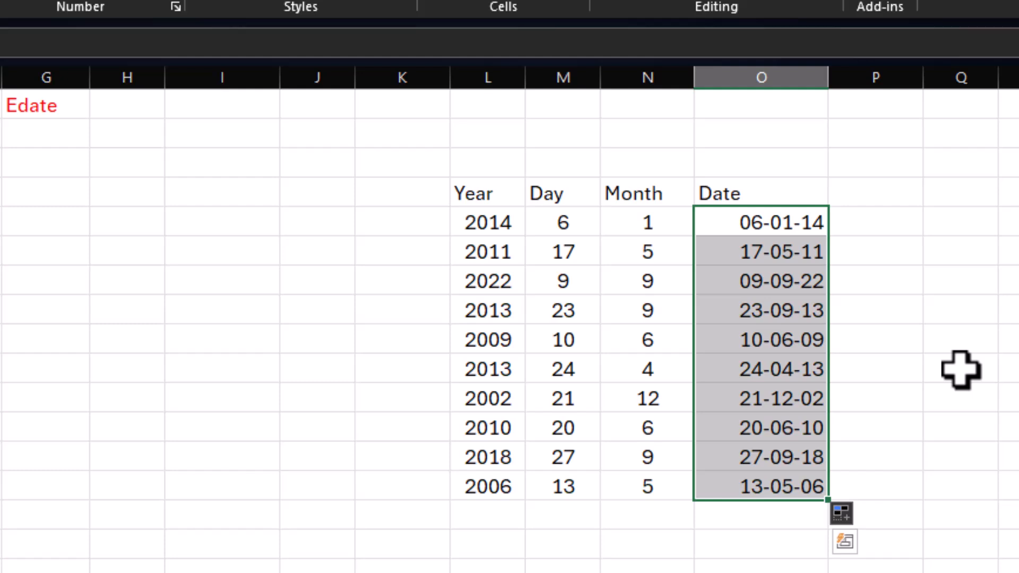
Step: Examine the year, day and month values in row 5 and the DATE formula in O5
left_click_drag(480, 223, 640, 217)
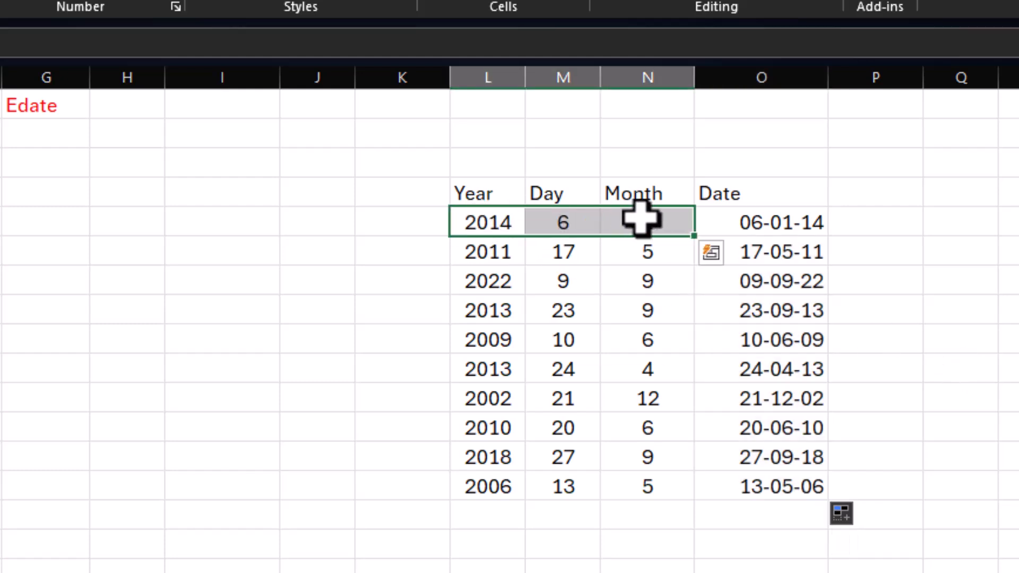
left_click_drag(496, 221, 627, 221)
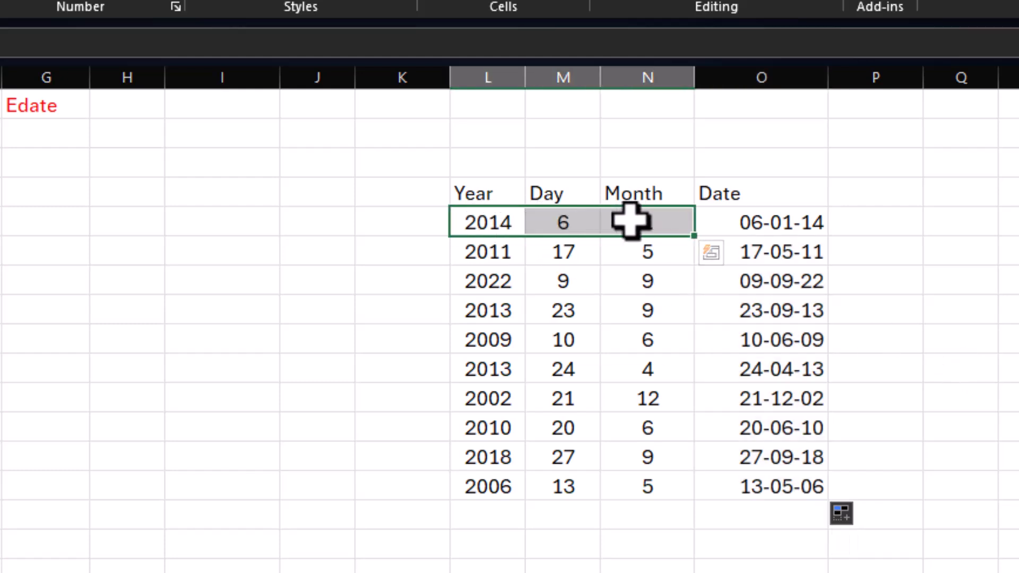
left_click(776, 222)
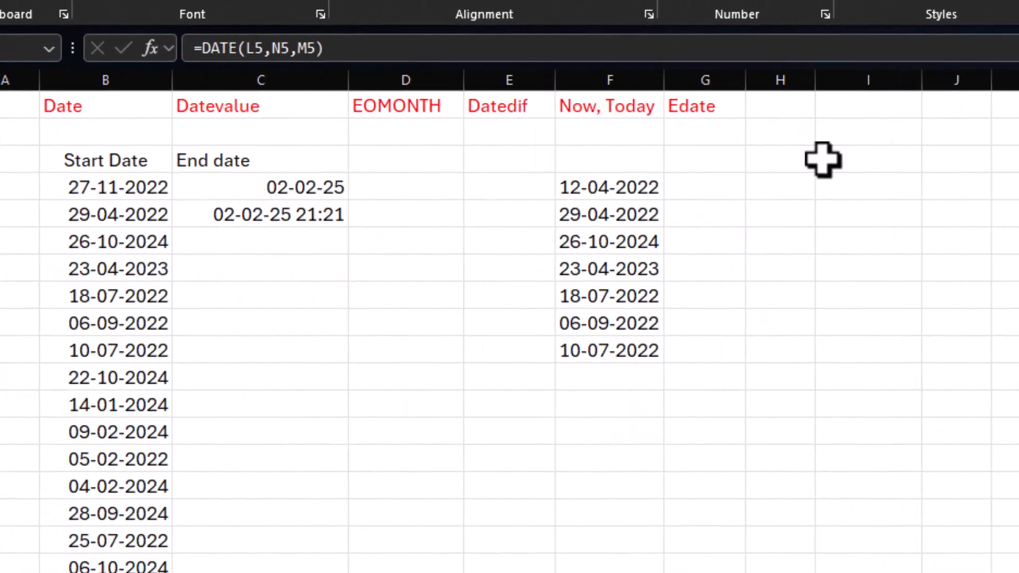
Step: Review the text dates in F4:F10 and widen column H
left_click(616, 189)
left_click_drag(616, 189, 617, 353)
left_click(731, 342)
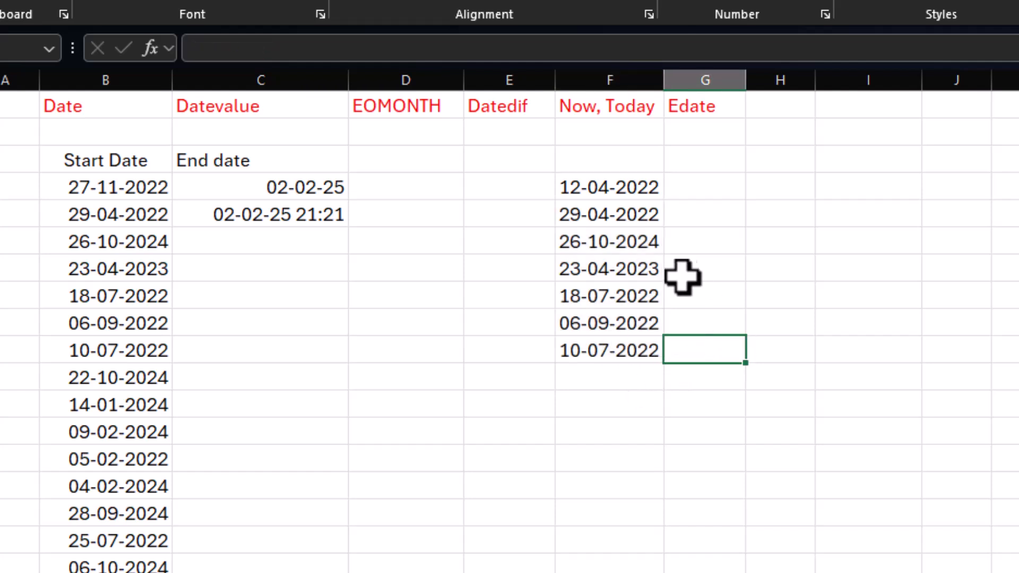
left_click(642, 193)
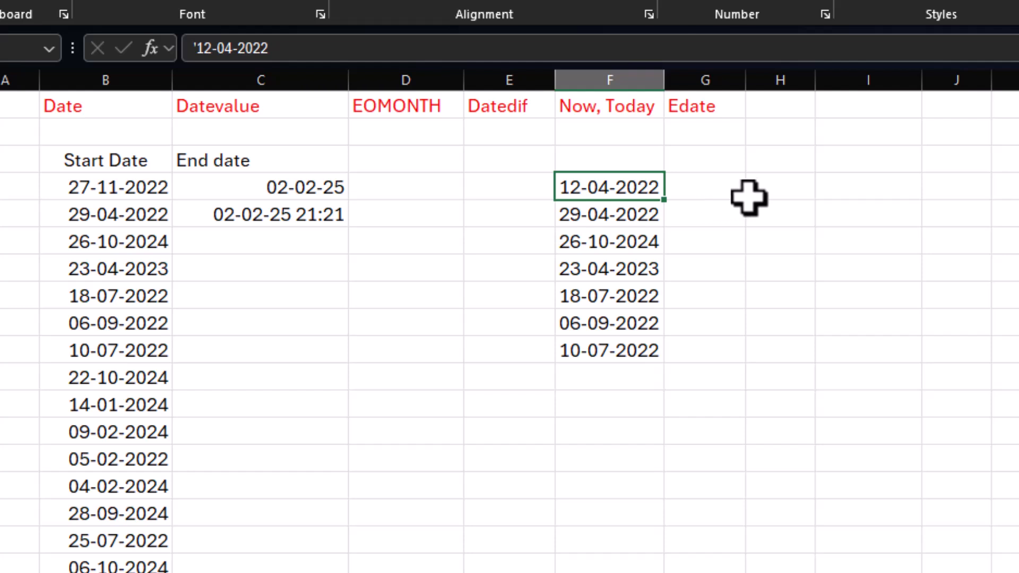
left_click_drag(814, 81, 855, 81)
Step: Try =DATEVALUE(B4) in H4, fill it down column H, and clear the filled cells again
left_click(785, 183)
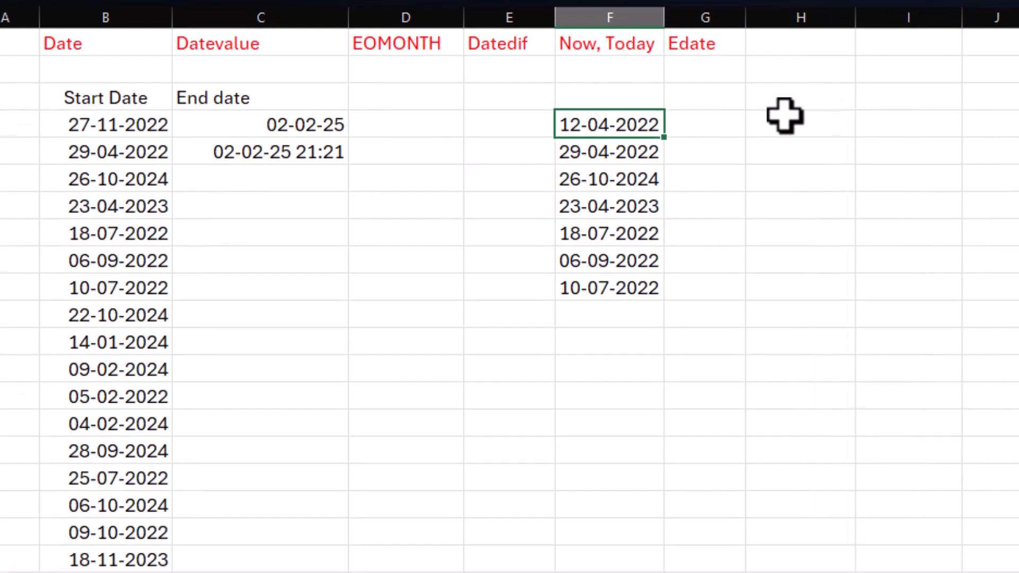
type("=")
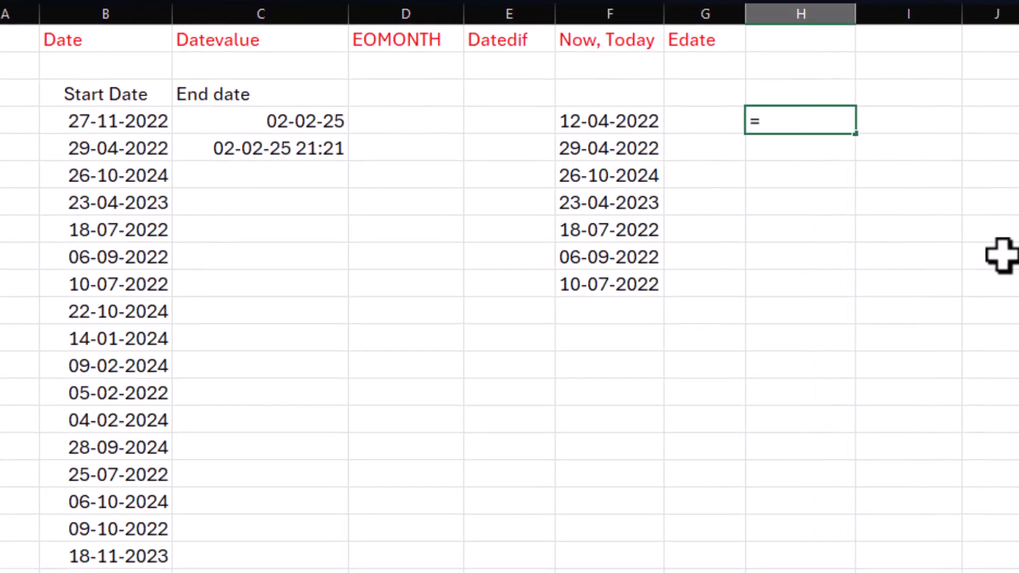
type("date")
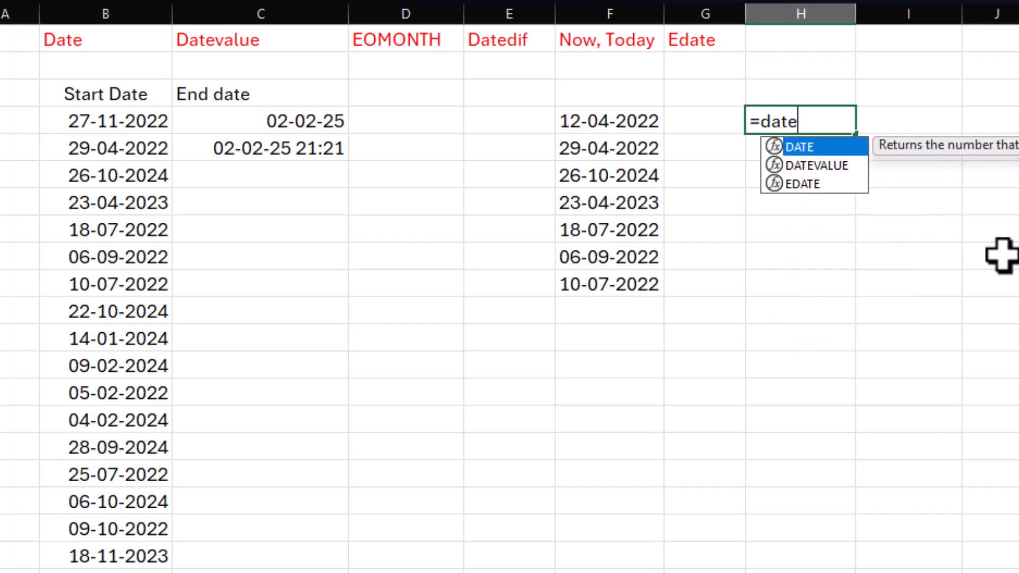
type("value(")
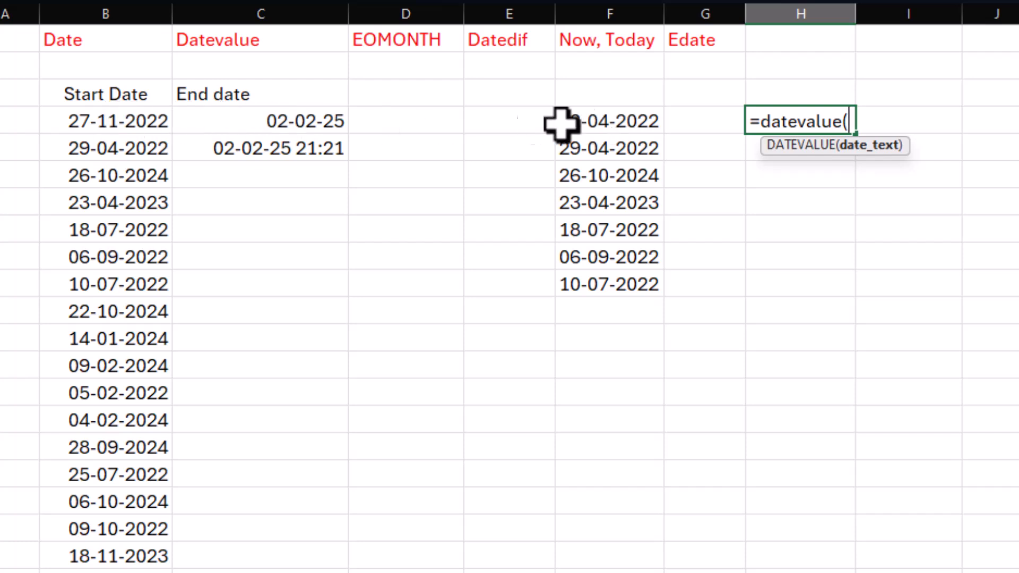
left_click(137, 124)
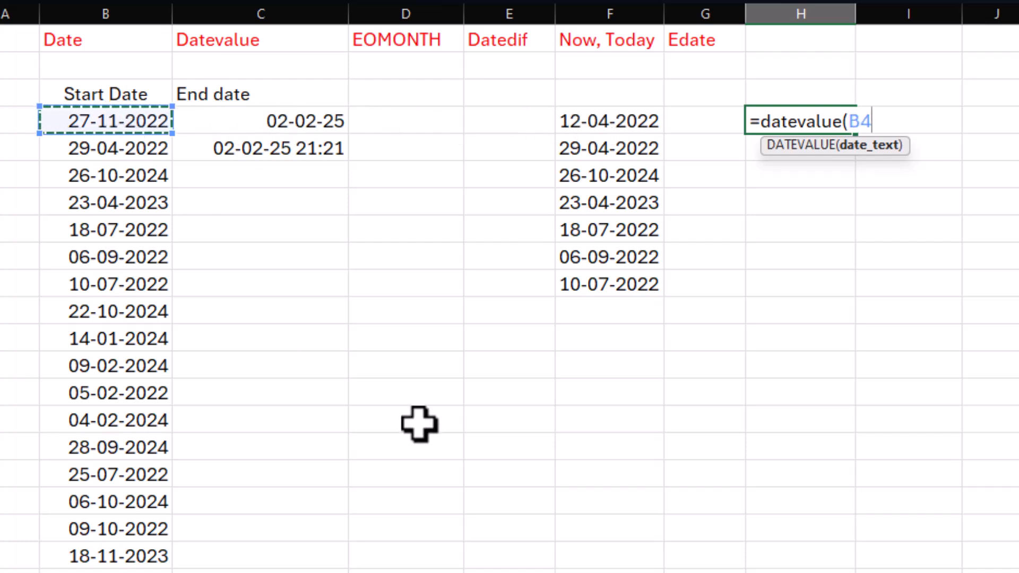
key("Return")
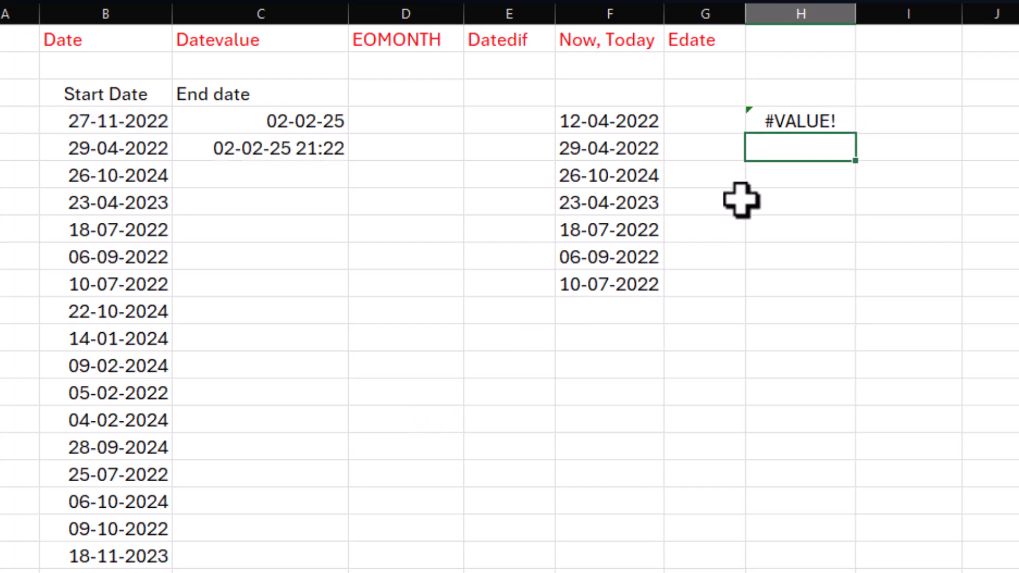
left_click(778, 120)
left_click_drag(859, 141, 855, 542)
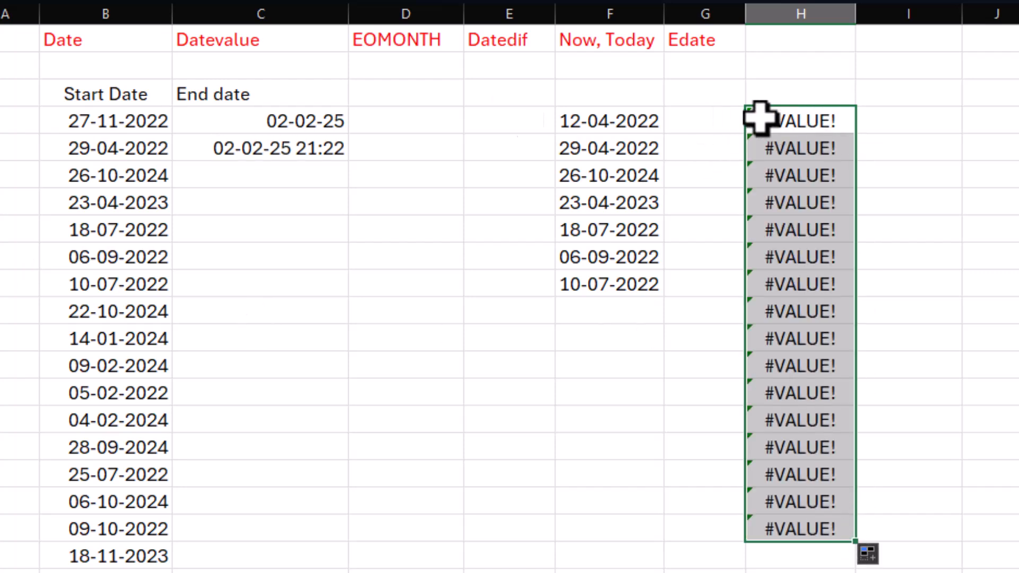
left_click(86, 120)
left_click_drag(784, 119, 800, 542)
key("Delete")
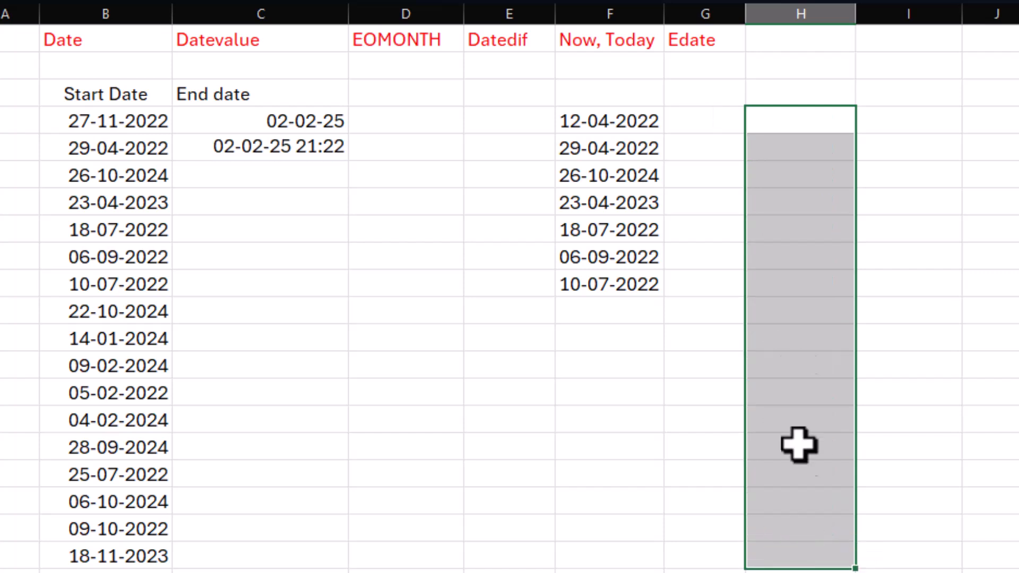
Step: Enter =DATEVALUE(F4) in H4 to convert the first text date into a date serial number
left_click(785, 119)
type("=datevalu")
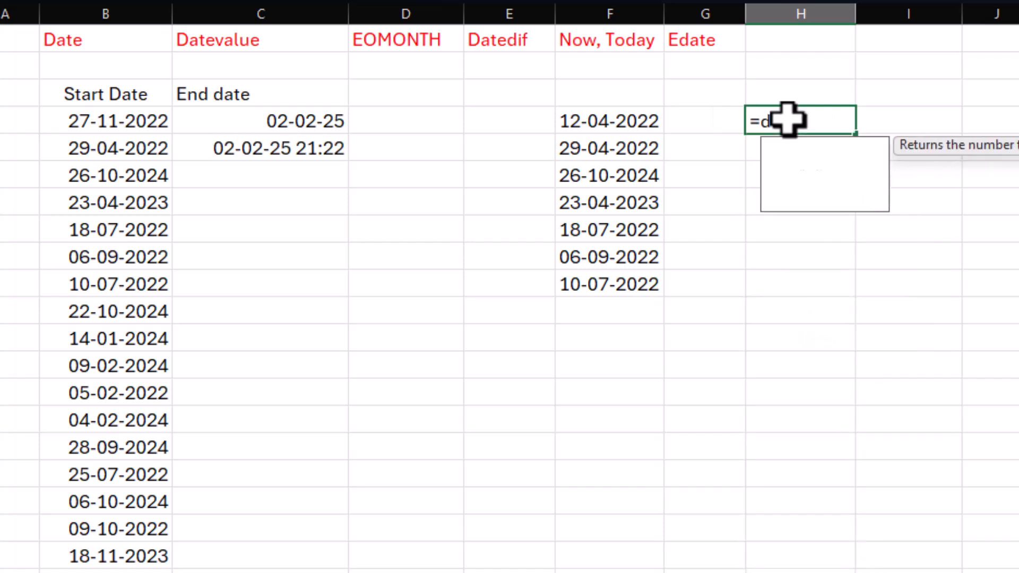
type("e")
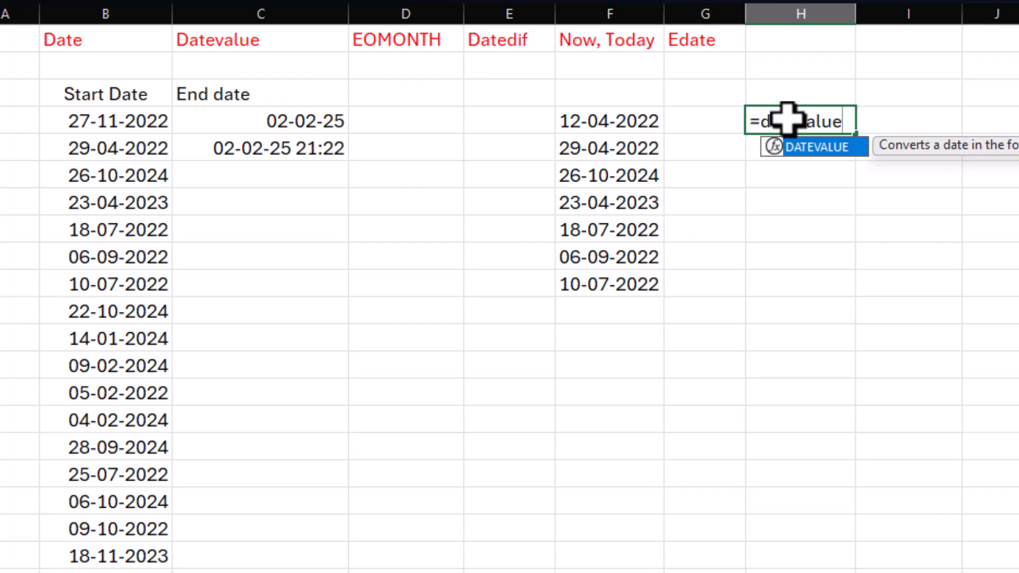
type("(")
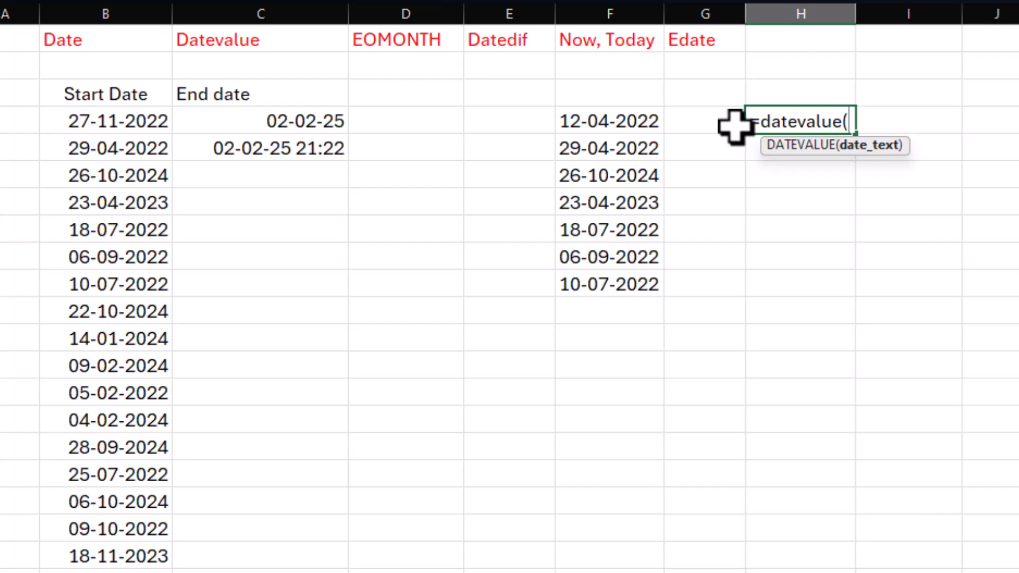
left_click(579, 119)
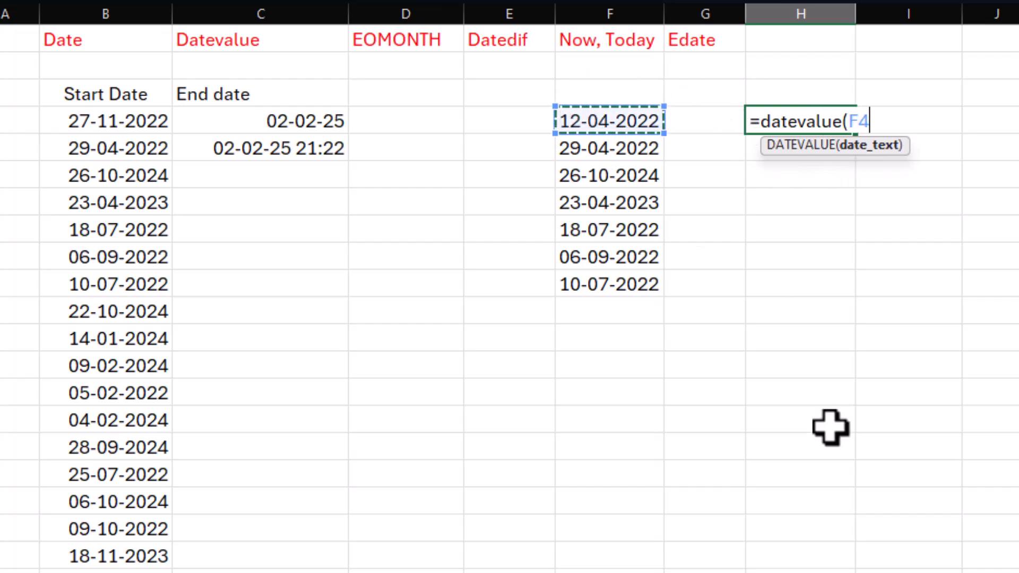
key("Return")
Step: Format H4 as Short Date and fill its DATEVALUE formula down through H10
left_click(753, 125)
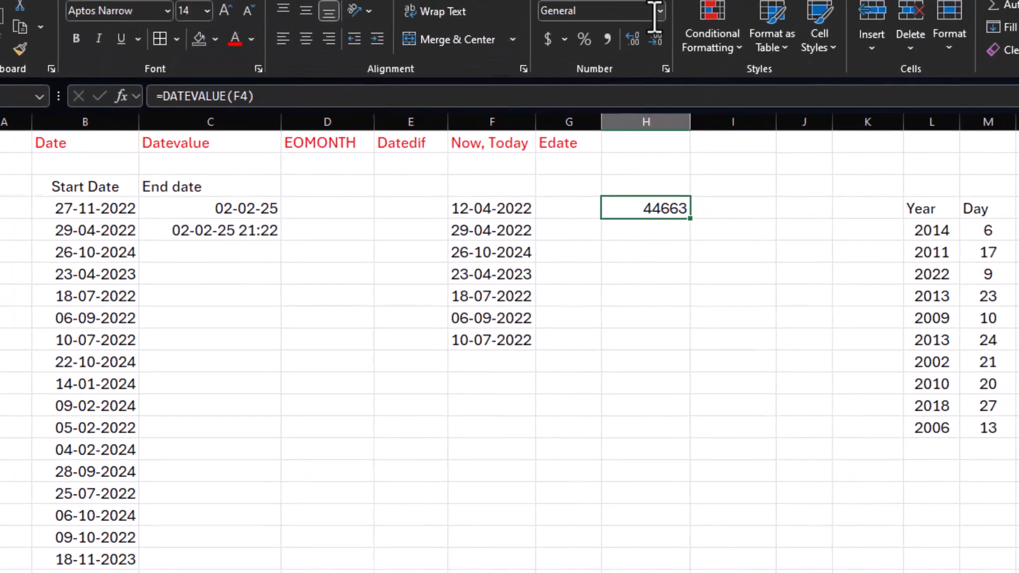
left_click(660, 11)
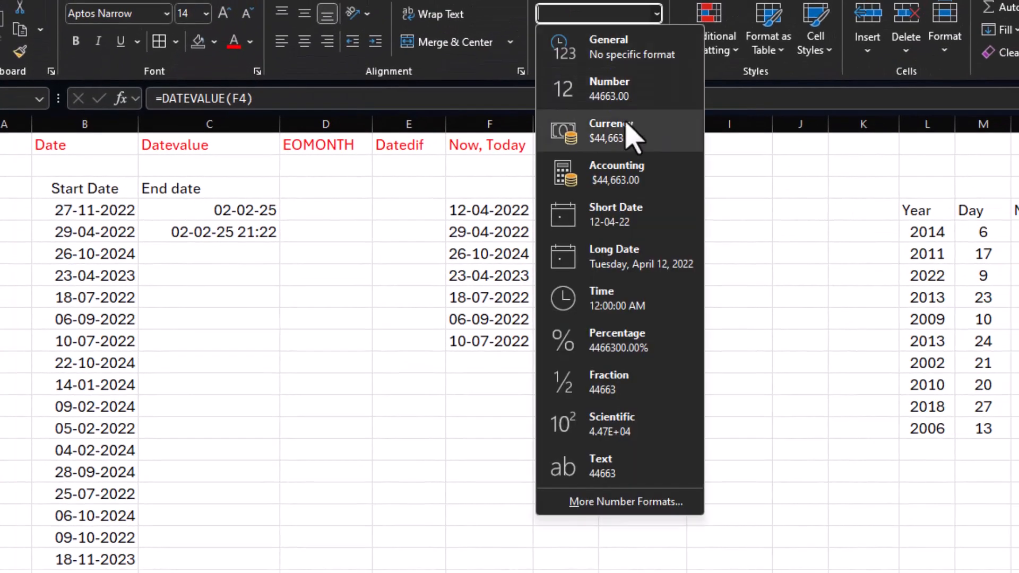
left_click(610, 228)
left_click_drag(687, 219, 683, 348)
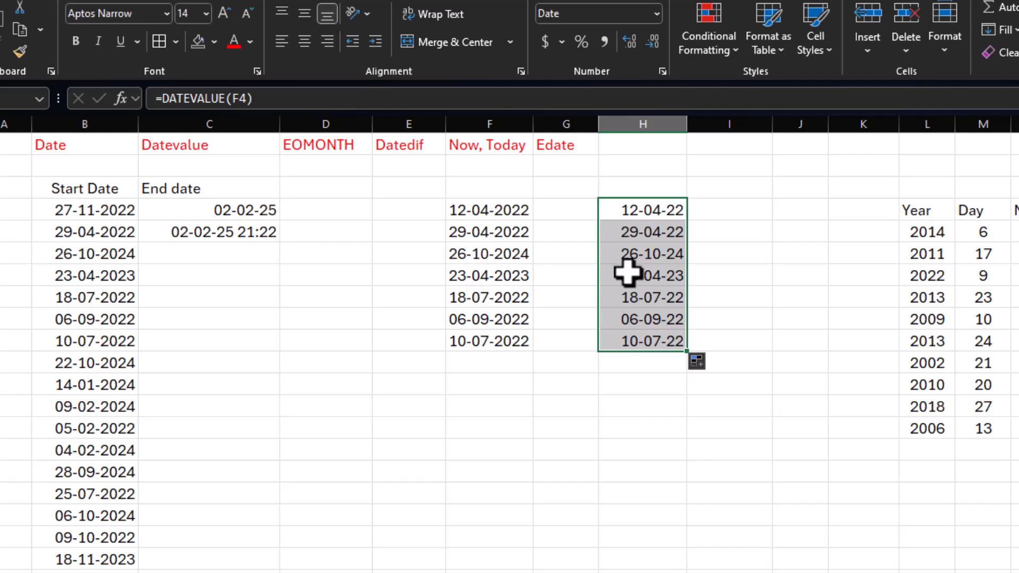
left_click(673, 276)
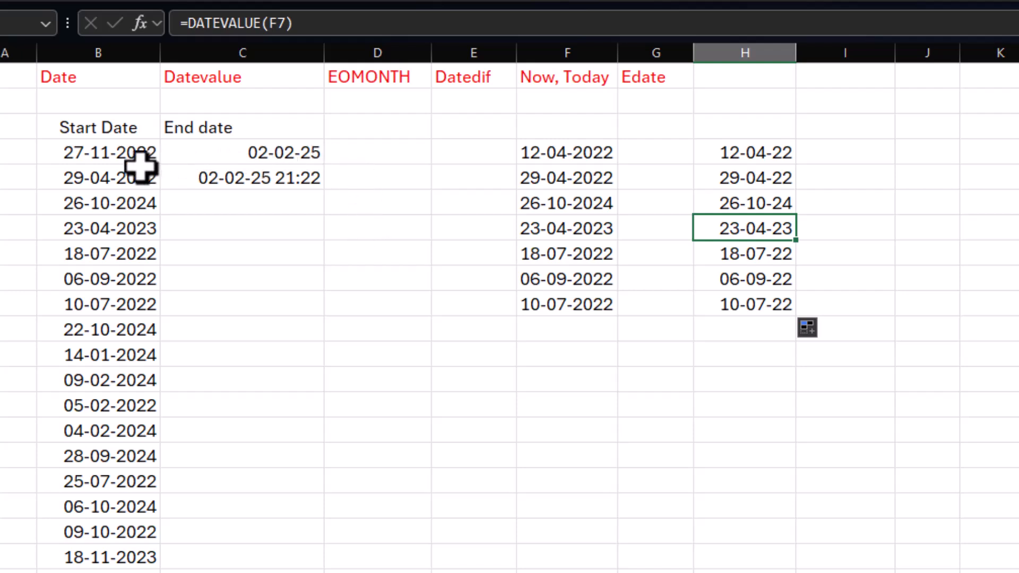
Step: Enter =EOMONTH(B4,0) in D4 to get the last day of the first start date's month
left_click(115, 154)
left_click(97, 184)
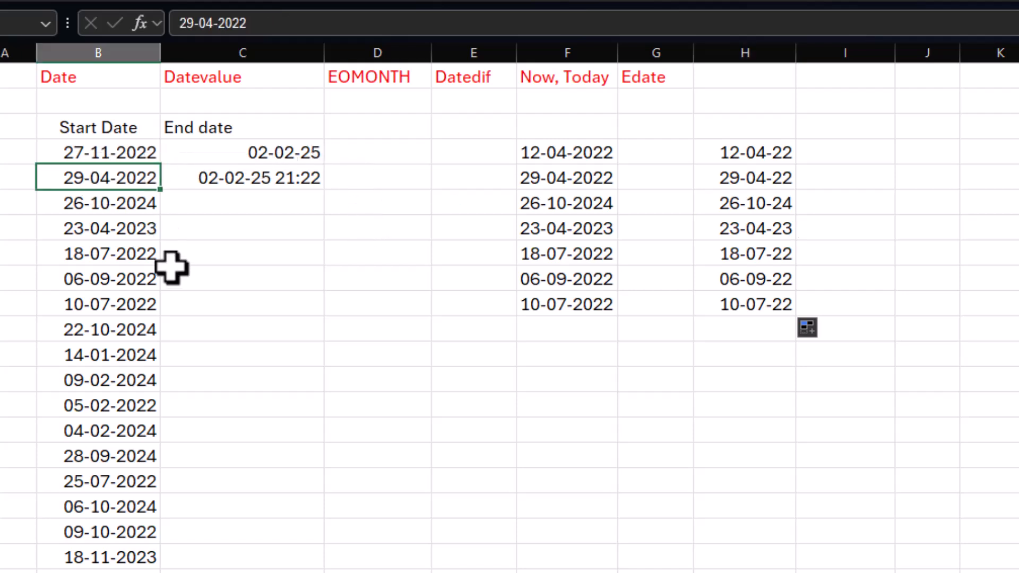
left_click(91, 207)
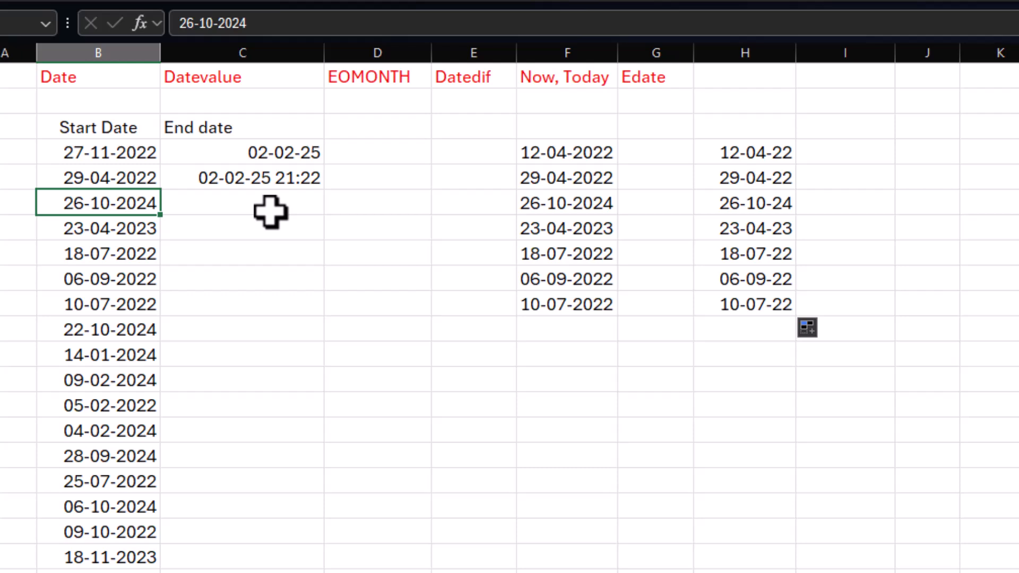
left_click(364, 158)
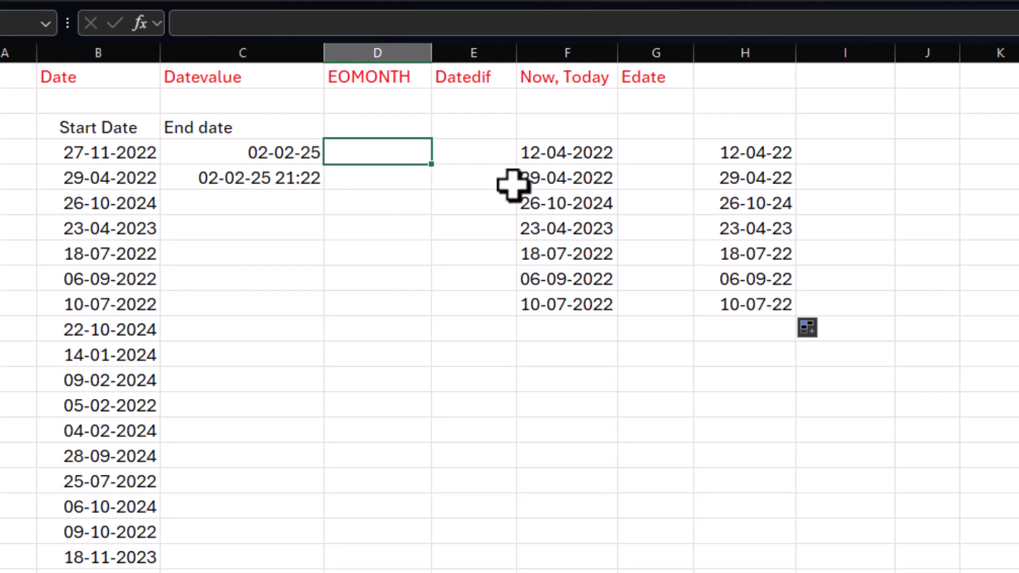
type("=eomon")
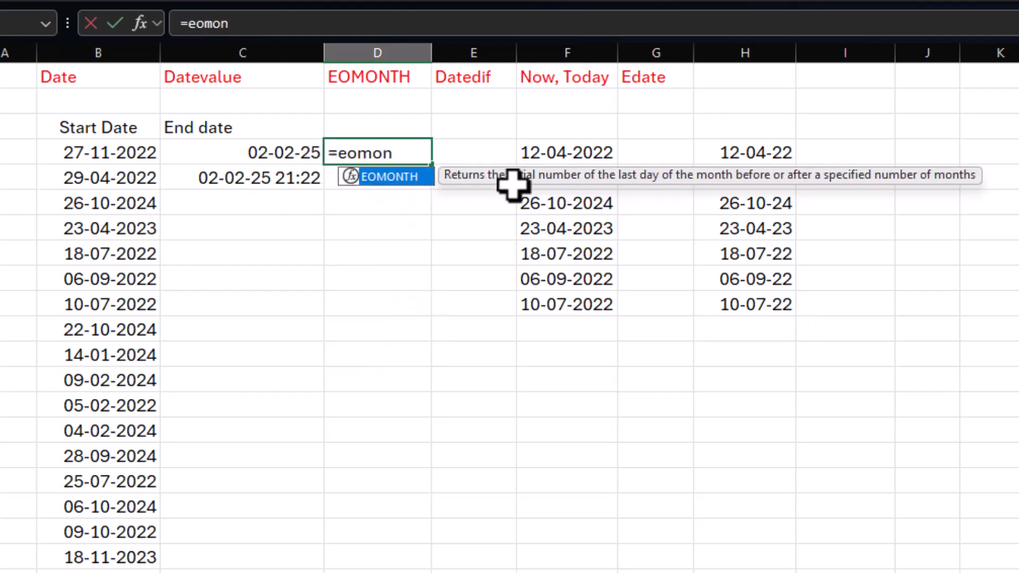
type("th(")
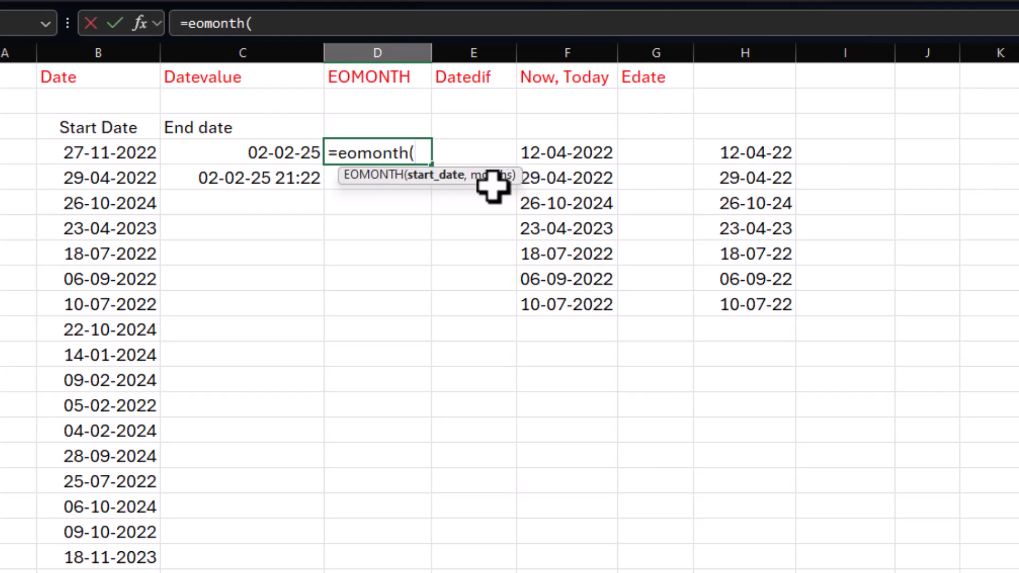
left_click(77, 153)
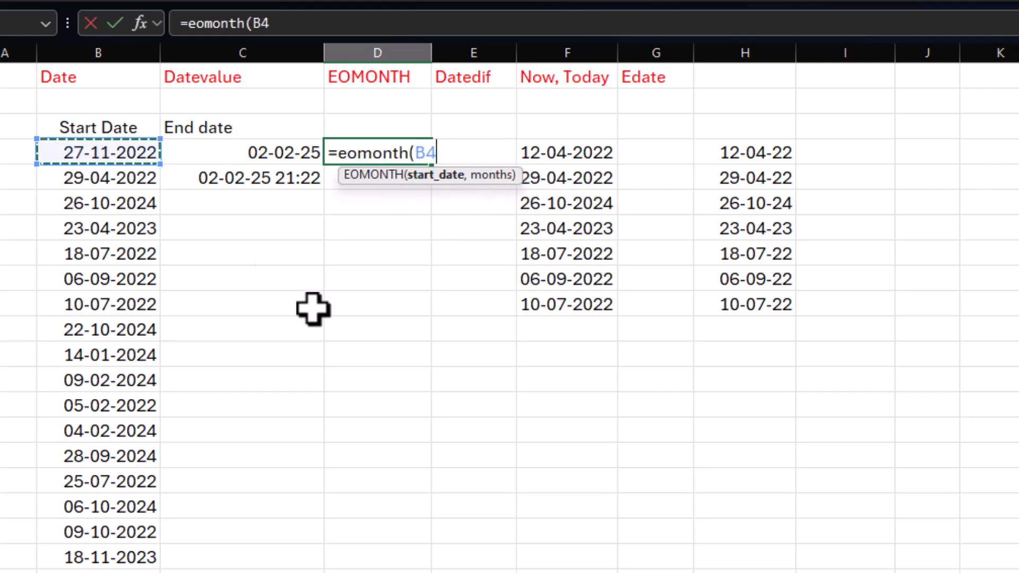
type(",0")
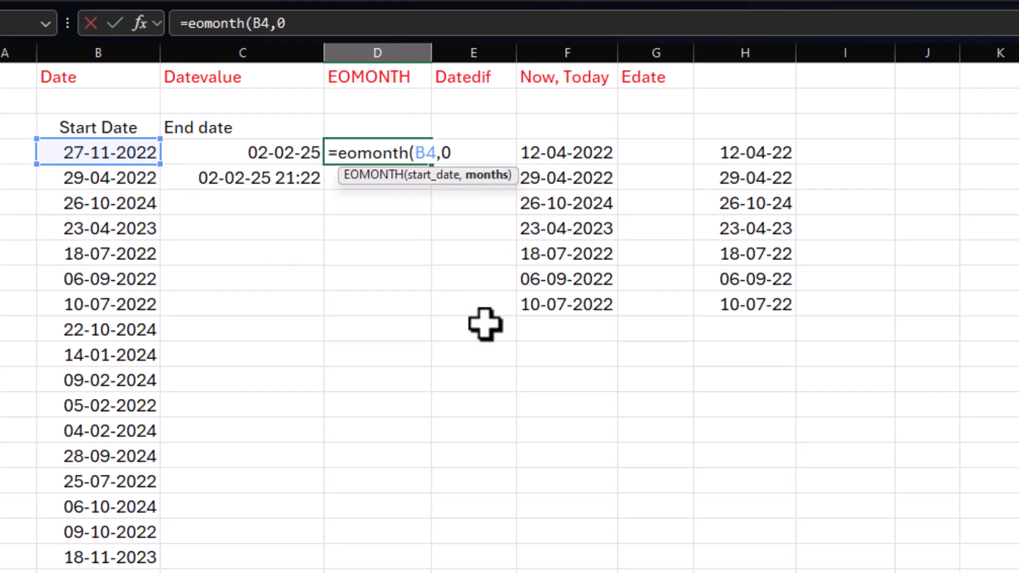
type(")")
key("Return")
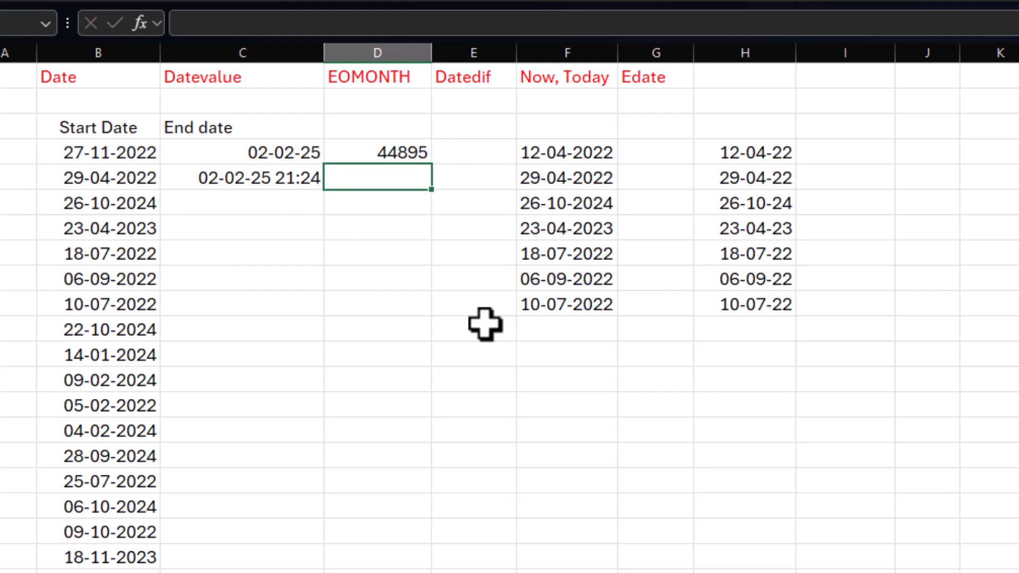
Step: Format D4 as a short date and fill its EOMONTH formula down through D17
left_click(376, 152)
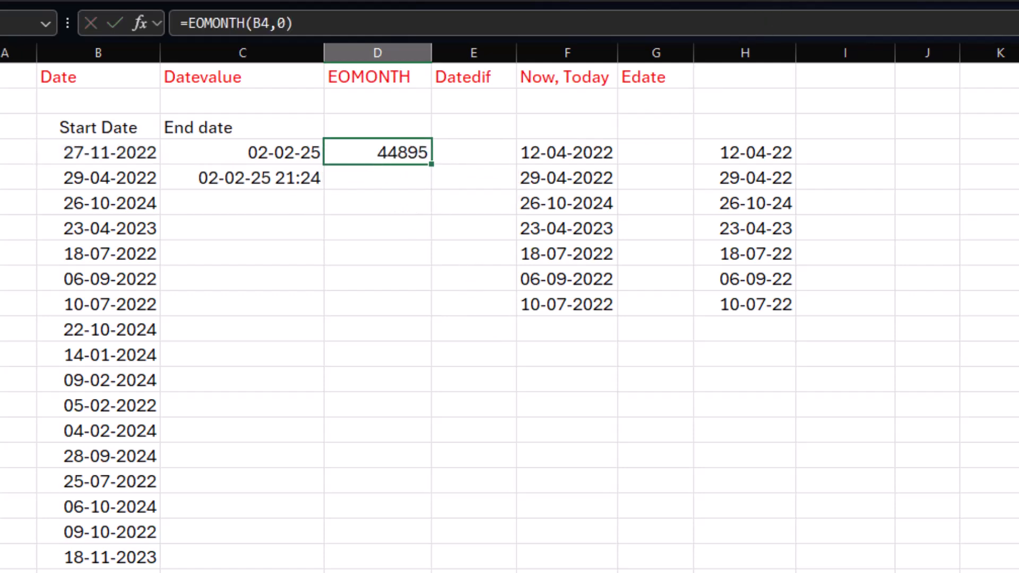
left_click(709, 162)
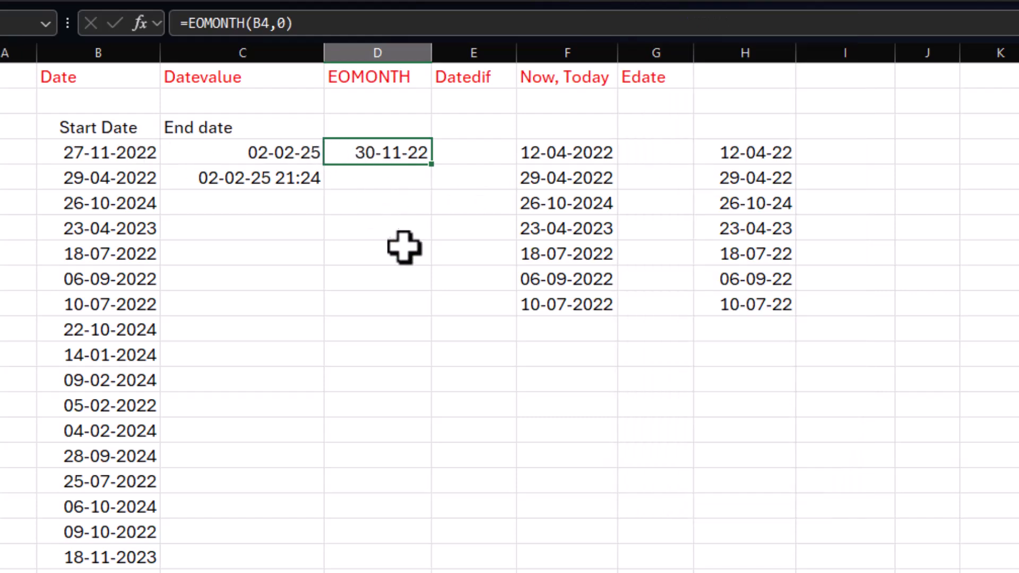
left_click(111, 178)
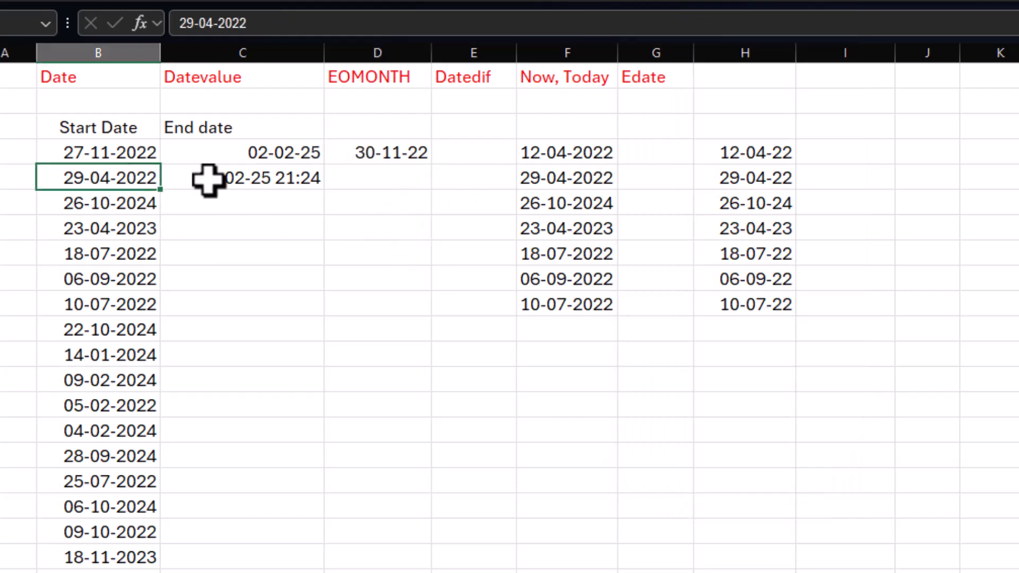
left_click(417, 155)
left_click_drag(431, 164, 431, 494)
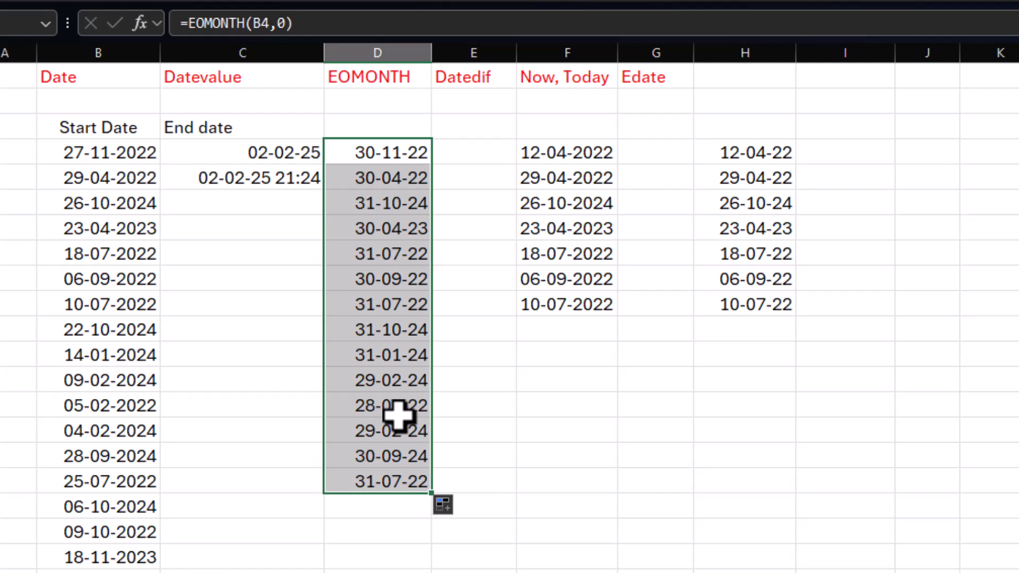
Step: Widen column E slightly to make room for the next date formula
left_click_drag(516, 52, 537, 53)
left_click(465, 159)
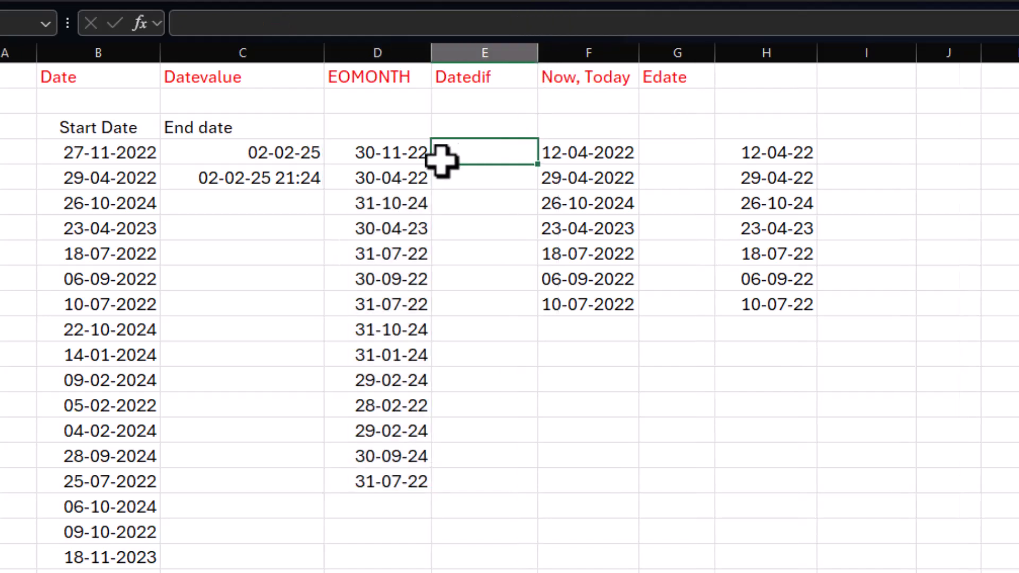
left_click(68, 155)
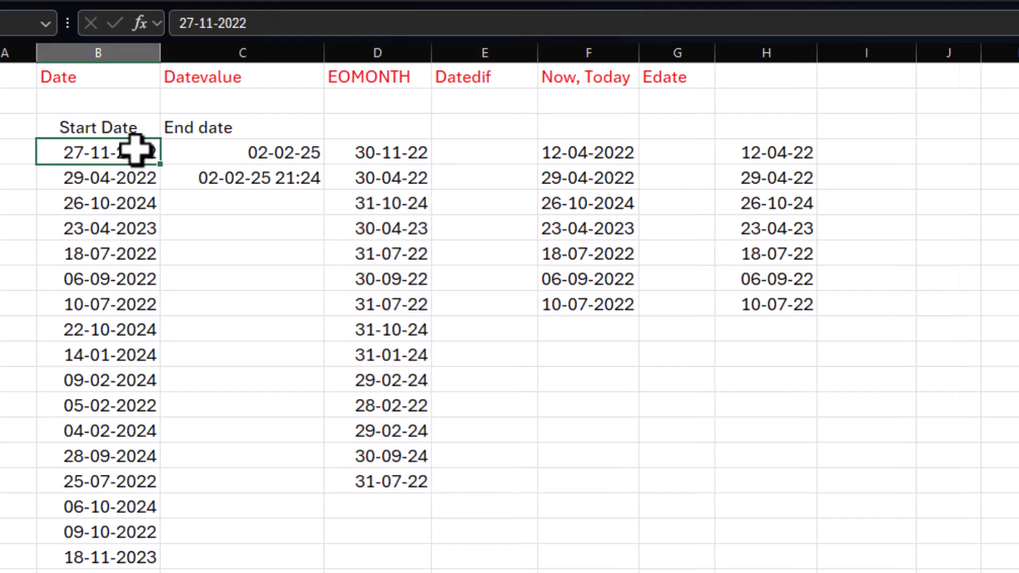
left_click(518, 154)
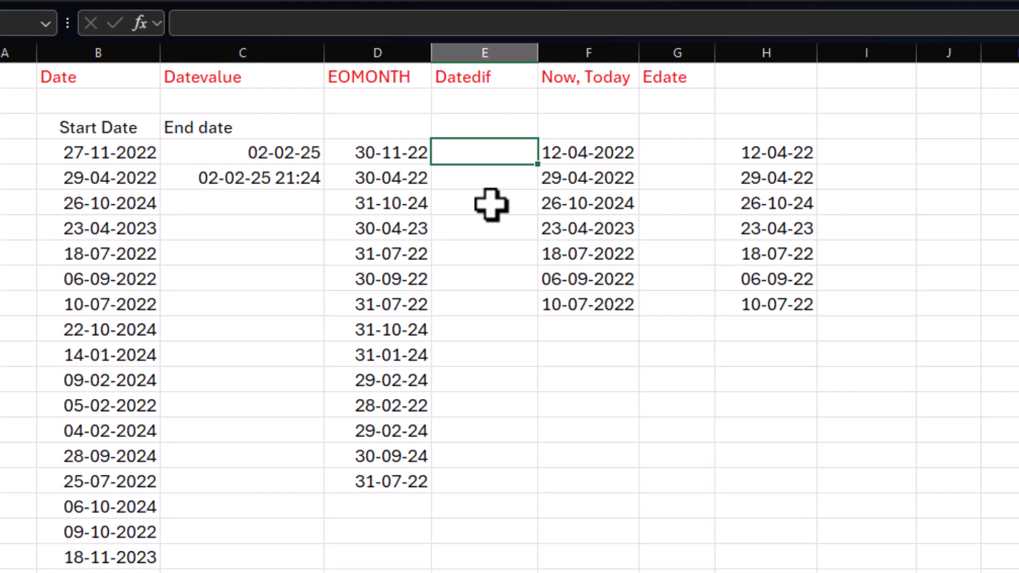
left_click(118, 153)
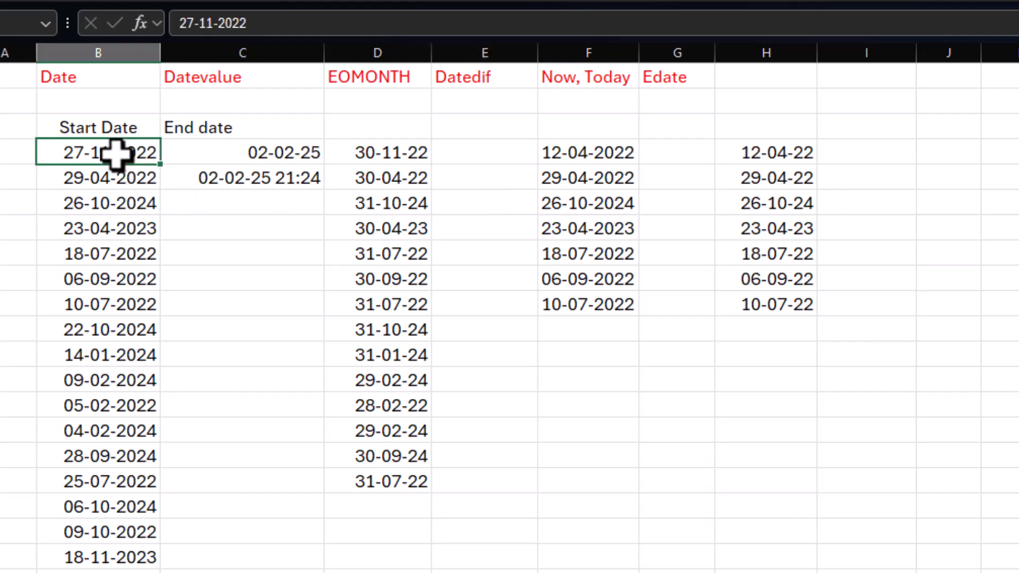
Step: Enter =EDATE(B4,3) in E4 to get the date three months after the first start date
left_click(466, 158)
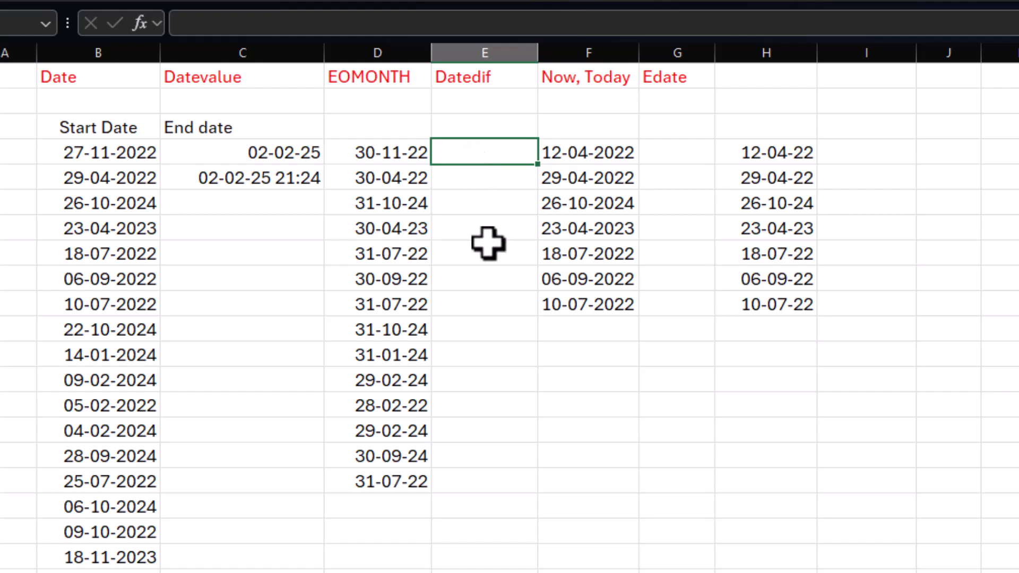
type("=edate")
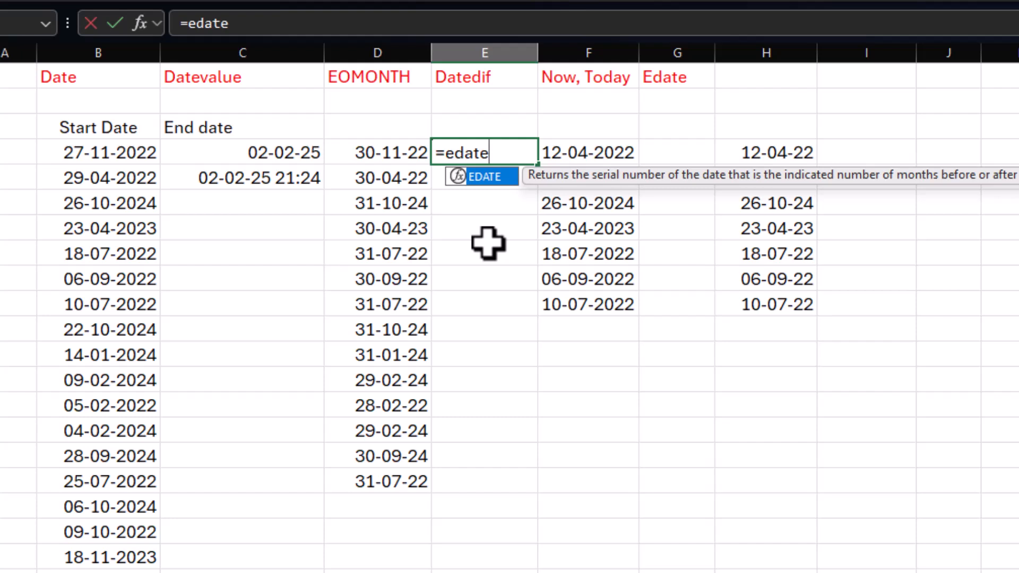
type("(")
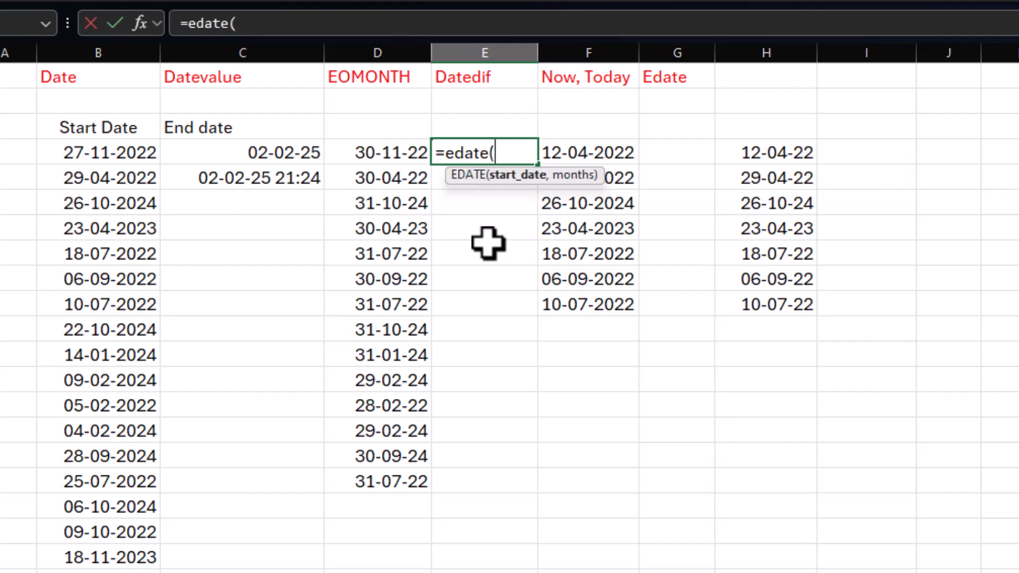
left_click(109, 153)
type(",")
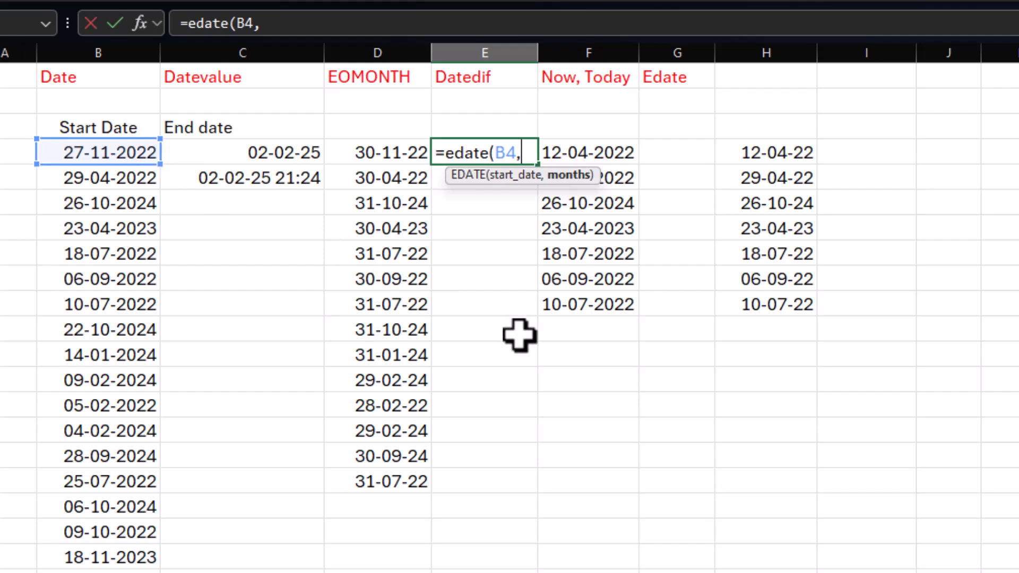
type("3)")
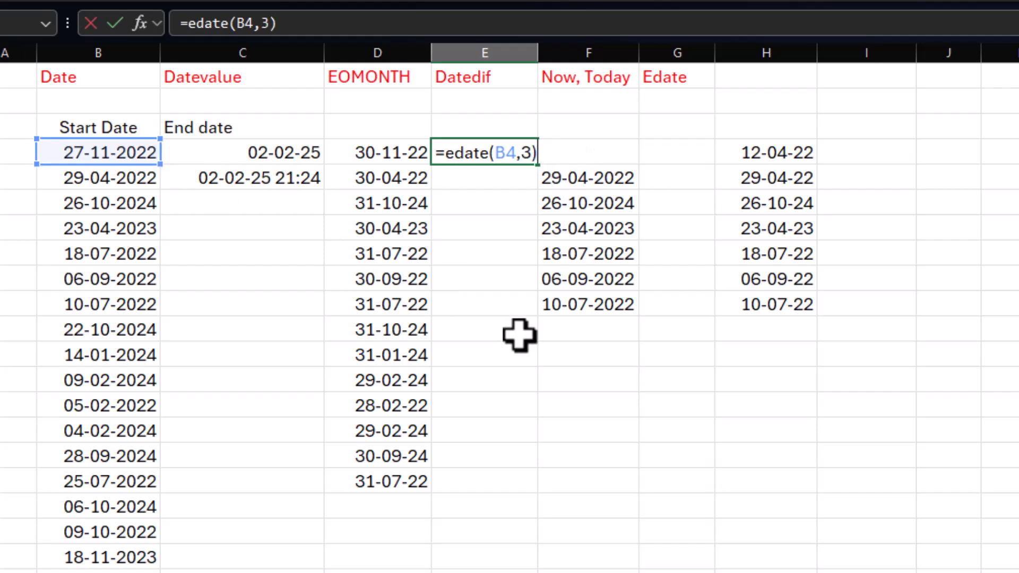
key("Return")
Step: Format the EDATE result in E4 as Short Date
left_click(482, 150)
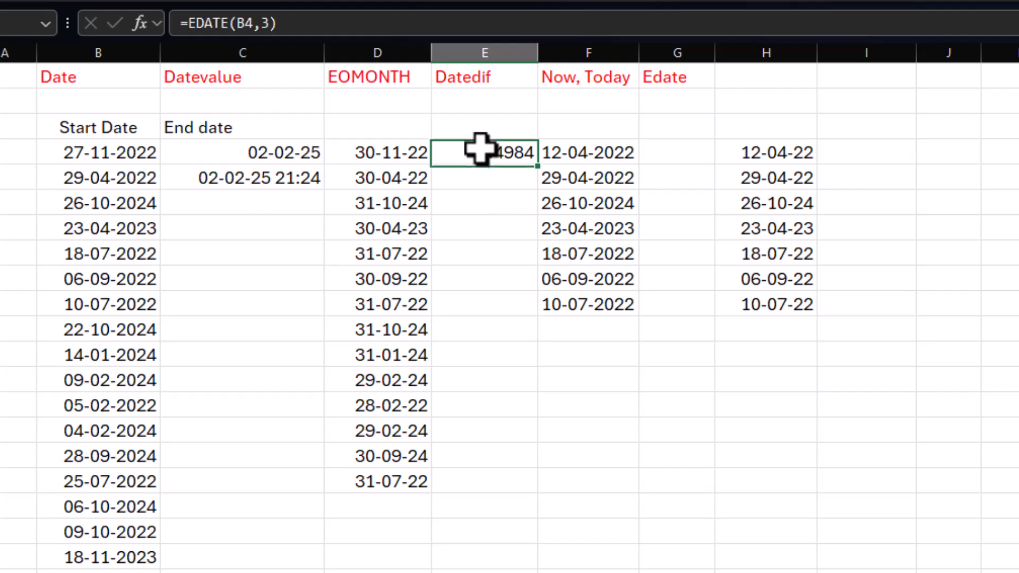
left_click(714, 1)
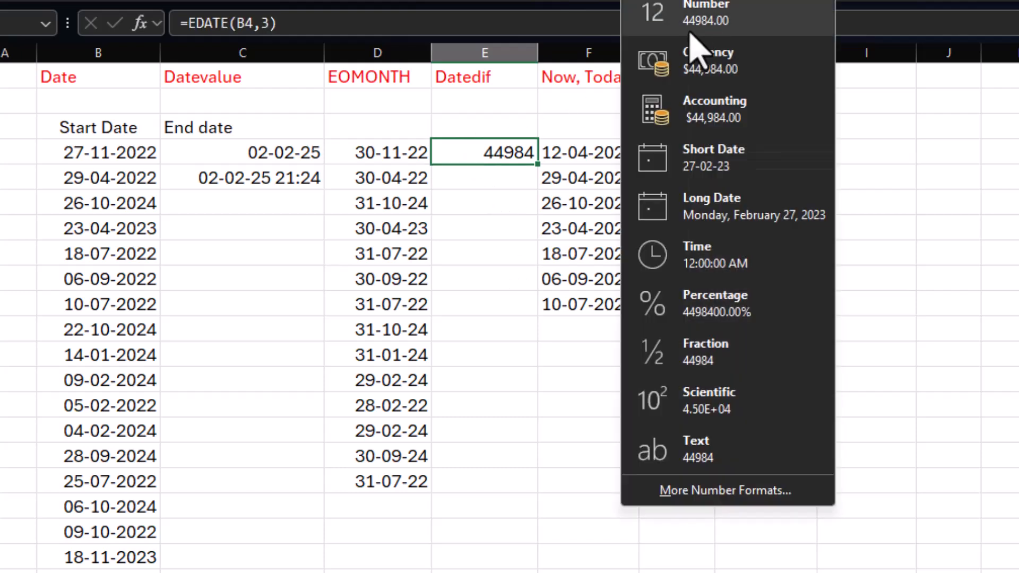
left_click(711, 159)
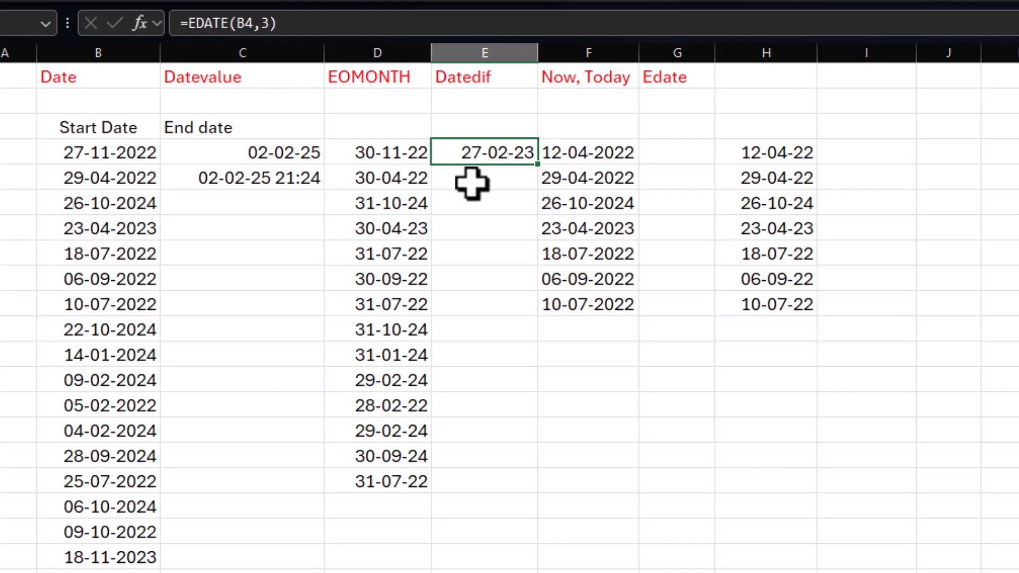
Step: Change the months argument of the EDATE formula in E4 to -2
key("F2")
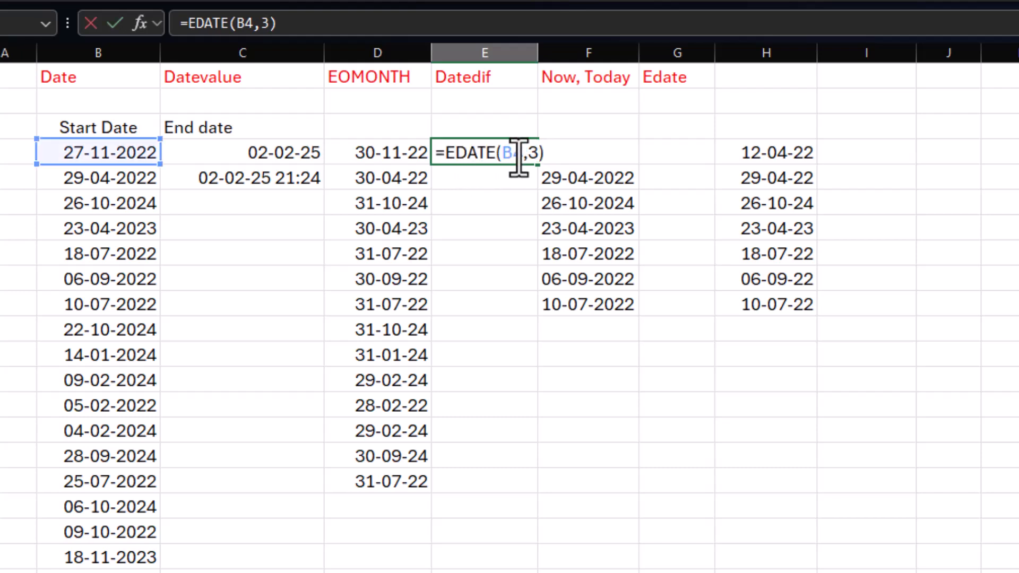
left_click(538, 154)
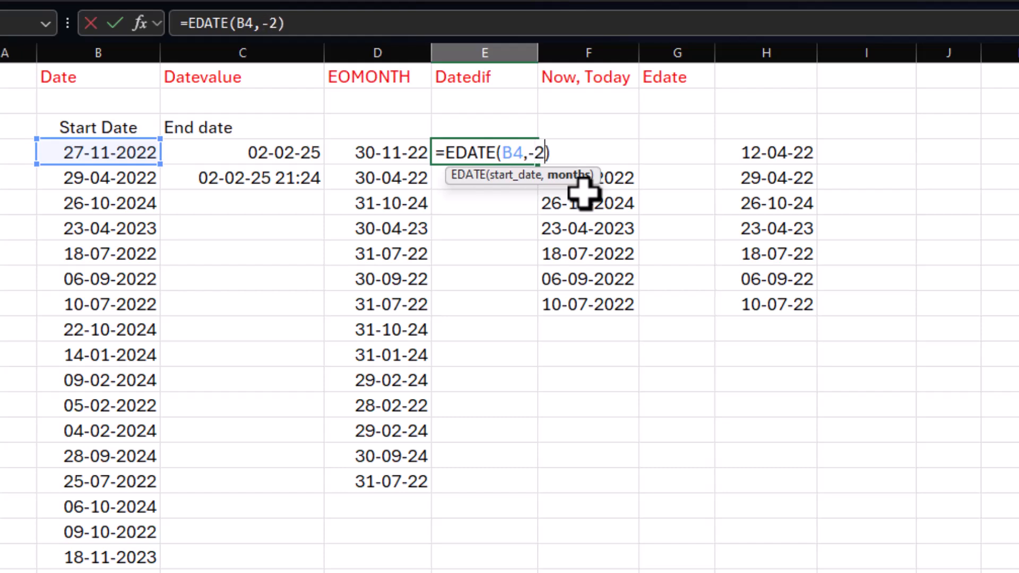
key("Return")
left_click(501, 152)
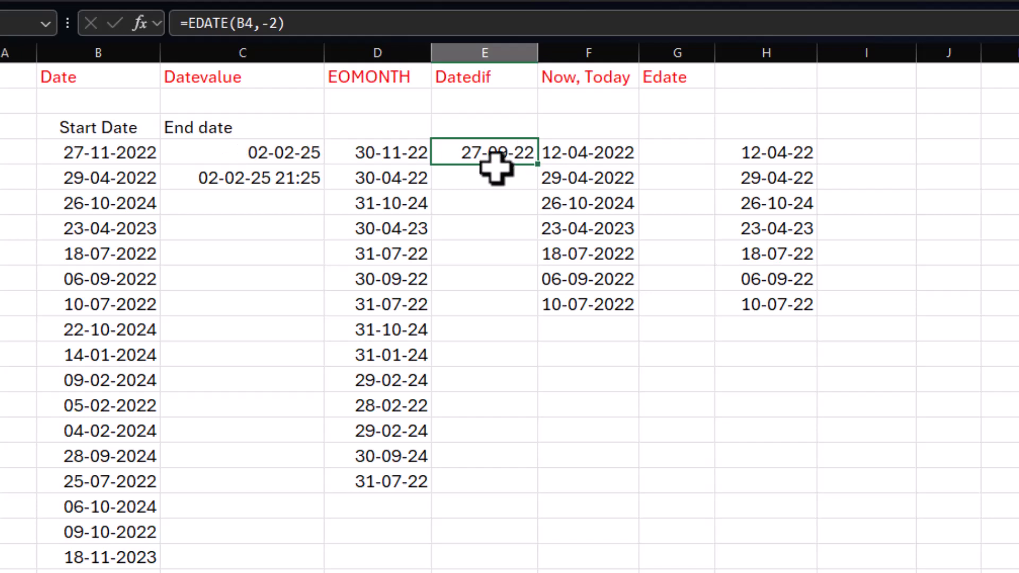
Step: Clear the contents of C4:C6 under the End date heading
left_click(116, 159)
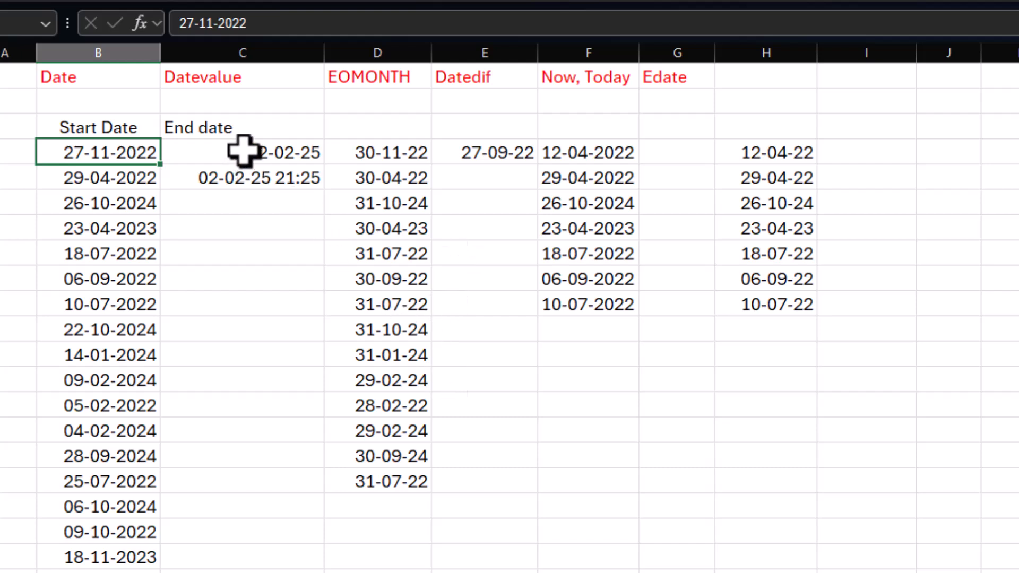
left_click_drag(244, 152, 260, 197)
key("Delete")
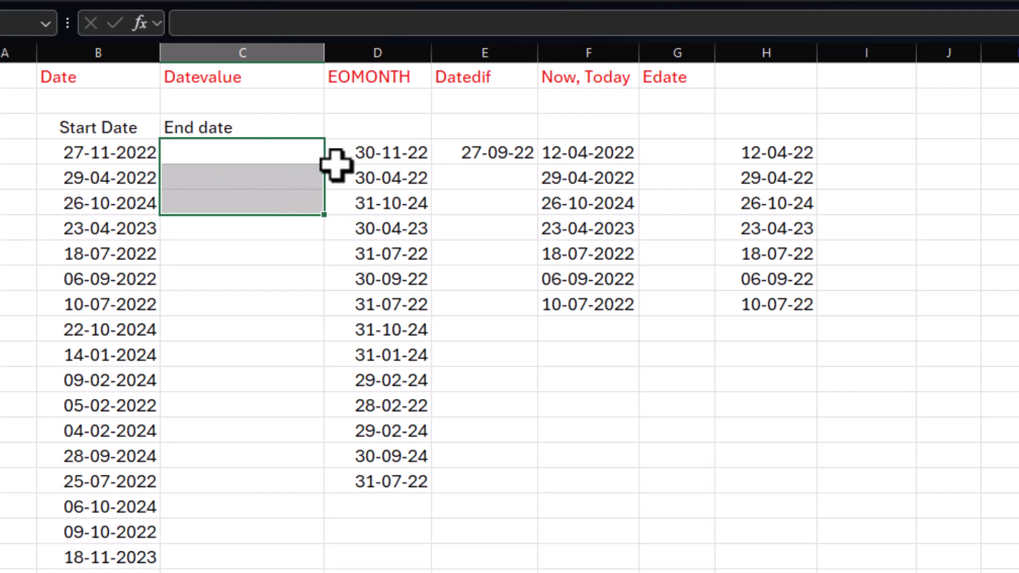
Step: Move the "End date" heading from C3 to D3 and enter "Dif" as the heading in C3
left_click(360, 154)
left_click(375, 130)
left_click(257, 127)
key("Delete")
left_click(365, 126)
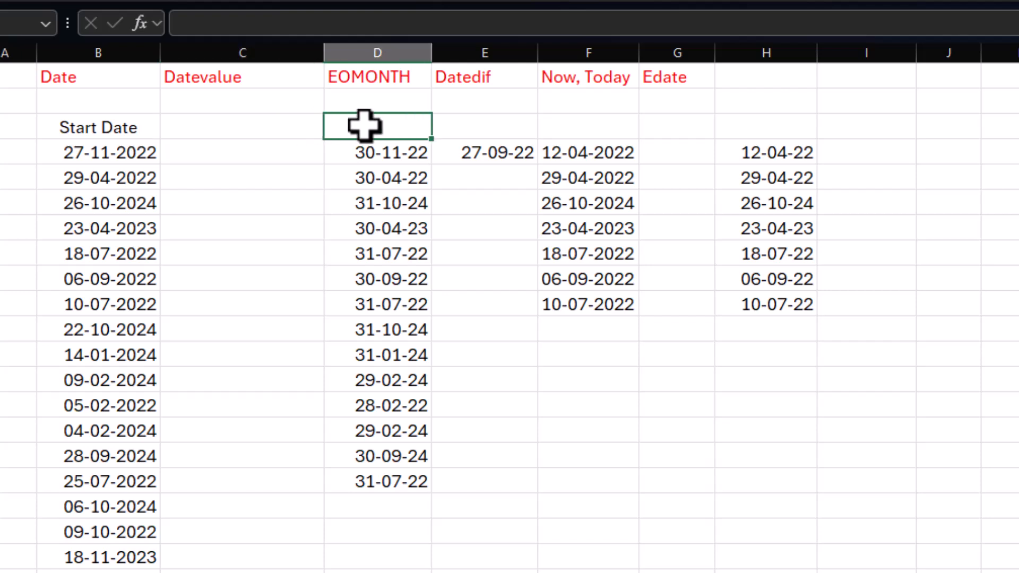
type("End date")
key("Return")
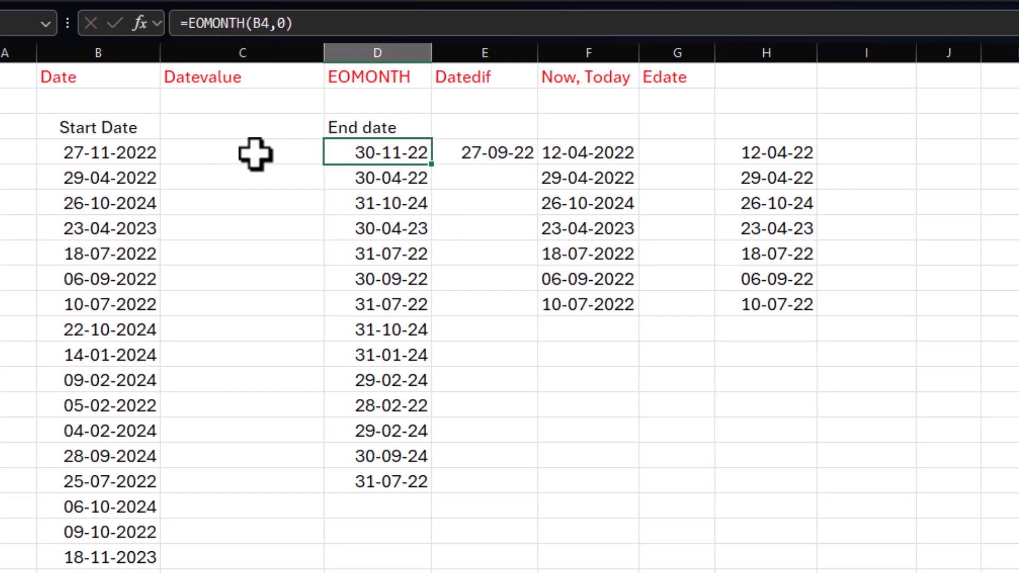
left_click(241, 133)
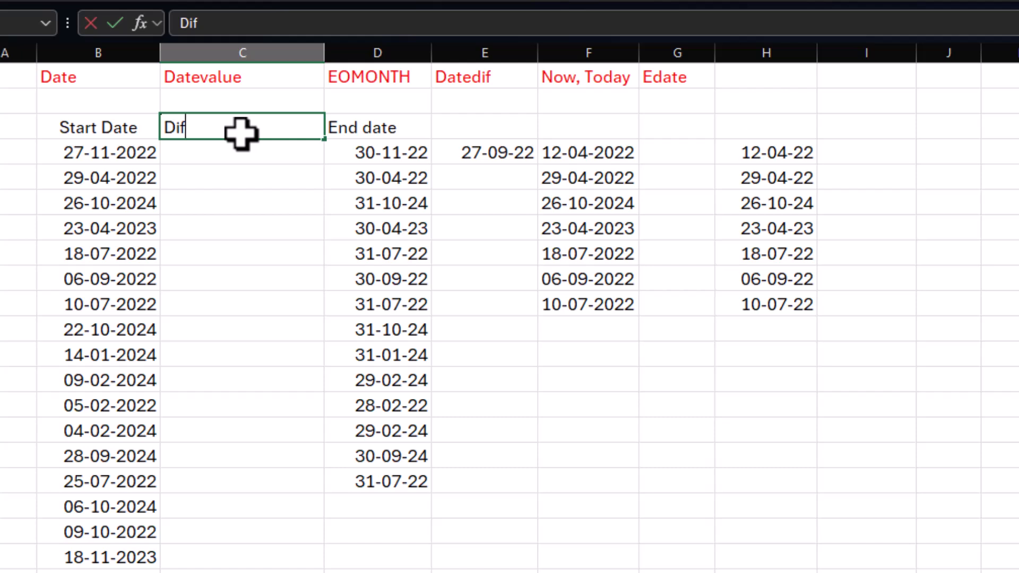
key("ctrl+Return")
Step: Make the headings in B3:D3 bold and center them
left_click_drag(135, 137, 393, 118)
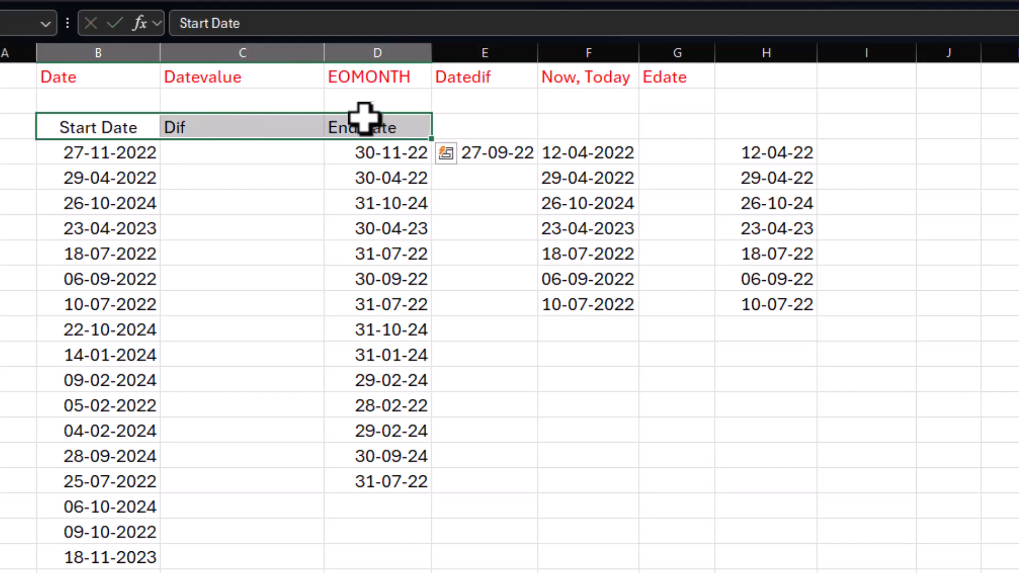
key("ctrl+b")
key("alt+h")
key("a")
key("c")
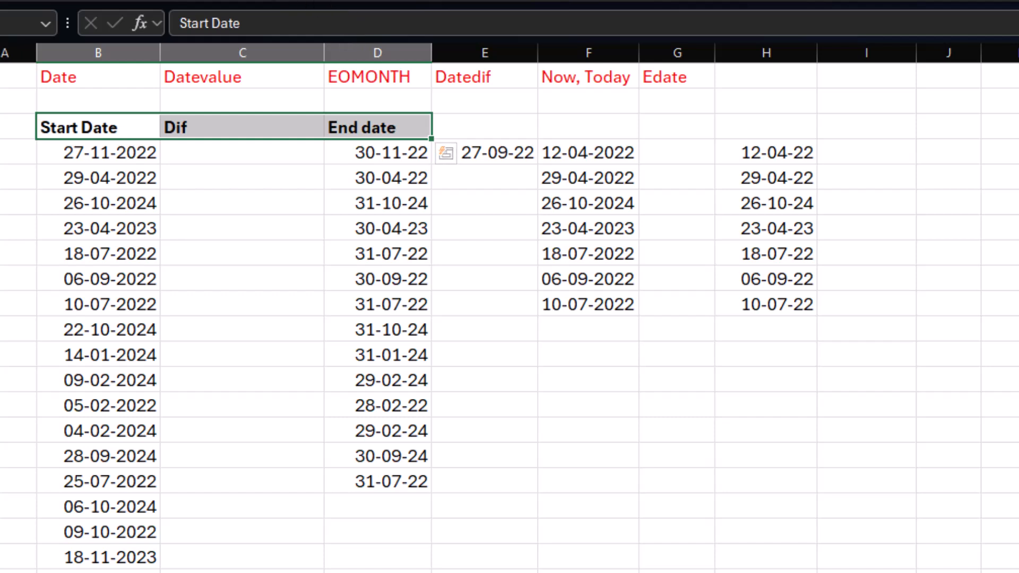
key("alt+h")
key("a")
key("c")
Step: Enter =D4-B4 in C4 to calculate the days between the first start and end dates
left_click(234, 152)
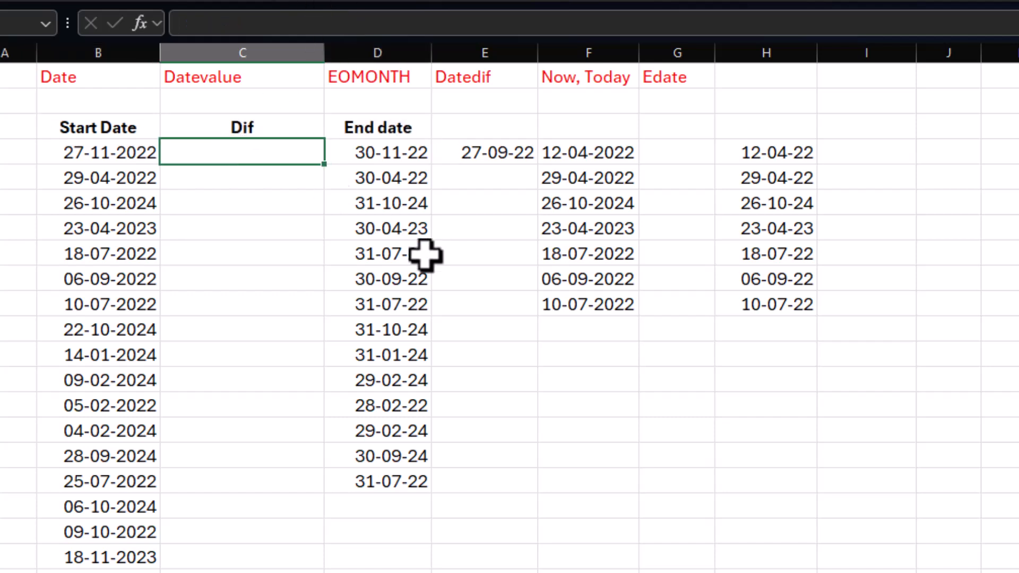
type("=")
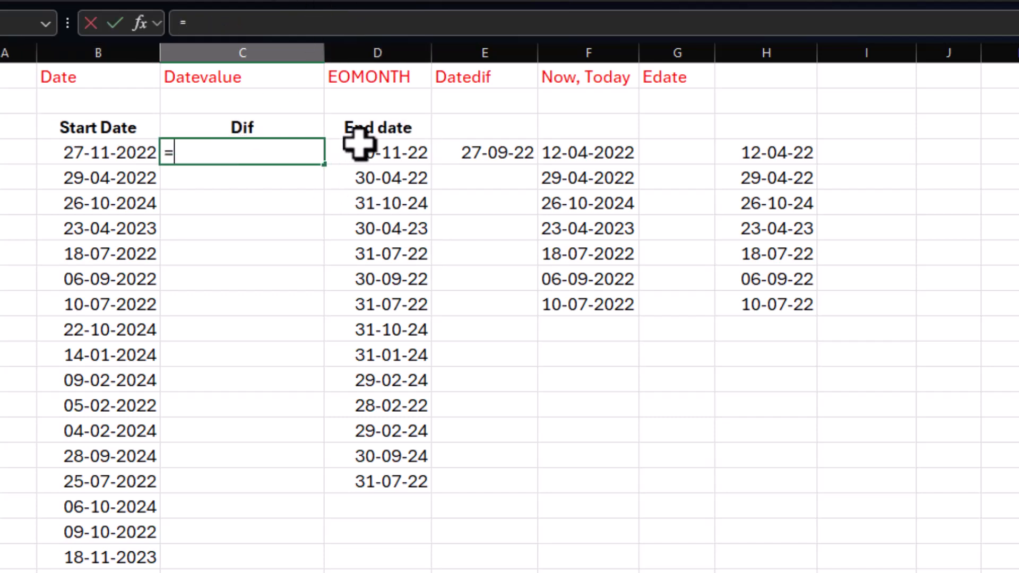
left_click(404, 153)
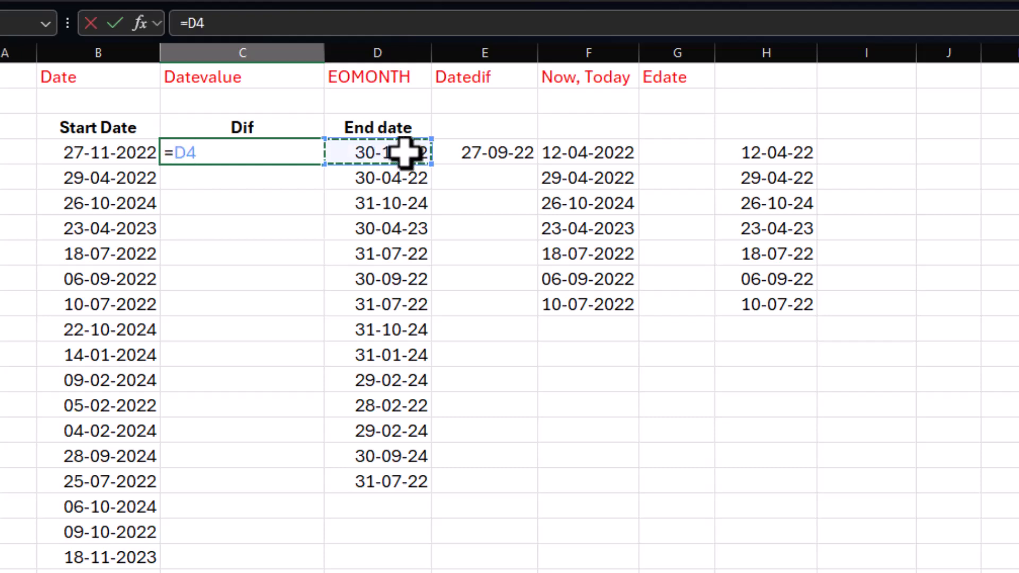
type("-")
left_click(116, 153)
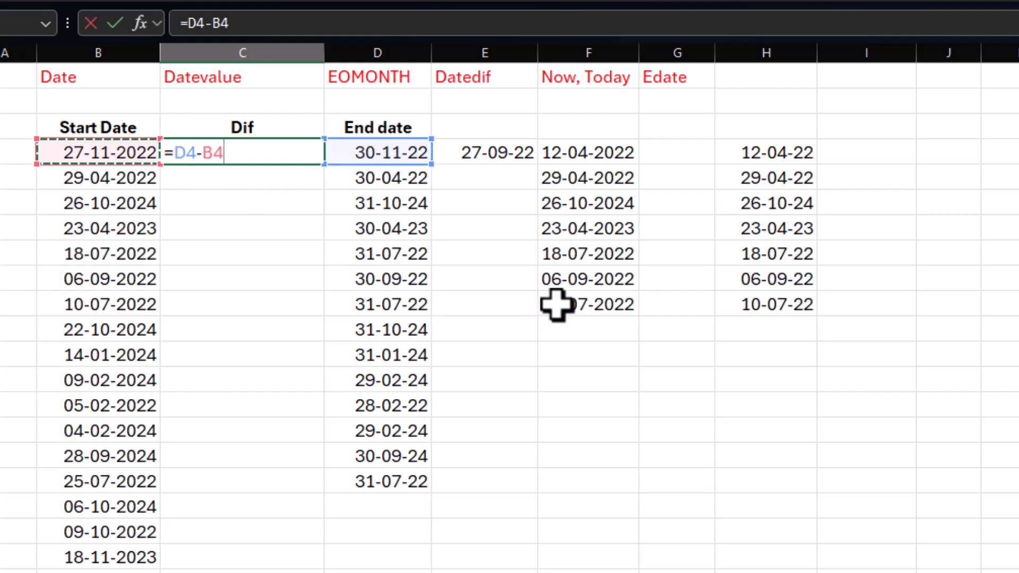
key("Return")
Step: Format C4 as a plain number without decimals and fill its subtraction formula down through C17
left_click(246, 154)
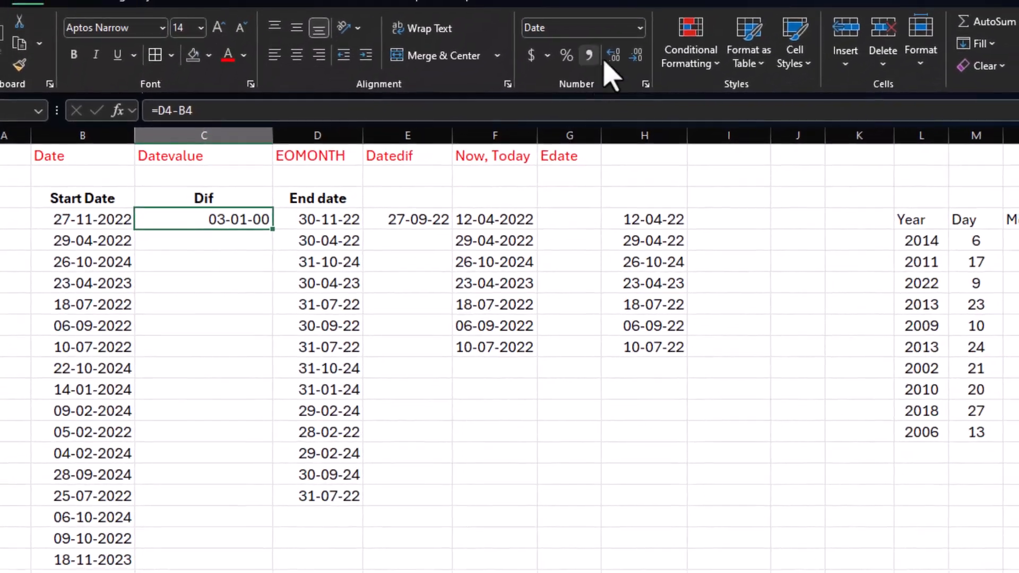
left_click(641, 29)
left_click(602, 56)
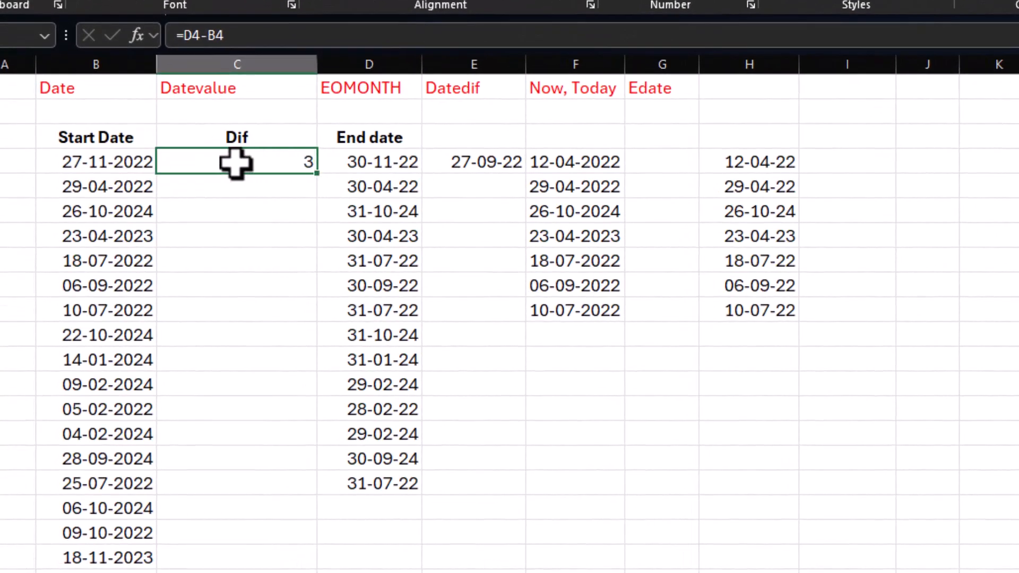
left_click_drag(319, 178, 306, 505)
Step: Center the day differences in C4:C17
left_click(266, 386)
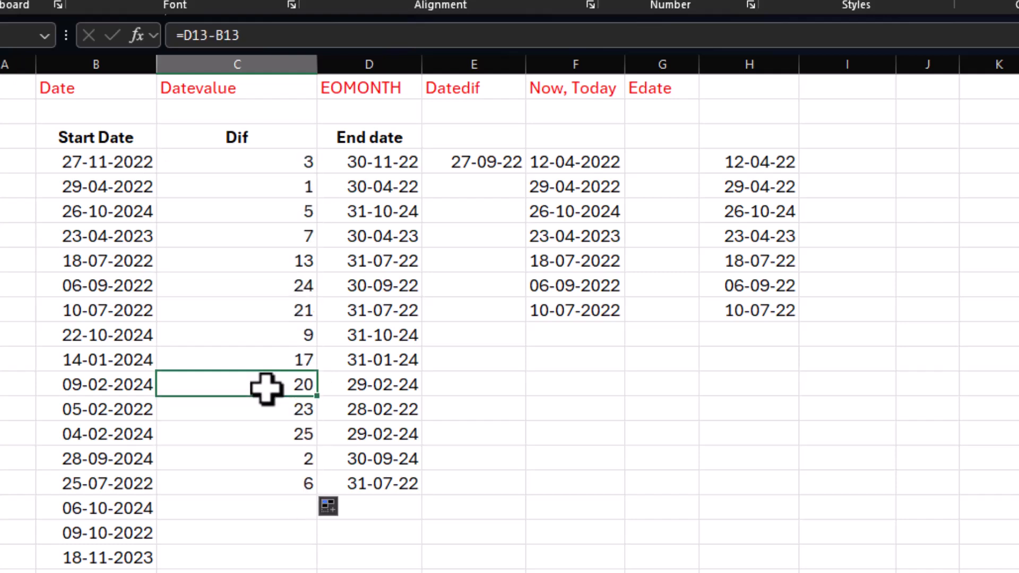
left_click_drag(266, 164, 267, 481)
left_click(427, 3)
left_click(223, 340)
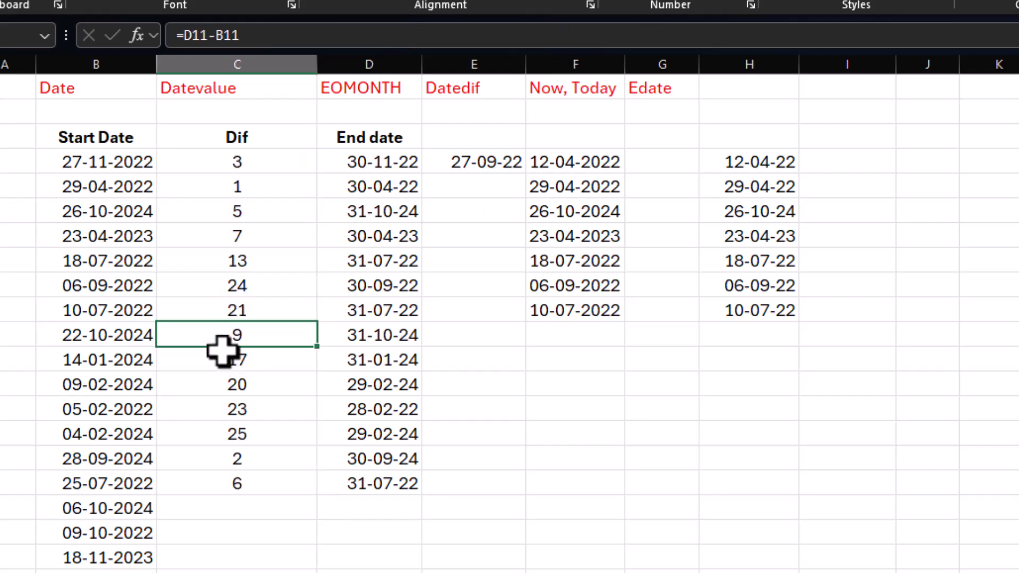
Step: Replace the EOMONTH formula in D4 with the end date 30-9-2025 and select the difference in C4
left_click(380, 161)
double_click(398, 162)
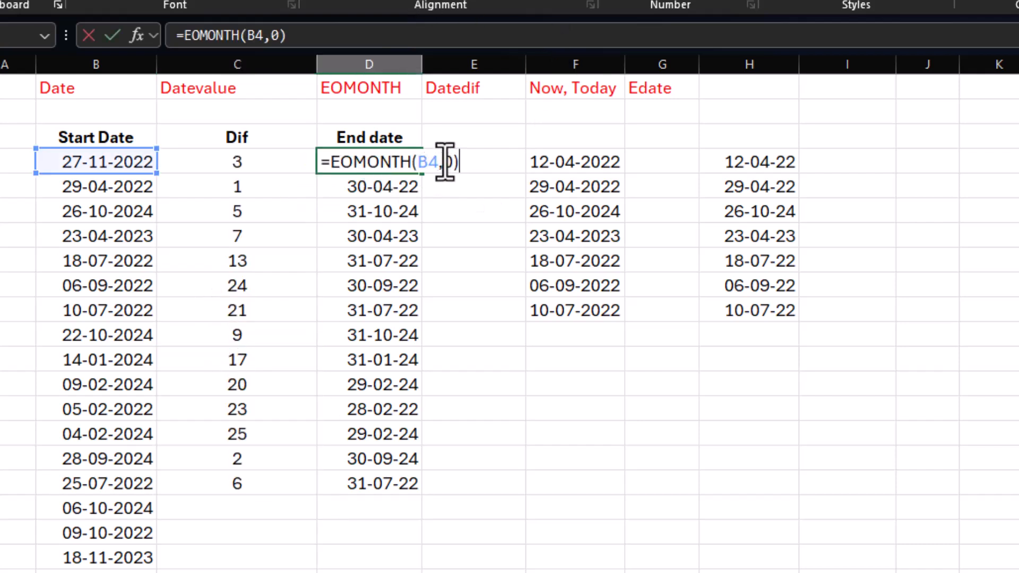
key("Escape")
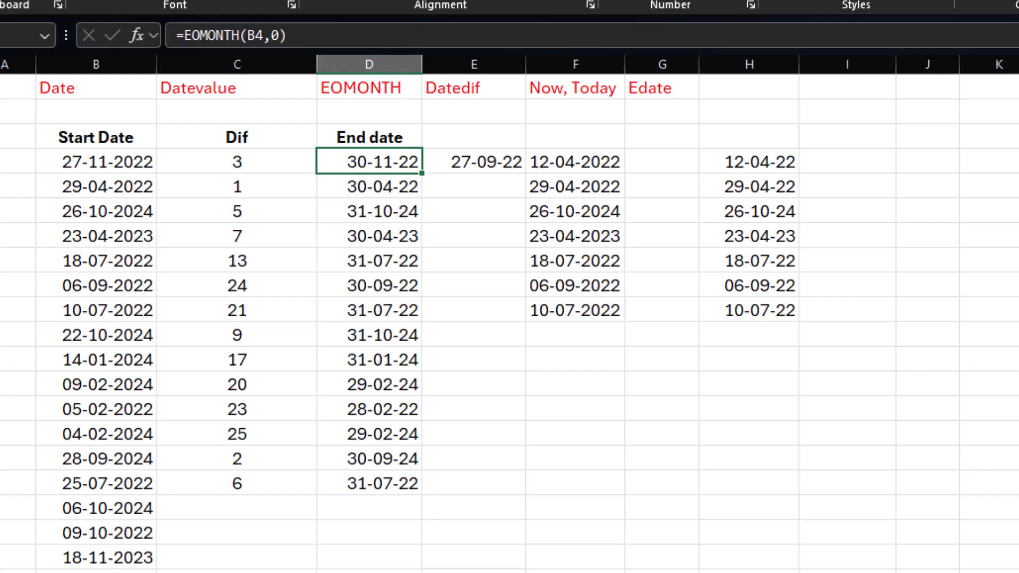
type("30")
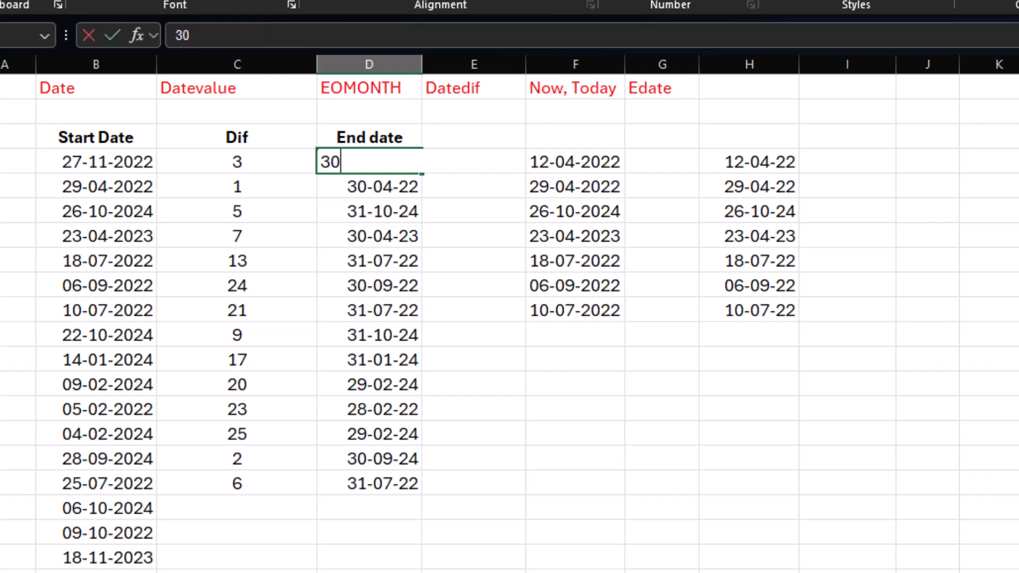
type("-9-2025")
key("Return")
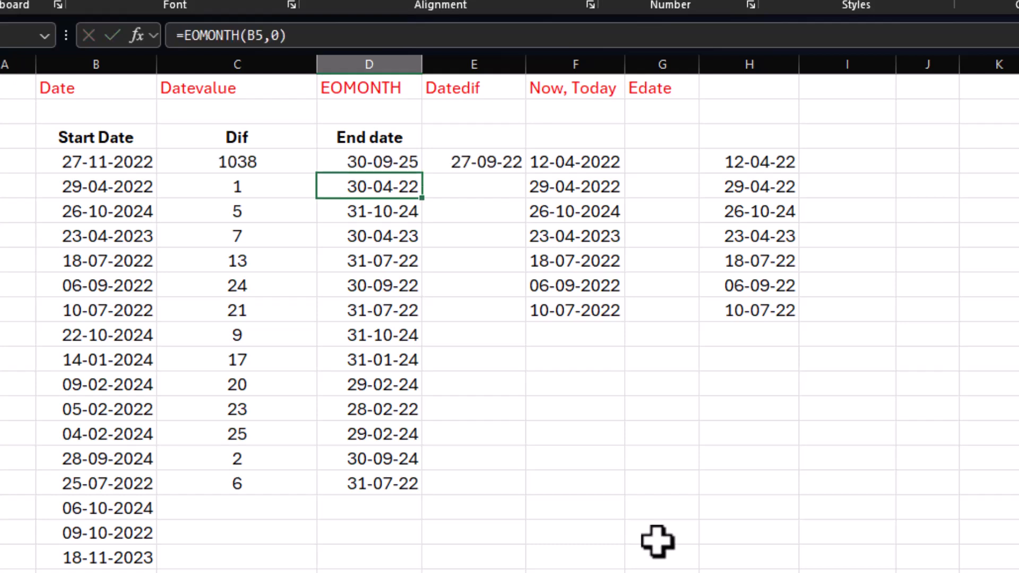
left_click(243, 160)
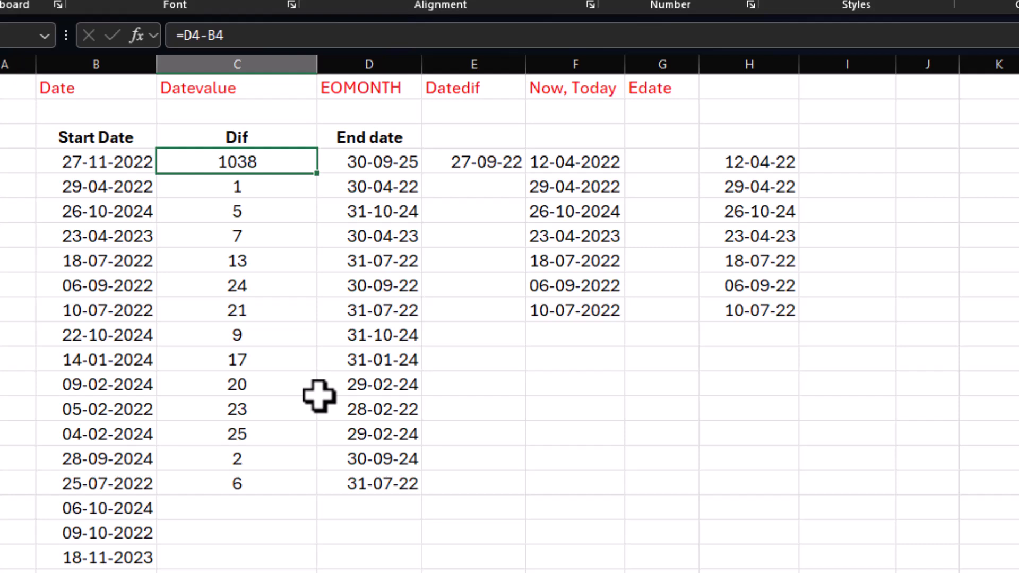
Step: Clear the subtraction formulas from the day differences in C4:C17
left_click(375, 165)
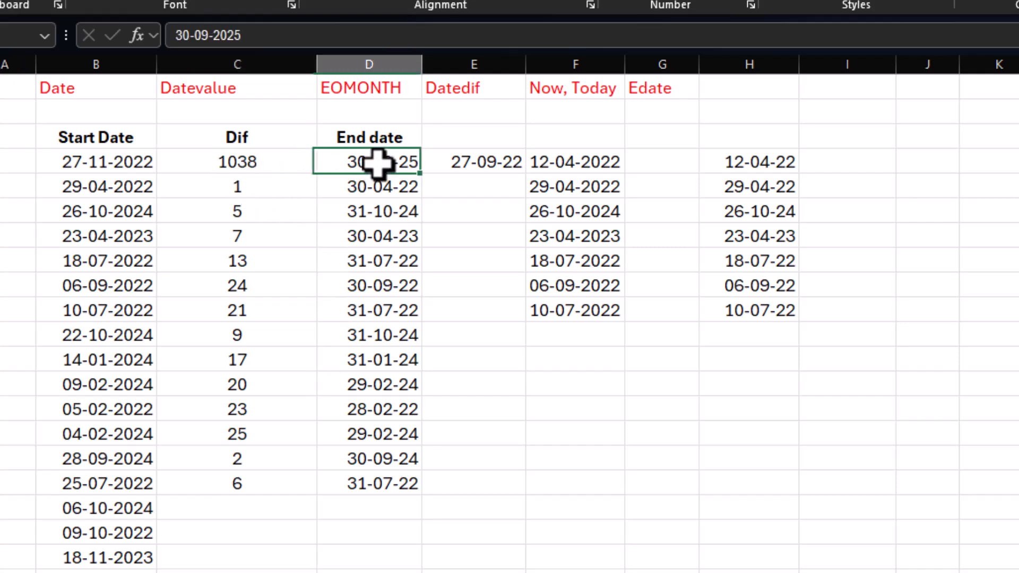
left_click(240, 164)
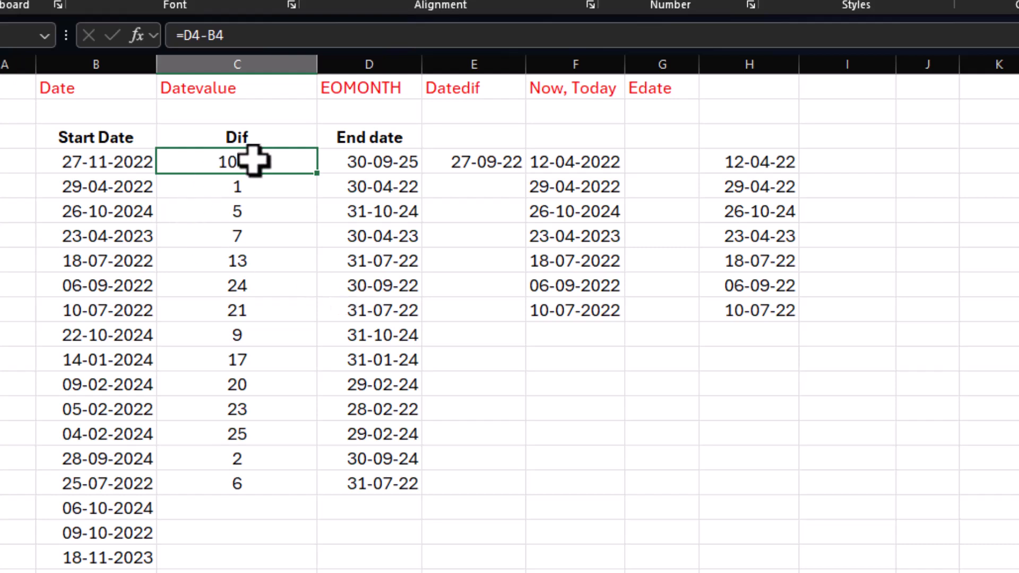
left_click_drag(260, 165, 256, 487)
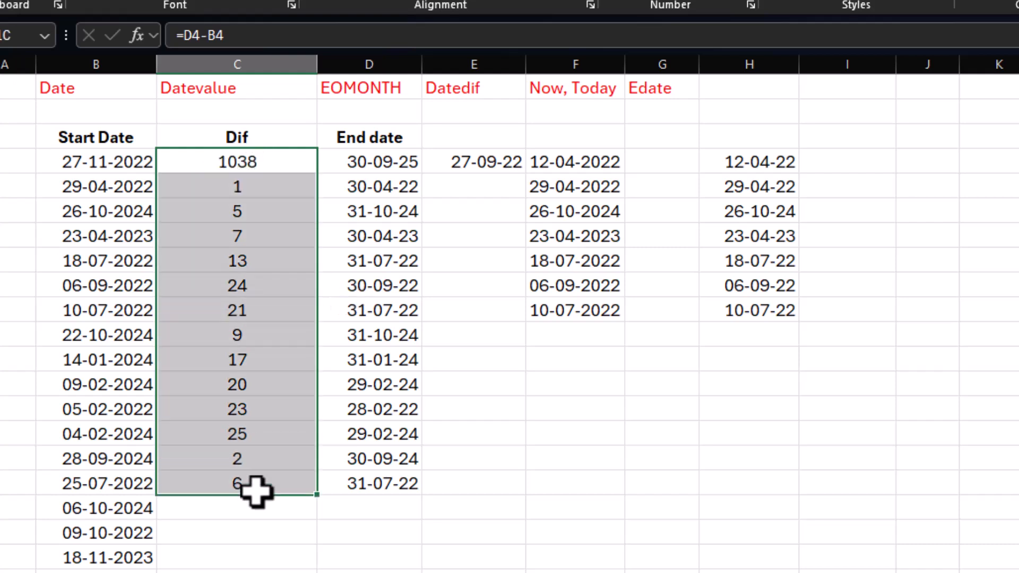
key("Delete")
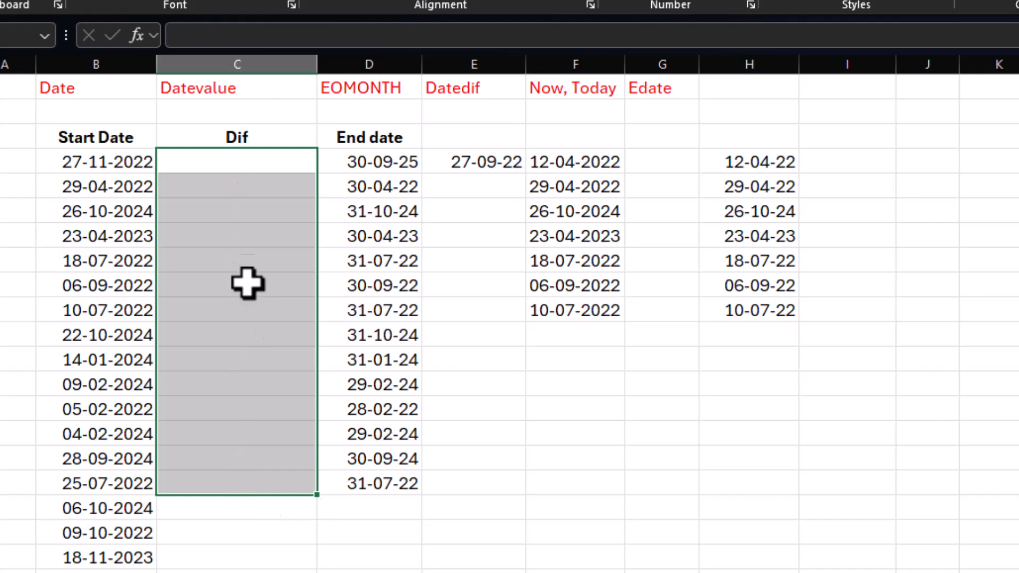
Step: Begin a DATEDIF formula in C4 for the difference between the first start and end dates
left_click(250, 162)
type("=datedif")
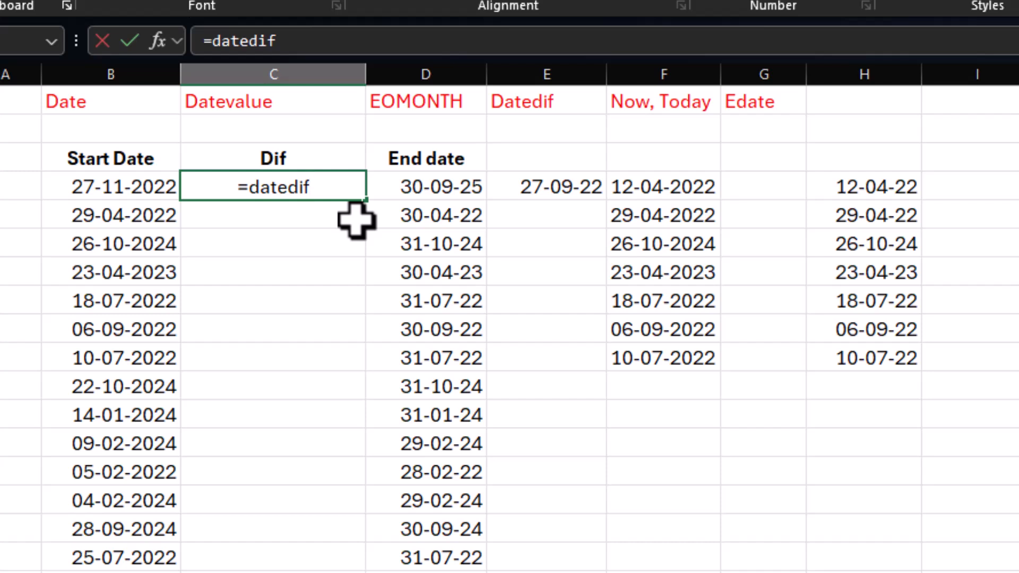
type("(")
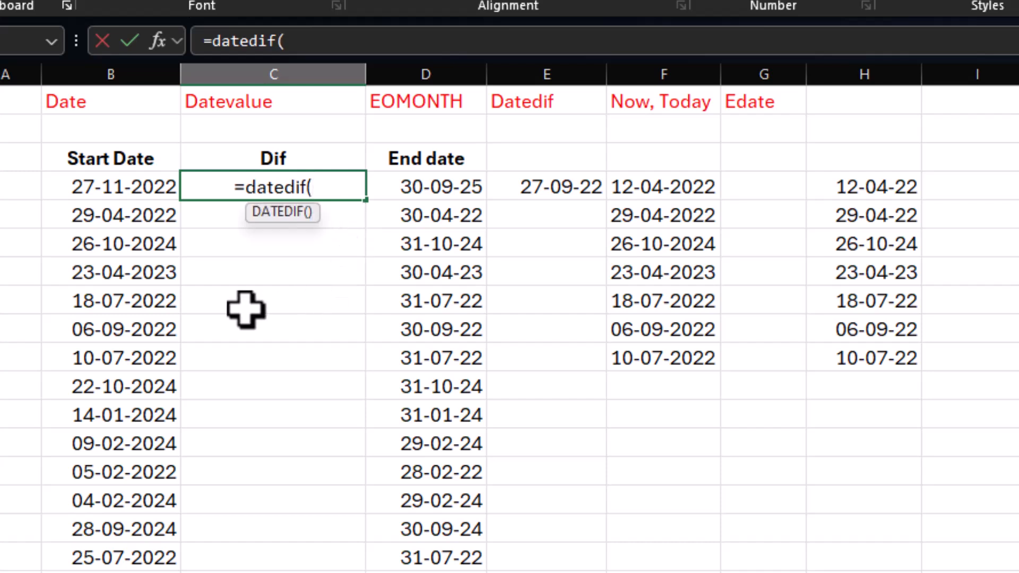
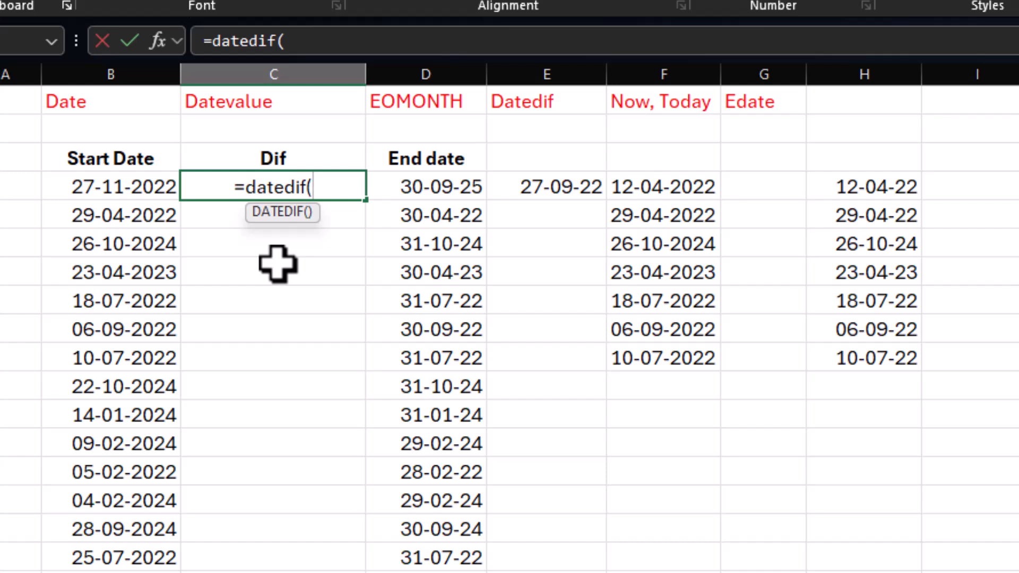
Step: Complete the DATEDIF formula in C4 with start date B4, end date D4 and unit "d"
left_click(93, 181)
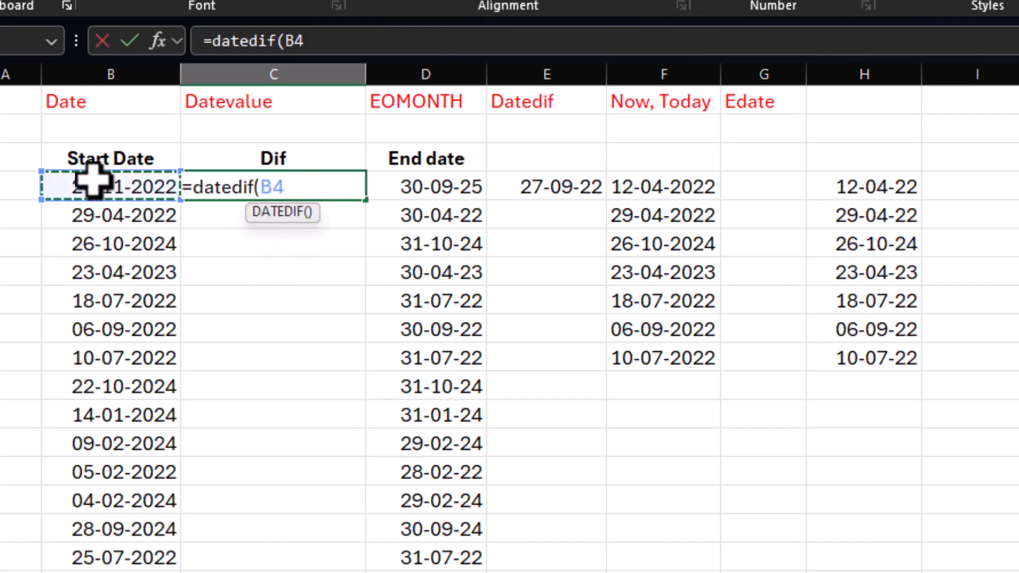
type(",")
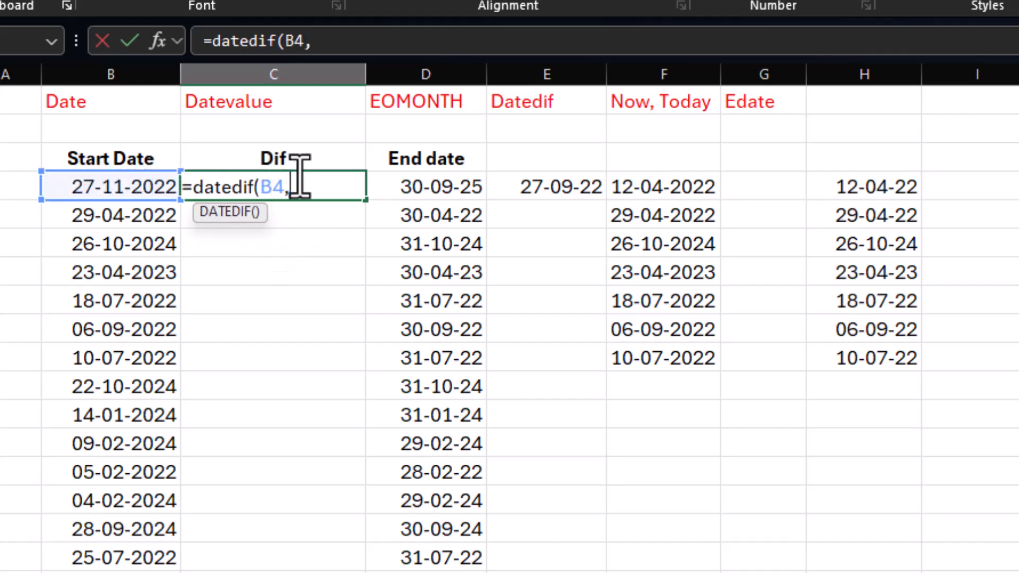
left_click(413, 184)
type(",\"d\"")
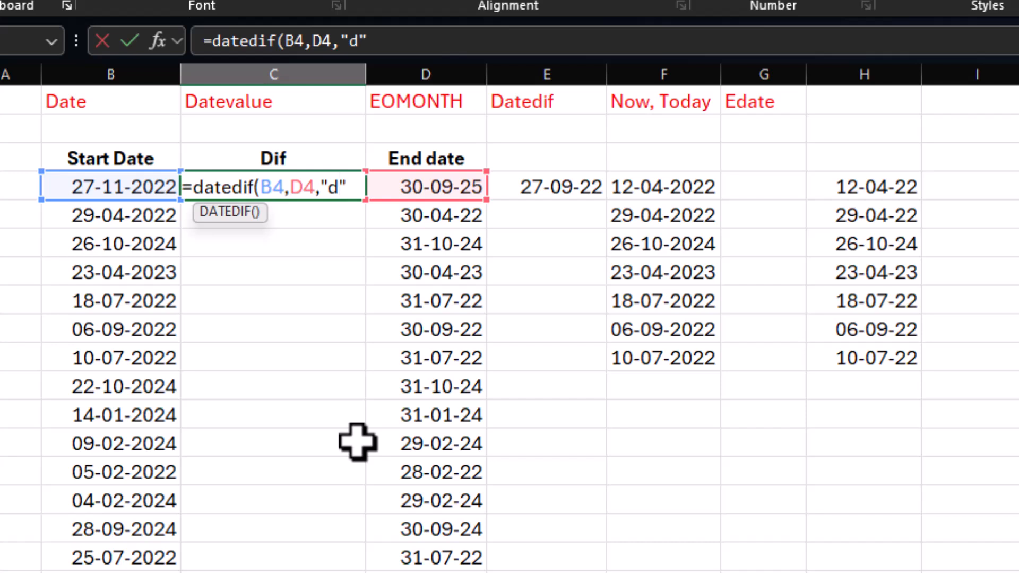
type(")")
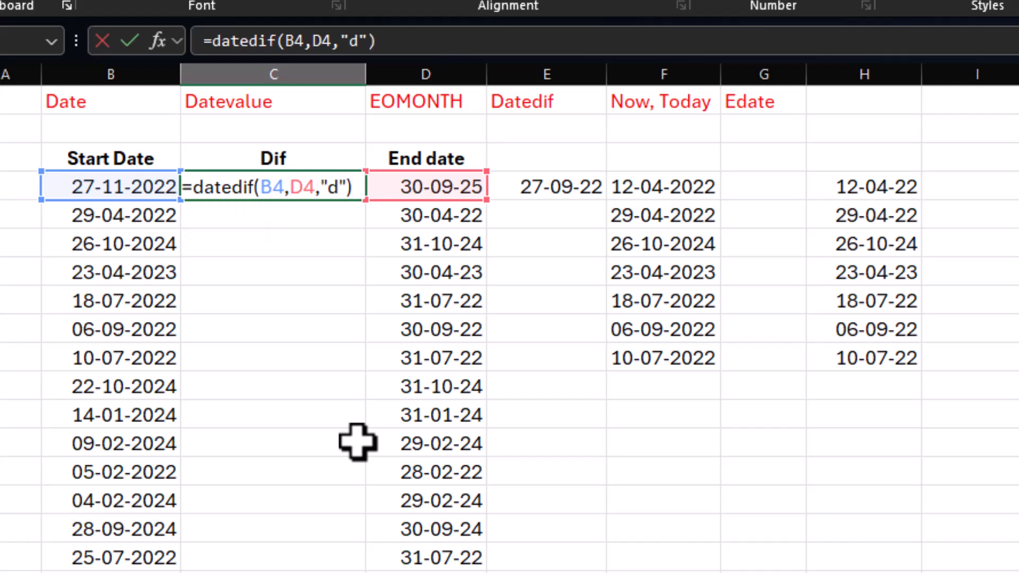
key("Return")
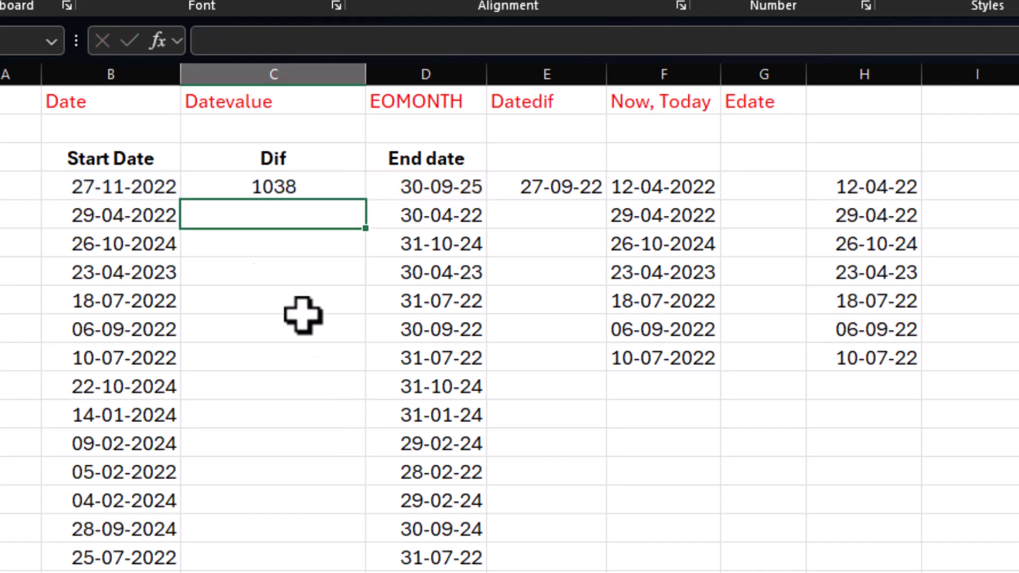
Step: Change the unit of the DATEDIF formula in C4 to "m" to count the difference in months
left_click(284, 183)
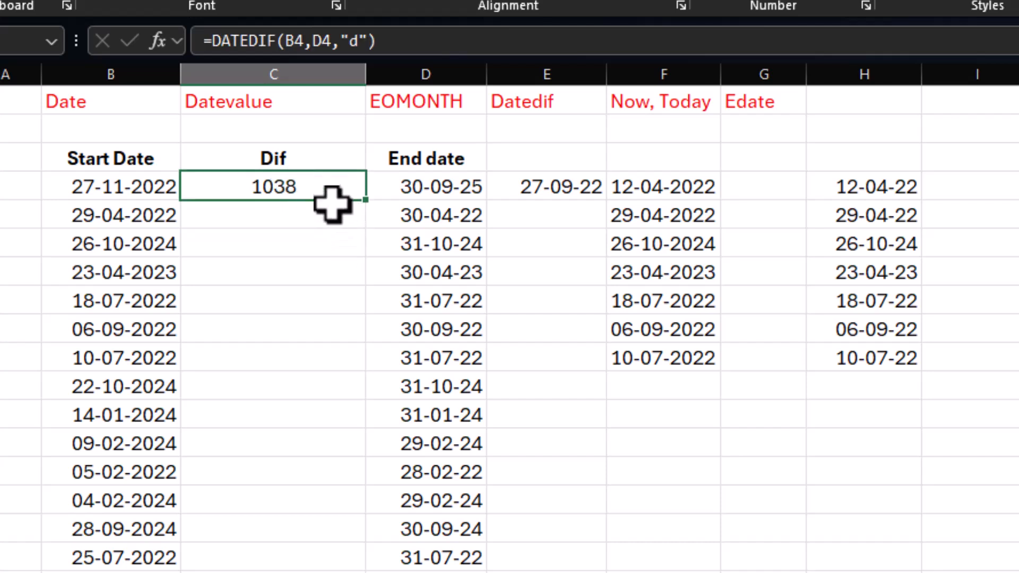
double_click(326, 192)
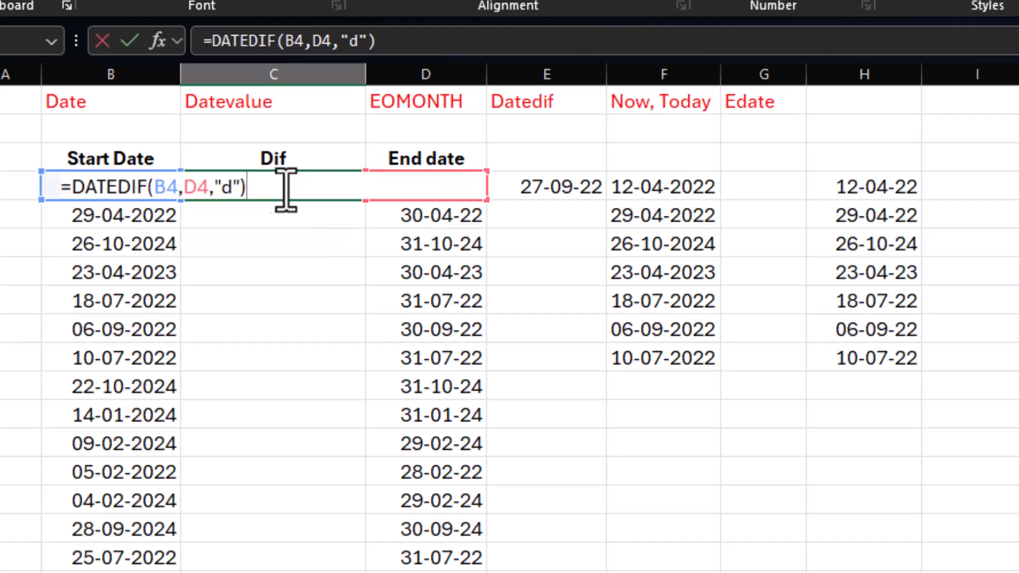
left_click(234, 186)
key("BackSpace")
type("m")
key("Return")
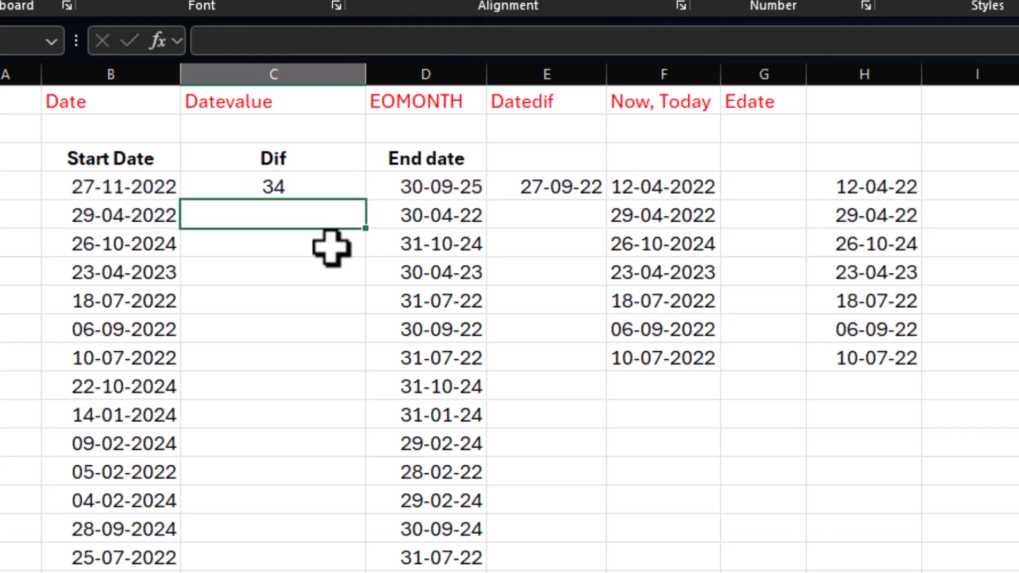
Step: Set the DATEDIF unit in C4 to "y" to count the difference in complete years
left_click(326, 187)
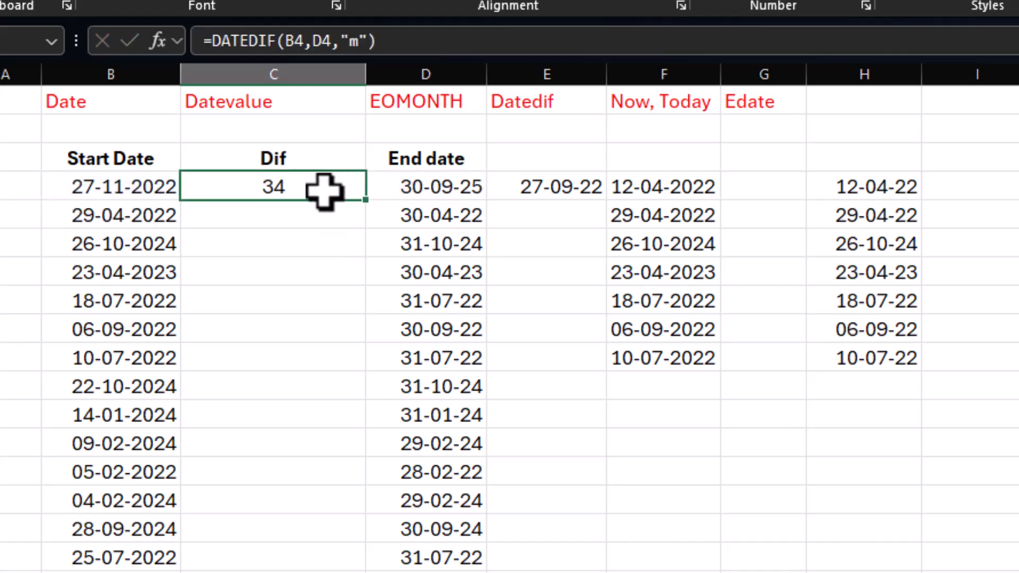
double_click(250, 191)
key("BackSpace")
type("y")
key("Return")
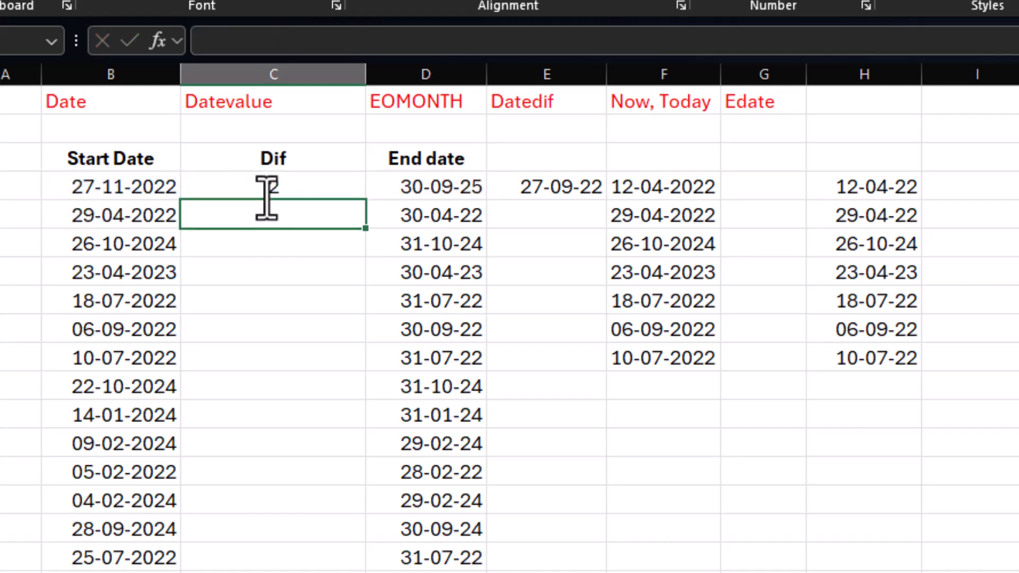
Step: Extend the DATEDIF unit in C4 to "ym" to count the months beyond complete years
left_click(269, 195)
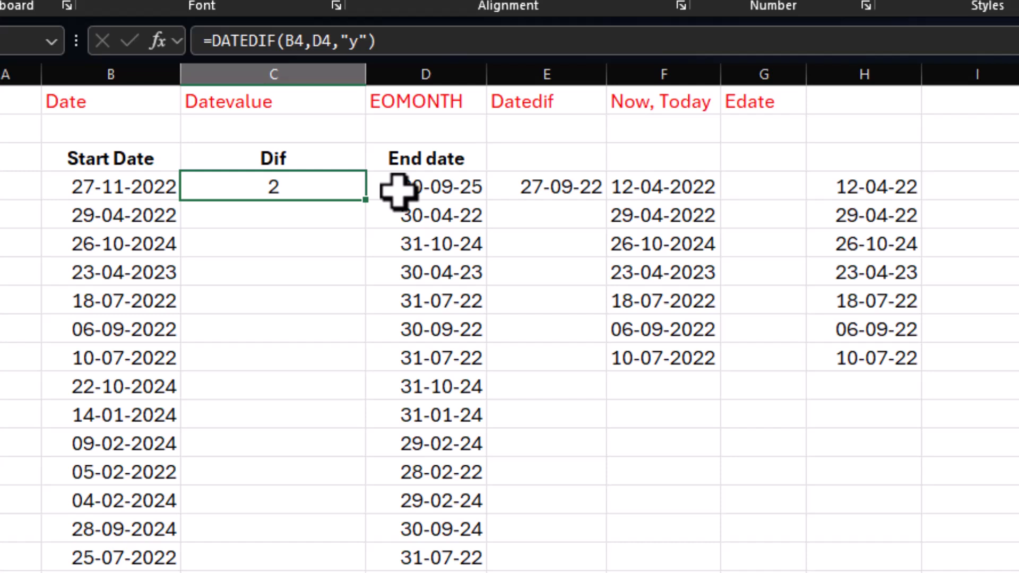
key("F2")
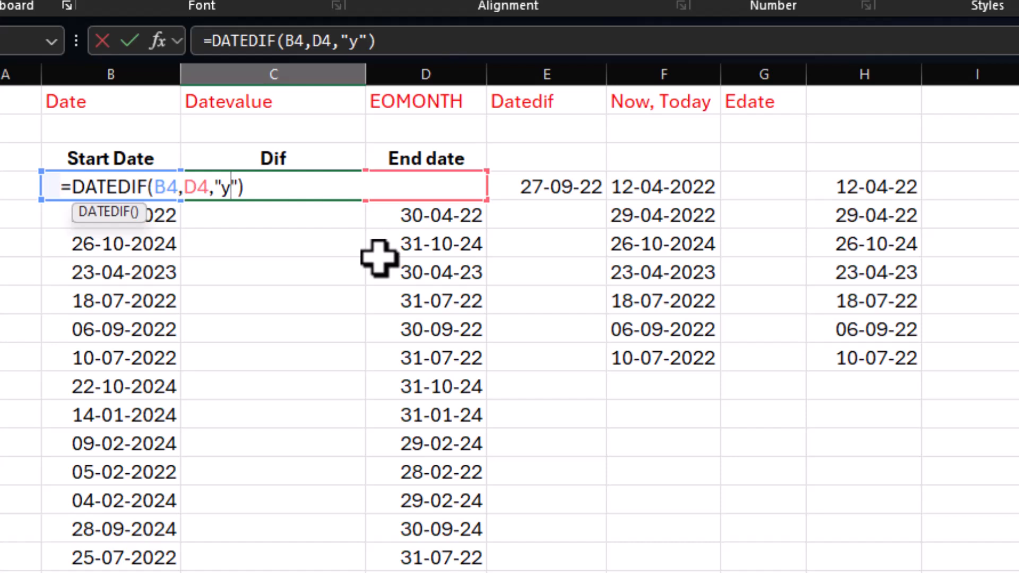
type("m")
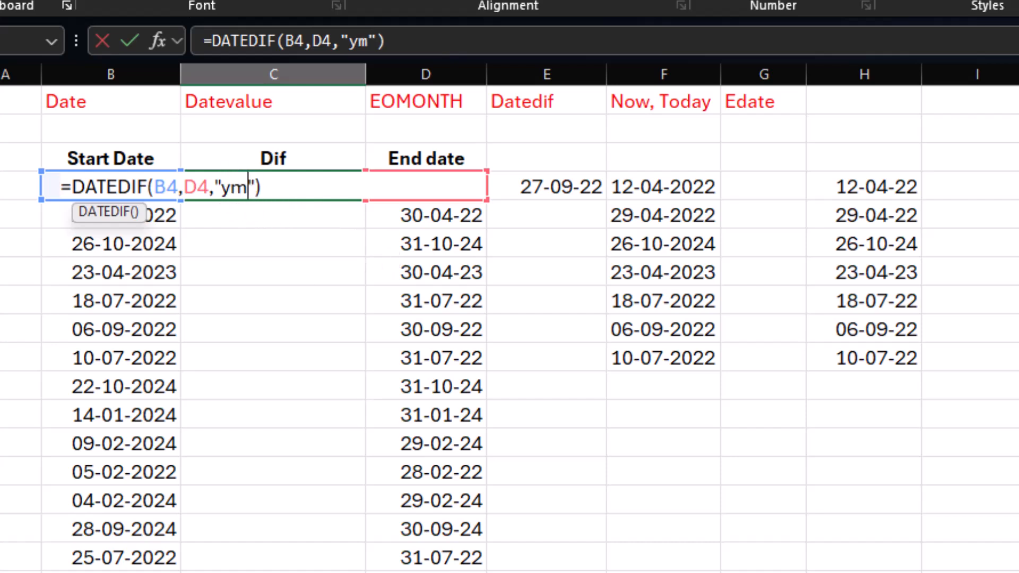
key("Return")
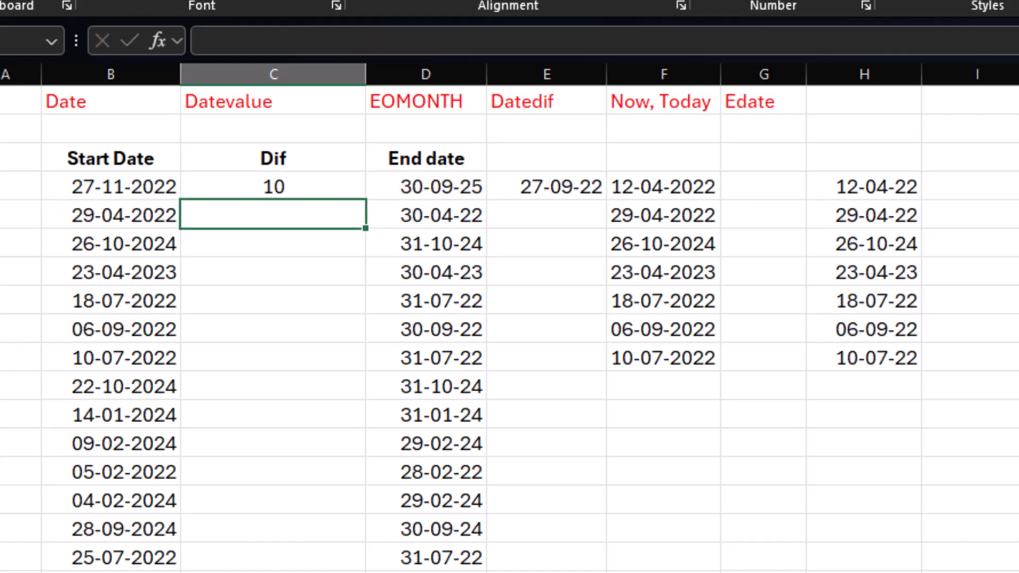
Step: Duplicate the DATEDIF(B4,D4,"ym") expression within the C4 formula and set the first copy's unit to "y"
left_click(305, 189)
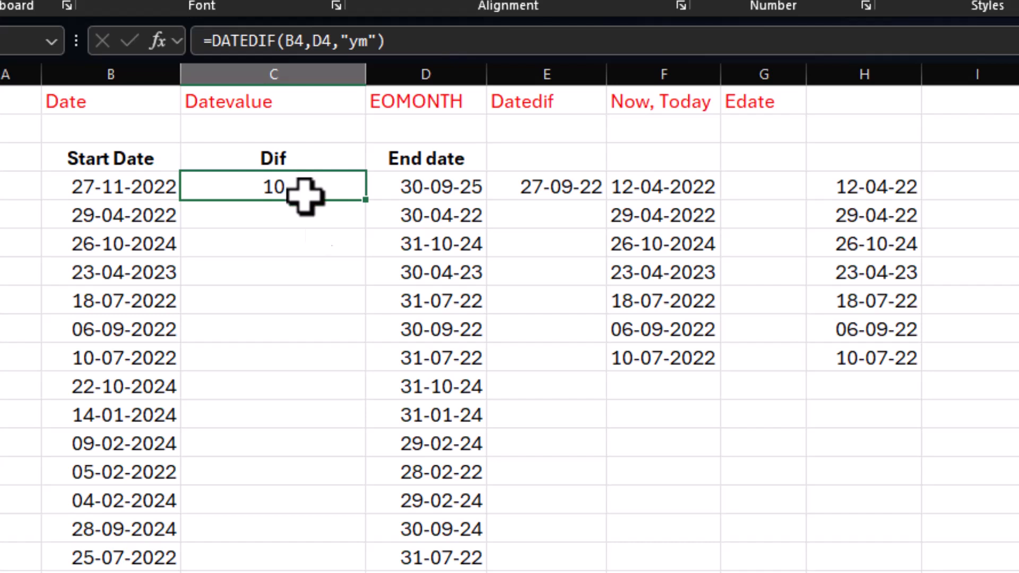
key("F2")
left_click_drag(288, 186, 73, 187)
key("ctrl+c")
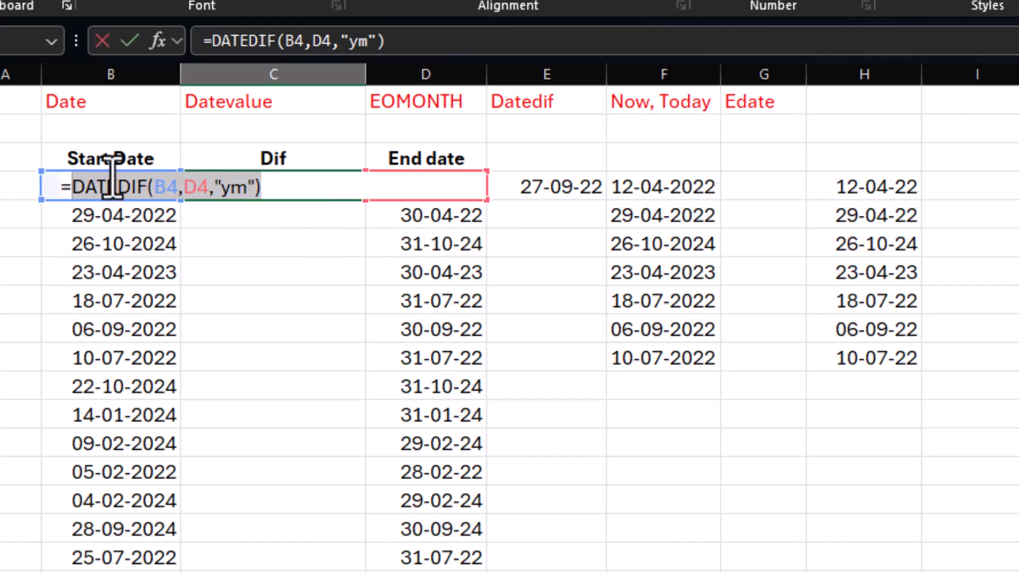
left_click(73, 188)
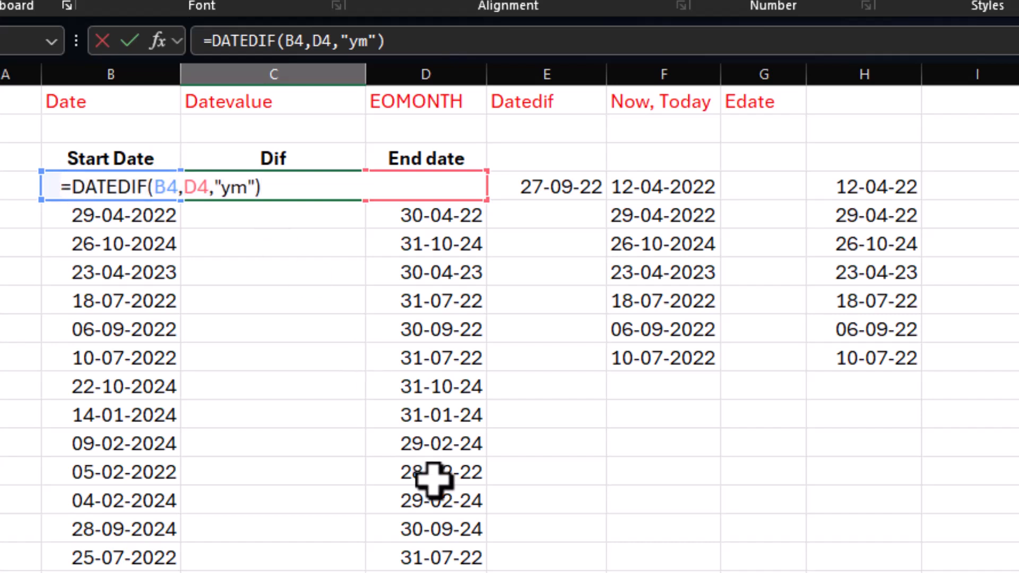
key("ctrl+v")
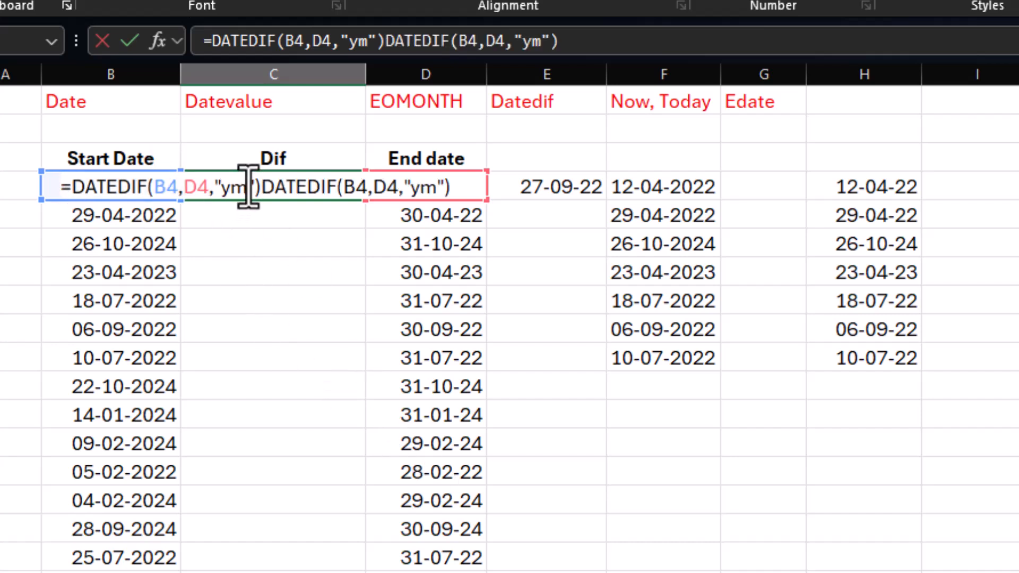
key("BackSpace")
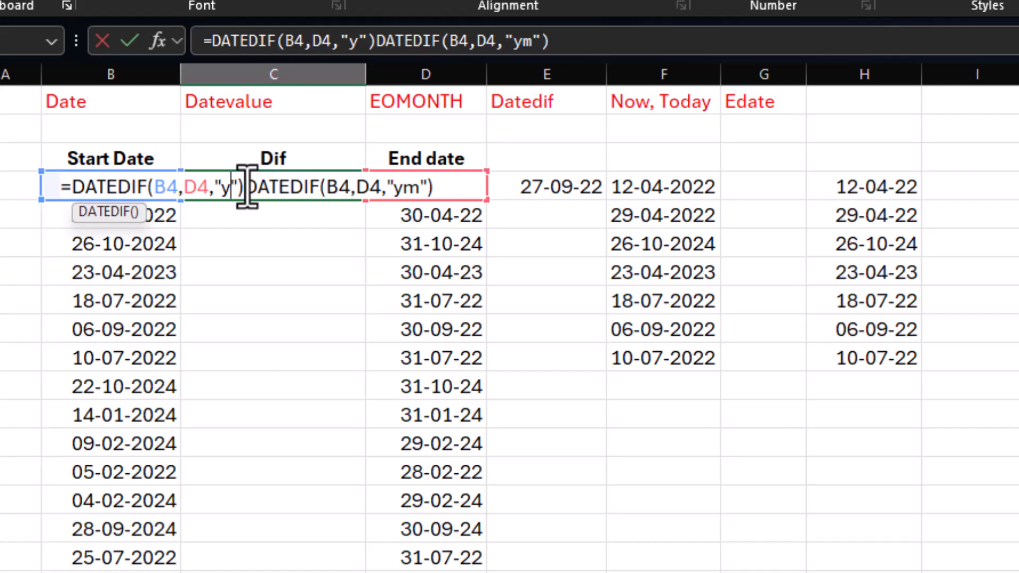
Step: Join the two DATEDIF expressions in C4 with the text " Years " using & operators
left_click(244, 186)
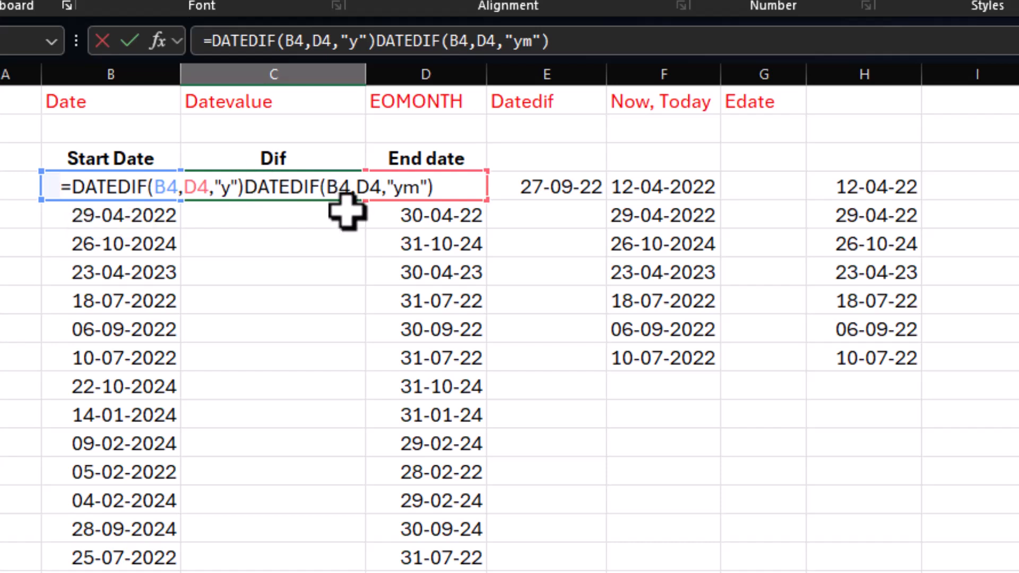
type("&")
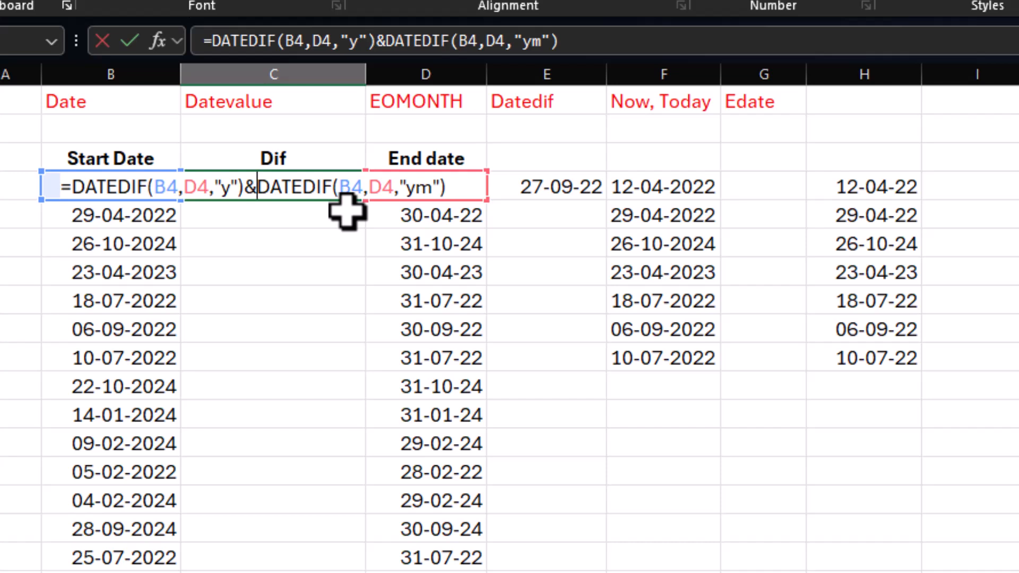
type("\"")
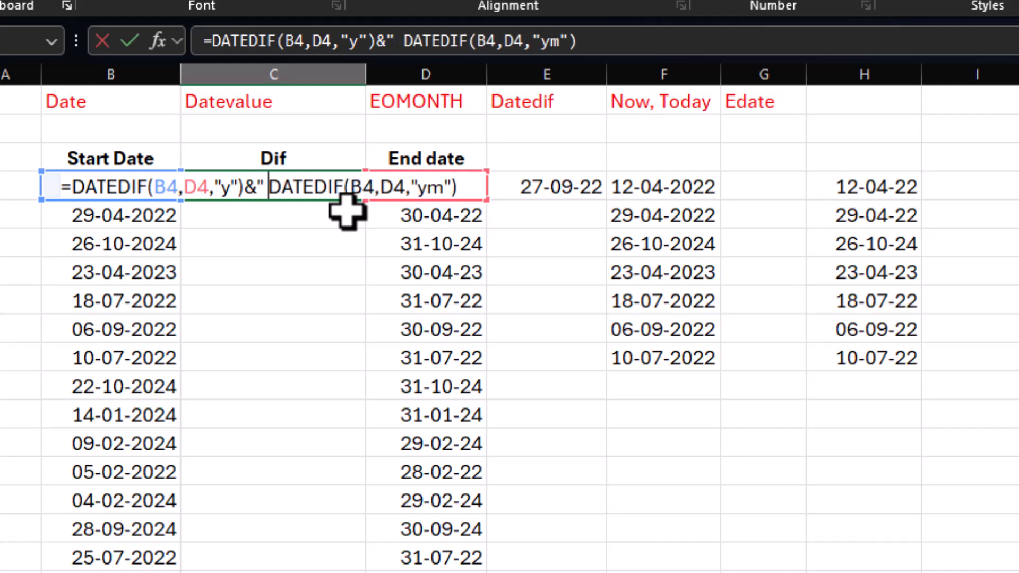
type(" Years ")
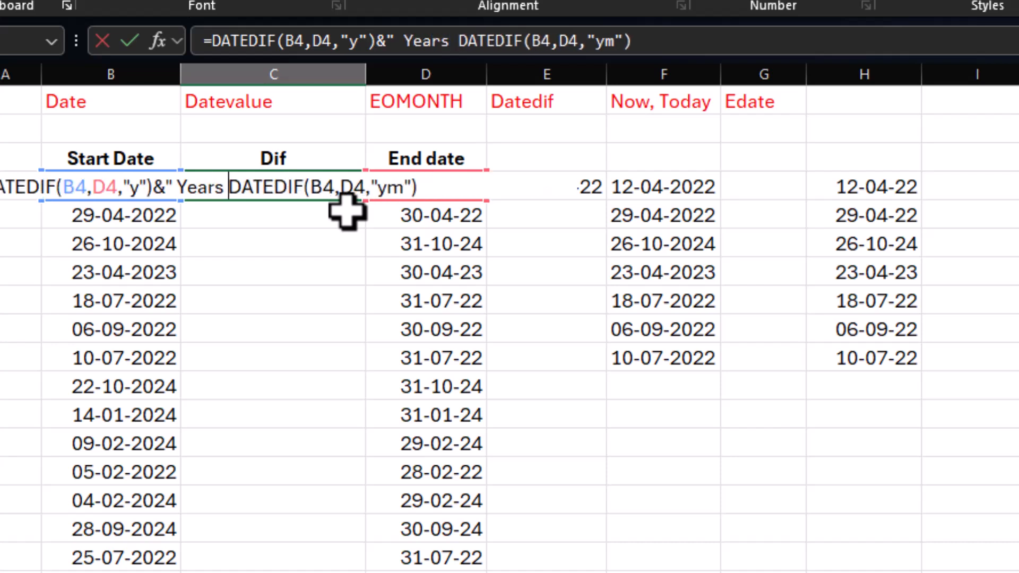
type("\"&")
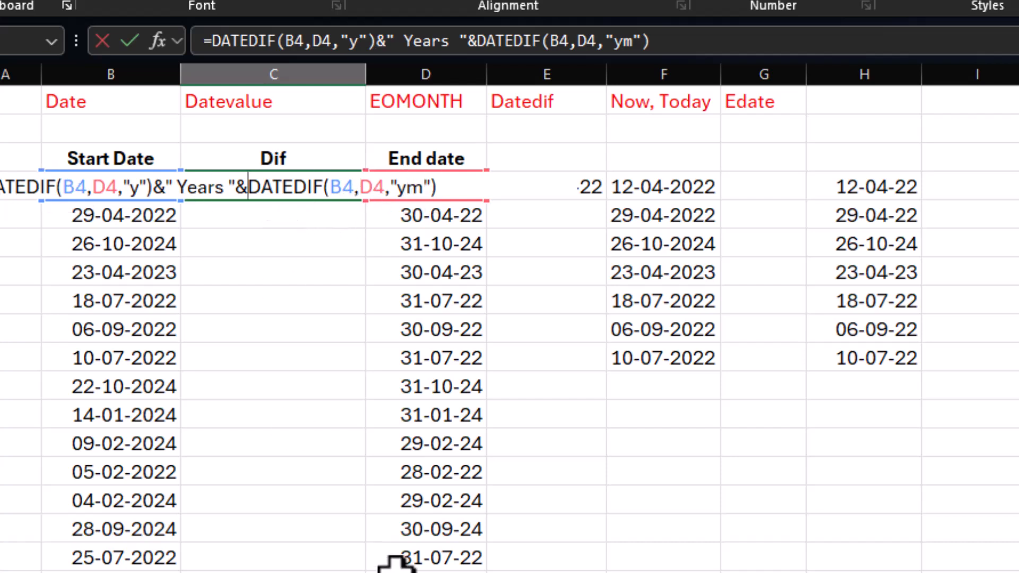
key("Return")
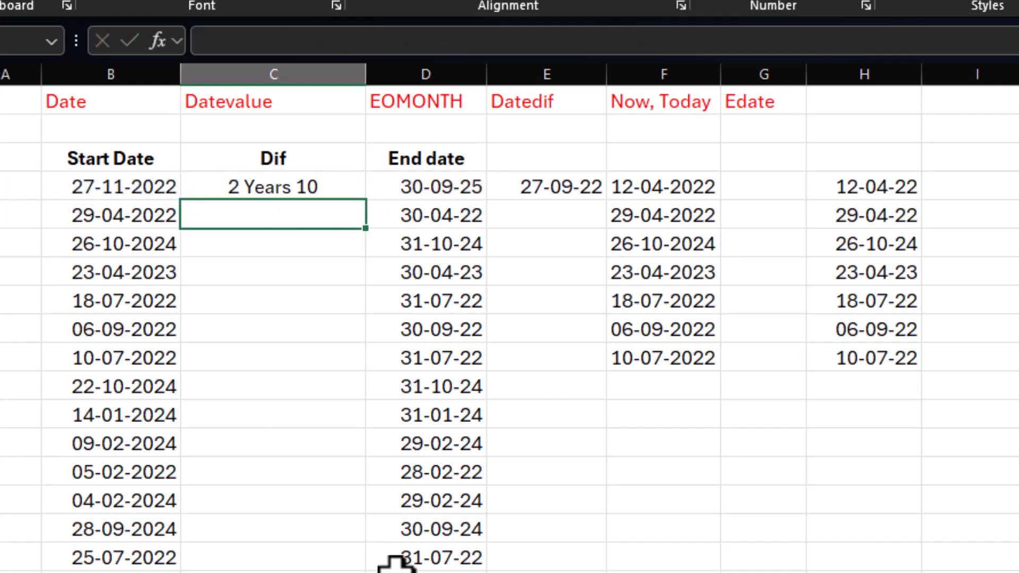
Step: Append the text " Months " to the end of the C4 formula with an & operator
double_click(272, 188)
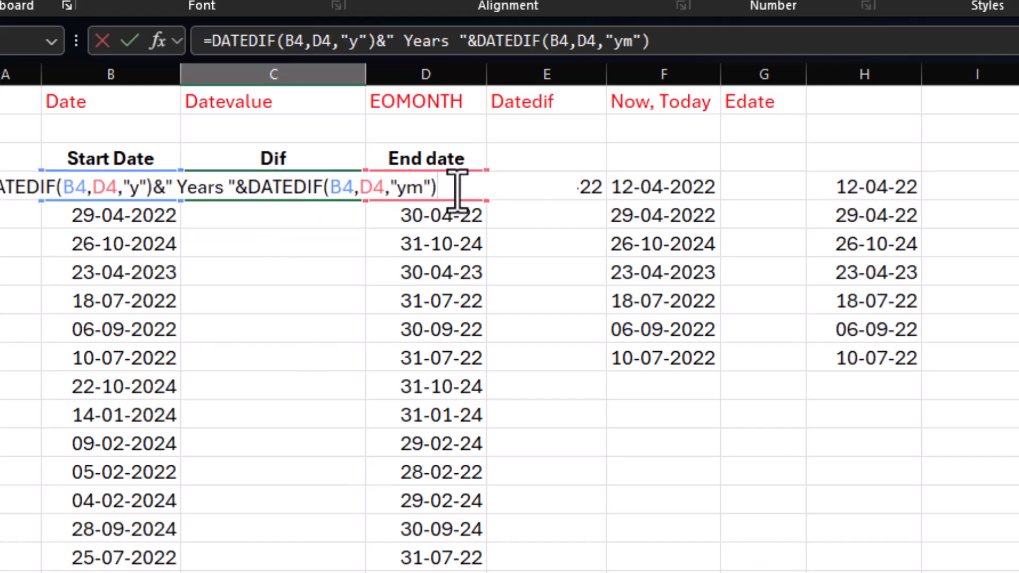
type("&\" Months")
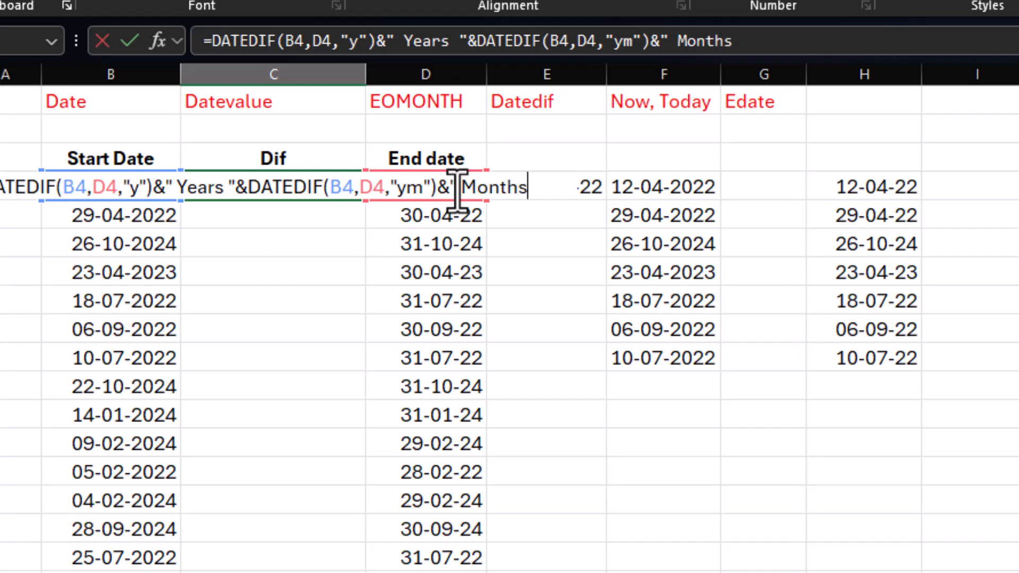
type(" \"")
key("Return")
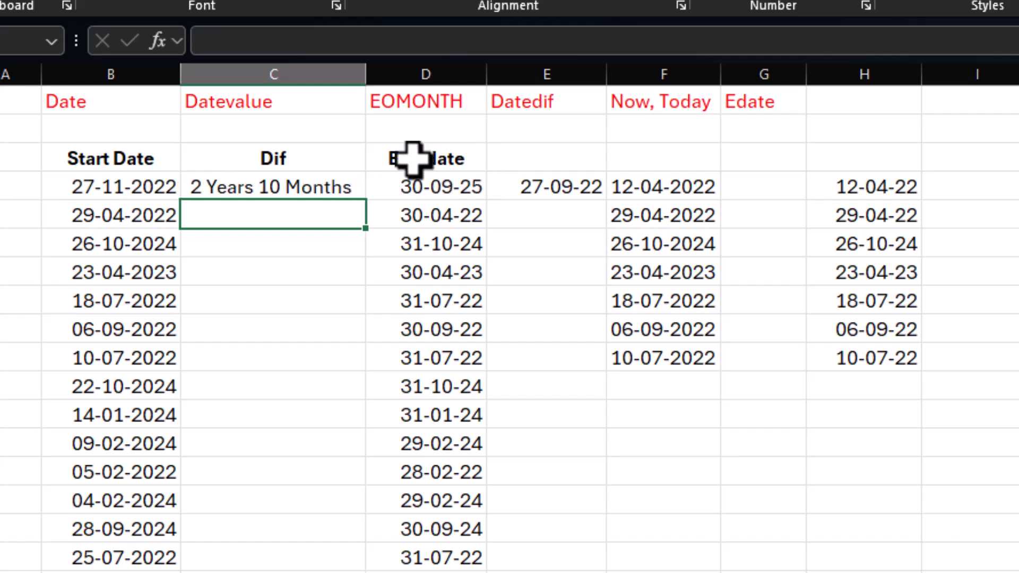
Step: Widen column C and append a copy of DATEDIF(B4,D4,"ym") to the C4 formula with an & operator
left_click_drag(366, 74, 494, 74)
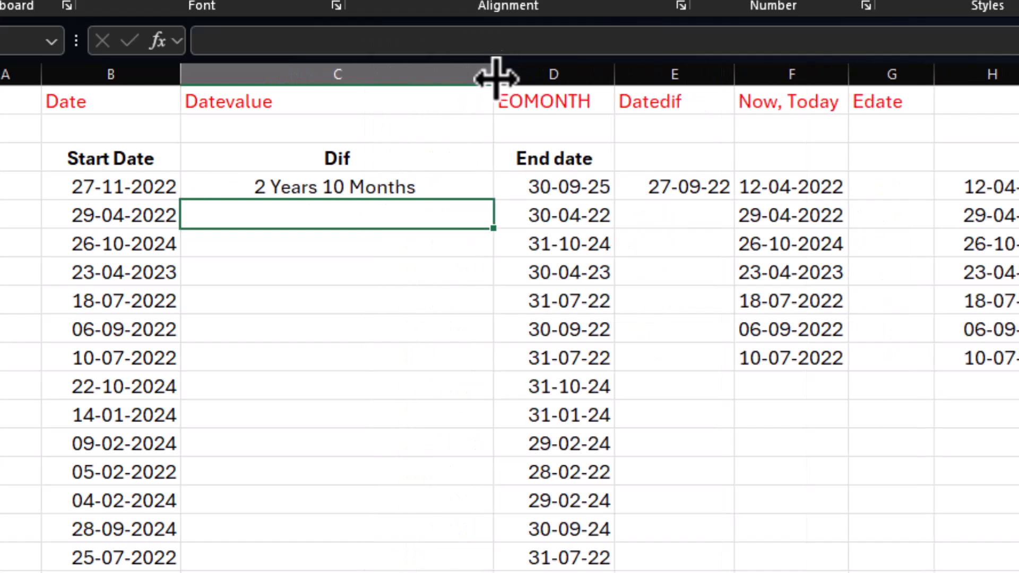
left_click(342, 187)
double_click(341, 188)
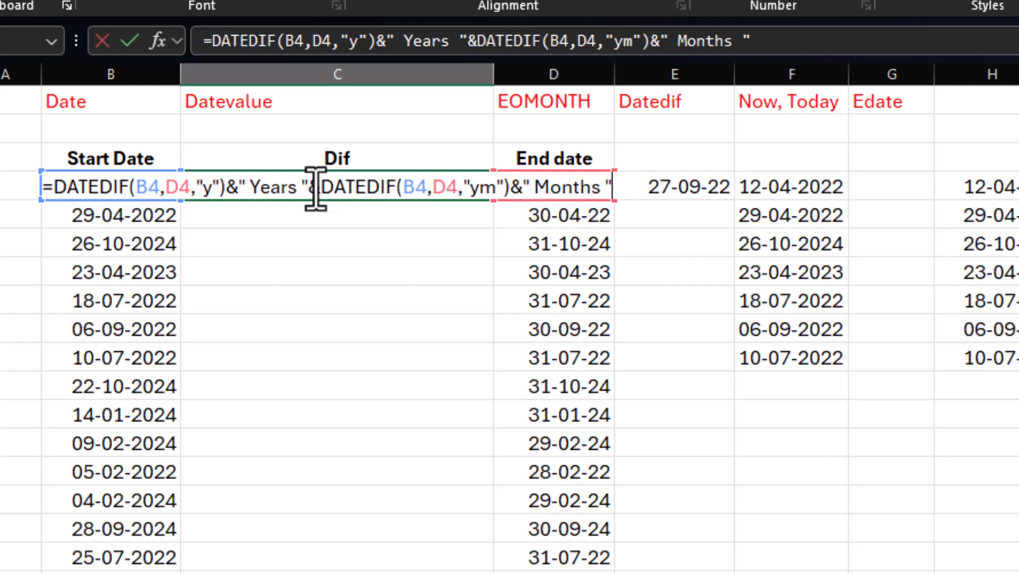
left_click_drag(321, 187, 512, 192)
key("ctrl+c")
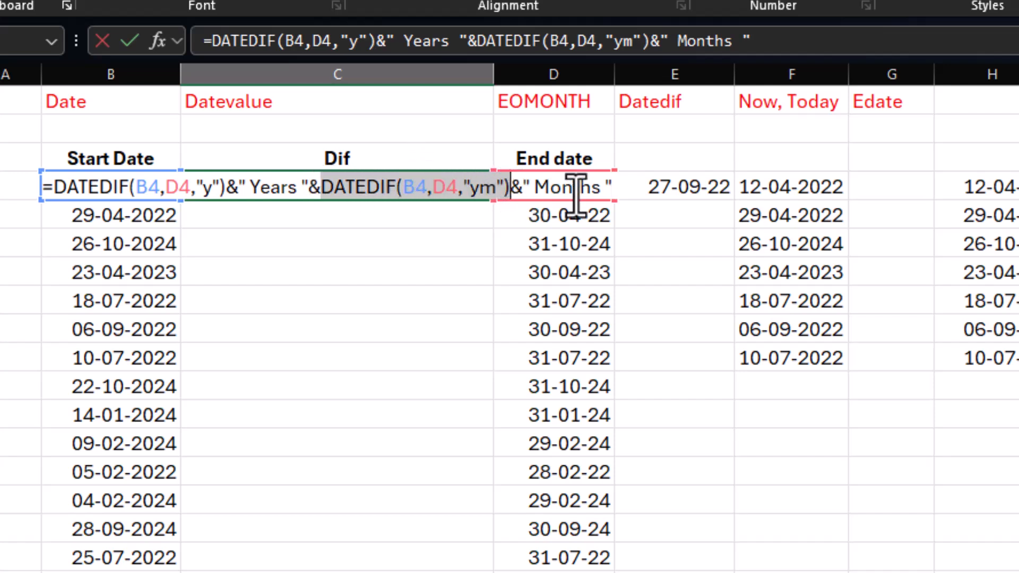
left_click(630, 190)
type("&")
key("ctrl+v")
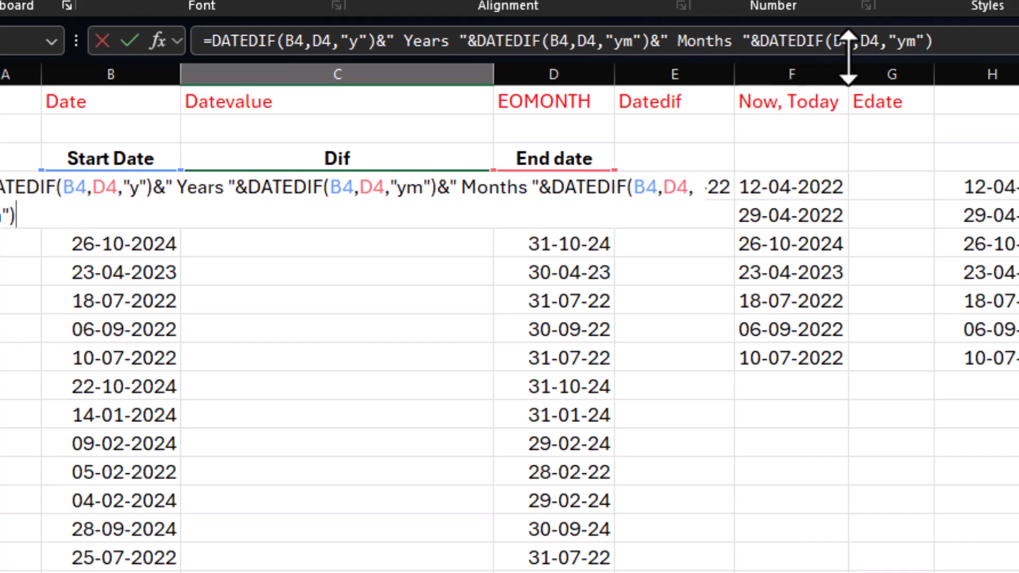
Step: Set the unit of the last DATEDIF expression in the C4 formula to "md"
left_click(914, 41)
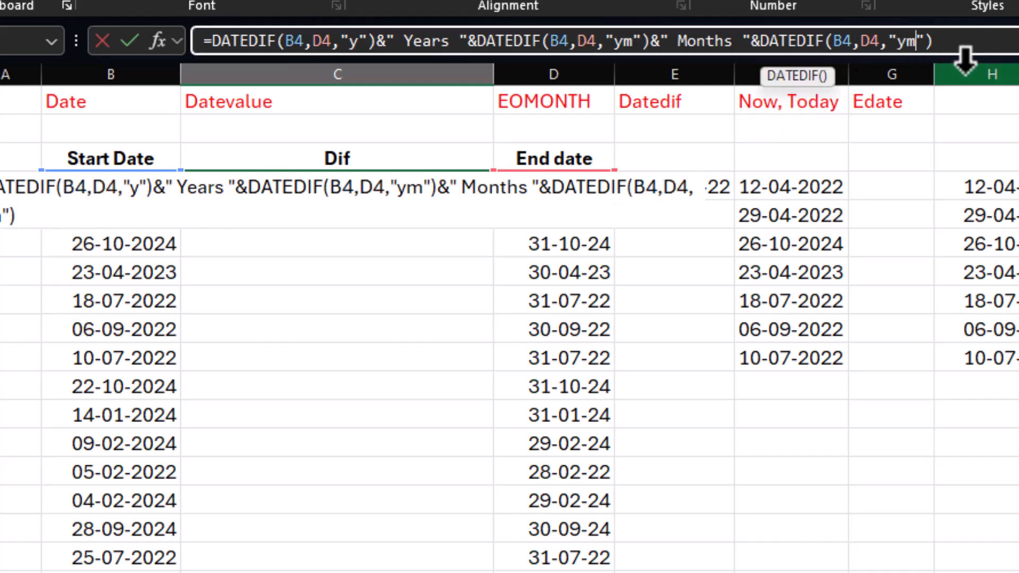
key("BackSpace")
key("BackSpace")
type("md")
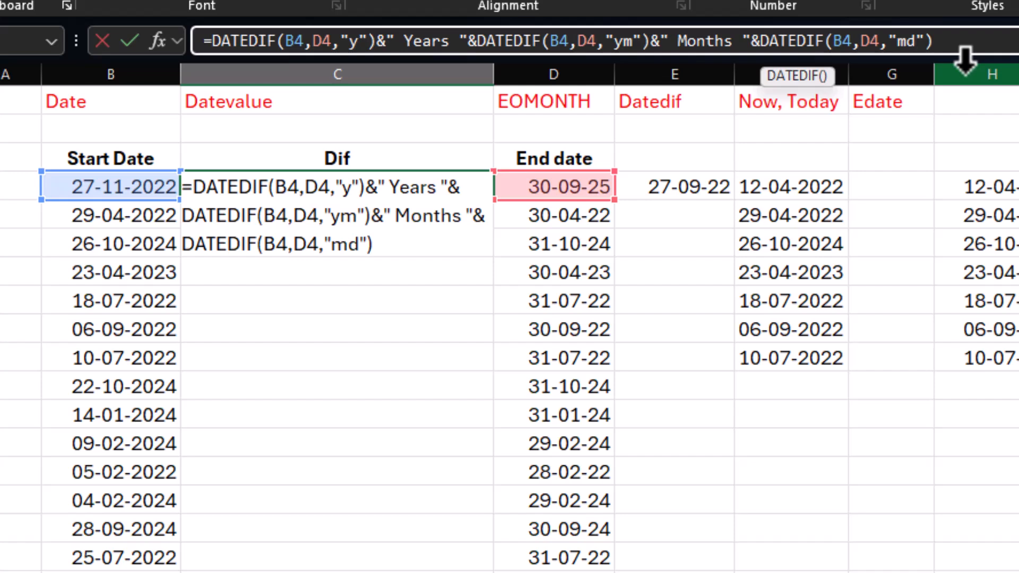
Step: Append the text "Days" to the end of the C4 formula with an & operator and commit it
left_click(956, 43)
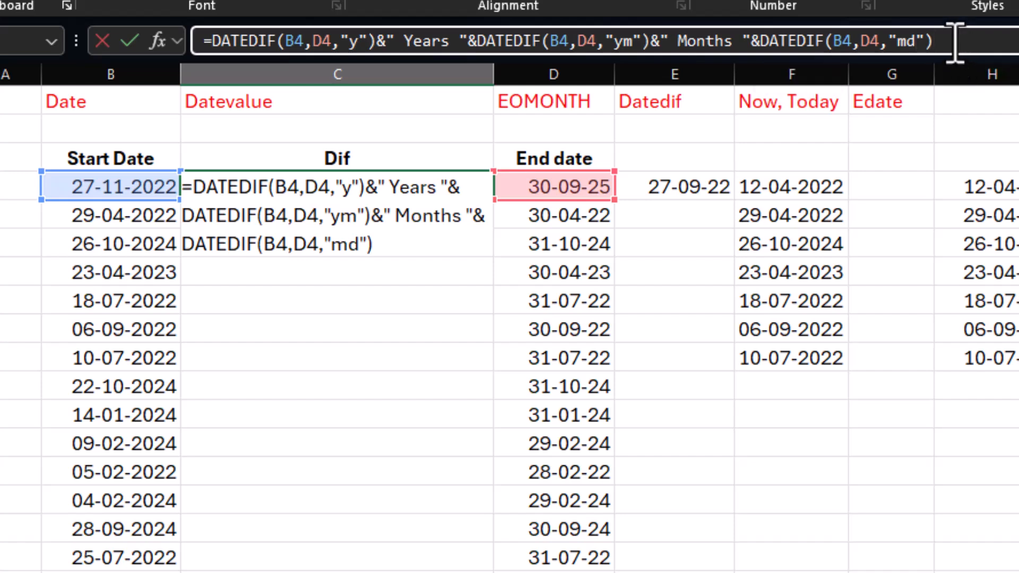
type("&\"Days")
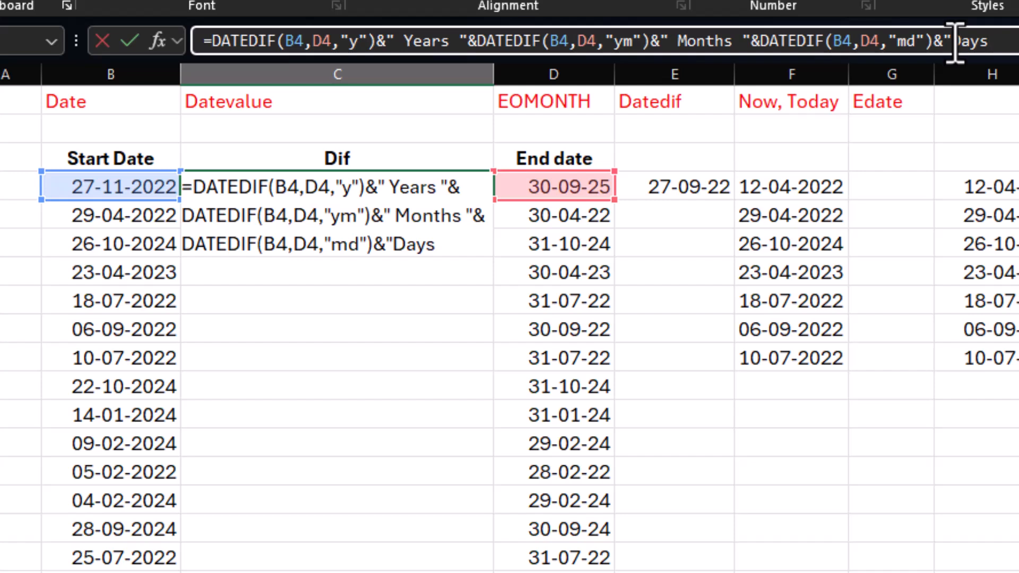
type("\"")
key("Return")
left_click(357, 194)
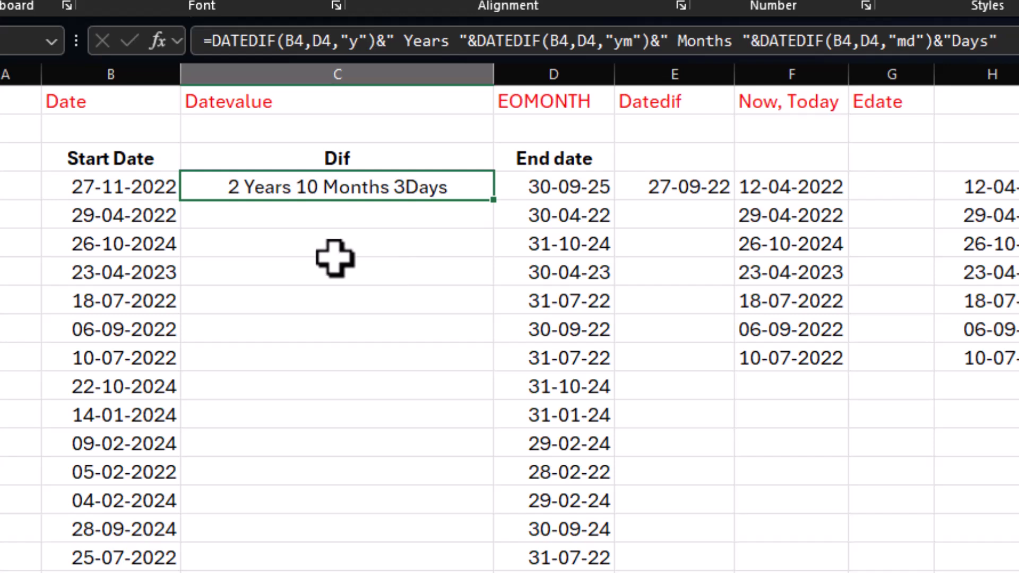
Step: Replace the end date D4 with TODAY() in the "y" DATEDIF expression of the C4 formula
left_click(106, 159)
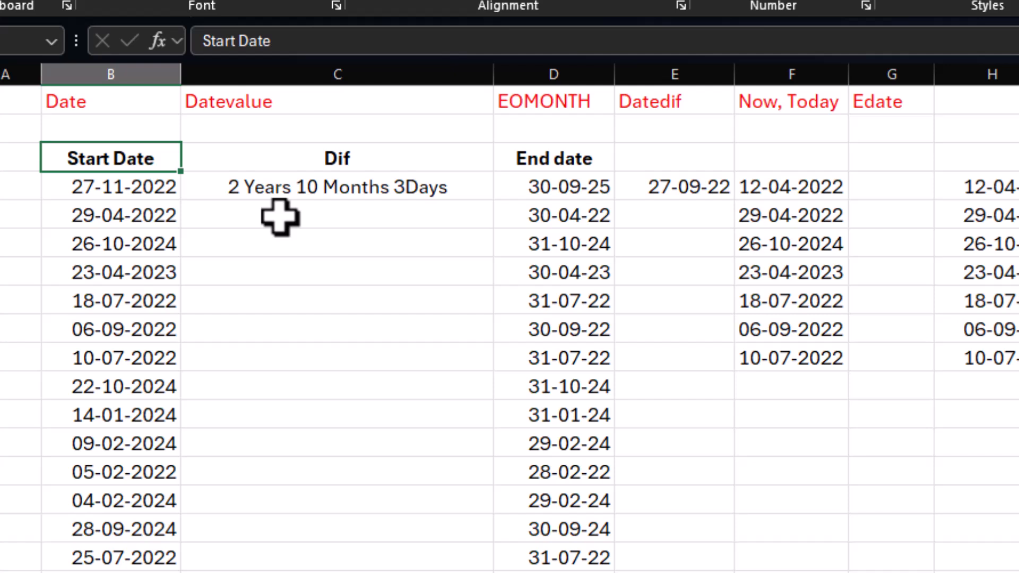
left_click(330, 189)
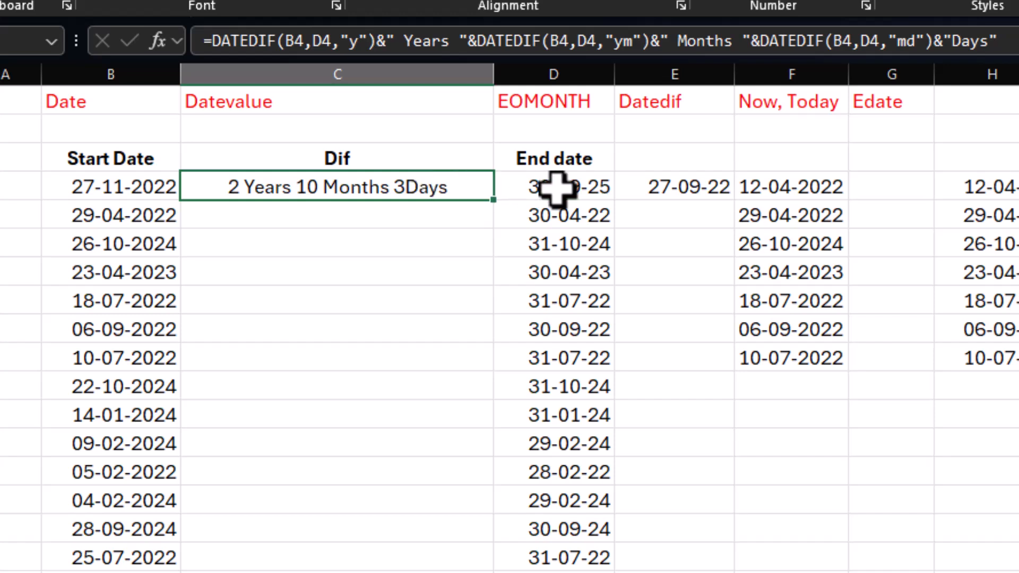
key("F2")
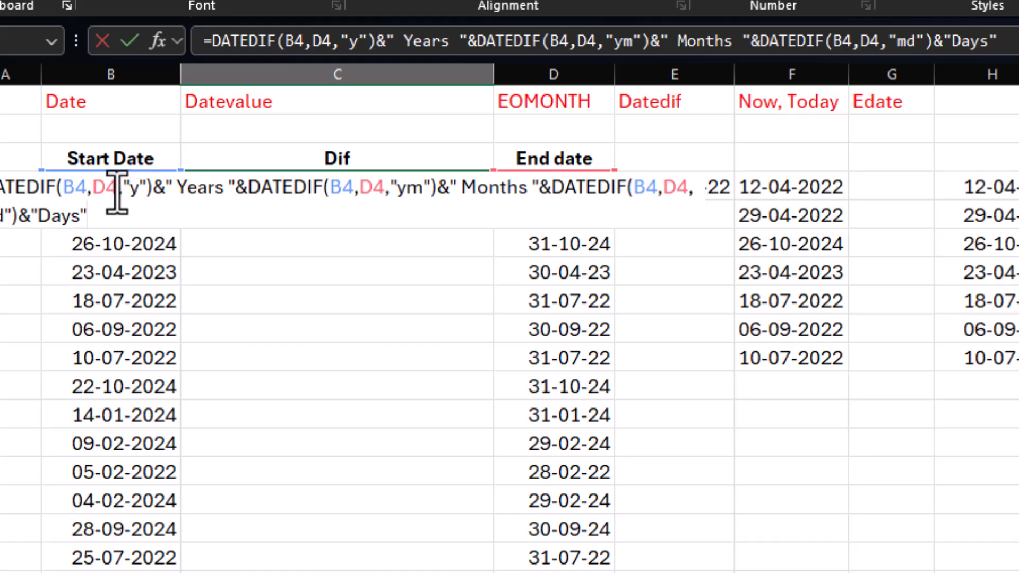
left_click(119, 187)
key("BackSpace")
key("BackSpace")
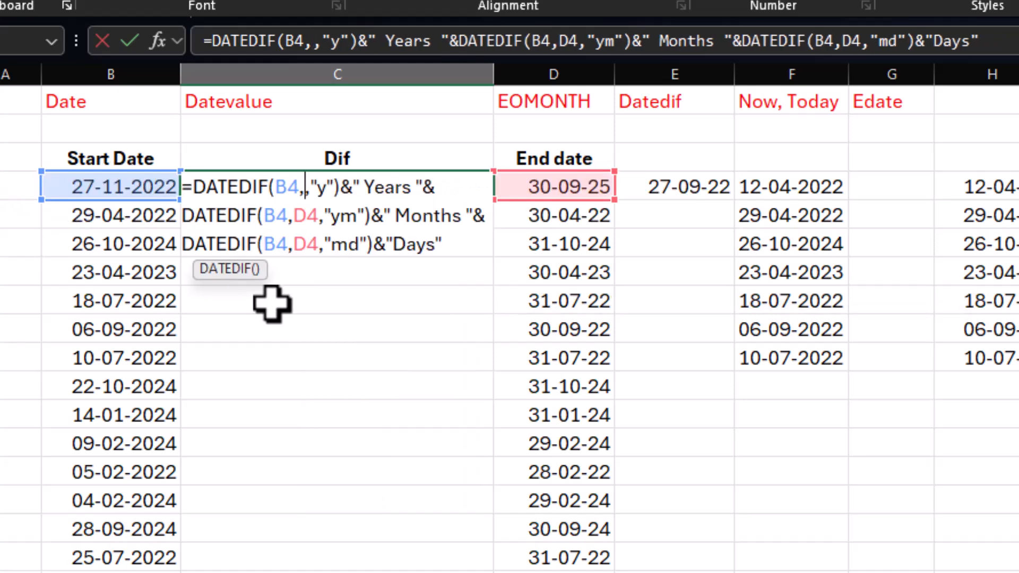
type("today(")
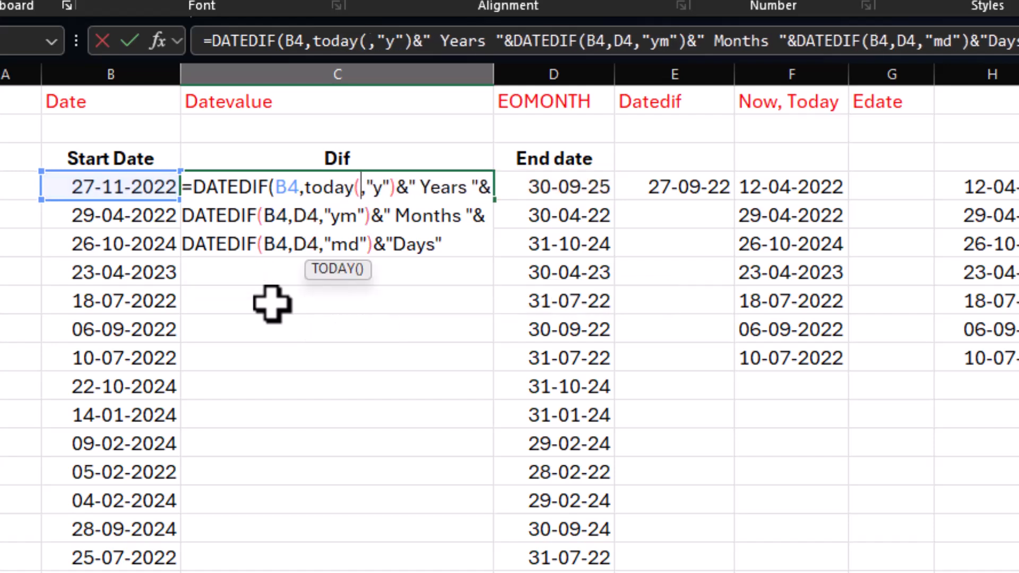
type(")")
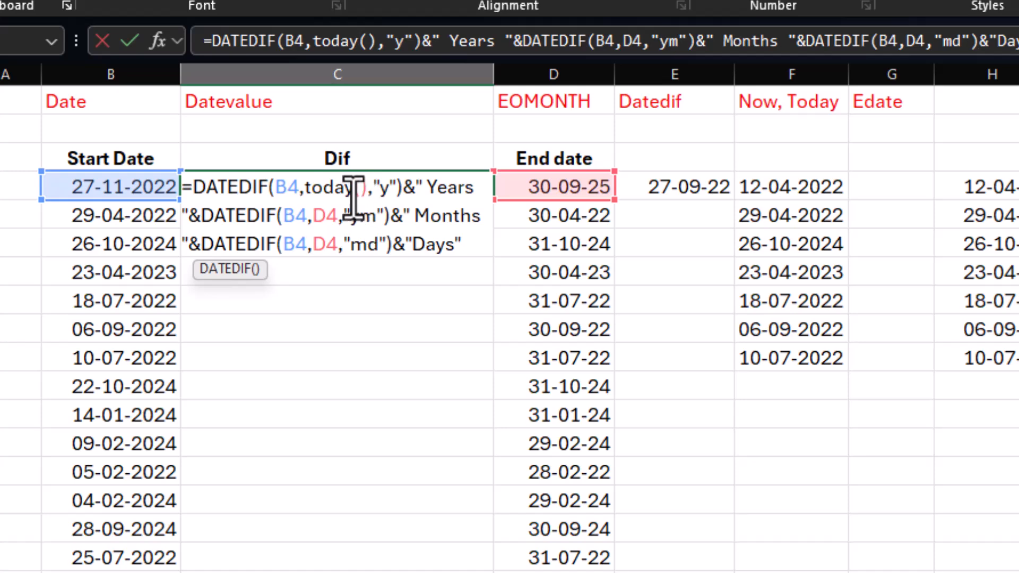
Step: Replace D4 with TODAY() in the "ym" DATEDIF expression of the C4 formula
left_click(337, 215)
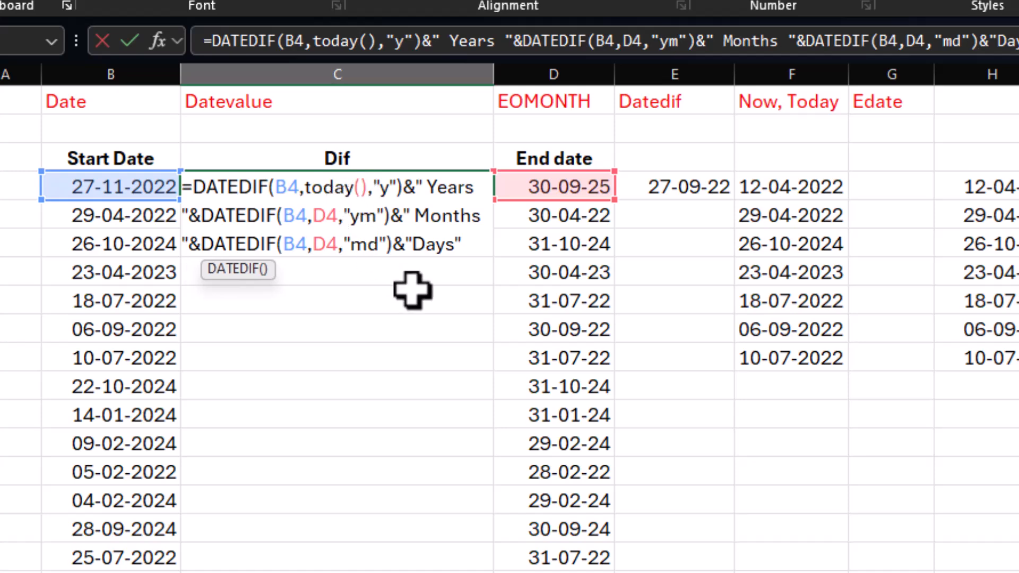
key("BackSpace")
key("BackSpace")
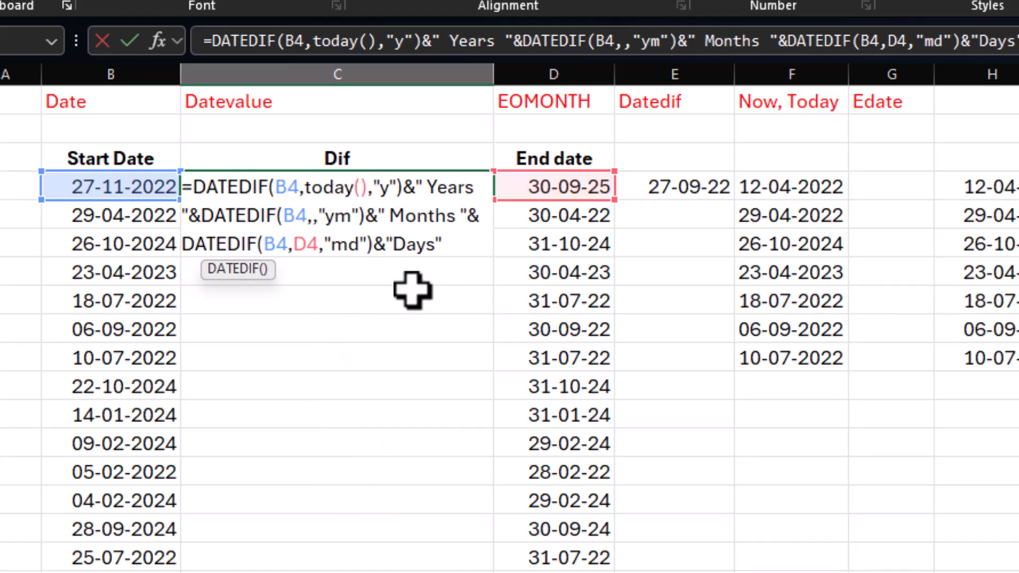
type("today(")
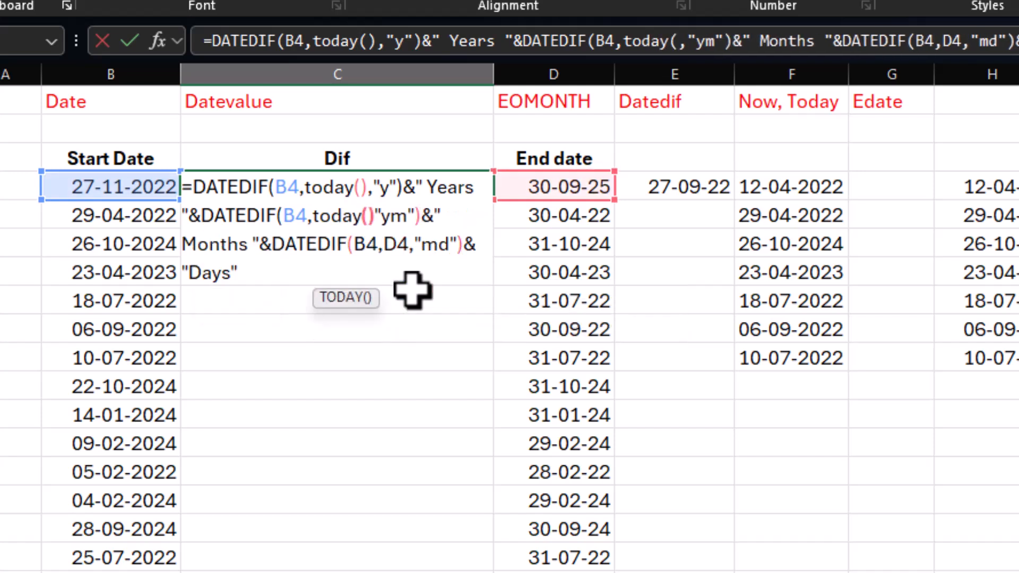
type(")")
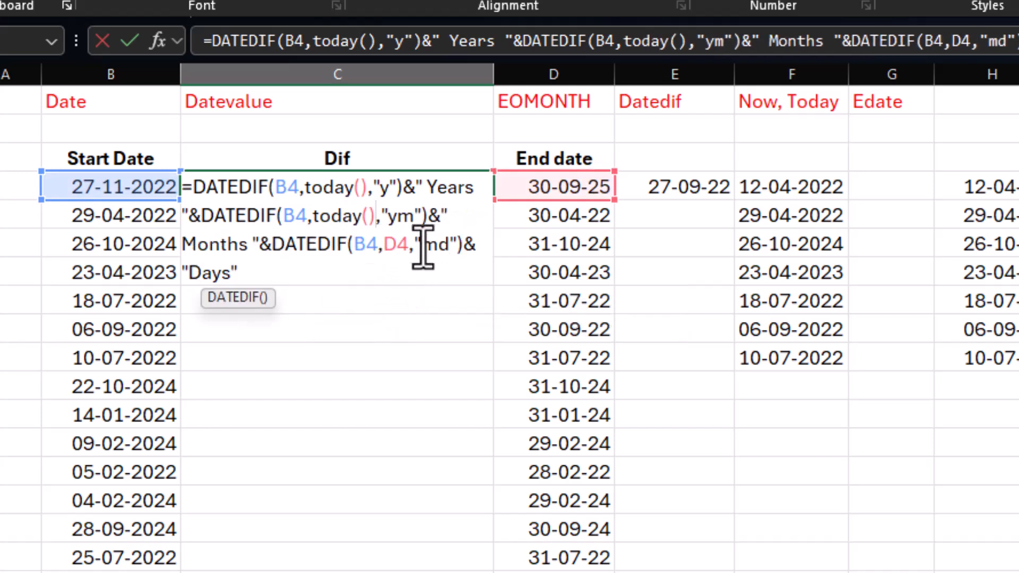
Step: Replace D4 with TODAY() in the "md" DATEDIF expression and commit the C4 formula
left_click(410, 244)
key("BackSpace")
key("BackSpace")
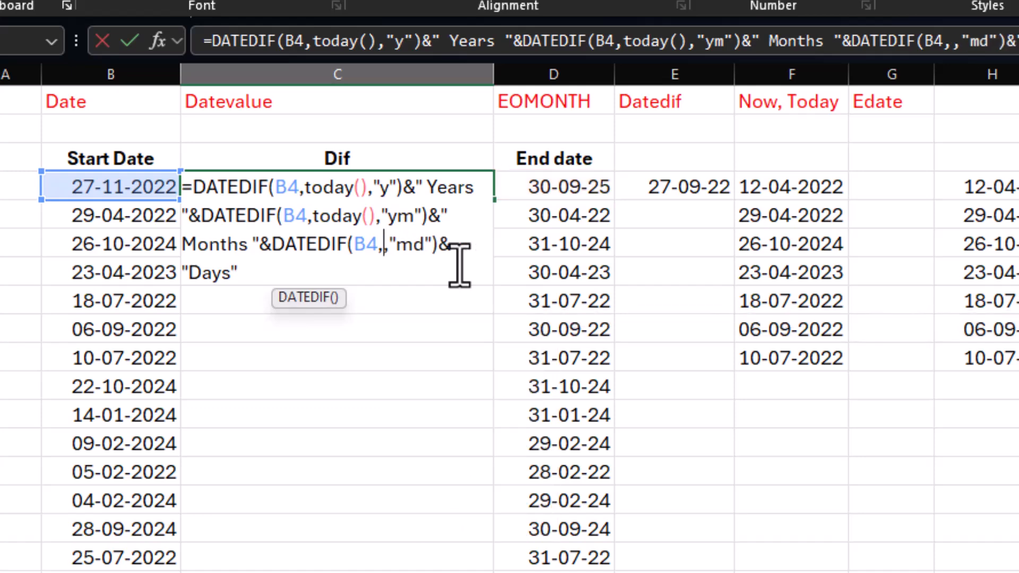
type("today()")
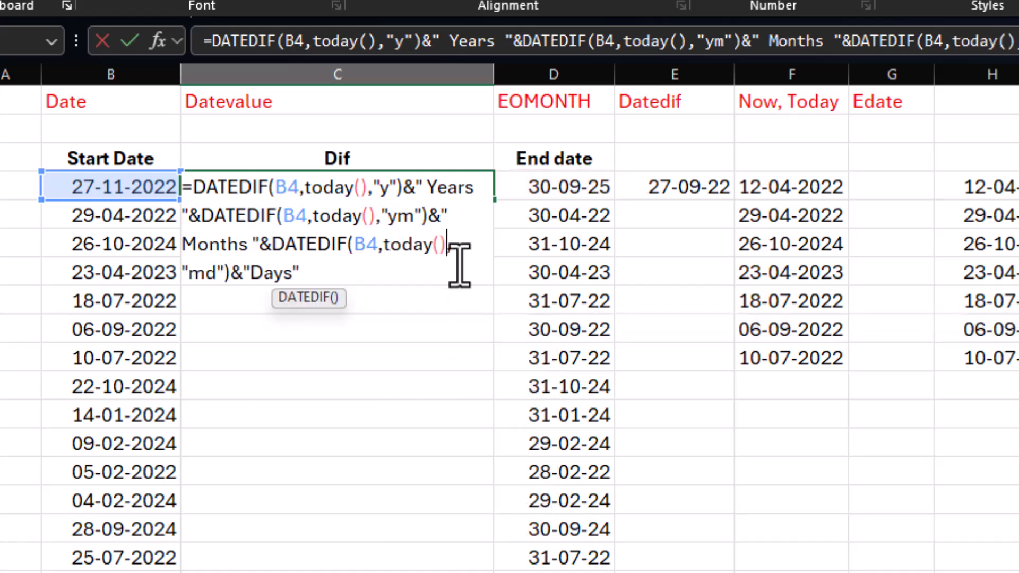
key("Return")
Step: Fill the C4 formula down the Dif column to the last start date and check the results
left_click(319, 187)
left_click(141, 190)
left_click(271, 188)
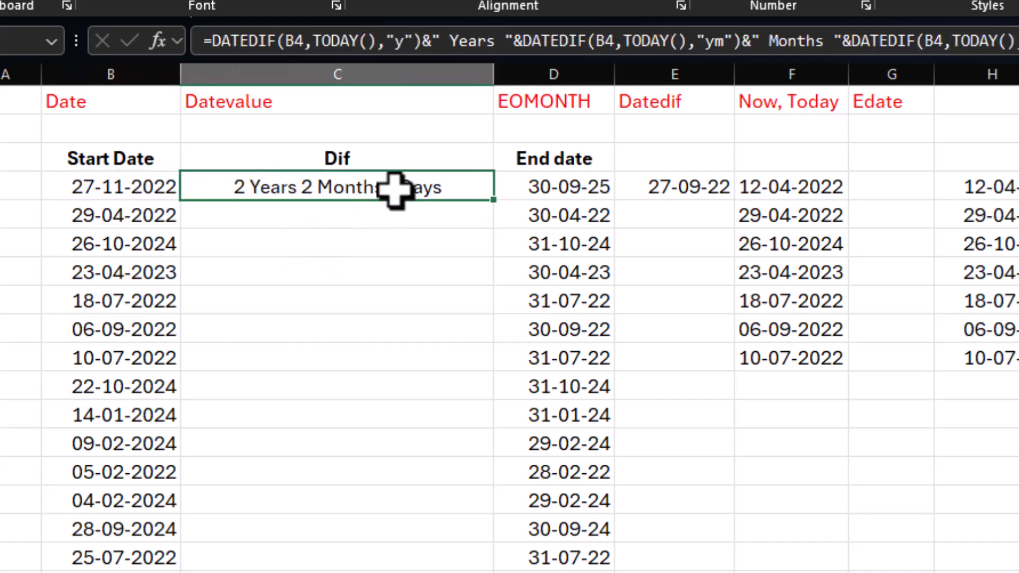
left_click_drag(494, 201, 496, 572)
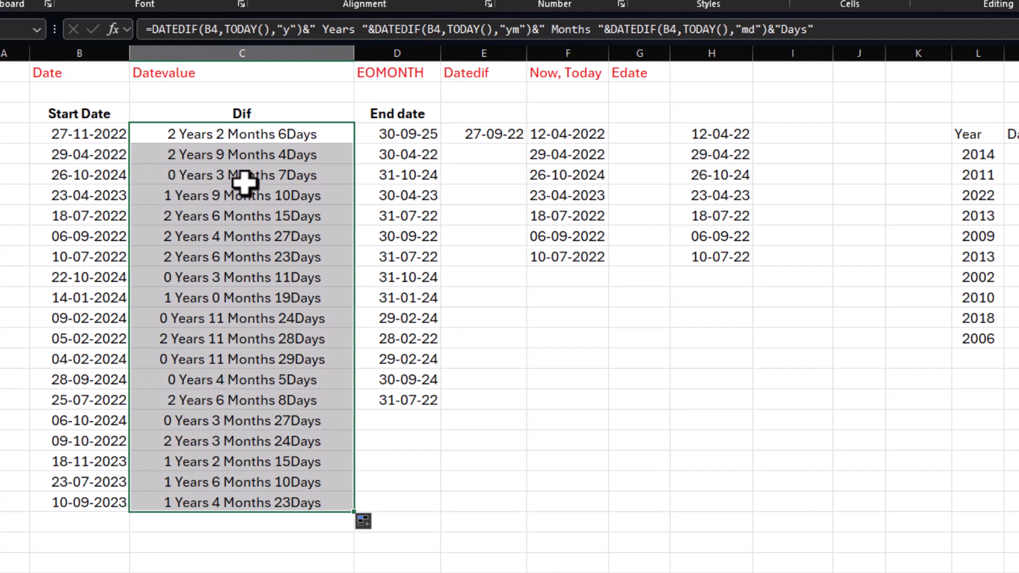
left_click(94, 177)
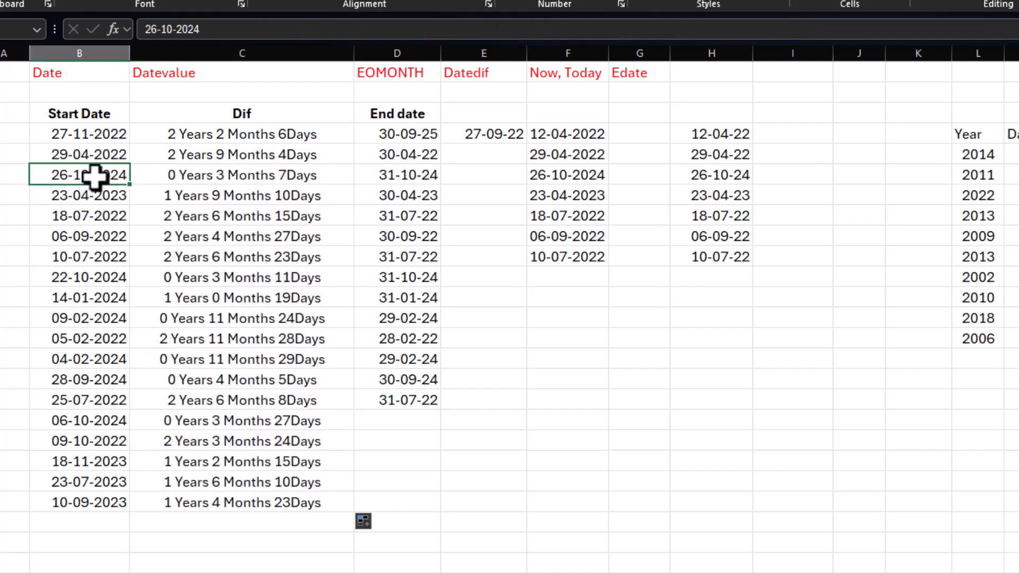
left_click(212, 178)
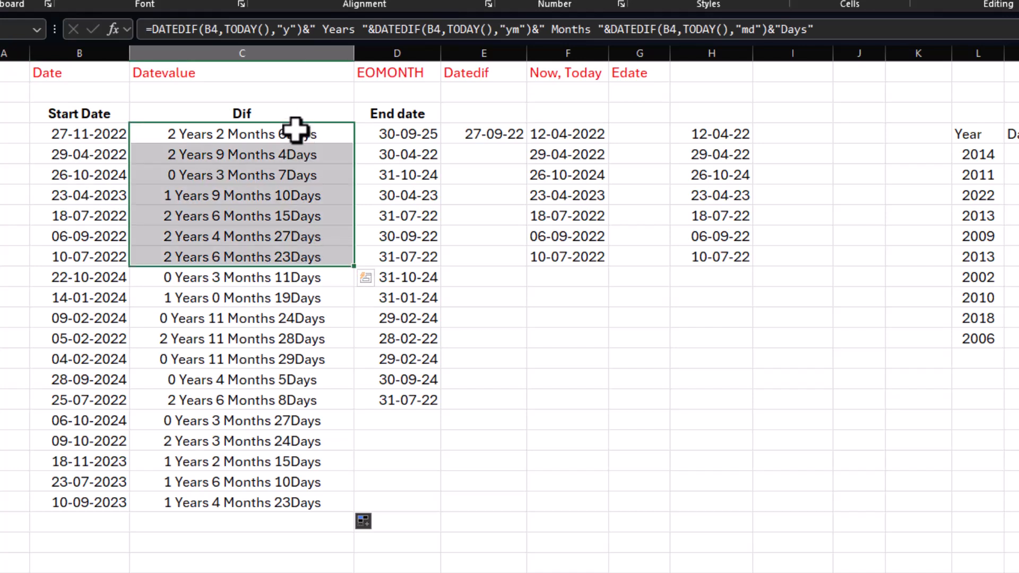
left_click(295, 135)
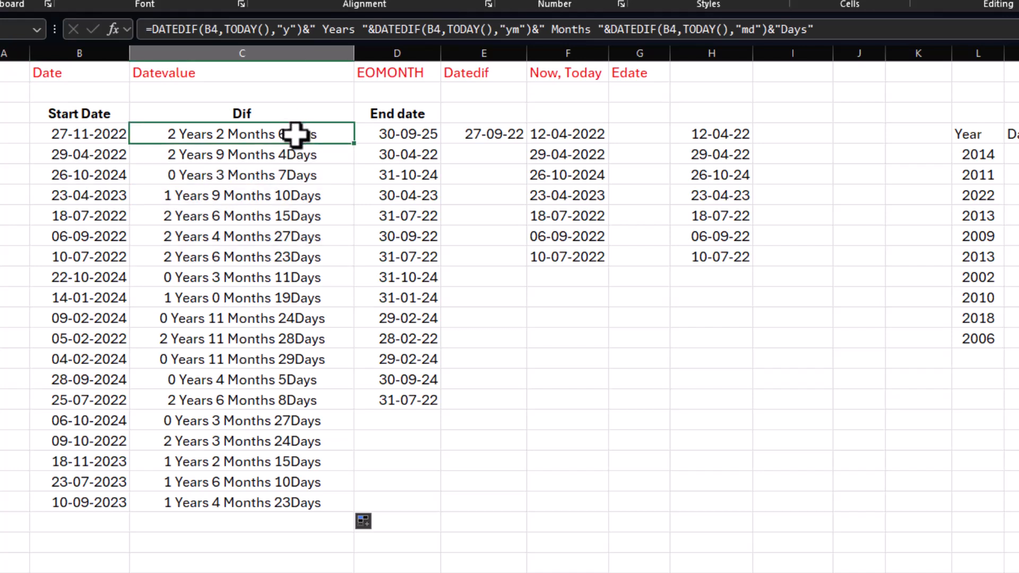
left_click_drag(299, 136, 296, 494)
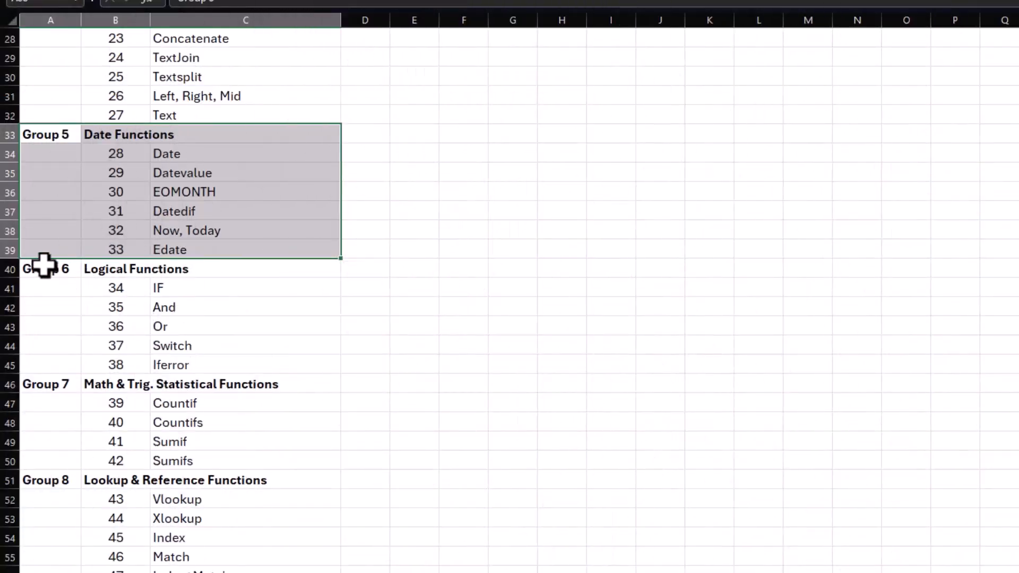
Step: Review the Group 6 Logical Functions entries in the function list and go to the student marks sheet for them
left_click_drag(43, 266, 218, 364)
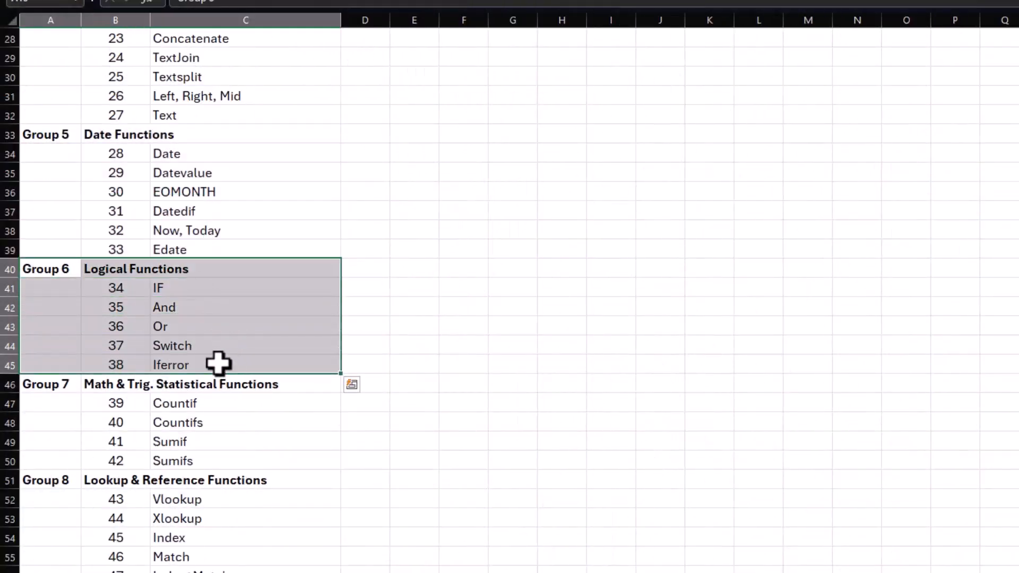
left_click(180, 306)
left_click(182, 323)
left_click(186, 308)
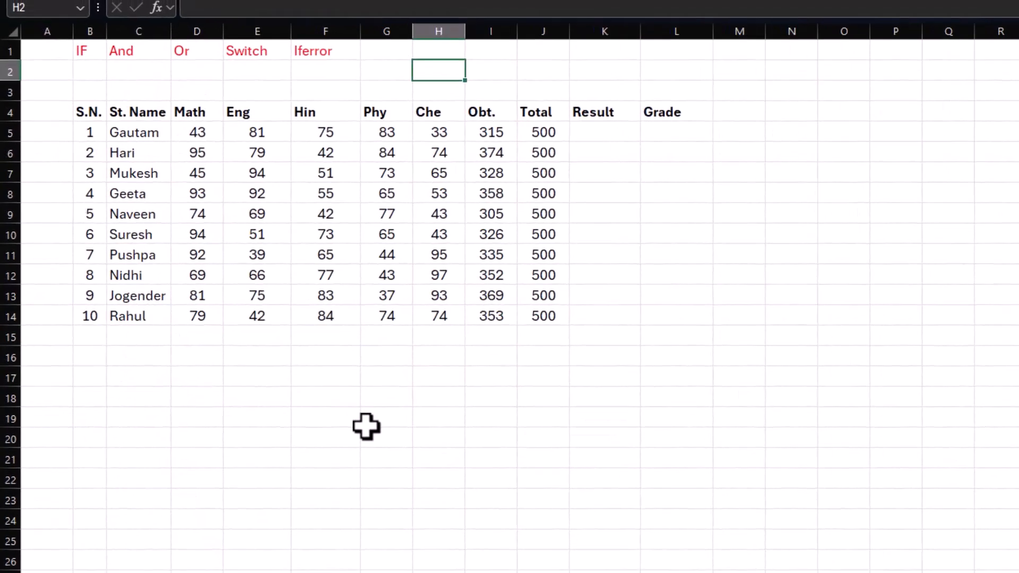
left_click(366, 426)
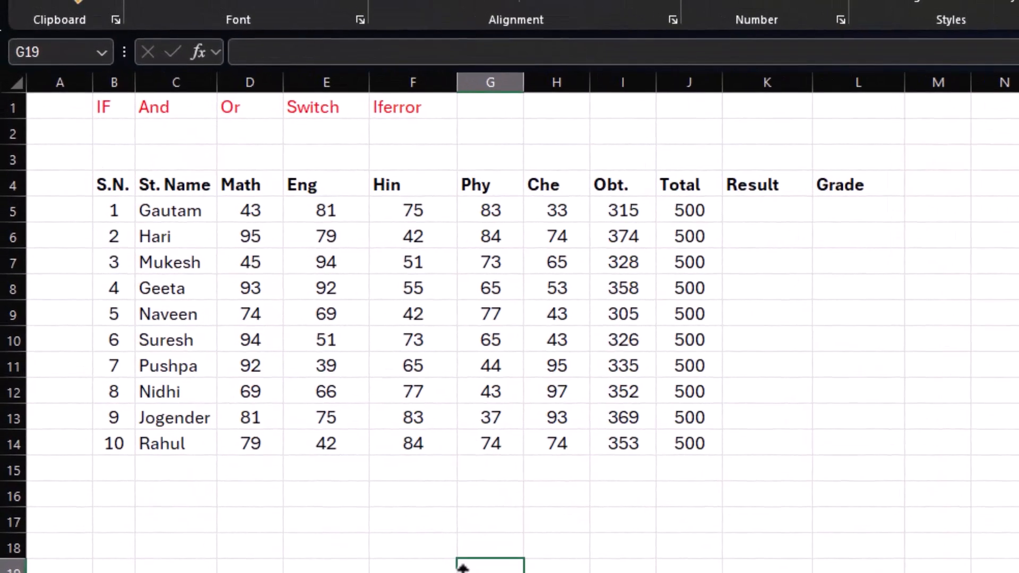
Step: Enter =IF(I5<200,"Fail","Pass") in K5 to grade the first student's obtained marks in the Result column
left_click(751, 222)
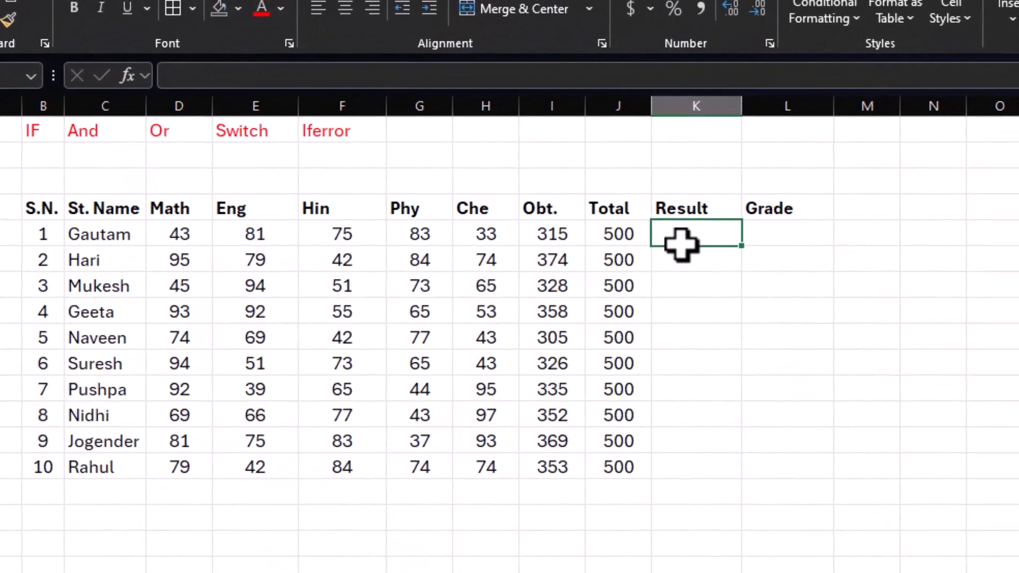
left_click_drag(555, 229, 550, 466)
left_click(682, 239)
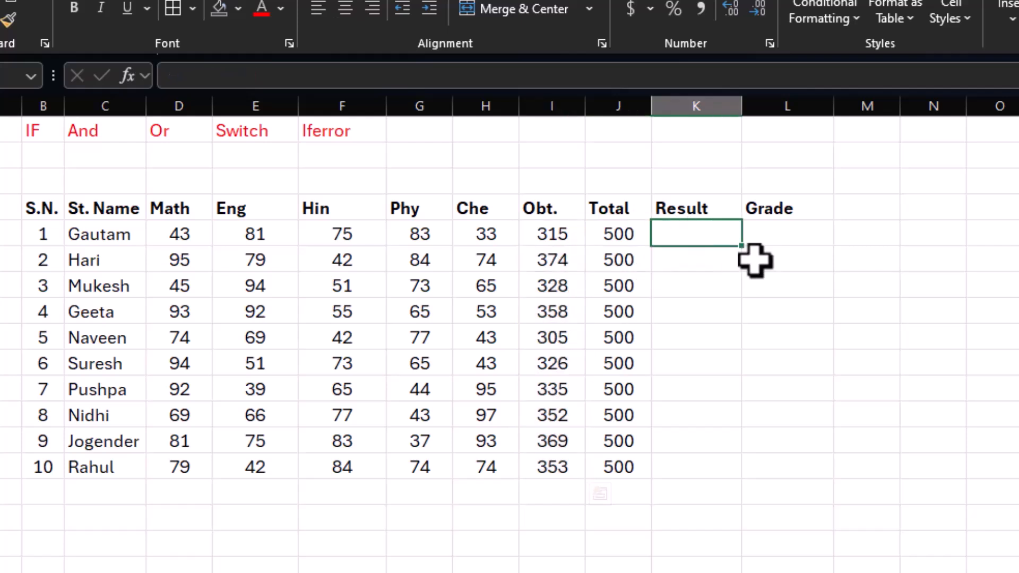
type("=")
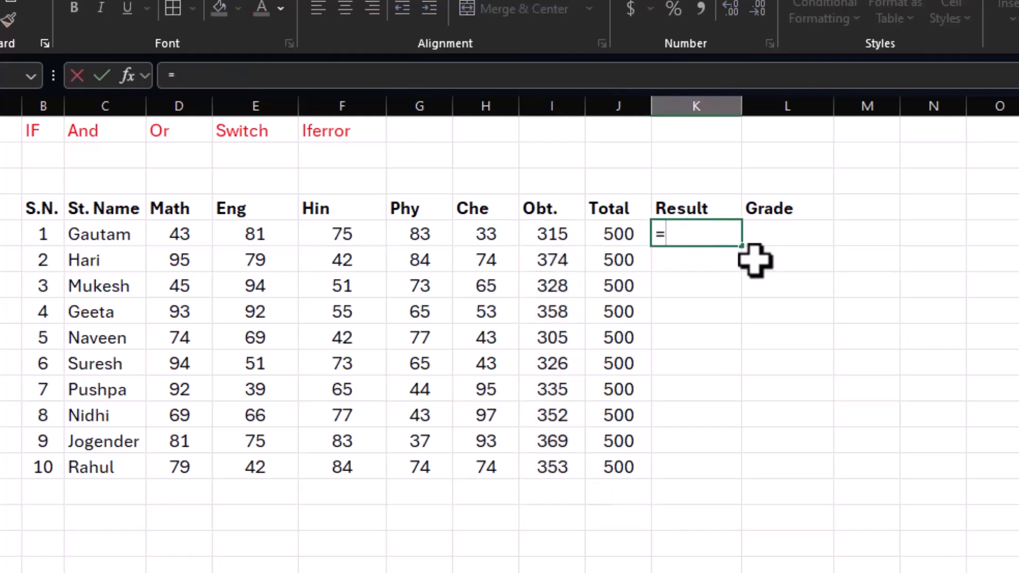
type("if(")
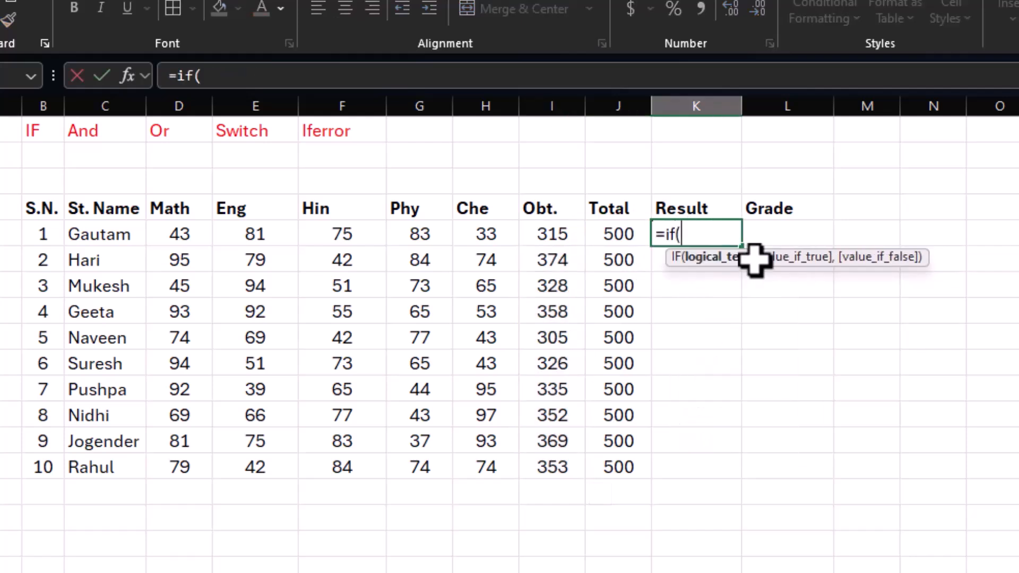
left_click(553, 237)
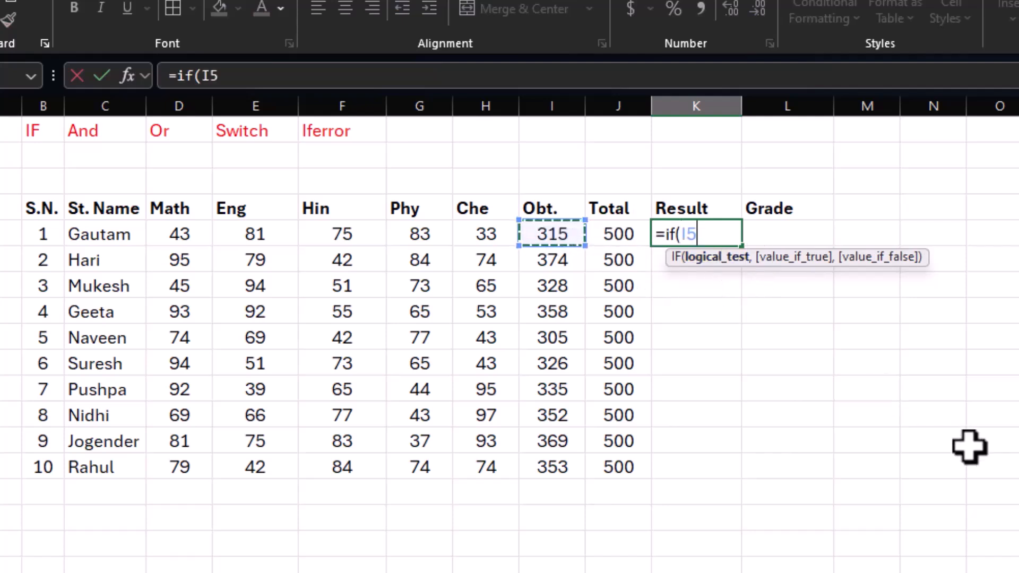
type("<200,\"Fa")
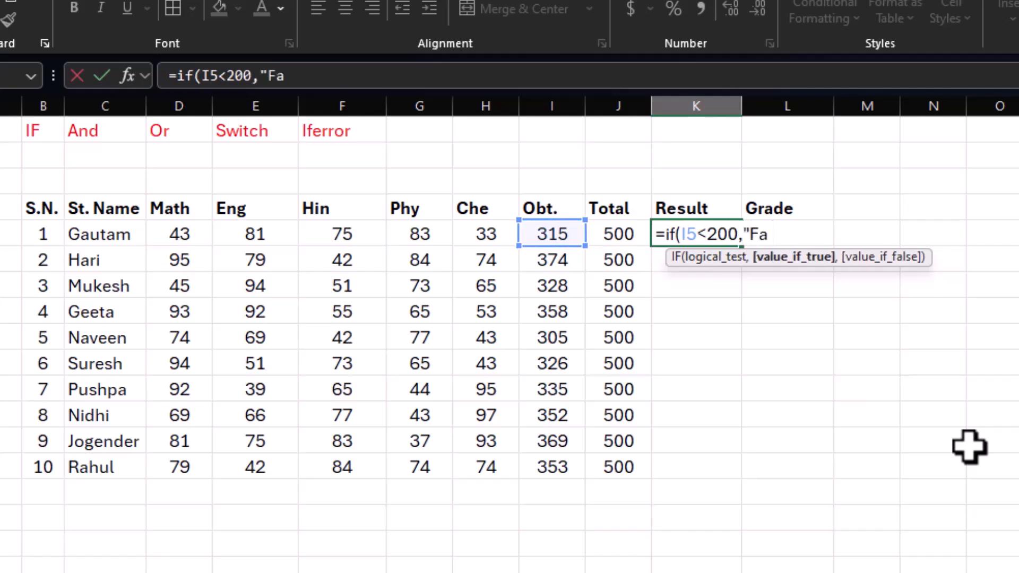
type("il\",\"")
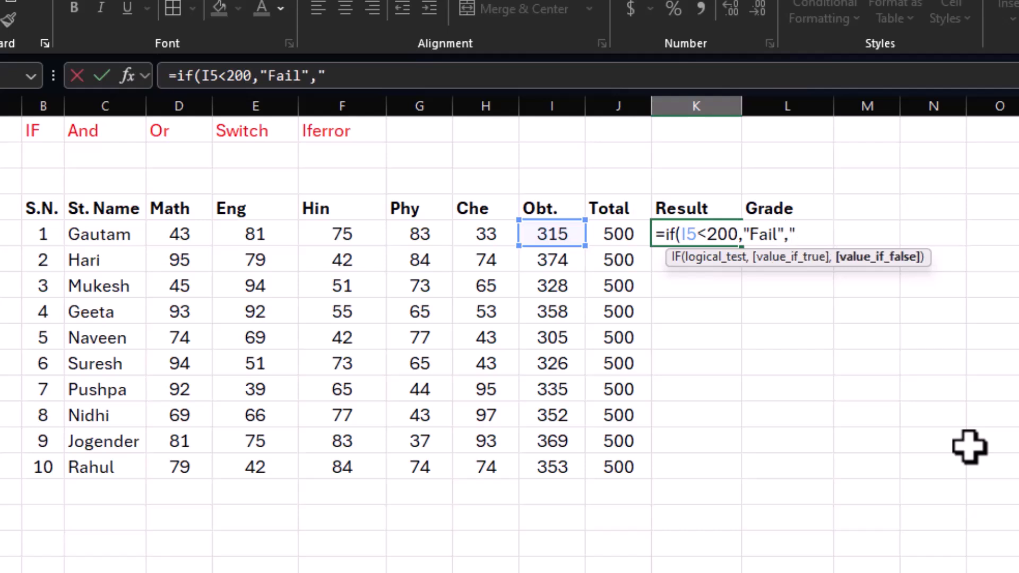
type("JPass")
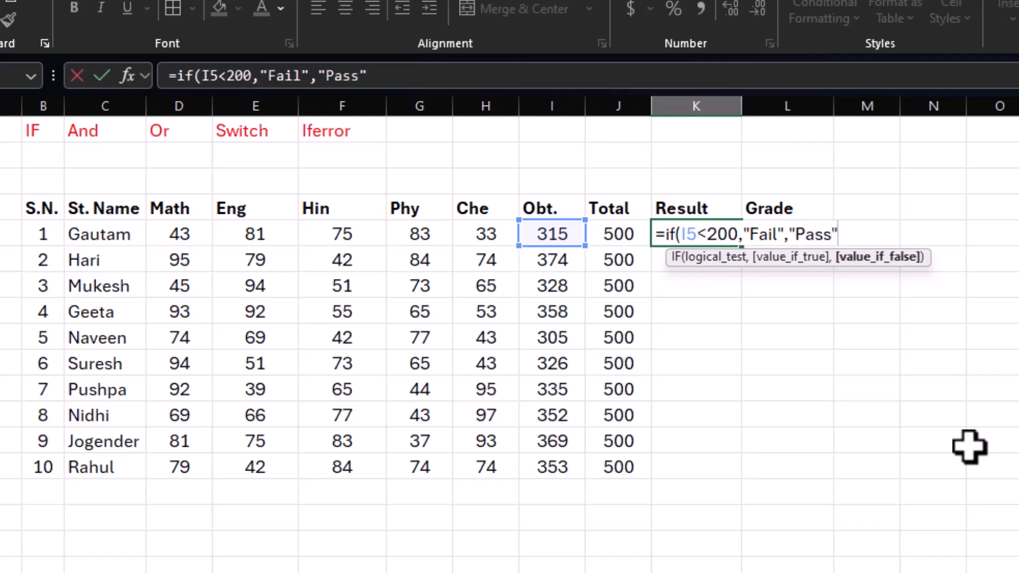
type(")")
key("Return")
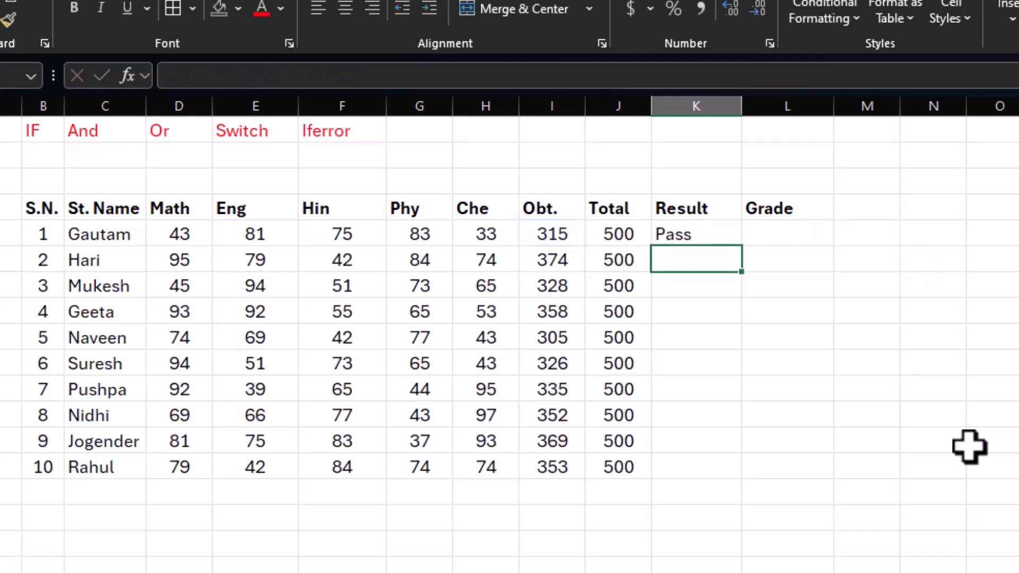
Step: Fill the K5 pass/fail formula down the Result column to the last student in K14
left_click(734, 242)
left_click_drag(742, 247, 738, 472)
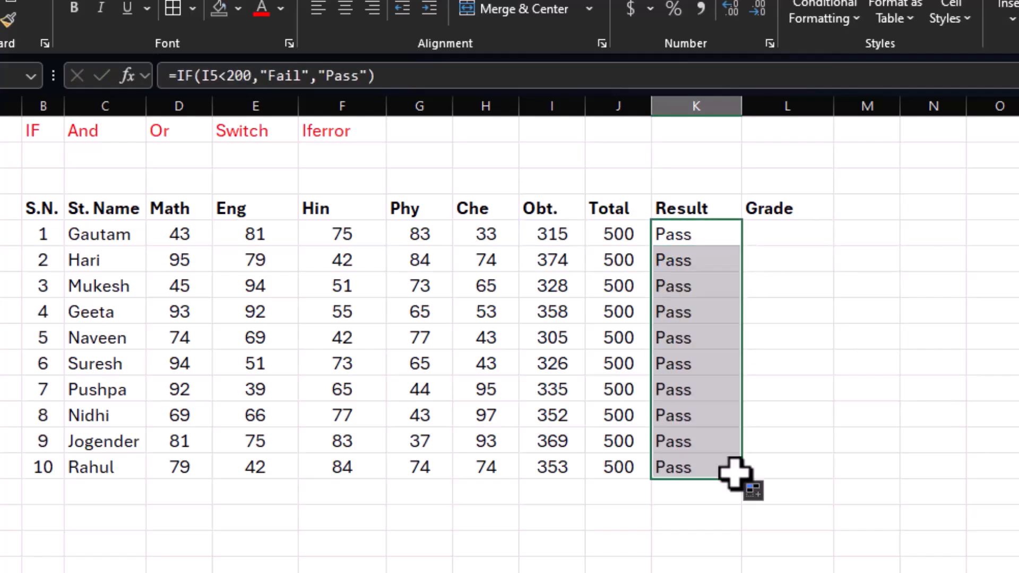
left_click(688, 236)
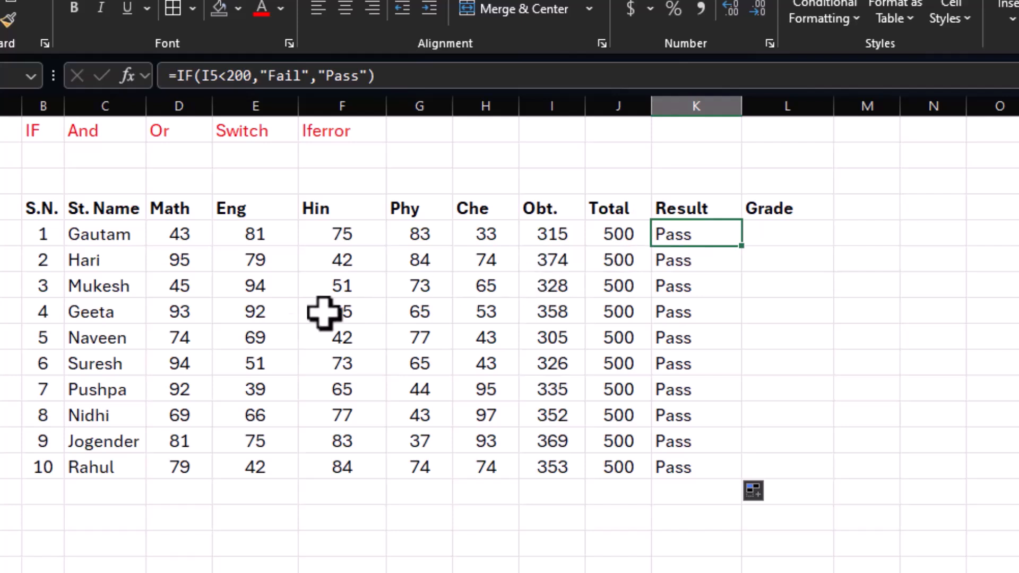
Step: Set the fifth student's Math, Eng, Hin and Phy marks to 35, 40, 33 and 45
left_click(187, 339)
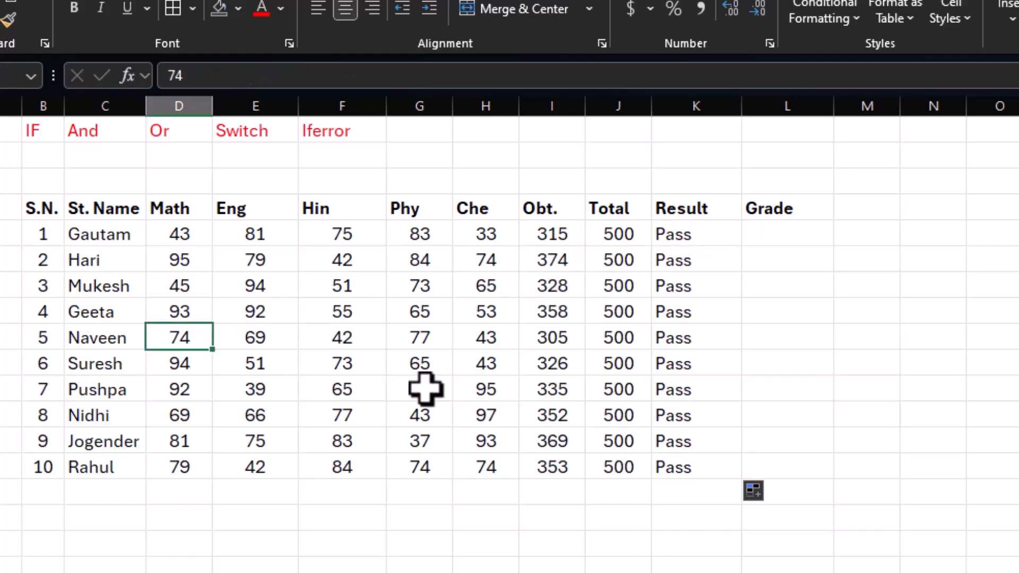
type("35")
key("Tab")
type("40")
key("Tab")
type("33")
key("Tab")
type("45")
key("Tab")
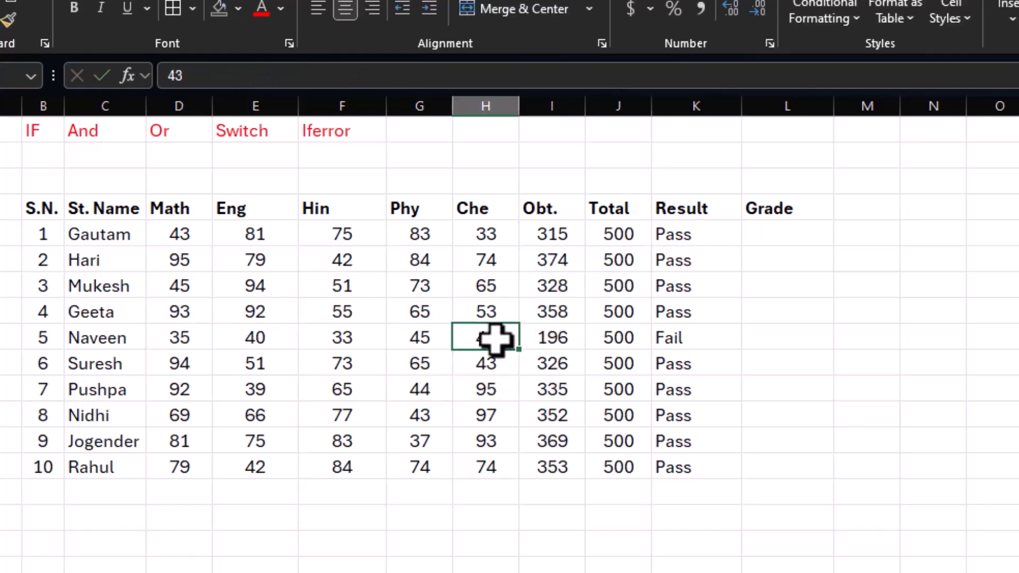
Step: Examine the fifth student's subject marks, obtained total and IF formula to see how the result is decided
left_click(553, 338)
left_click(669, 337)
left_click(553, 338)
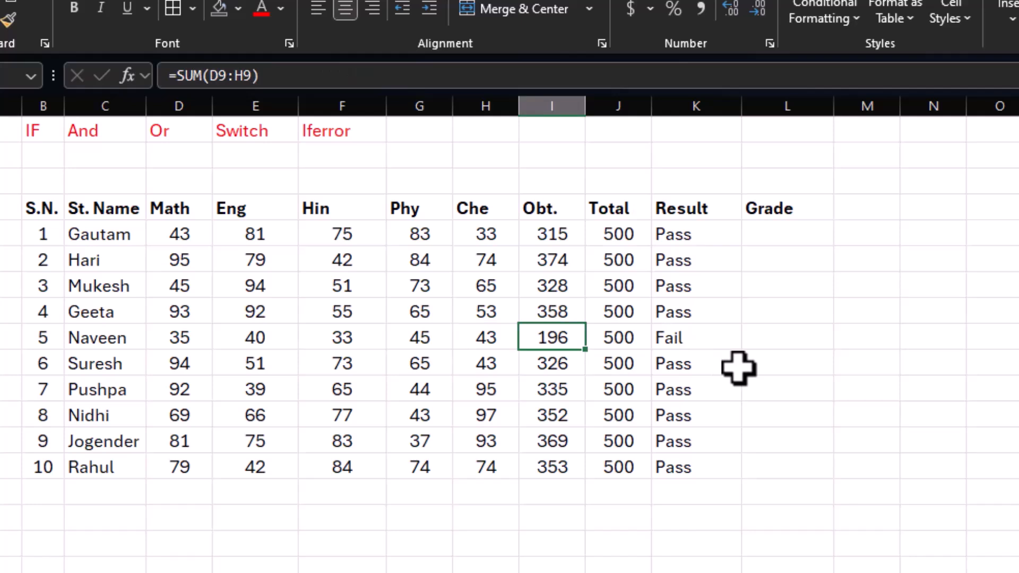
left_click(690, 343)
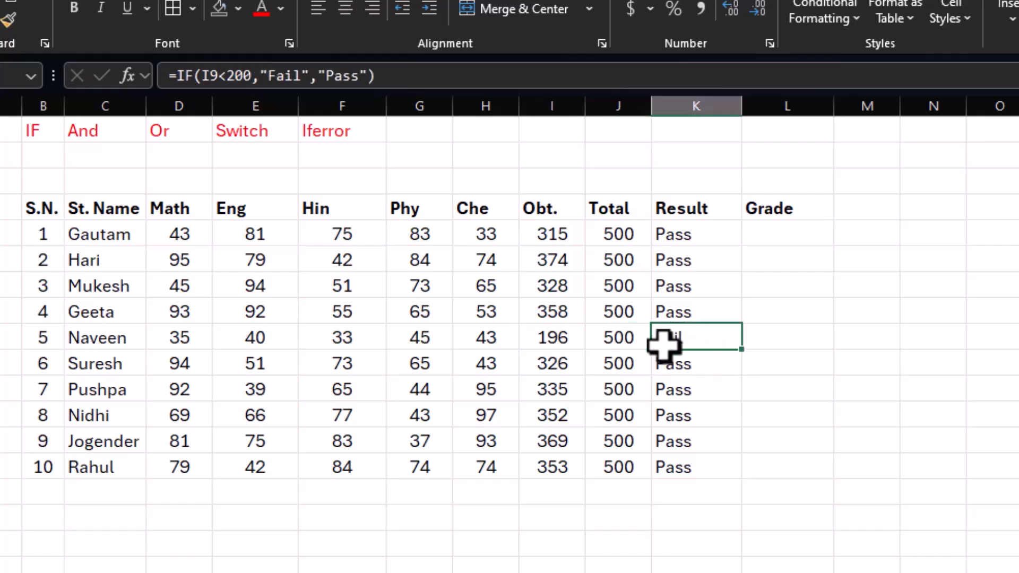
left_click(487, 342)
left_click_drag(480, 343, 180, 340)
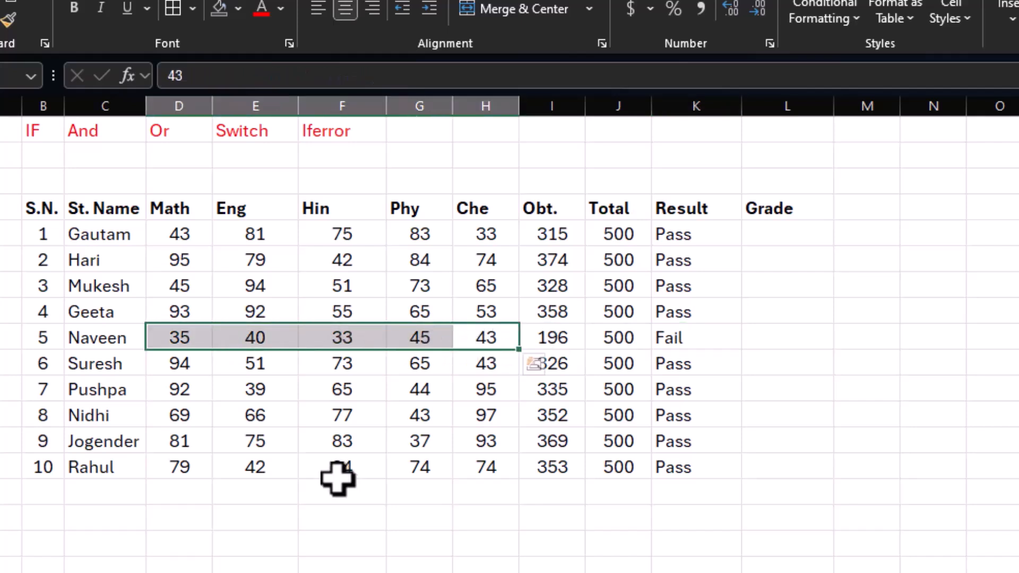
left_click(196, 338)
left_click(249, 339)
left_click(318, 339)
left_click(414, 339)
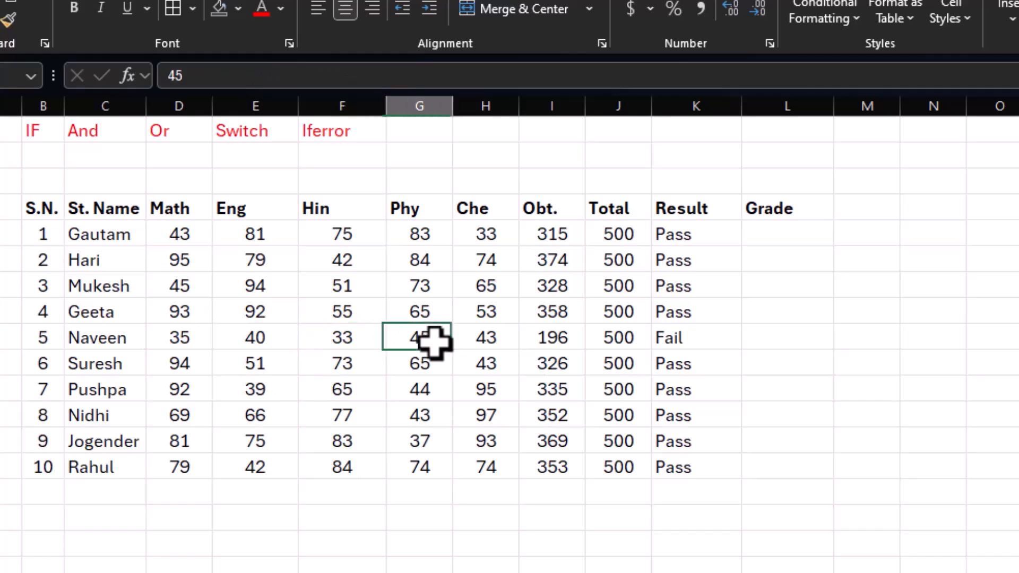
left_click(493, 340)
left_click_drag(202, 341, 505, 341)
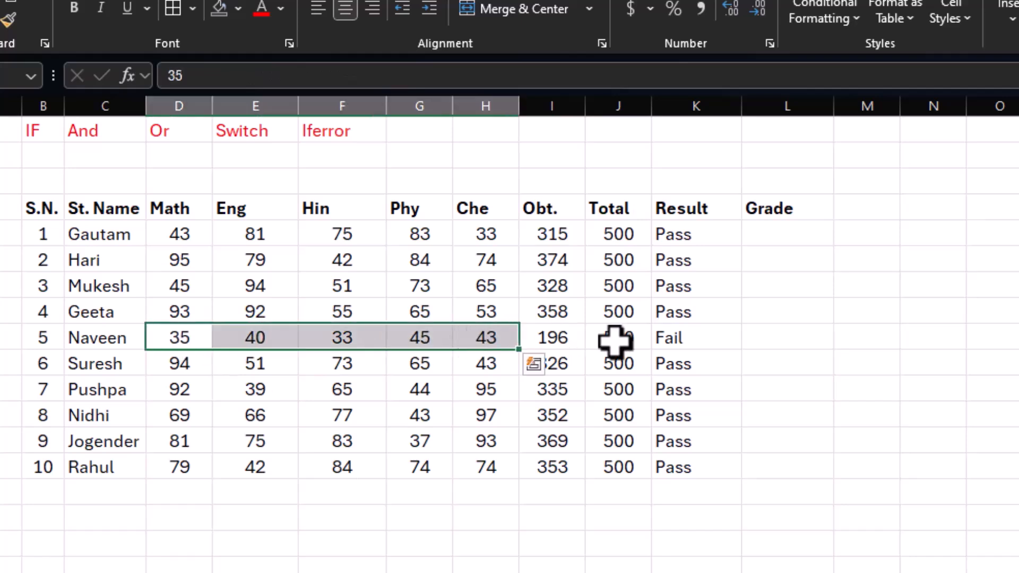
left_click(667, 337)
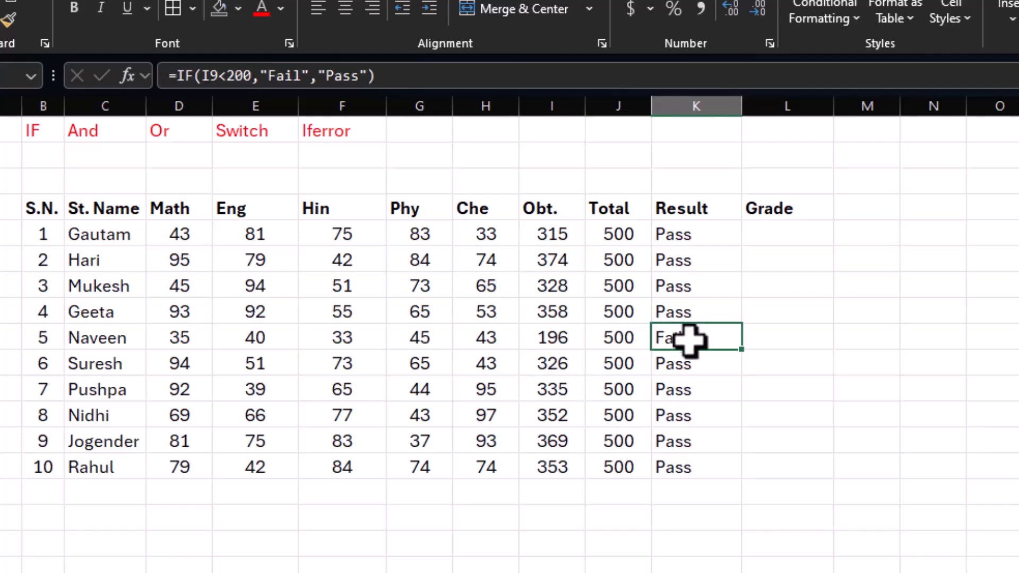
left_click(182, 339)
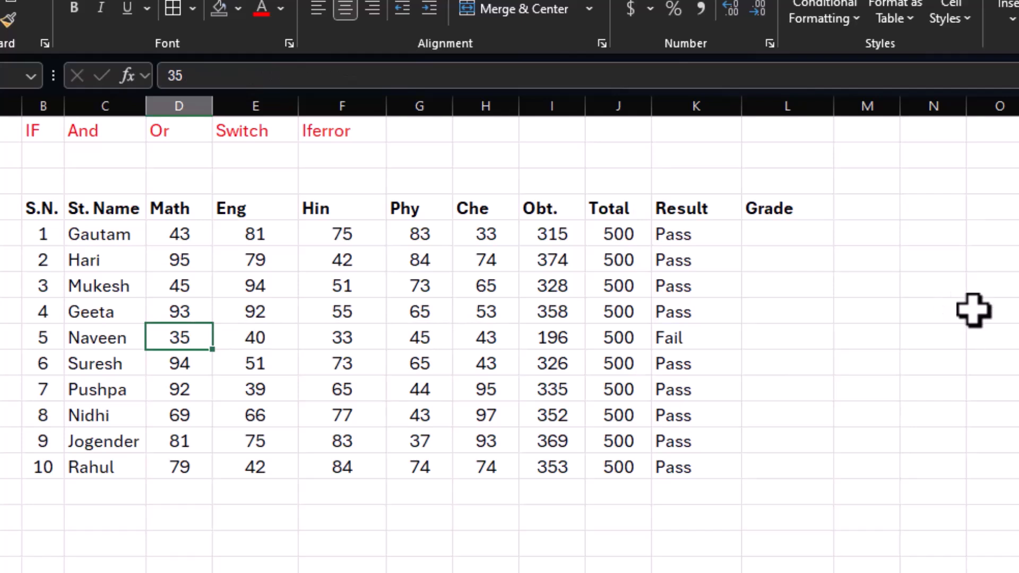
Step: Change the threshold in the K5 formula to 165 so it reads =IF(I5<165,"Fail","Pass")
double_click(682, 234)
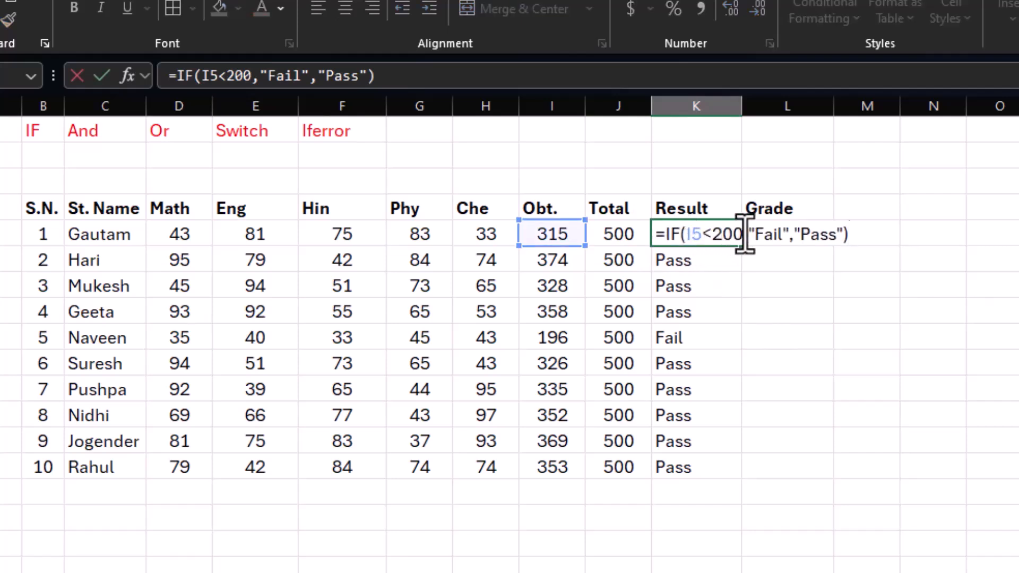
left_click(733, 237)
key("BackSpace")
key("BackSpace")
key("BackSpace")
type("165")
key("Return")
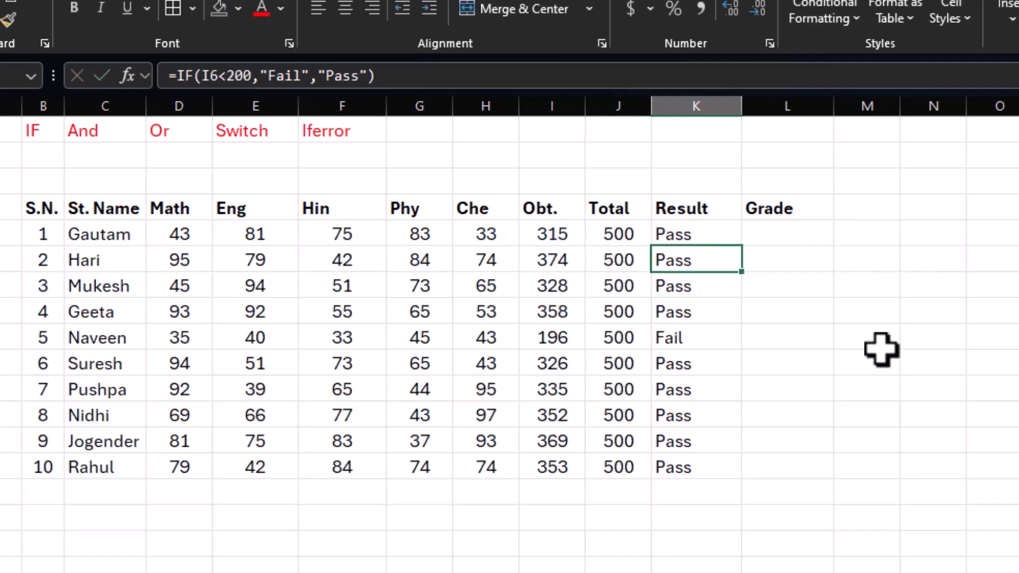
Step: Fill the revised K5 formula down to K14 and check the fifth student's result
left_click(690, 232)
left_click_drag(747, 250, 751, 468)
left_click(692, 338)
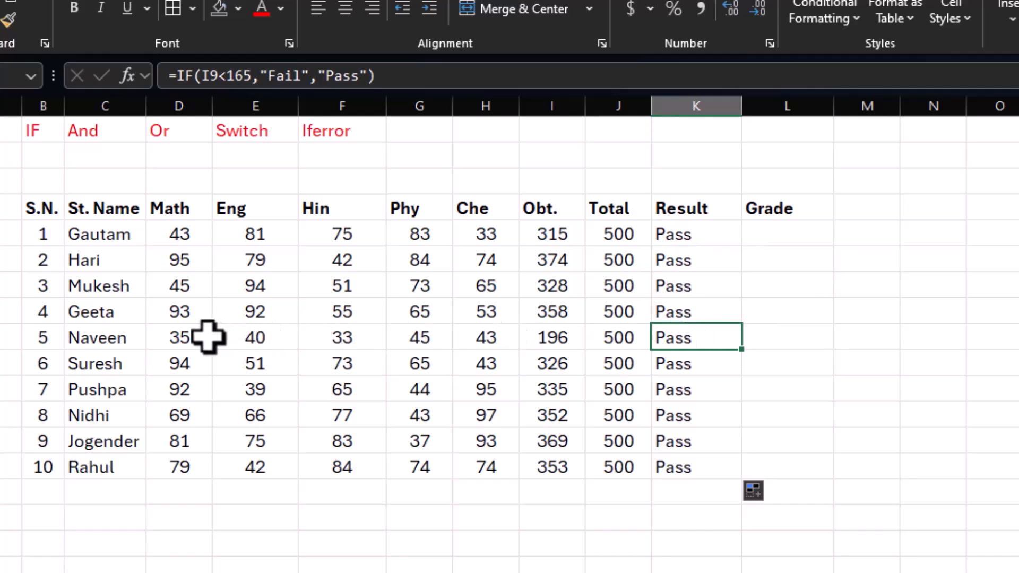
Step: Set the fifth student's Eng mark to 20 and compare the total and subject marks with the result
left_click(246, 337)
type("20")
key("Return")
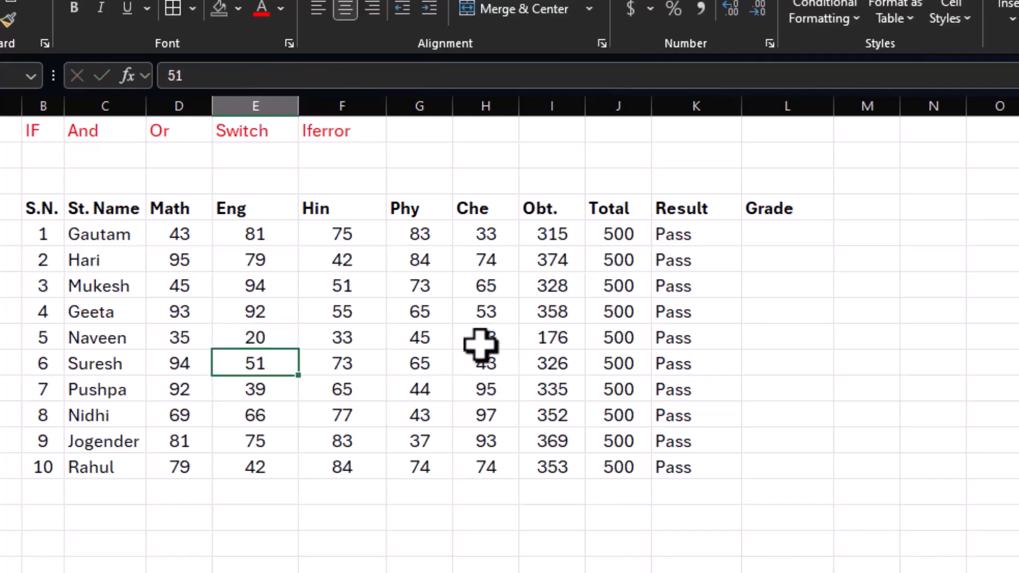
left_click(696, 337)
left_click(571, 337)
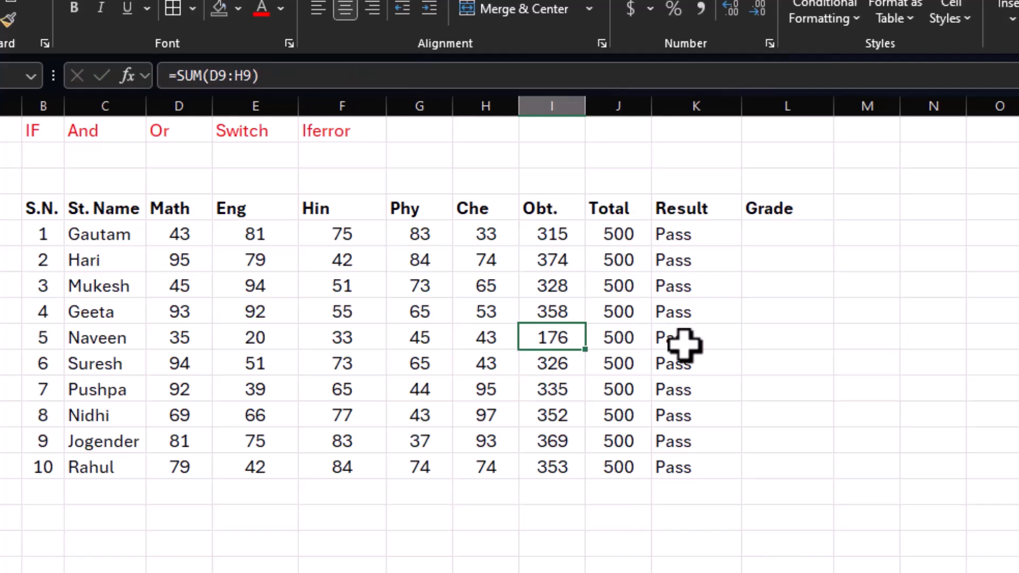
left_click_drag(504, 339, 202, 340)
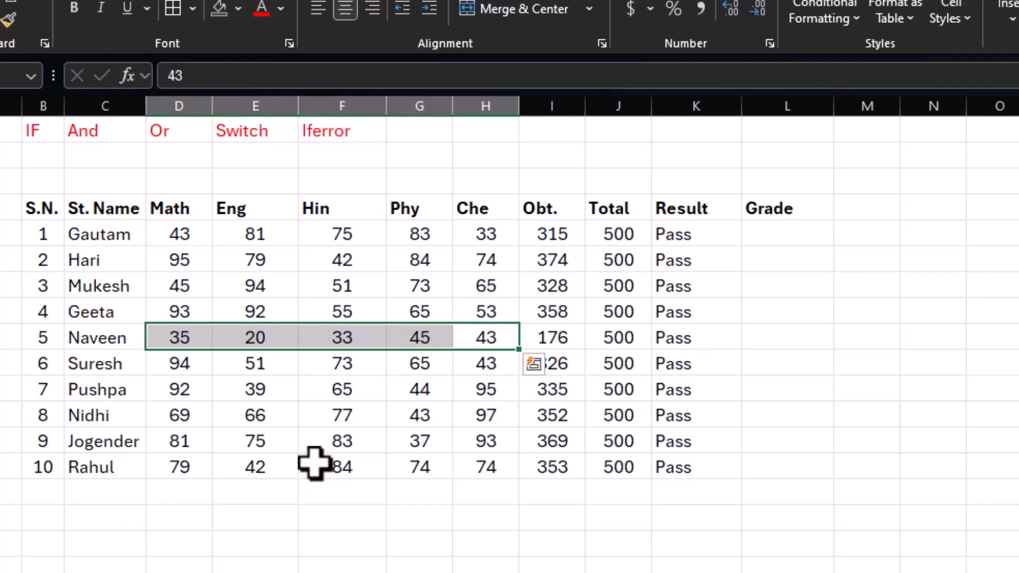
Step: Set the fifth student's Hin mark to 30 and check the Eng and Hin marks against the result
left_click(284, 338)
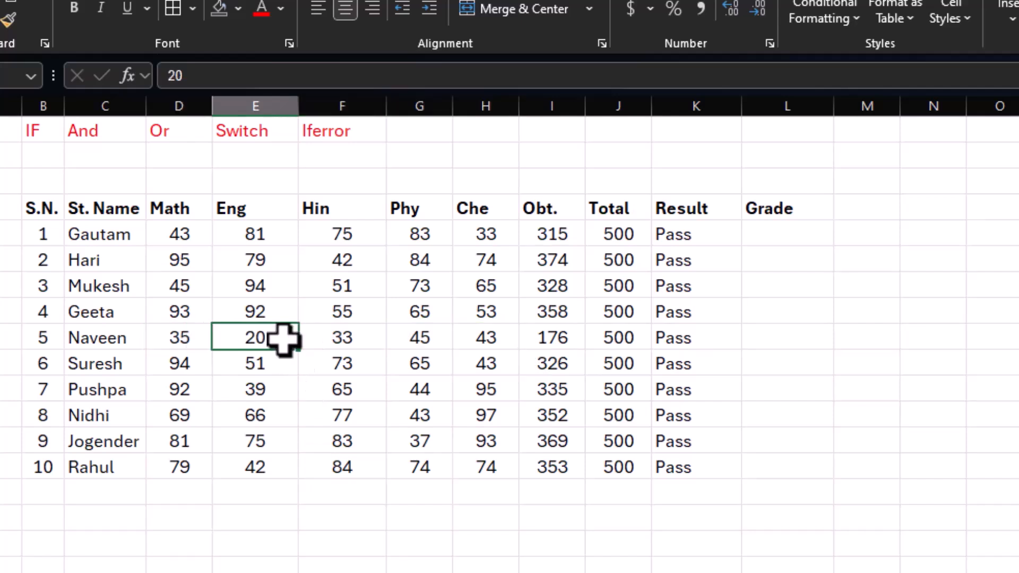
left_click(335, 340)
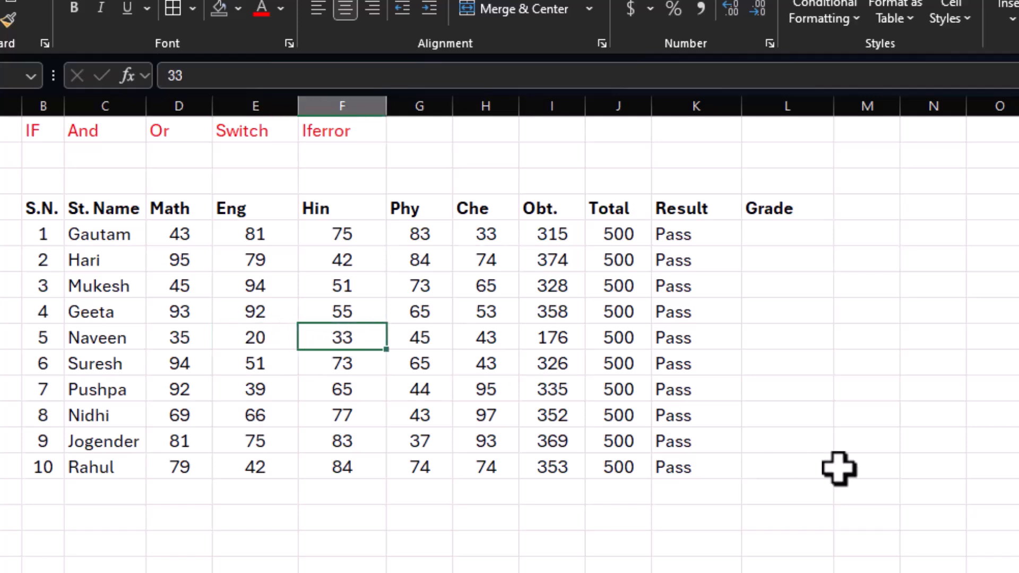
type("30")
key("Return")
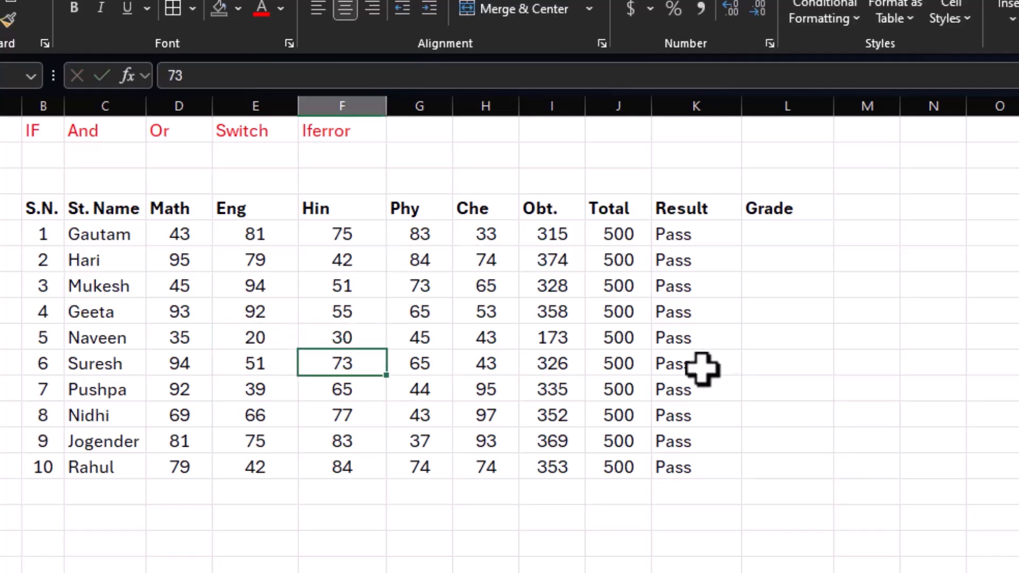
left_click_drag(232, 339, 325, 336)
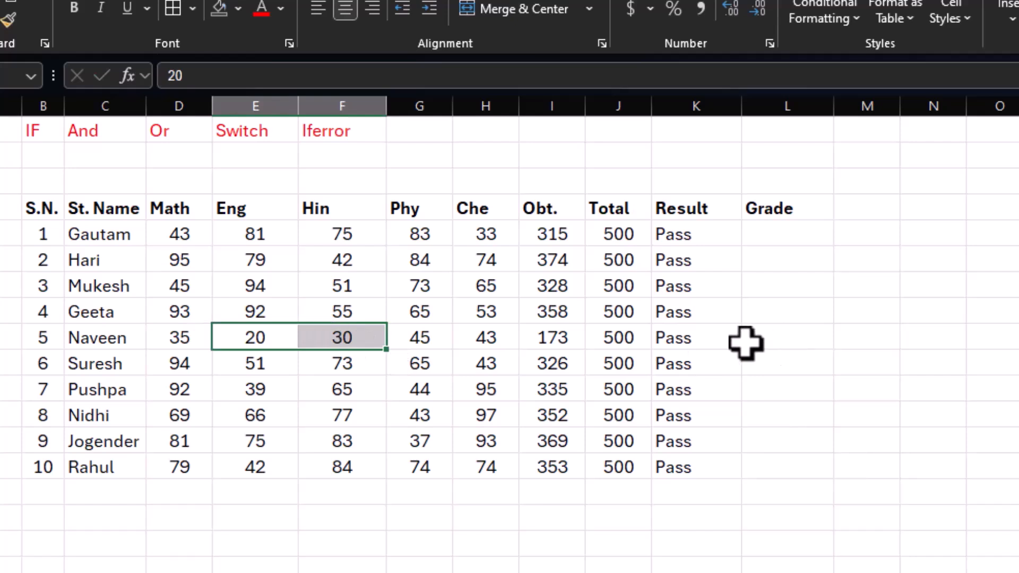
left_click(706, 343)
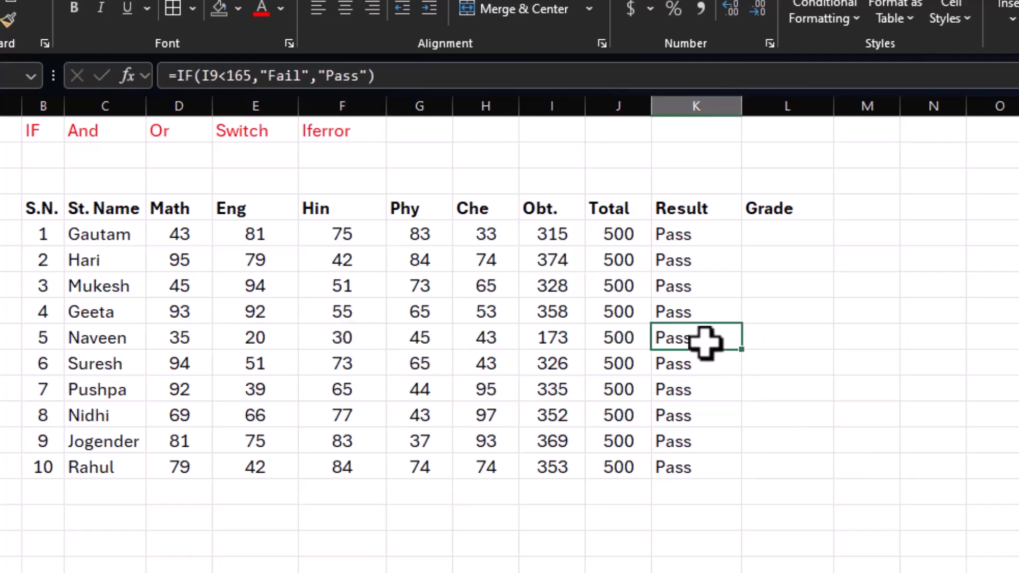
Step: Examine the logical test in the K5 formula against the Obt. column, leaving the formula as it is
left_click_drag(553, 234, 554, 465)
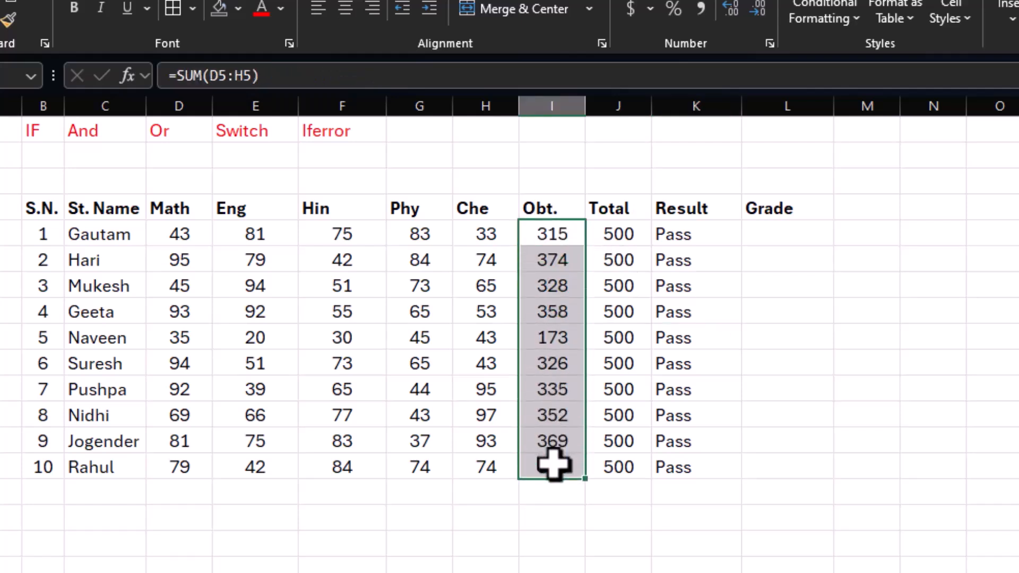
left_click(685, 234)
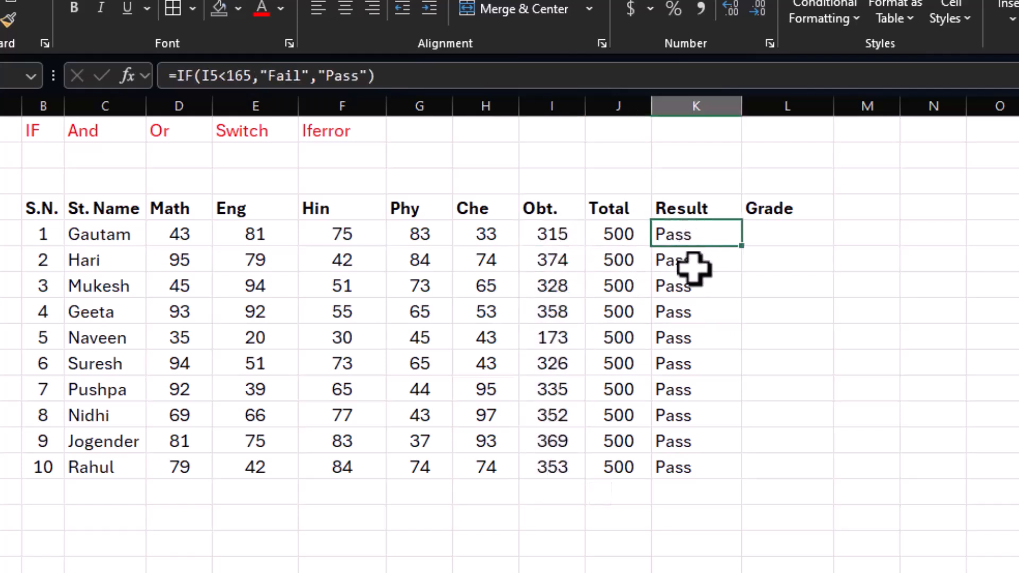
key("F2")
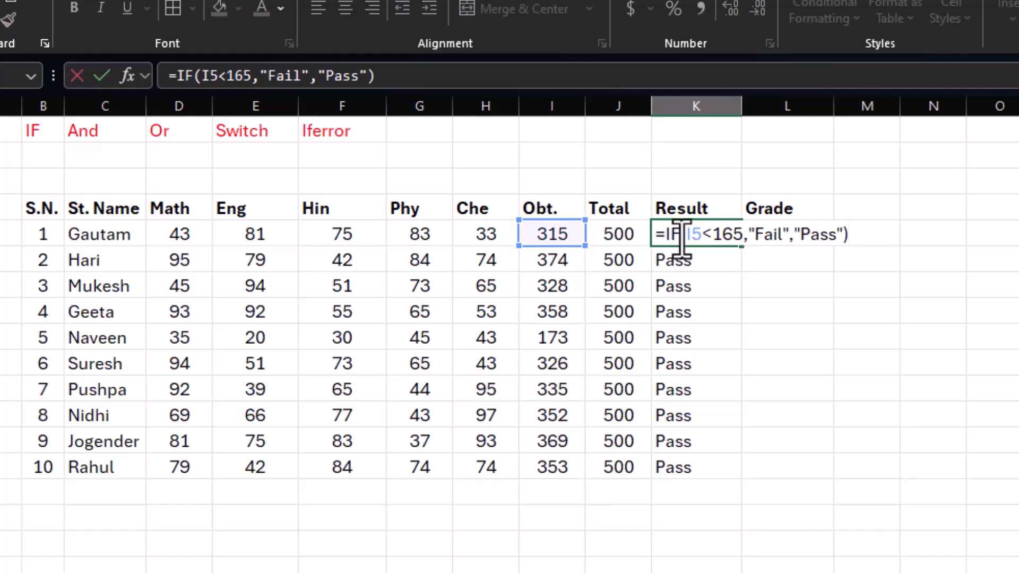
left_click_drag(686, 235, 743, 234)
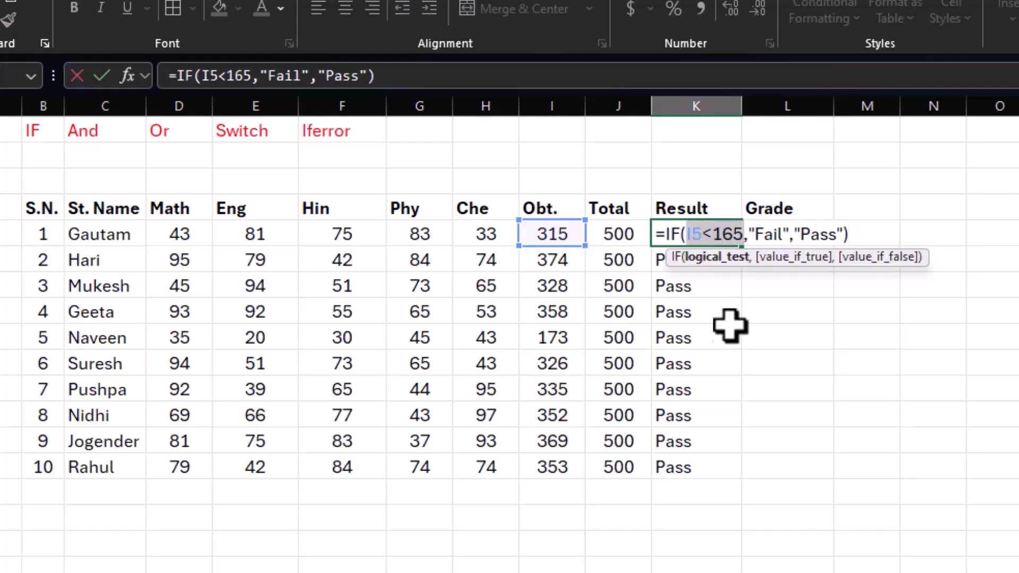
key("Escape")
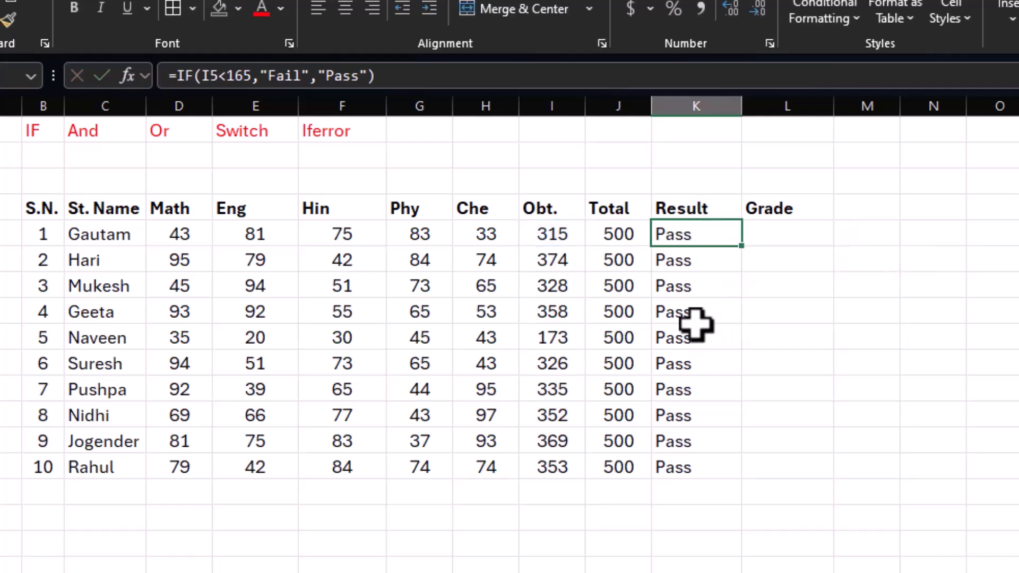
Step: Review the first student's marks in each subject, the And and Or function labels, and the Result column
left_click(187, 234)
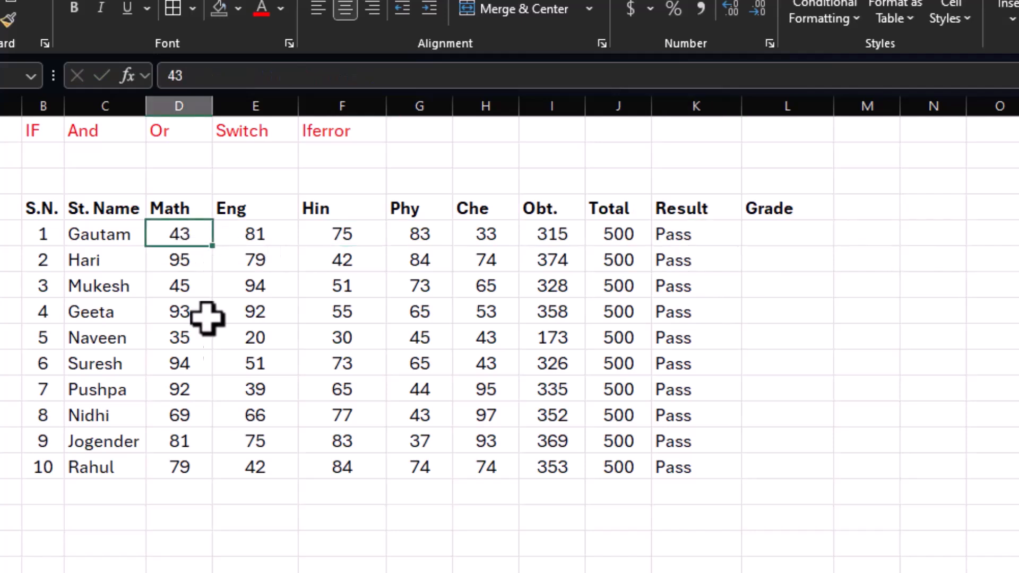
left_click(260, 235)
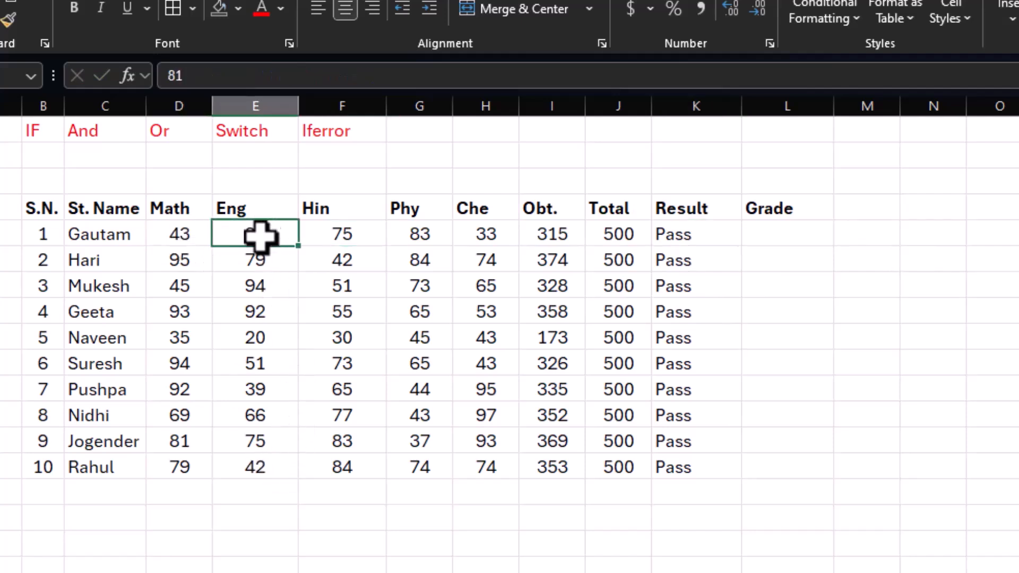
left_click(346, 243)
left_click(421, 239)
left_click(484, 228)
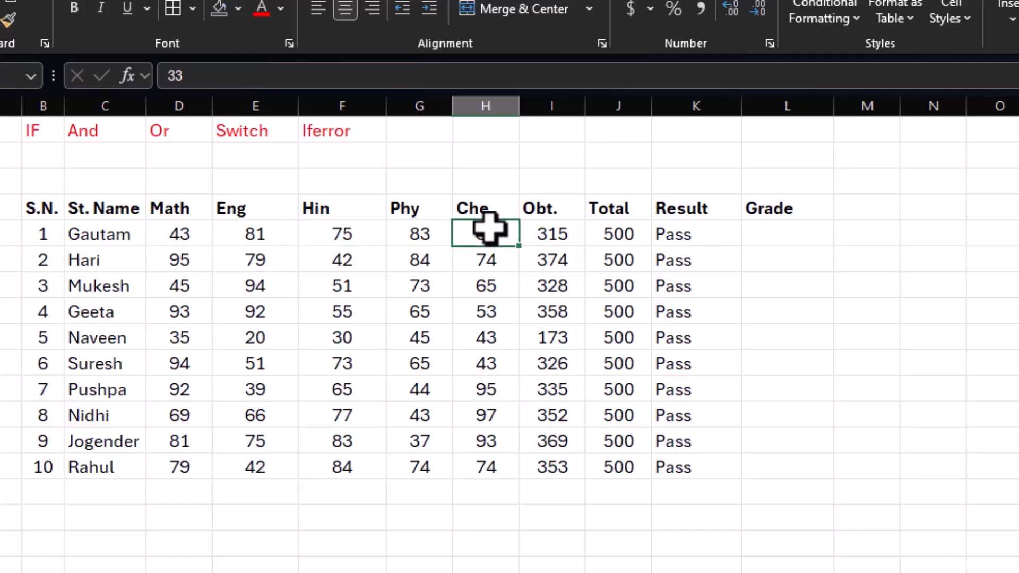
left_click(667, 232)
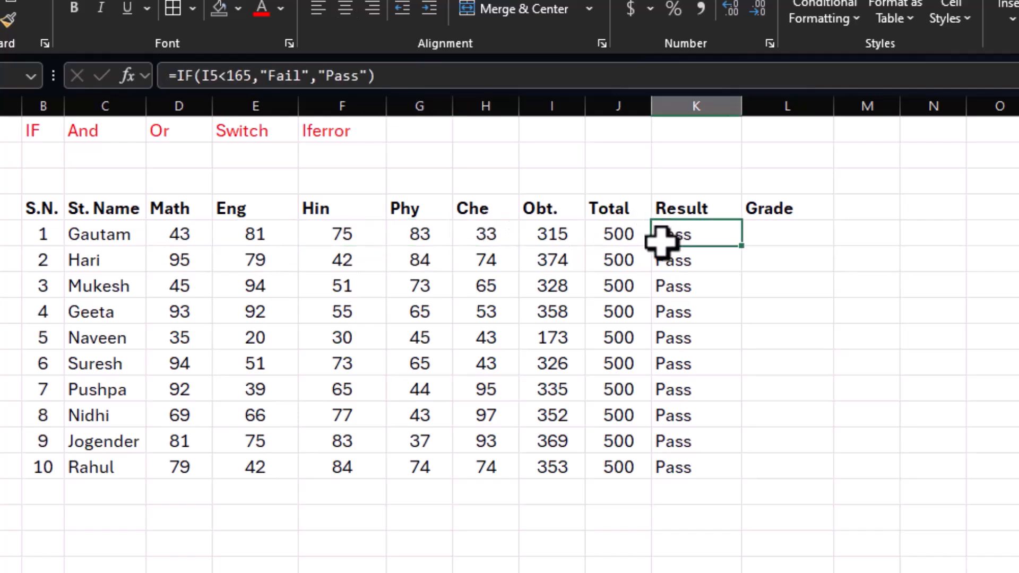
left_click_drag(194, 234, 501, 234)
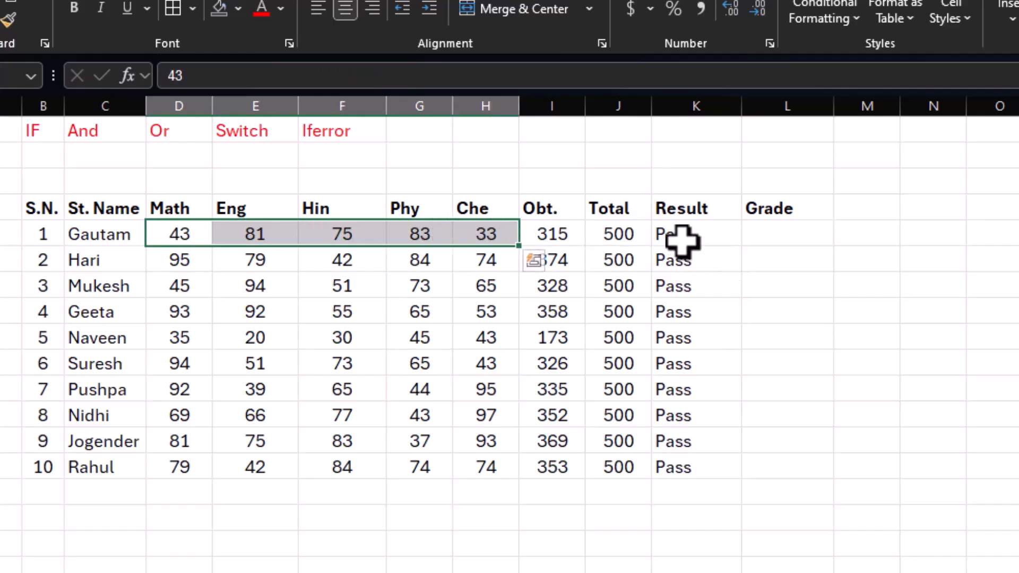
left_click(684, 262)
left_click_drag(177, 234, 466, 243)
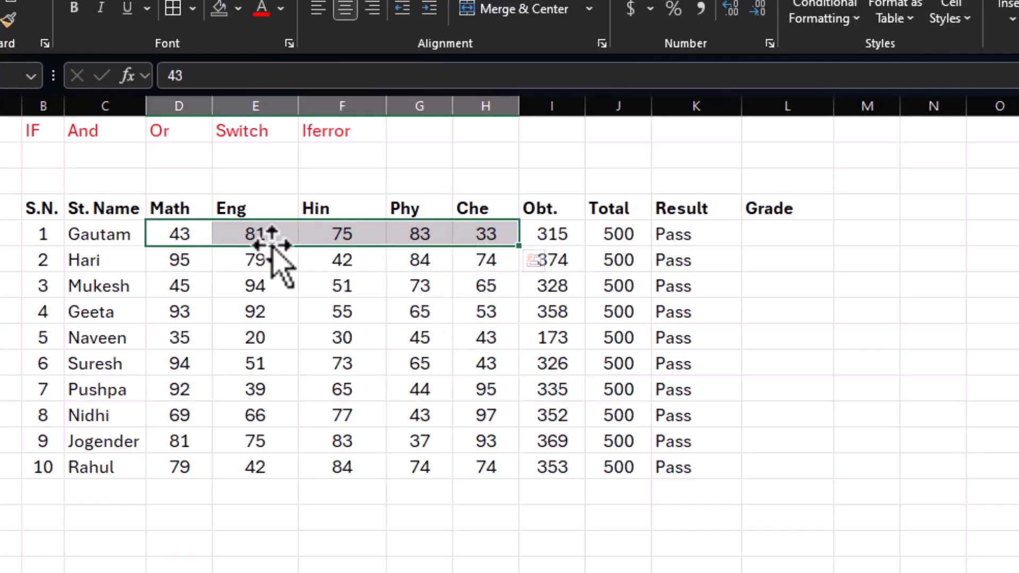
left_click(92, 135)
left_click(168, 135)
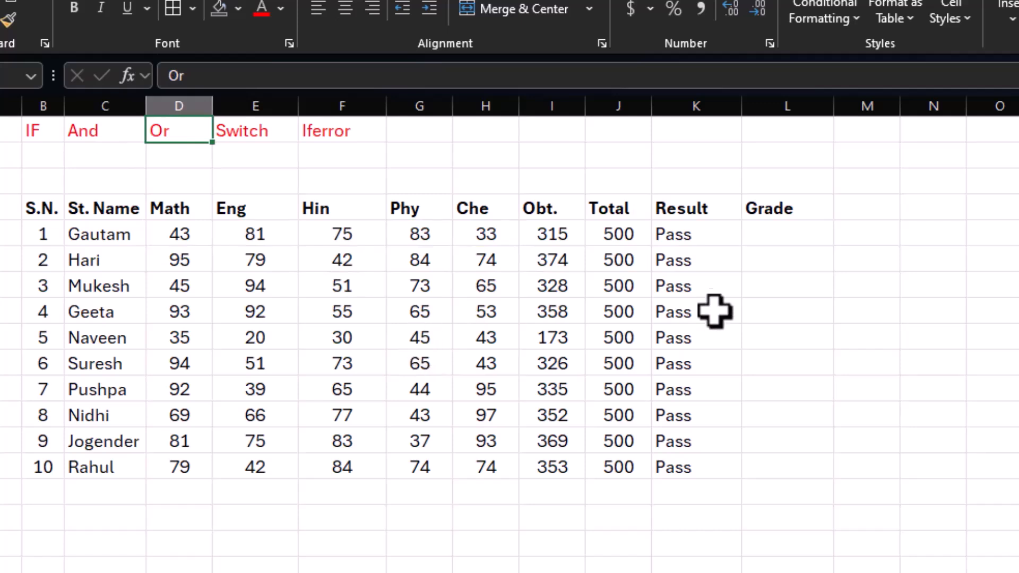
left_click_drag(703, 234, 715, 466)
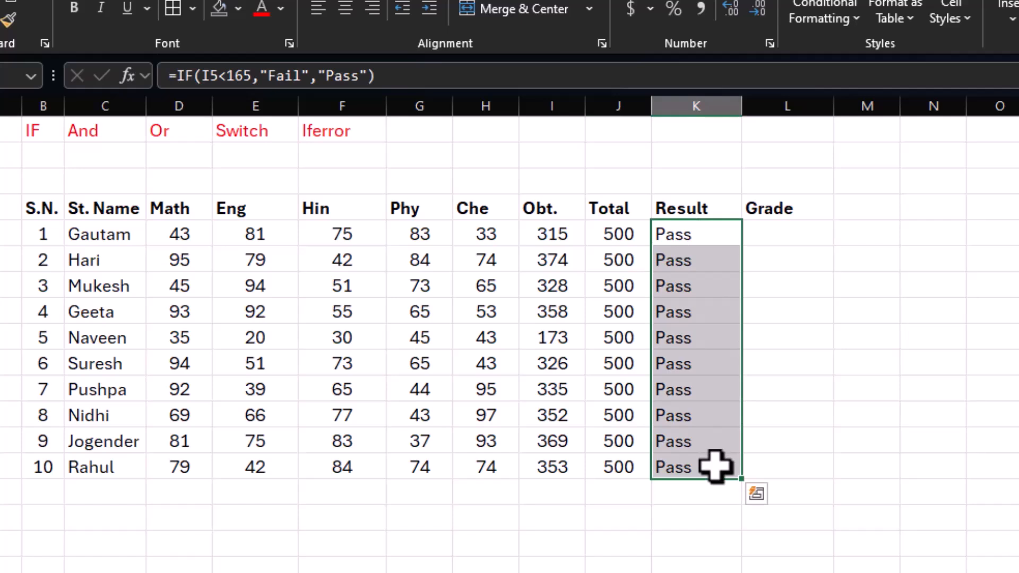
Step: Clear the Result values and begin an AND formula in K5 with the tests D5>32 and E5>32
key("Delete")
left_click(703, 239)
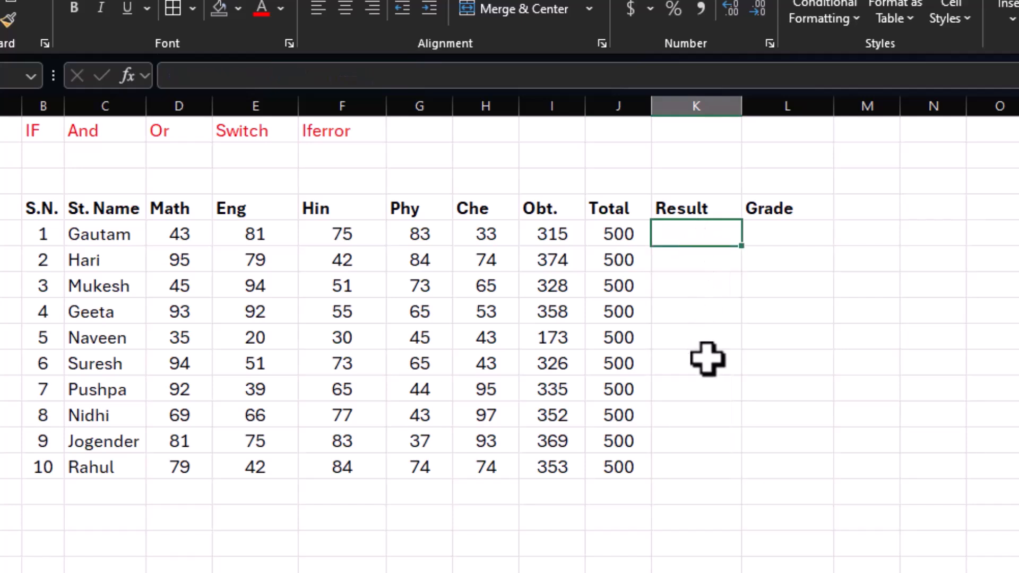
type("=")
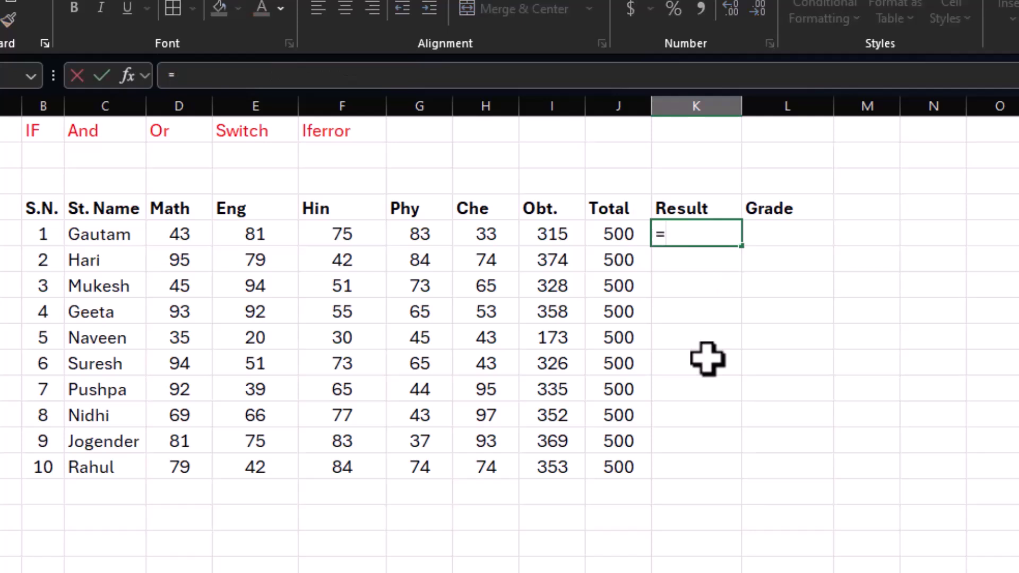
type("and(")
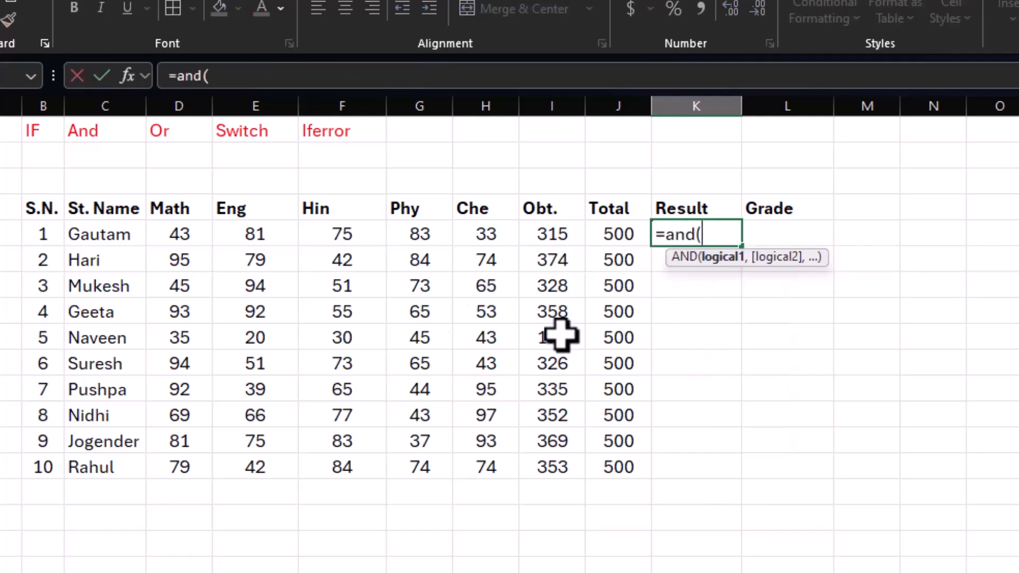
left_click(198, 239)
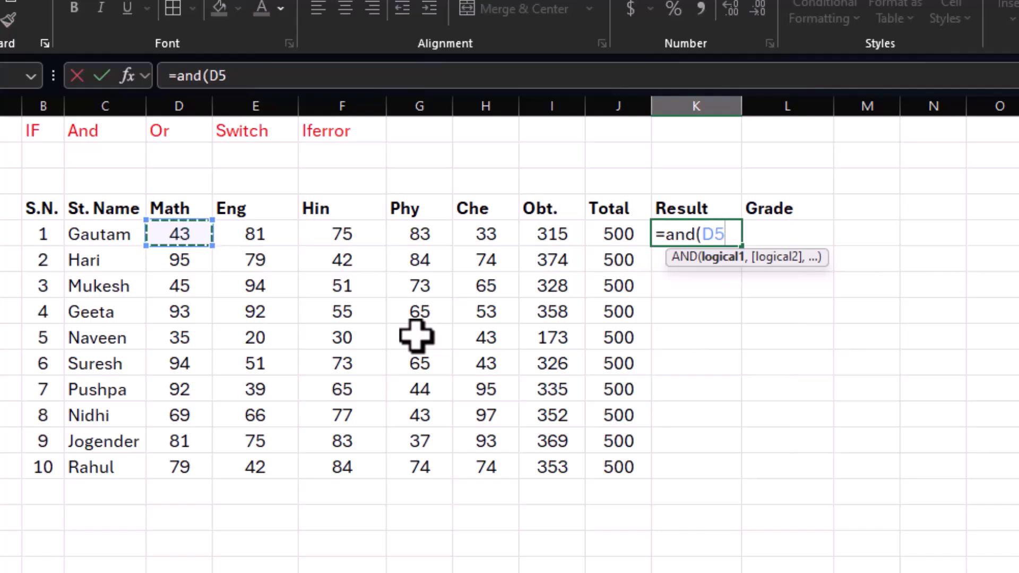
type(">32")
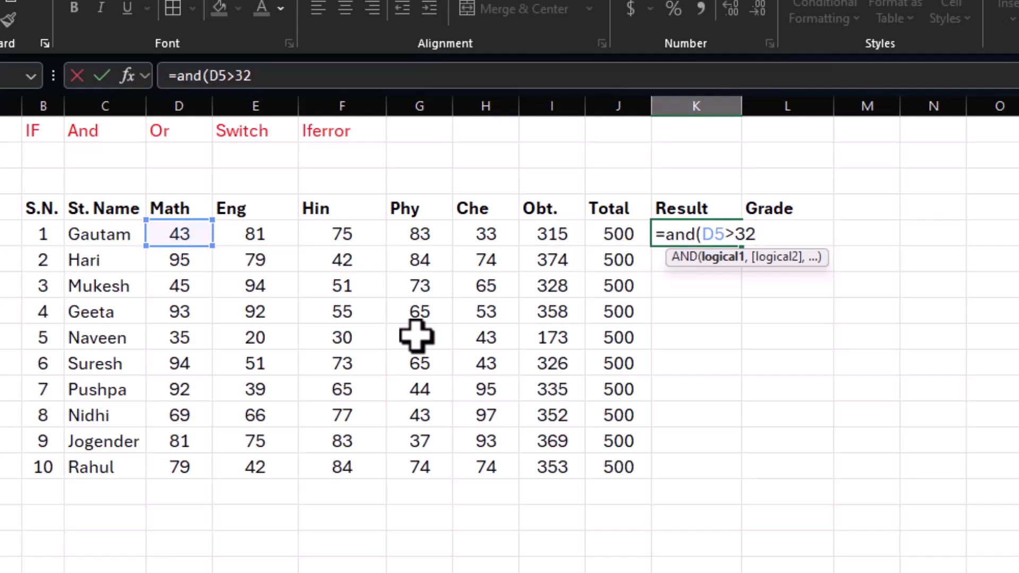
type(",")
left_click(238, 232)
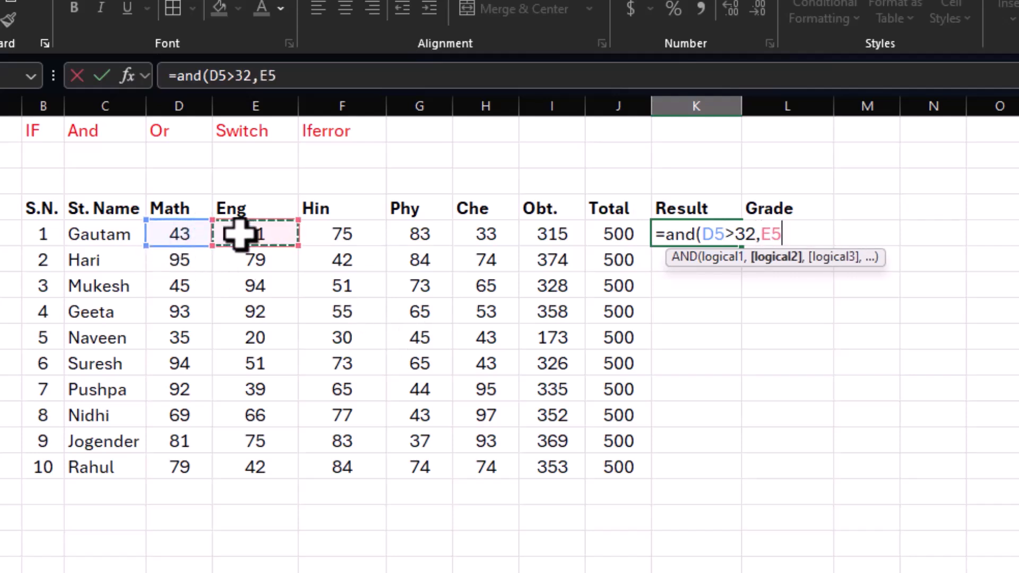
Step: Complete the AND formula in K5 with the tests F5>32, G5>32 and H5>32
type(">32")
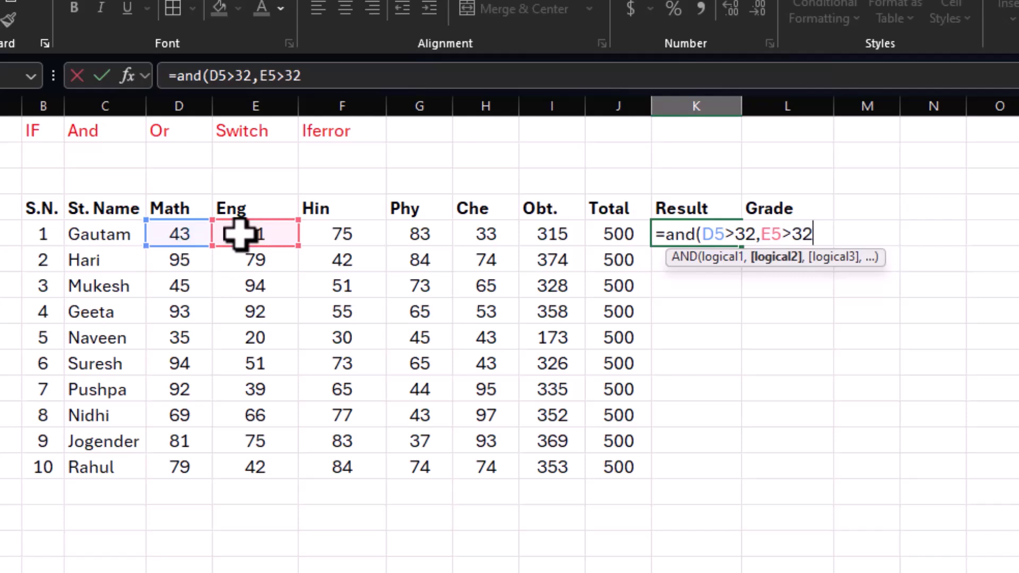
type(",")
left_click(324, 229)
type(">")
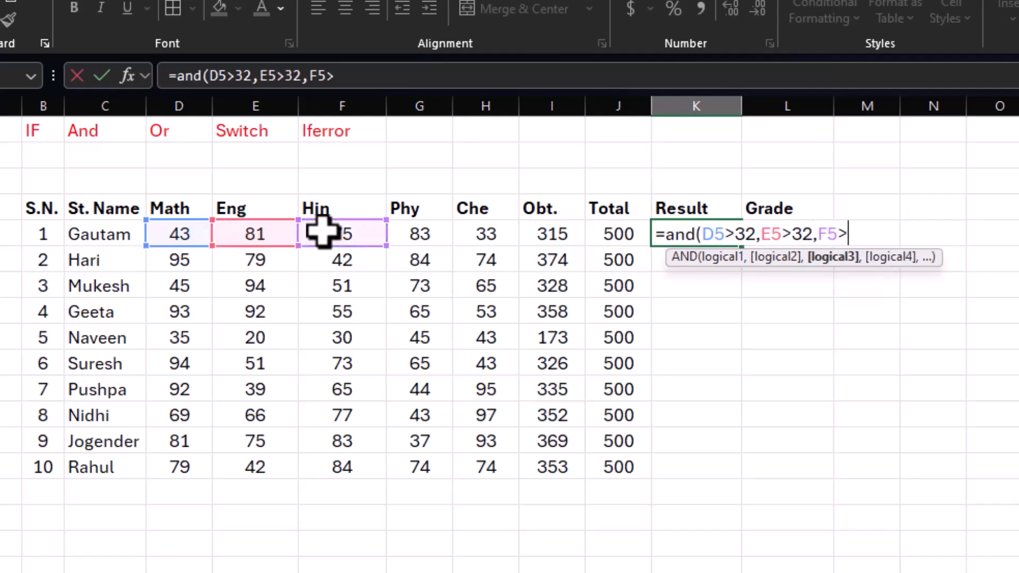
type("32,")
left_click(401, 233)
type(">32,")
left_click(501, 229)
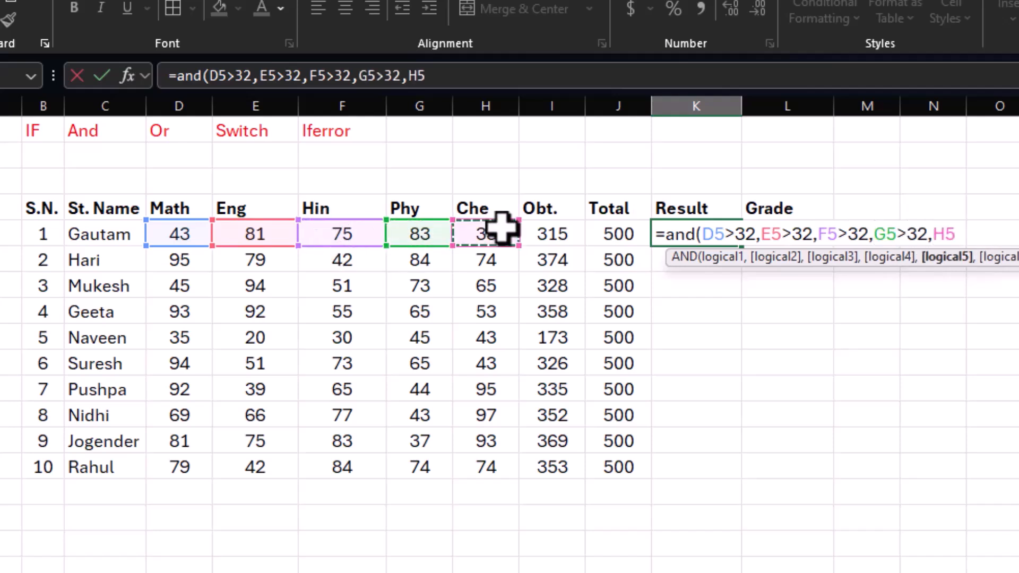
type(">32")
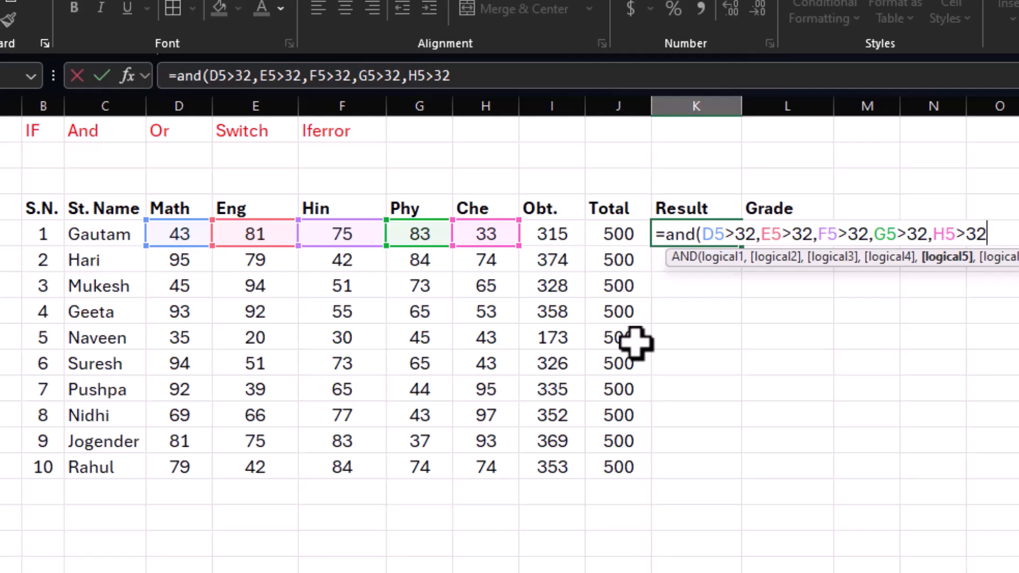
type(")")
key("Return")
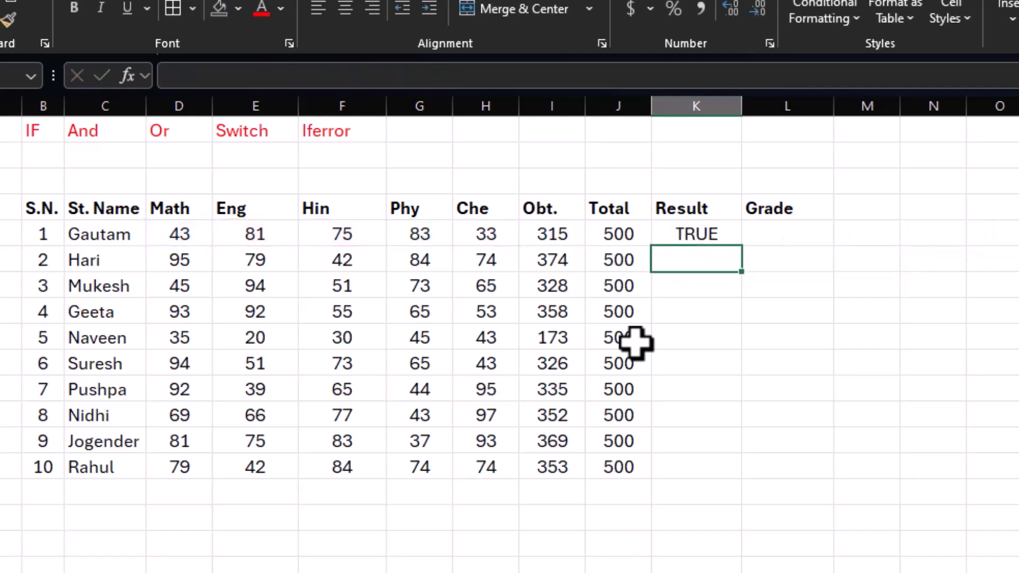
Step: Fill the AND formula from K5 down to K14 and compare the fifth student's result with the Eng and Hin marks
left_click(664, 236)
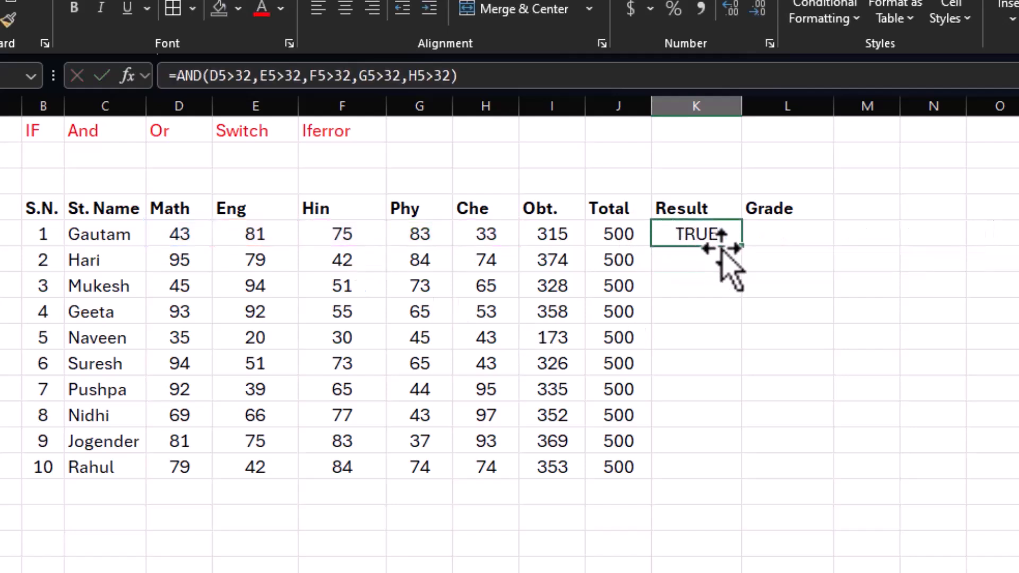
left_click_drag(746, 253, 732, 480)
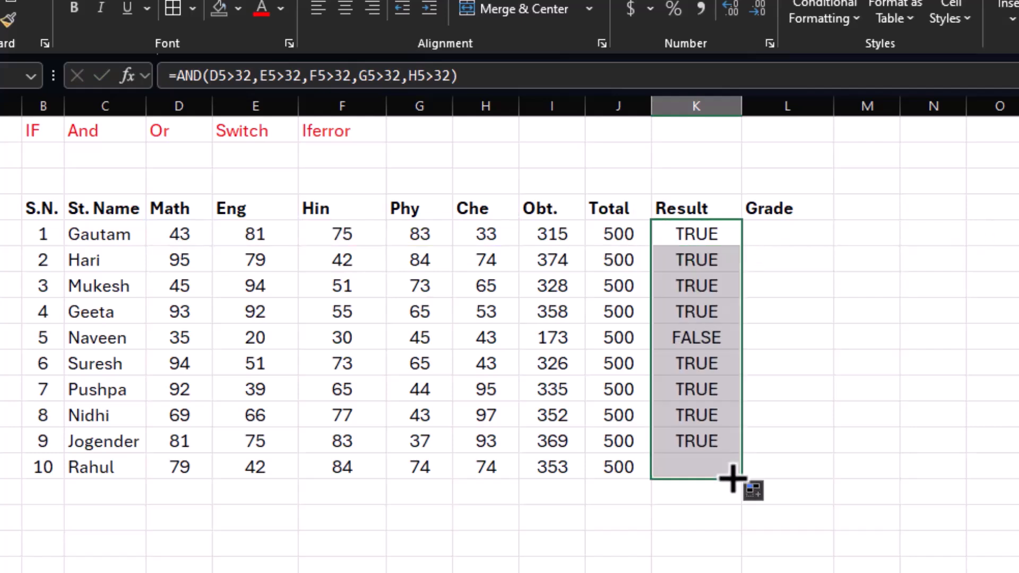
left_click(710, 337)
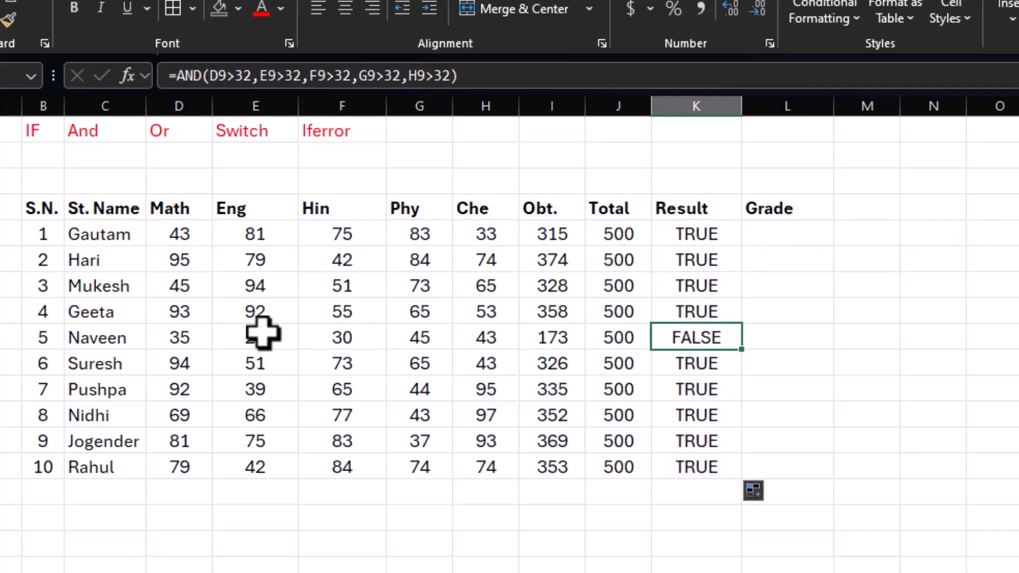
left_click(266, 337)
left_click(336, 335)
left_click(275, 335)
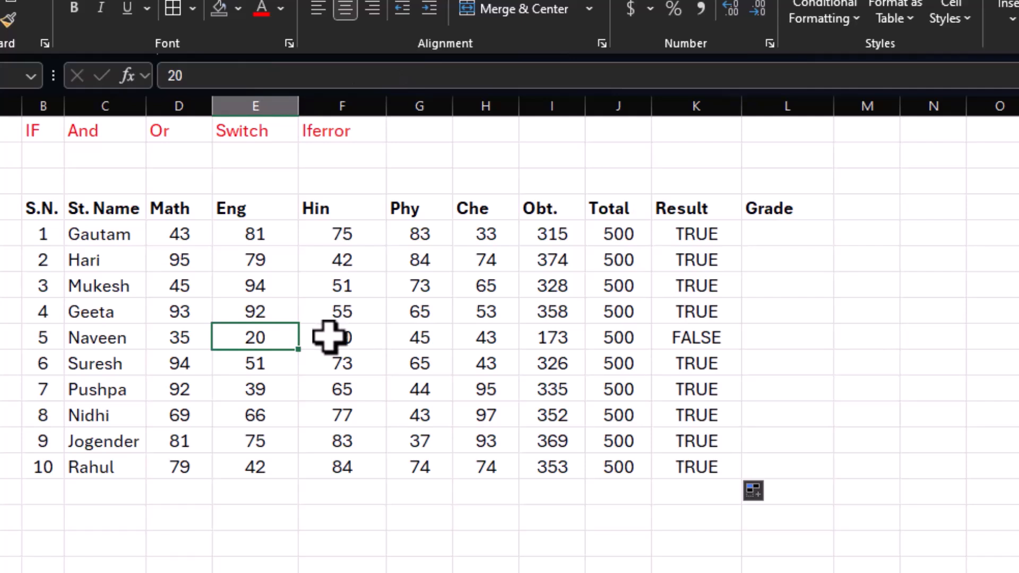
left_click(329, 336)
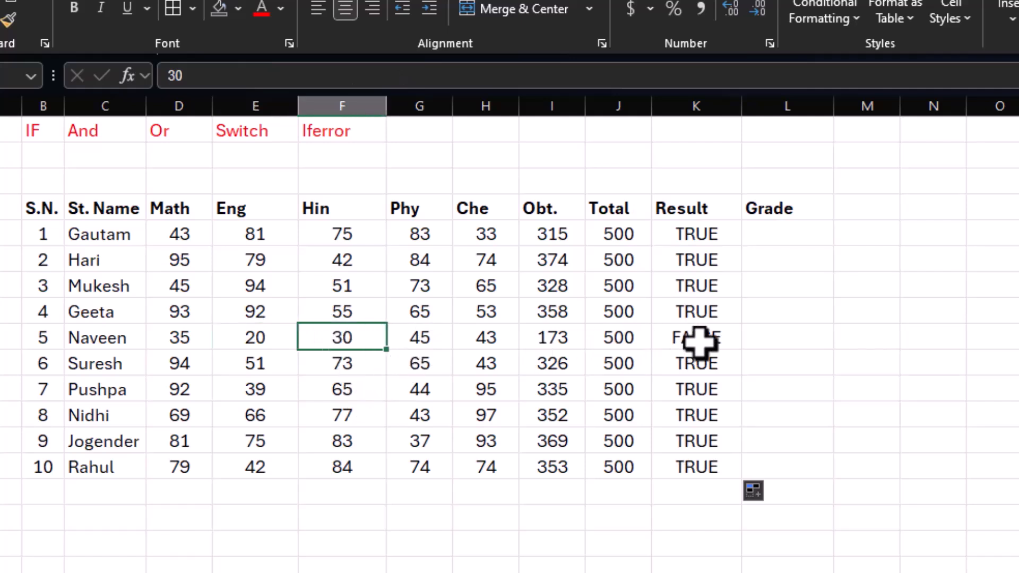
Step: Wrap the AND test in K5 in an IF function that returns "Pass" when true and "Fail" when false
left_click(692, 231)
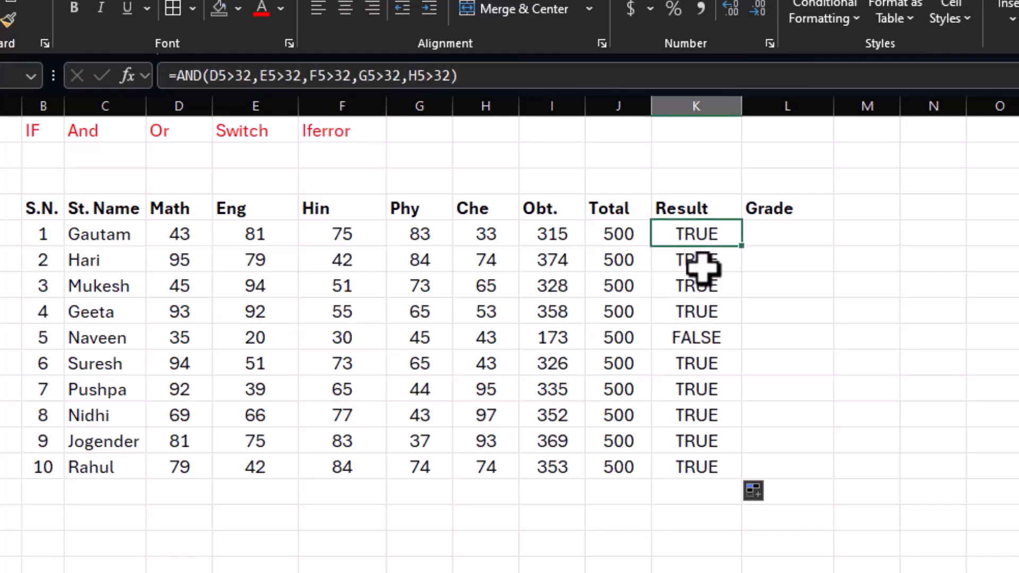
key("F2")
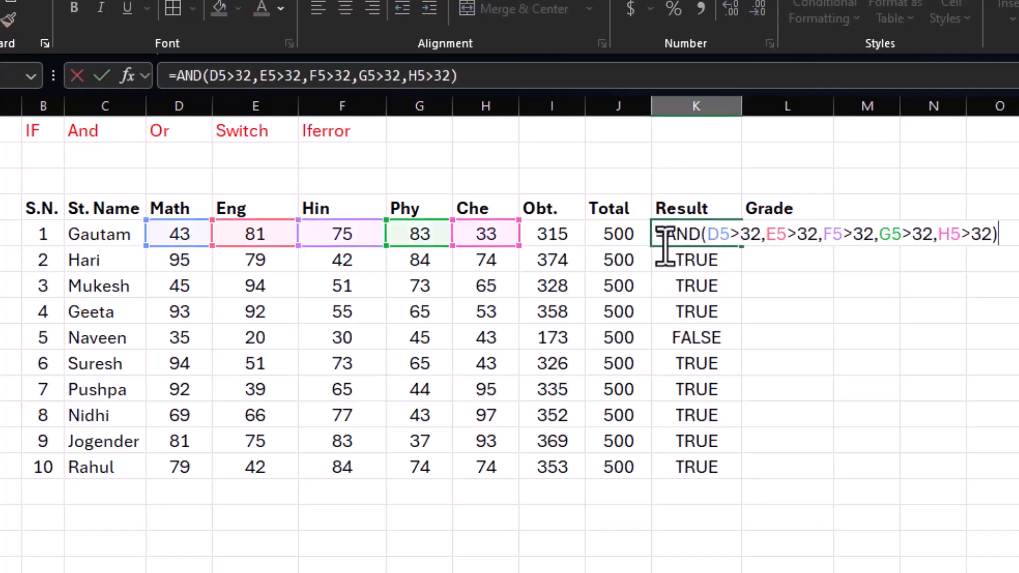
type("if(")
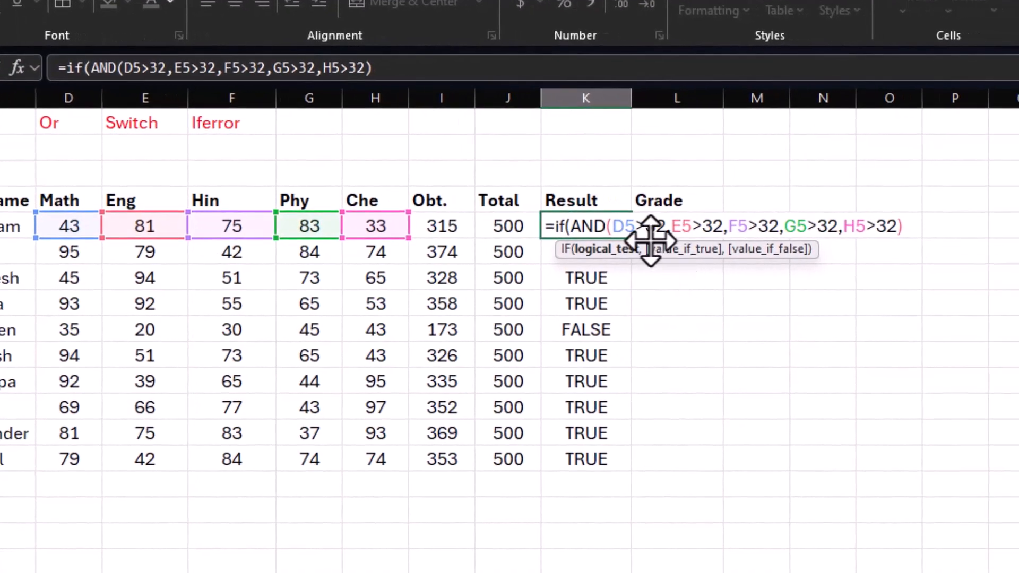
left_click(908, 227)
type(",")
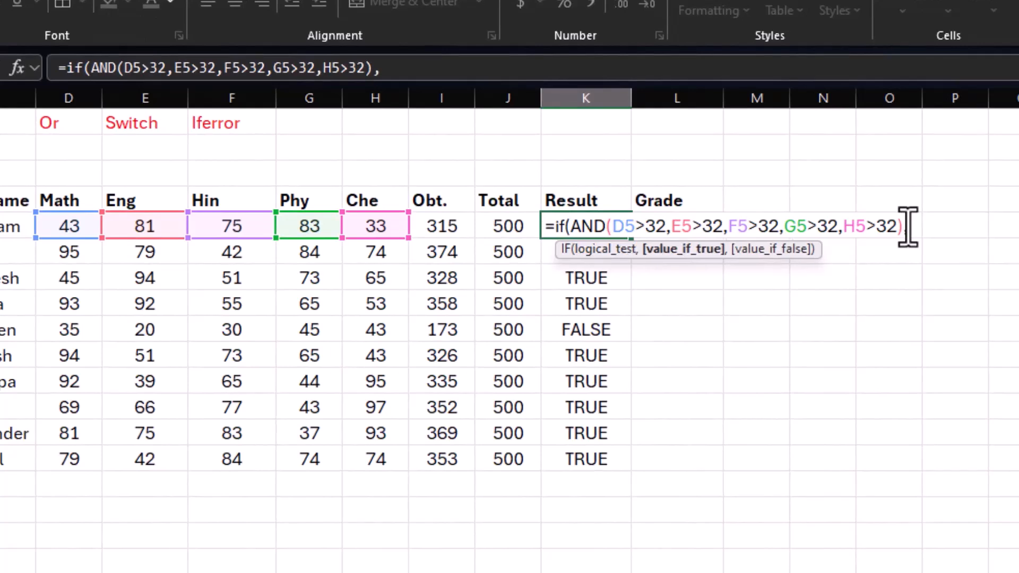
type("\"Pass\",\"Fail")
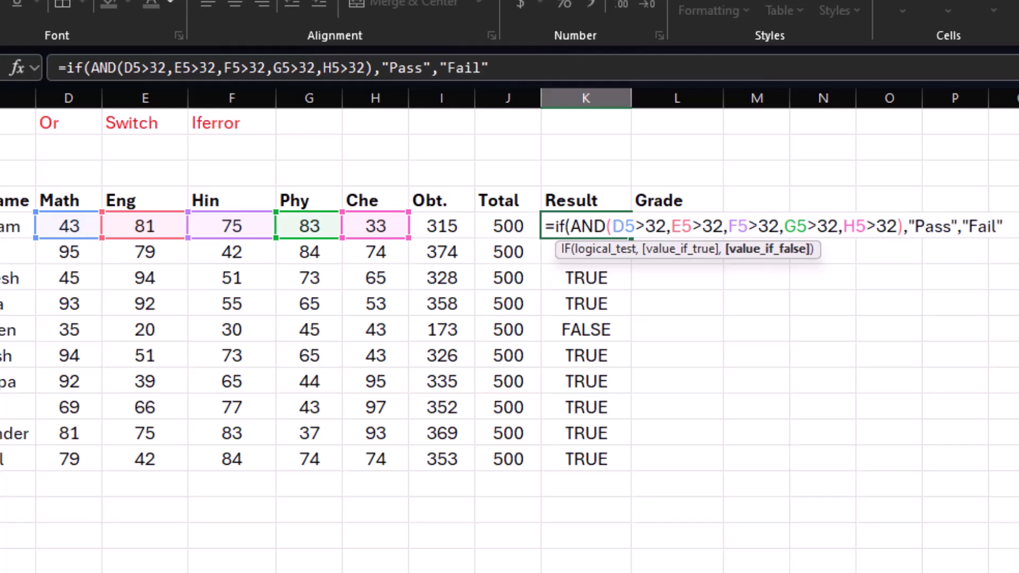
type("\")")
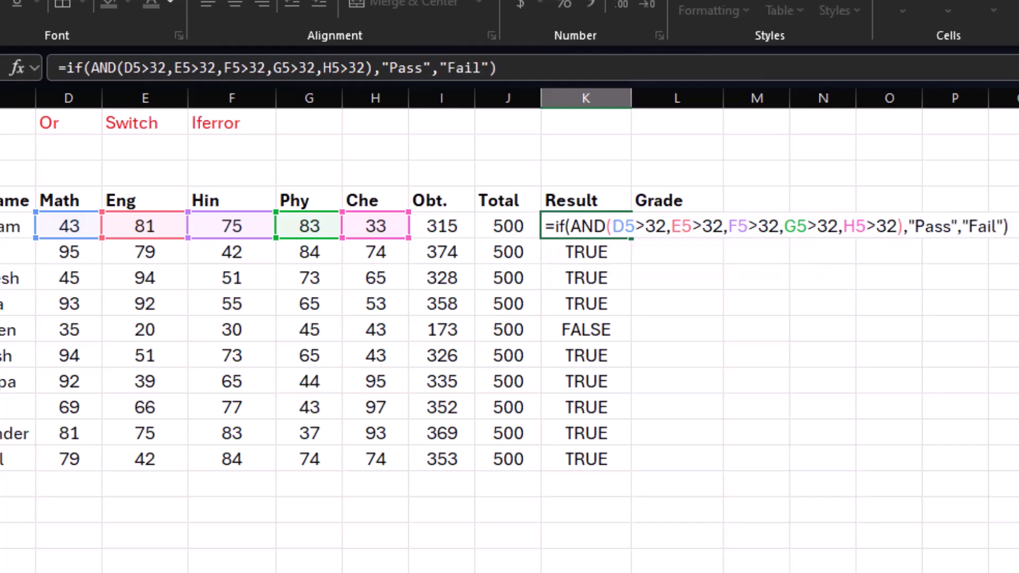
key("Return")
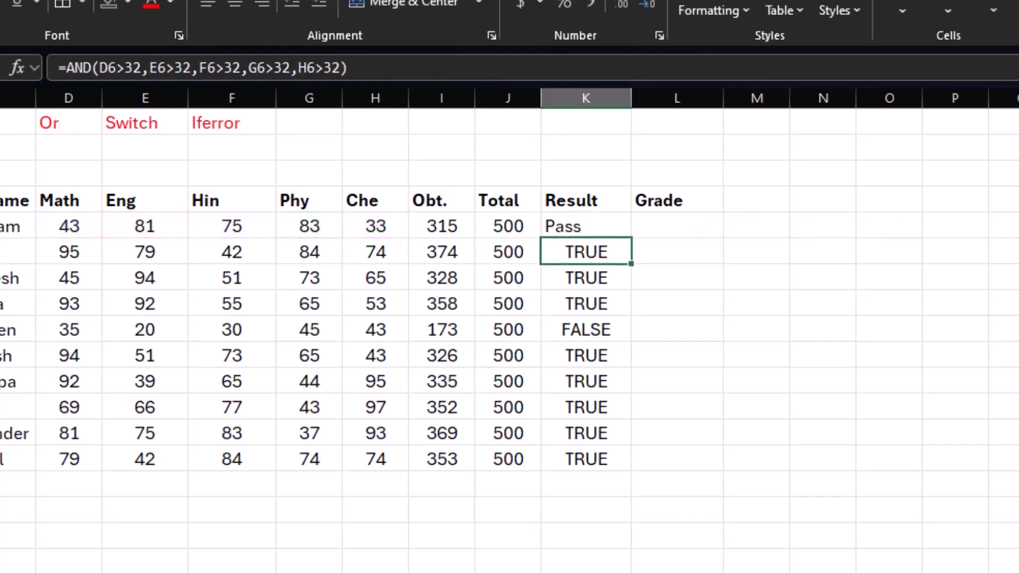
Step: Fill the IF/AND formula from K5 down to K14 and check the fifth student's result formula
left_click(614, 223)
left_click_drag(632, 237, 596, 462)
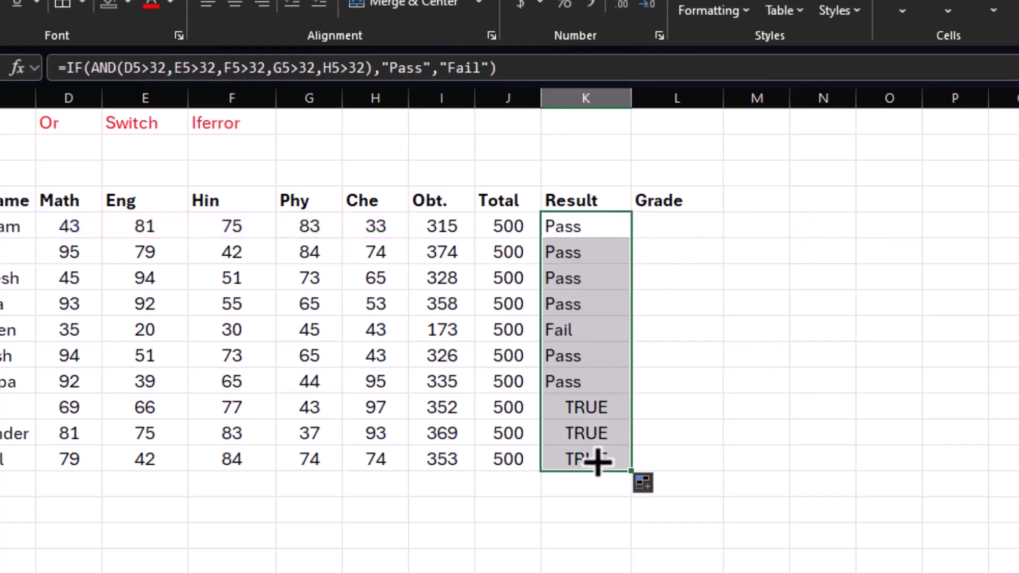
left_click(562, 332)
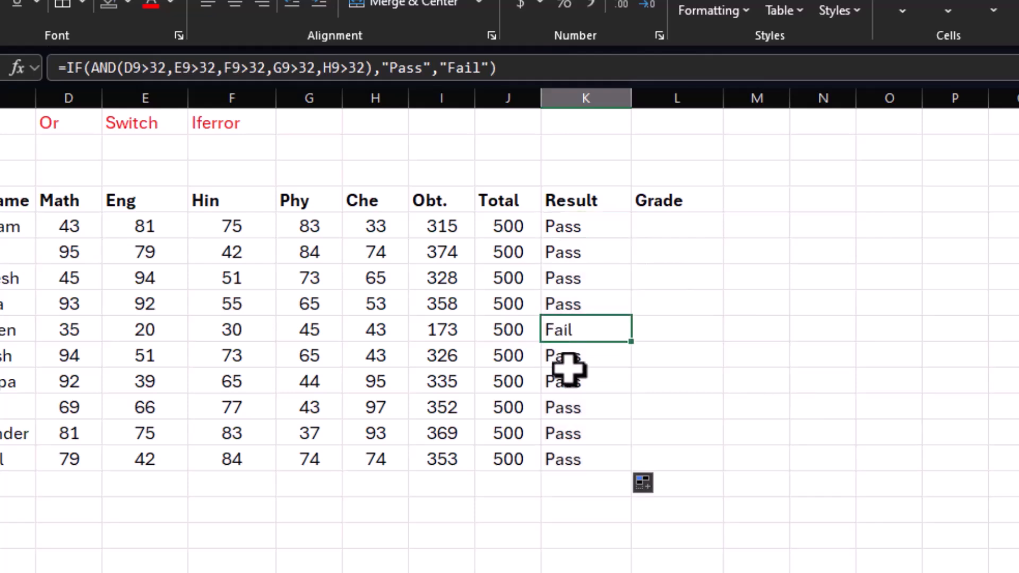
Step: Set the fifth student's Eng mark to 56
left_click(154, 330)
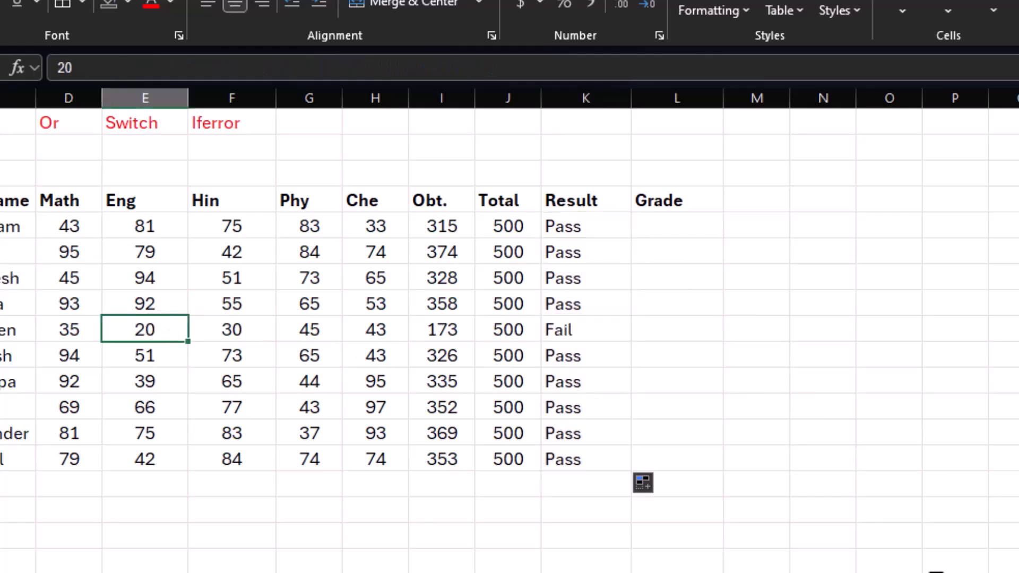
type("56")
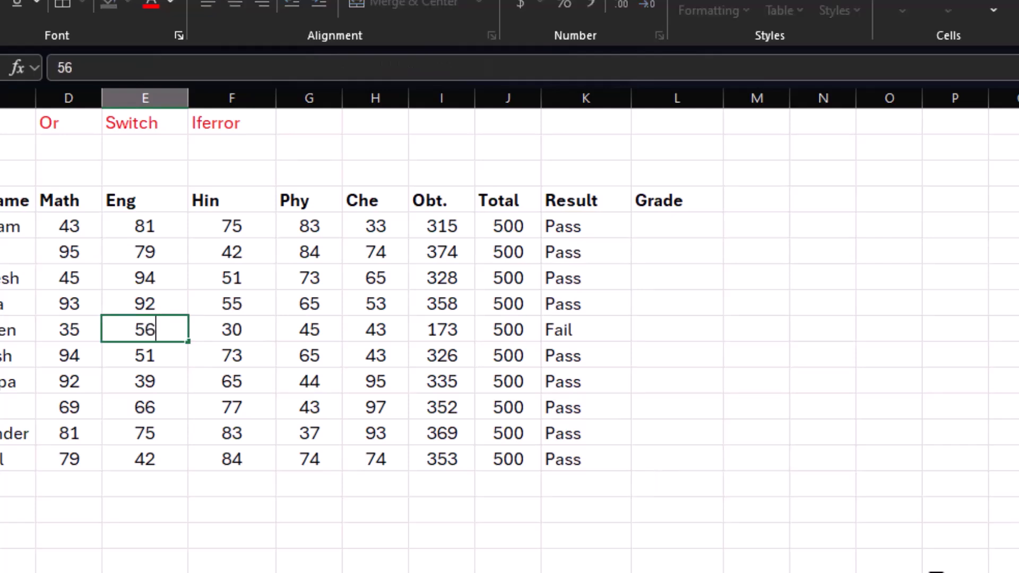
key("Tab")
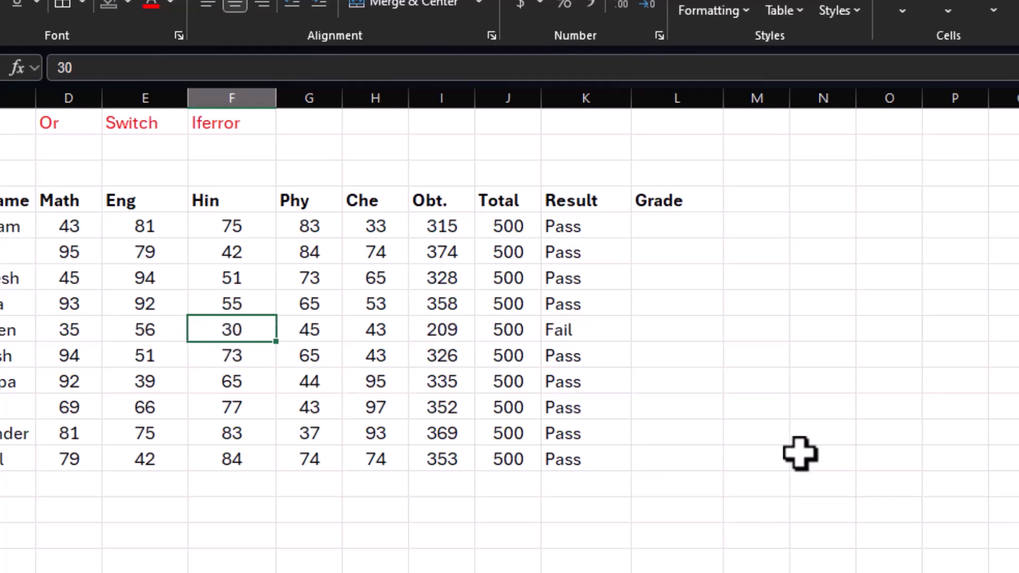
Step: Begin the first student's Grade formula in L5 with =if(of(D5<33, to test the Math mark
left_click(651, 230)
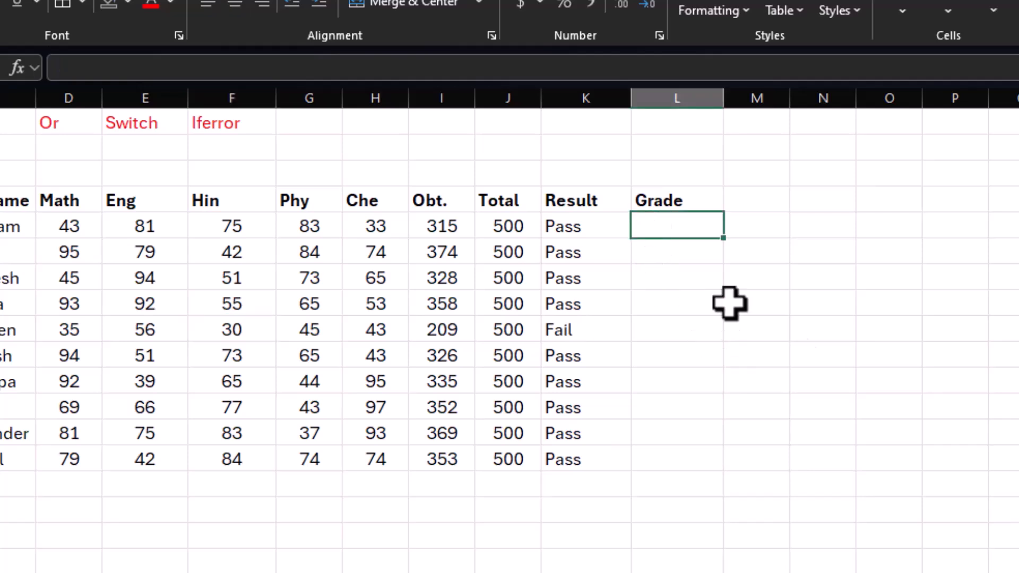
type("=")
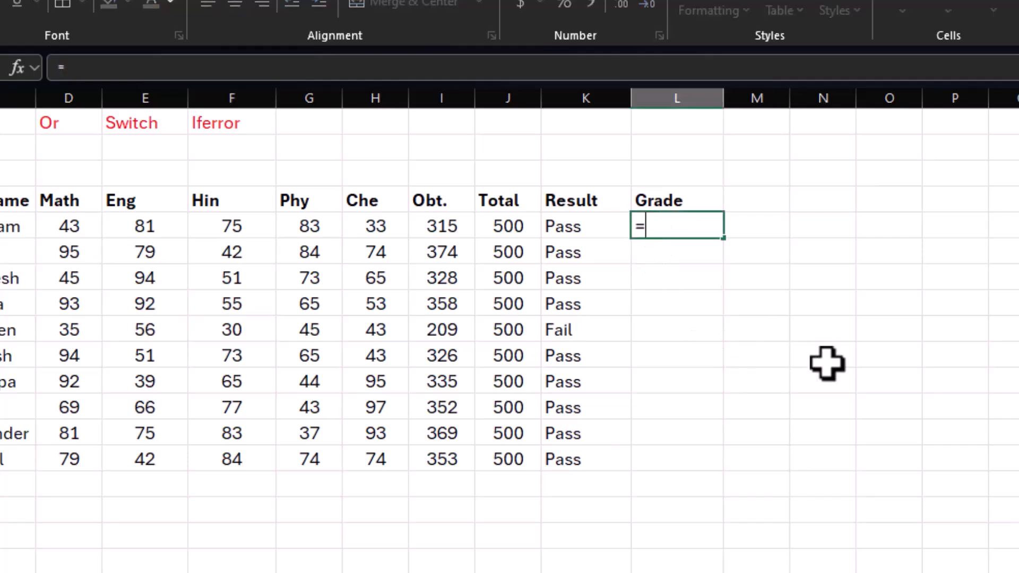
type("if(")
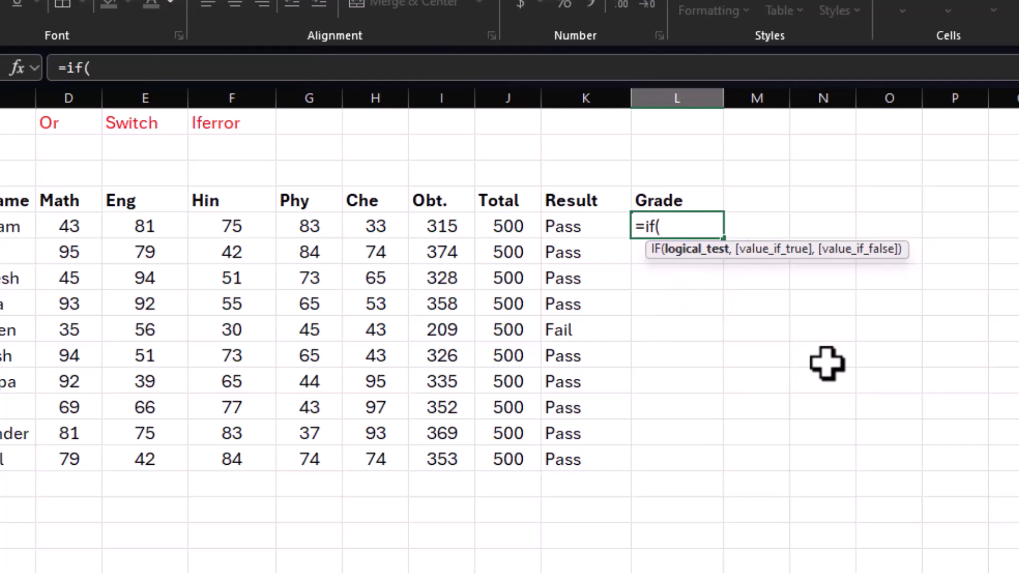
type("of(")
left_click(75, 225)
type("<33,")
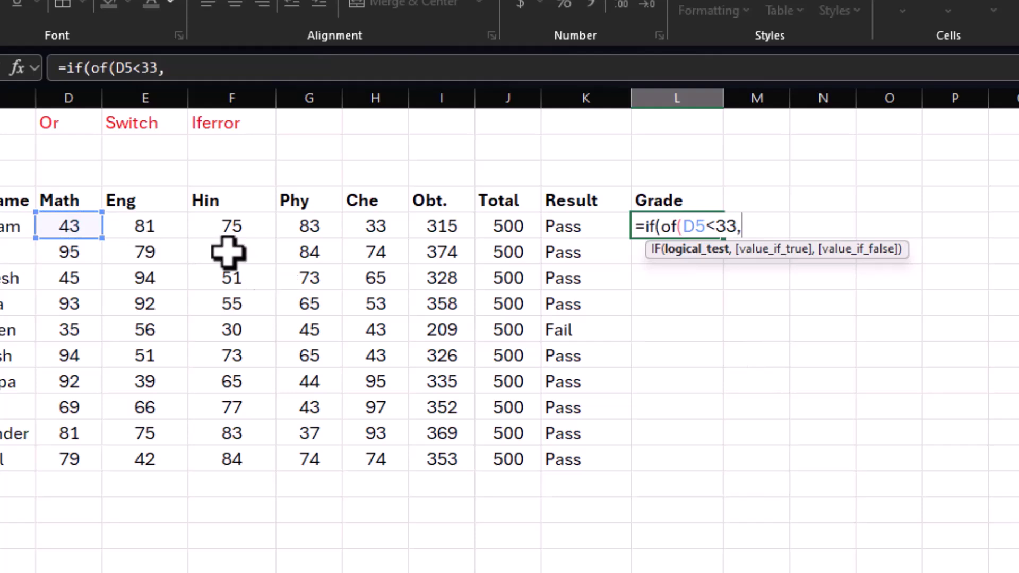
Step: Add the conditions E5<33 and F5<33 to the L5 formula to test the Eng and Hin marks
left_click(160, 227)
type("<33")
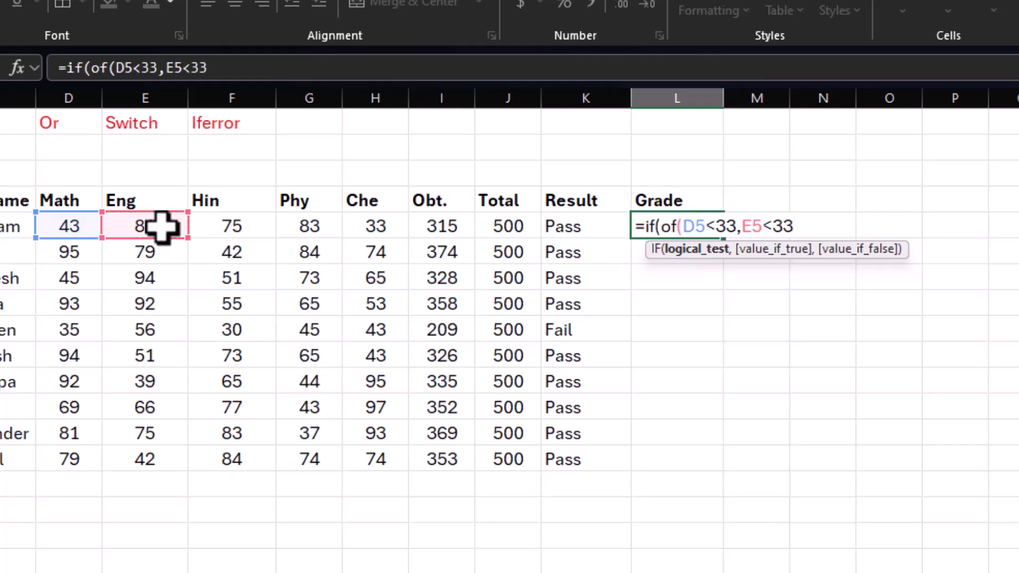
type(",")
left_click(209, 225)
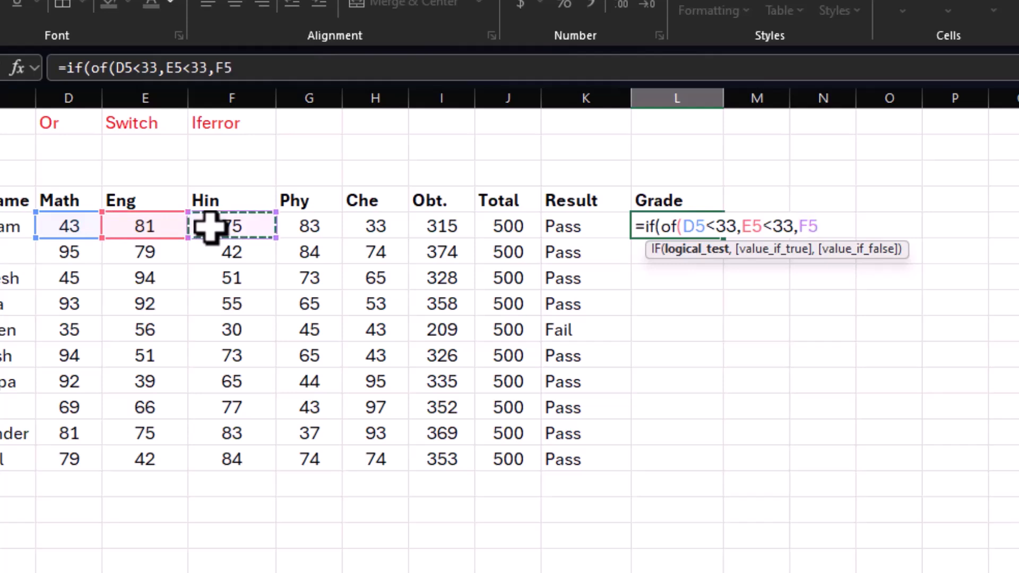
type("<3")
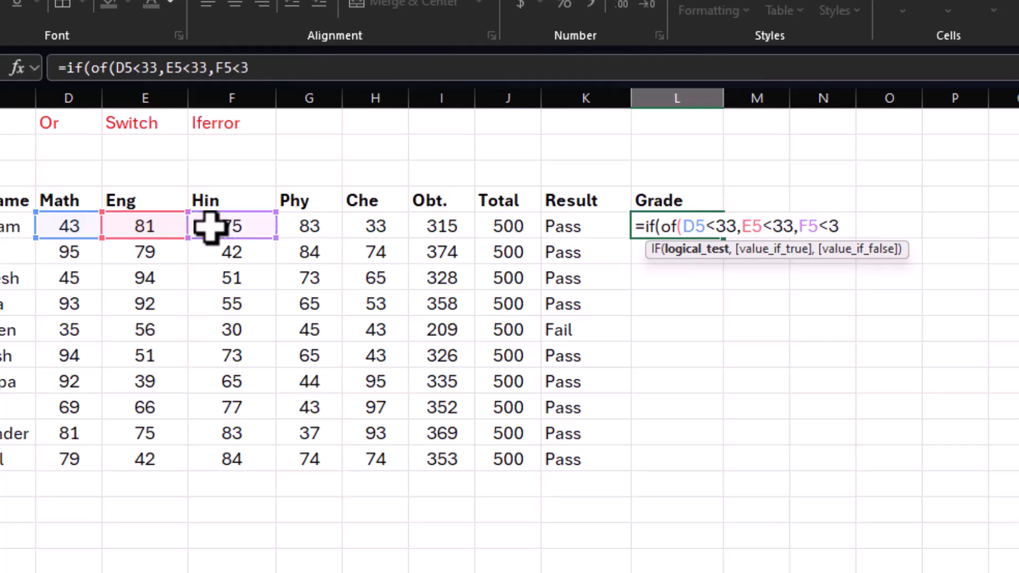
type("3,")
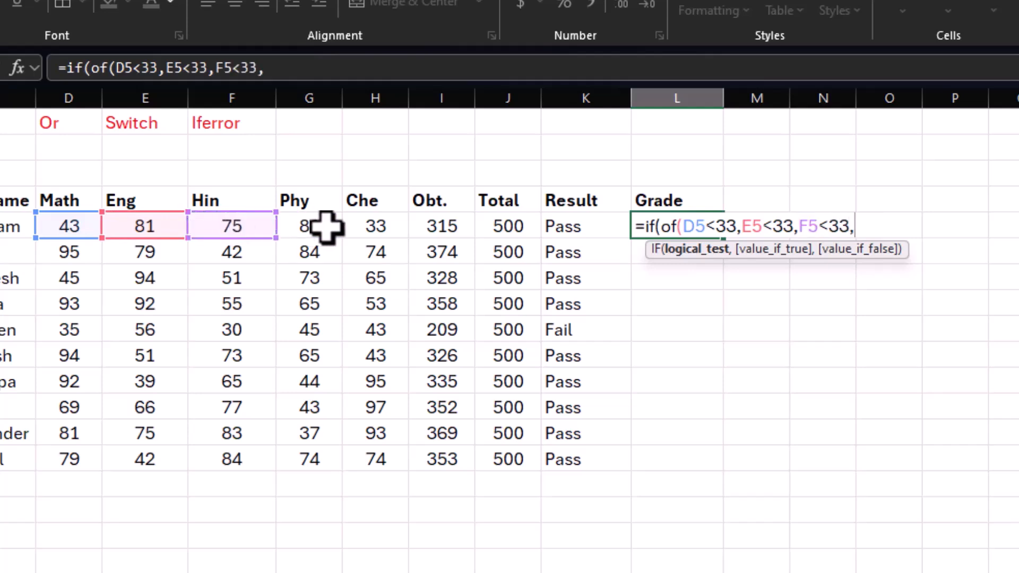
Step: Add the conditions G5<33 and H5<33 for the Phy and Che marks and close the inner function in L5
left_click(326, 227)
type("<33")
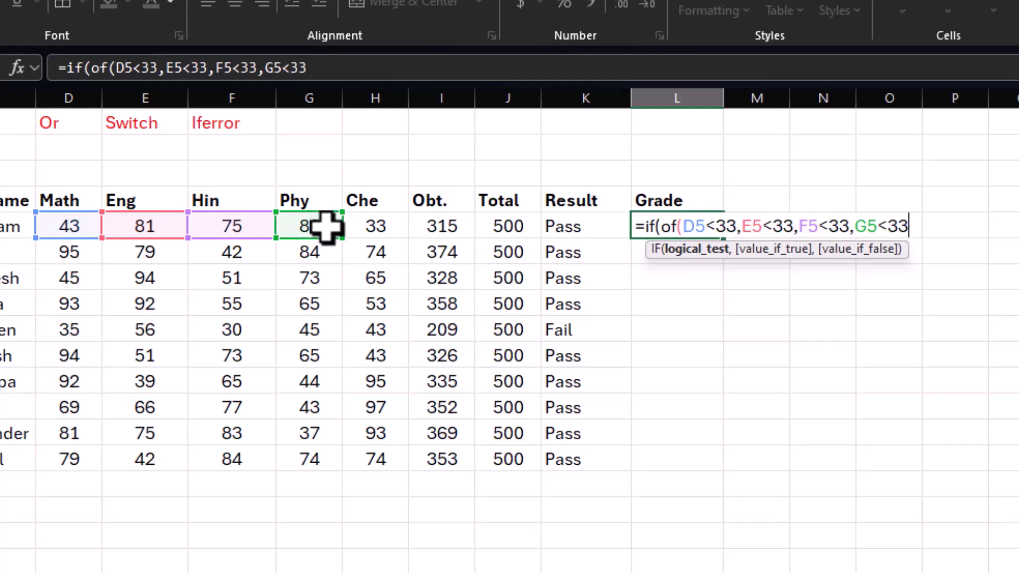
type(",")
left_click(364, 219)
type("<33")
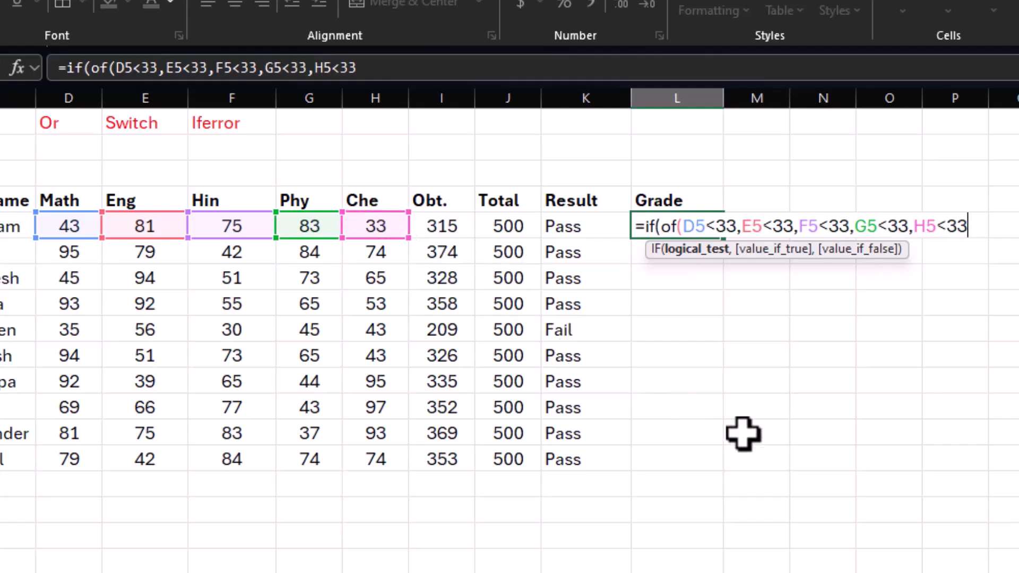
type("),")
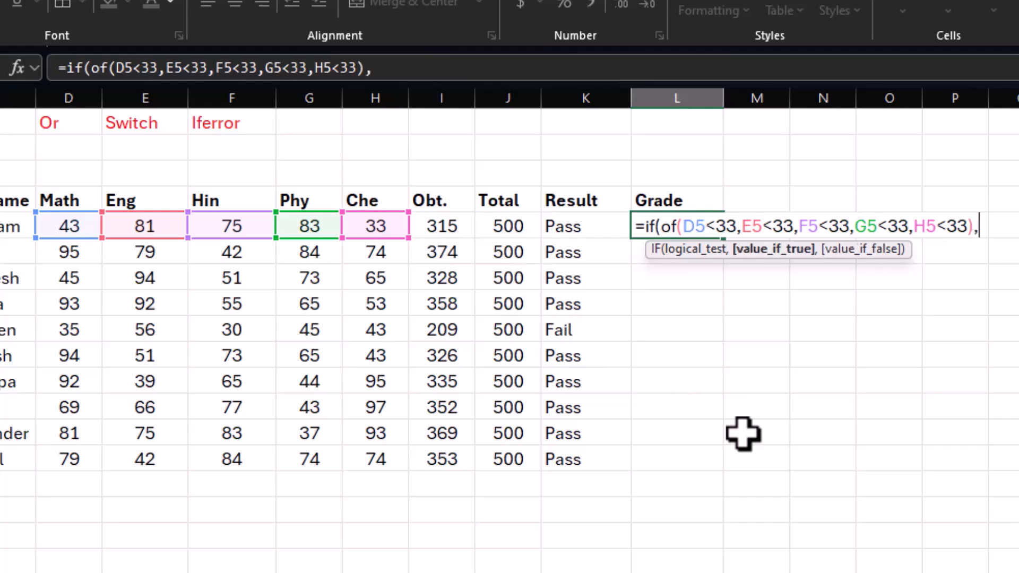
type("\"Fail")
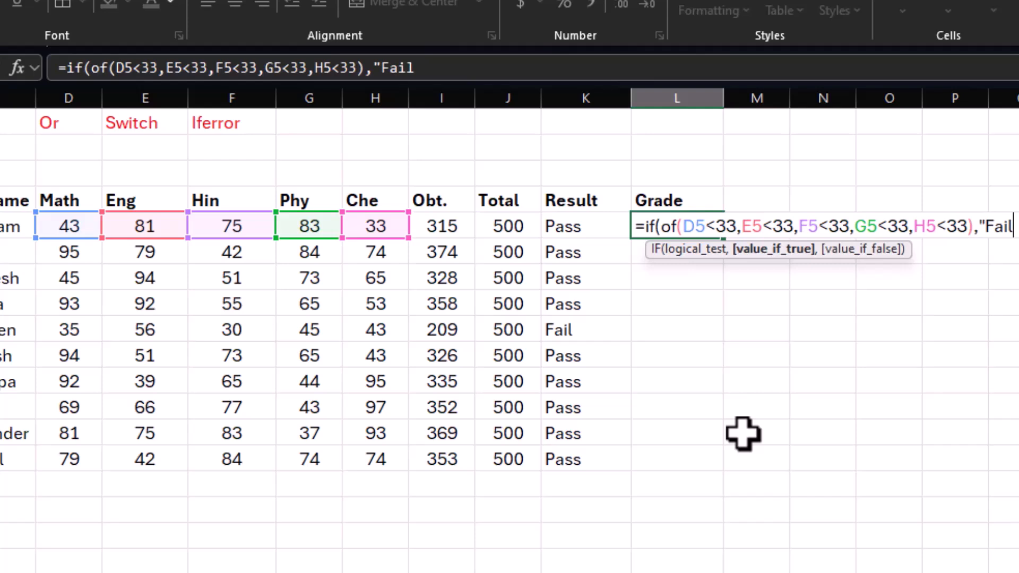
type("\",\"")
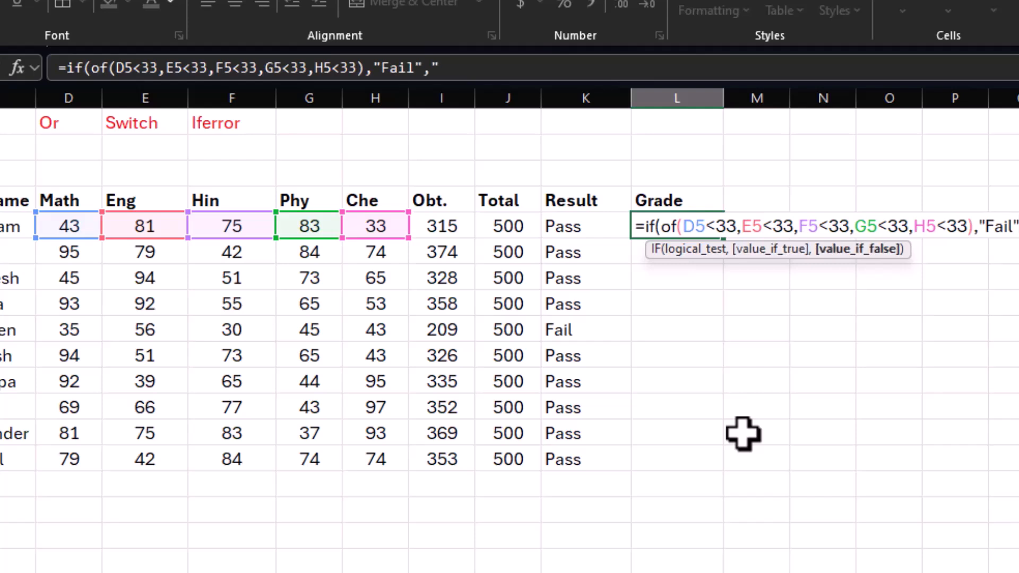
type("Pass\")")
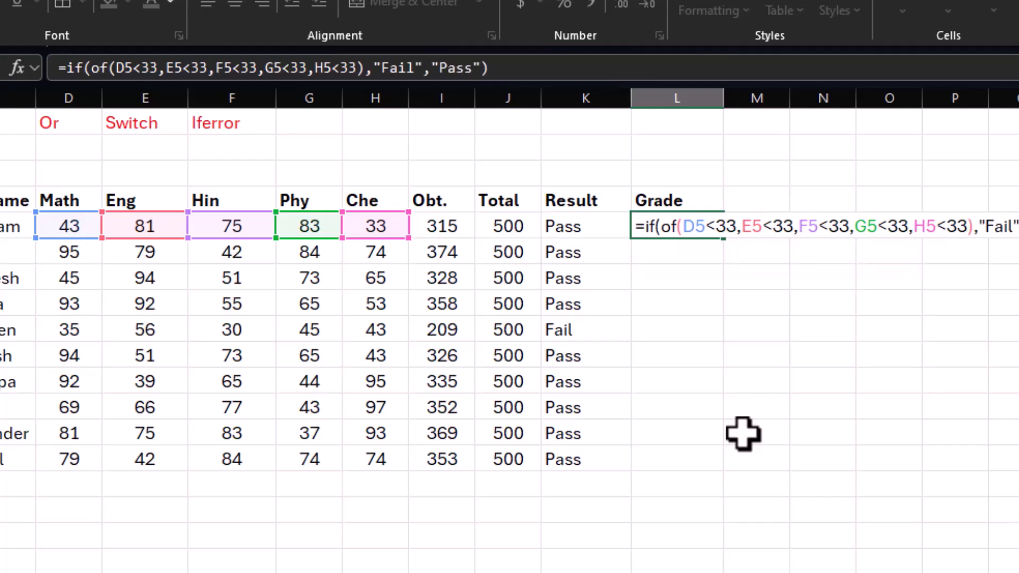
Step: Complete the L5 formula with "Fail" as the value if true and "Pass" as the value if false
key("Return")
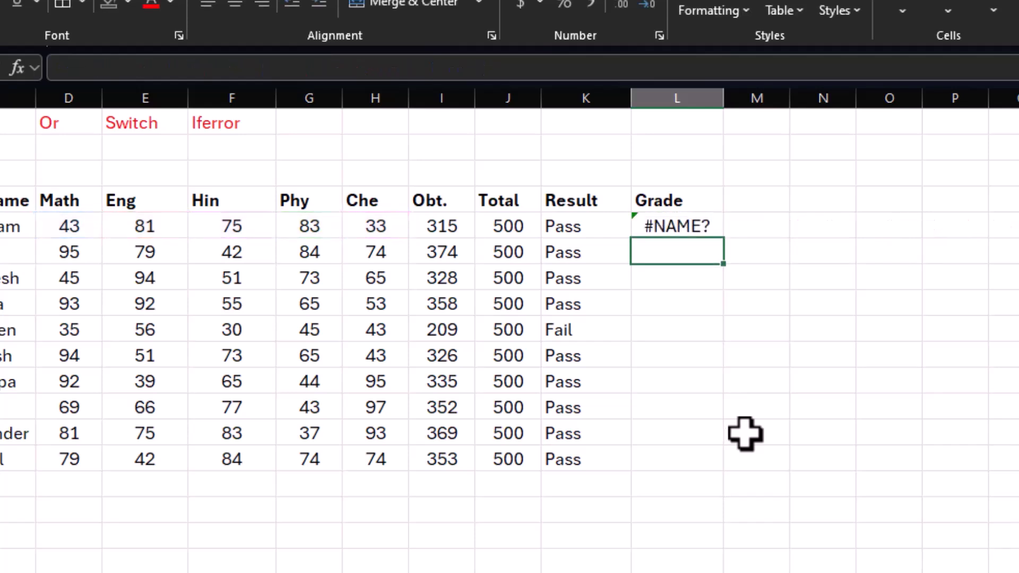
Step: Correct the misspelled inner function in the L5 formula from "of" to OR
left_click(675, 222)
double_click(676, 222)
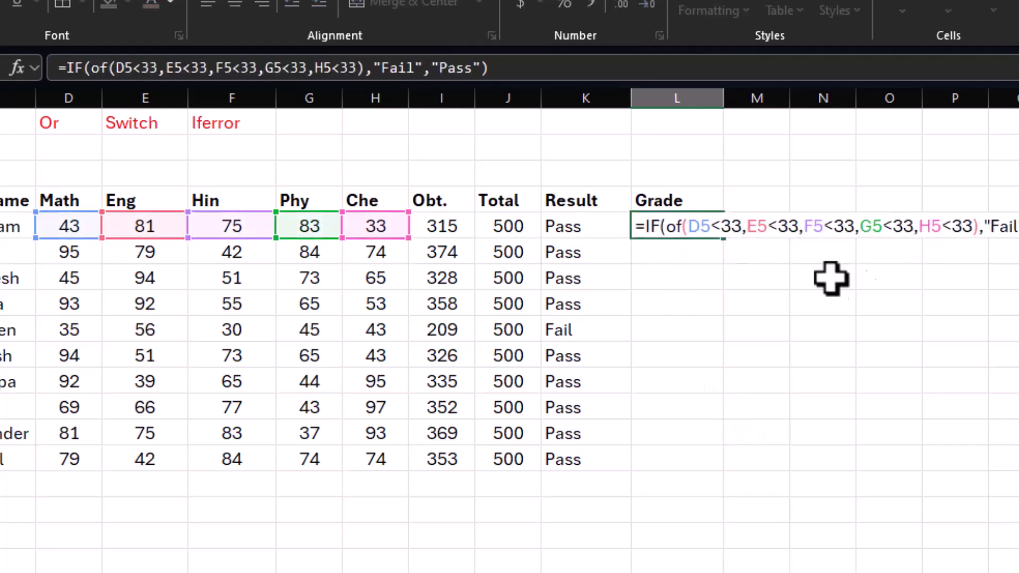
left_click(685, 227)
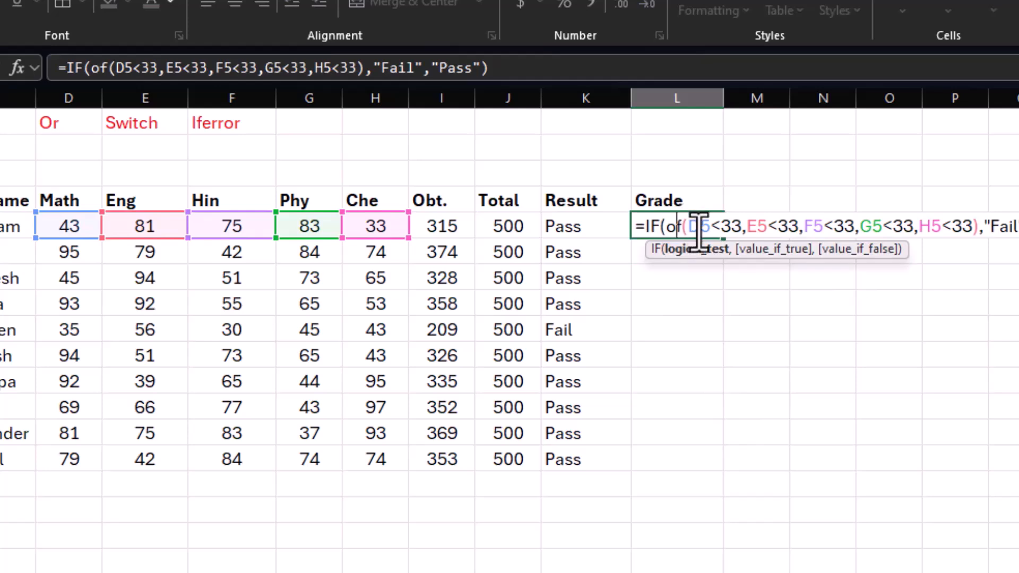
key("BackSpace")
type("r")
key("Return")
Step: Fill the IF/OR formula from L5 down to L14 and check the first two students' formulas
left_click(708, 234)
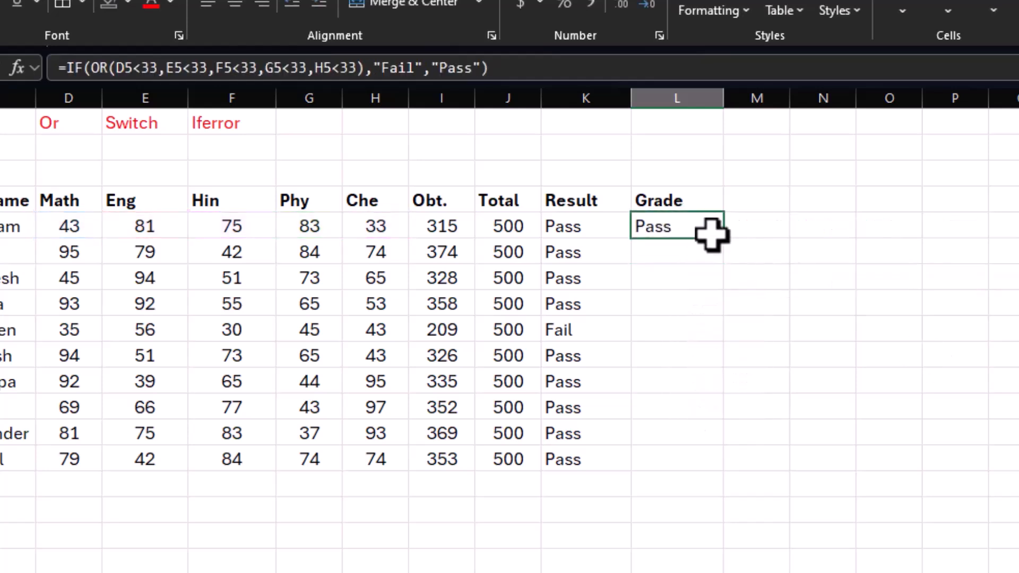
left_click_drag(723, 239, 717, 475)
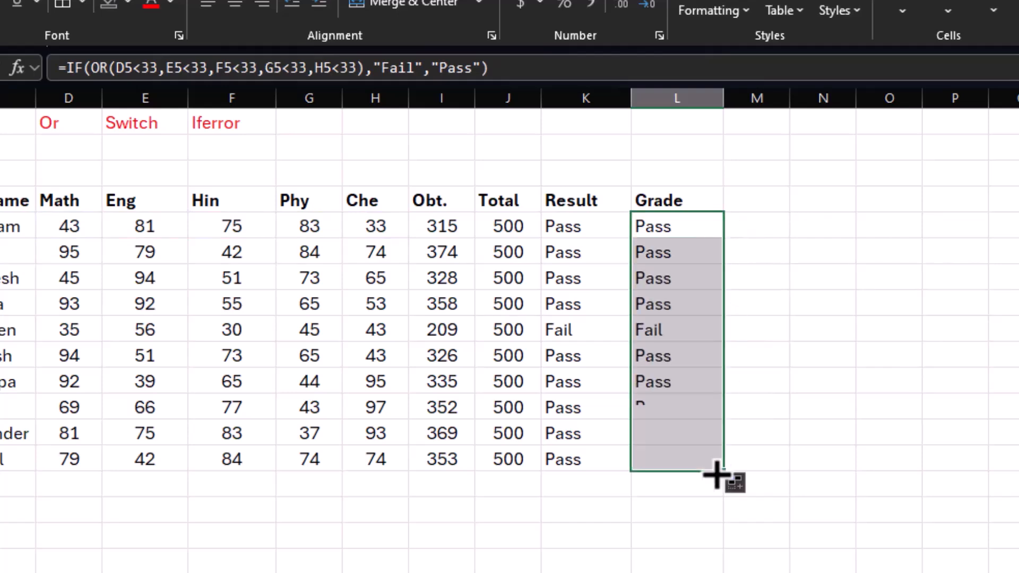
left_click(654, 263)
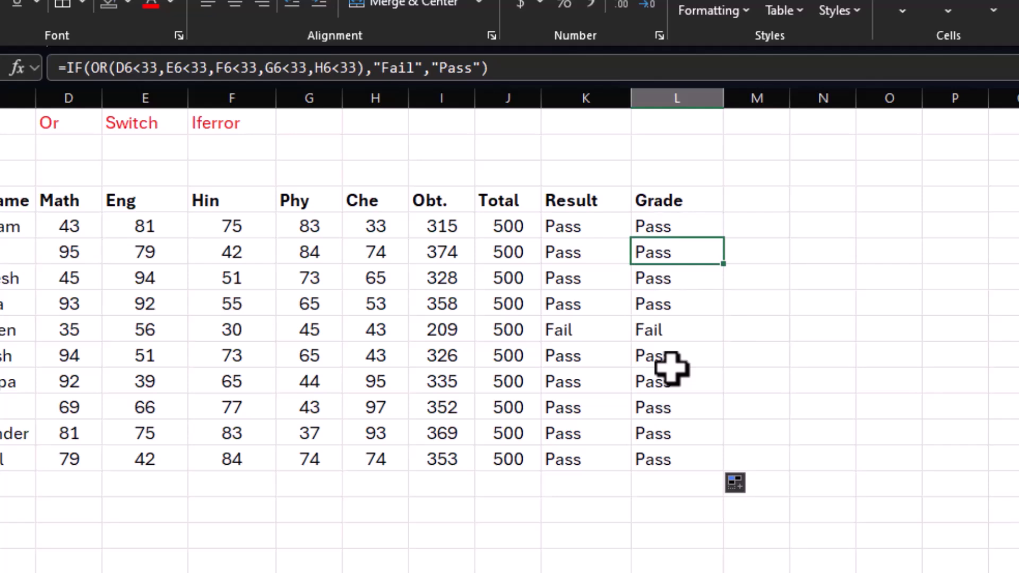
left_click(675, 227)
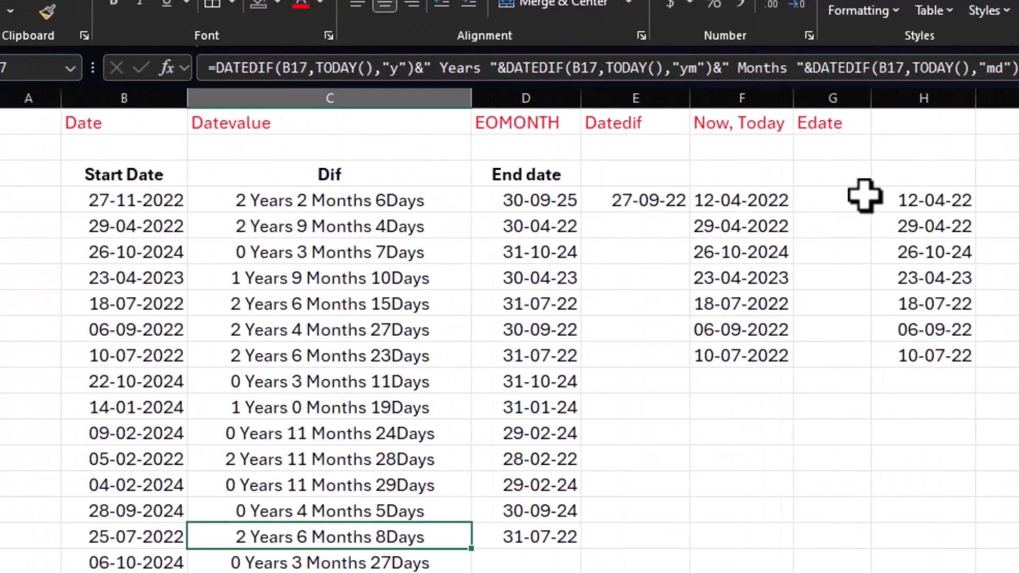
Step: Switch from the student marks to the worksheet with the date function examples
left_click(973, 126)
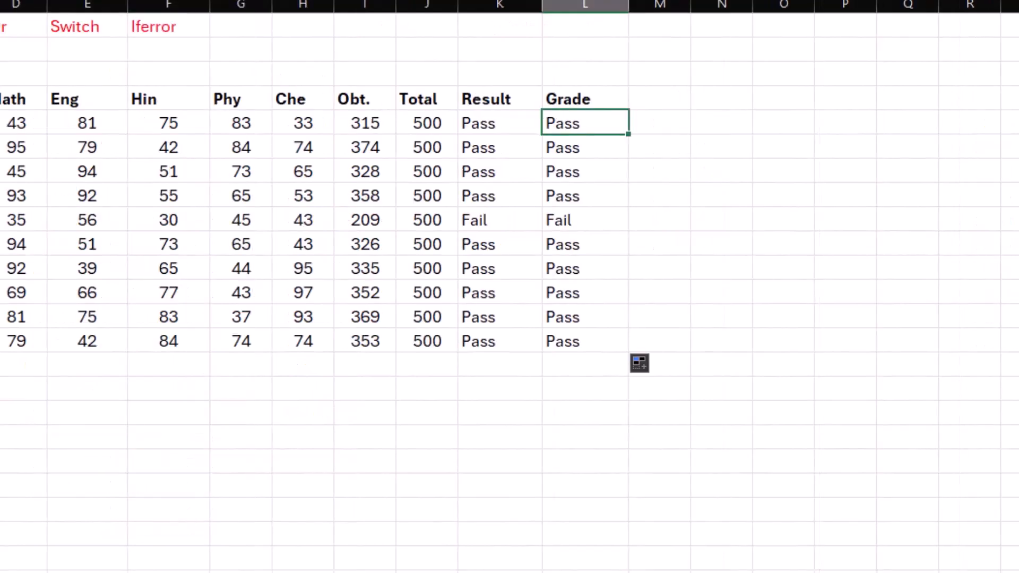
left_click(186, 29)
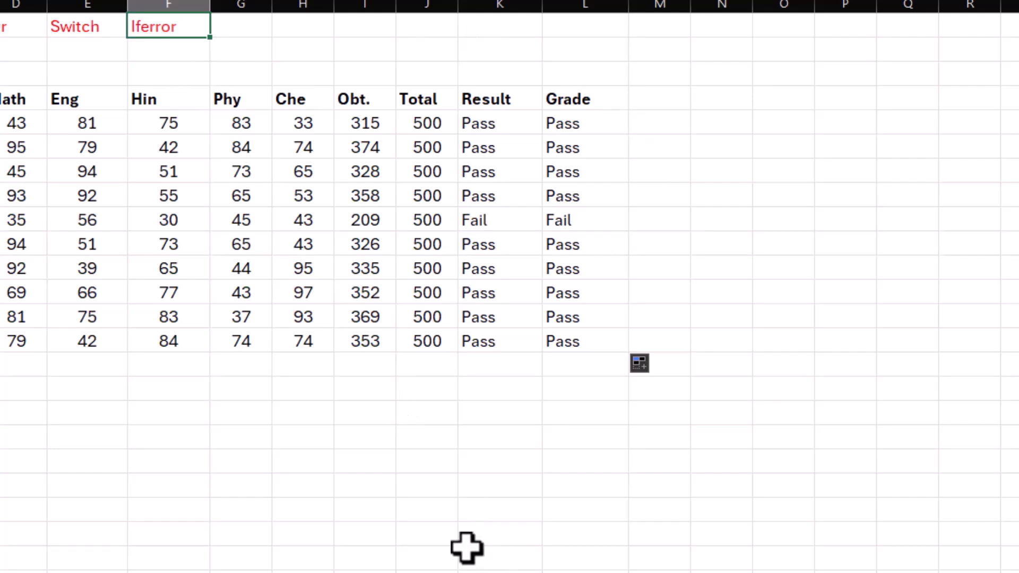
key("ctrl+Page_Down")
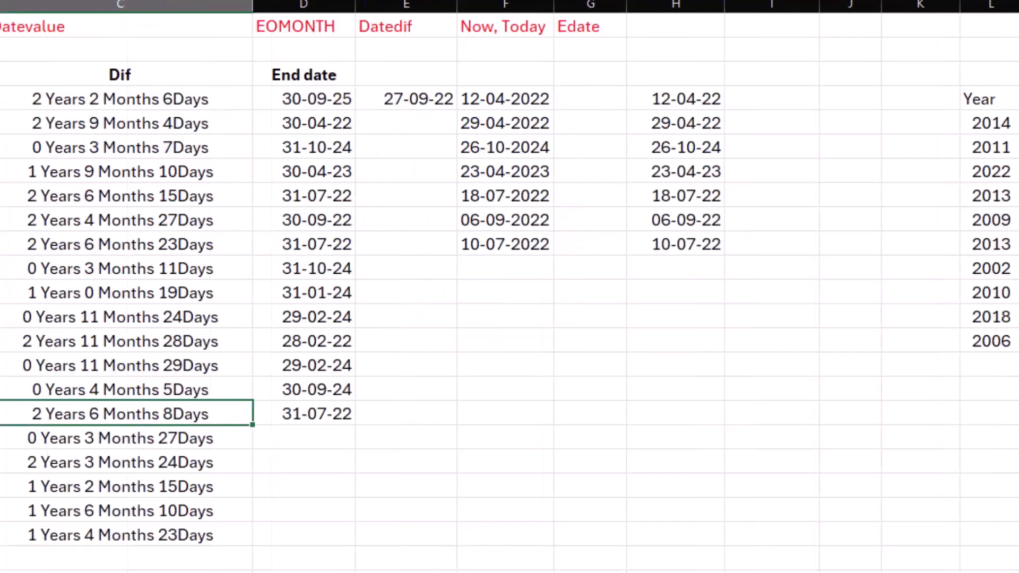
left_click(440, 451)
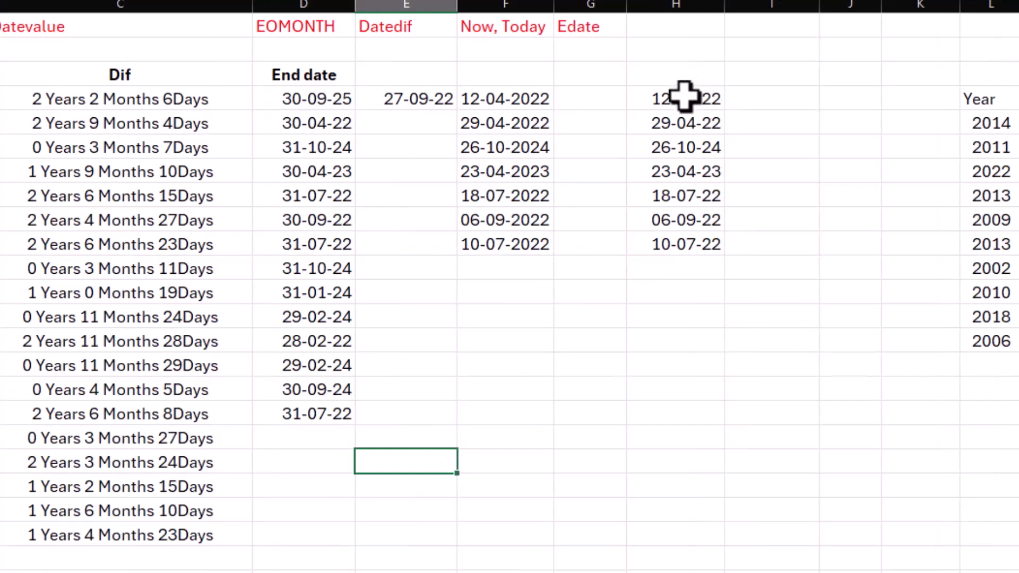
Step: Enter =DAY(H4) in I4 to extract the day from the first date in column H
left_click(765, 99)
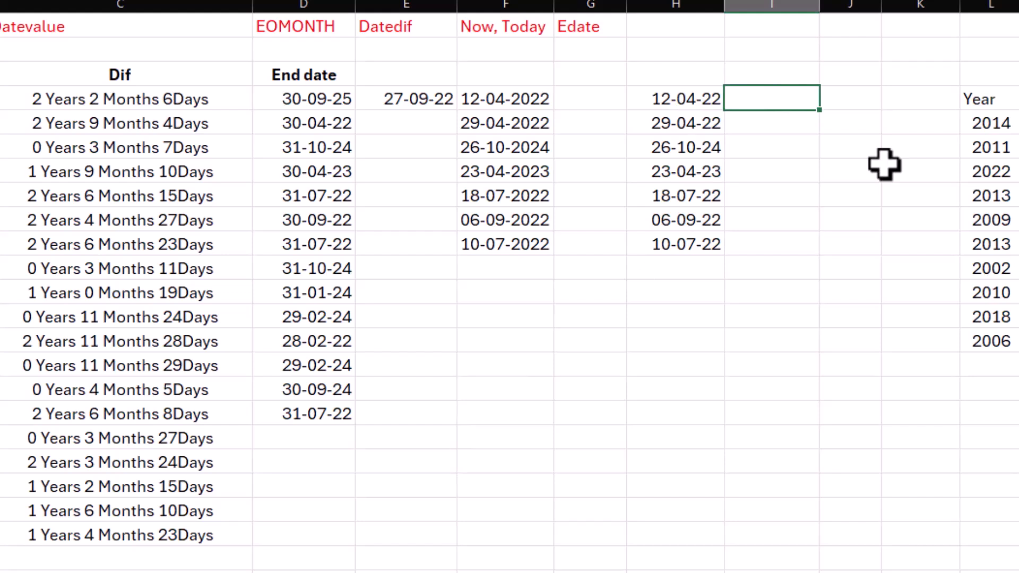
left_click(672, 97)
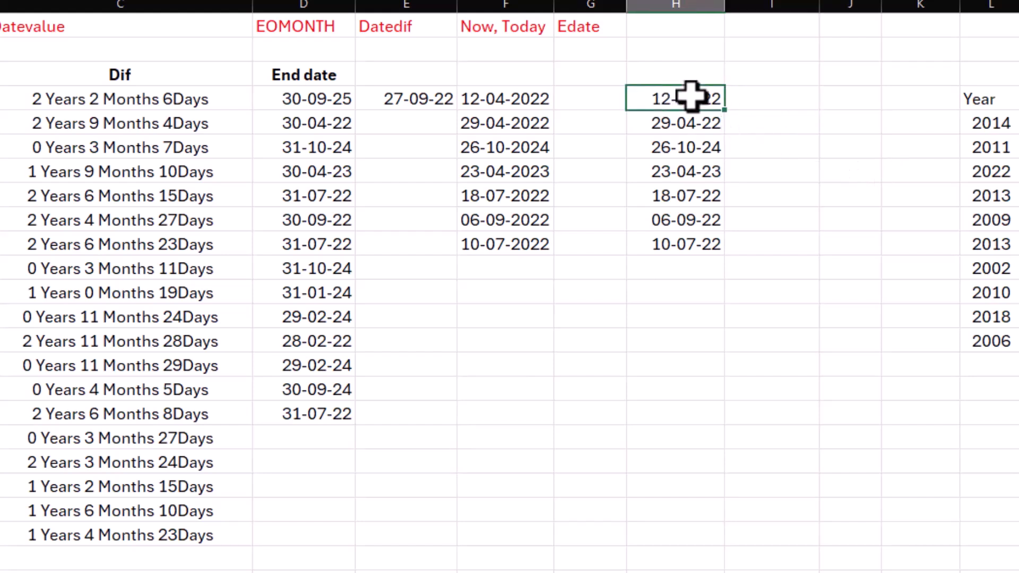
left_click(765, 98)
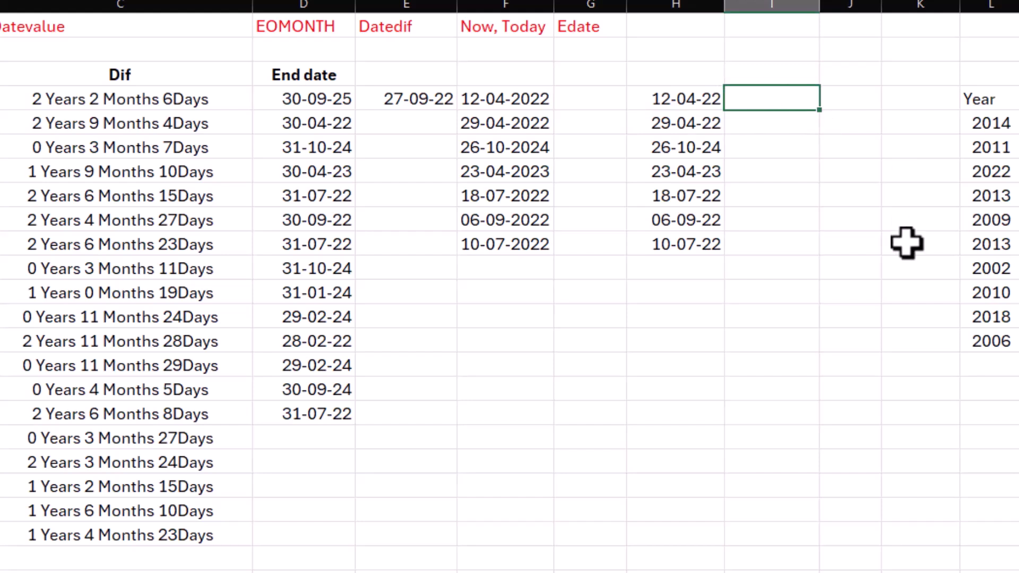
type("=day(")
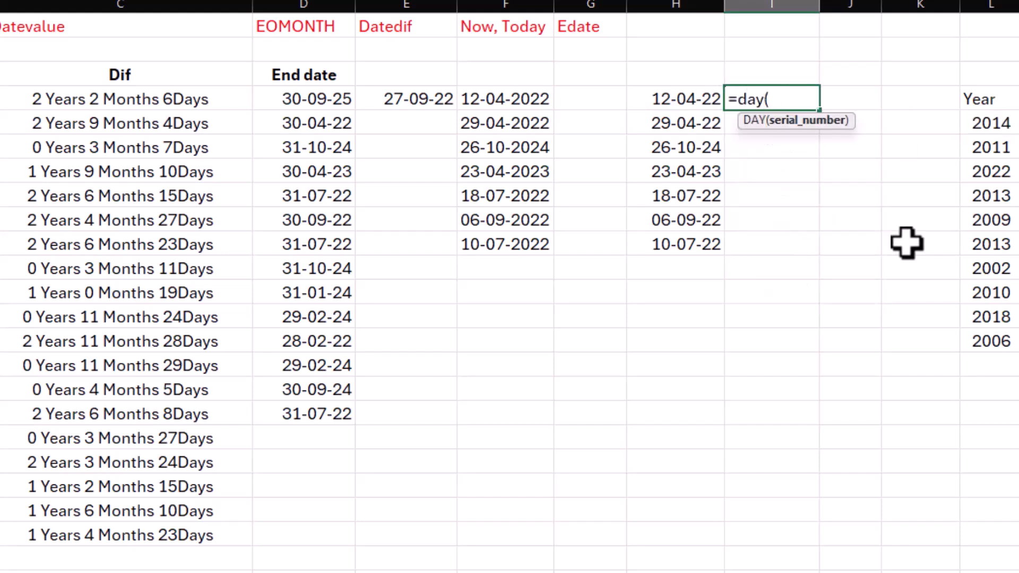
left_click(684, 98)
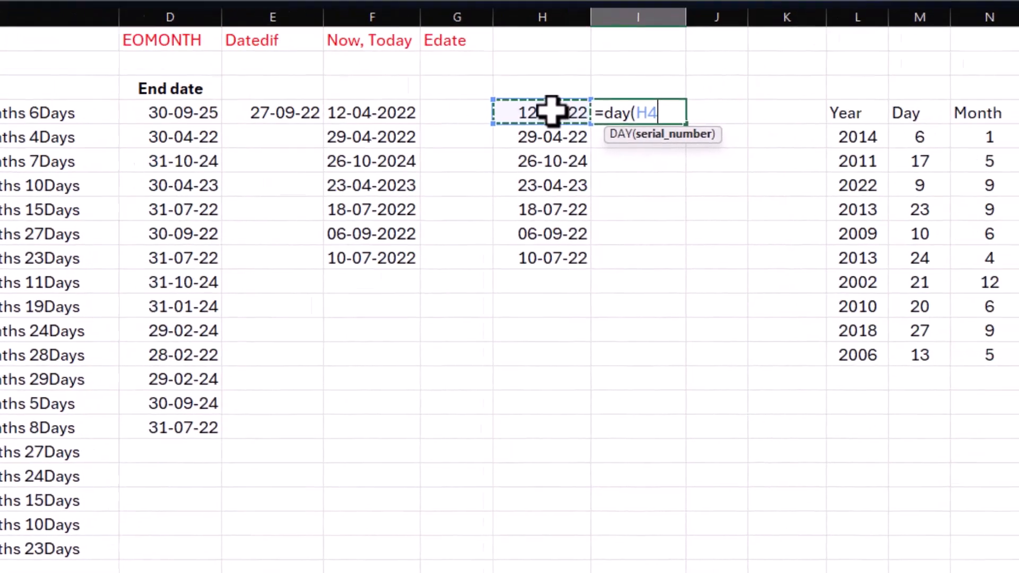
key("Return")
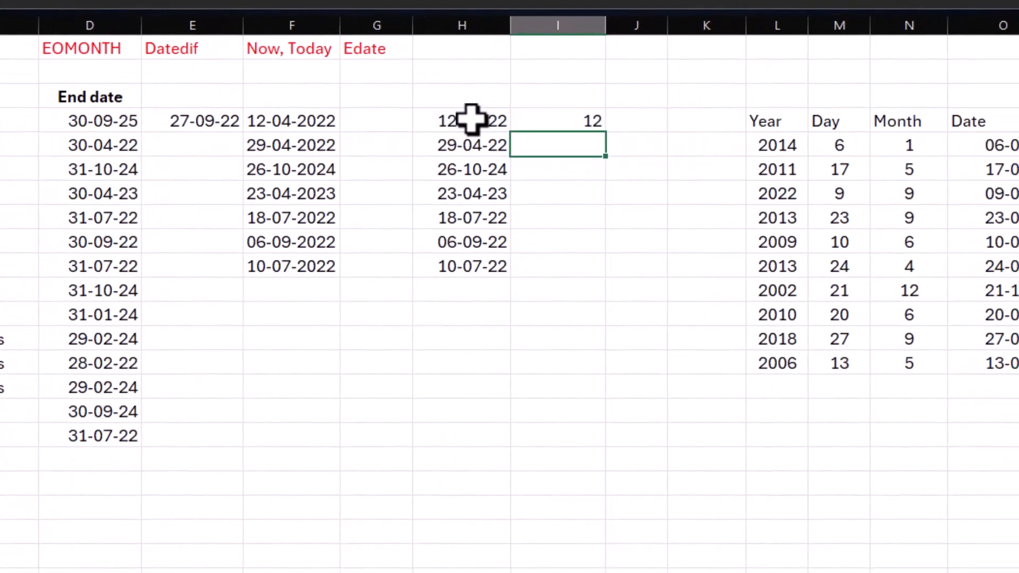
Step: Review the DAY formula in I4 without changing it
key("Up")
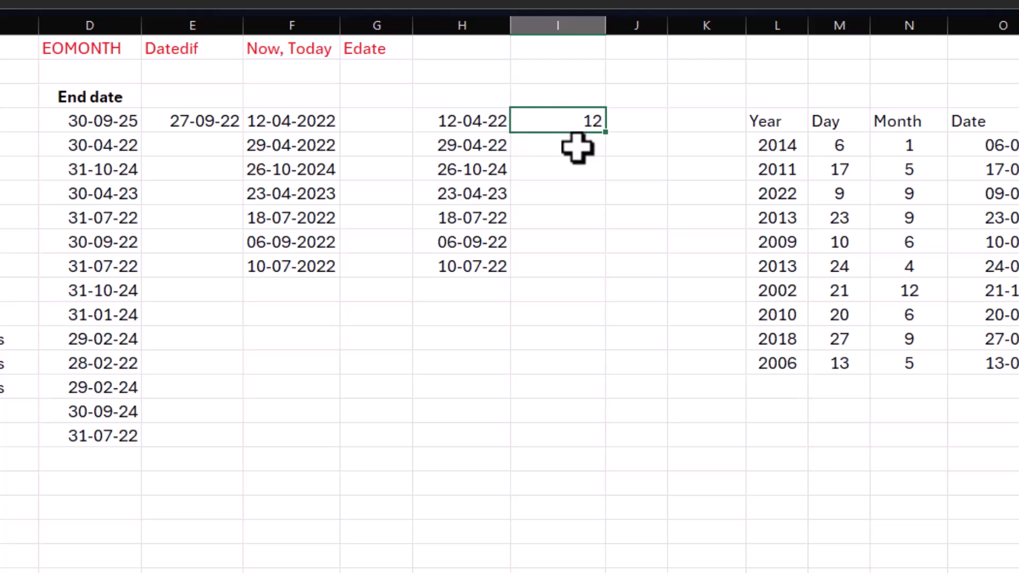
key("F2")
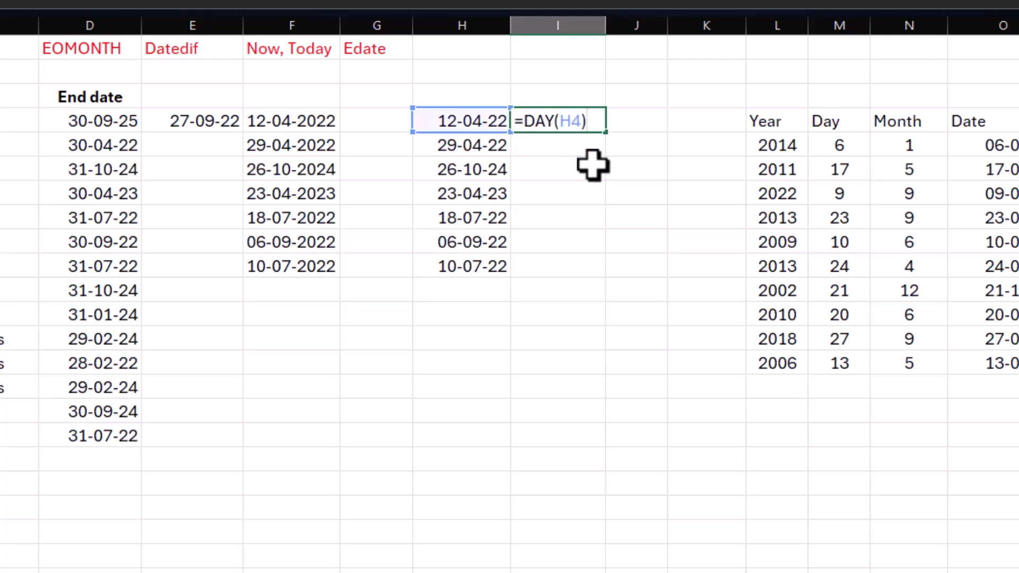
key("Escape")
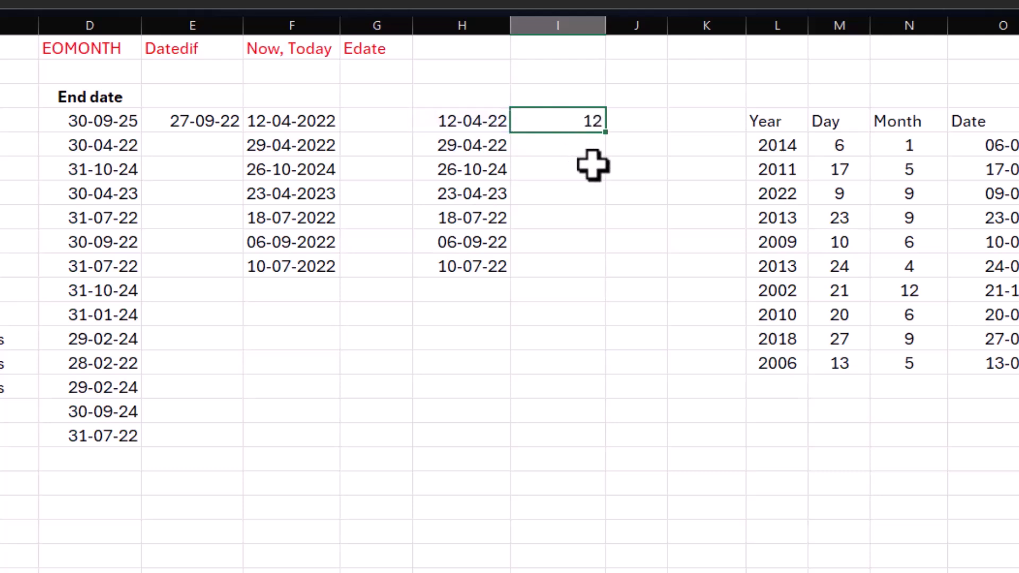
Step: Replace the formula in I4 with =TEXT(H4,"dd") to return the day of the date as text
type("=text(")
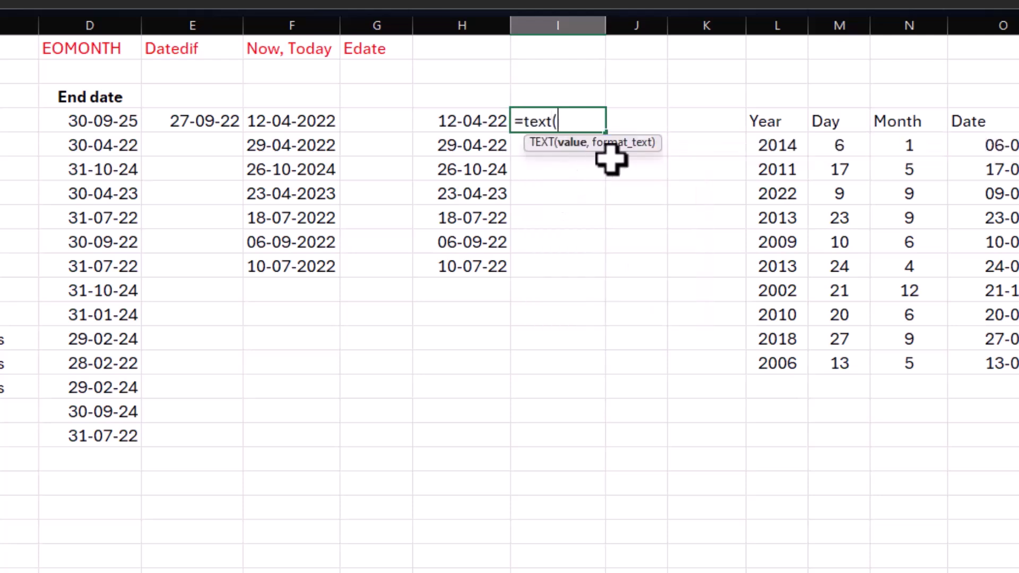
left_click(465, 118)
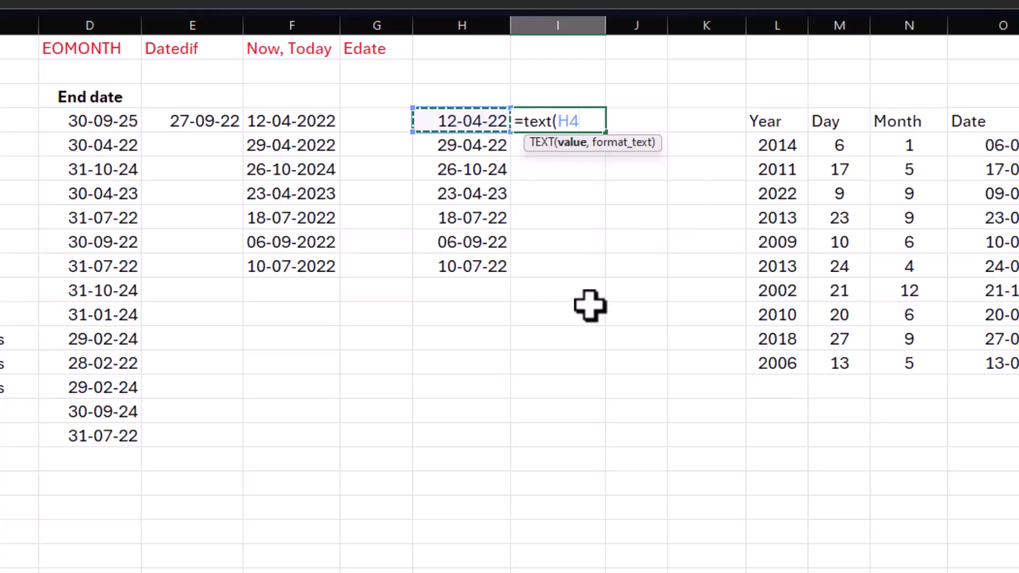
type(",\"dd")
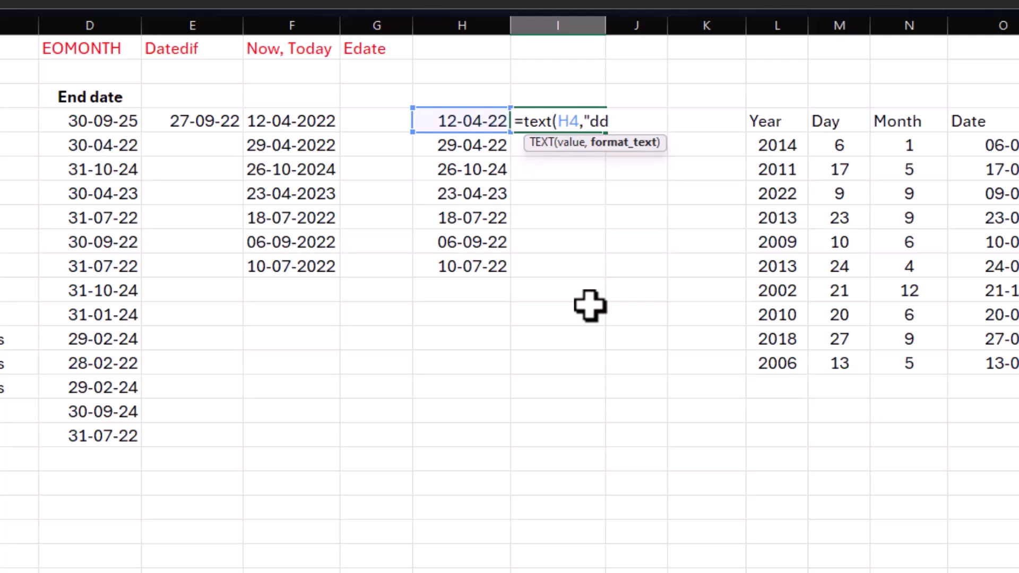
type("\")")
key("Return")
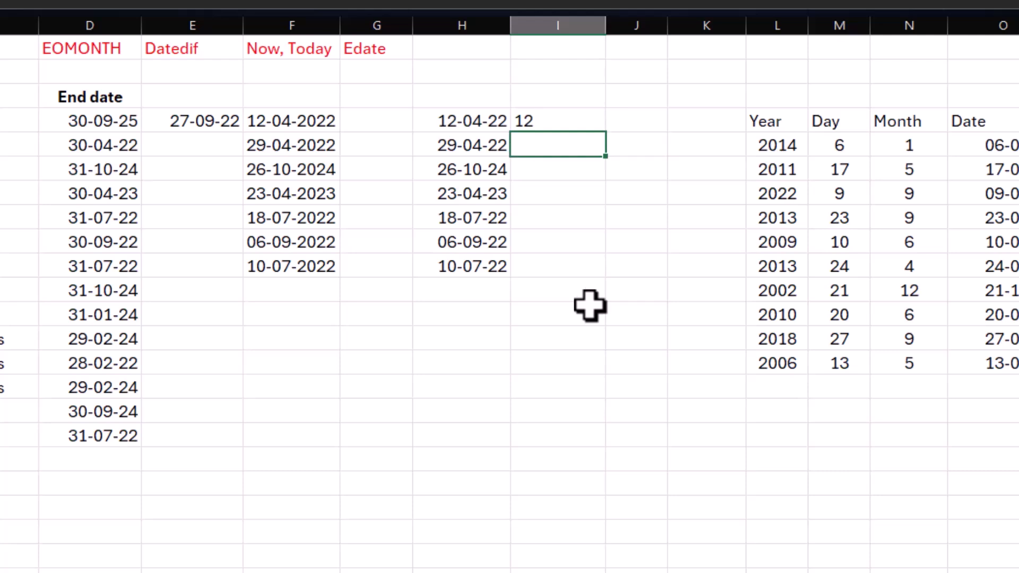
Step: Change the format in I4's formula to =TEXT(H4,"ddd") to return the abbreviated weekday name
left_click(556, 127)
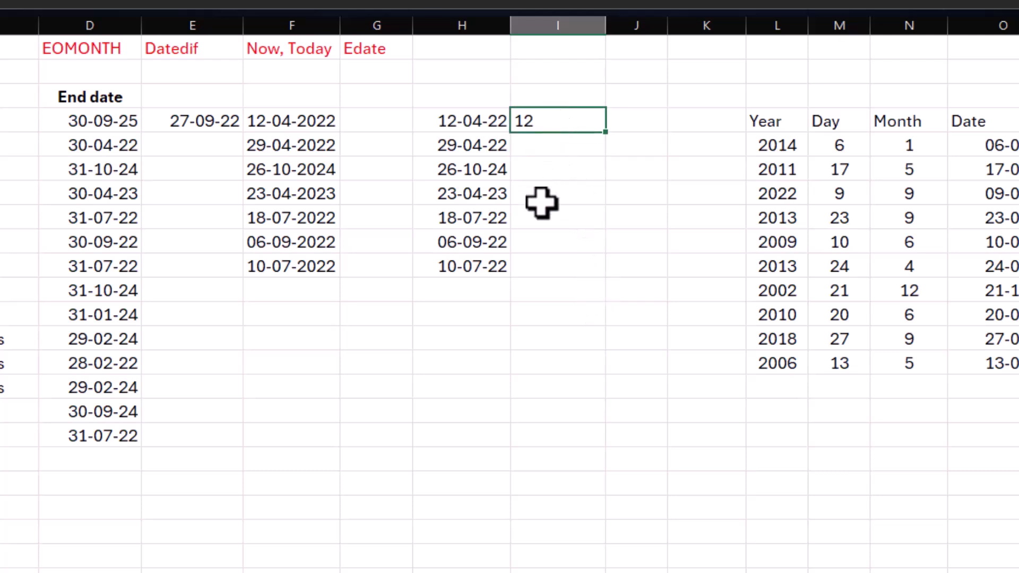
key("F2")
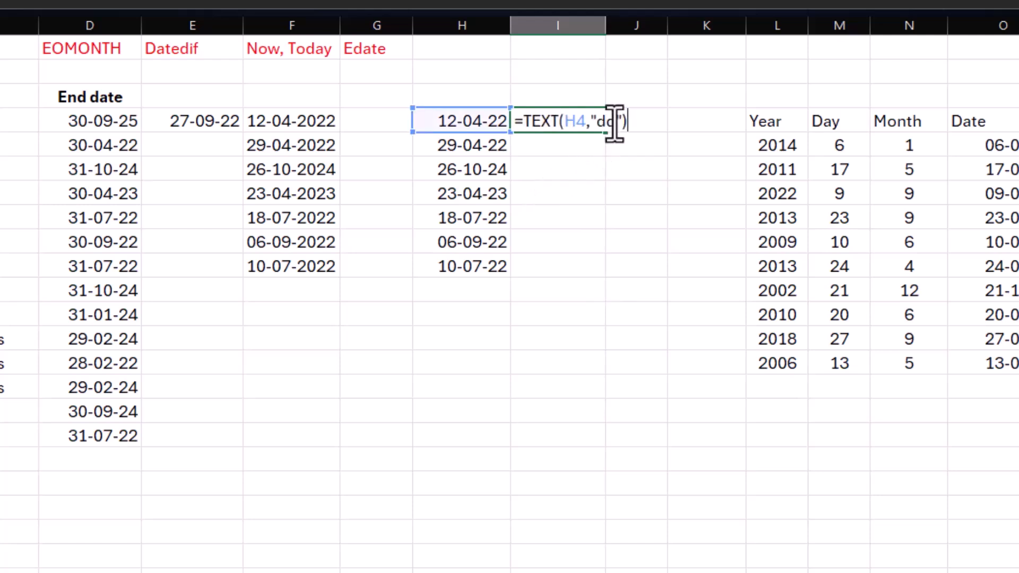
left_click(616, 121)
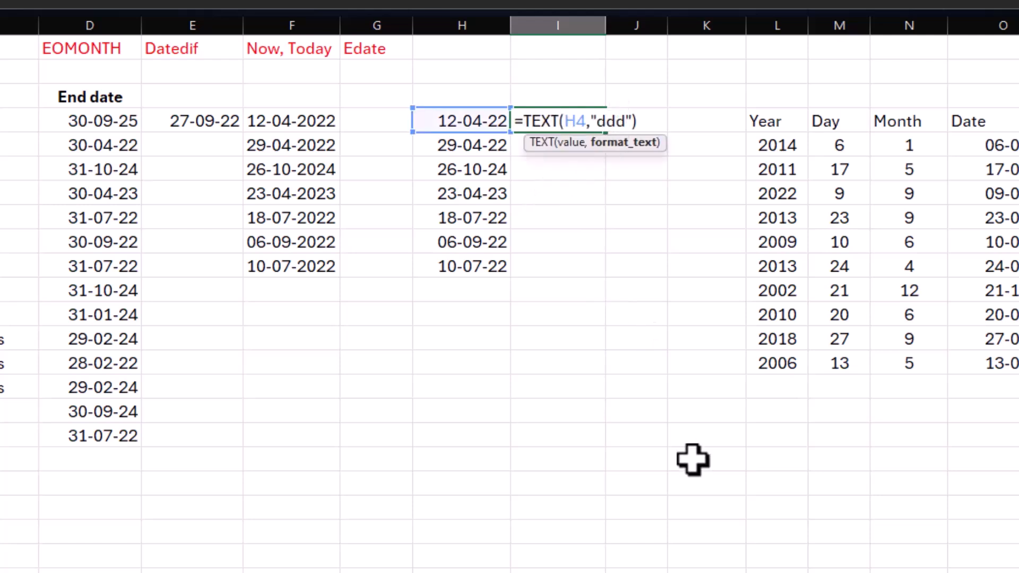
type("d")
key("Return")
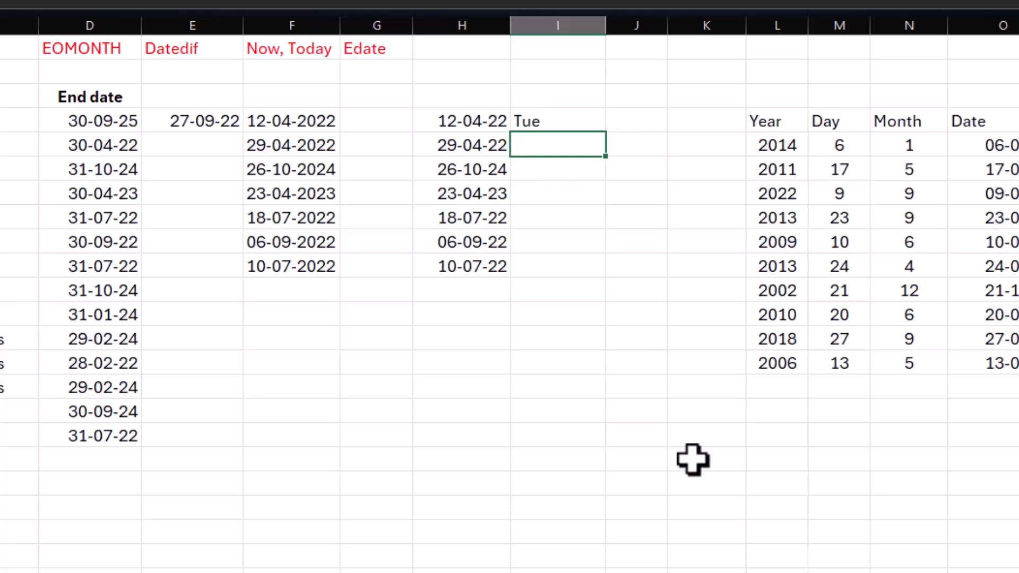
Step: Change the I4 formula to =TEXT(H4,"dddd") for full weekday names and fill it down to I10
left_click(566, 120)
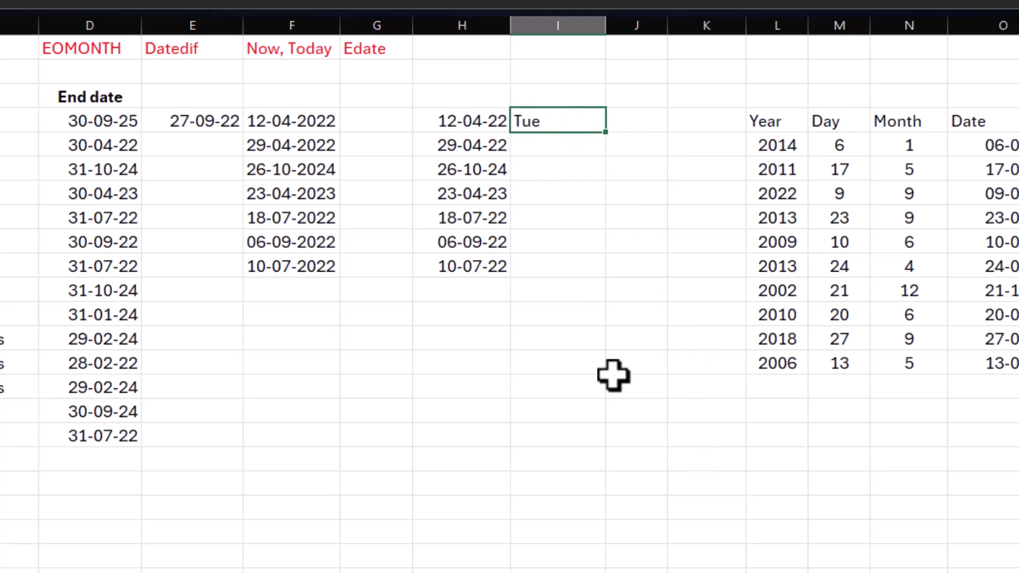
key("F2")
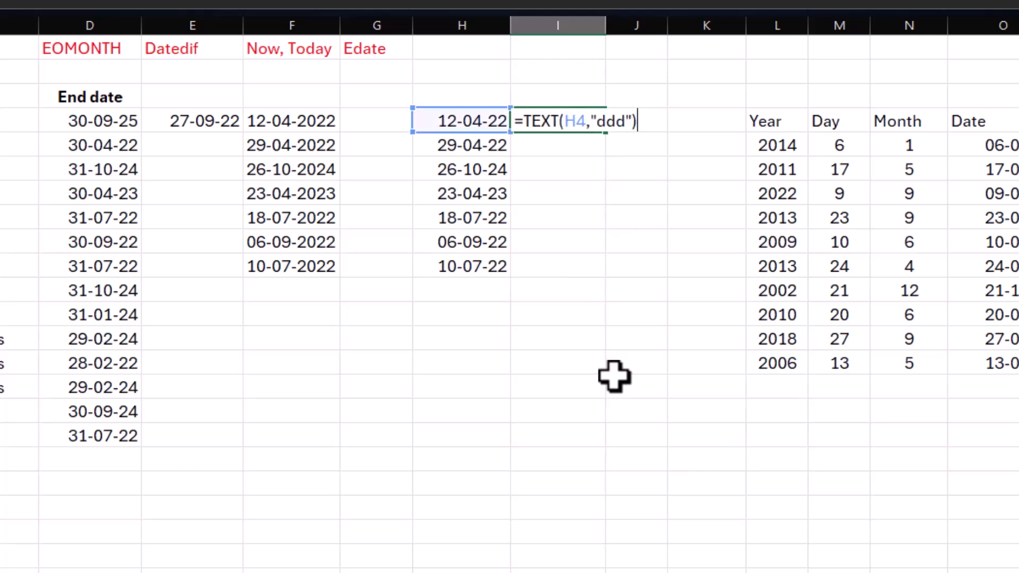
left_click(628, 121)
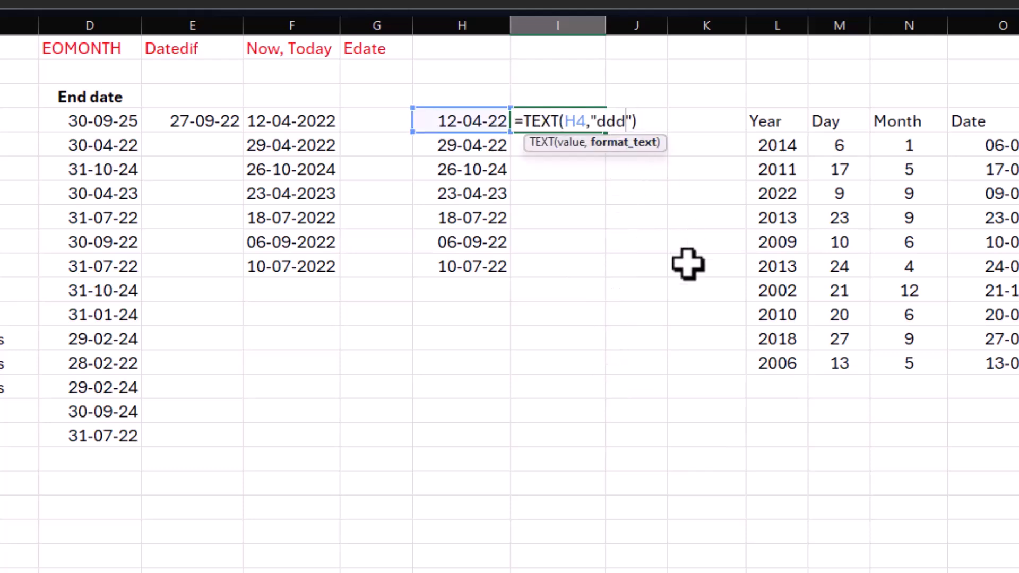
type("d")
key("Return")
left_click(590, 122)
left_click_drag(608, 135, 606, 277)
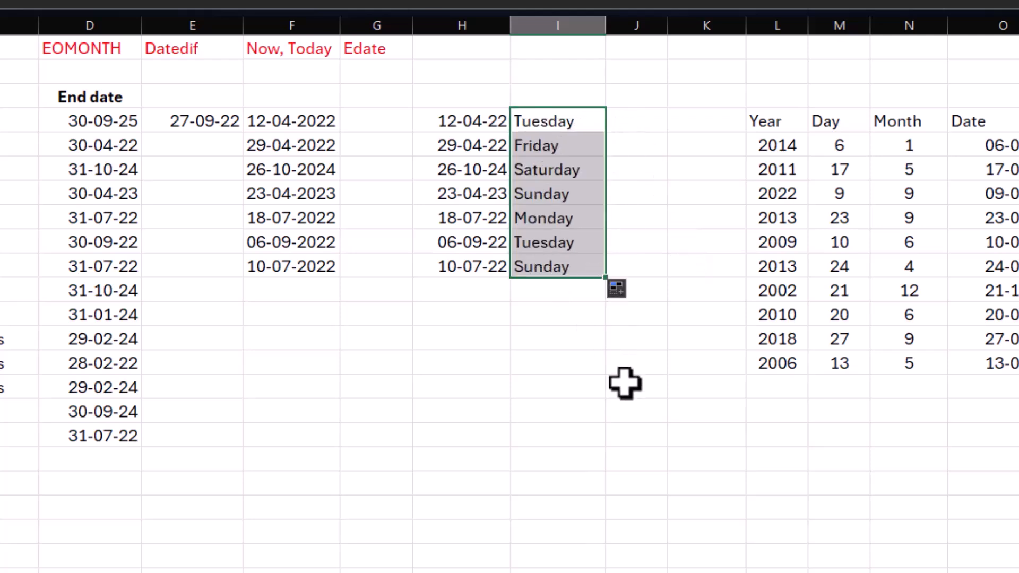
left_click(557, 121)
Step: Enter =TEXT(H4,"mmm") in J4 to return the abbreviated month name and fill it down to J10
left_click(644, 112)
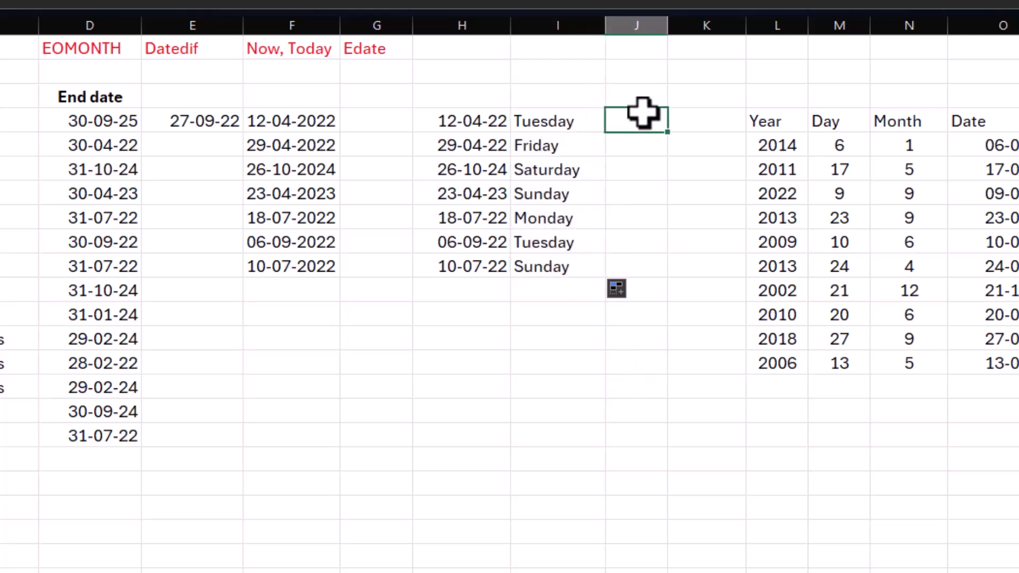
type("=text(")
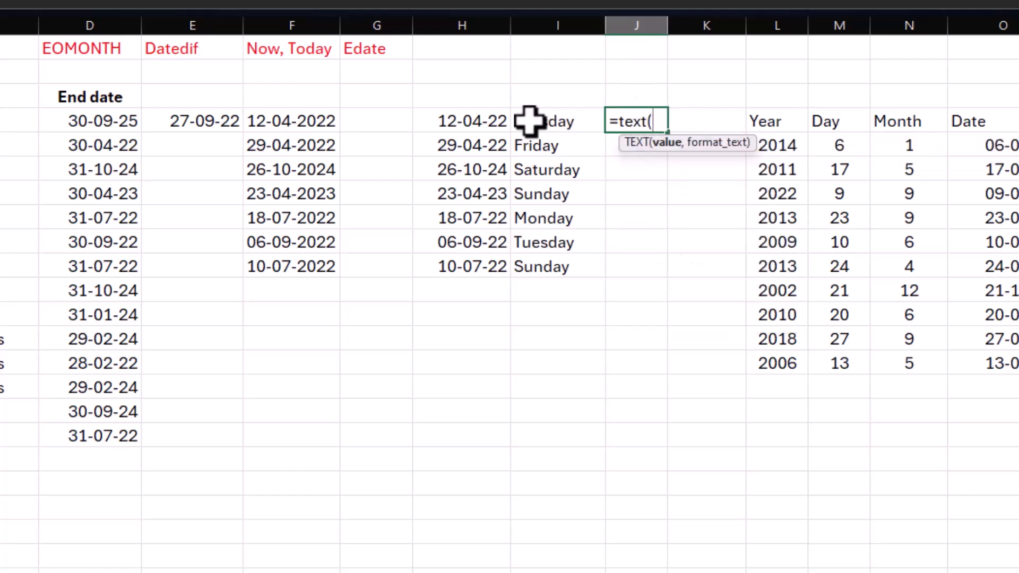
left_click(478, 121)
type(",\"mmm")
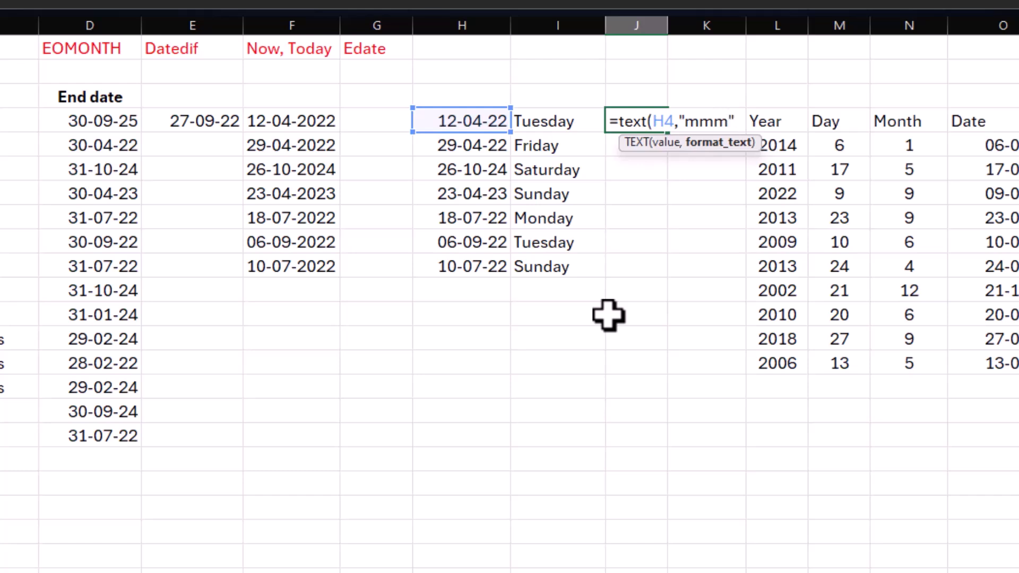
type(")")
key("Return")
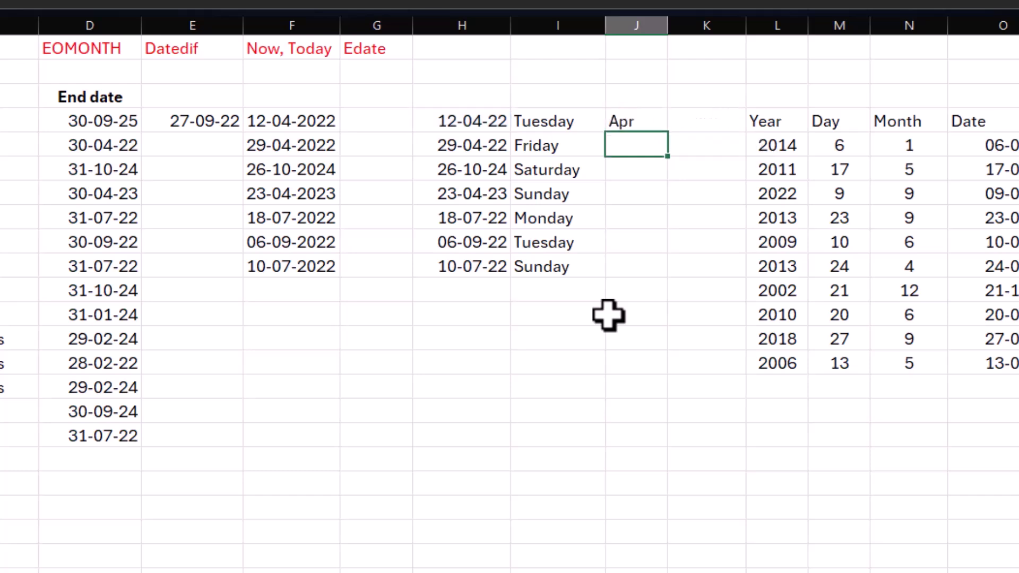
left_click(651, 125)
left_click_drag(667, 133, 660, 273)
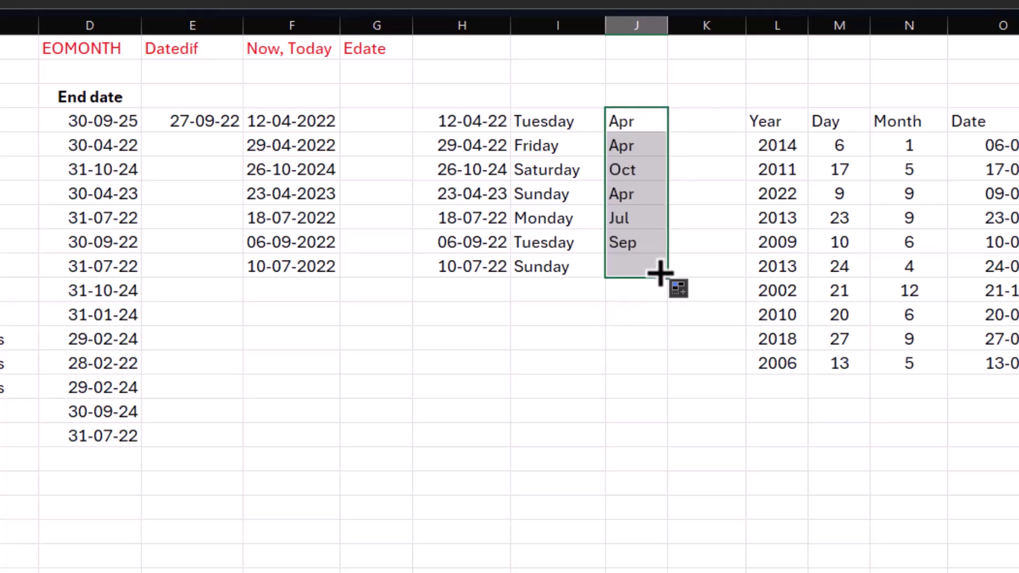
Step: Change the J4 formula to =TEXT(H4,"mmmm") for full month names and fill it down to J10
left_click_drag(630, 113, 632, 120)
double_click(632, 120)
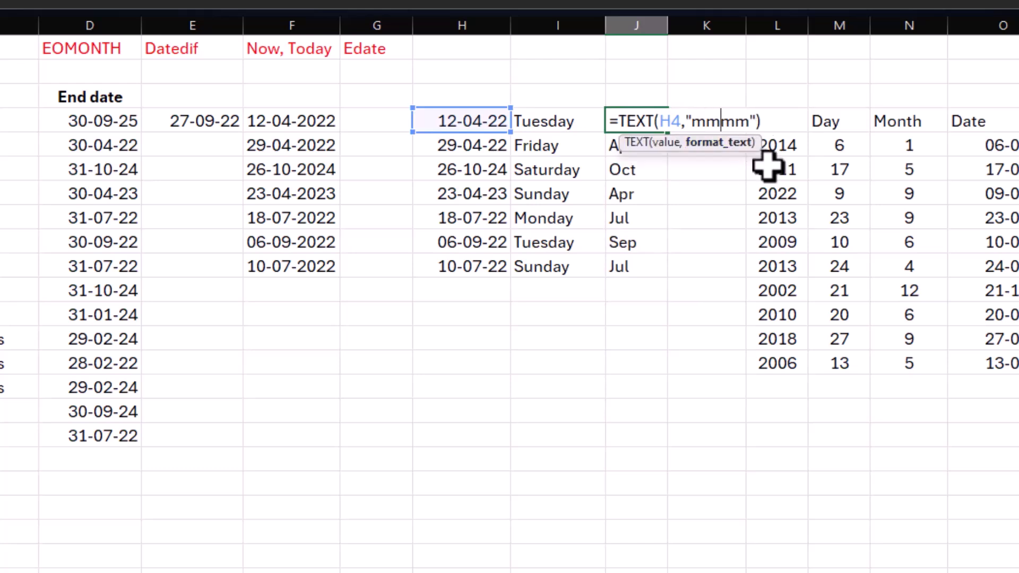
key("Return")
left_click(646, 120)
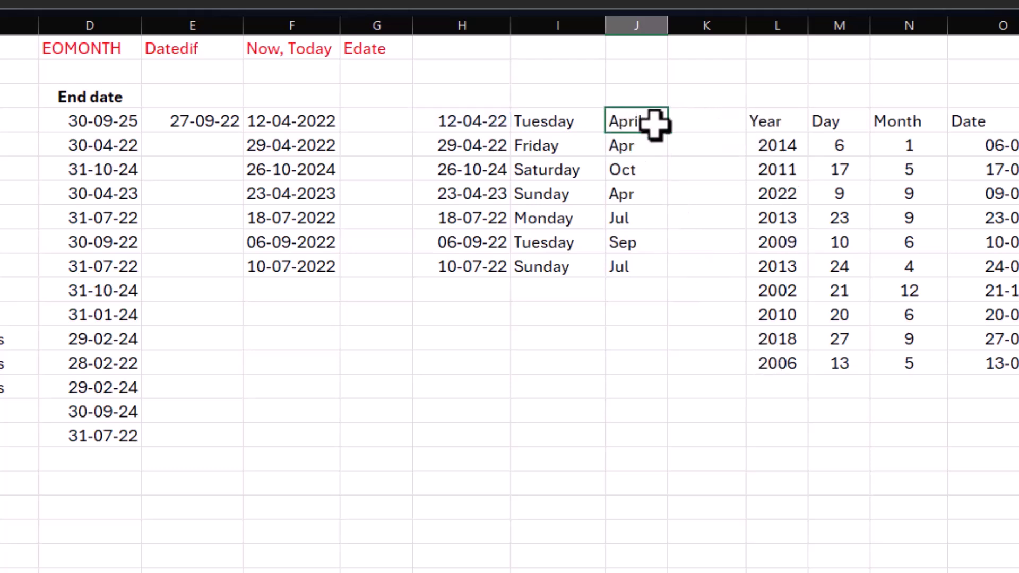
double_click(668, 132)
left_click_drag(562, 128, 628, 270)
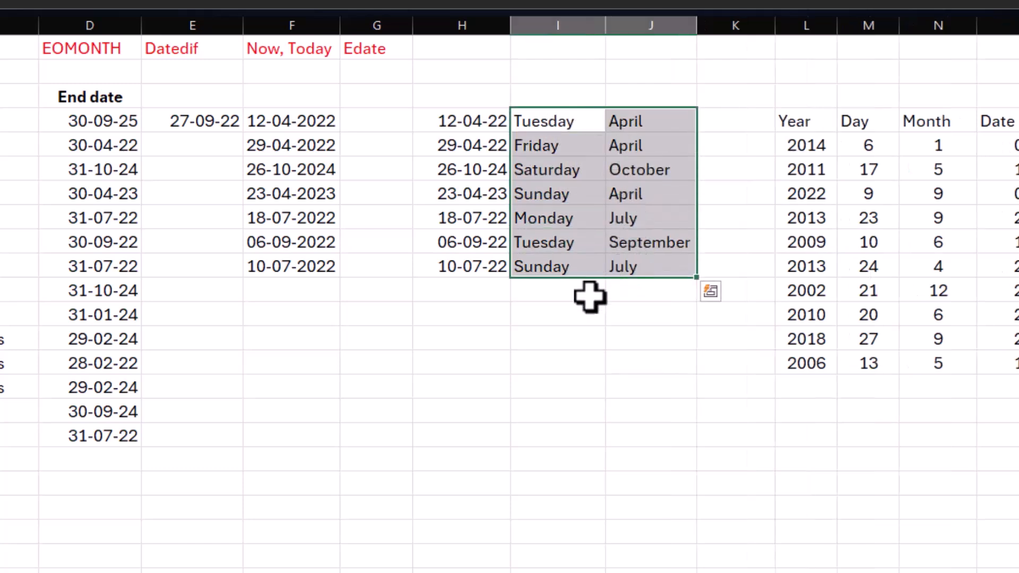
left_click(580, 294)
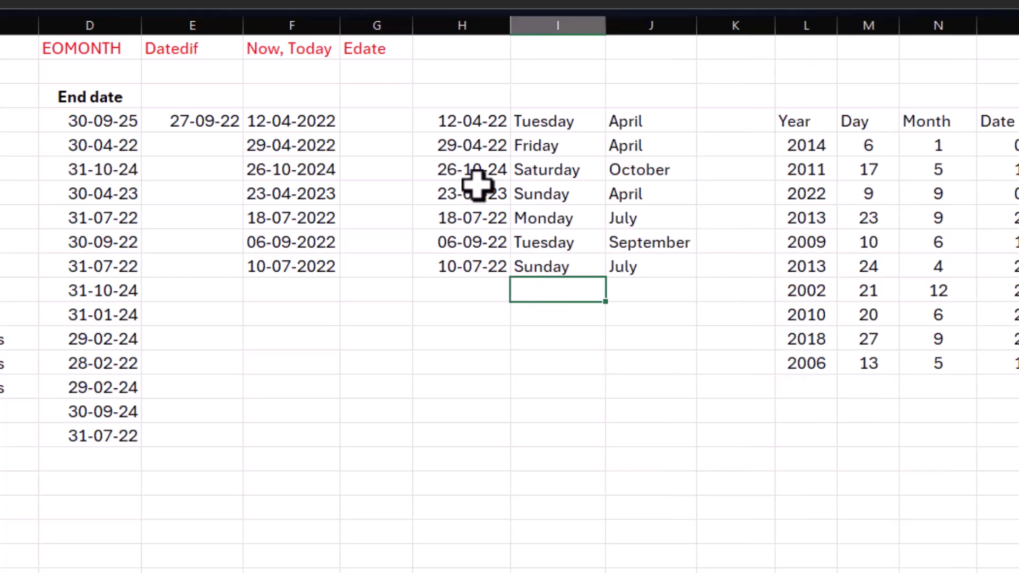
left_click(459, 47)
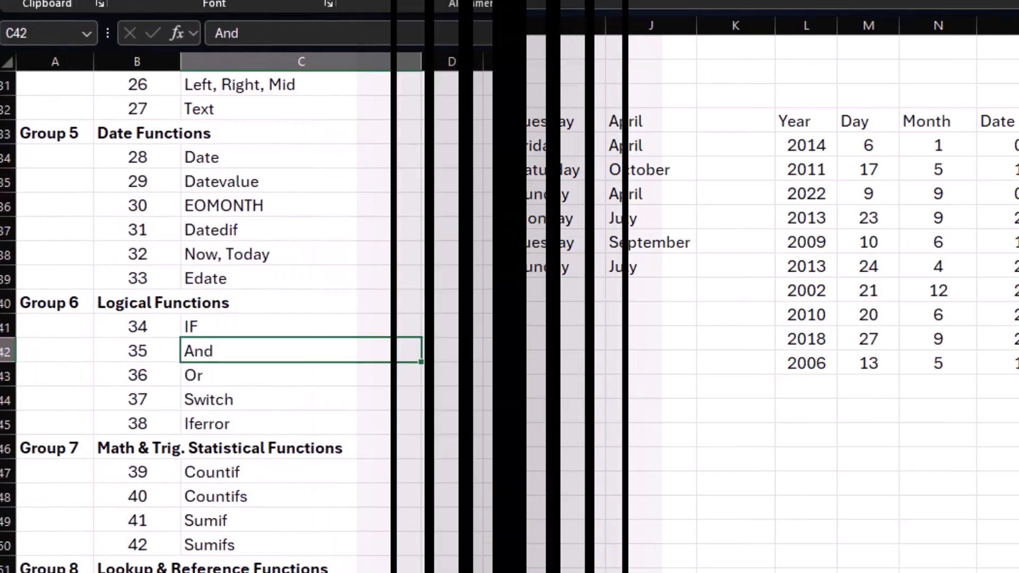
Step: Look through the Group 7 Math & Trig. Statistical Functions entries in the function list, from Countif to Sumifs
scroll(119, 408, "down", 1)
left_click_drag(45, 375, 304, 471)
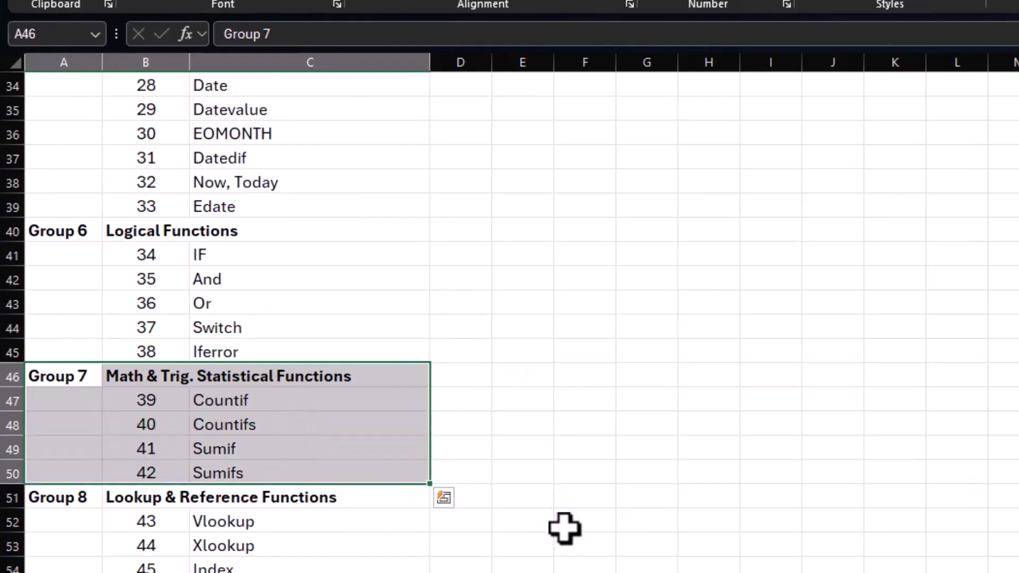
left_click_drag(279, 406, 280, 471)
left_click(305, 430)
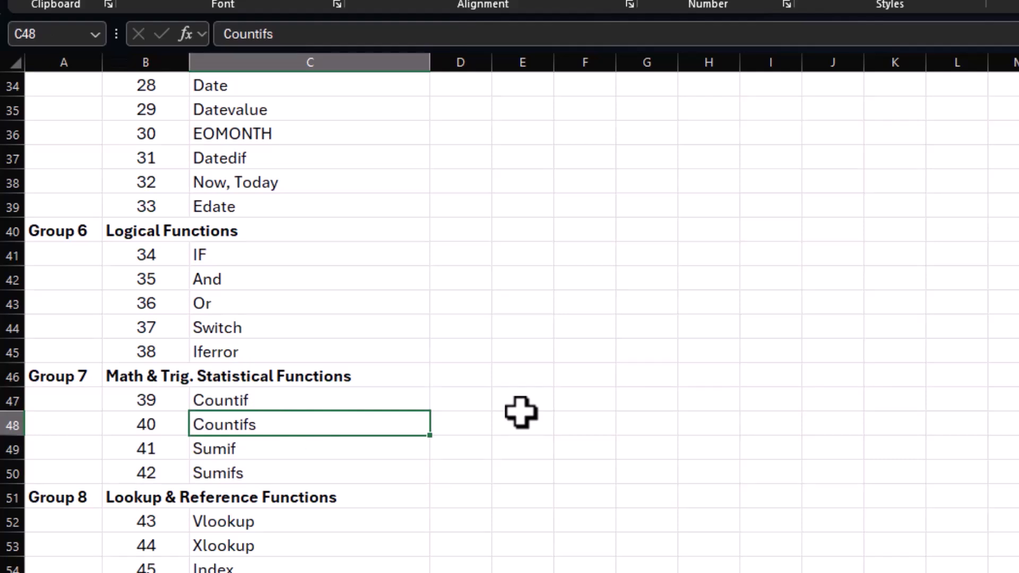
left_click(317, 402)
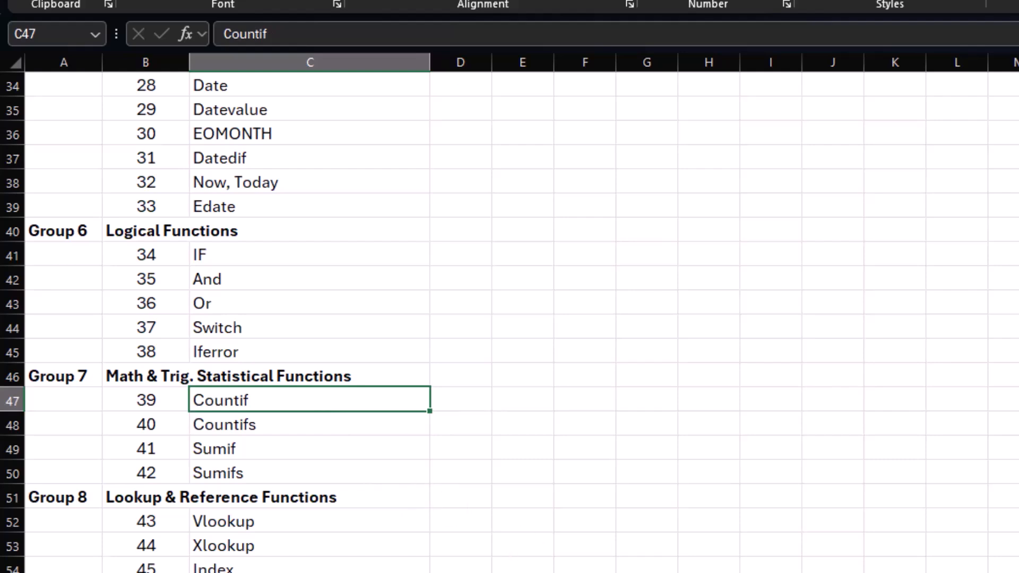
Step: Switch to the worksheet with the Countif, Countifs, Sumif and Sumifs examples
key("ctrl+Page_Down")
left_click(881, 491)
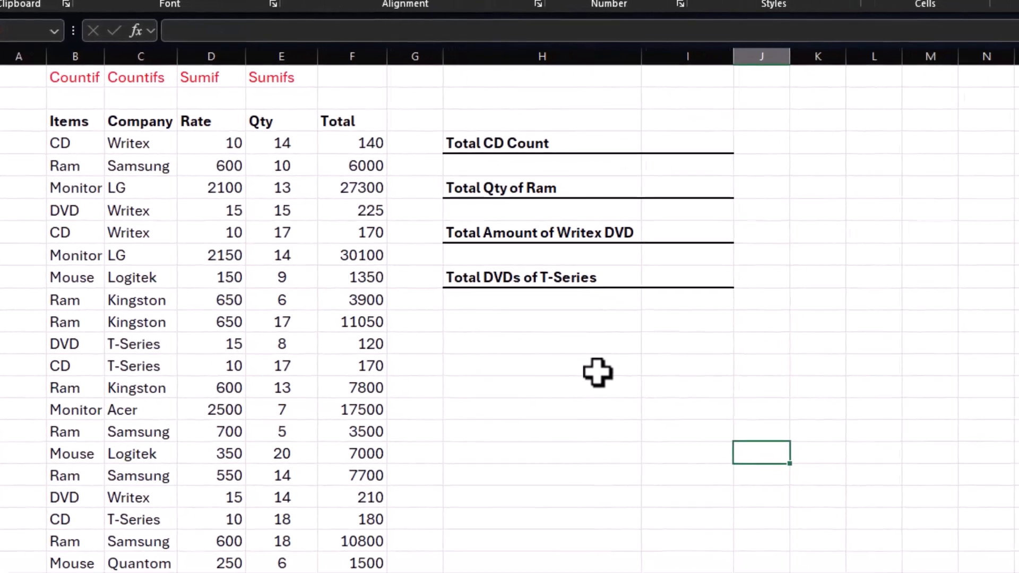
left_click_drag(74, 77, 280, 87)
left_click(815, 143)
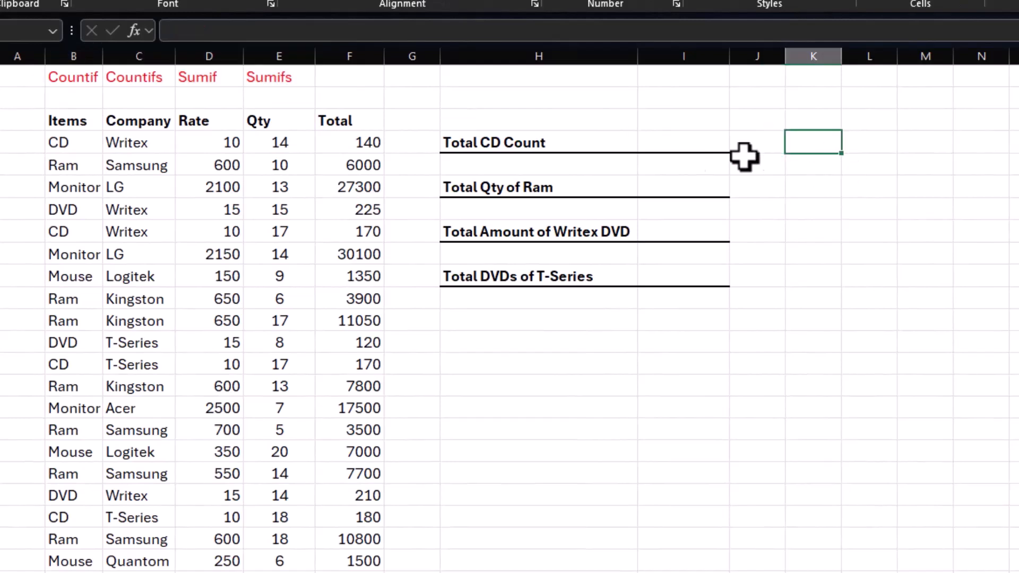
Step: Examine the item sales table and locate each CD entry in the Items column
left_click(657, 147)
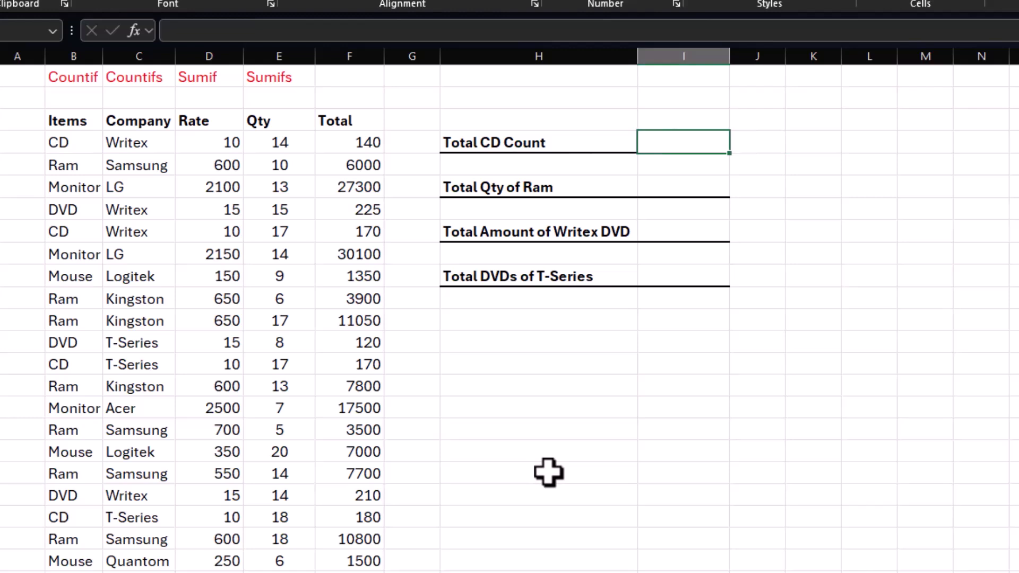
left_click_drag(278, 146, 245, 422)
left_click(230, 414)
left_click_drag(66, 152, 352, 554)
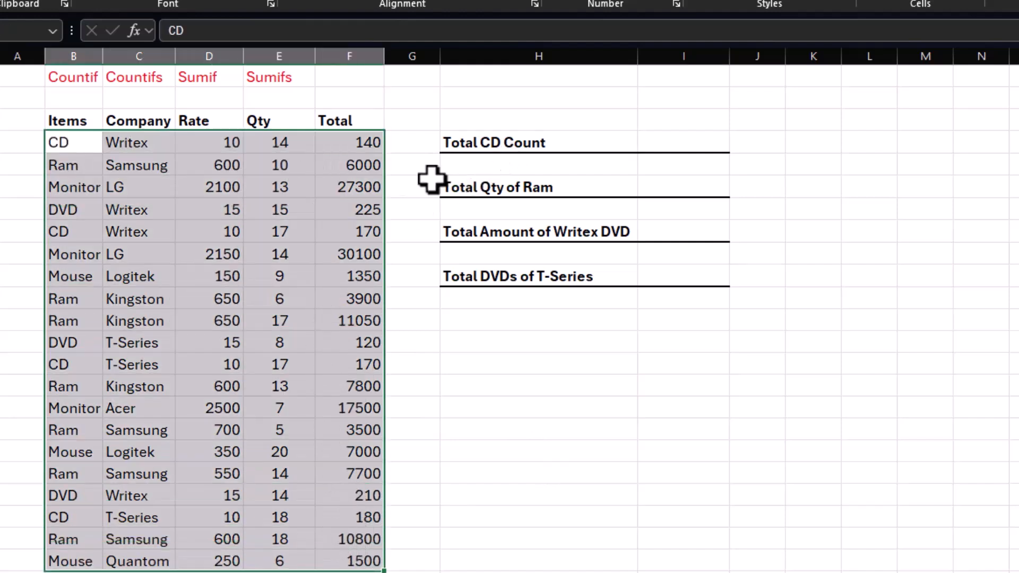
left_click(75, 144)
left_click_drag(74, 145, 75, 561)
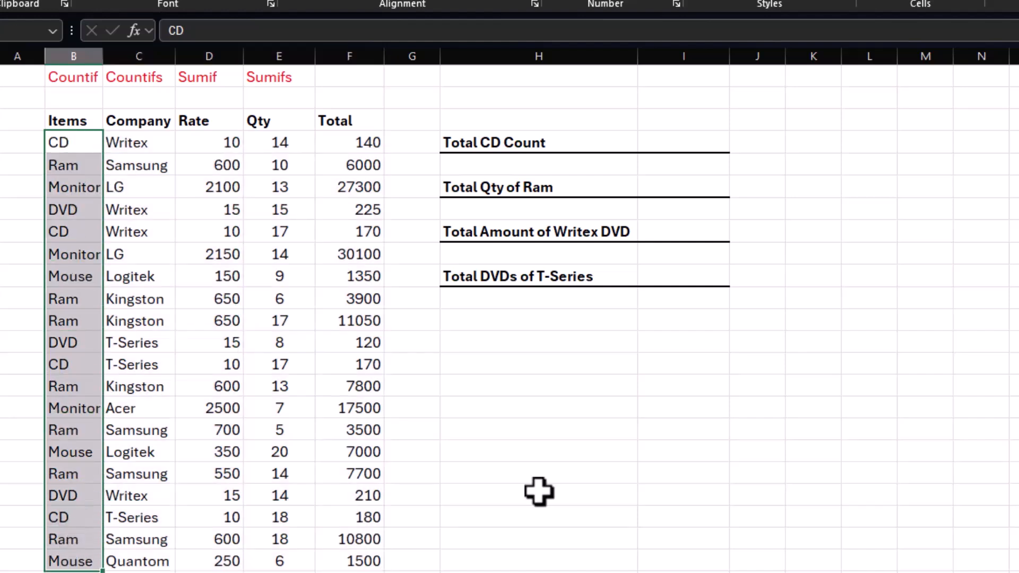
left_click(73, 149)
left_click(74, 228)
left_click(75, 368)
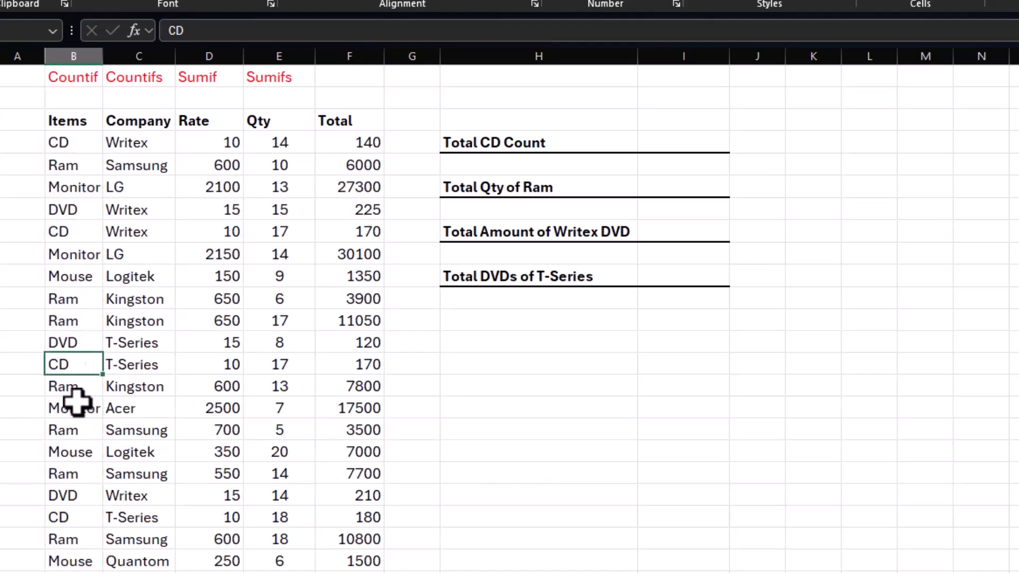
left_click(77, 516)
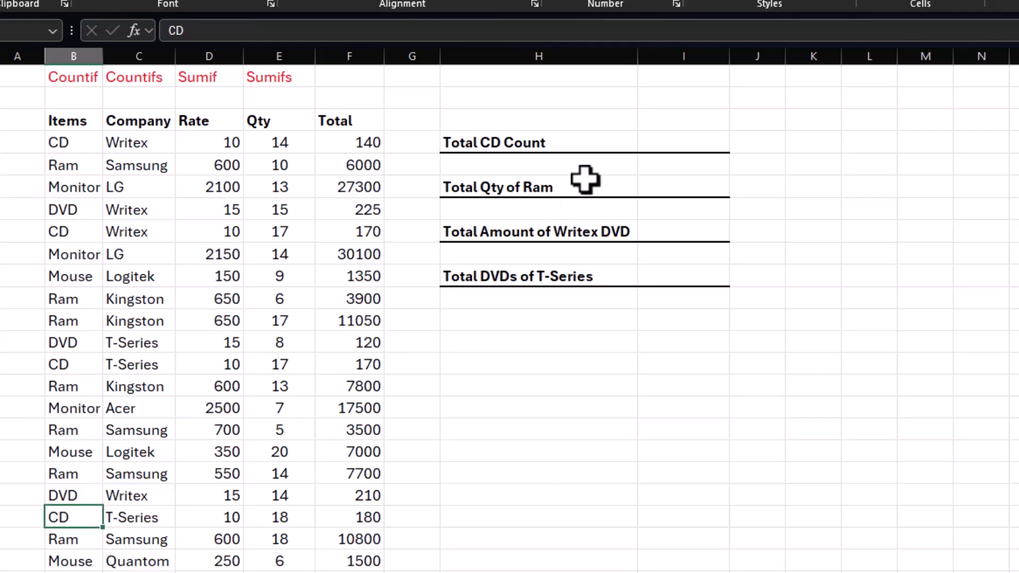
Step: Enter =COUNTIF(B4:B23,"") in I4 beside Total CD Count, accepting the suggested formula correction
left_click(666, 143)
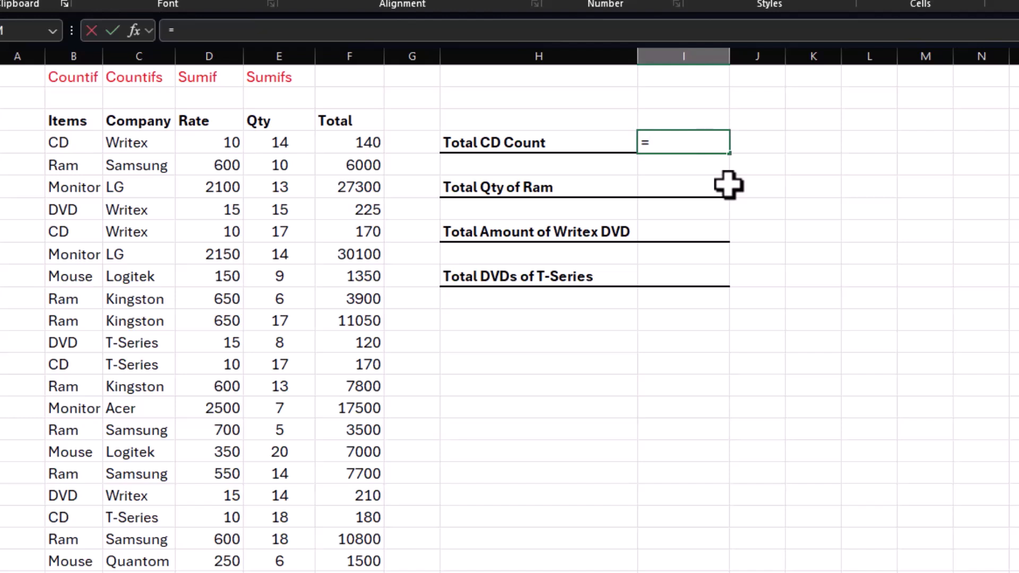
type("=countif")
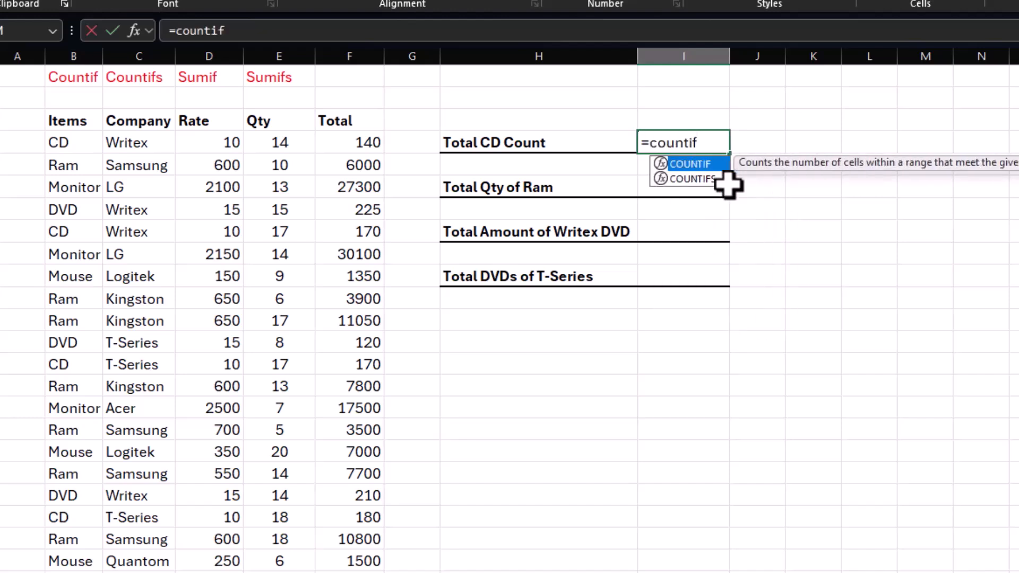
type("(")
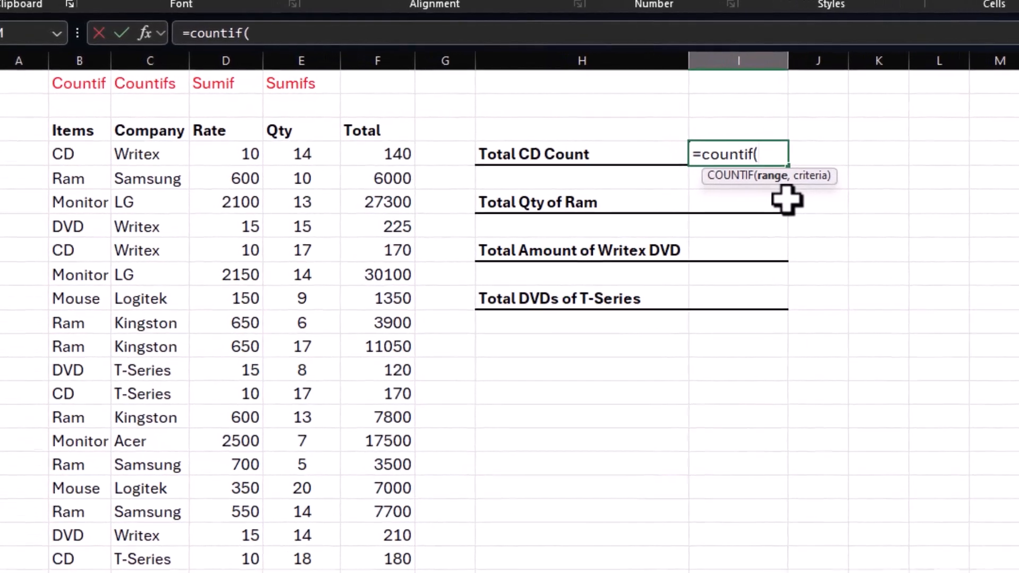
left_click_drag(74, 154, 73, 515)
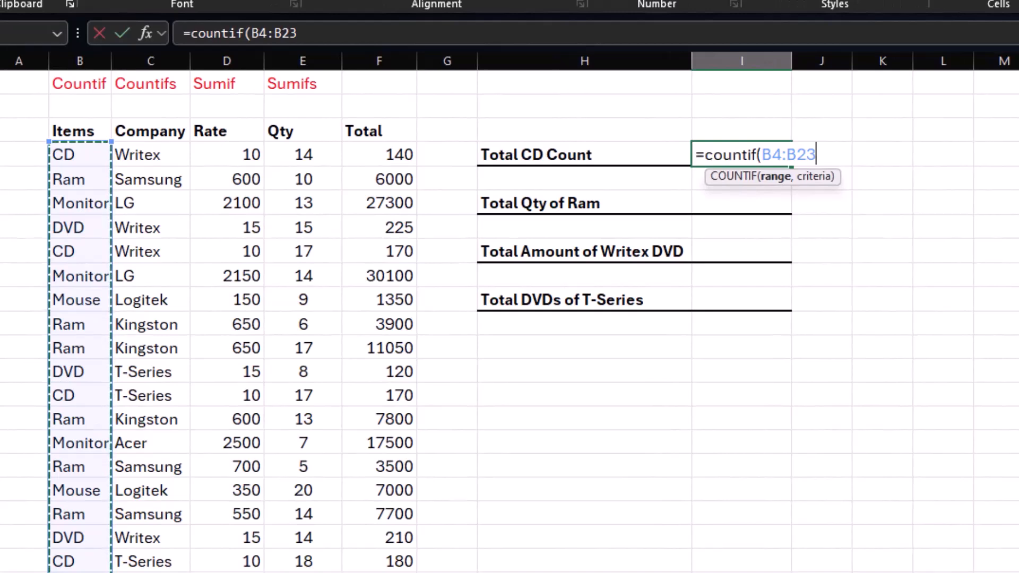
type(",")
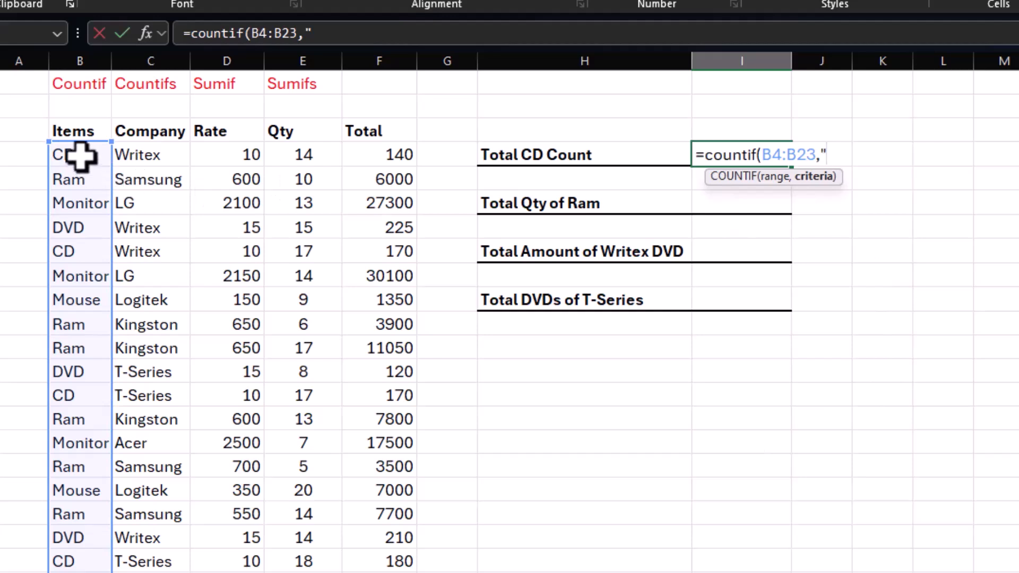
key("Return")
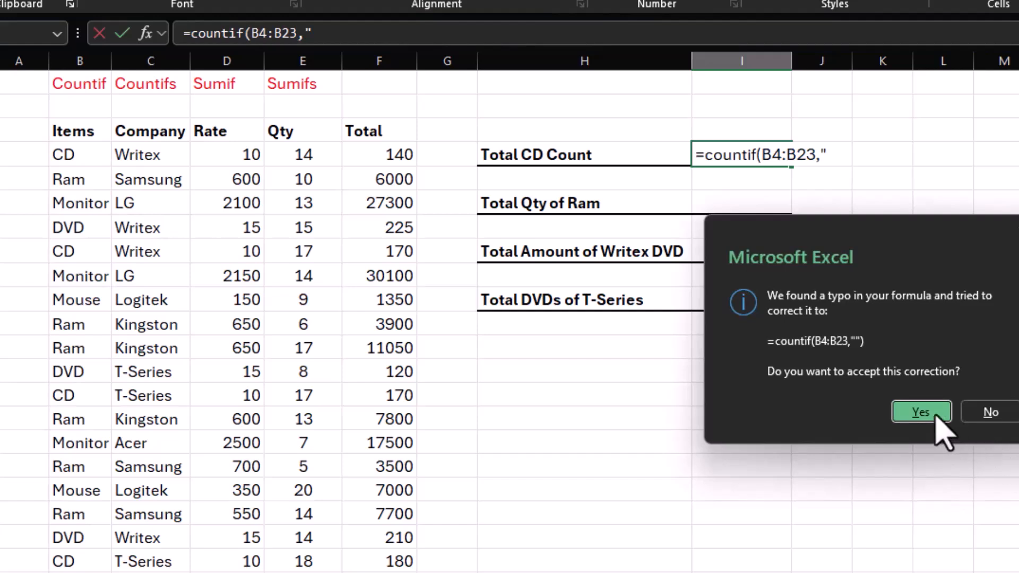
left_click(936, 416)
left_click(730, 154)
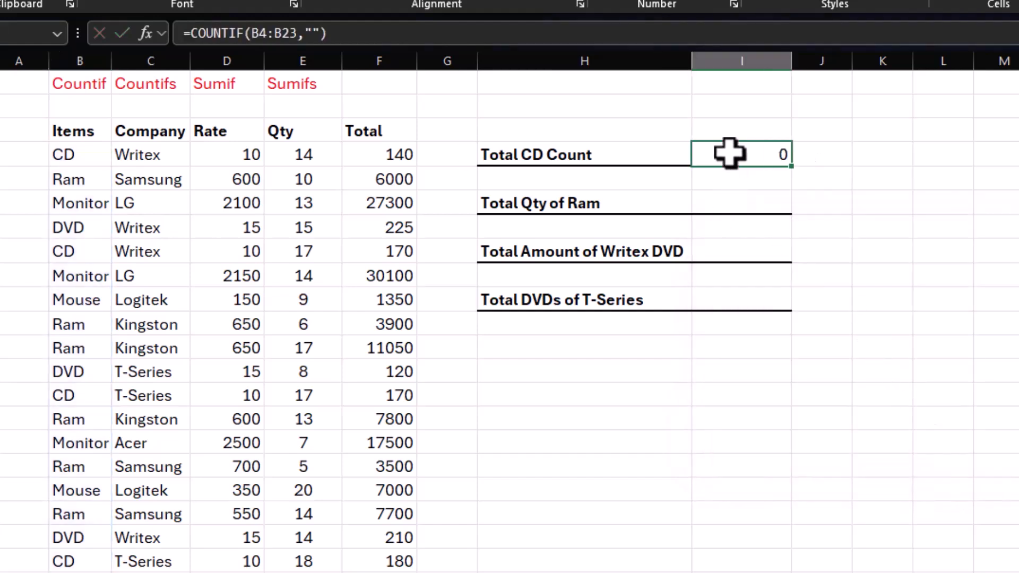
Step: Correct the Total CD Count formula in I4 to =COUNTIF(B4:B23,"cd")
key("F2")
key("BackSpace")
key("BackSpace")
key("BackSpace")
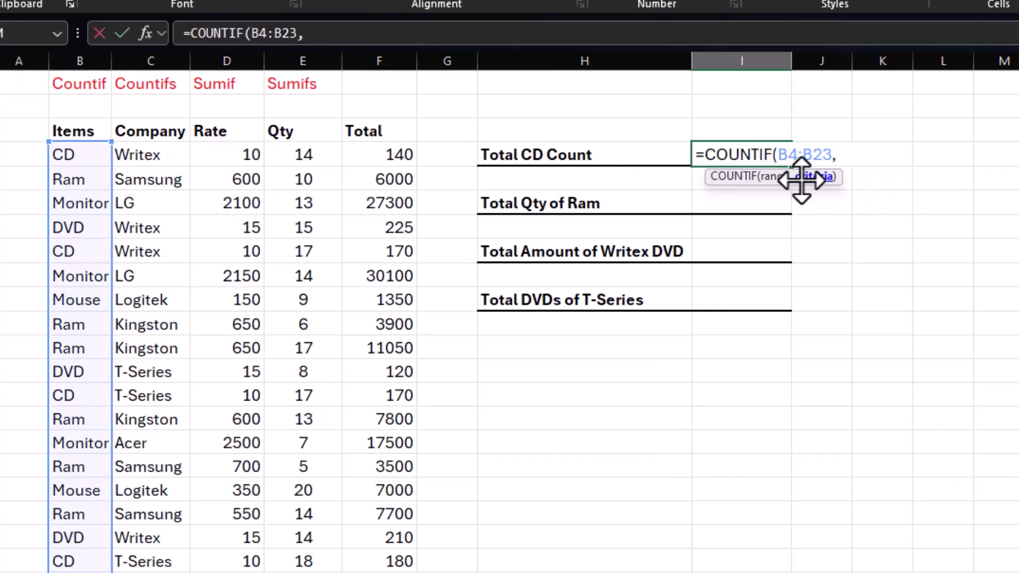
left_click(85, 157)
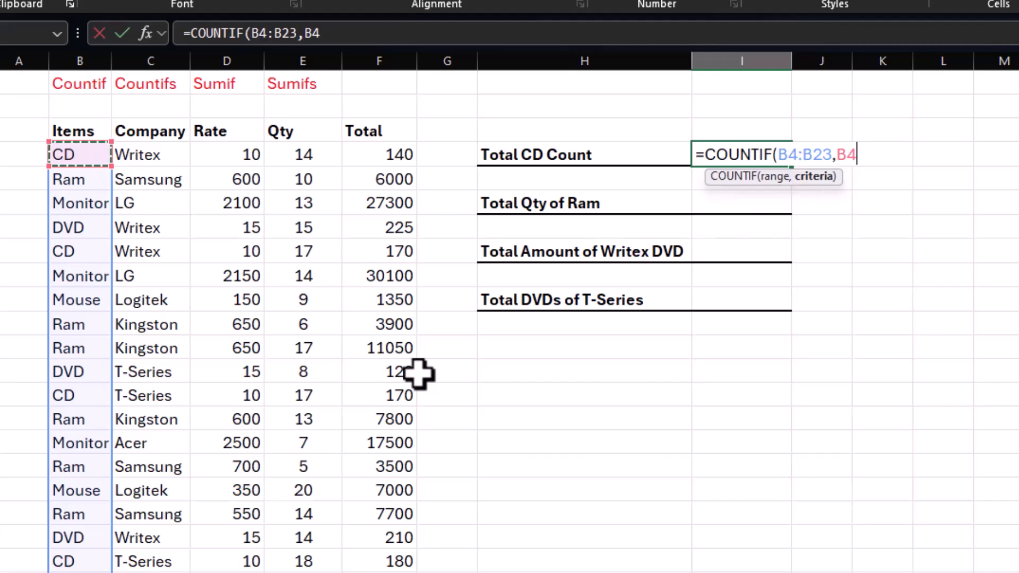
key("BackSpace")
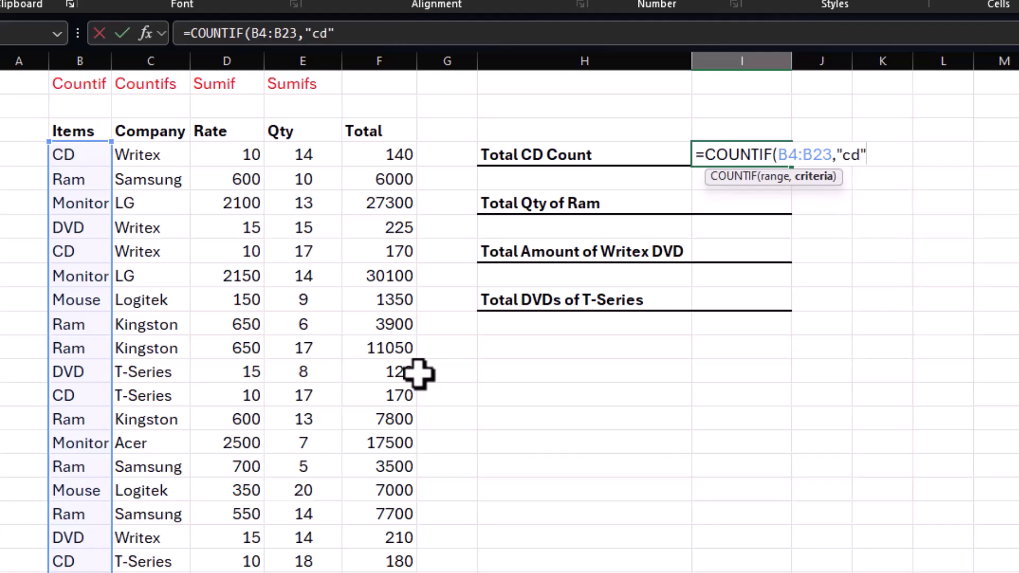
type(")")
key("Return")
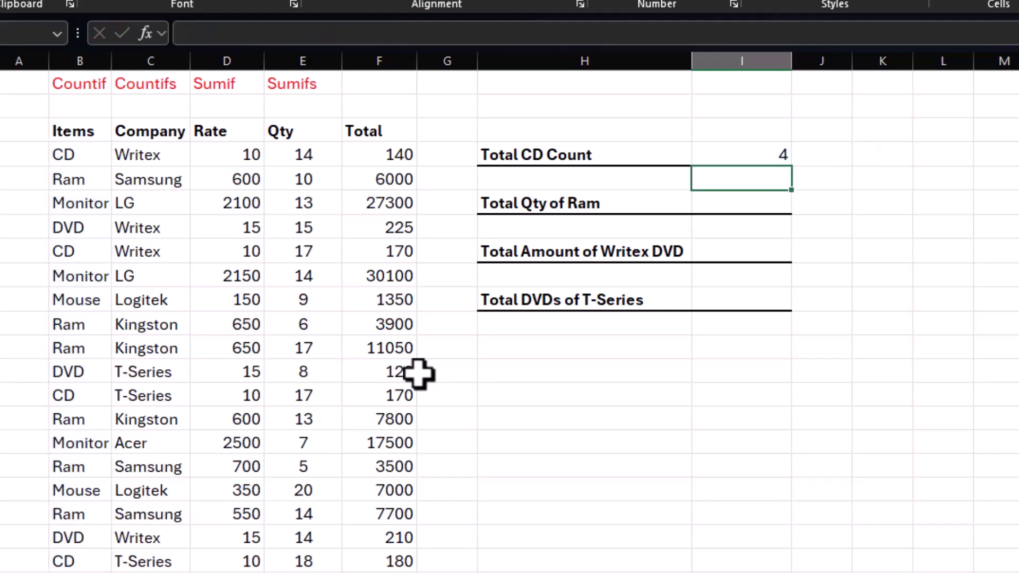
left_click(750, 154)
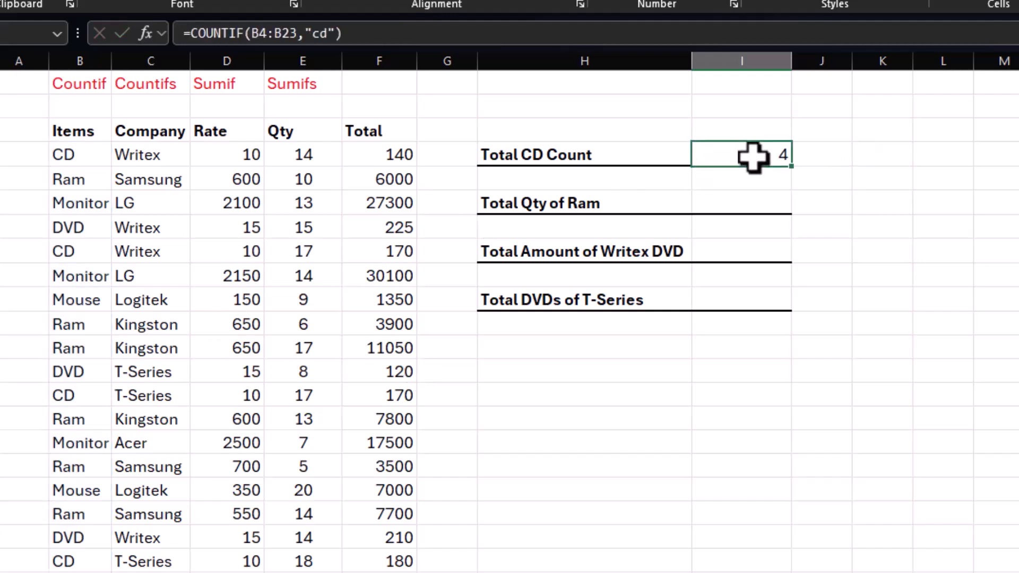
Step: Check the CD entries in the Items column against the Total CD Count and review the formula's criterion
left_click(70, 154)
left_click(74, 251)
left_click(77, 371)
left_click(80, 394)
left_click(80, 560)
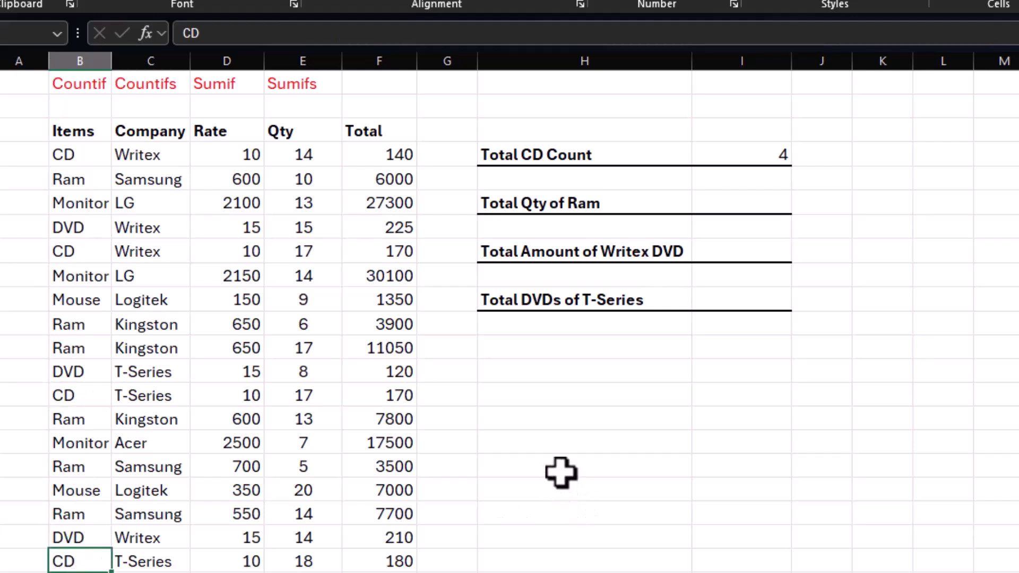
left_click(80, 346)
left_click(78, 325)
left_click(79, 300)
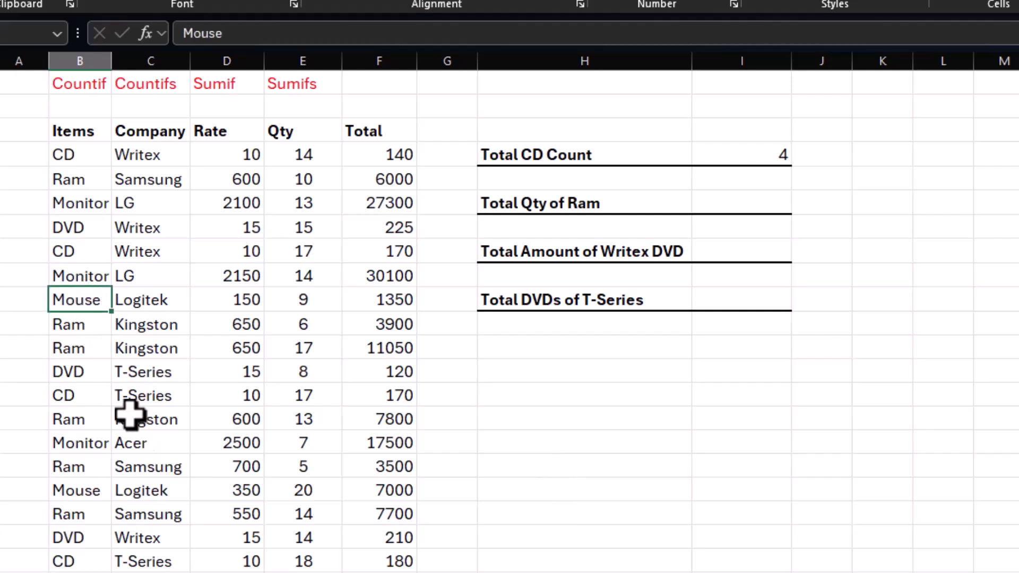
left_click(749, 156)
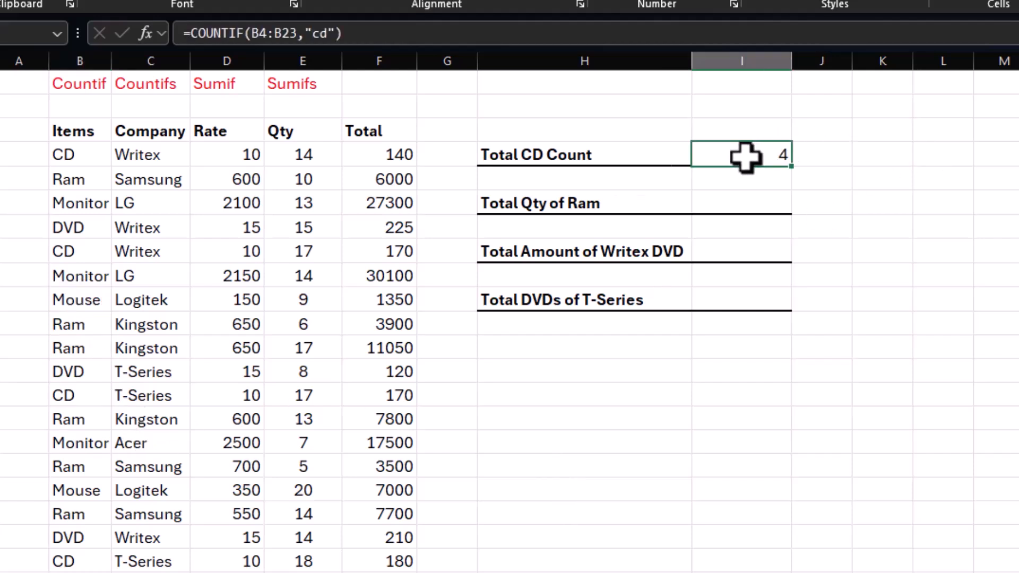
double_click(745, 156)
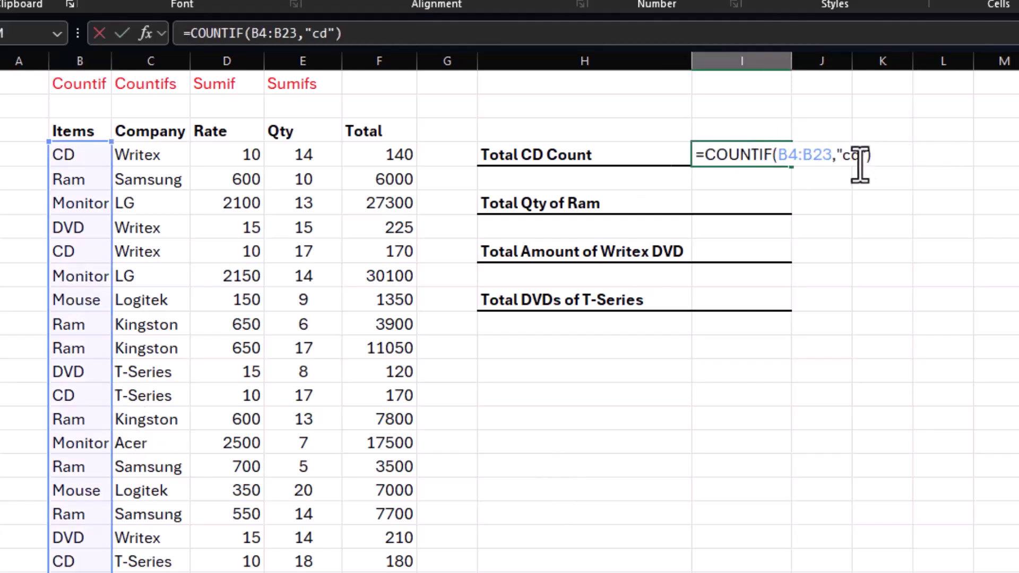
key("Escape")
Step: Add an input row above Total CD Count with the label Item in H2 and CD in I2
left_click(585, 109)
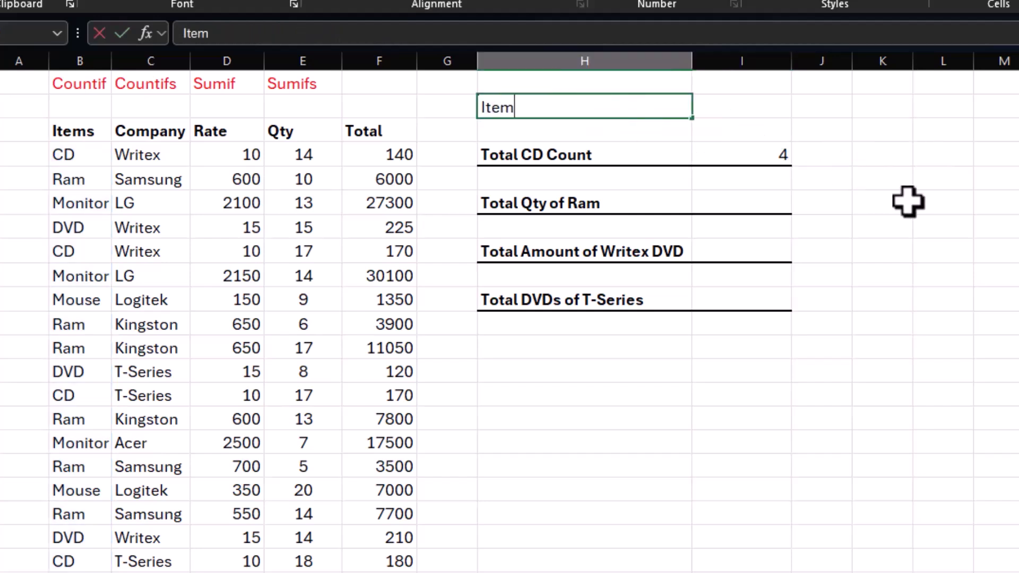
key("Tab")
type("CD")
key("Return")
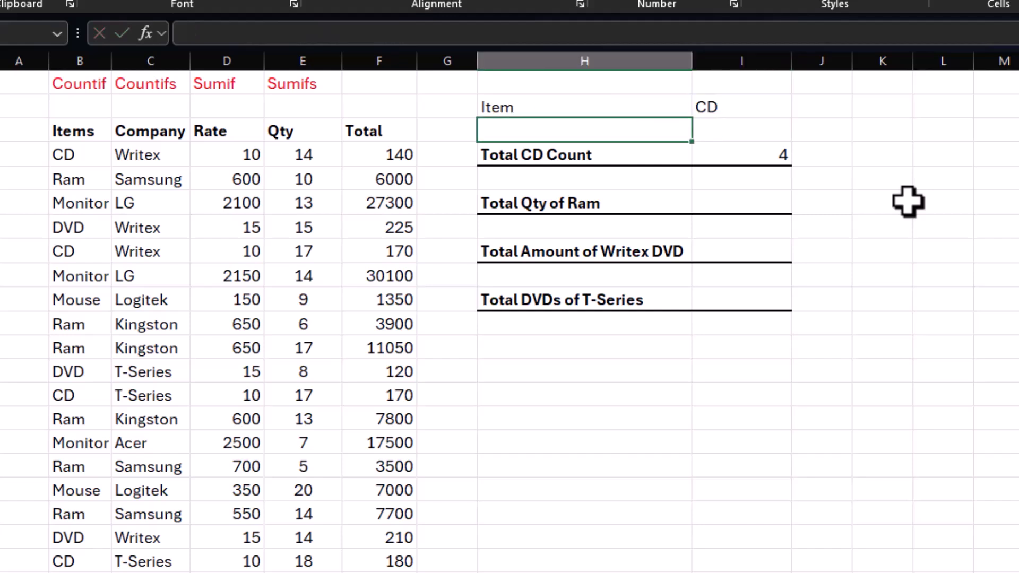
Step: Shade the Item row cells H2:I2 with a light grey fill
left_click_drag(610, 106, 714, 107)
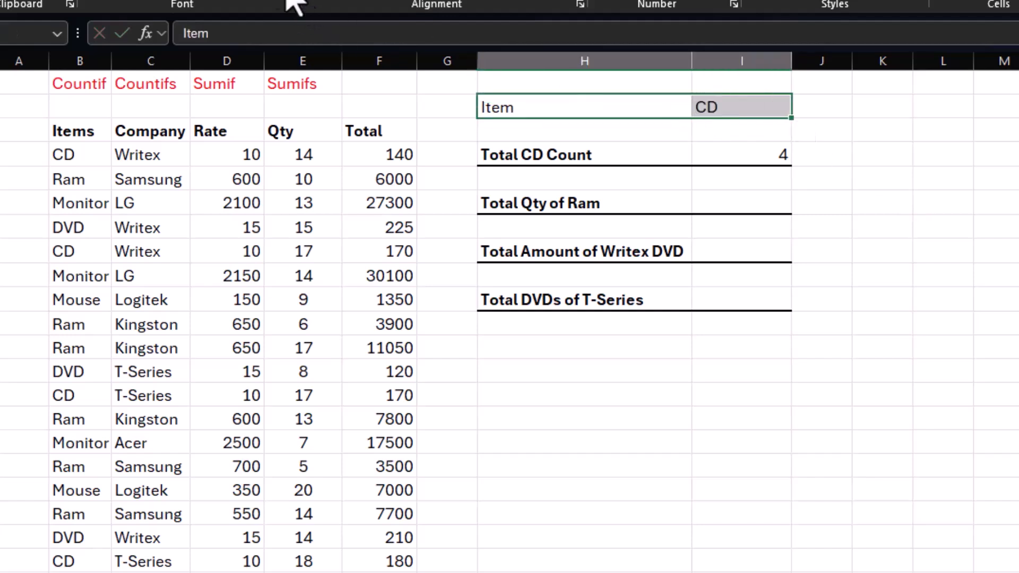
left_click(248, 4)
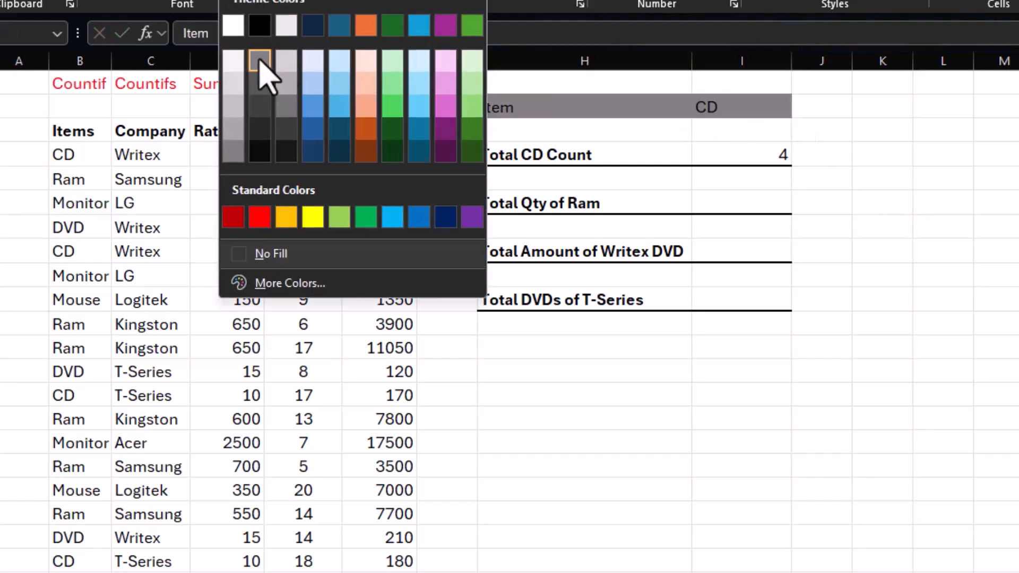
left_click(263, 66)
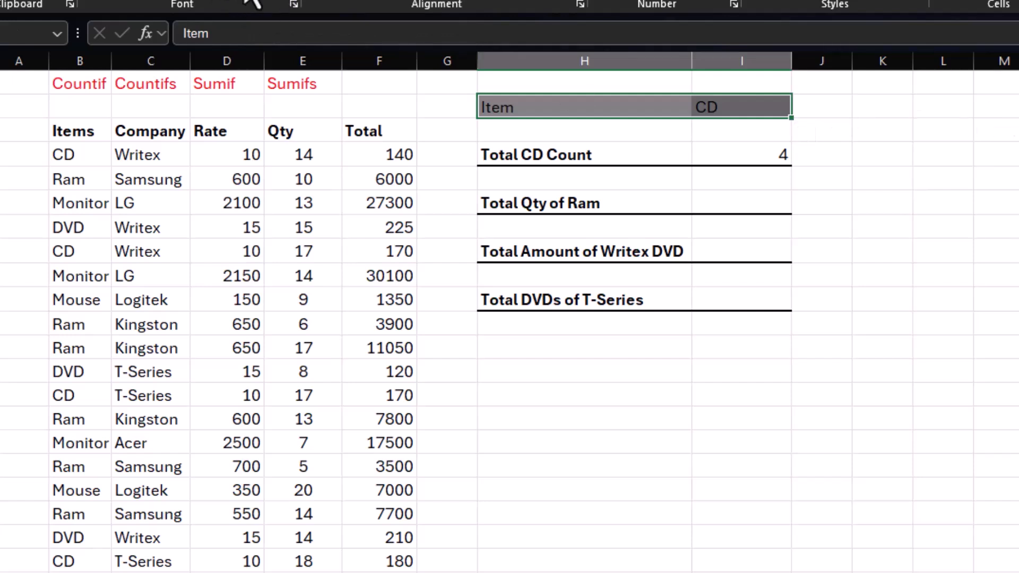
left_click(254, 4)
left_click(279, 58)
left_click(923, 198)
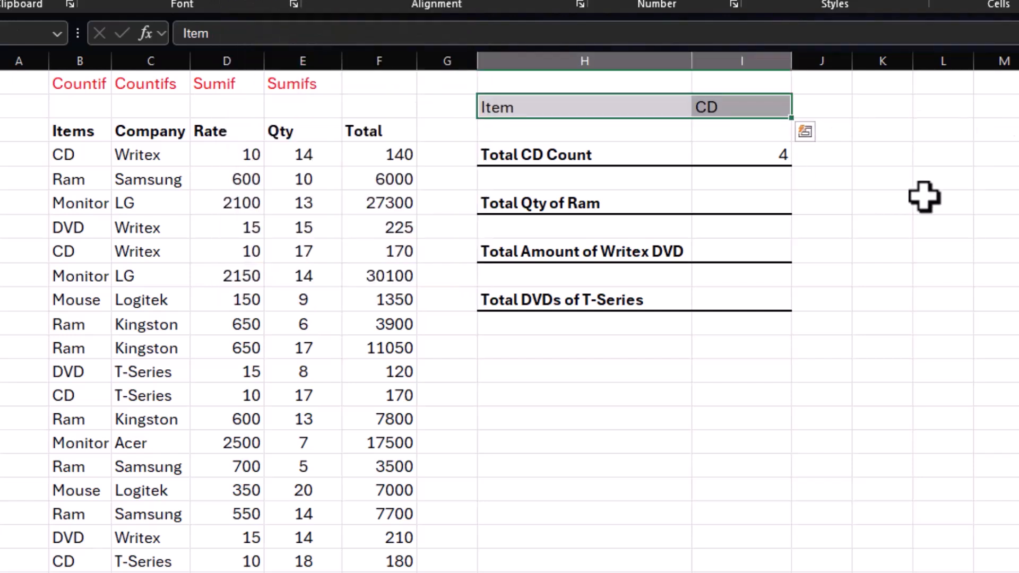
Step: Change the Total CD Count formula to take its criterion from cell I2, as =COUNTIF(B4:B23,I2)
left_click(748, 155)
double_click(764, 154)
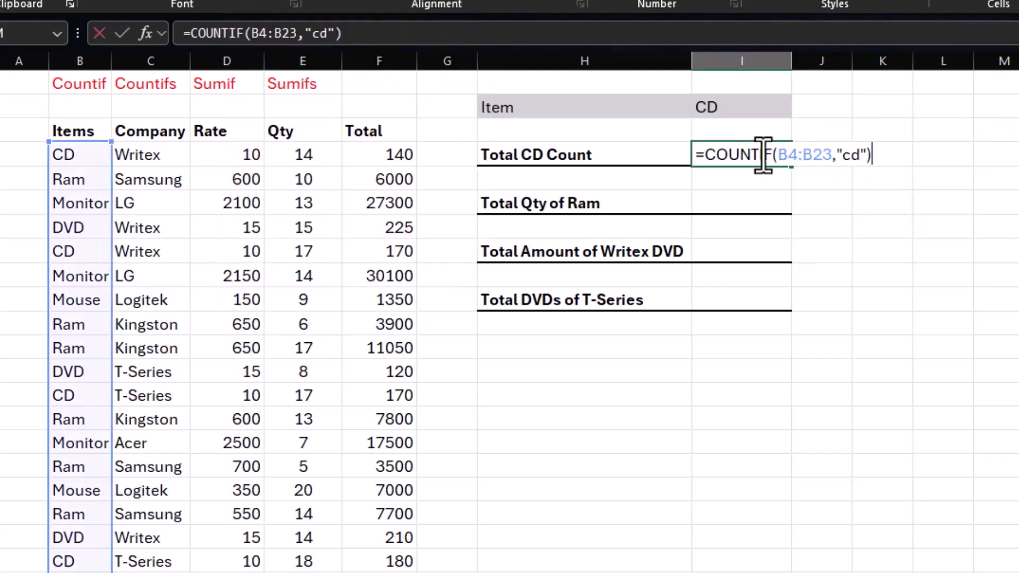
left_click(869, 155)
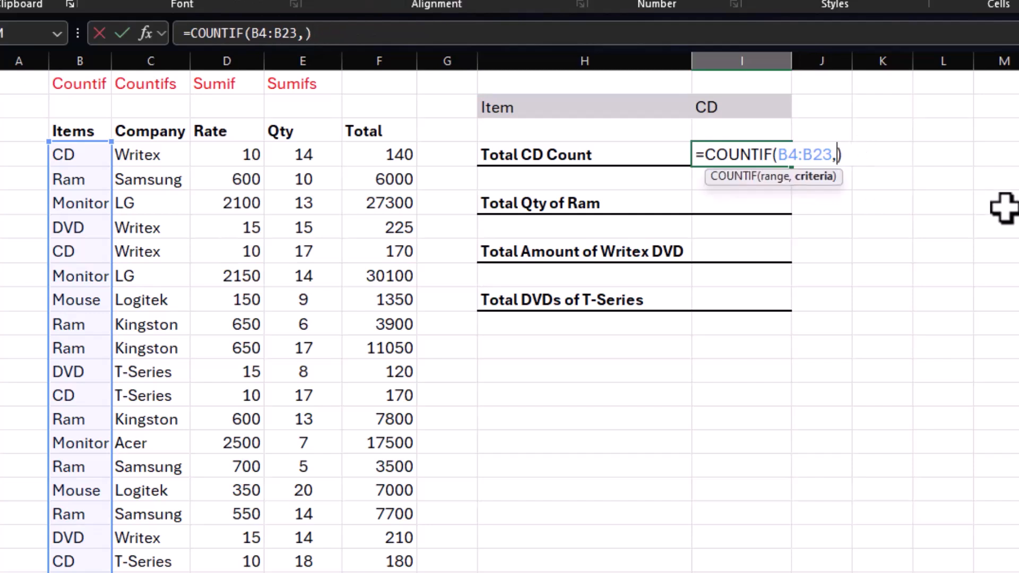
left_click(750, 106)
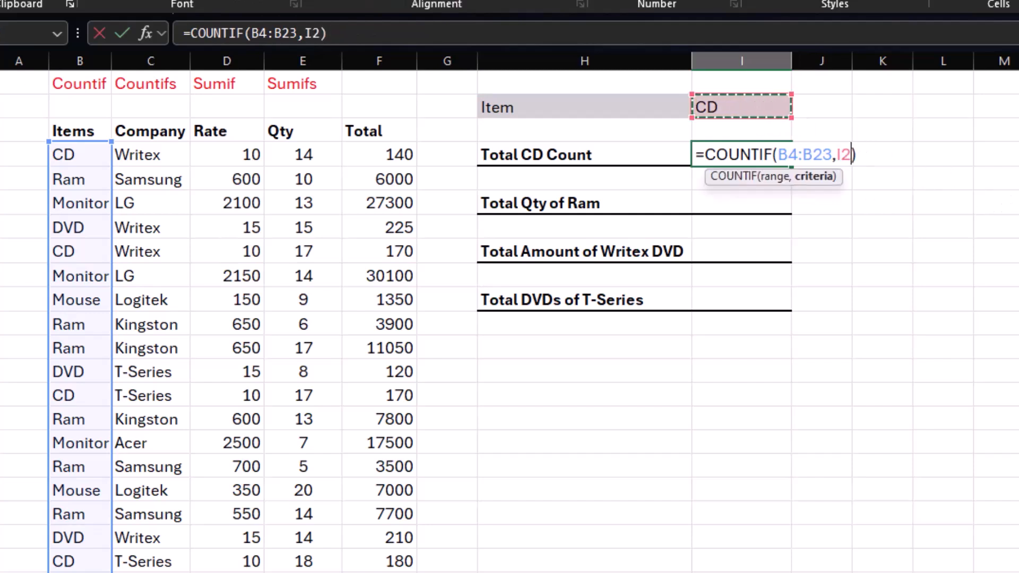
key("Return")
Step: Test the cell-based count by entering dvd in I2, followed by ram
left_click(722, 109)
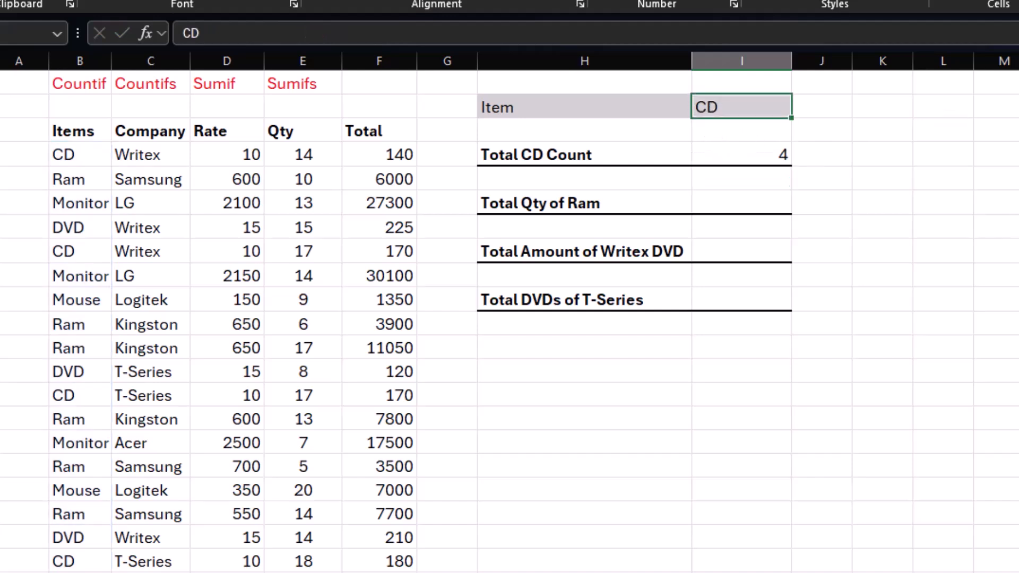
type("dvd")
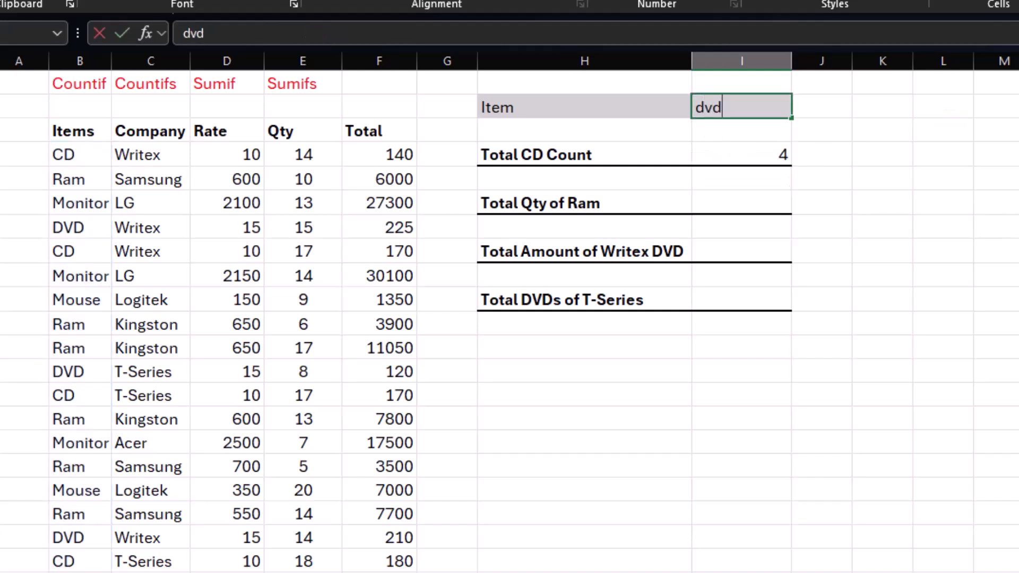
key("Return")
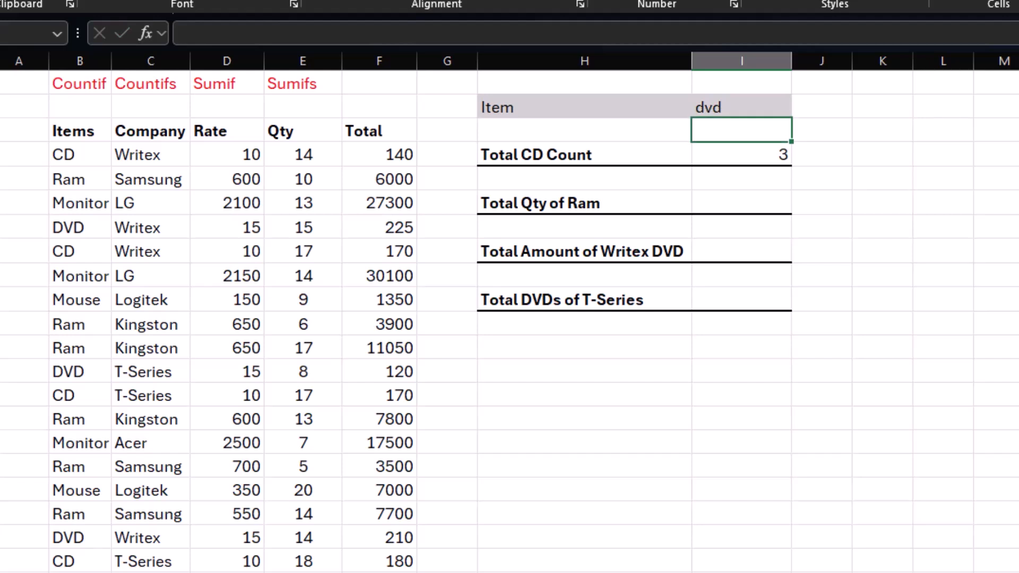
key("Up")
type("ram")
key("Return")
Step: Examine the Ram entries in the Items column and their matching quantities in the Qty column
left_click(563, 203)
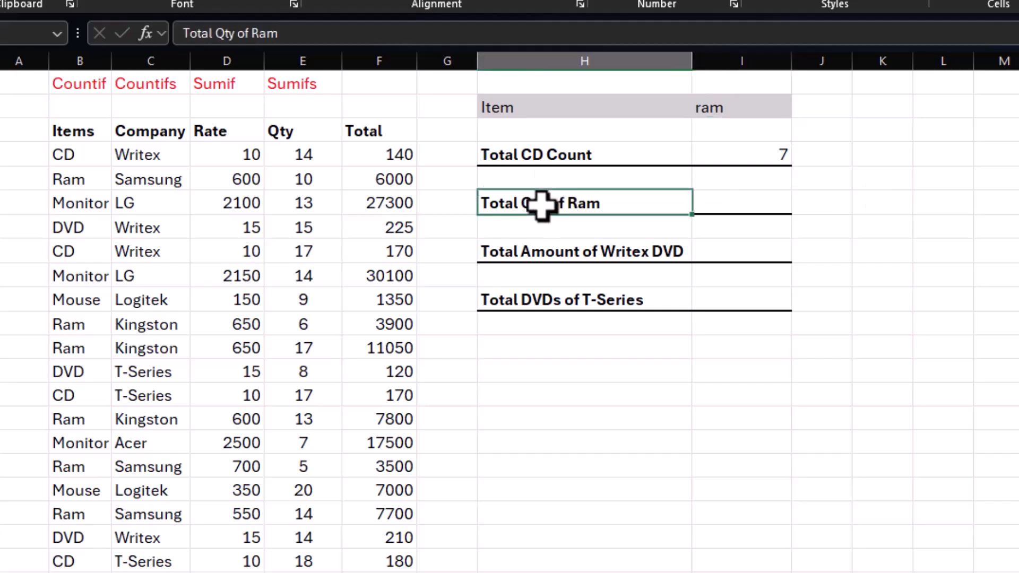
left_click(735, 202)
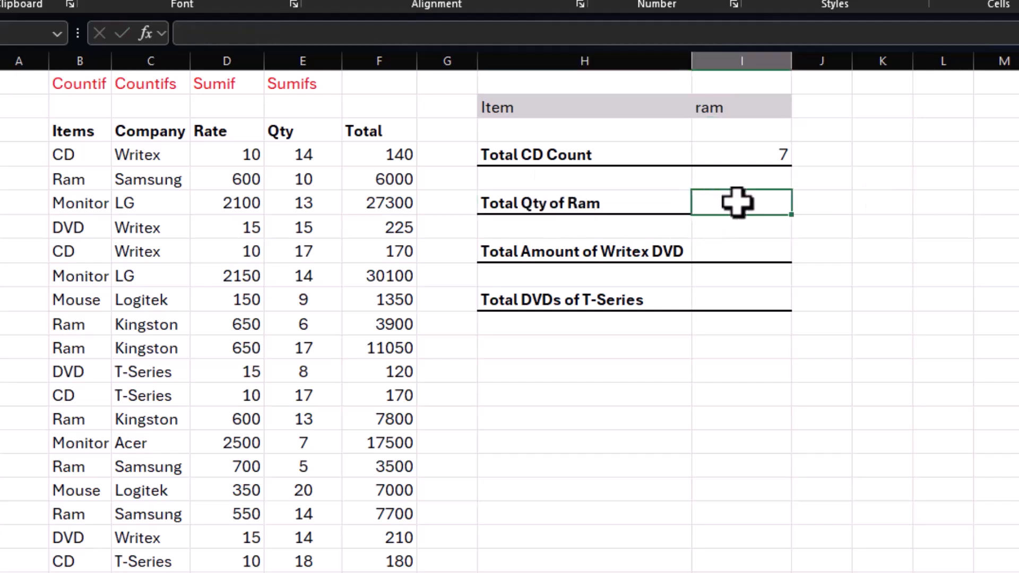
left_click(80, 178)
left_click(78, 330)
left_click(79, 345)
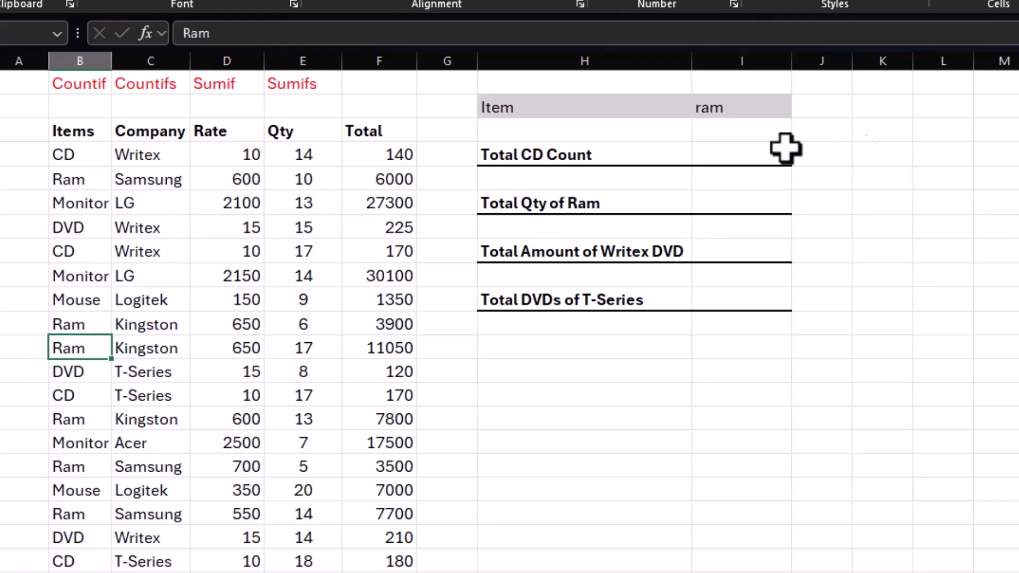
left_click(739, 152)
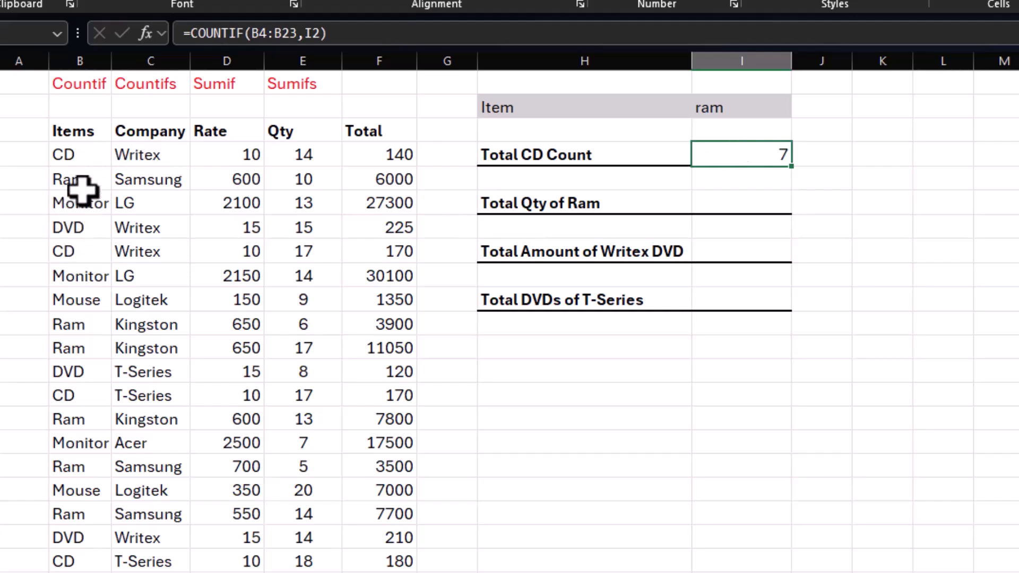
left_click(305, 182)
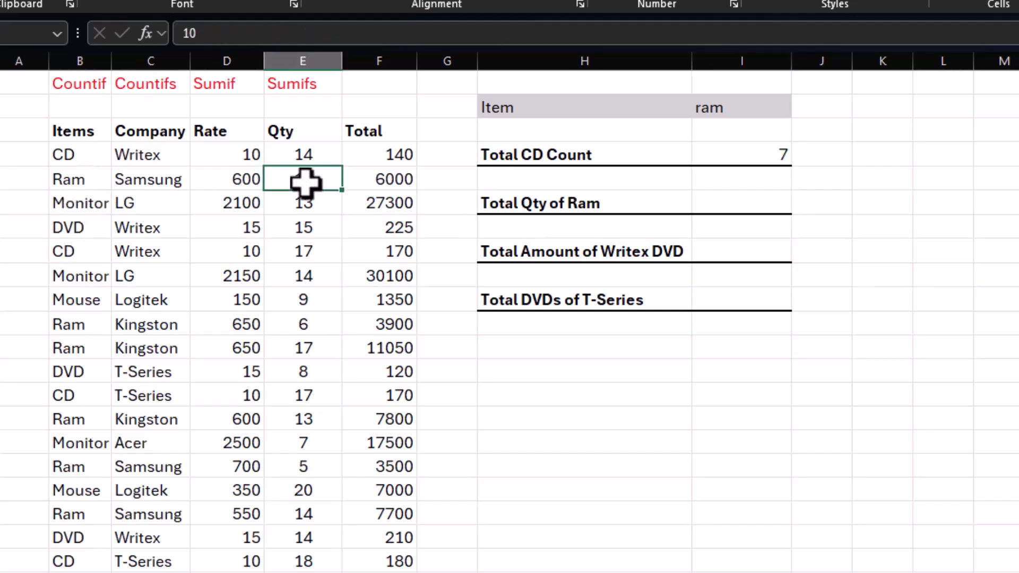
left_click(296, 320)
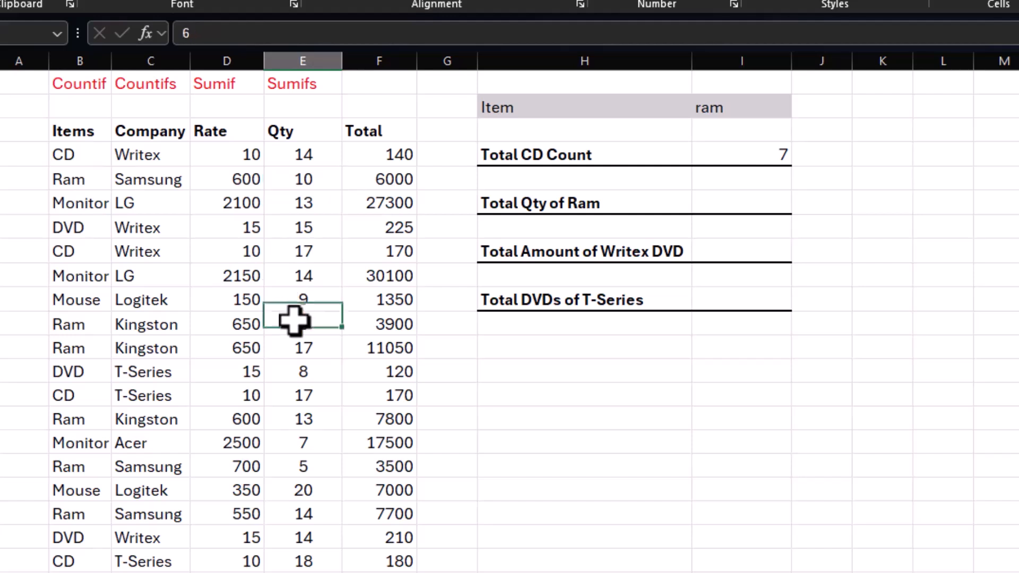
left_click(290, 346)
left_click(299, 422)
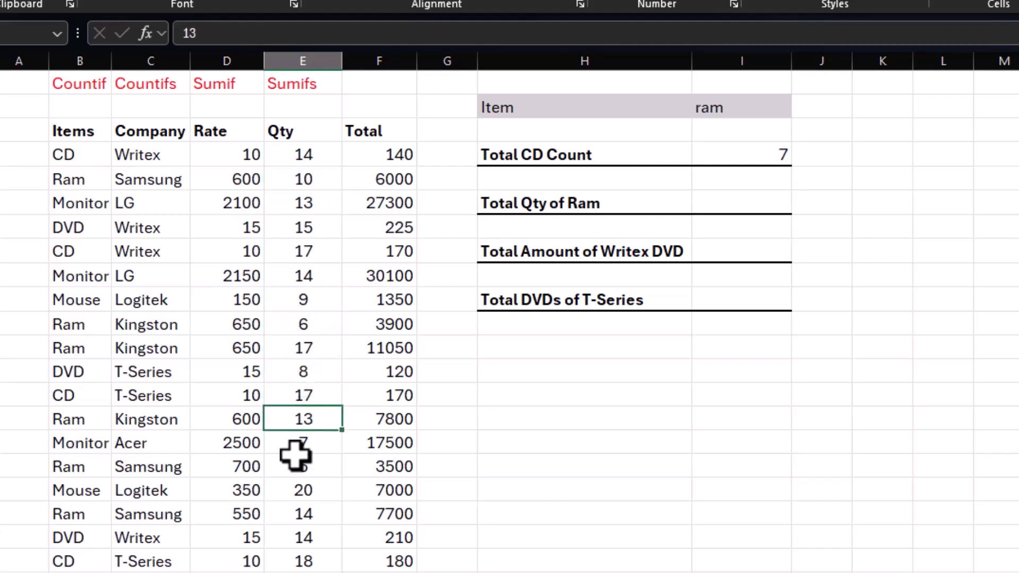
left_click(293, 472)
left_click(301, 518)
left_click(304, 562)
Step: Enter =SUMIF(B4:B23,I2,E4:E23) in I6 beside Total Qty of Ram
left_click(750, 206)
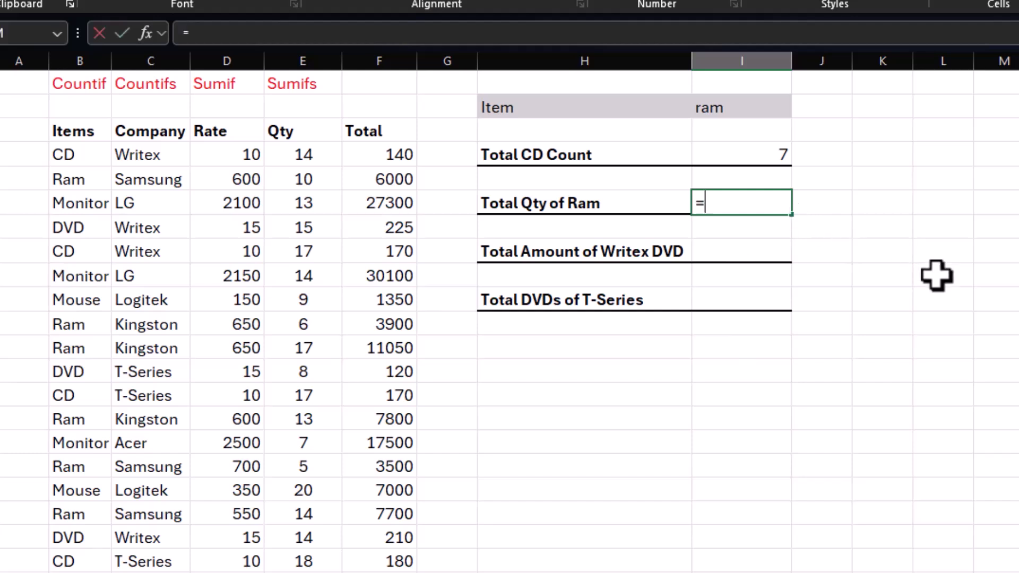
type("sumif(")
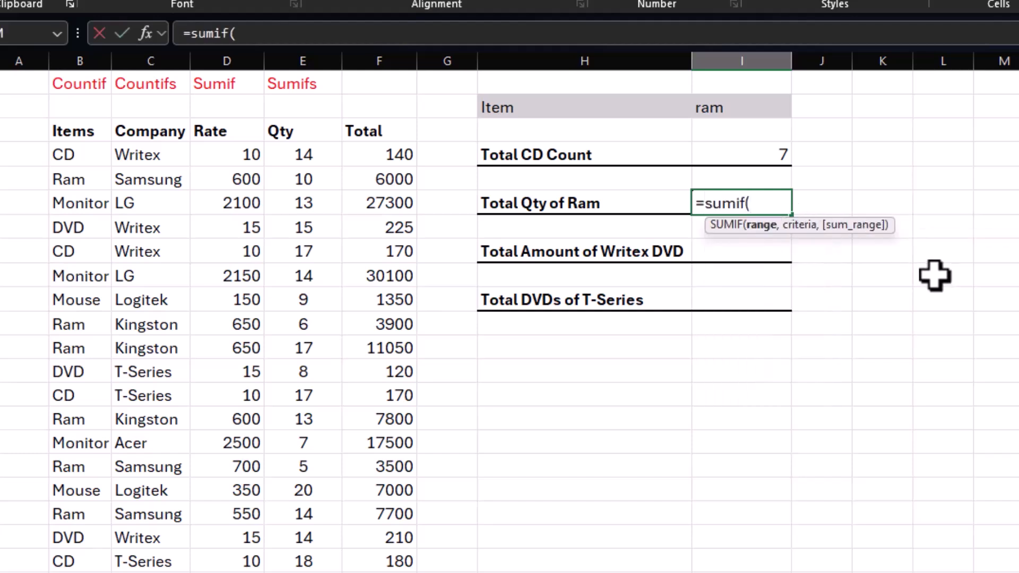
left_click_drag(69, 154, 79, 572)
type(",")
left_click(748, 104)
type(",")
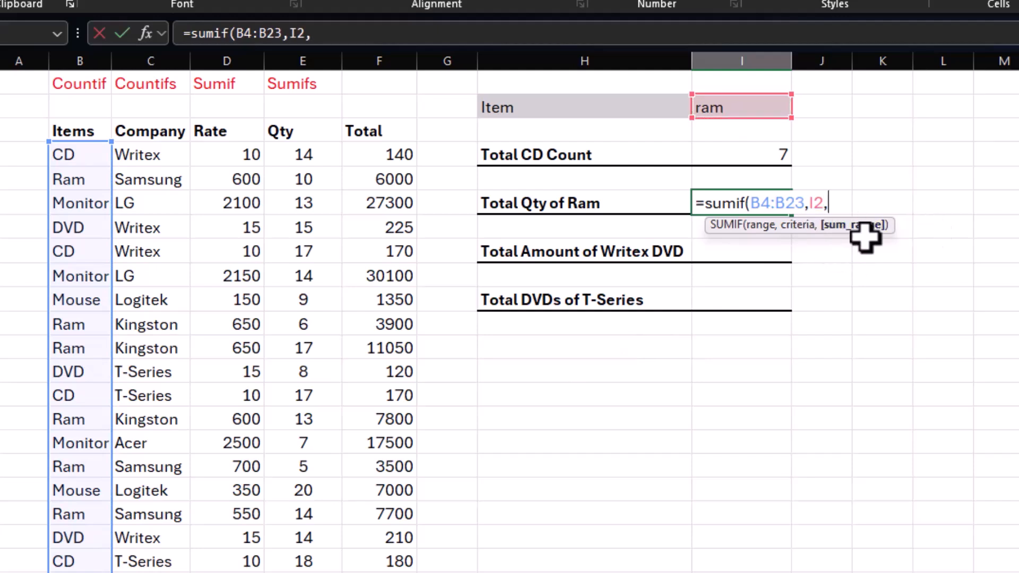
left_click_drag(334, 161, 335, 562)
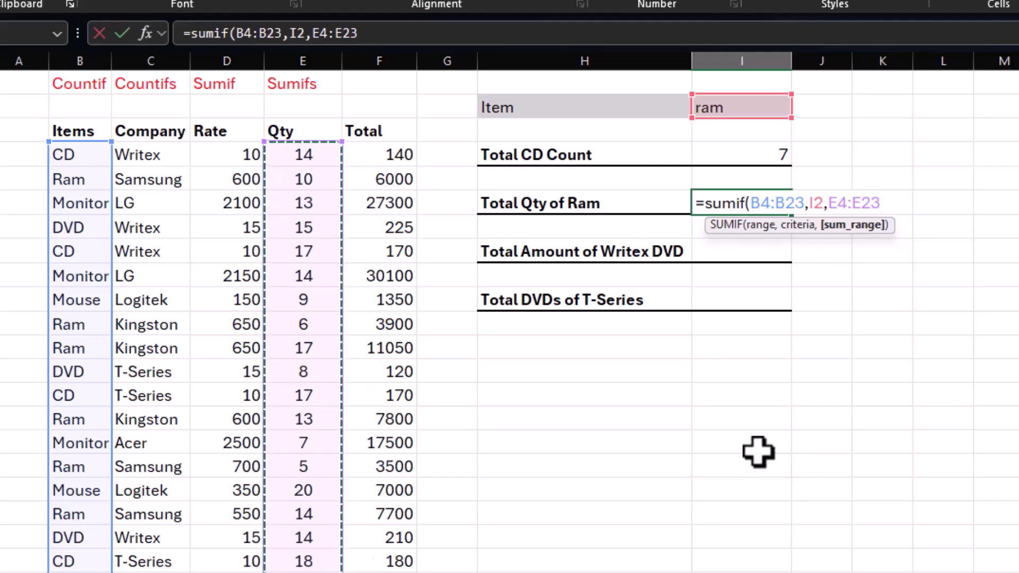
type(")")
key("Return")
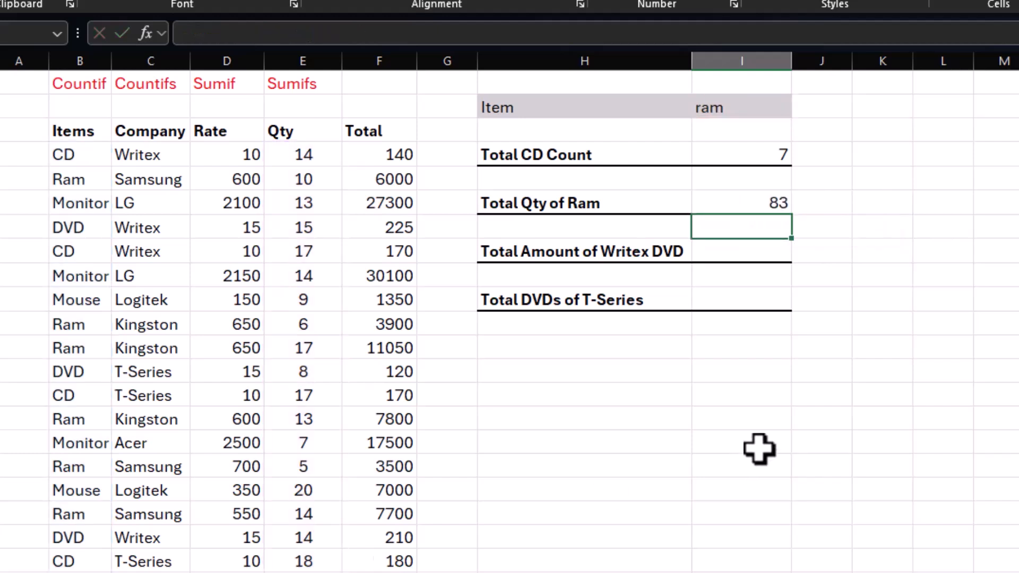
left_click(746, 202)
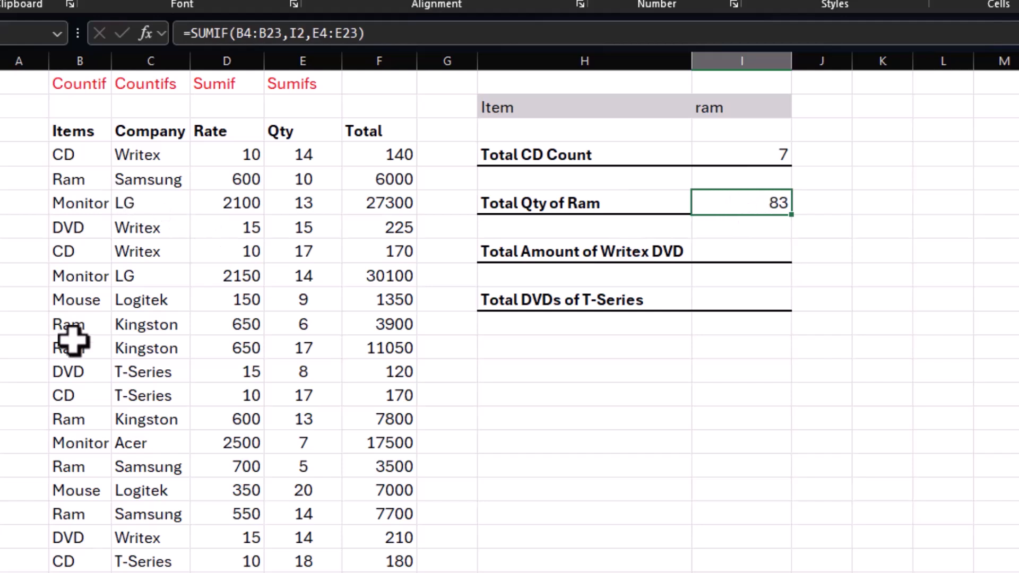
Step: Examine the Samsung entries for Ram in the Company column and the Total Qty of Ram formula in I6
left_click(137, 183)
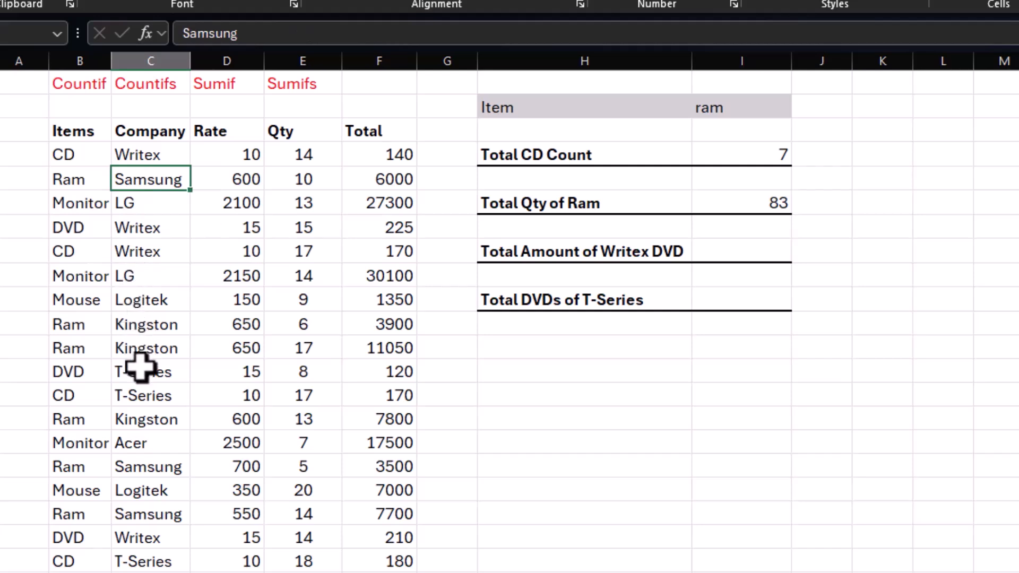
left_click(140, 467)
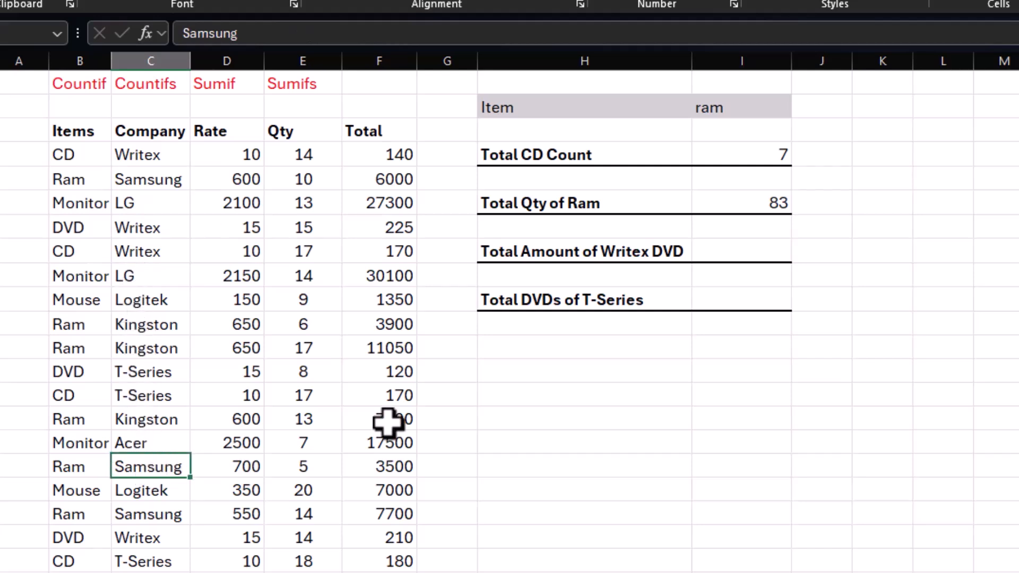
left_click(782, 200)
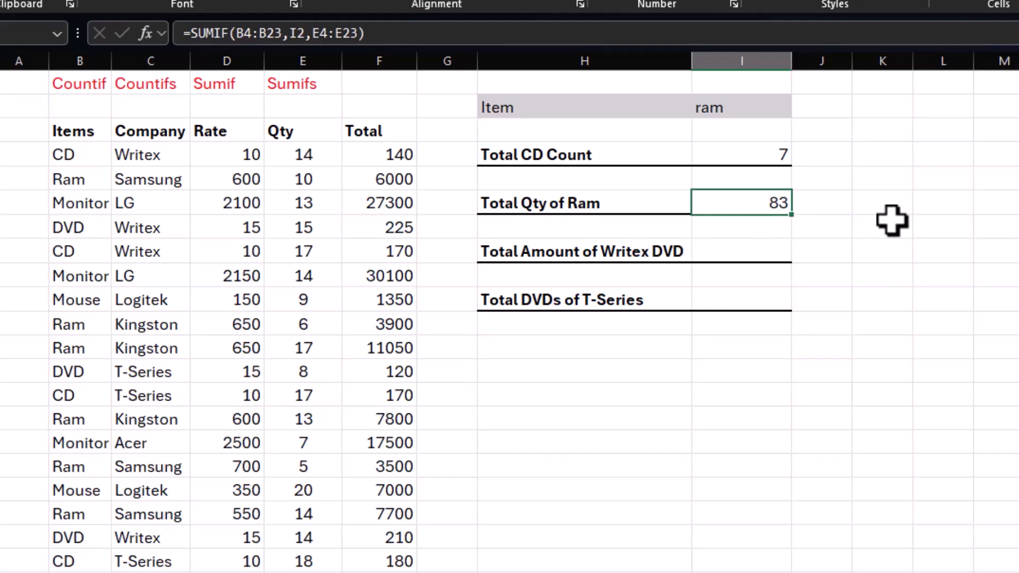
Step: Add a second criterion cell in J2 as a copy of I2, containing Samsung, and widen column J
left_click(733, 109)
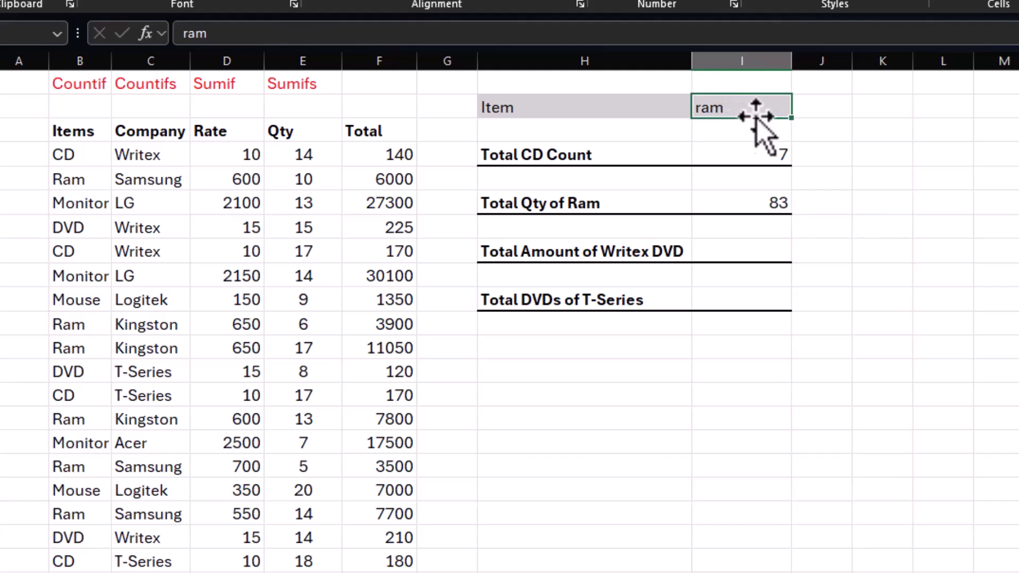
left_click(808, 113)
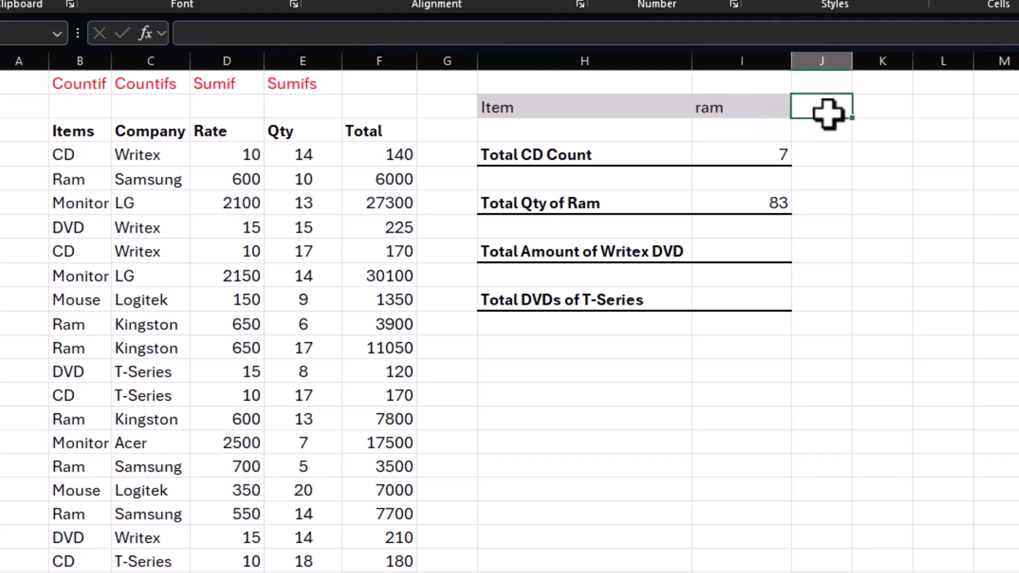
key("ctrl+v")
left_click_drag(853, 59, 901, 59)
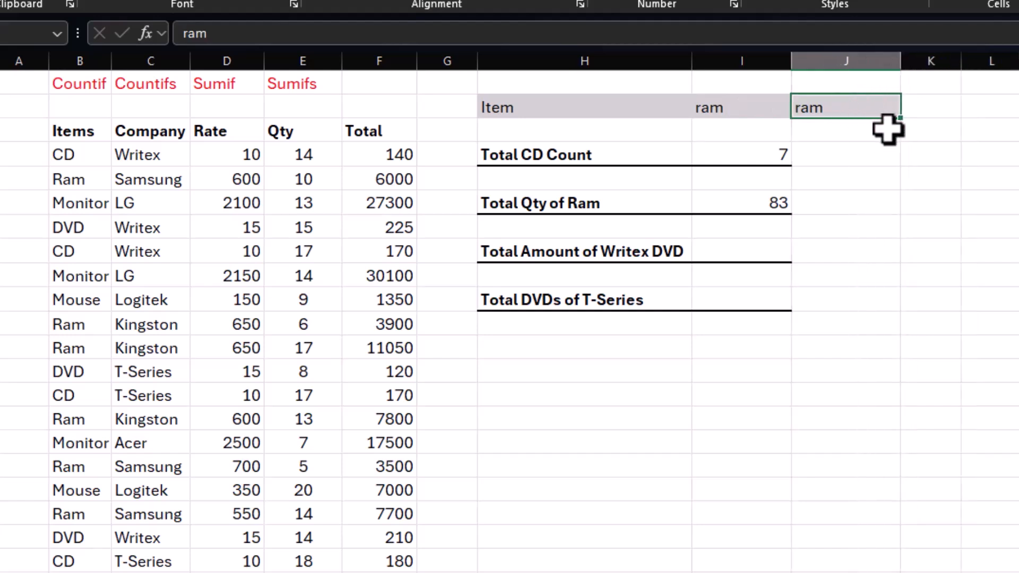
type("Samsung")
key("Return")
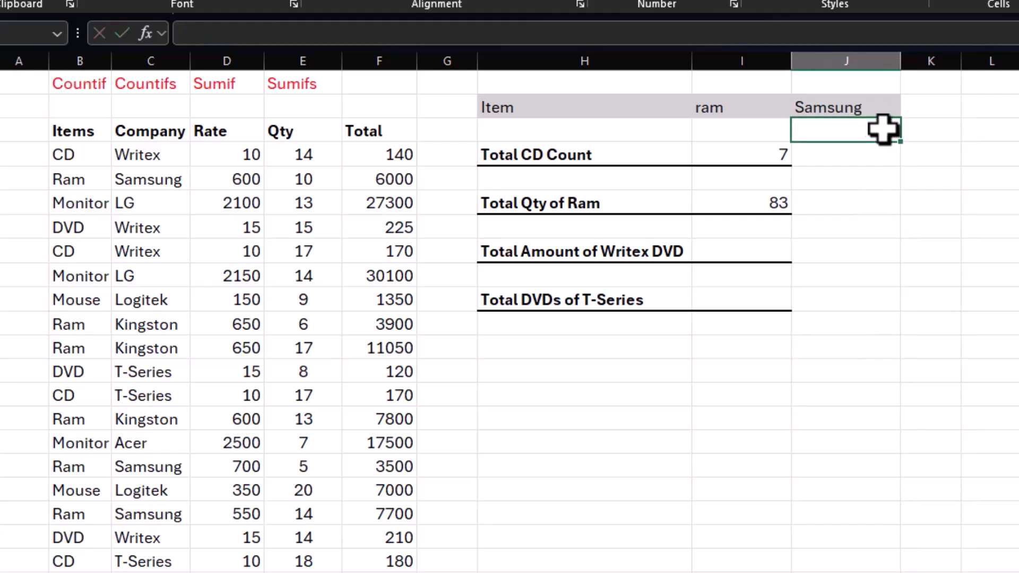
left_click(744, 104)
left_click(819, 105)
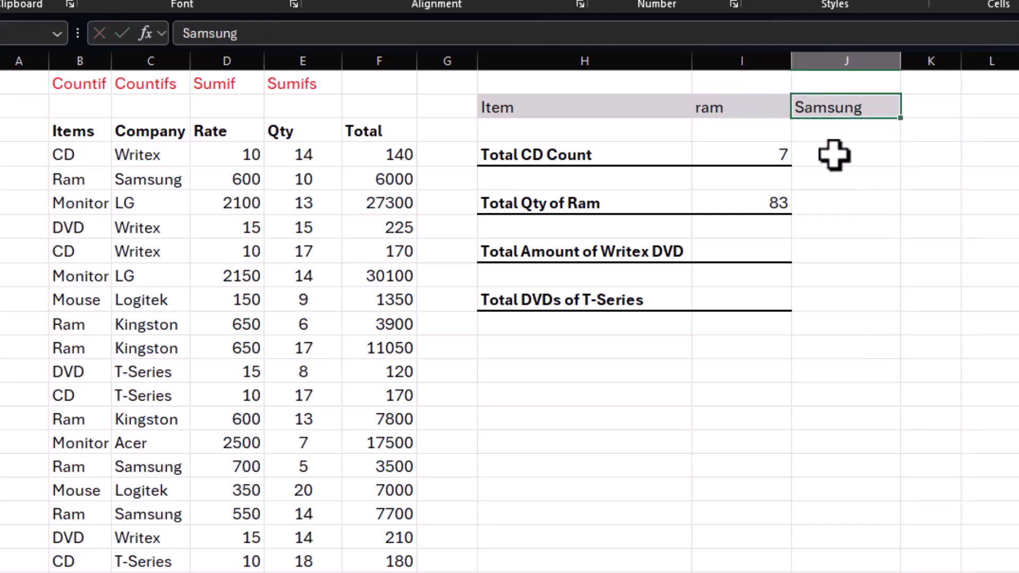
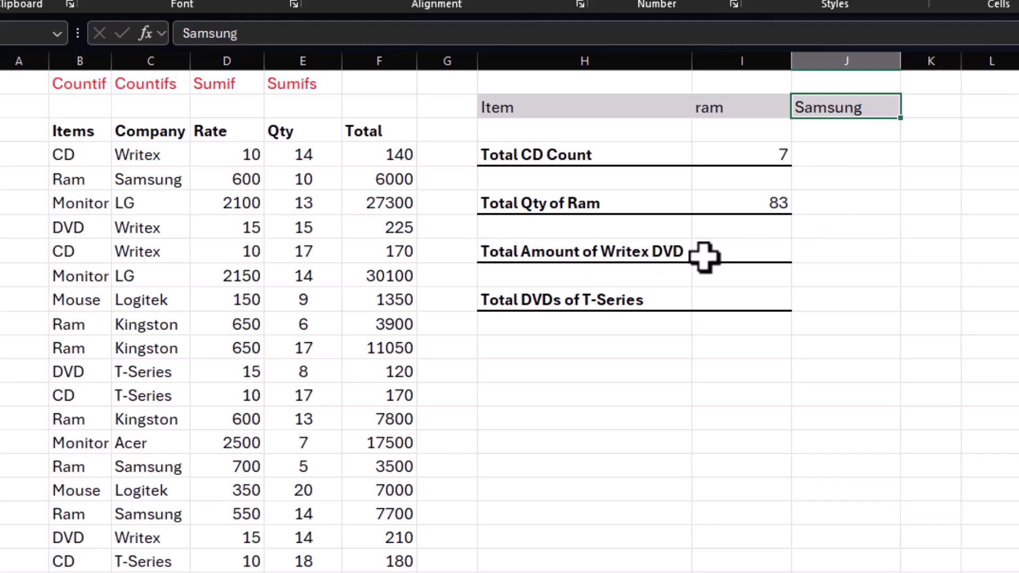
Step: Set the item criterion in I2 to DVD and the company criterion in J2 to Writex
left_click(750, 250)
left_click_drag(396, 153, 400, 560)
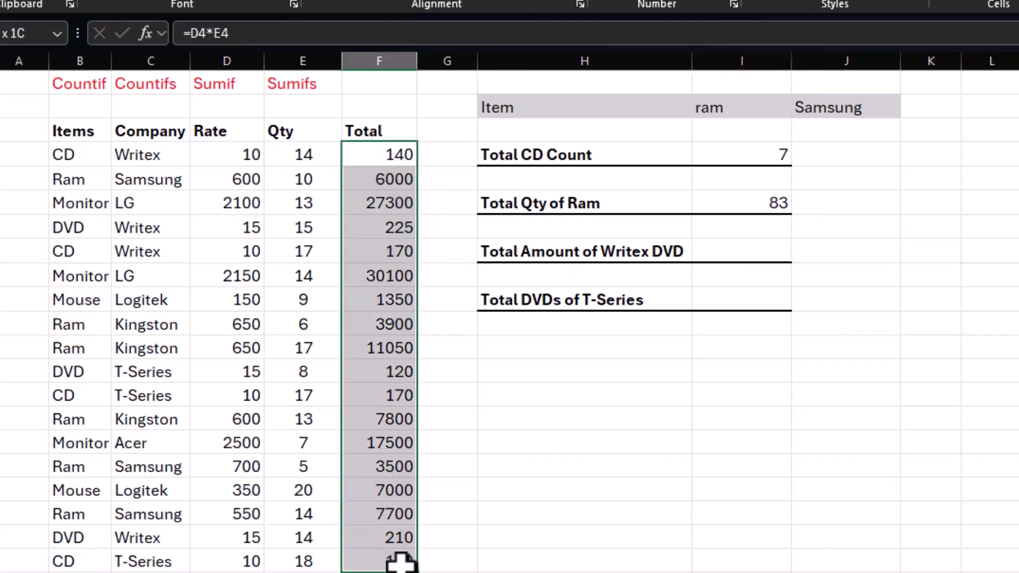
left_click(129, 253)
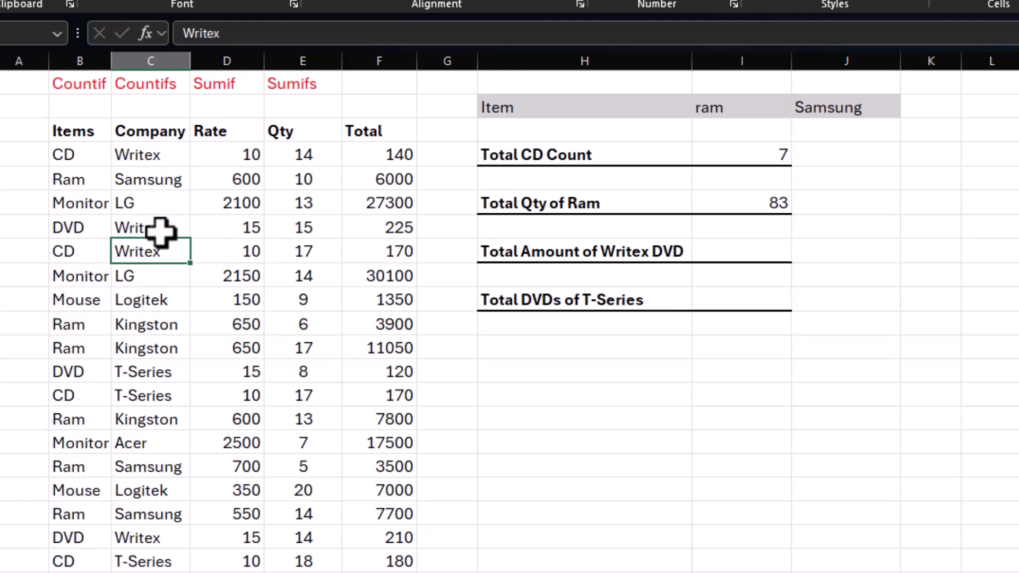
left_click(746, 113)
type("DVD")
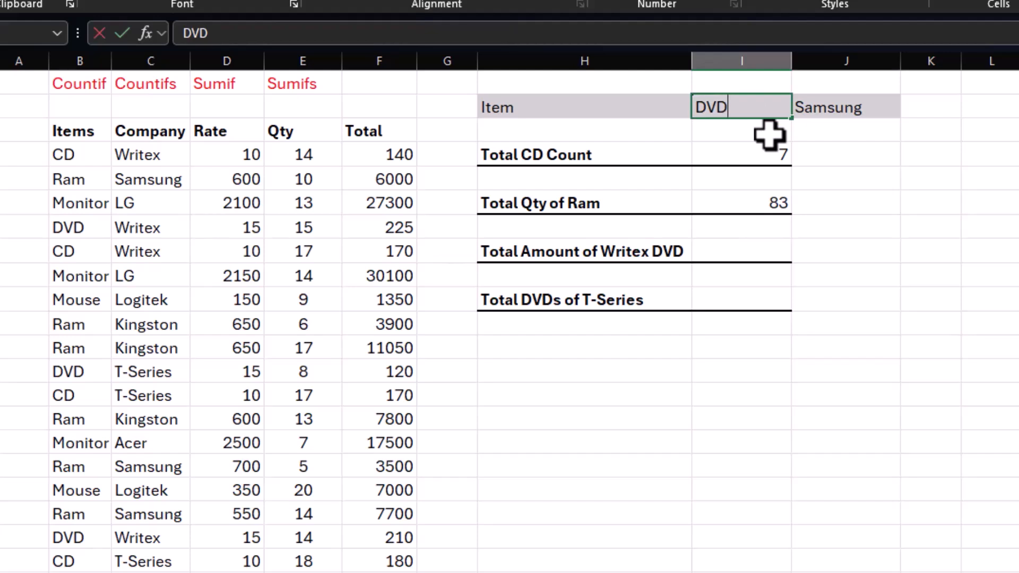
key("Tab")
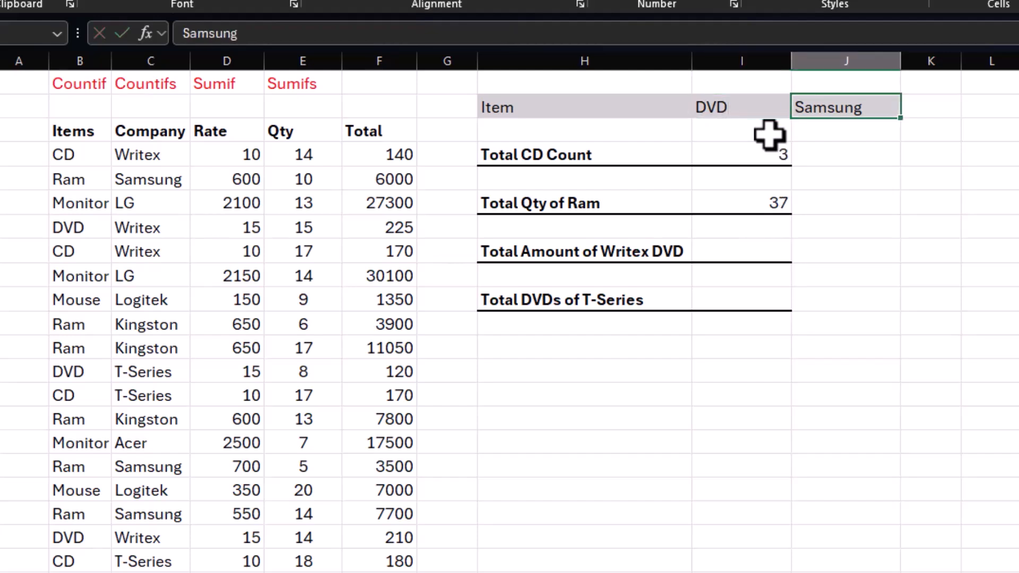
type("Writex")
left_click(770, 135)
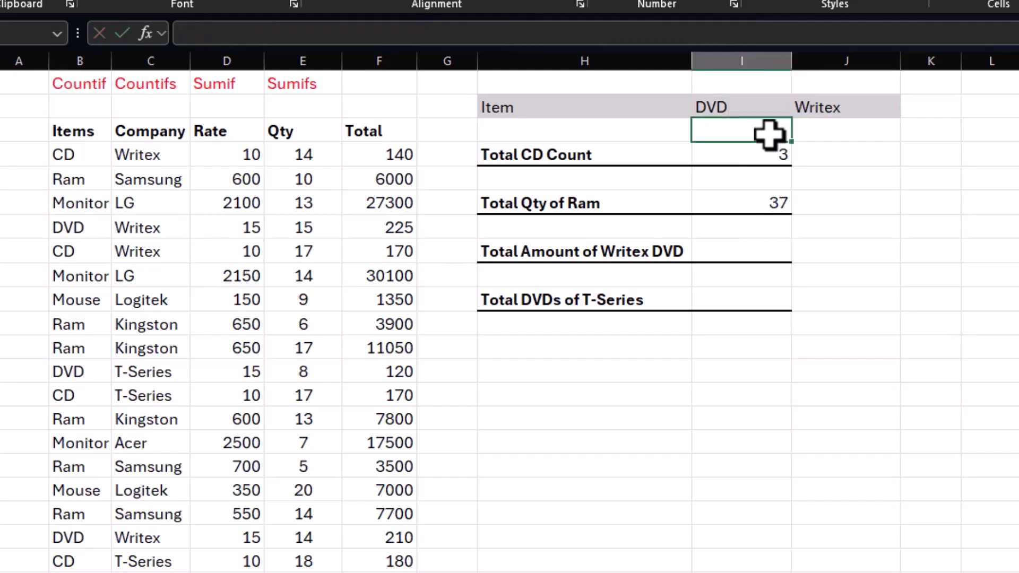
Step: Enter =SUMIFS(F4:F23,B4:B23,I2,C4:C23,J2) in I8 beside Total Amount of Writex DVD
left_click(742, 250)
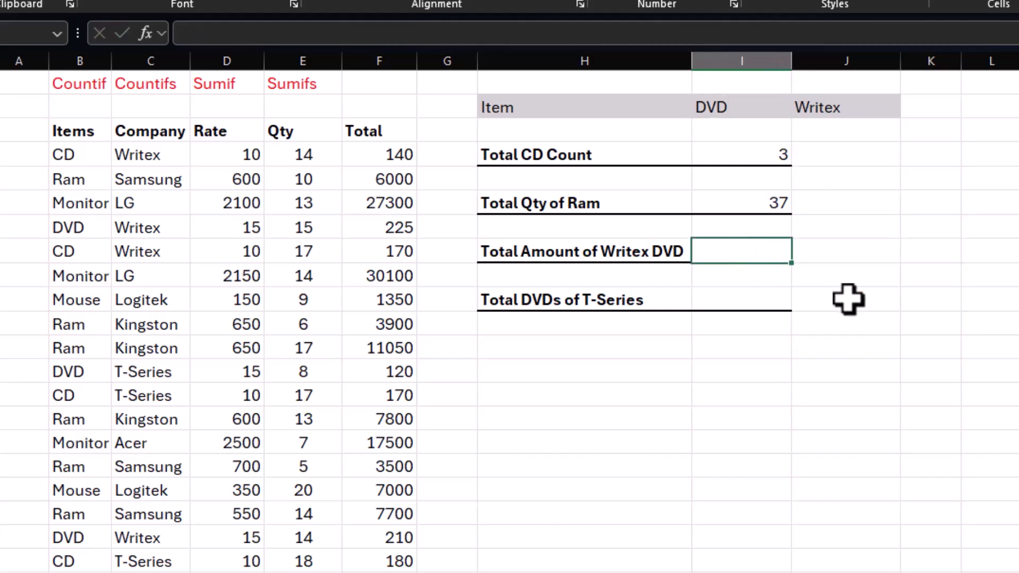
type("=sumifs")
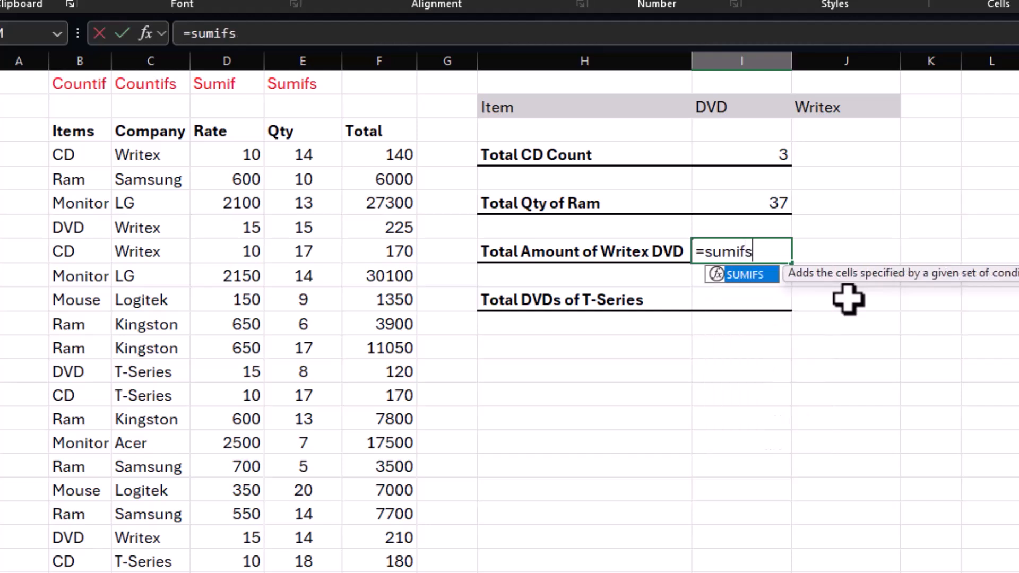
type("(")
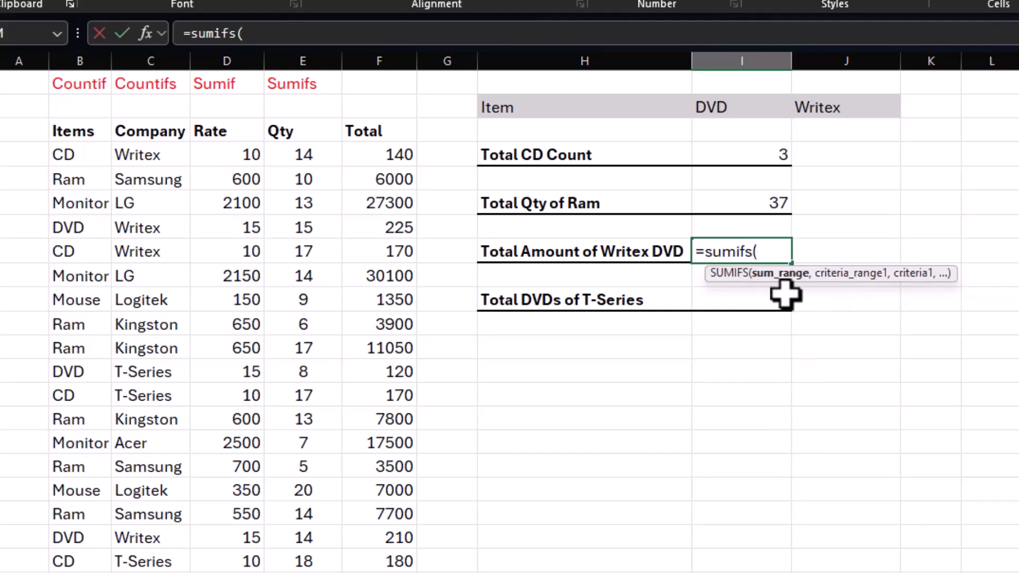
left_click_drag(387, 154, 382, 571)
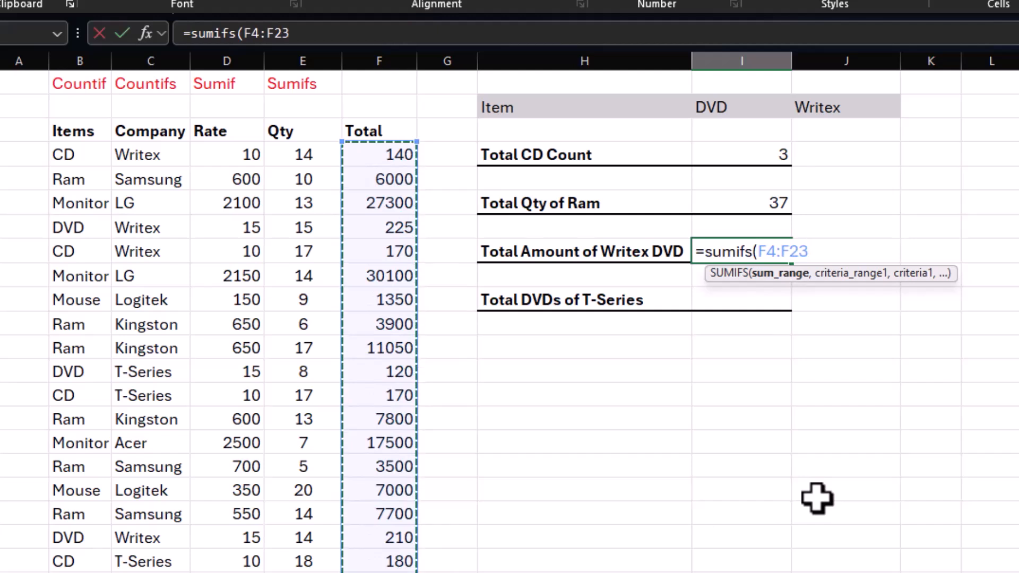
type(",")
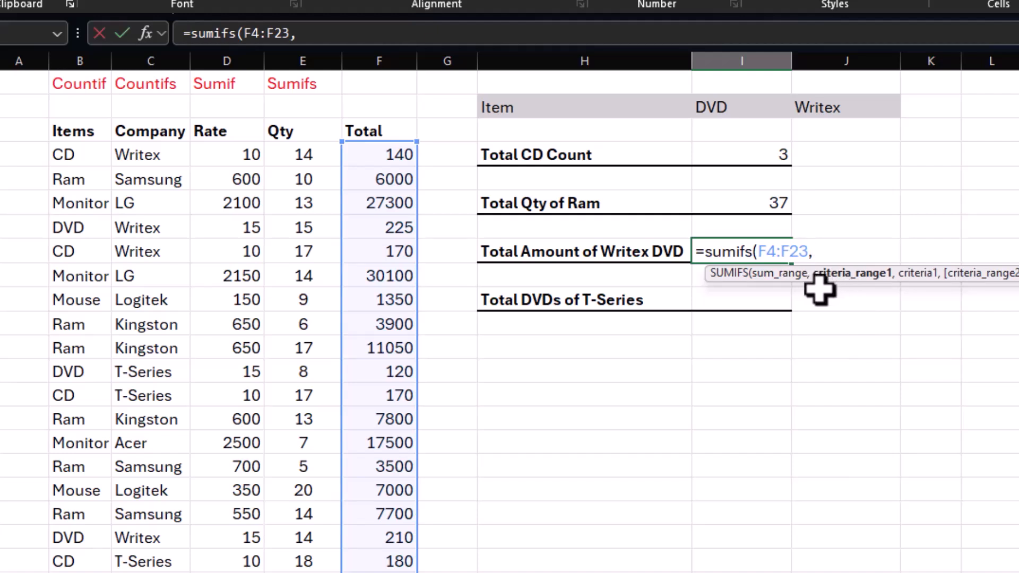
left_click_drag(80, 157, 66, 563)
type(",")
left_click(757, 109)
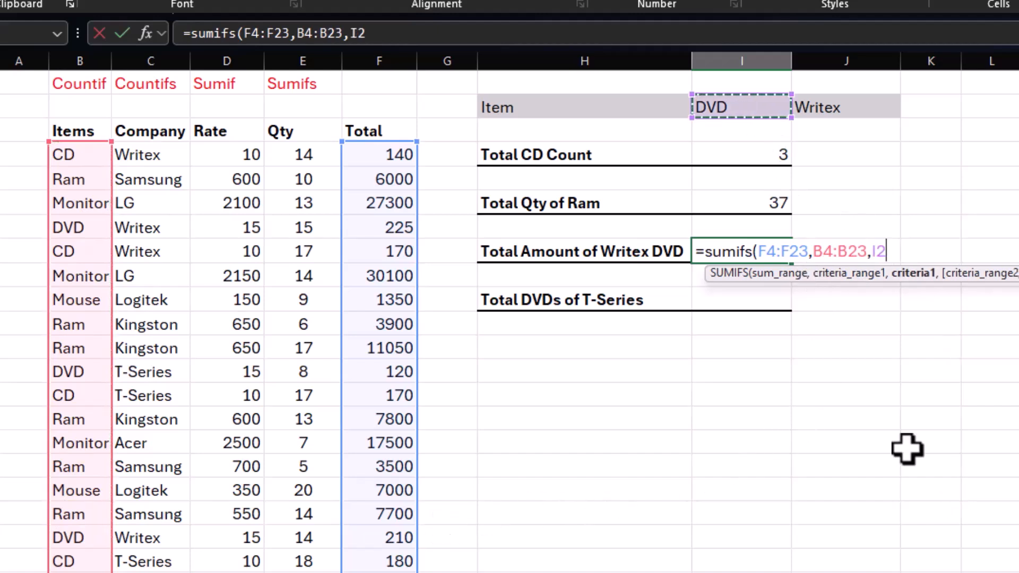
type(",")
left_click_drag(150, 157, 128, 571)
type(",")
left_click(846, 109)
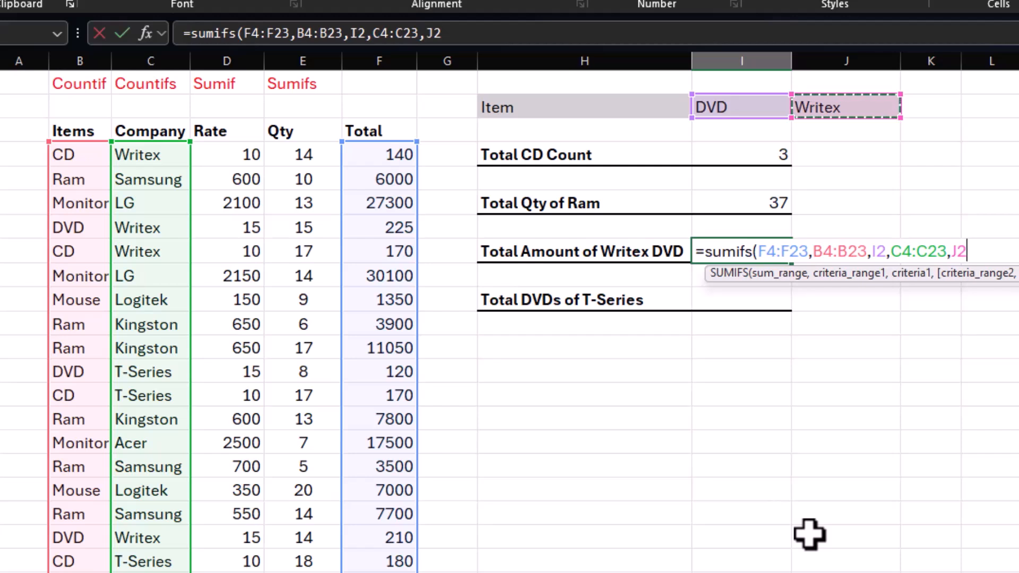
type(")")
key("Return")
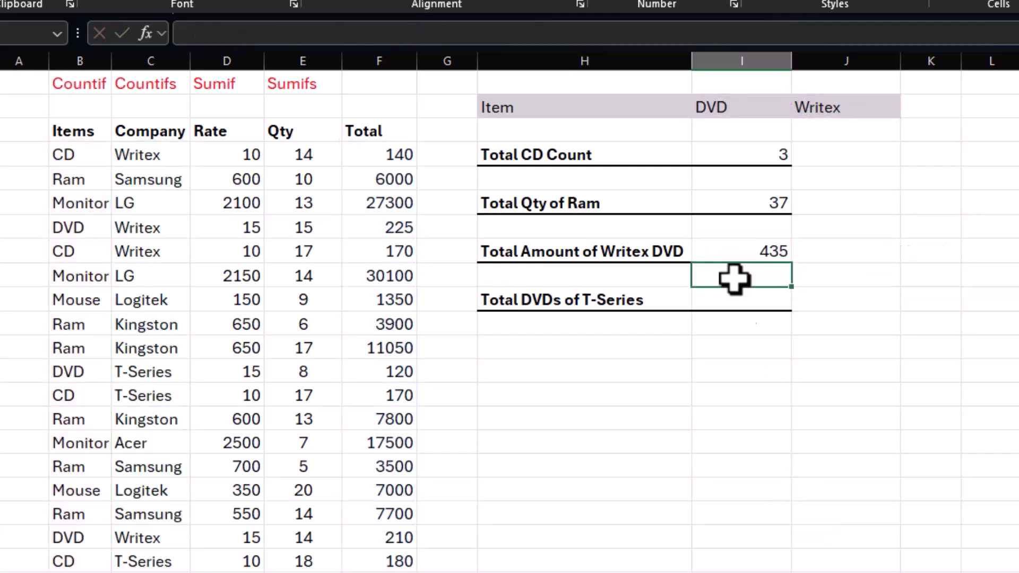
Step: Shade the Total cells F7 and F20 of the two Writex DVD rows with the grey fill colour
left_click(741, 251)
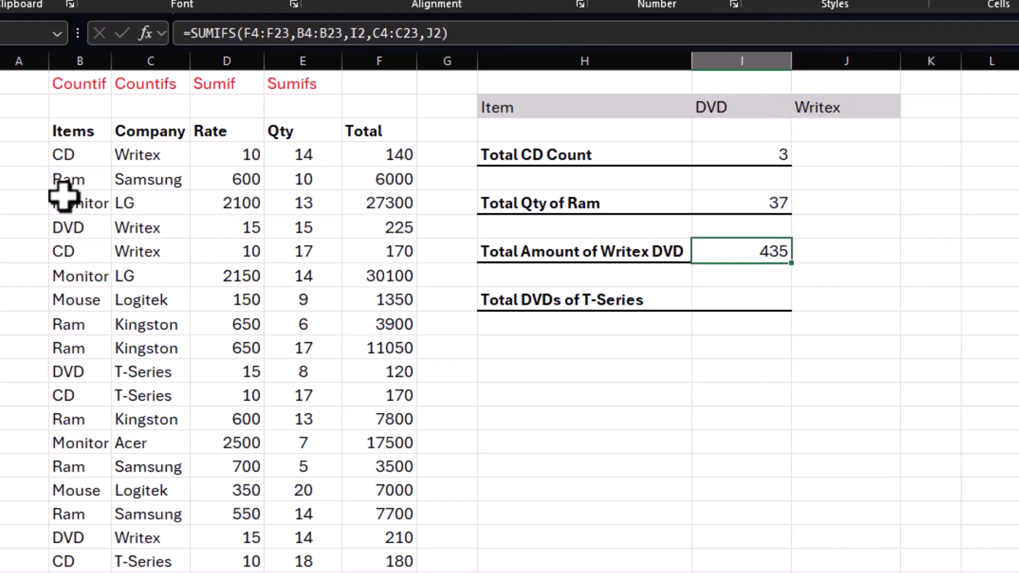
left_click(387, 227)
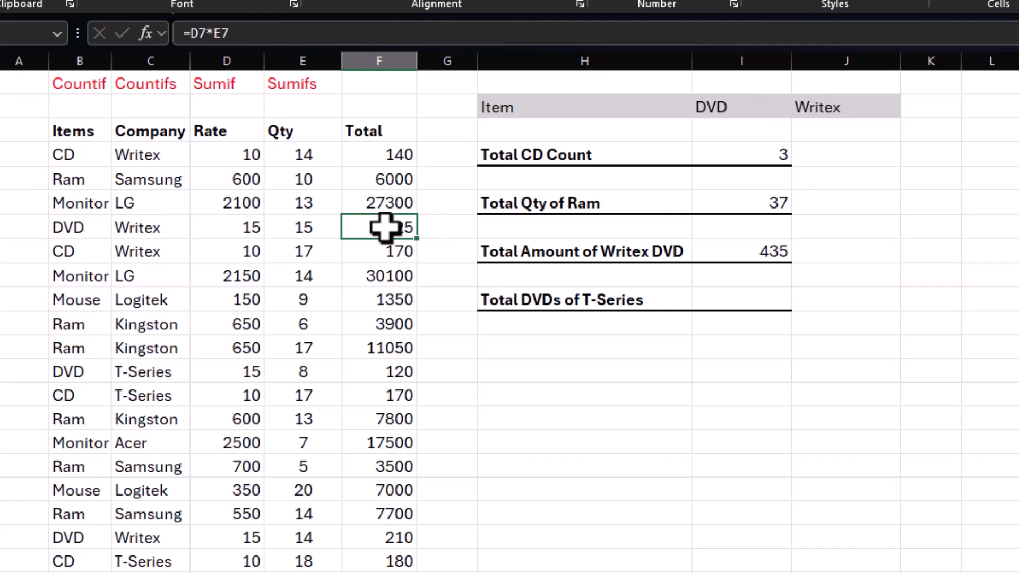
left_click(242, 2)
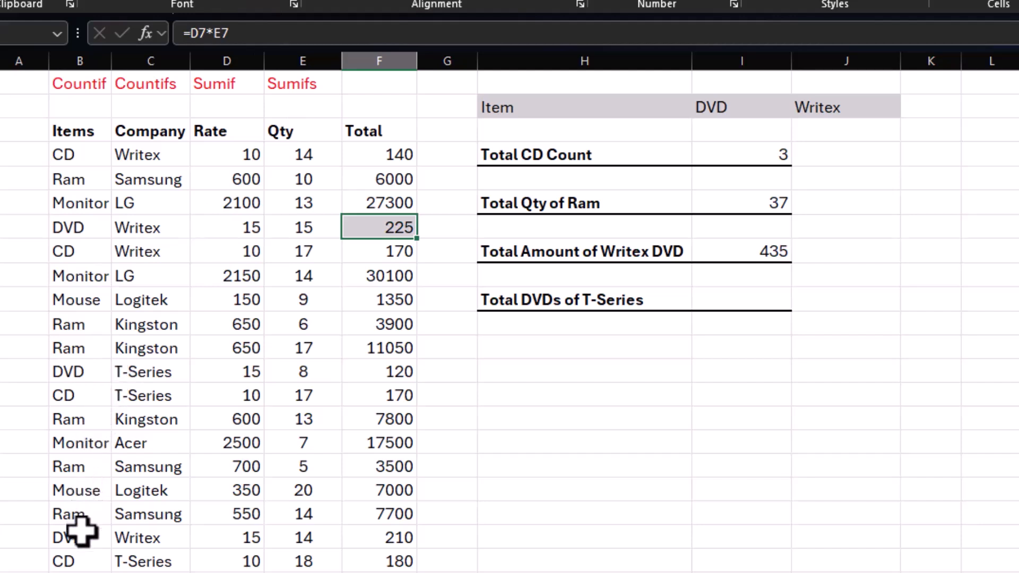
left_click(405, 541)
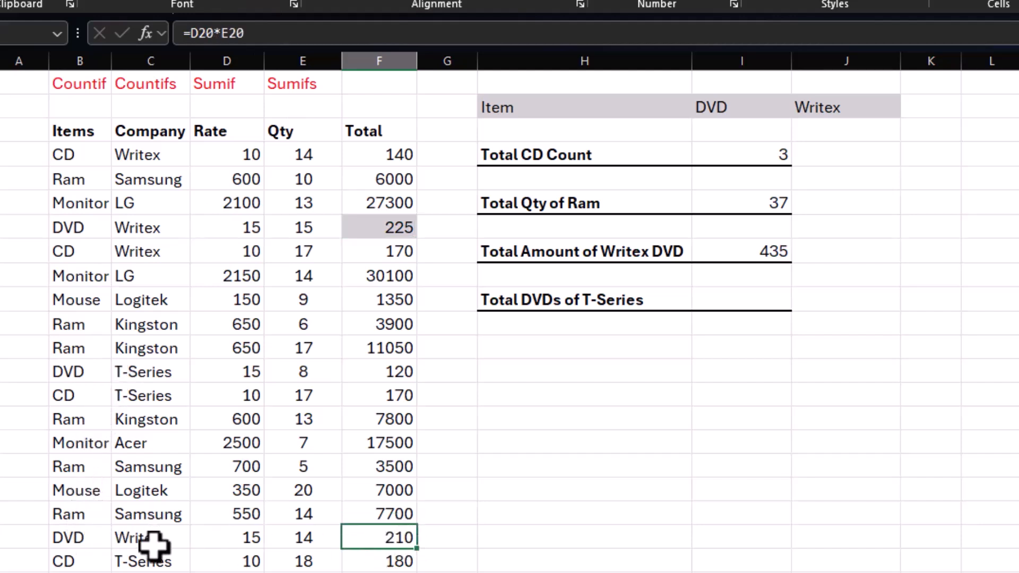
left_click(240, 3)
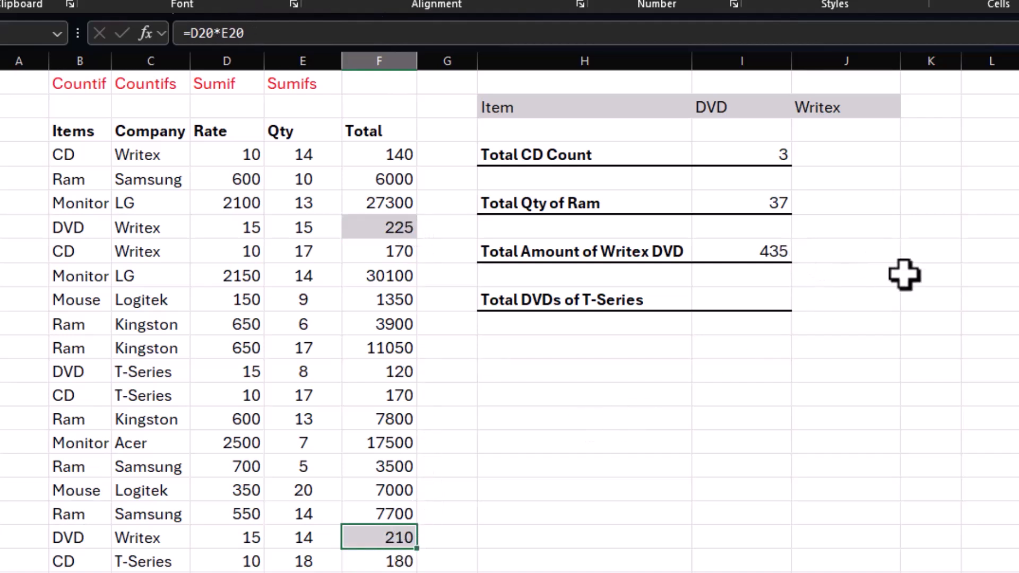
left_click_drag(53, 373, 404, 374)
left_click(621, 461)
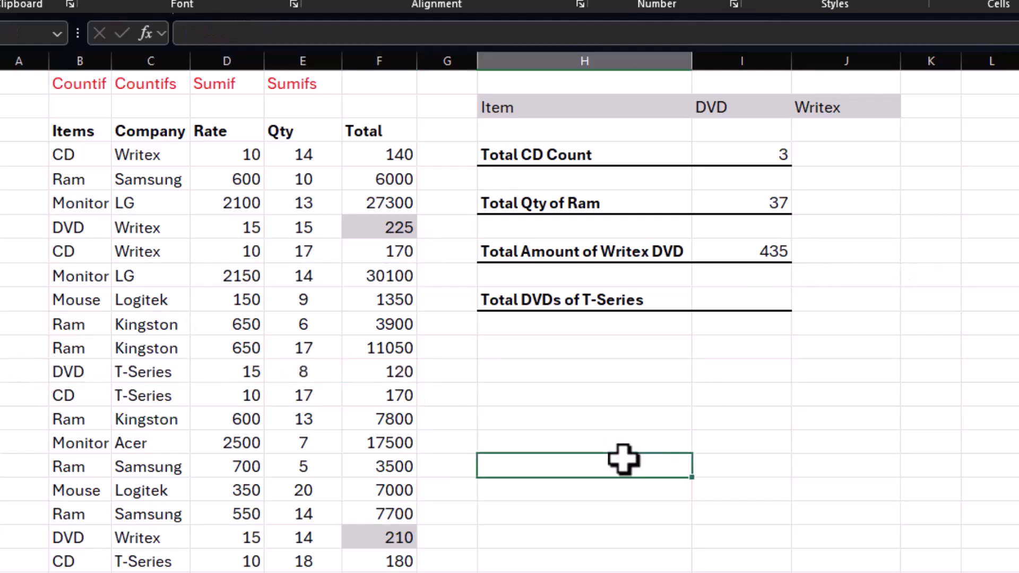
Step: Enter =COUNTIFS(B4:B23,I2,C4:C23,J2) in I10 beside Total DVDs of T-Series
left_click(725, 306)
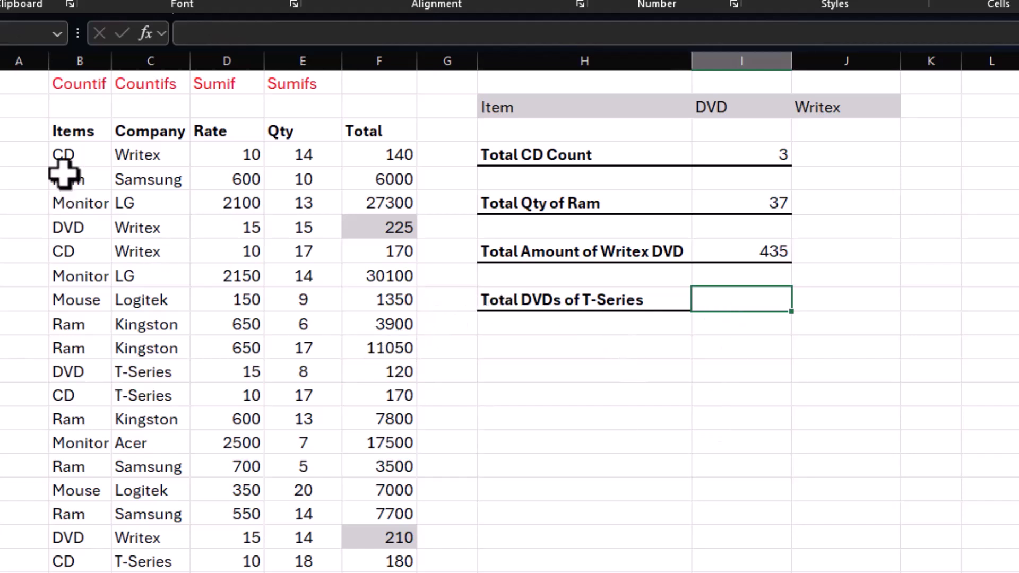
left_click(63, 157)
left_click(62, 276)
left_click(63, 347)
left_click(62, 419)
left_click(717, 302)
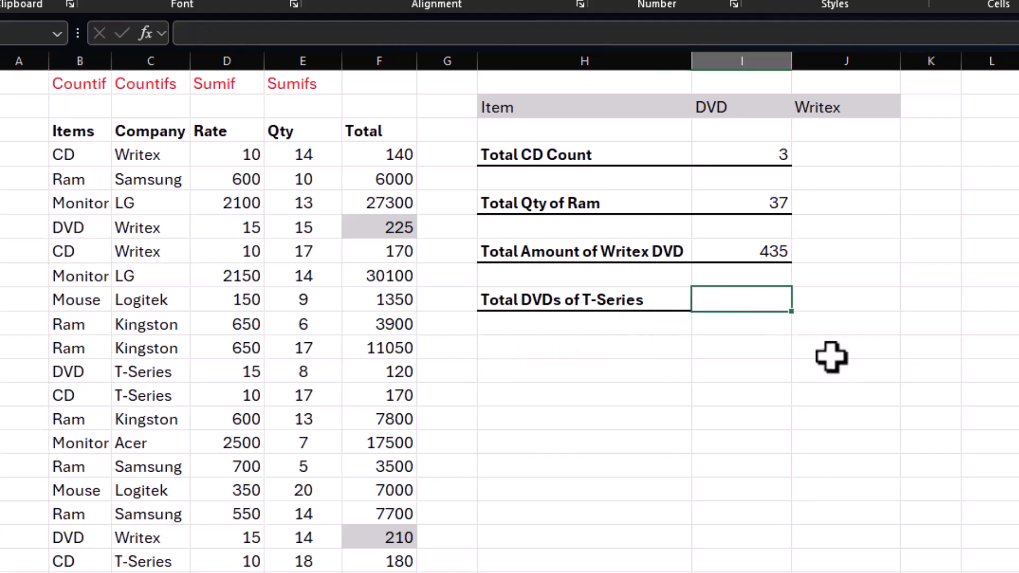
type("=cout")
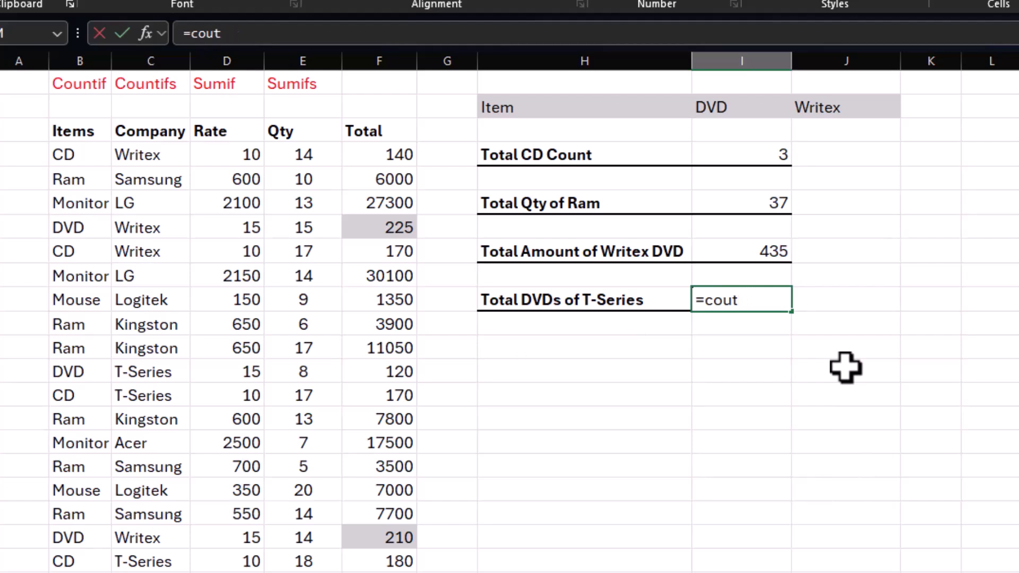
key("BackSpace")
key("BackSpace")
type("ntifs(")
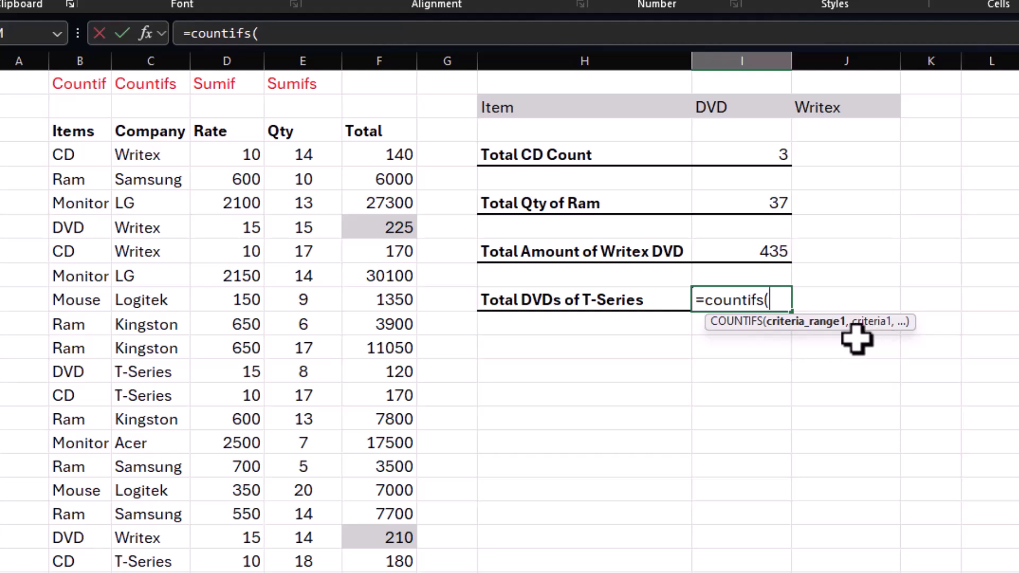
left_click_drag(81, 162, 80, 562)
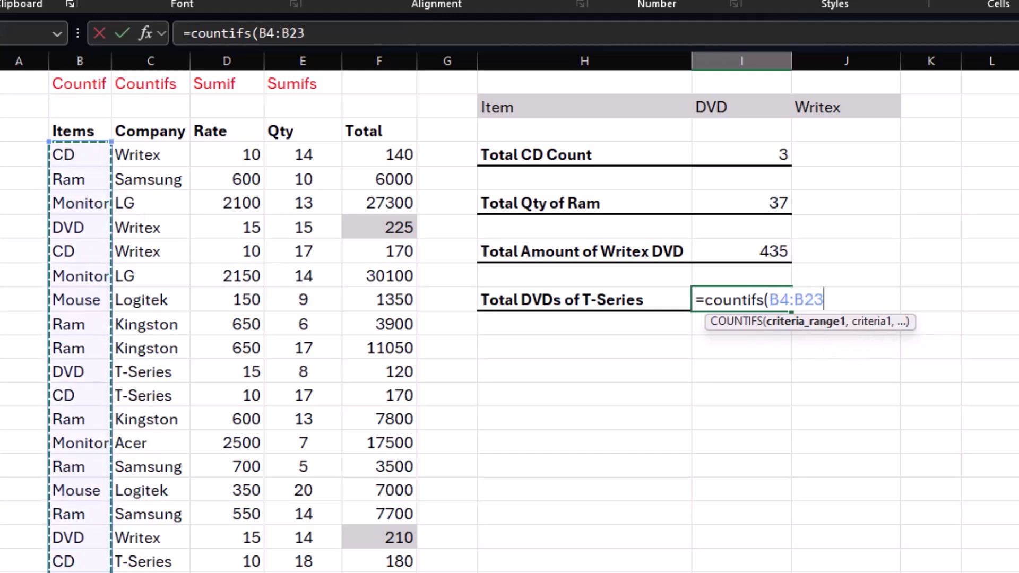
type(",")
left_click(715, 109)
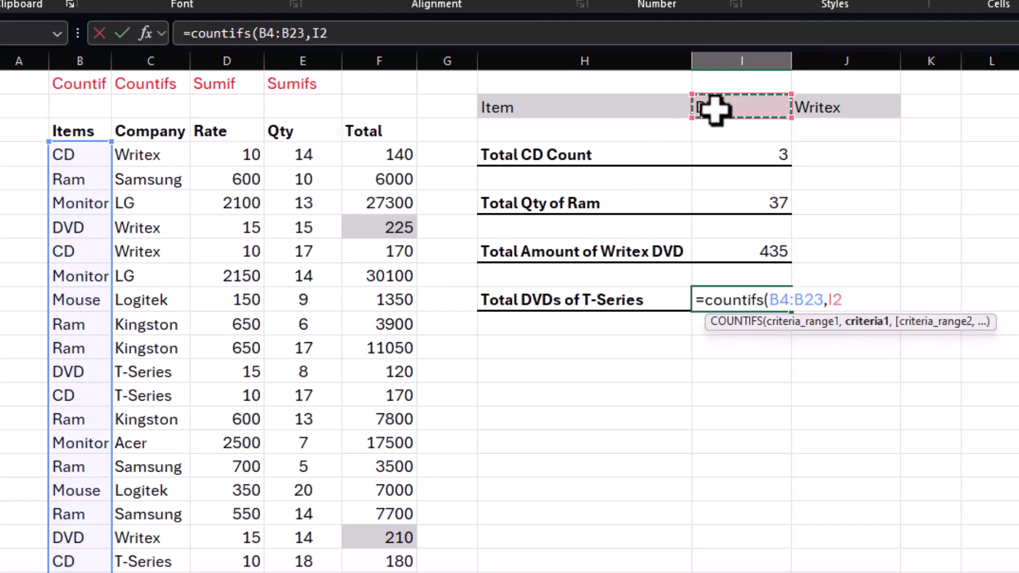
type(",")
left_click_drag(149, 155, 159, 572)
type(",")
left_click(839, 106)
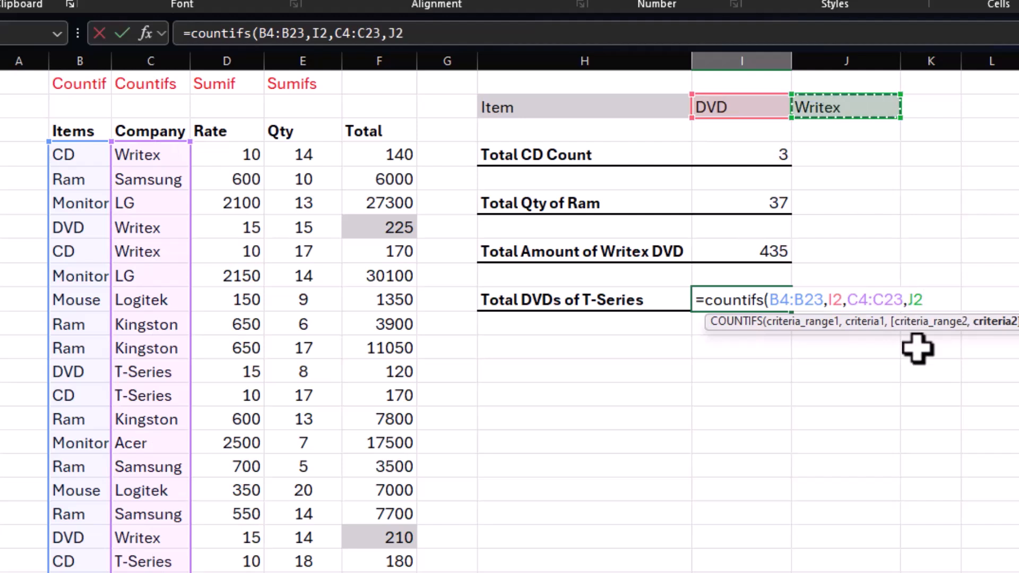
type(")")
key("Return")
left_click(733, 293)
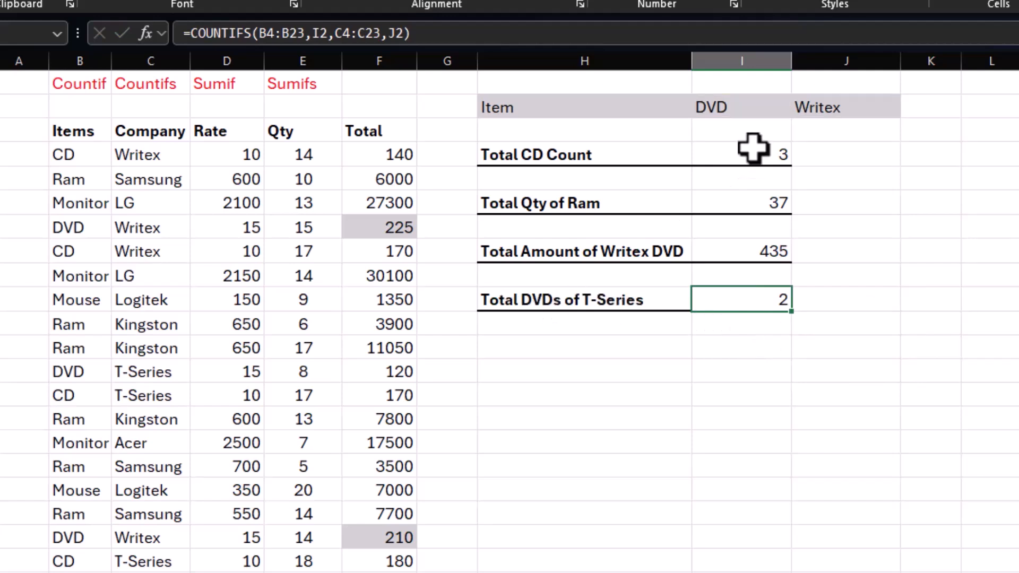
Step: Change the company criterion in J2 to T-series
left_click(828, 112)
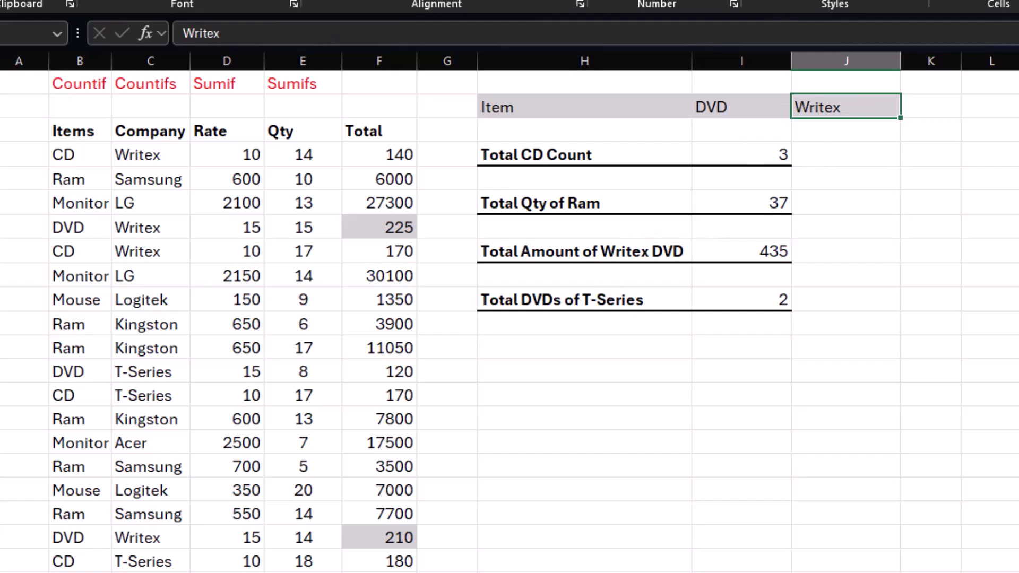
type("T-series")
key("Return")
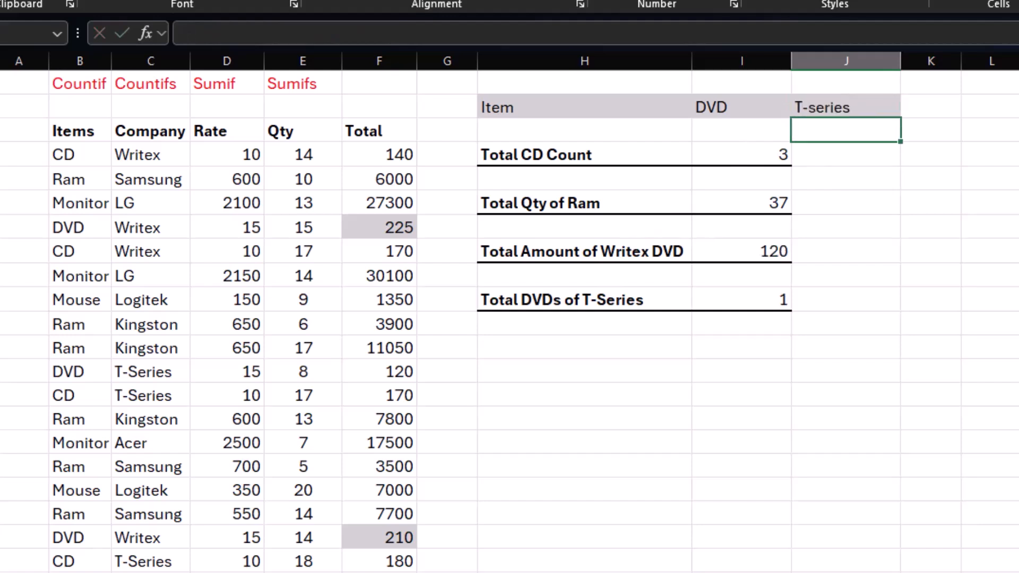
Step: Check the COUNTIFS result in I10 and the SUMIFS result in I8 against the T-Series DVD row, and review the function headings in row 1
left_click(731, 297)
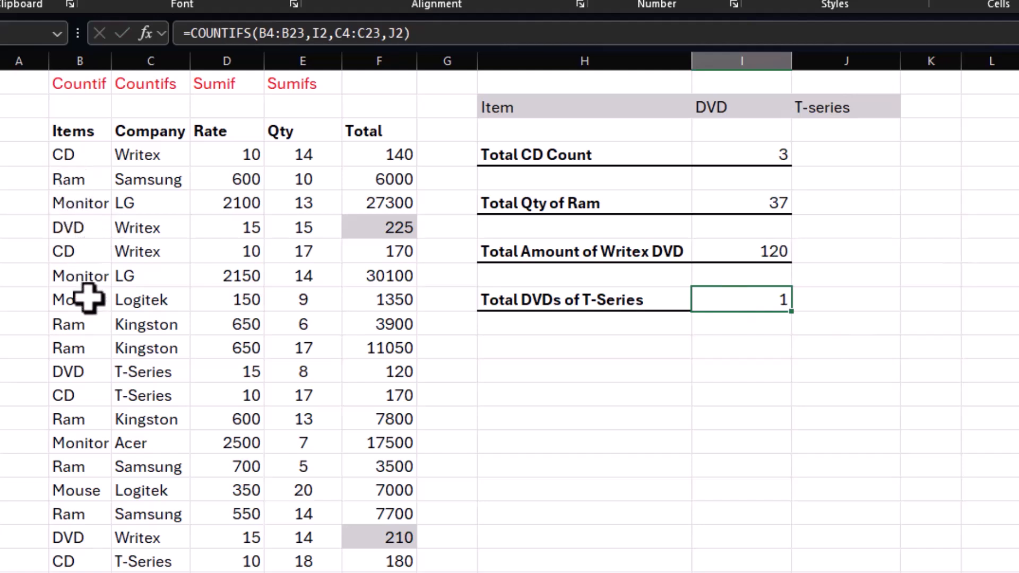
left_click(125, 377)
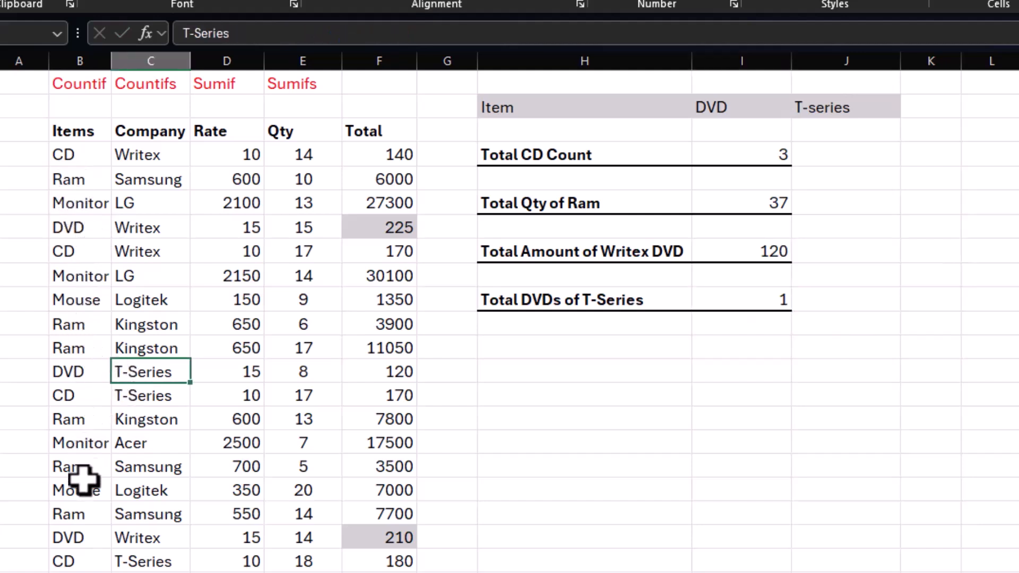
left_click(775, 298)
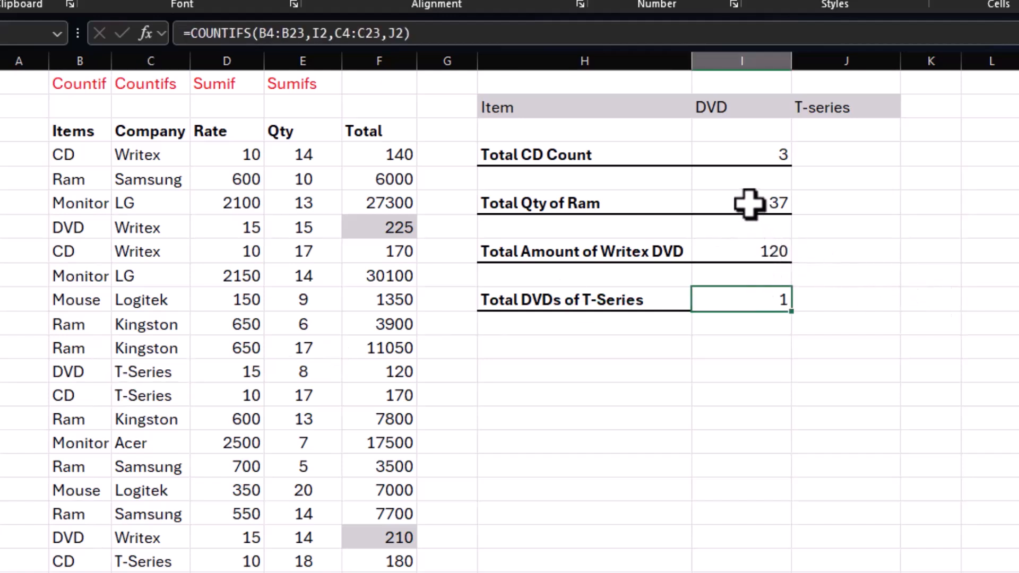
left_click(750, 254)
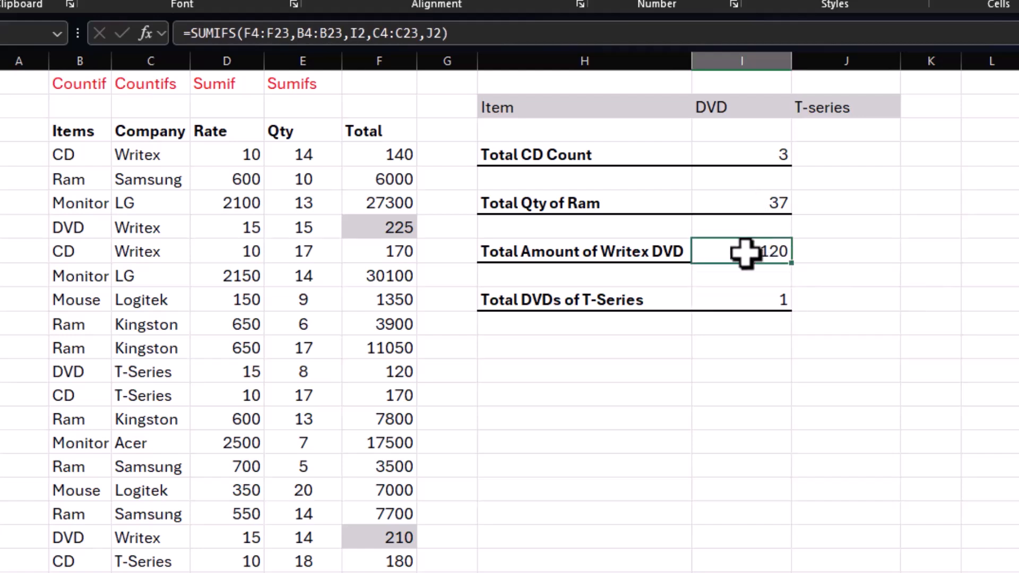
left_click(379, 374)
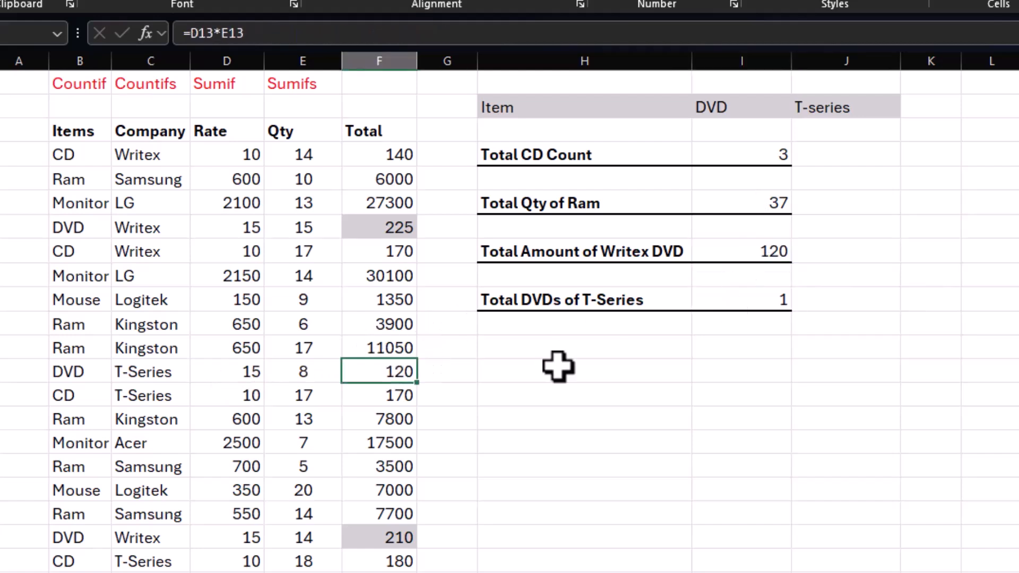
left_click_drag(75, 77, 296, 84)
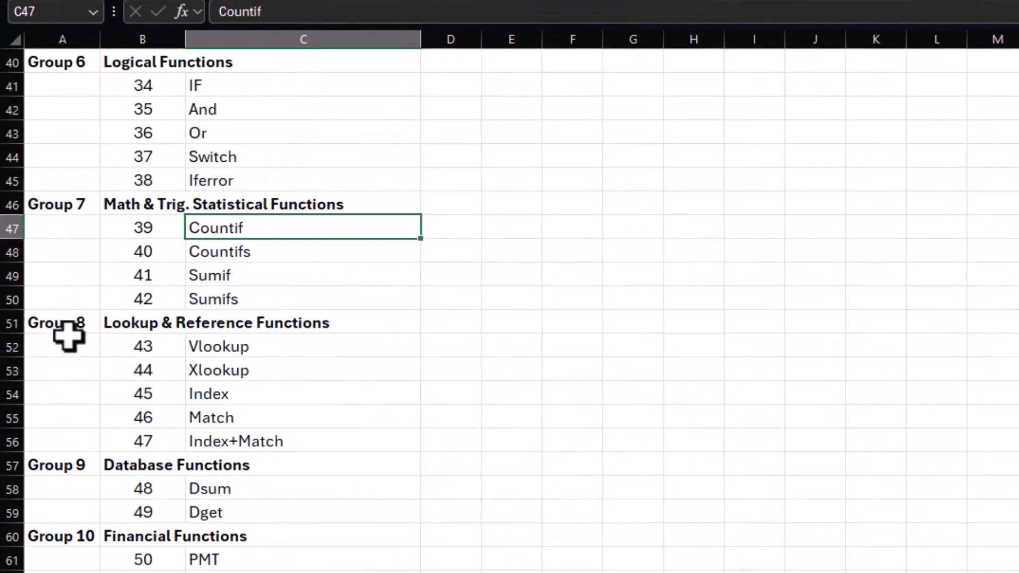
Step: Review the Group 8 lookup functions list and the November 2012 salary table with its Emp Name lookup cells
left_click(56, 322)
left_click_drag(56, 322, 291, 446)
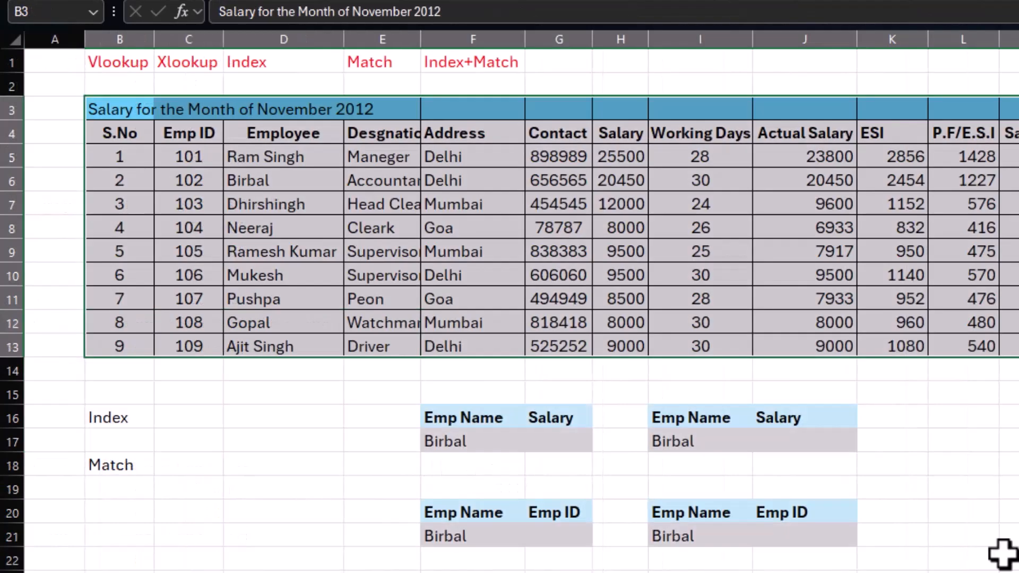
left_click(1009, 511)
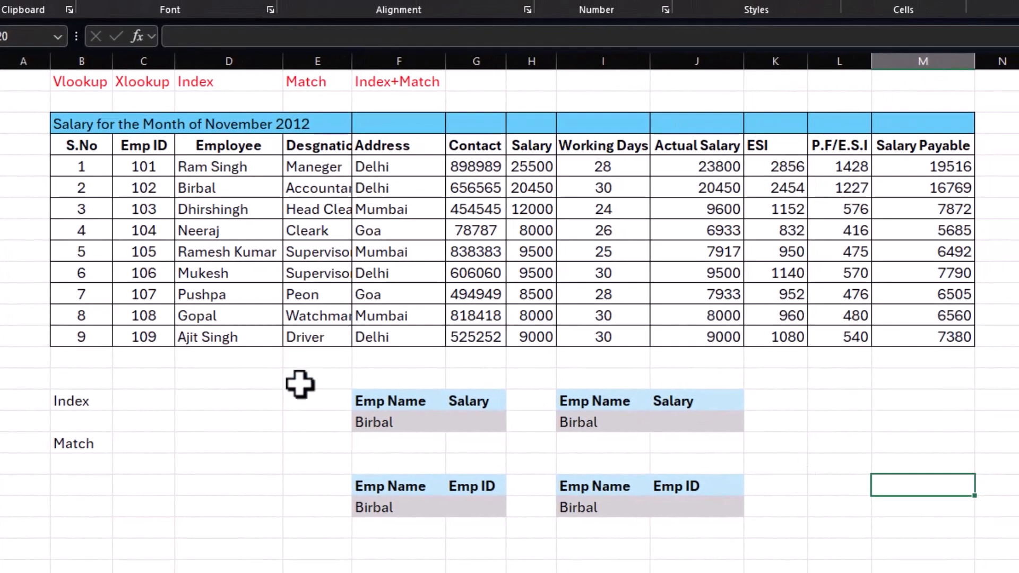
left_click(154, 168)
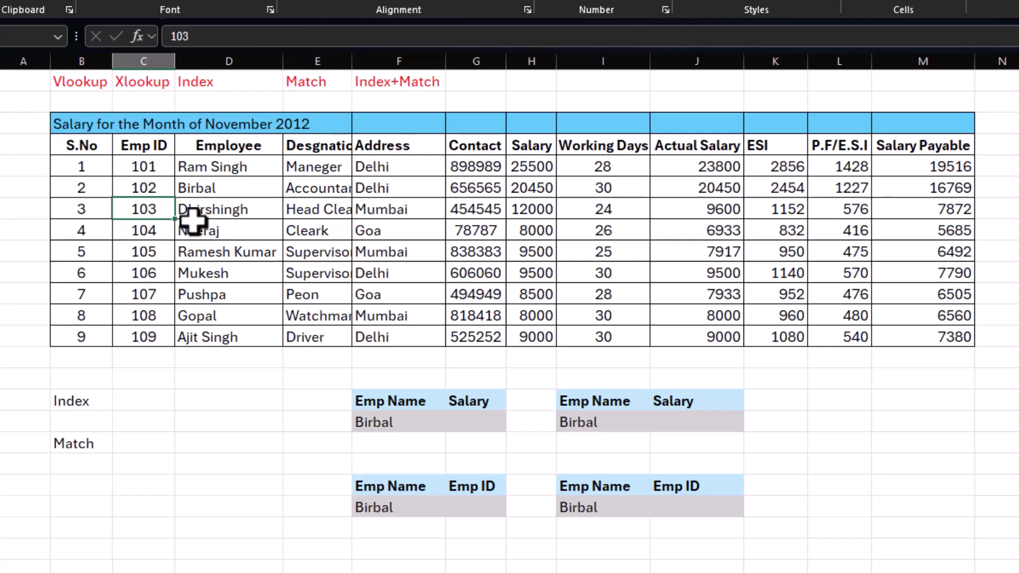
left_click(209, 189)
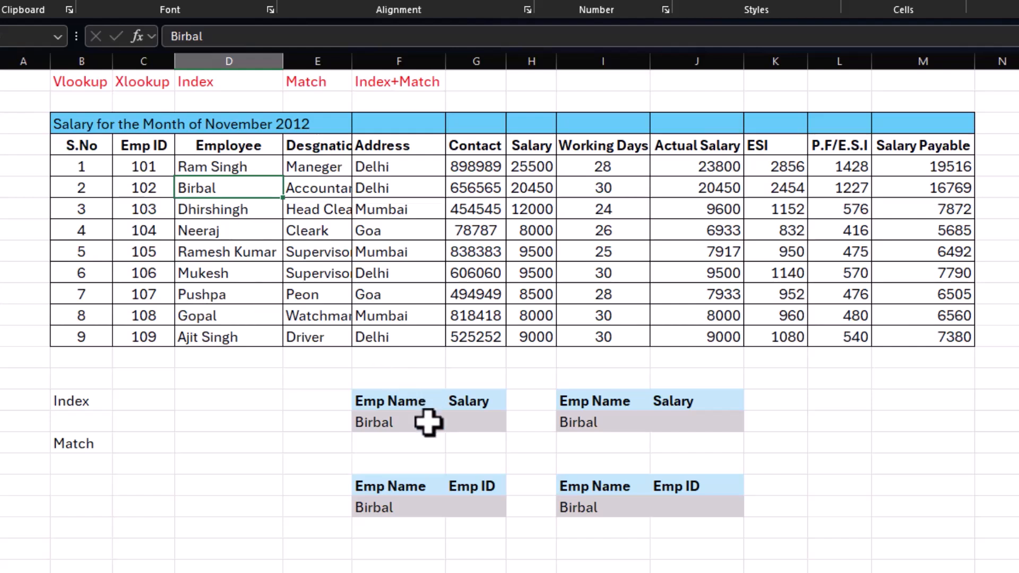
left_click(381, 422)
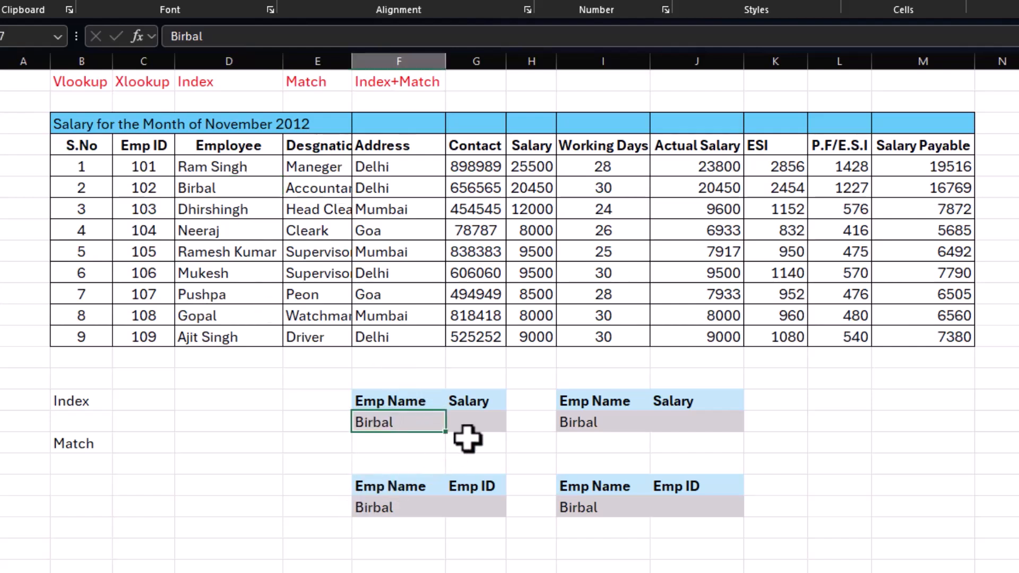
Step: Enter =VLOOKUP(F17,D4:M13,10,0) in G17 to return the Salary Payable for the employee named in F17
left_click(472, 423)
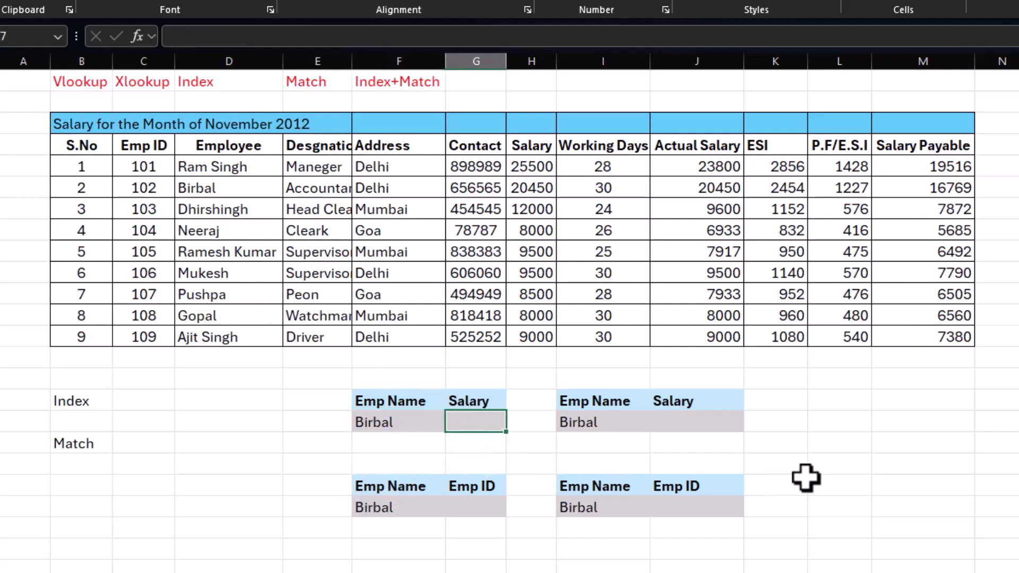
type("=vlookup")
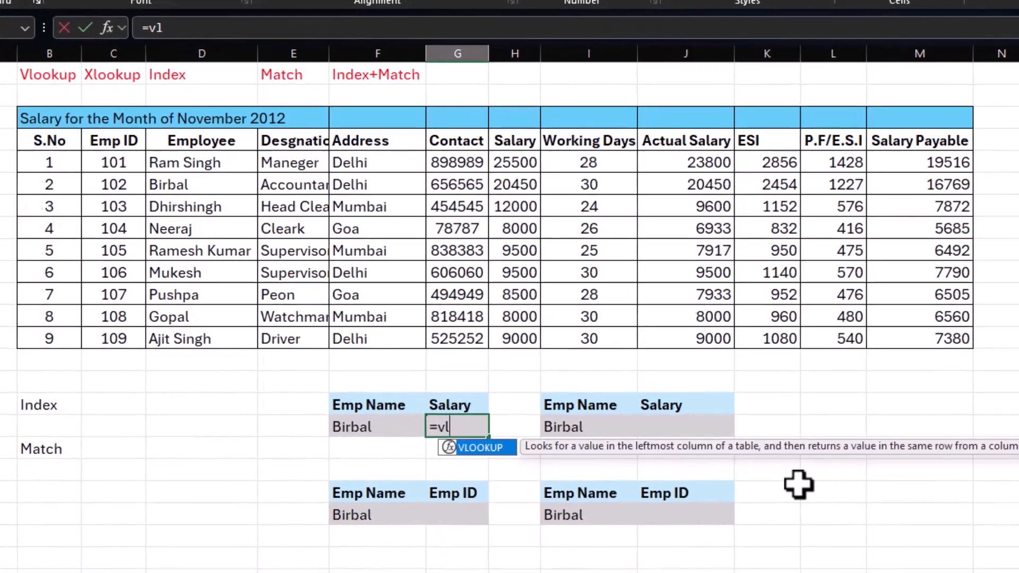
type("(")
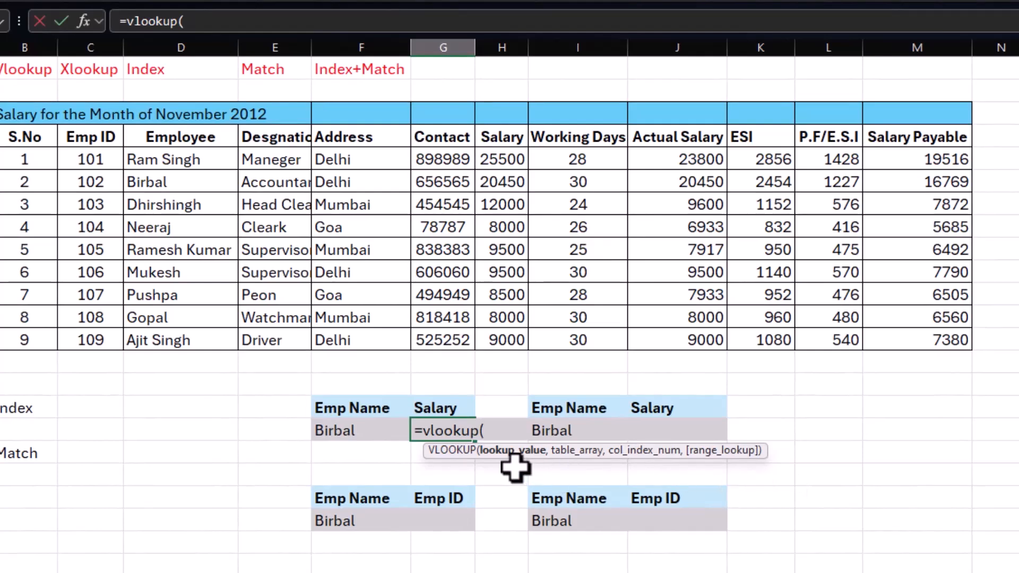
left_click(348, 431)
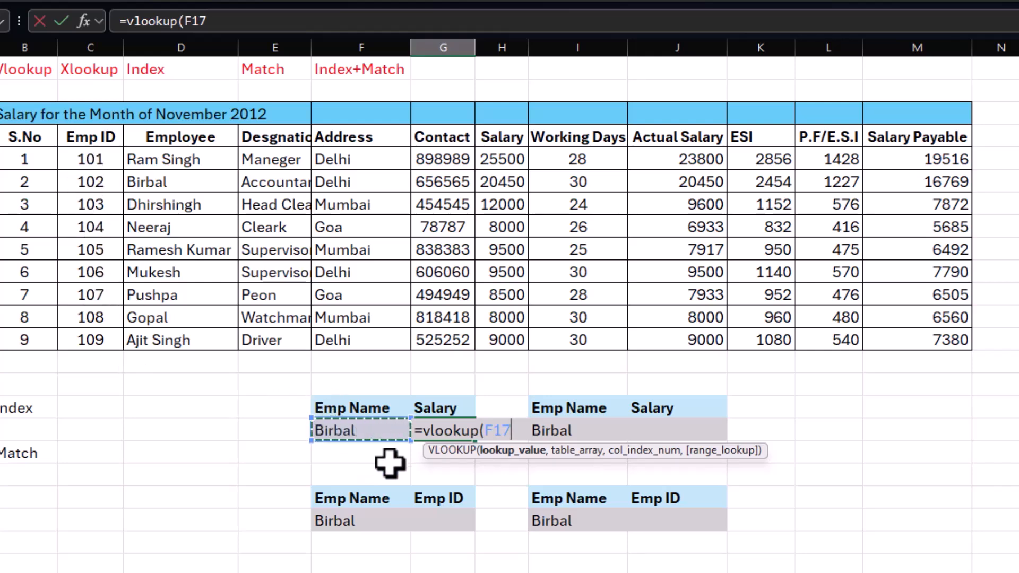
type(",")
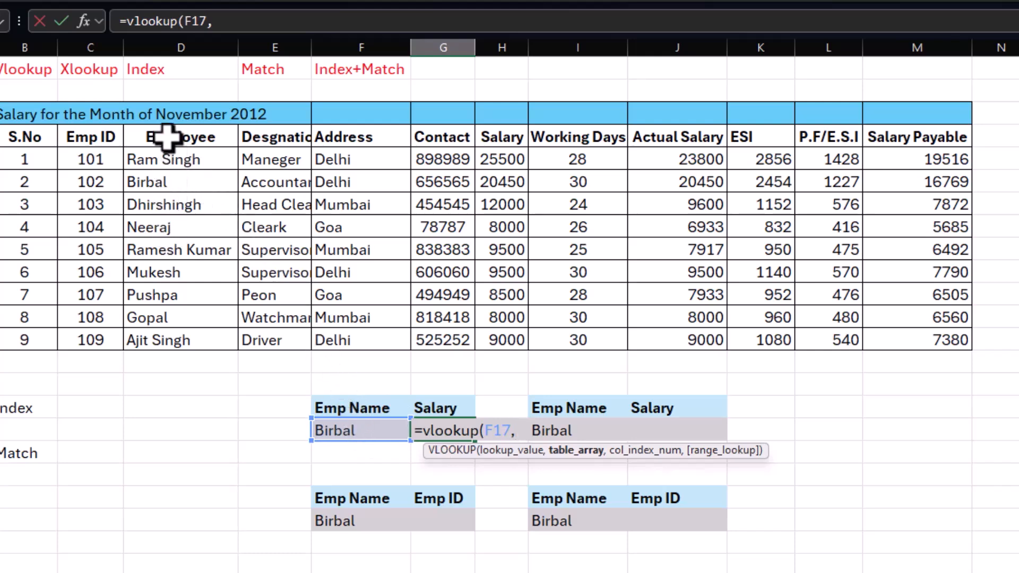
left_click_drag(167, 137, 920, 340)
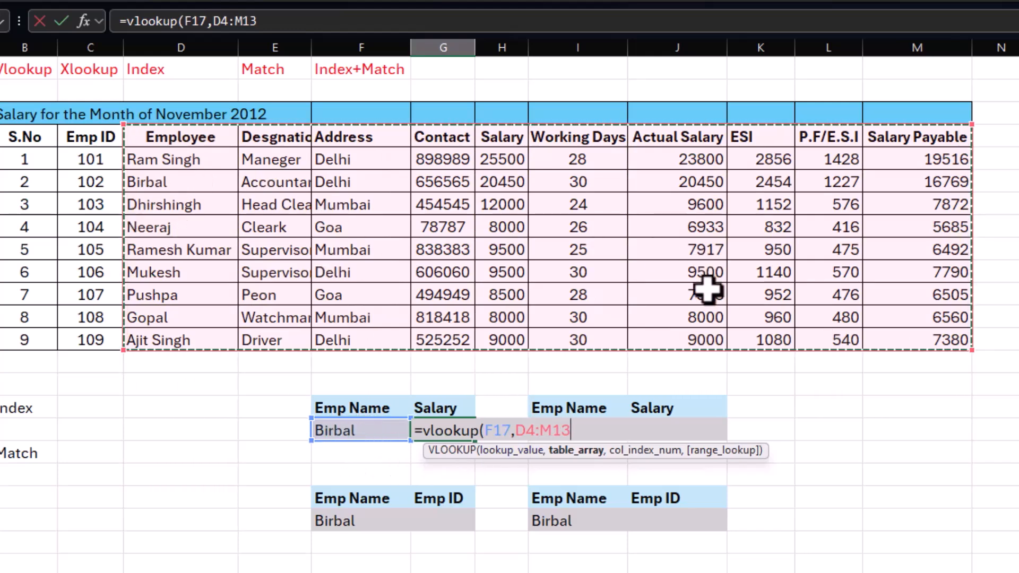
type(",10")
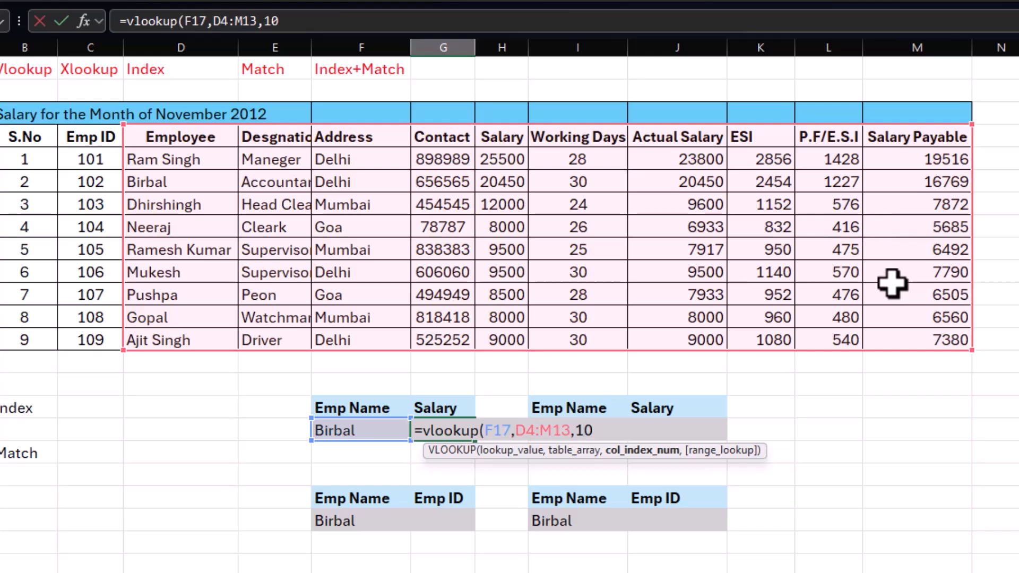
type(",0")
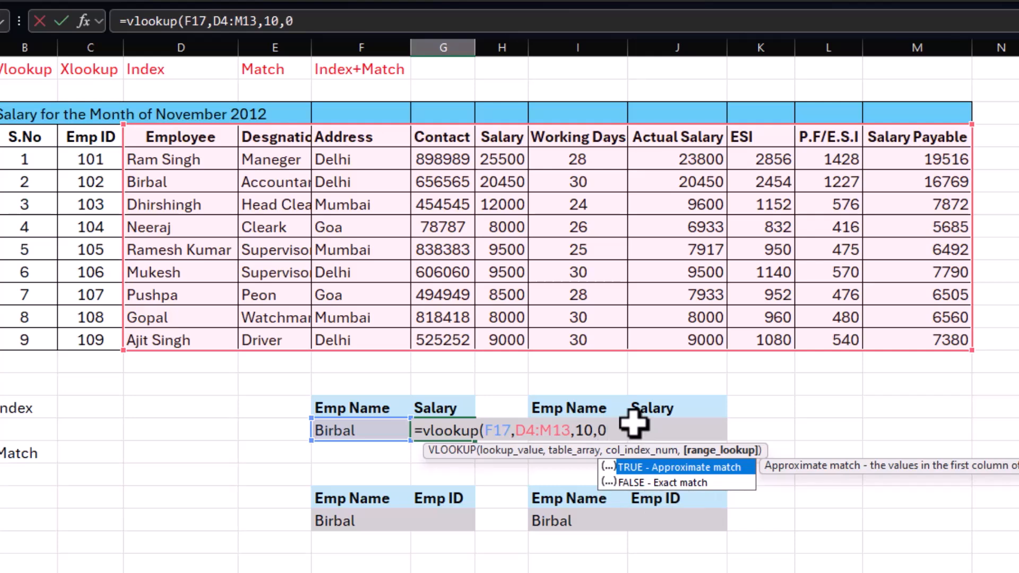
type(")")
key("Return")
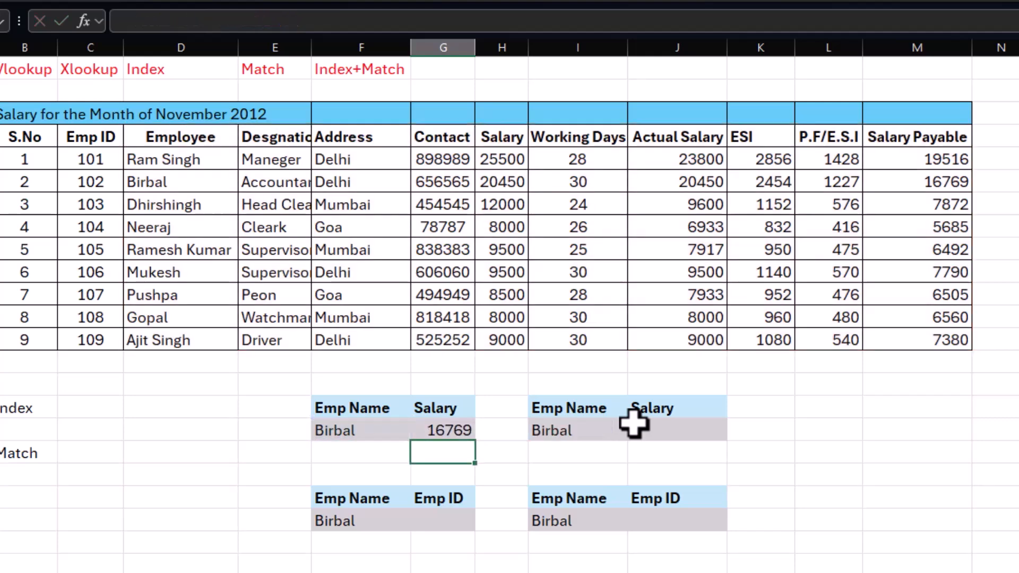
Step: Compare the VLOOKUP result in G17 with the matching employee's row, and examine the Emp ID column's position relative to the Employee column
left_click(441, 431)
left_click_drag(137, 180, 906, 181)
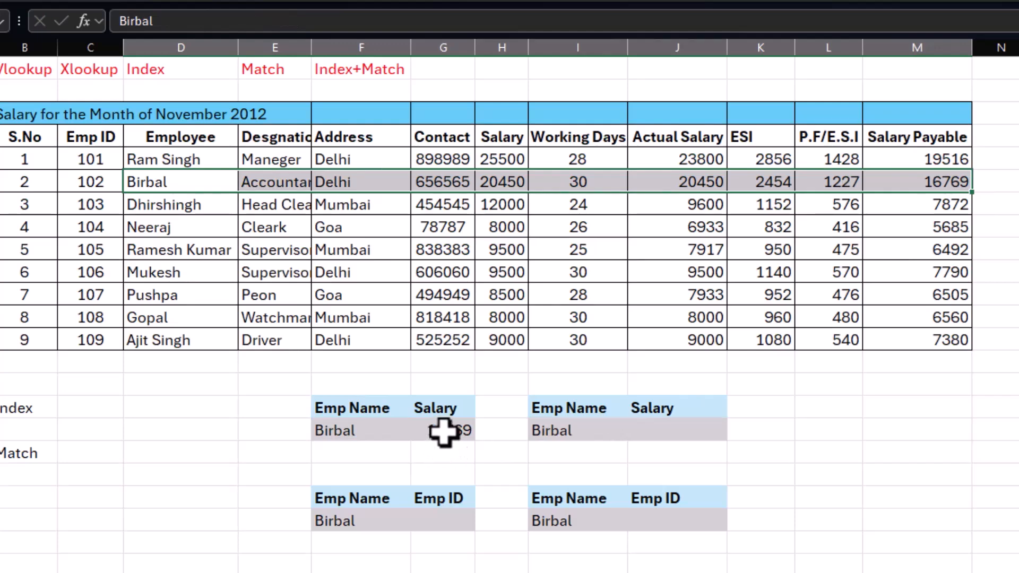
left_click(442, 522)
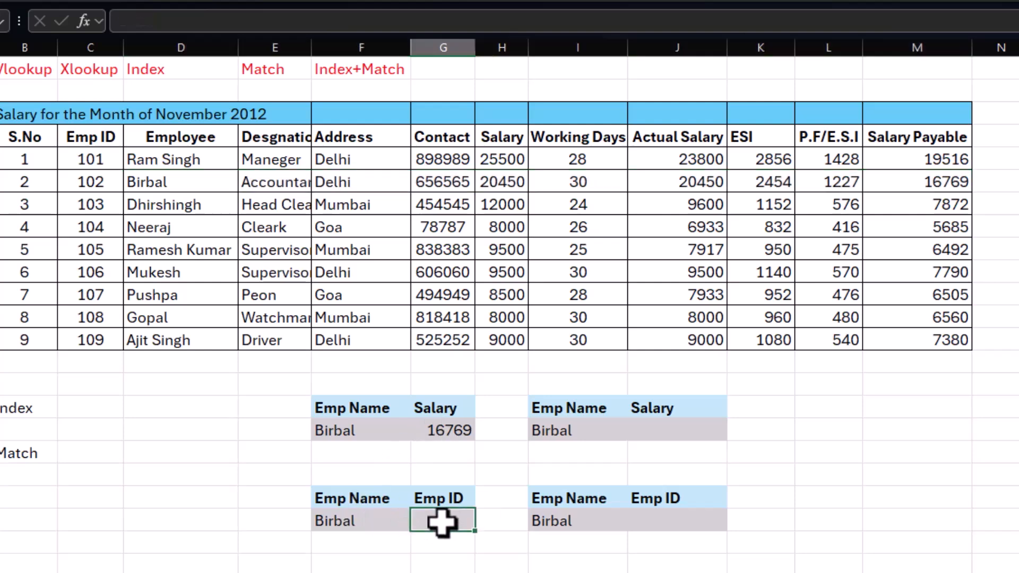
left_click(159, 182)
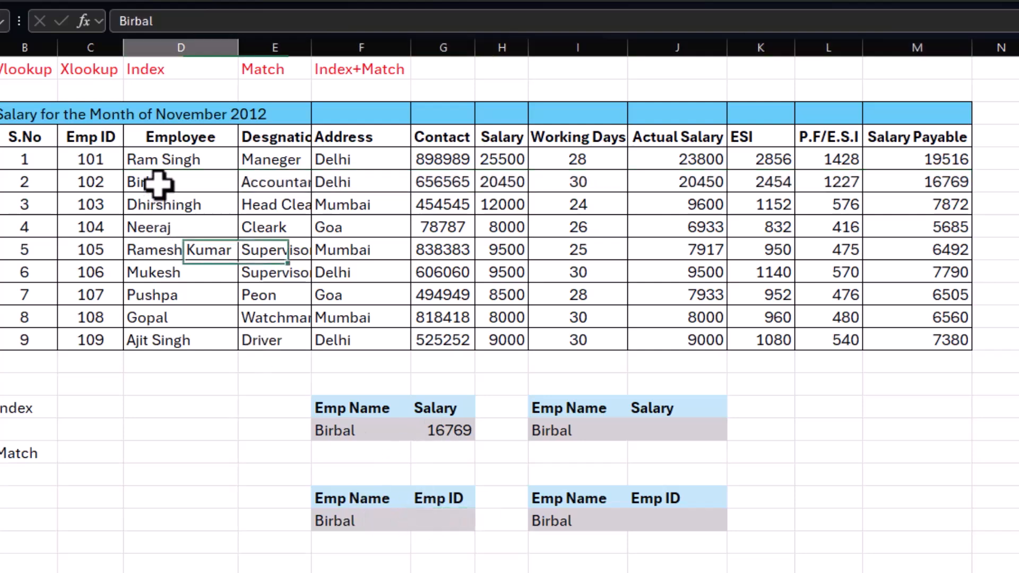
left_click_drag(159, 182, 947, 182)
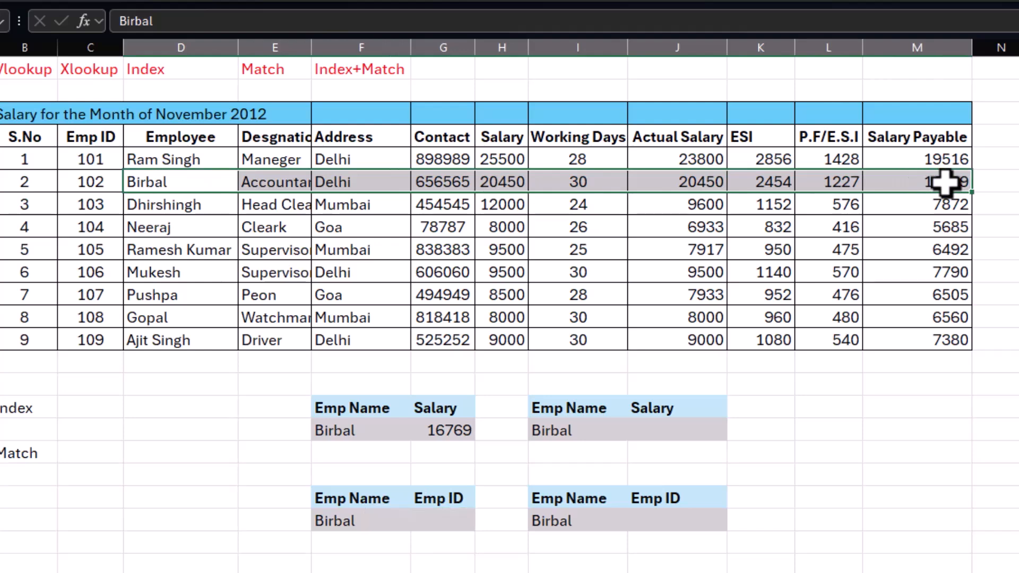
left_click_drag(145, 184, 86, 182)
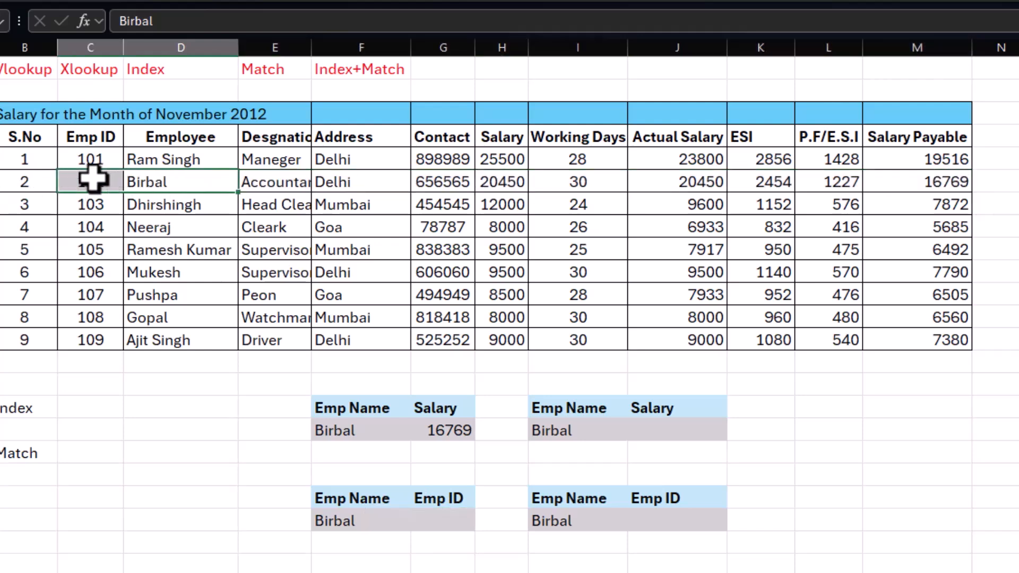
left_click(184, 181)
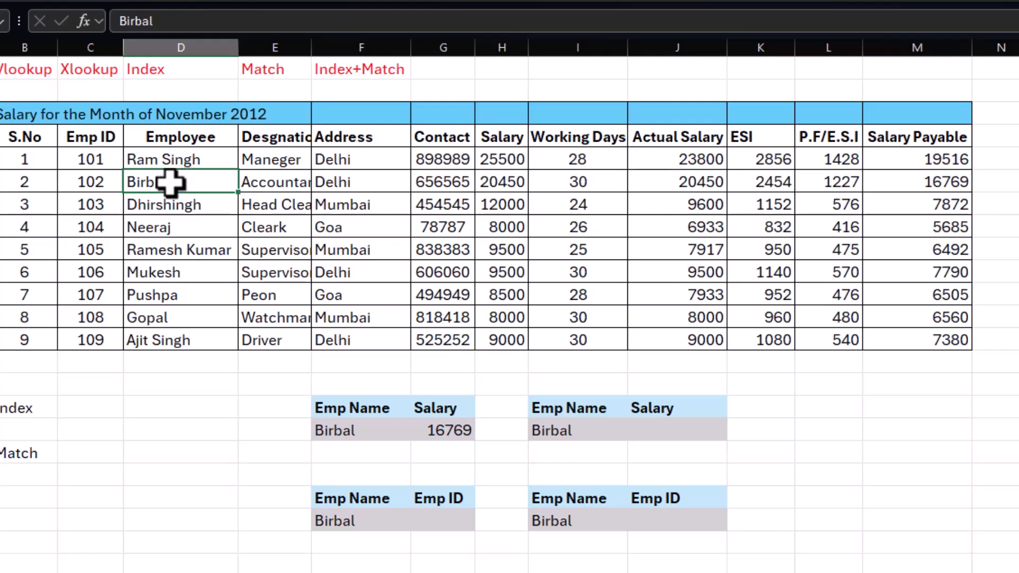
left_click_drag(168, 183, 942, 184)
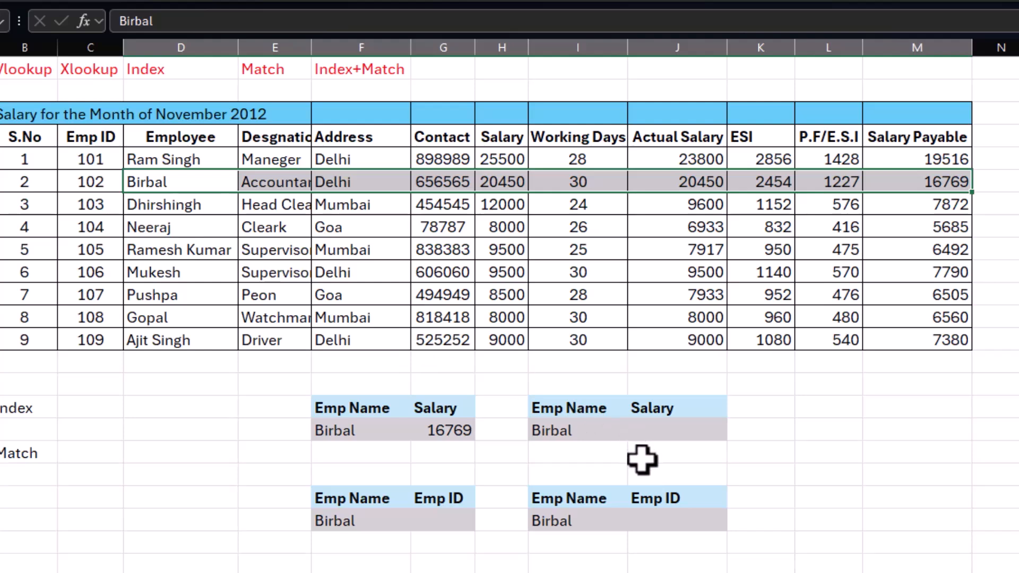
left_click(438, 523)
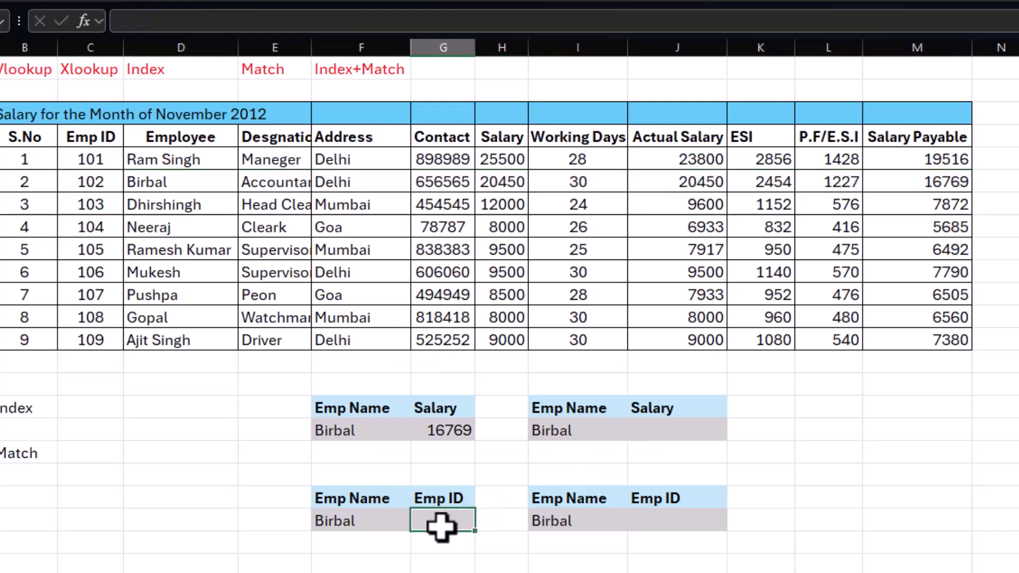
Step: Enter =XLOOKUP(I17,D4:D13,M4:M13) in J17 to return the Salary Payable for the employee named in I17
left_click(669, 431)
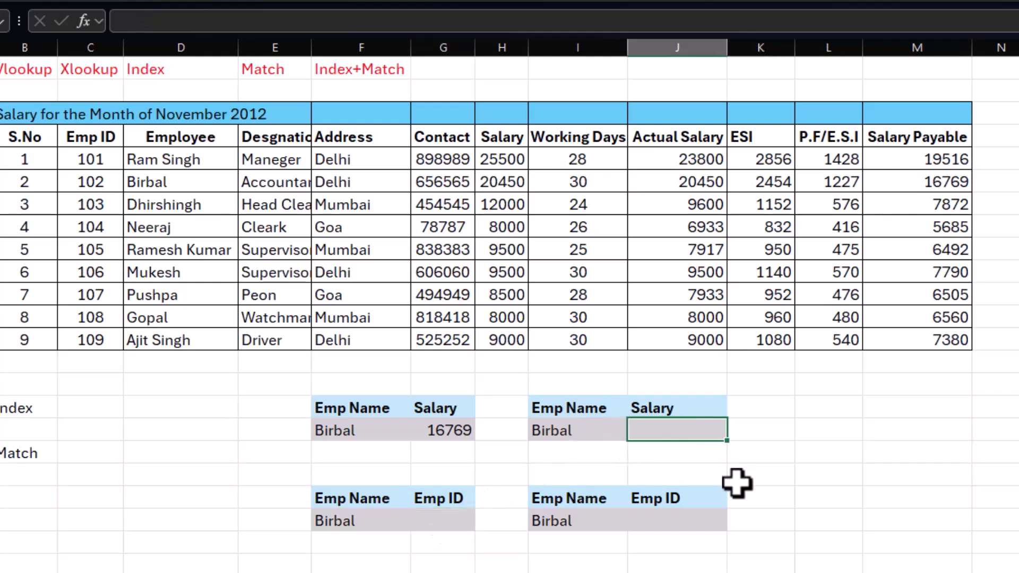
type("=xlookup(")
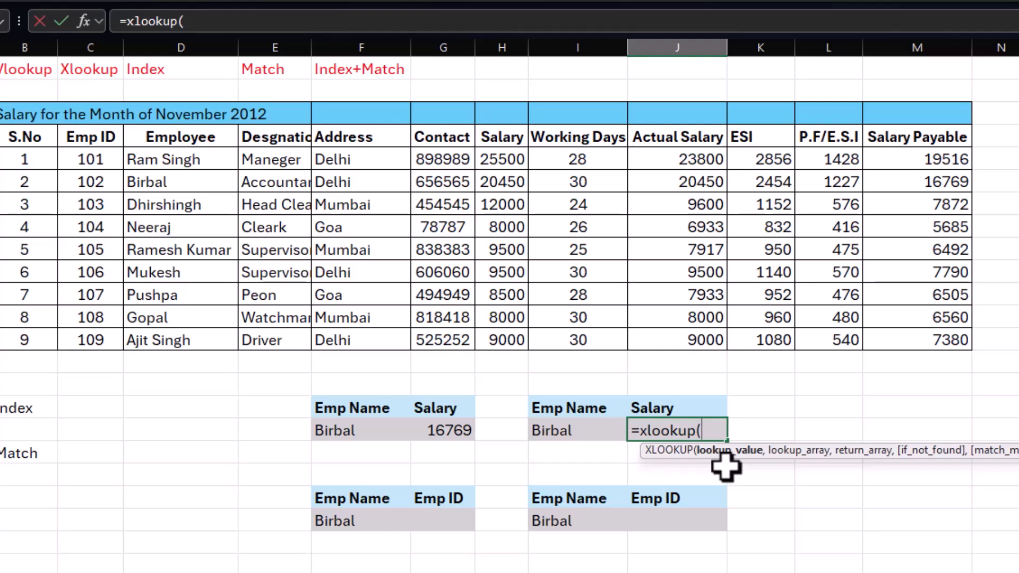
left_click(562, 425)
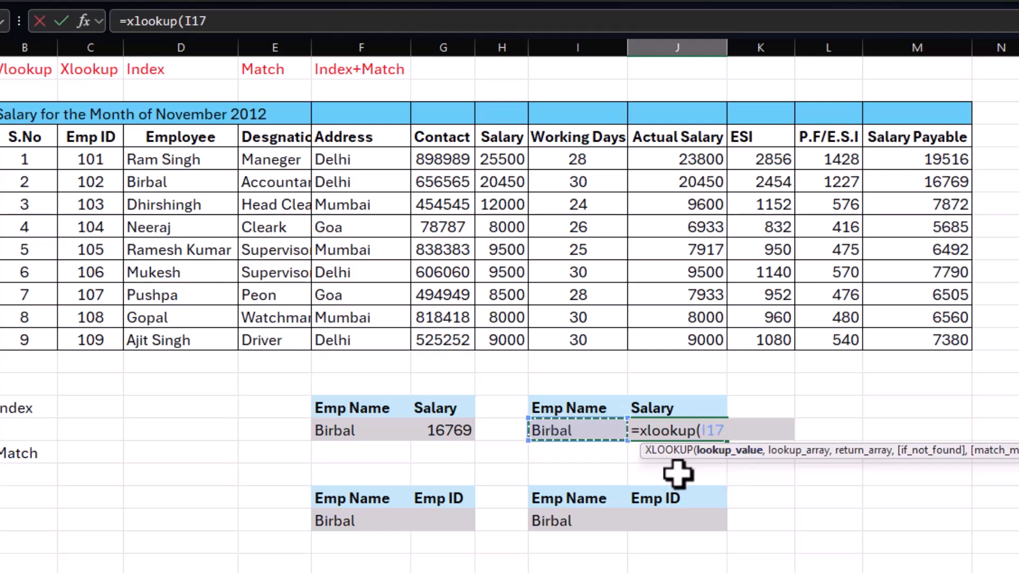
type(",")
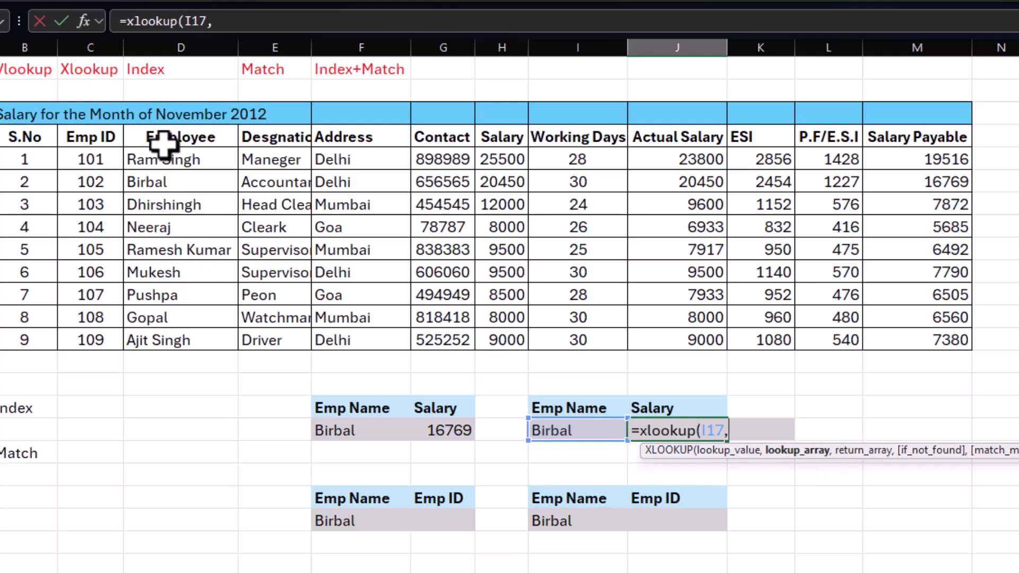
left_click_drag(164, 140, 164, 338)
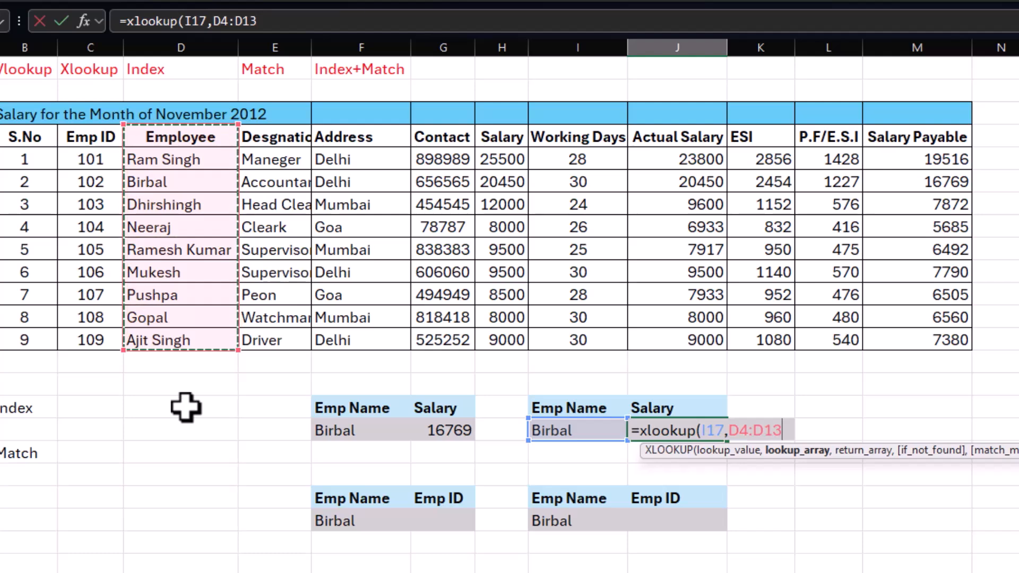
type(",")
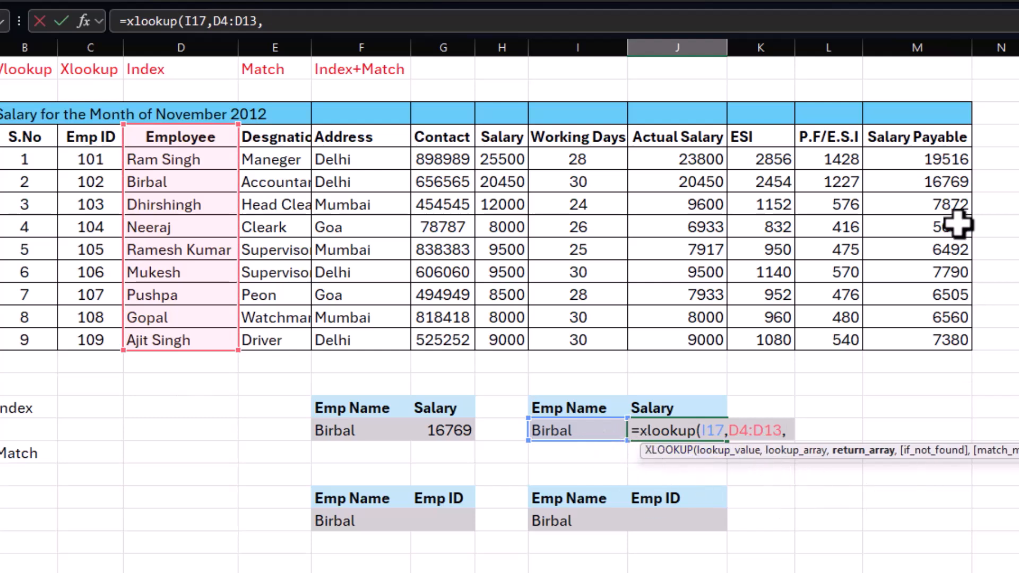
left_click_drag(928, 137, 924, 346)
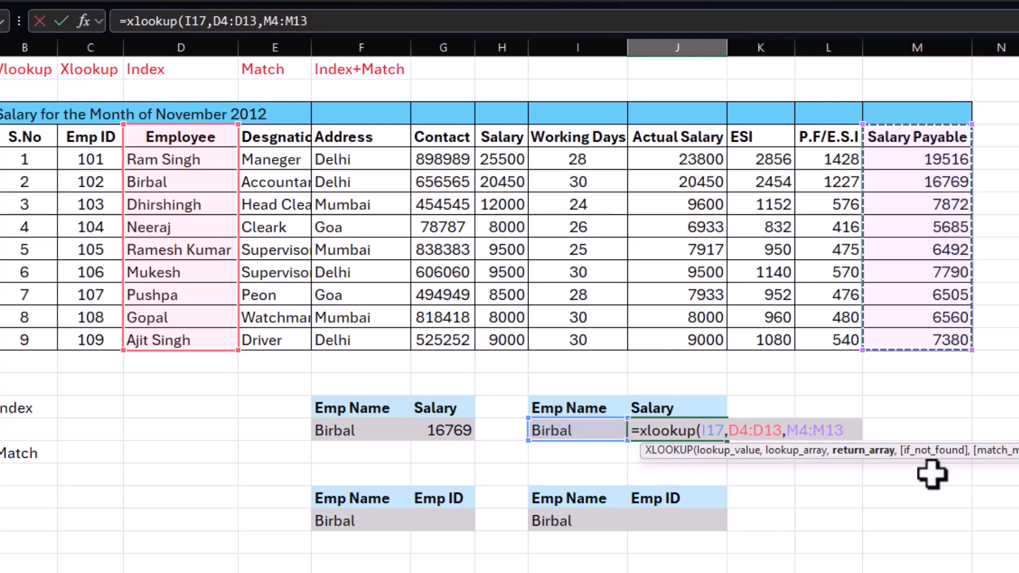
type(")")
key("Return")
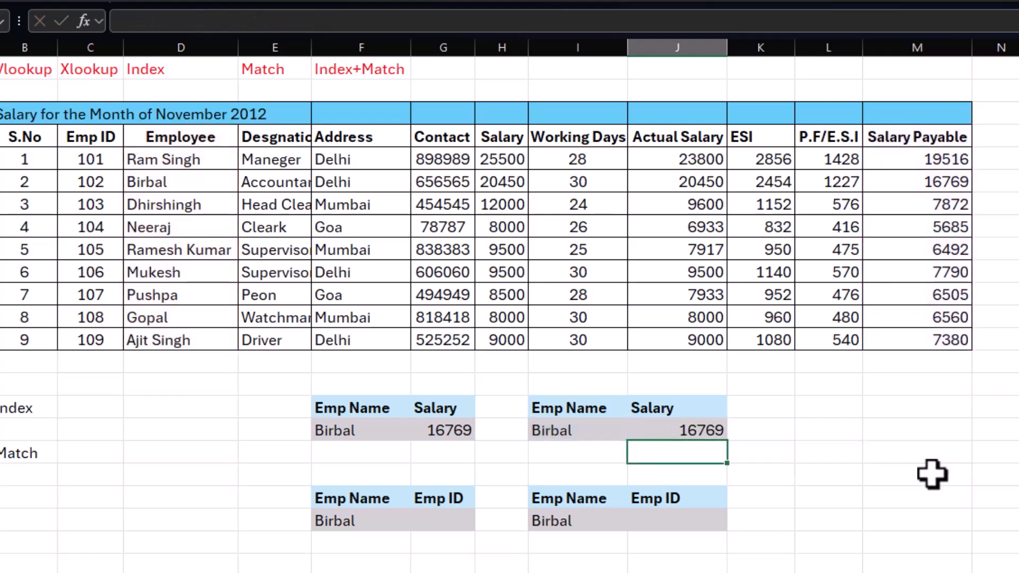
Step: Misspell the employee name in F17 by adding an extra "a", and compare it with the names in the Employee column
left_click(659, 432)
left_click(345, 429)
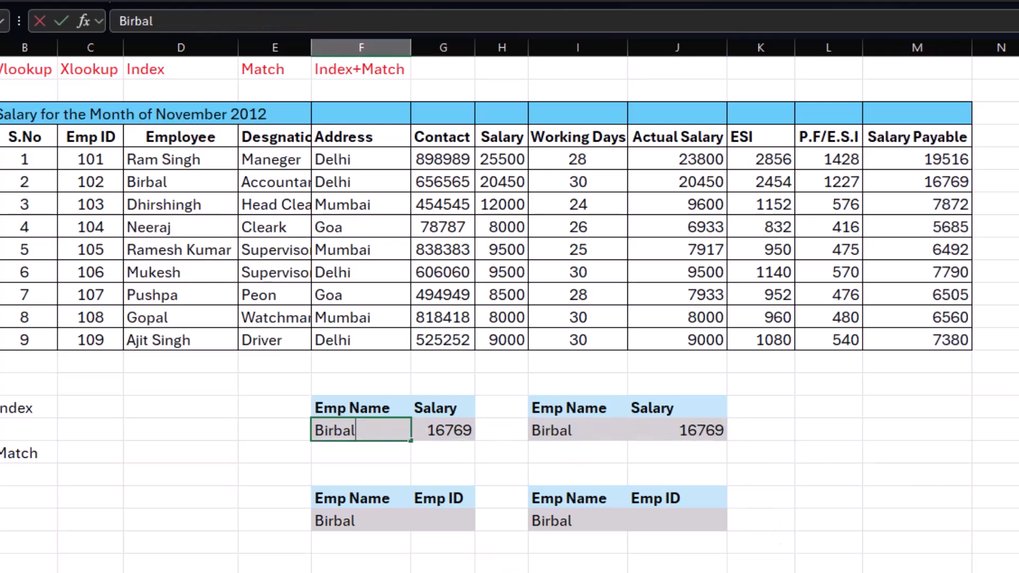
type("a")
key("Return")
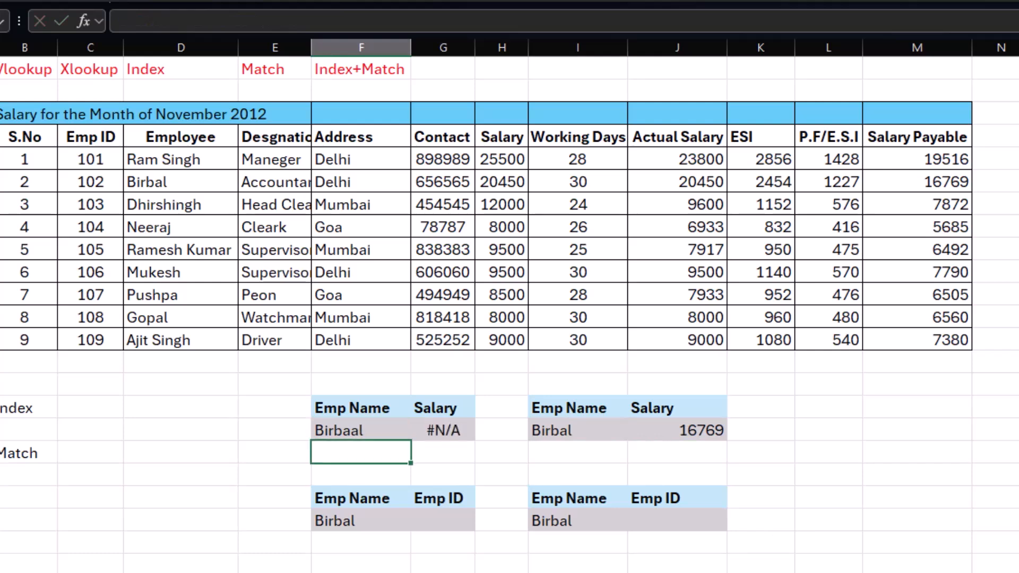
left_click(353, 430)
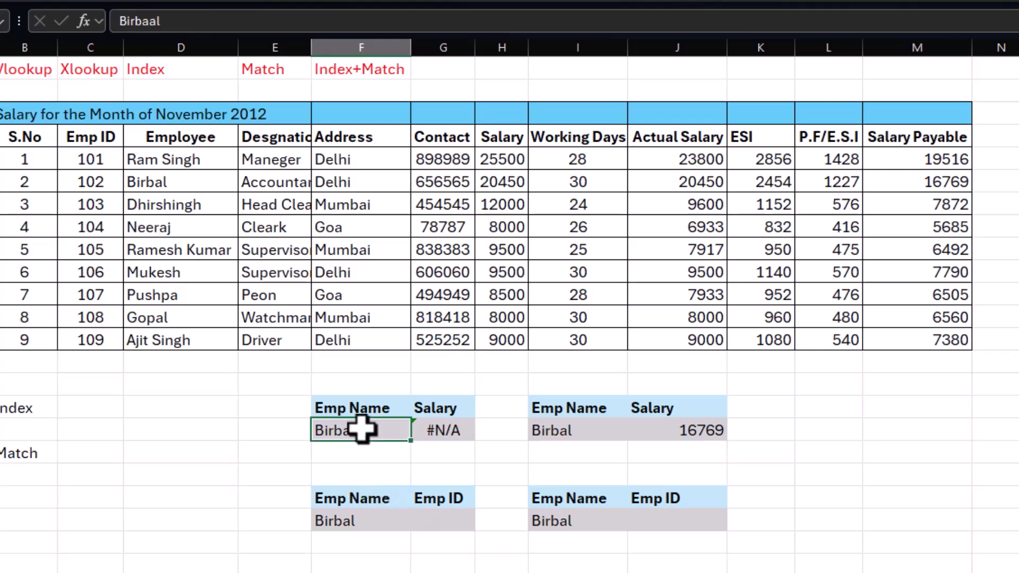
left_click_drag(132, 155, 109, 342)
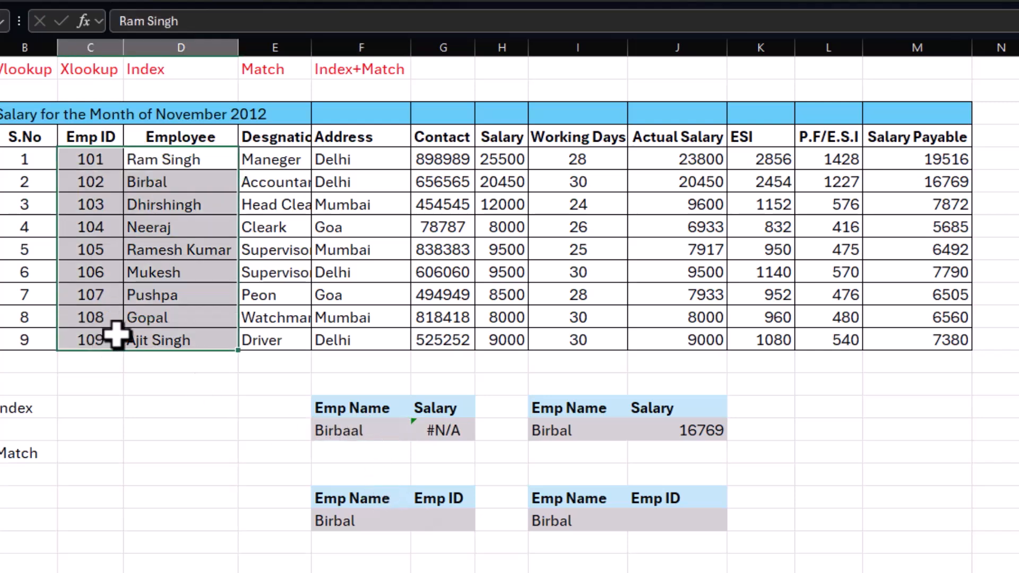
left_click(371, 432)
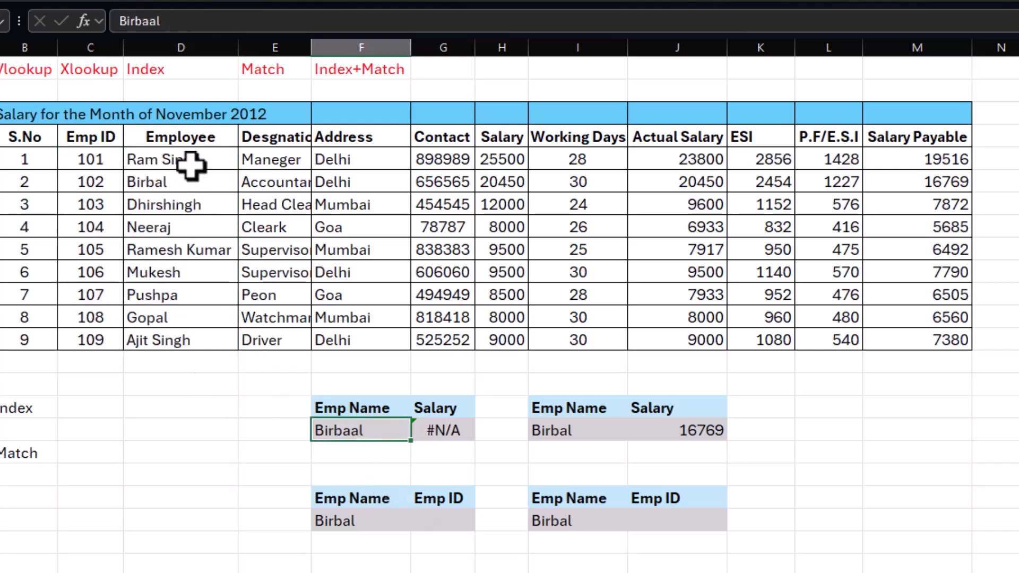
Step: Wrap the VLOOKUP formula in G17 in IFERROR with "" as the error value, giving =IFERROR(VLOOKUP(F17,D4:M13,10,0),"")
left_click(462, 432)
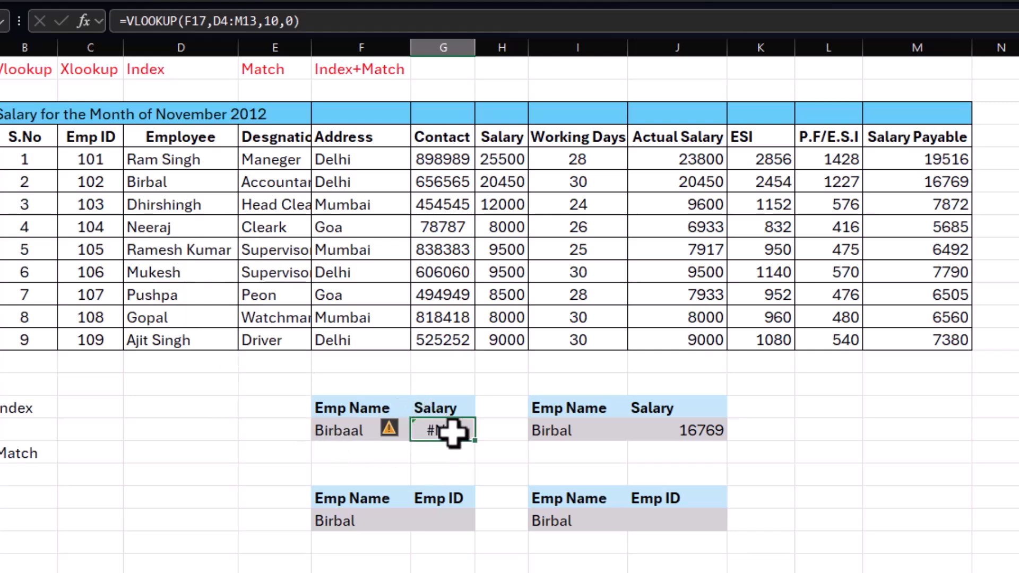
key("F2")
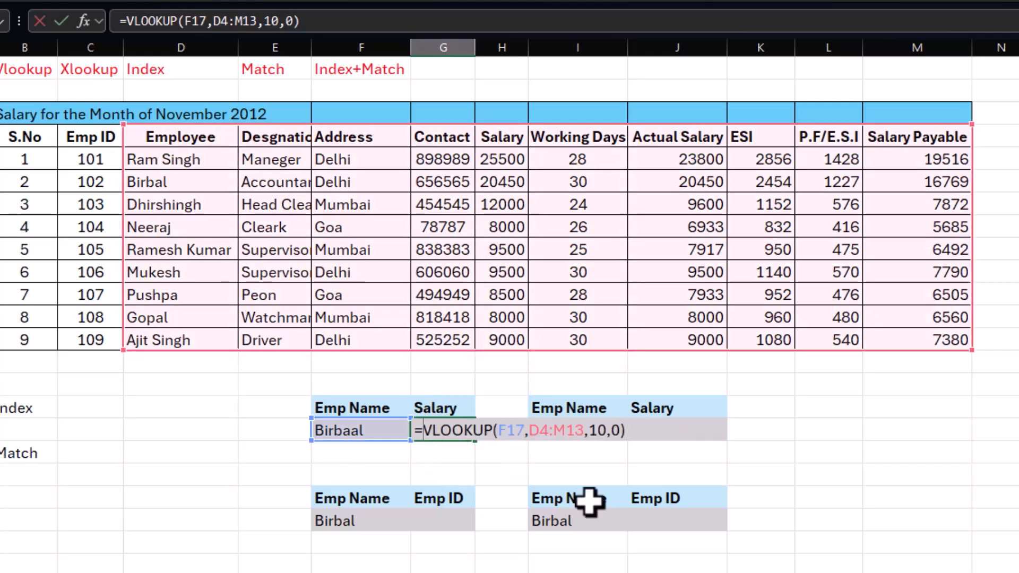
type("iferr")
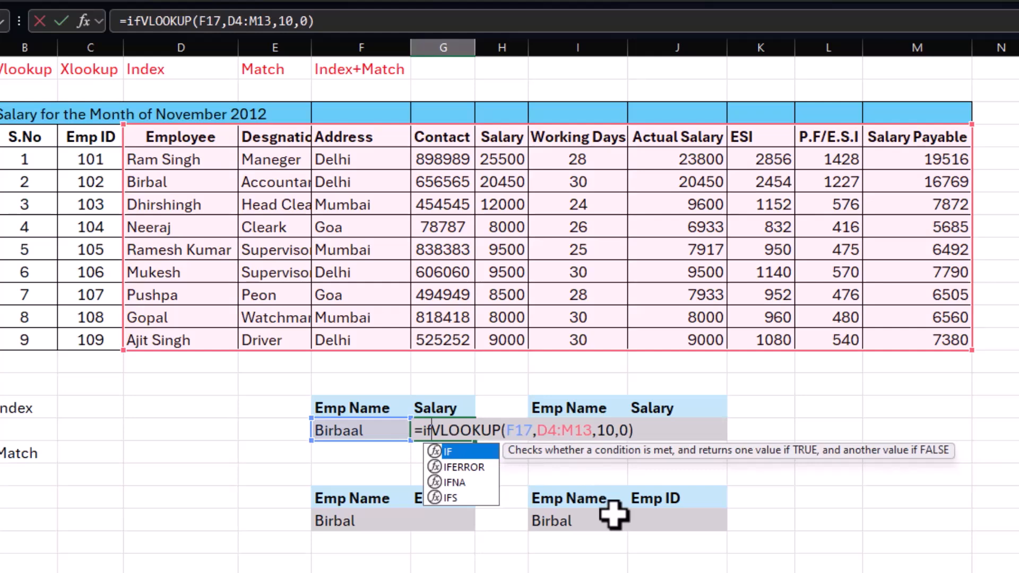
type("or")
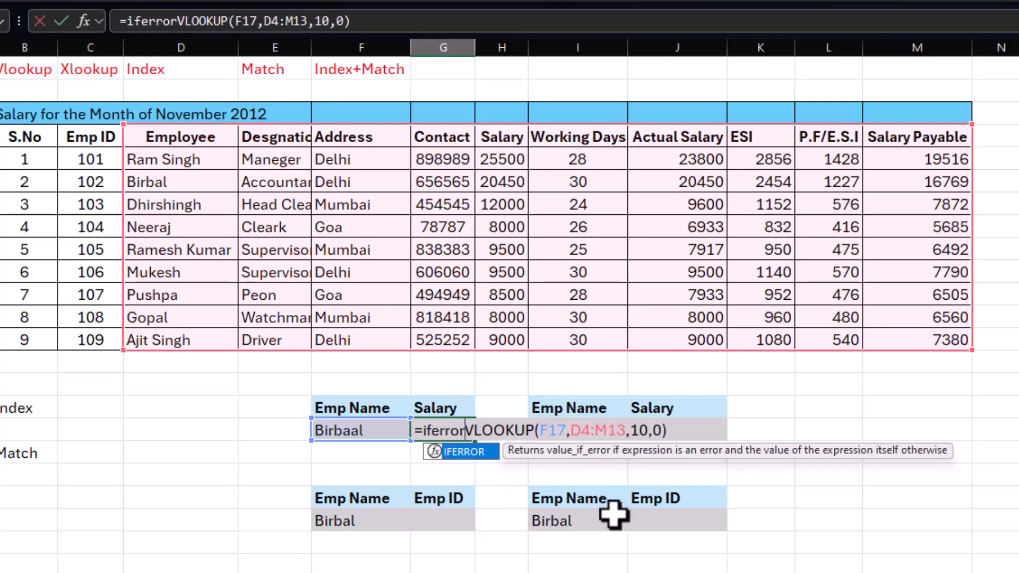
type("(")
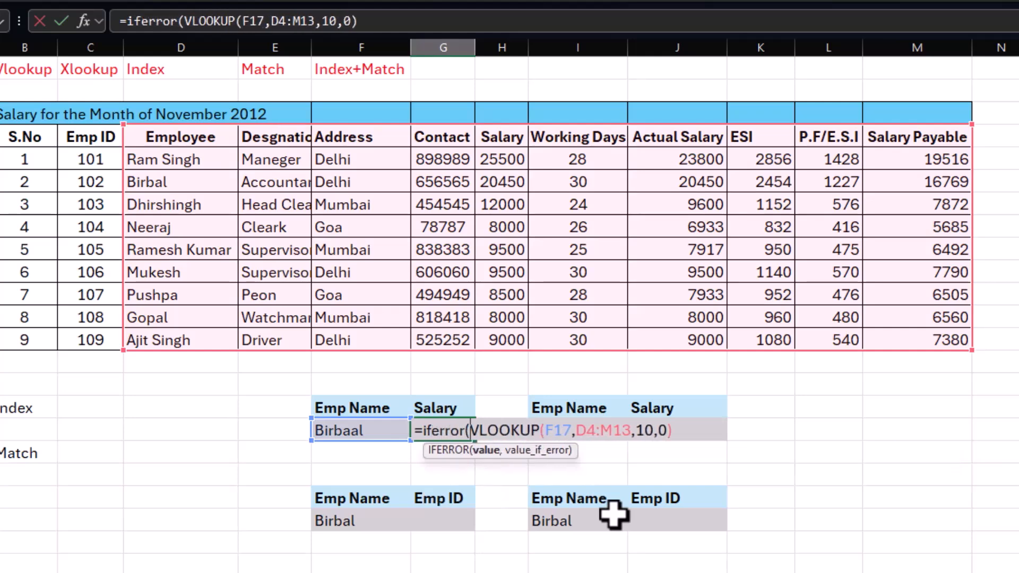
left_click(703, 438)
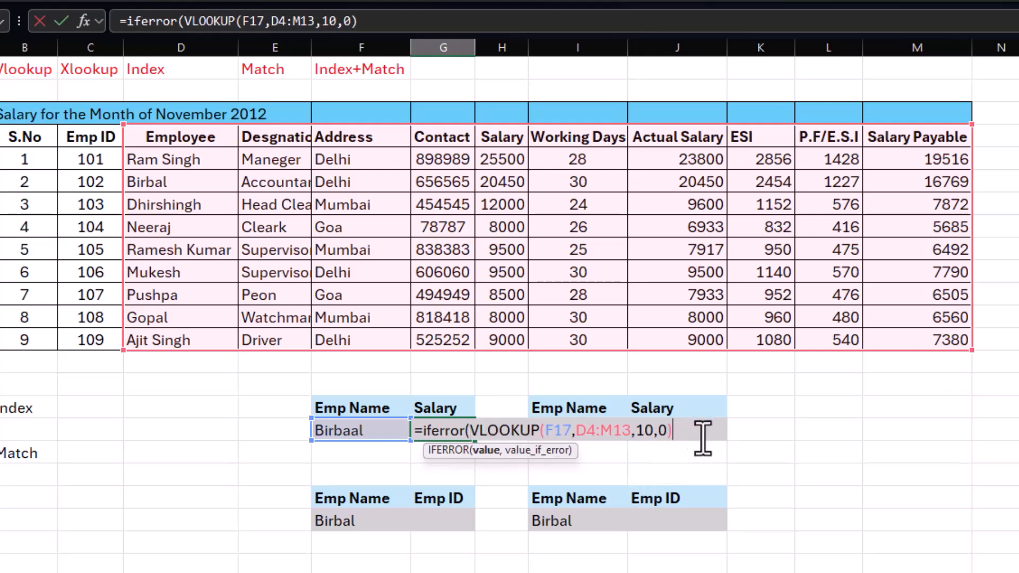
type(",\"\")")
key("Return")
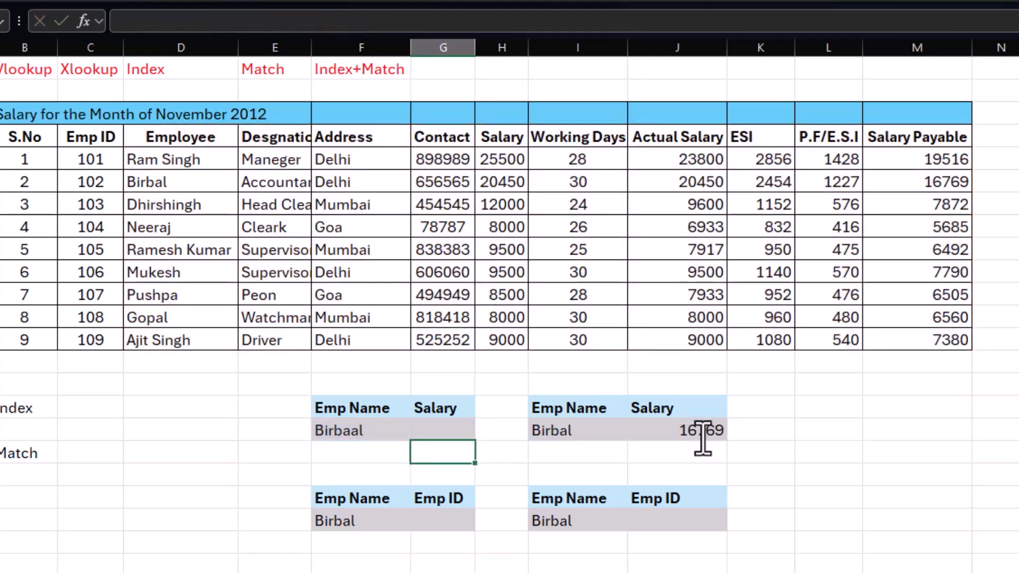
left_click(449, 430)
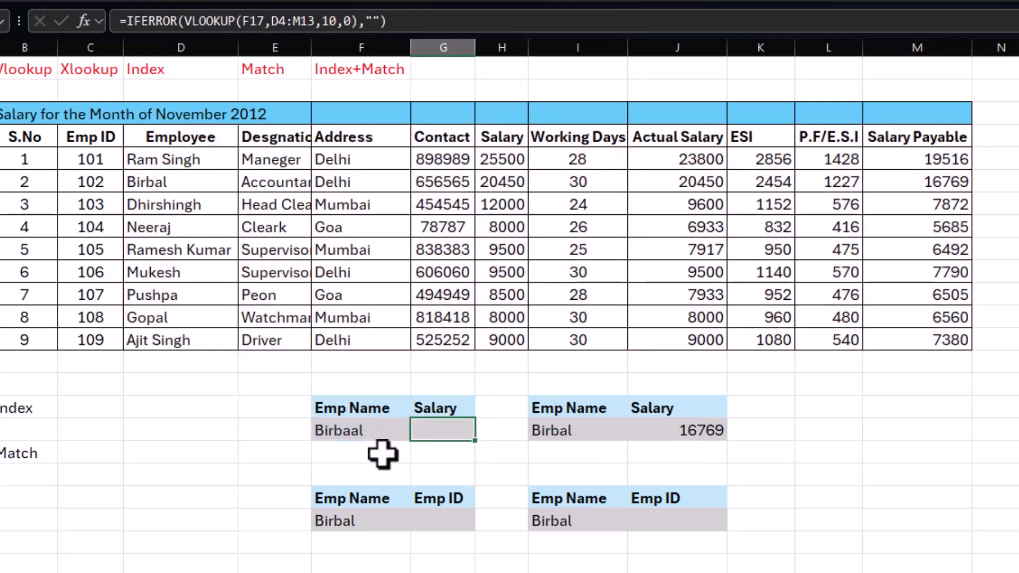
Step: Test the G17 formula by entering the employee name from D8 in F17, followed by a misspelled version of the name in D6
left_click(398, 447)
left_click(368, 431)
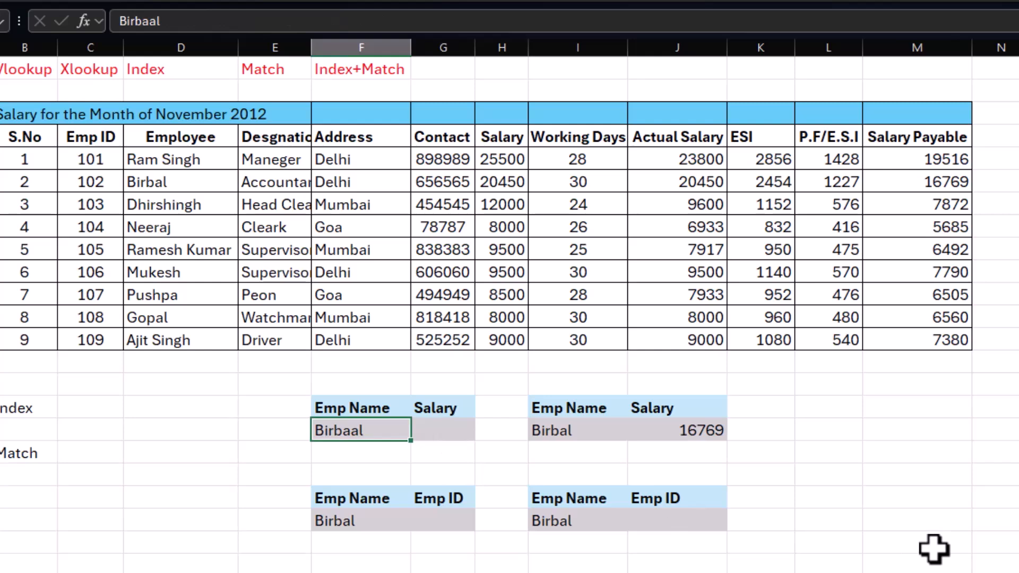
type("Neeraj")
key("Return")
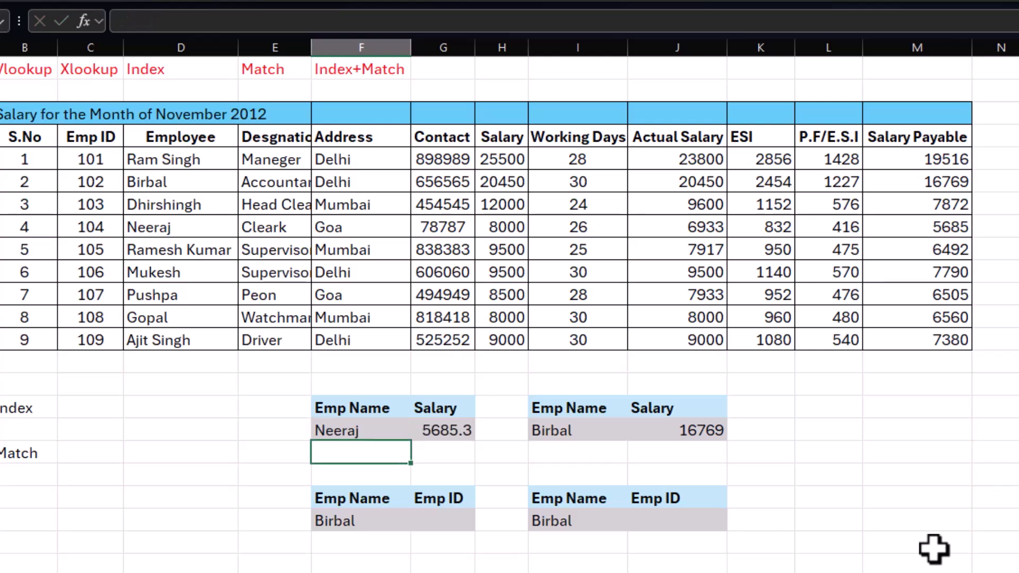
key("Up")
type("Birabal")
key("Return")
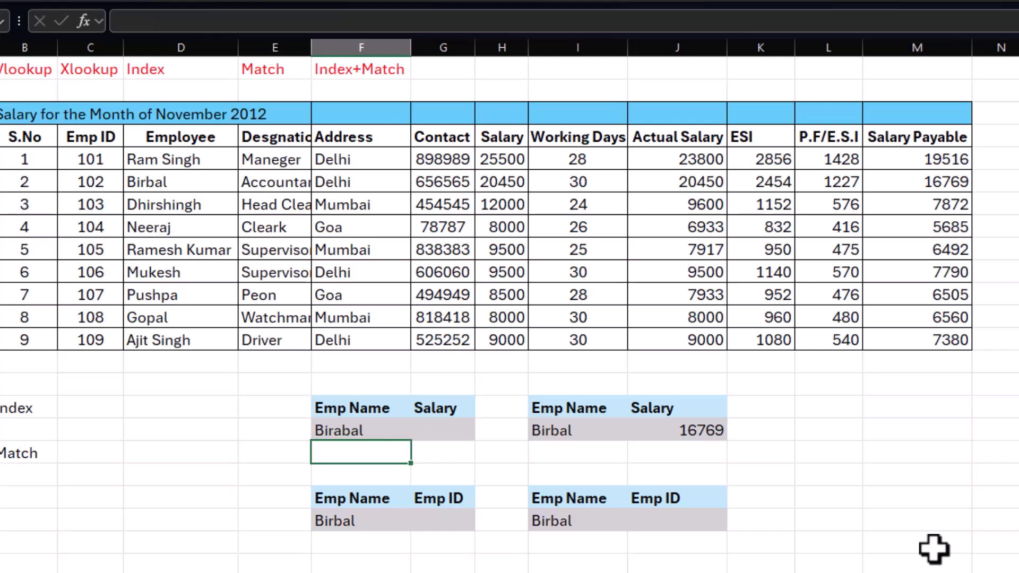
Step: Remove the extra "a" from the employee name in F17 so its spelling matches D6, and check the formula in G17
key("Up")
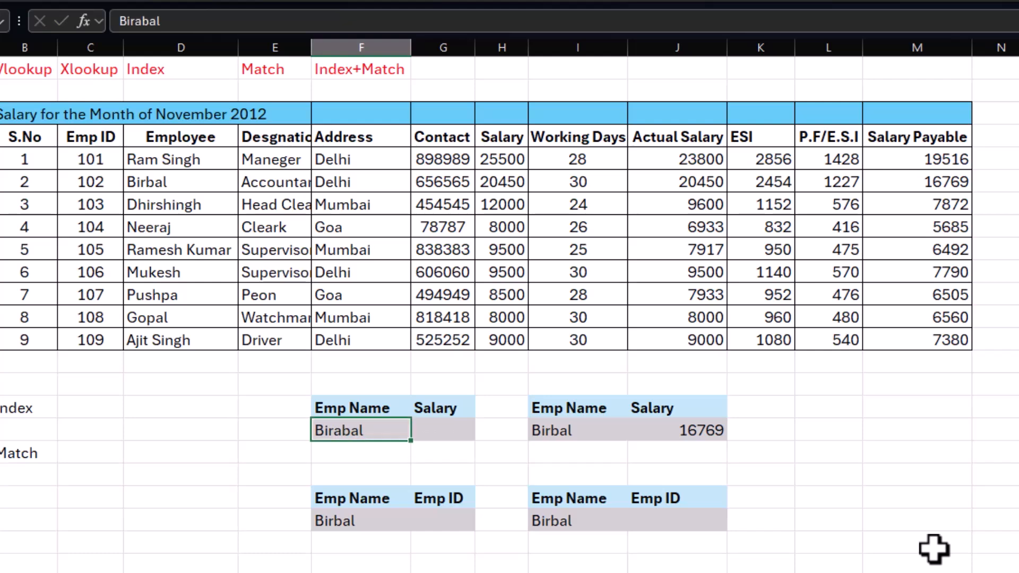
key("F2")
key("Left")
key("Left")
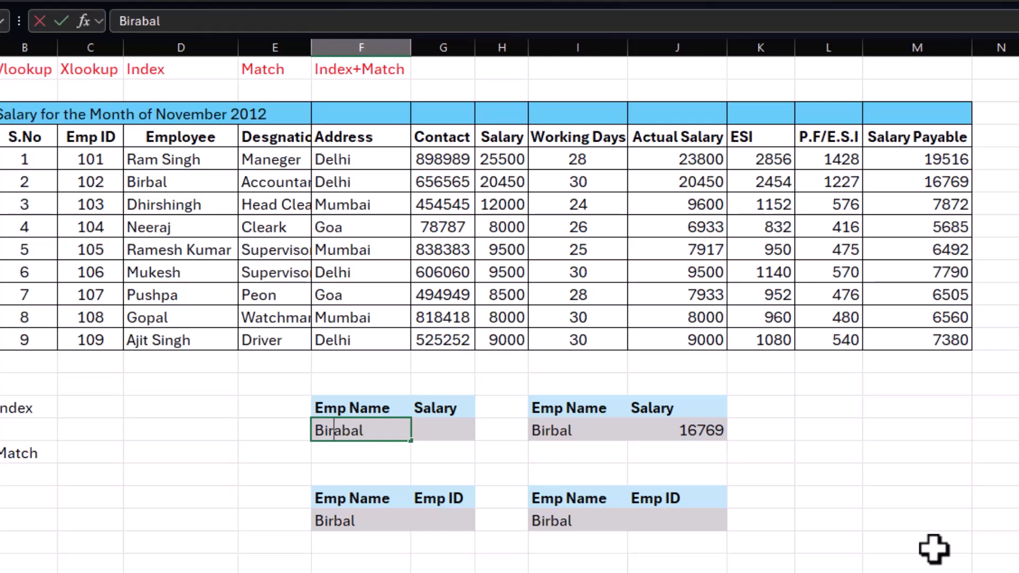
key("Delete")
key("Return")
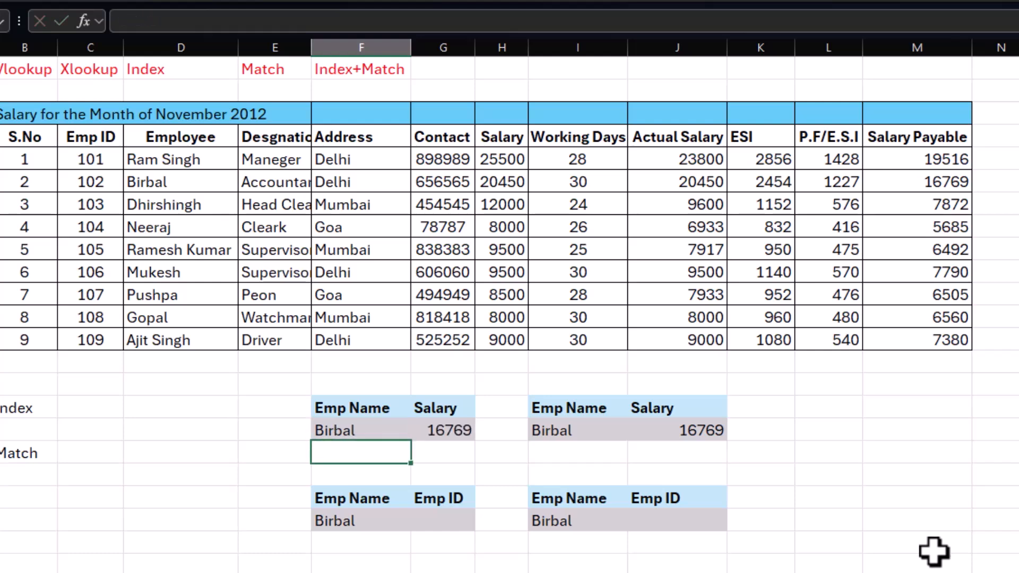
left_click(440, 427)
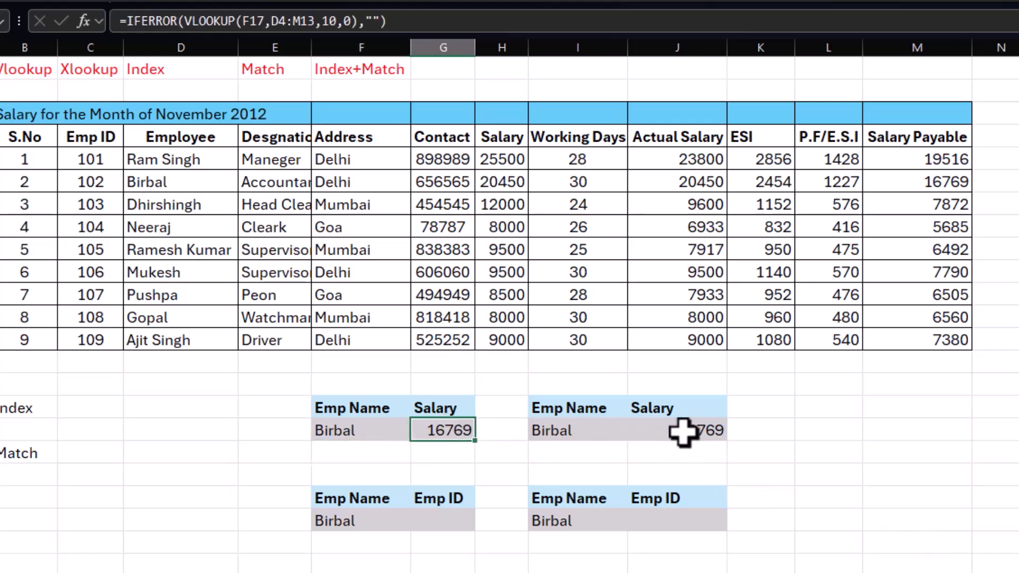
Step: Replace the employee name in I17 with a misspelled version to test the XLOOKUP in J17
left_click(596, 429)
type("beerbal")
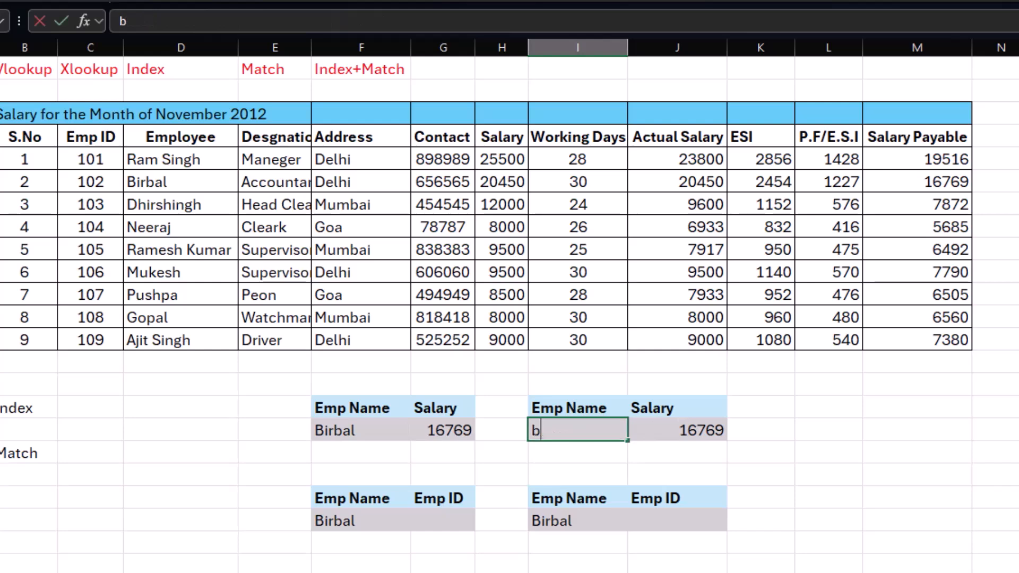
key("Return")
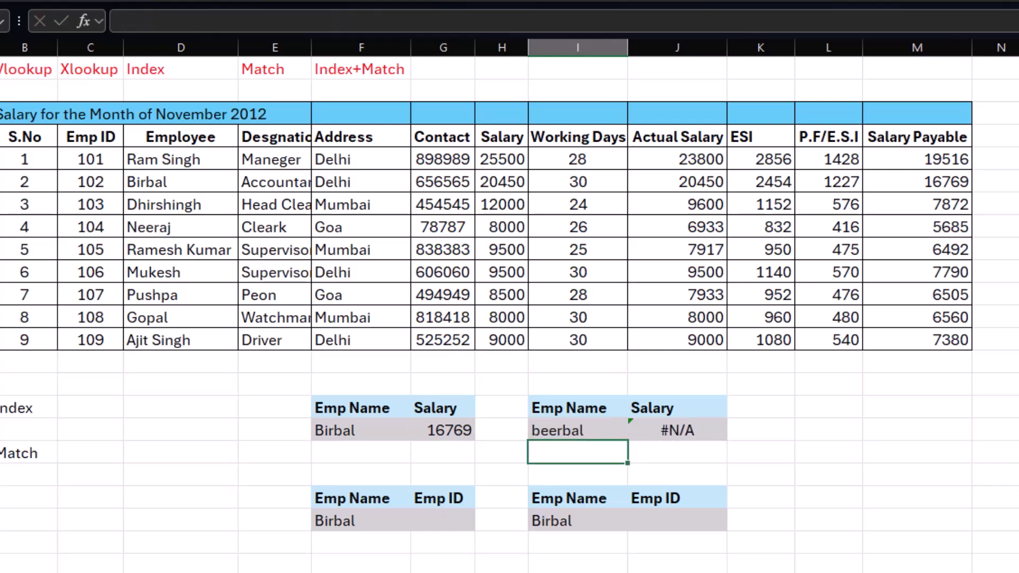
Step: Add "" as the if_not_found argument of the XLOOKUP in J17, giving =XLOOKUP(I17,D4:D13,M4:M13,"")
left_click(685, 431)
key("F2")
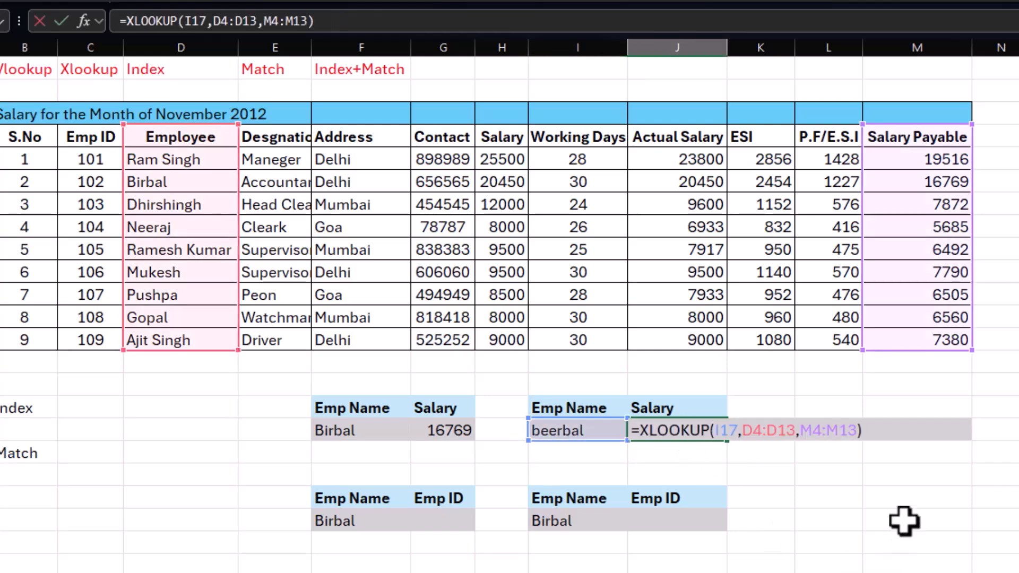
key("BackSpace")
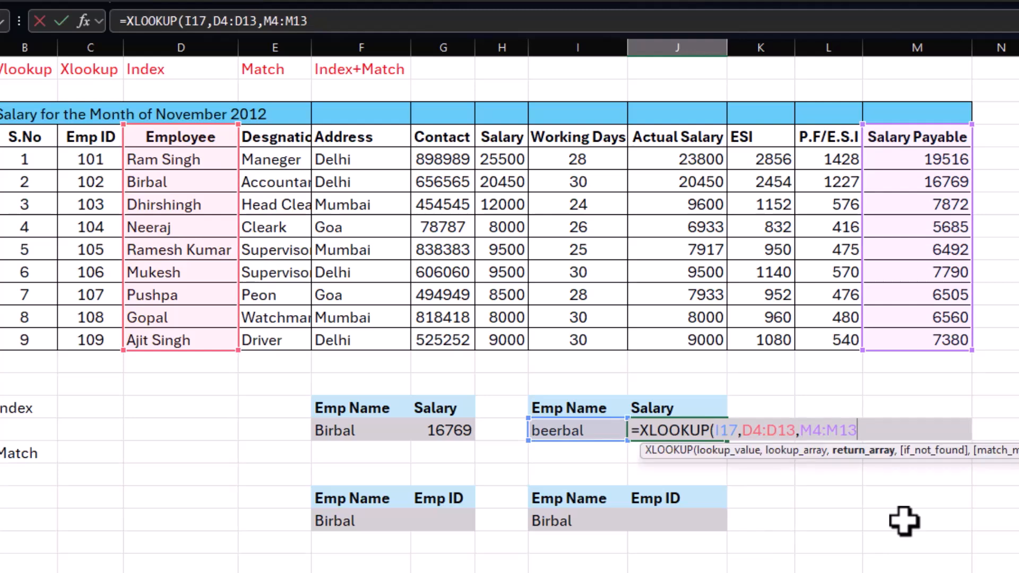
type(",")
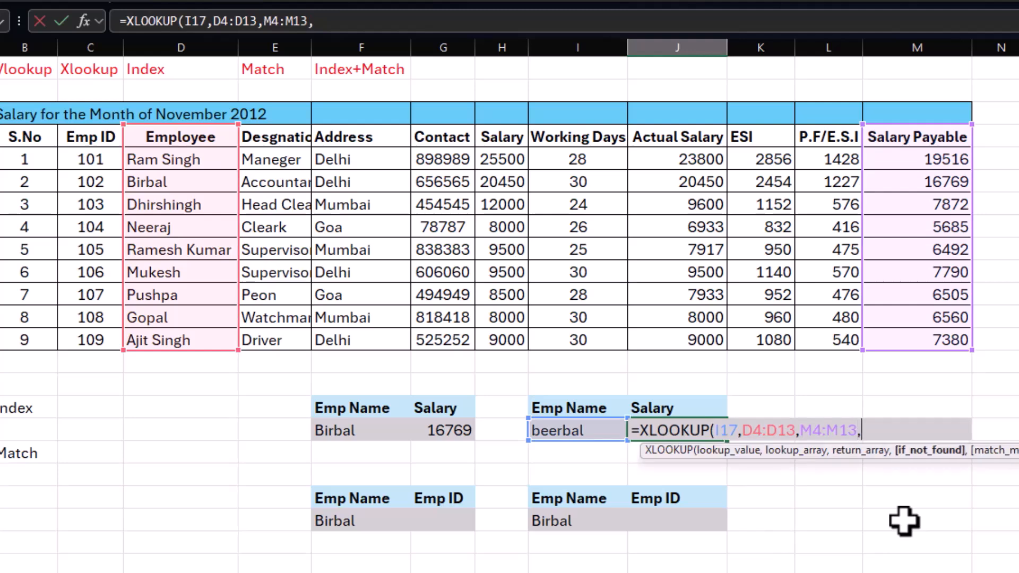
type("\"\")")
key("Return")
left_click(558, 454)
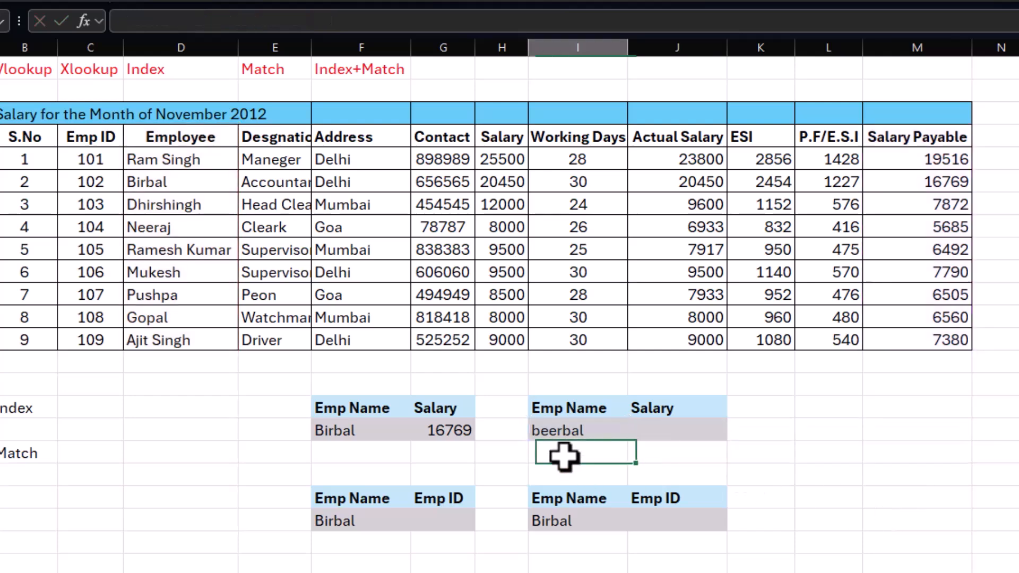
left_click(677, 427)
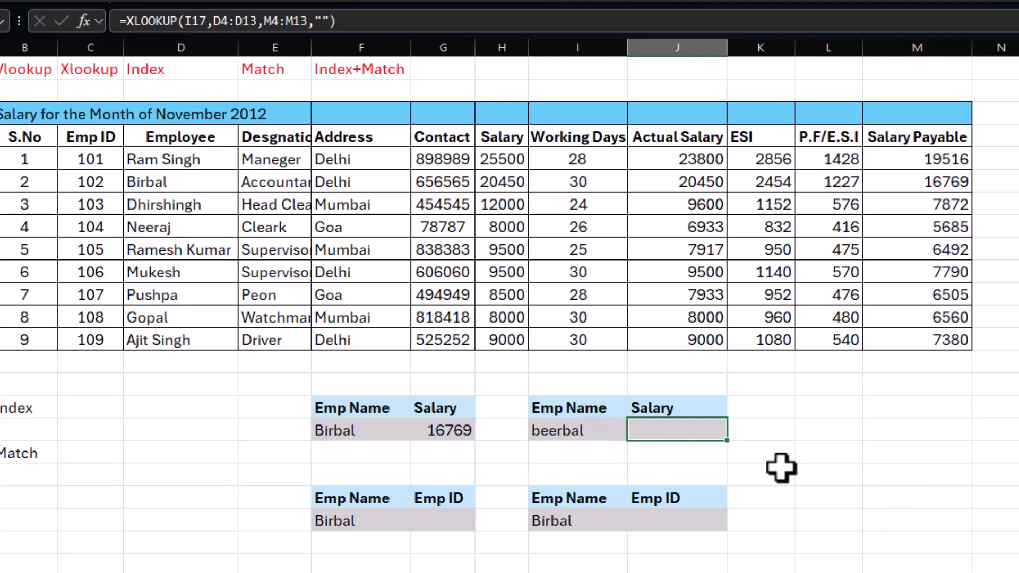
left_click(780, 469)
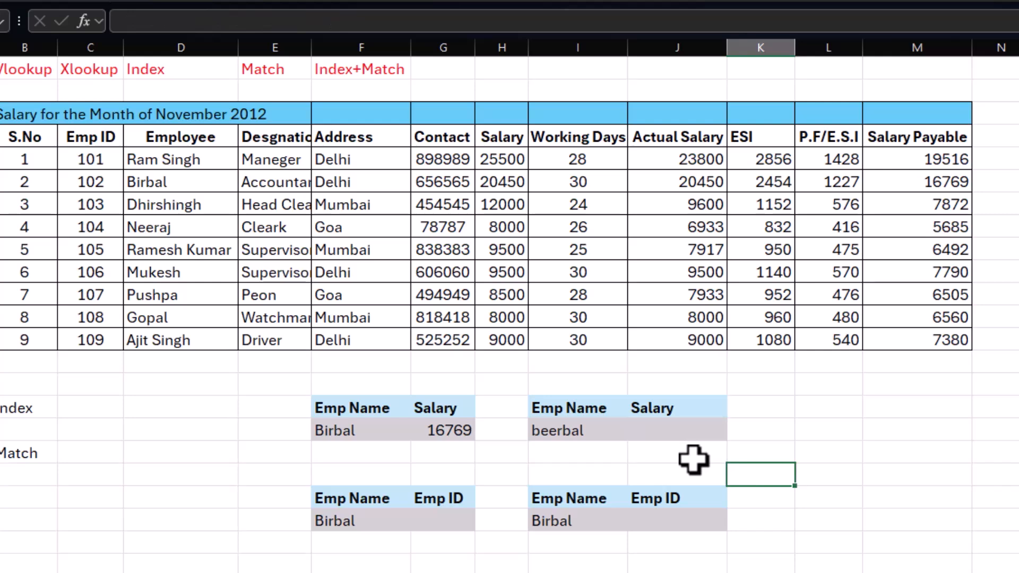
Step: Re-enter the employee name in I17 with the spelling used in D6, and check the XLOOKUP formula in J17
left_click(594, 431)
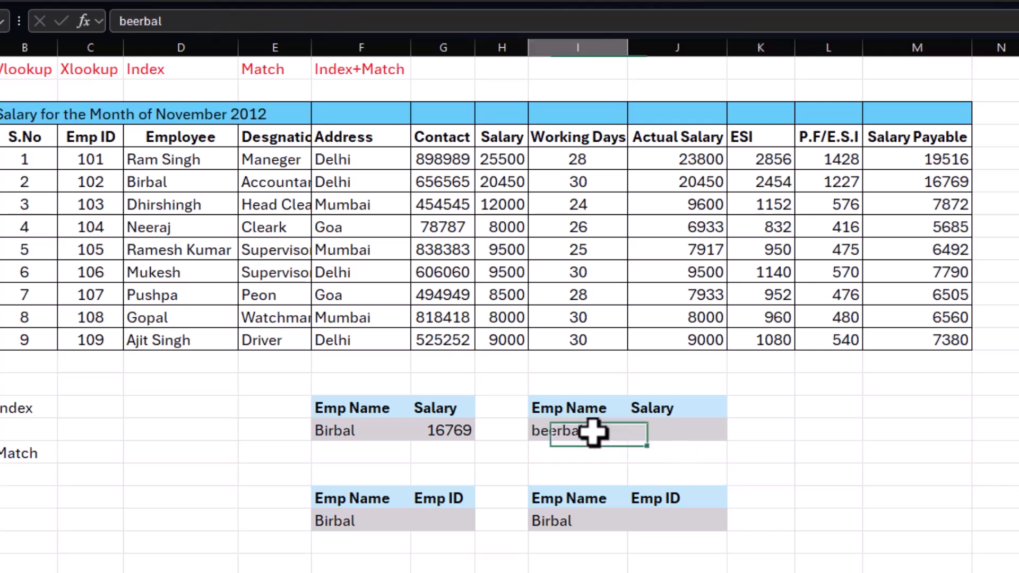
type("Birbal")
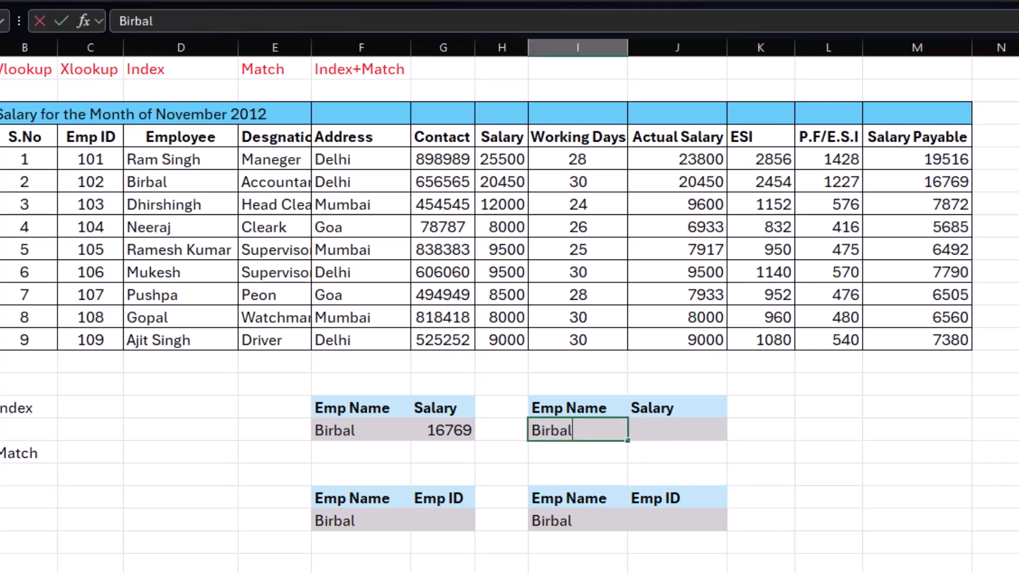
key("Return")
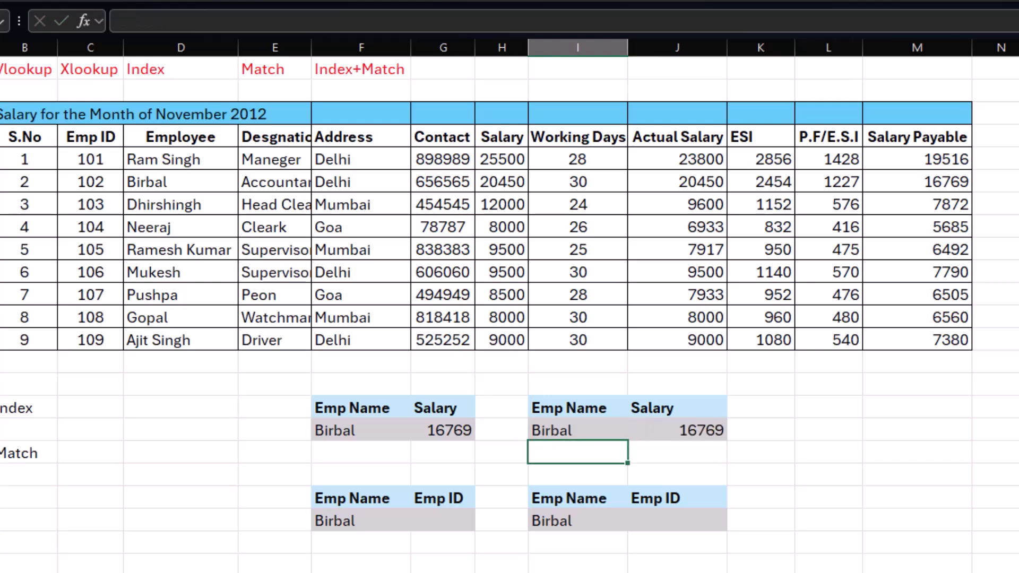
scroll(932, 557, "left", 2)
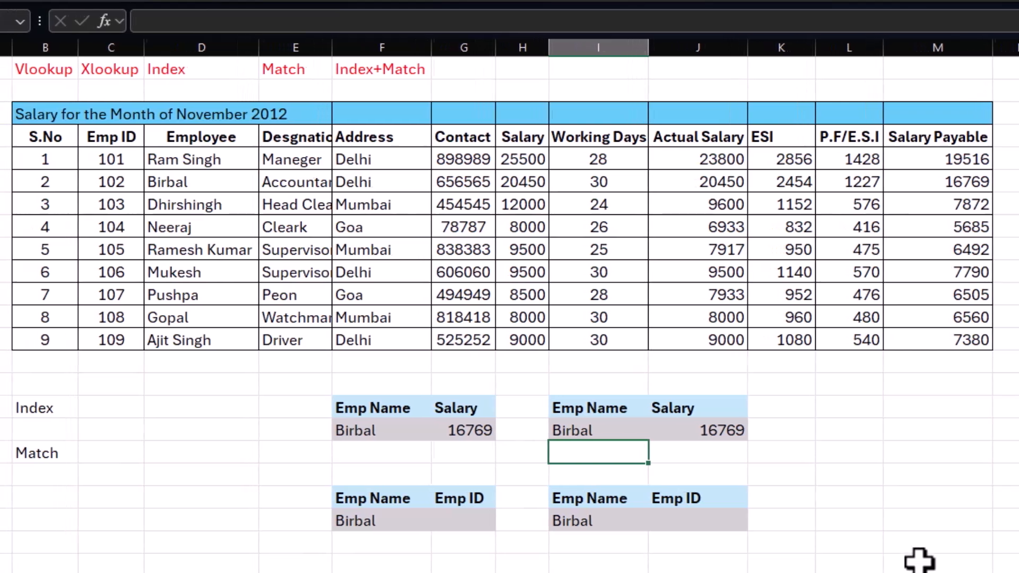
left_click(741, 431)
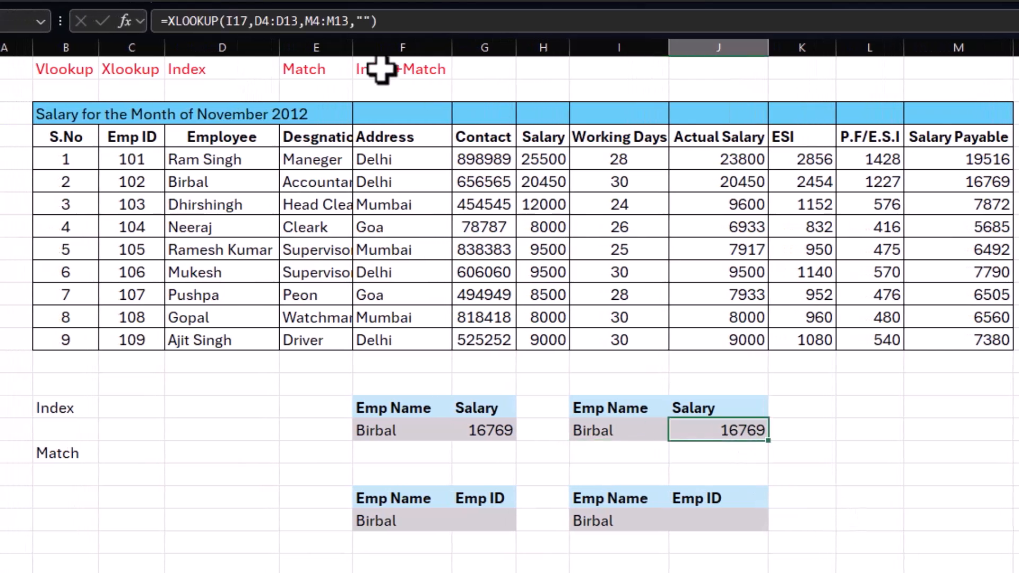
Step: Examine the Index and Match headings, and go through the Emp ID entries down to the fifth one and its employee name
left_click_drag(241, 71, 313, 71)
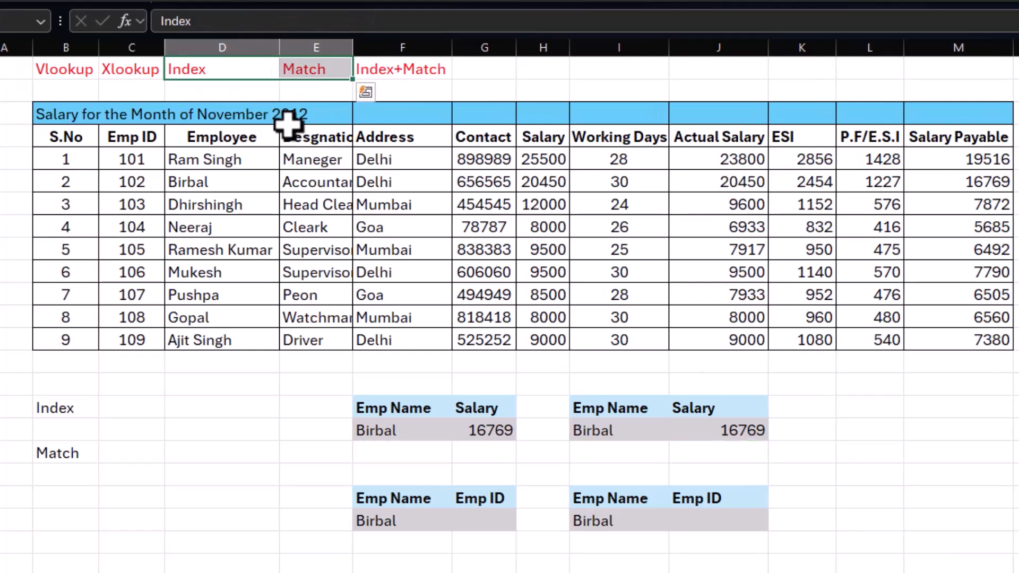
left_click(155, 407)
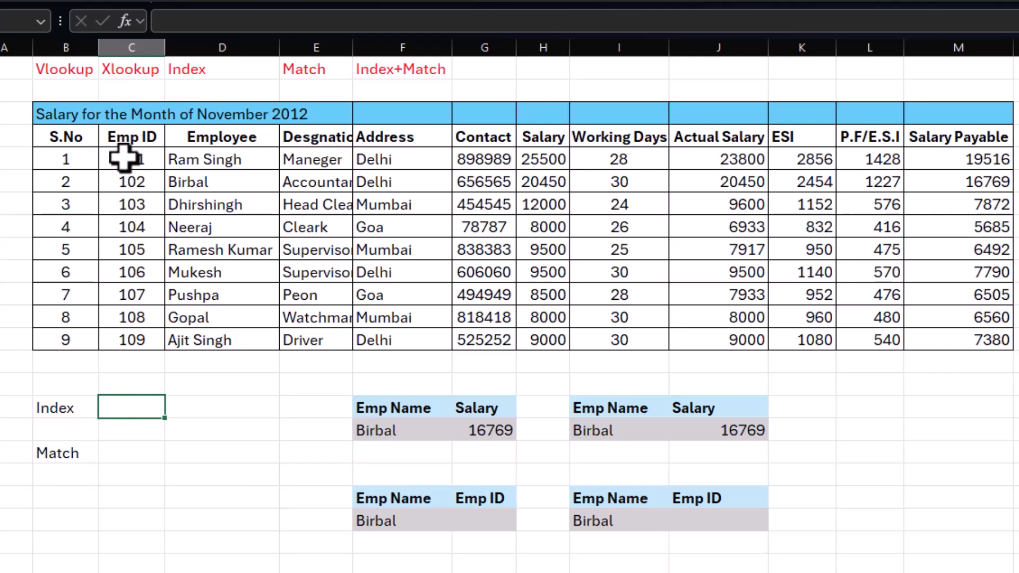
left_click(125, 181)
left_click(126, 203)
left_click(127, 225)
left_click(129, 248)
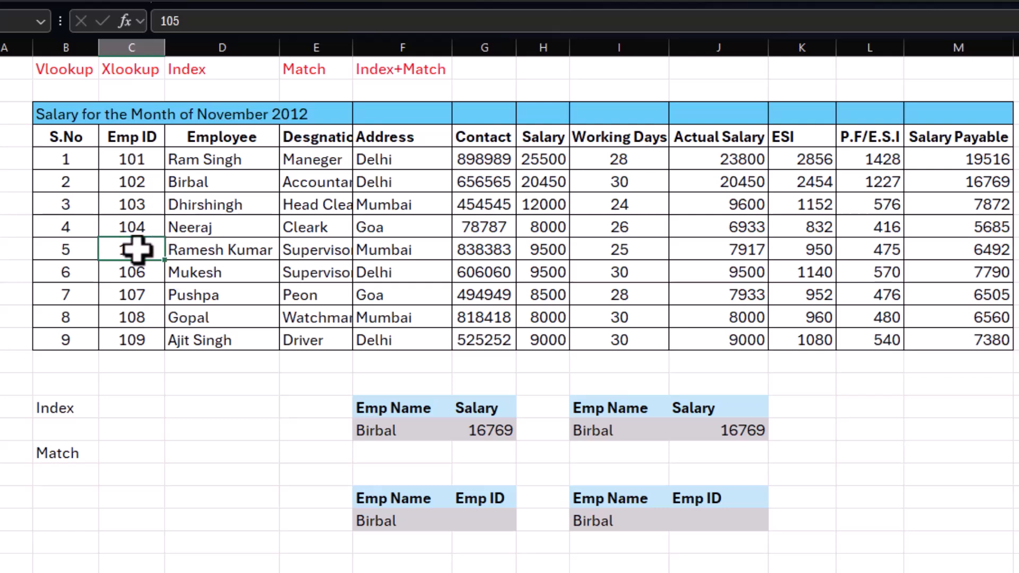
left_click(196, 250)
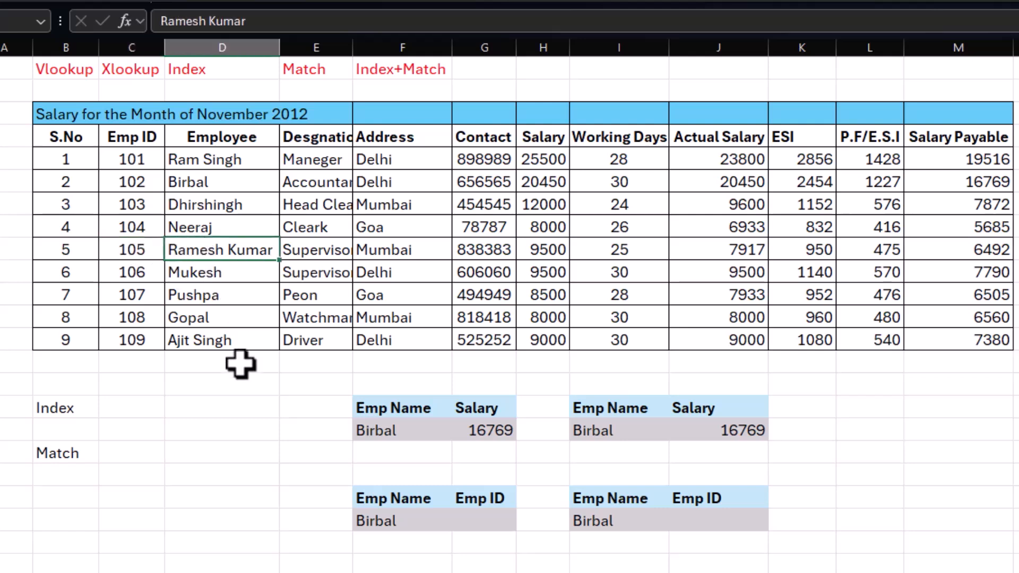
left_click(134, 405)
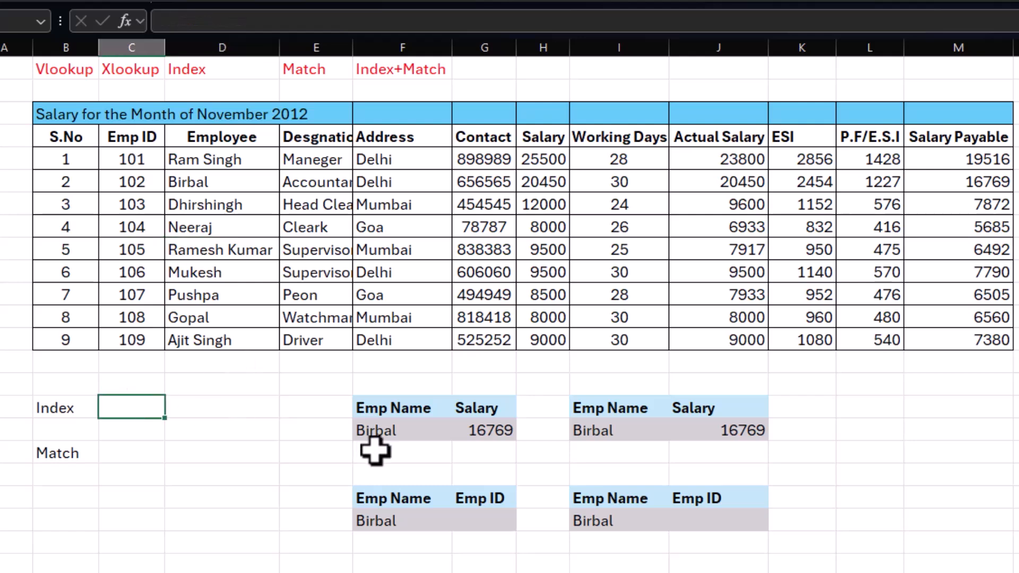
type("index(")
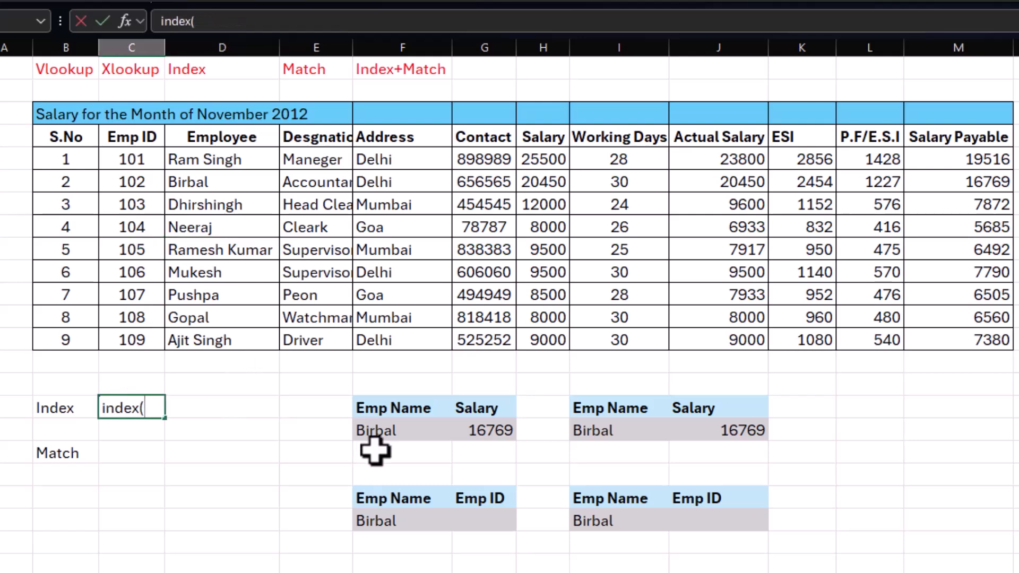
key("Escape")
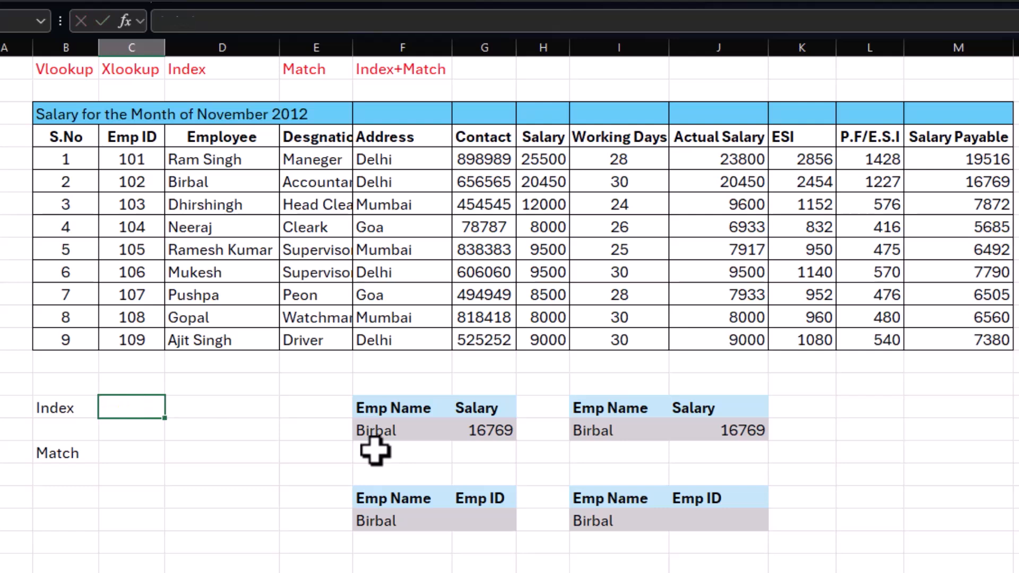
Step: Enter =INDEX(B4:M13,6,6) in C16 beside the Index label, using the whole salary table as the array
type("=index(")
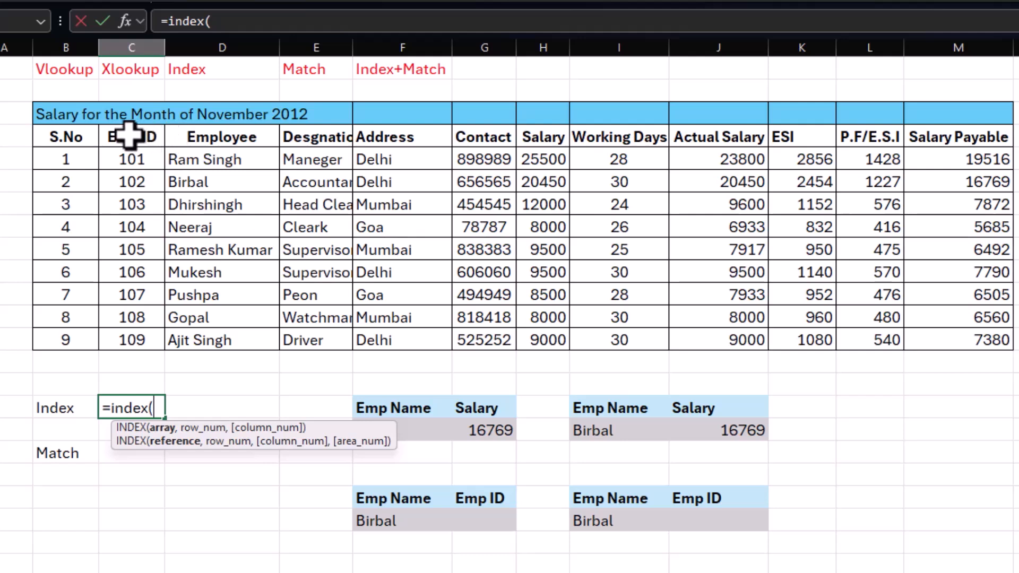
left_click_drag(77, 136, 955, 334)
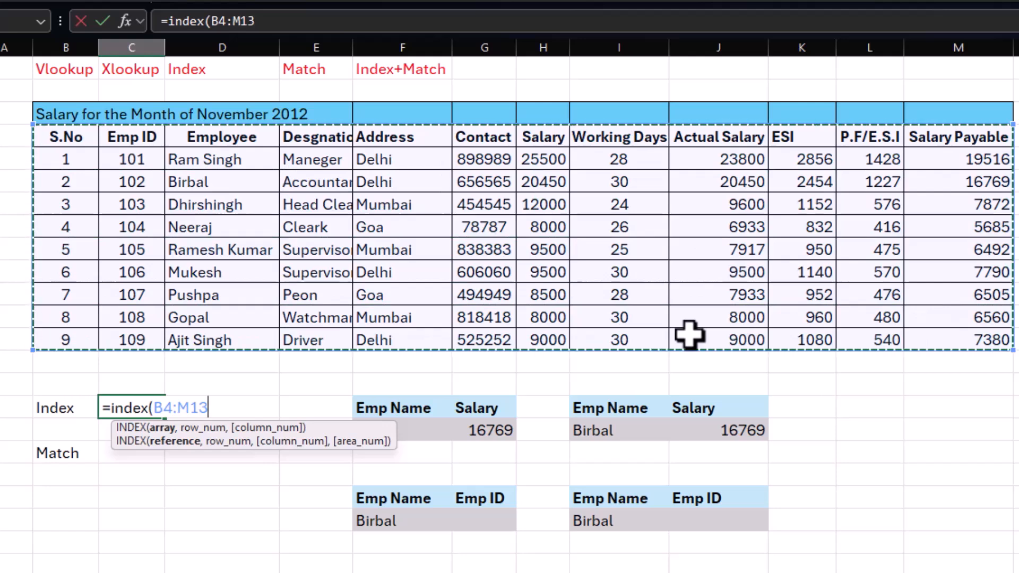
type(",")
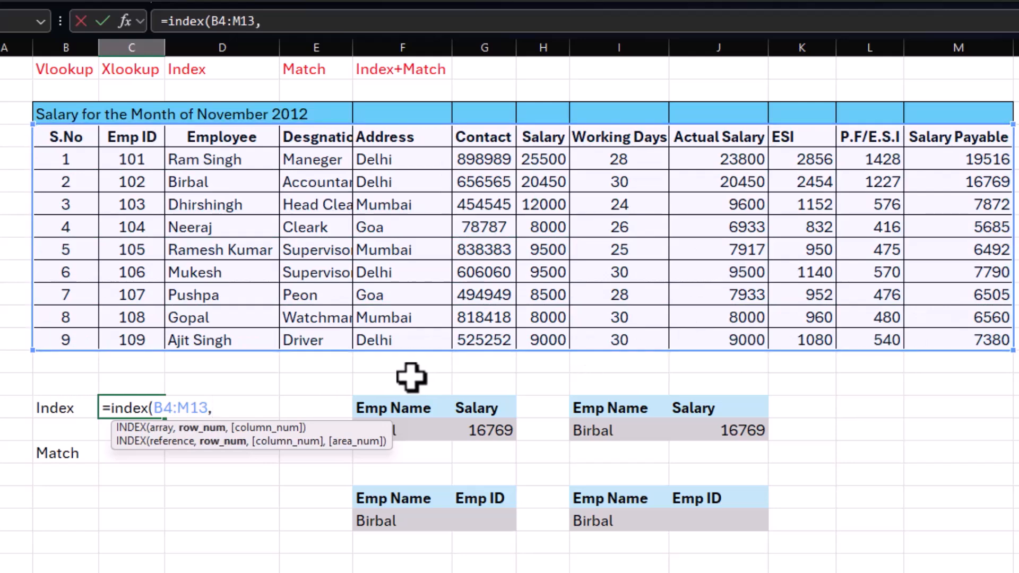
type("6,6")
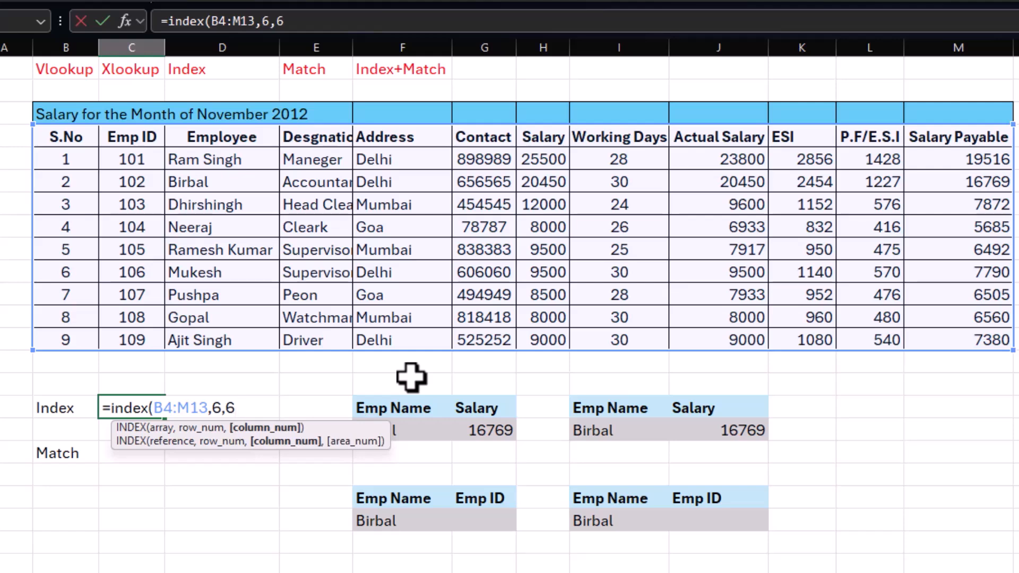
type(")")
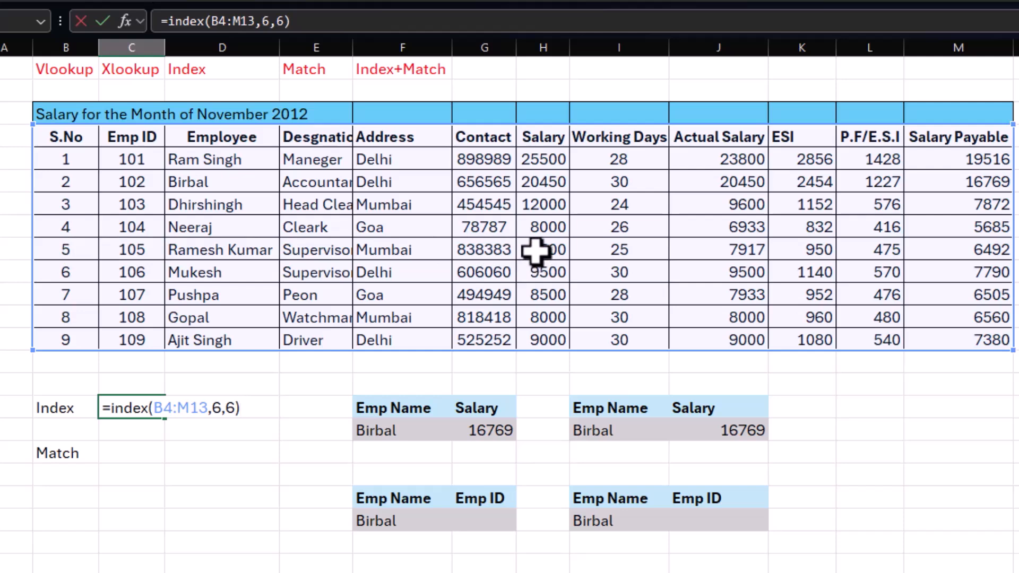
key("Return")
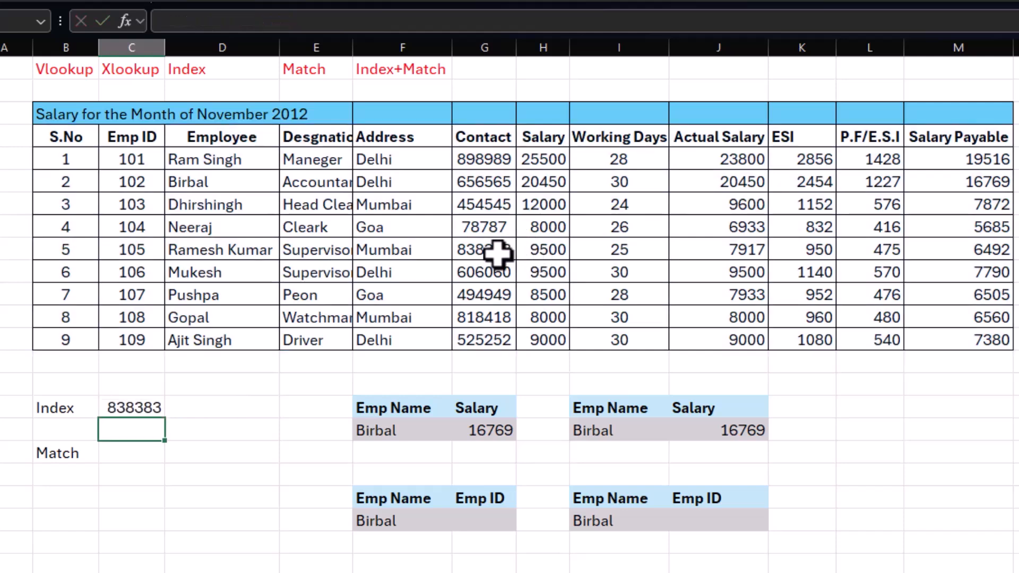
Step: Change the formula in C16 to =INDEX(D4:D13,6), using only the Employee column and row number 6
left_click(122, 409)
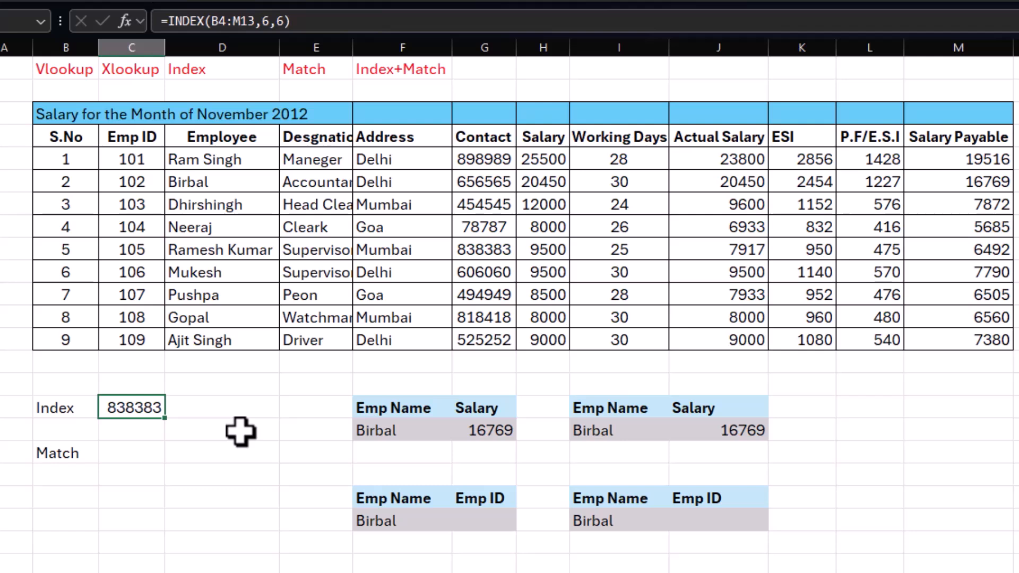
key("F2")
key("BackSpace")
key("BackSpace")
key("BackSpace")
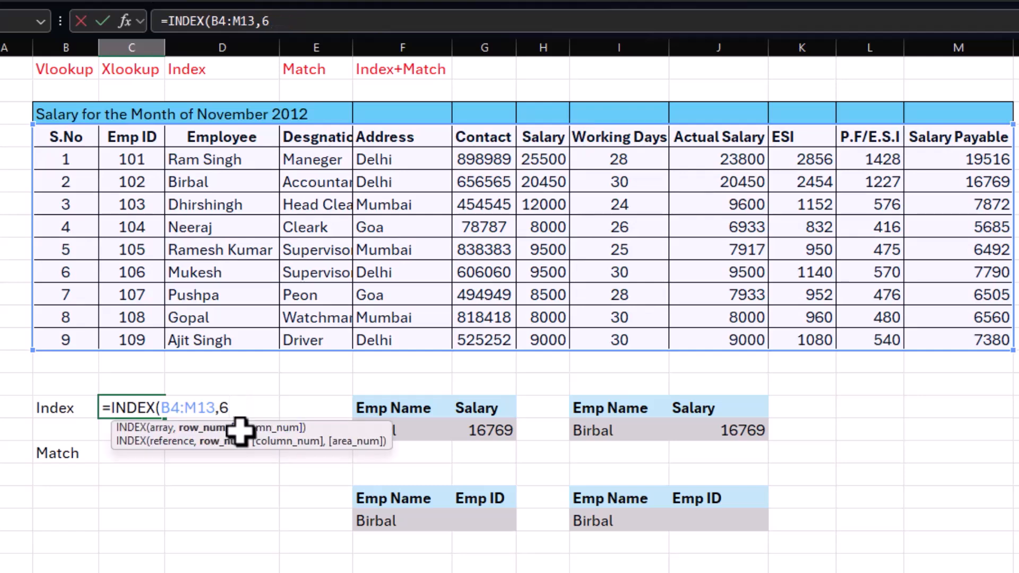
key("BackSpace")
key("BackSpace")
key("BackSpace")
key("BackSpace")
key("BackSpace")
key("BackSpace")
key("BackSpace")
key("BackSpace")
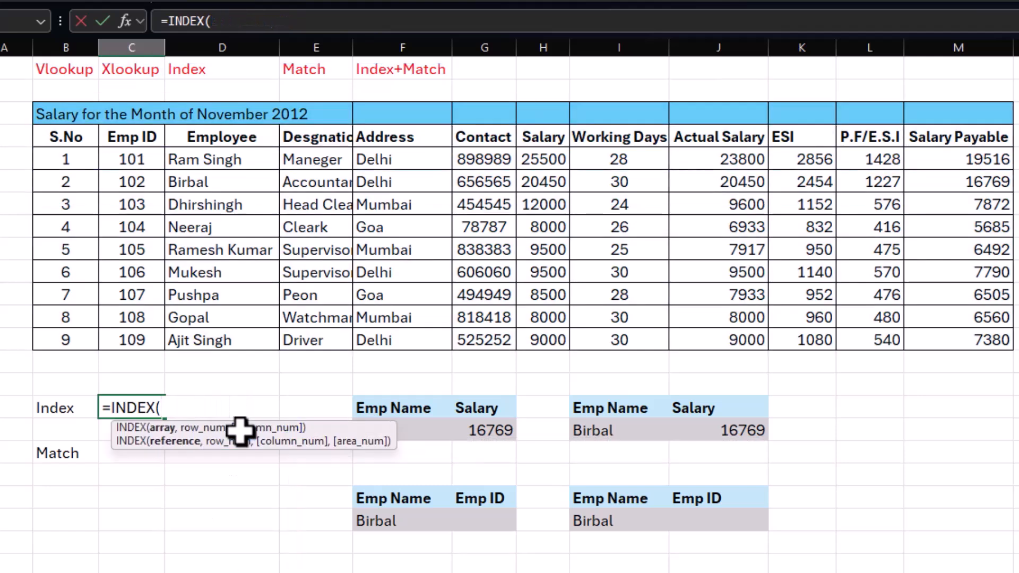
left_click_drag(198, 139, 200, 339)
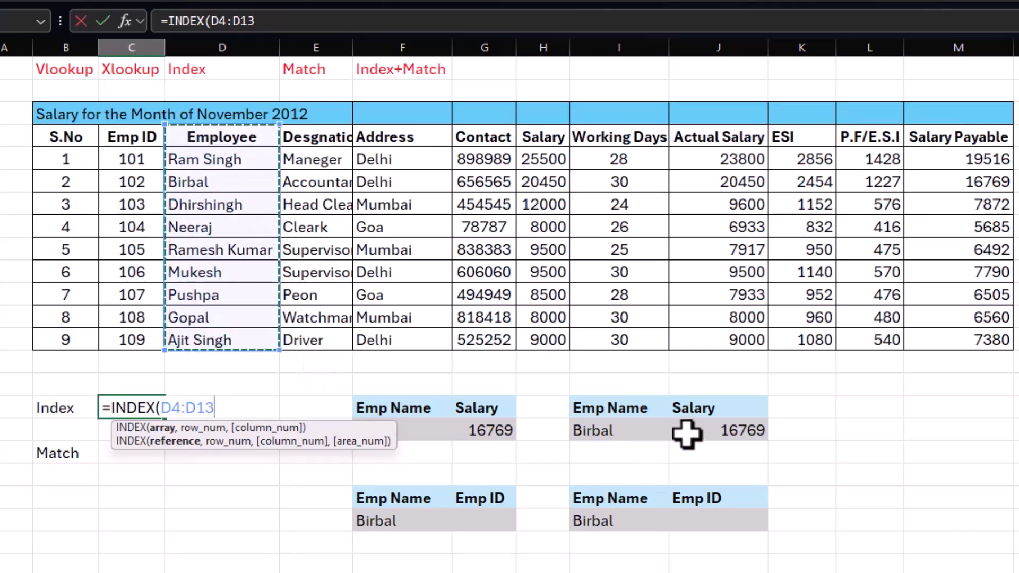
type(",")
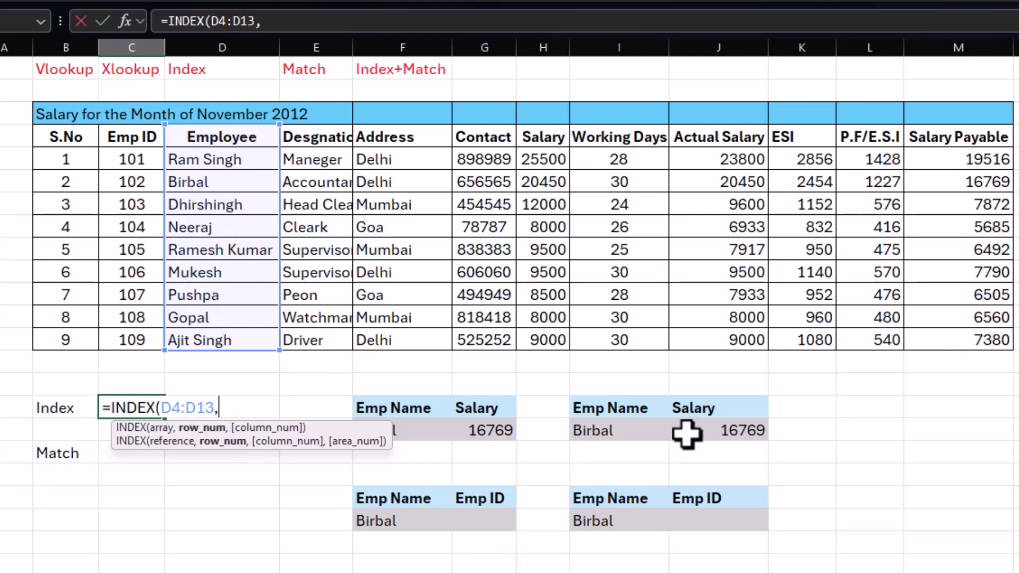
type(")")
key("Return")
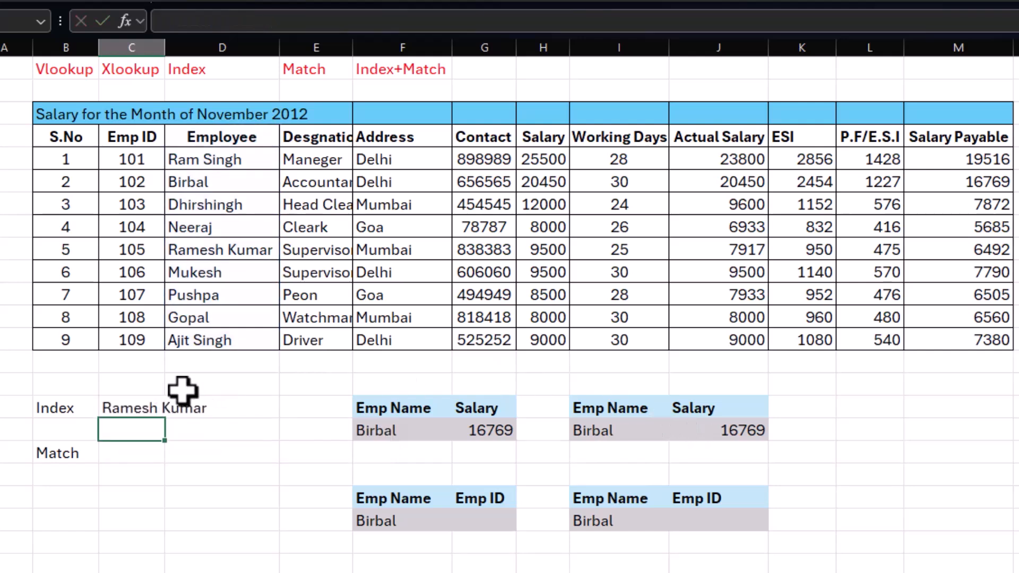
Step: Review the INDEX formula in C16 against the Salary Payable range M4:M13 and the payable salary in M9
left_click(142, 409)
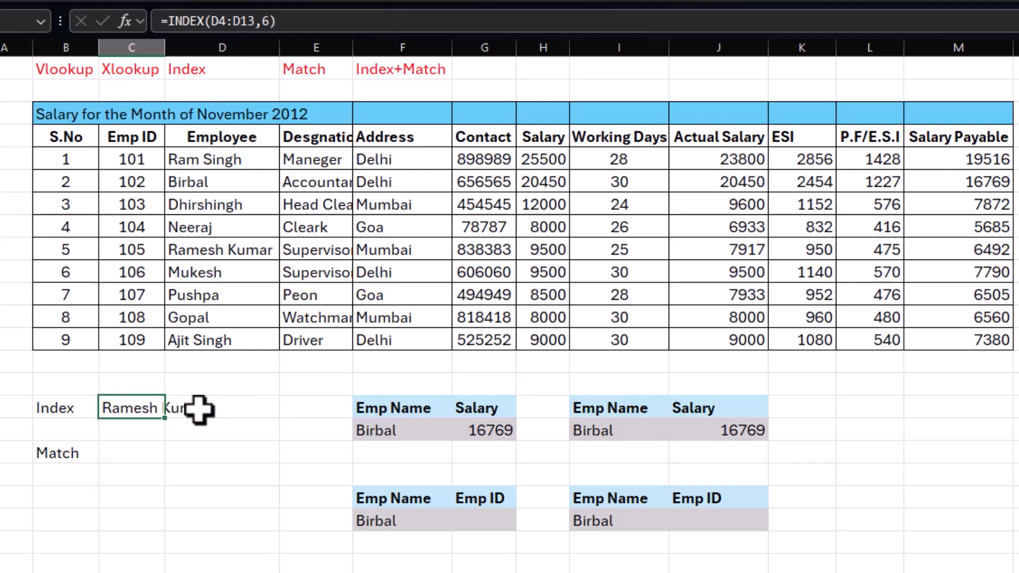
left_click(966, 139)
left_click_drag(966, 139, 972, 339)
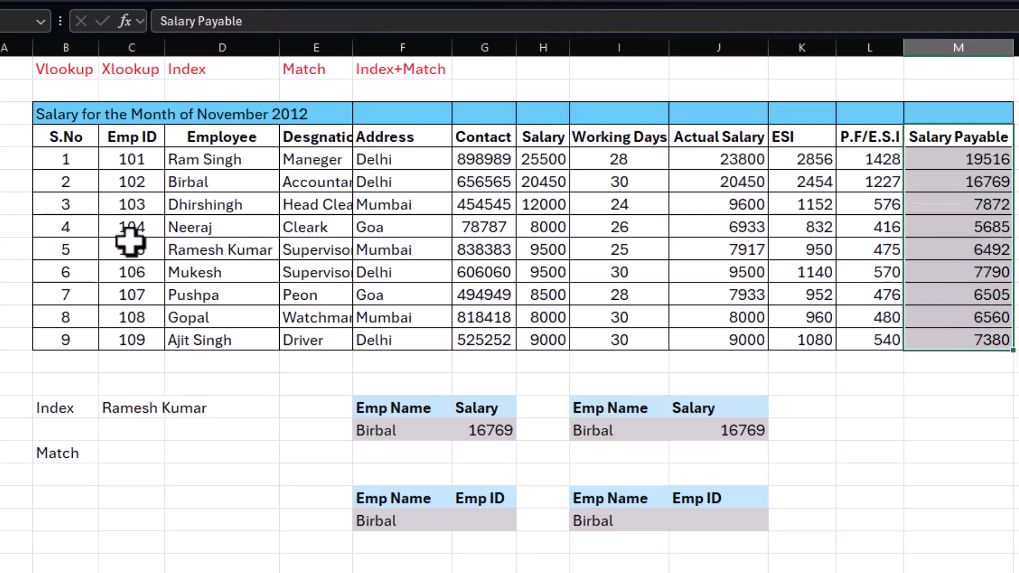
left_click(953, 251)
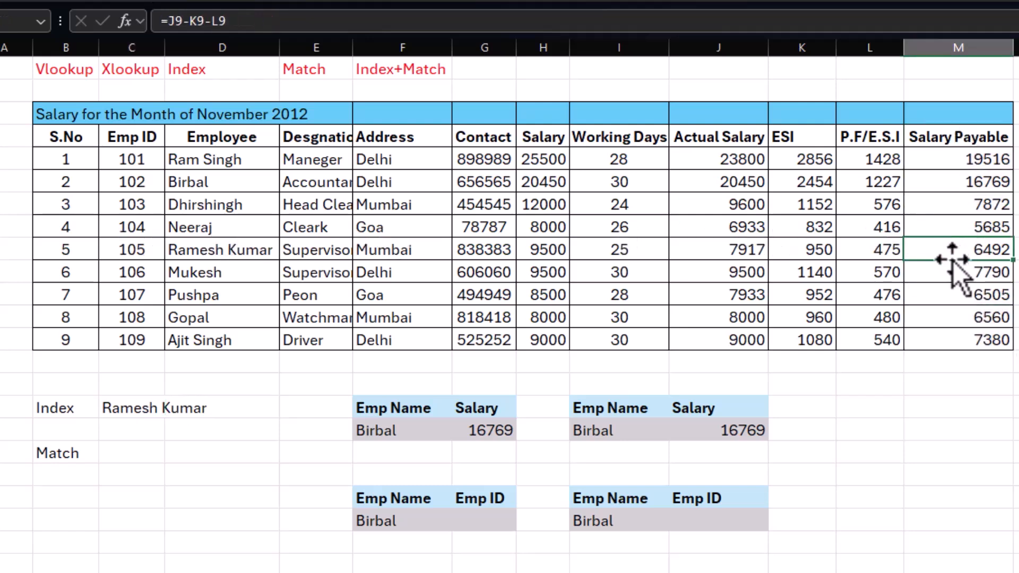
left_click(136, 411)
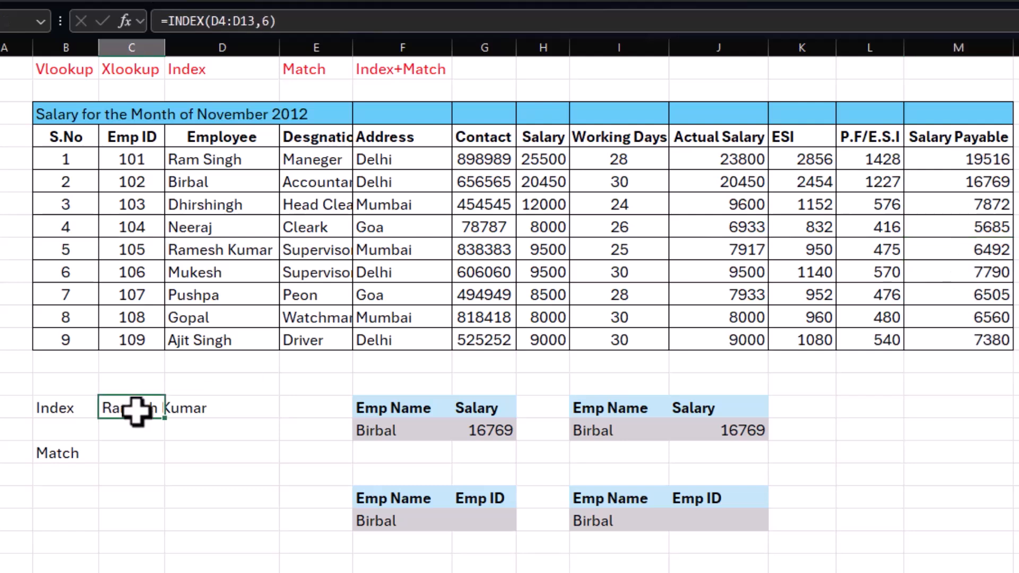
Step: Enter =MATCH(C16,D4:D13,0) in C18 to find the exact-match position of the name in C16
left_click(139, 450)
type("=")
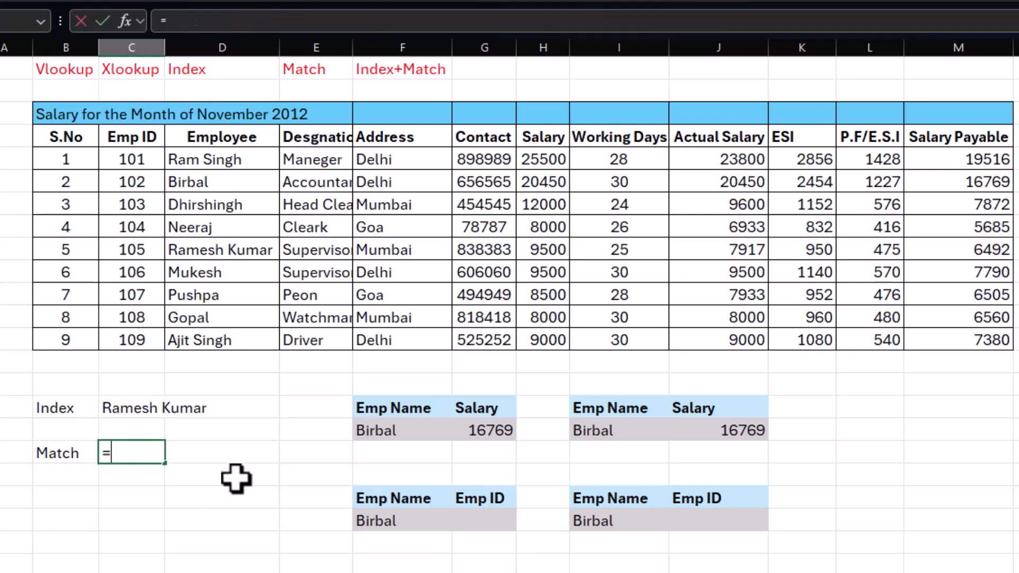
type("match(")
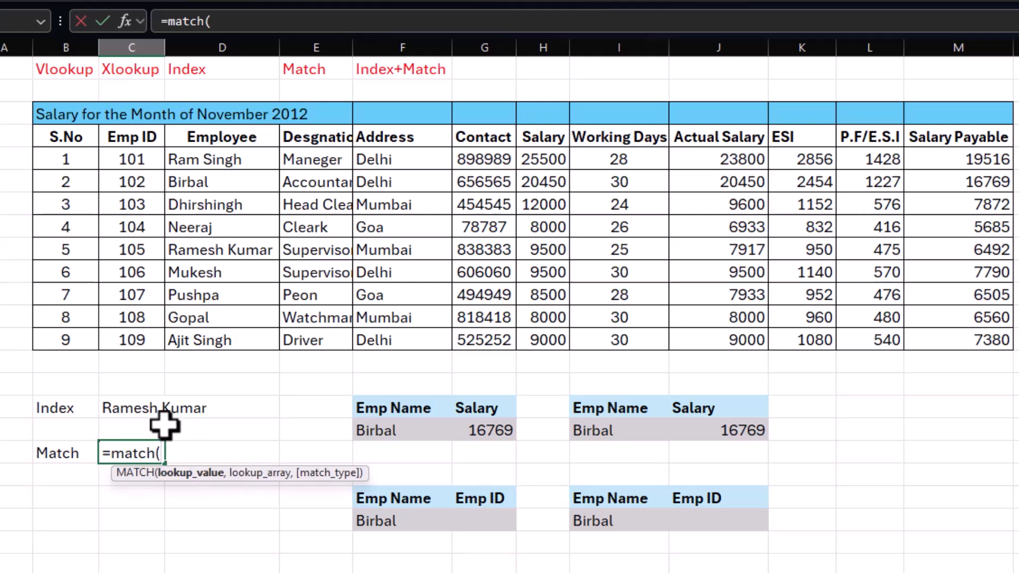
left_click(125, 410)
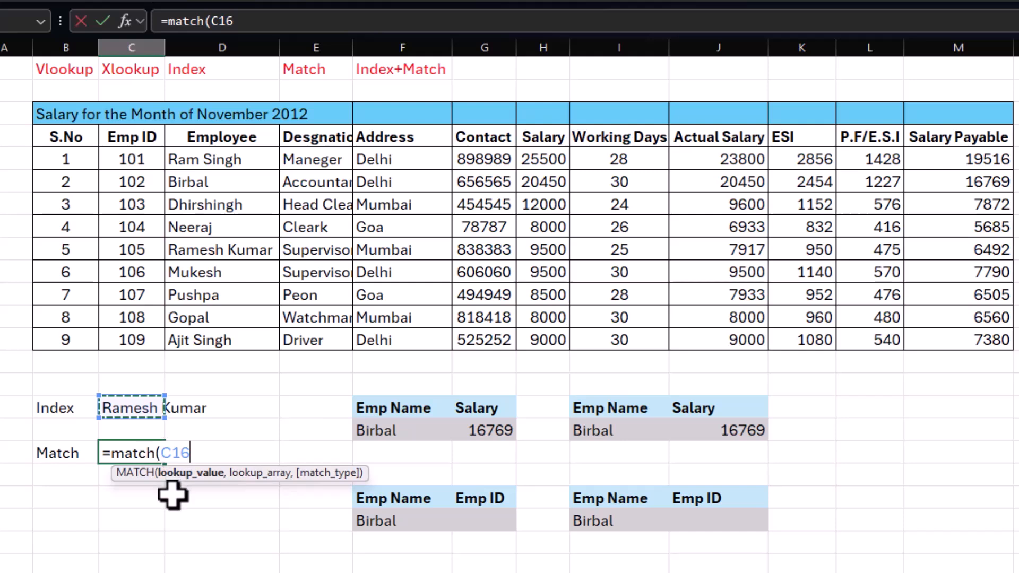
type(",")
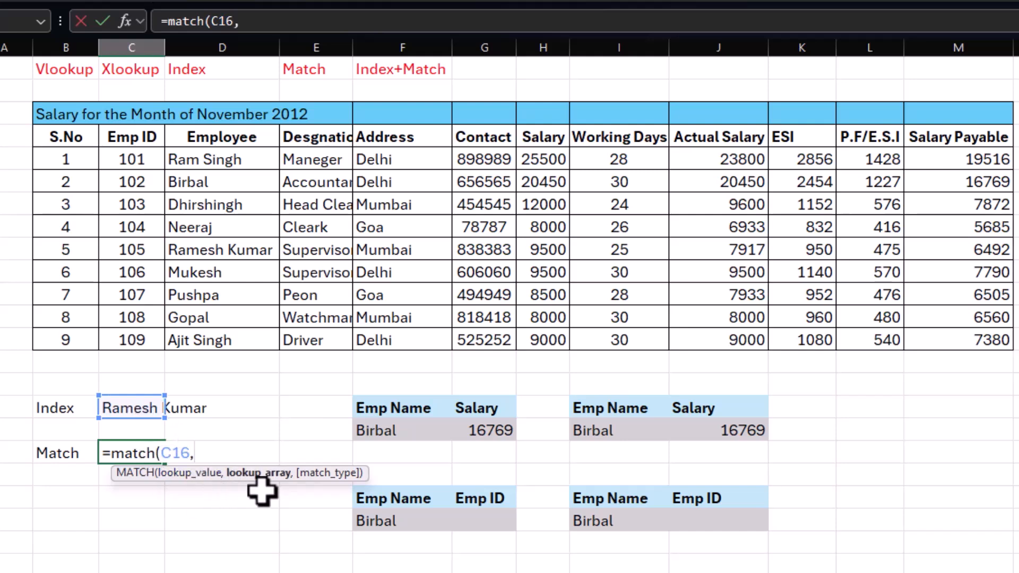
left_click_drag(197, 136, 200, 334)
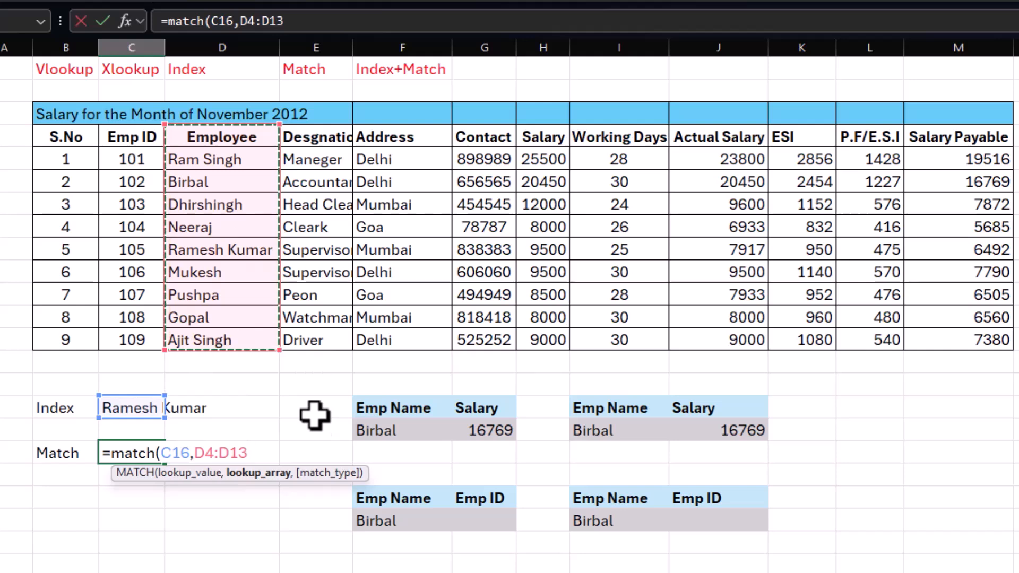
type(",")
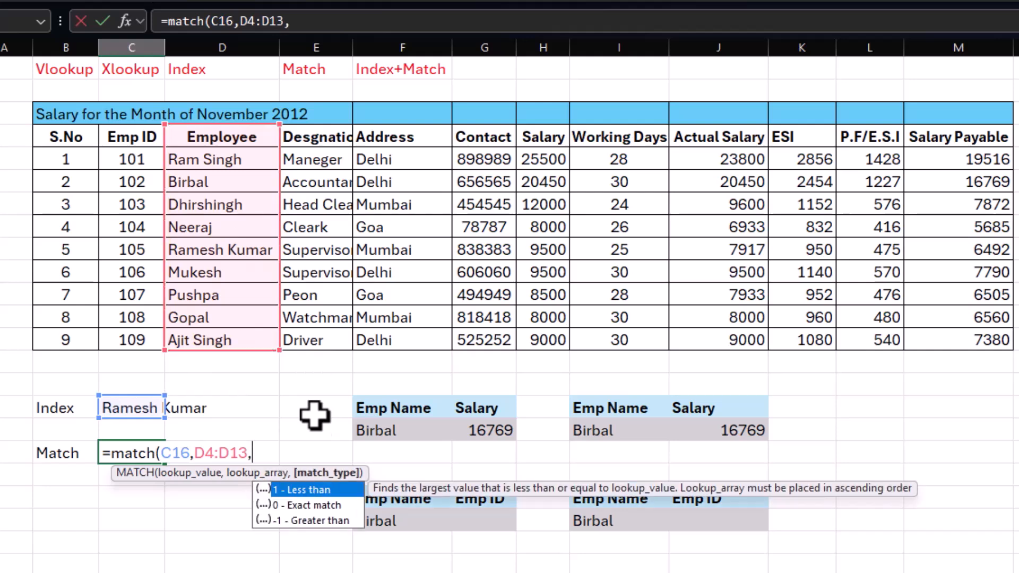
type("0)")
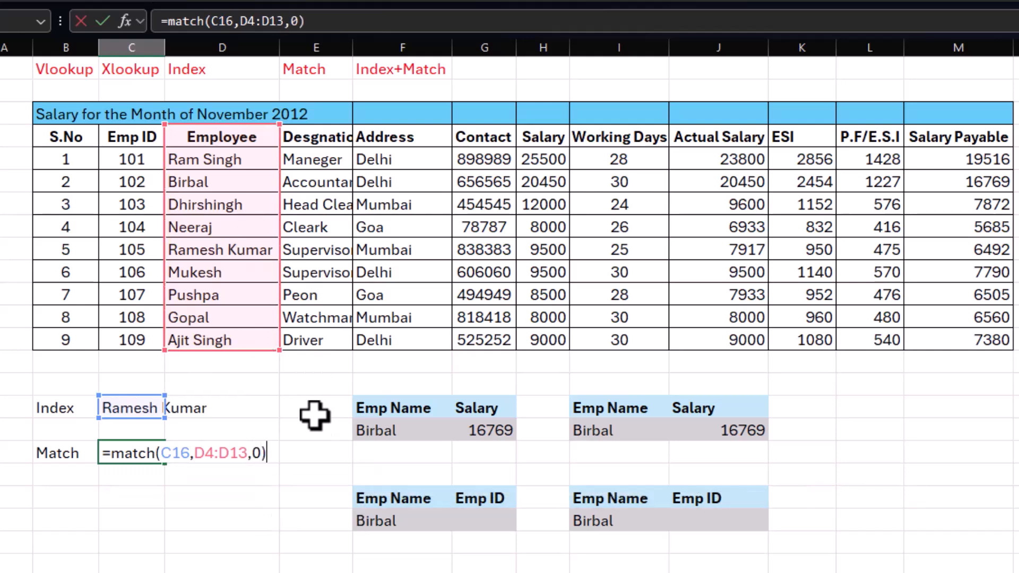
key("Return")
left_click(130, 454)
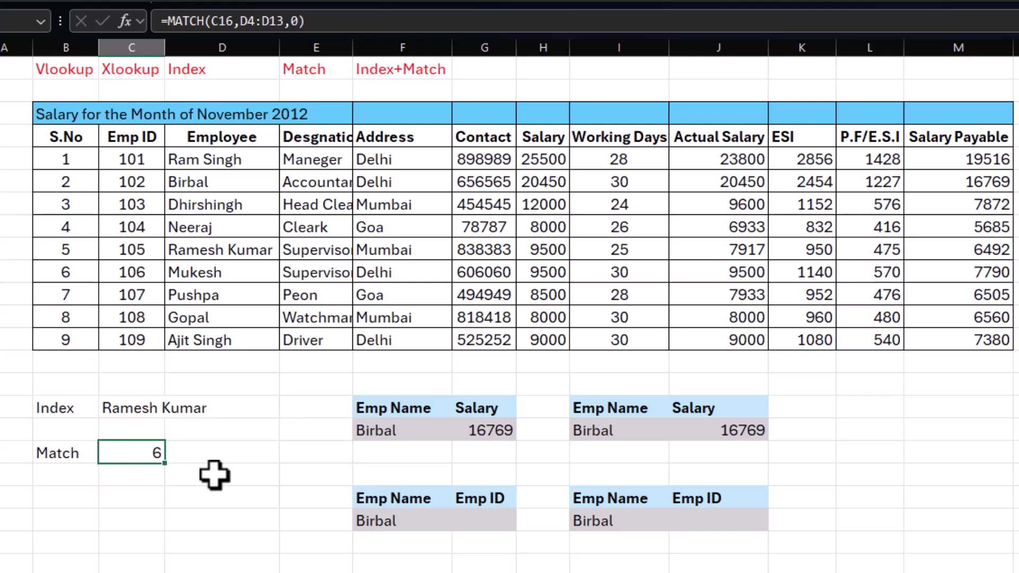
Step: Set the row number of the INDEX formula in C16 to 3, and check the MATCH formula in C18
key("Delete")
left_click(141, 414)
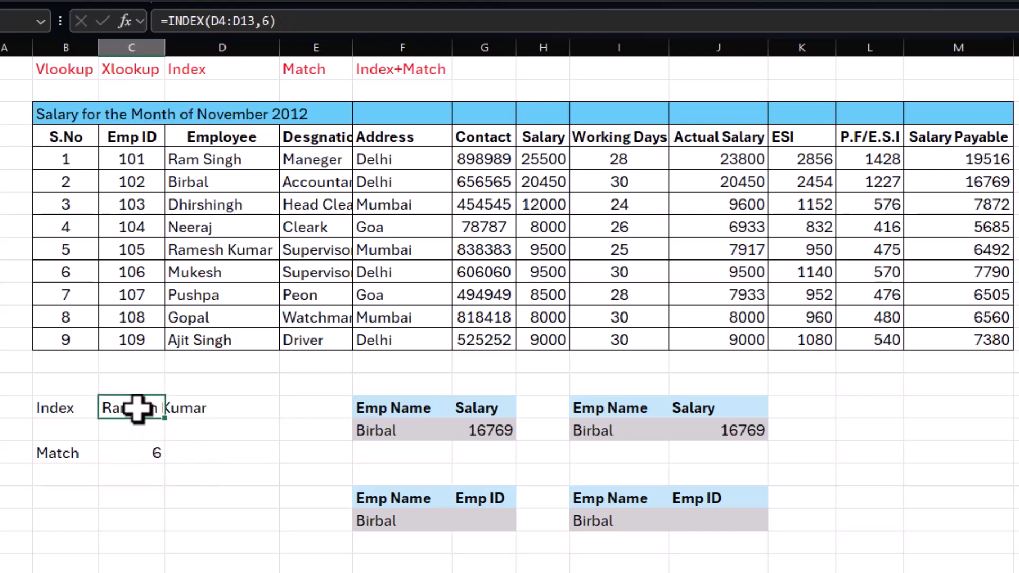
left_click(143, 450)
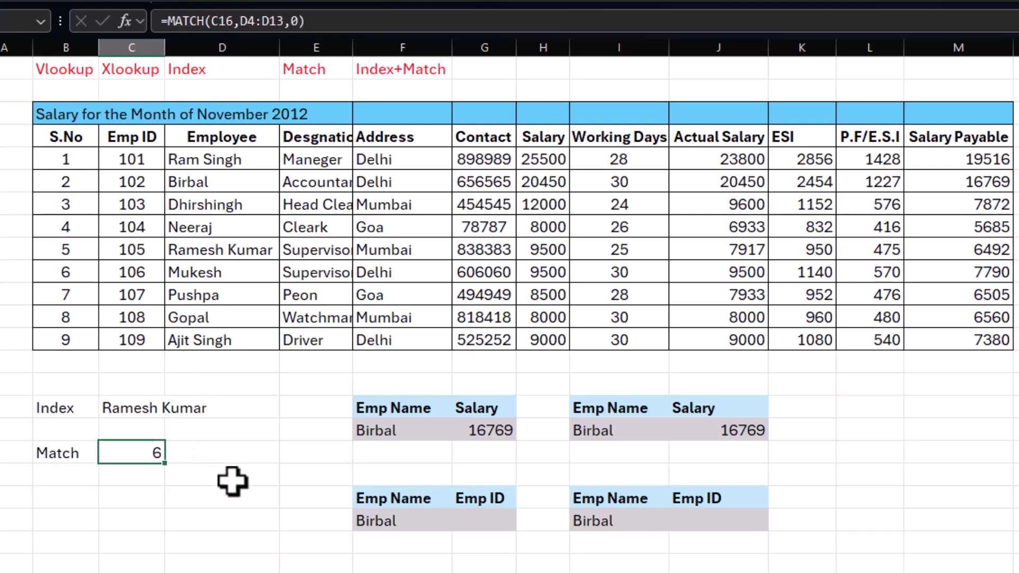
left_click(142, 410)
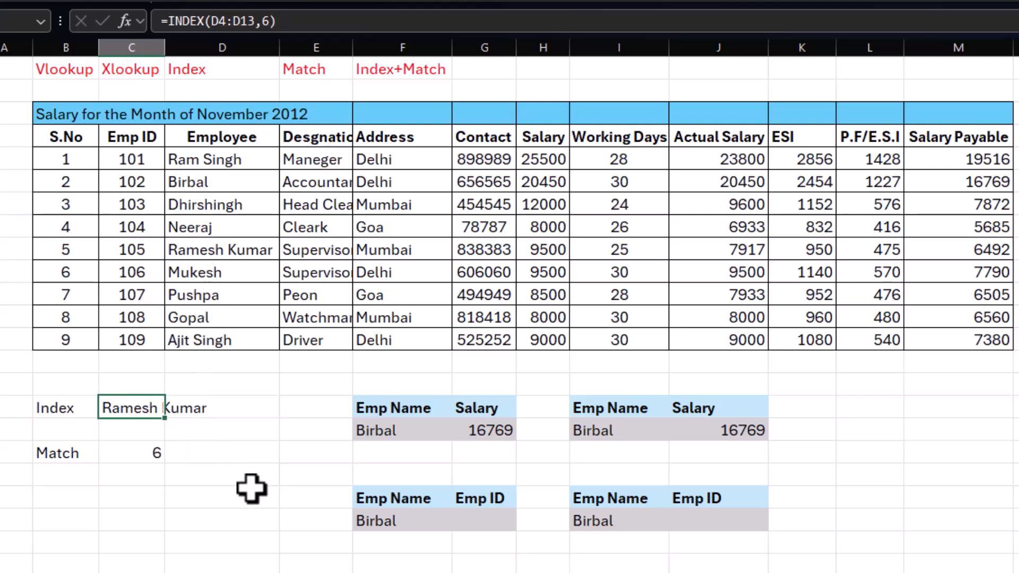
key("F2")
left_click(228, 410)
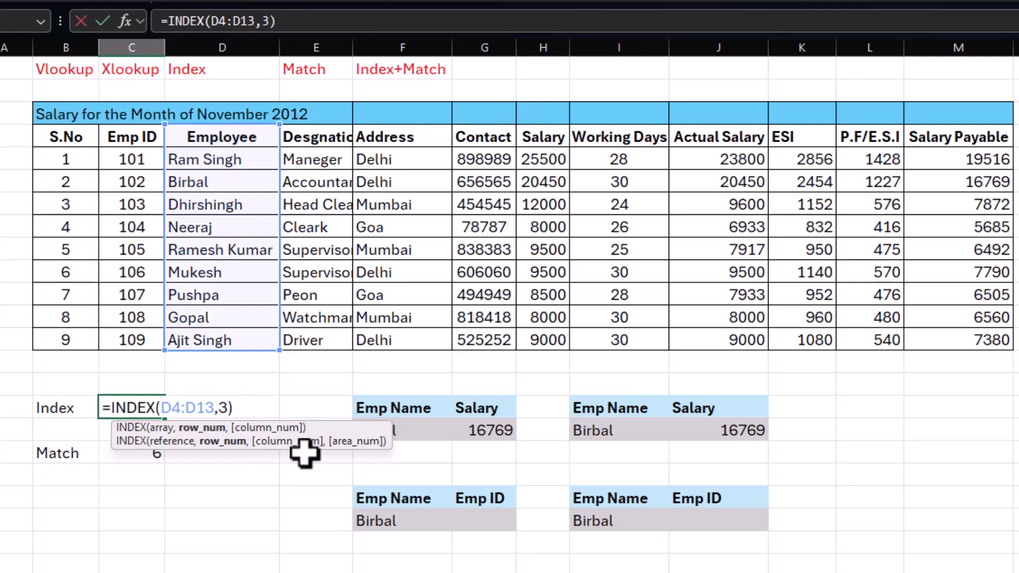
type("3")
key("ctrl+Return")
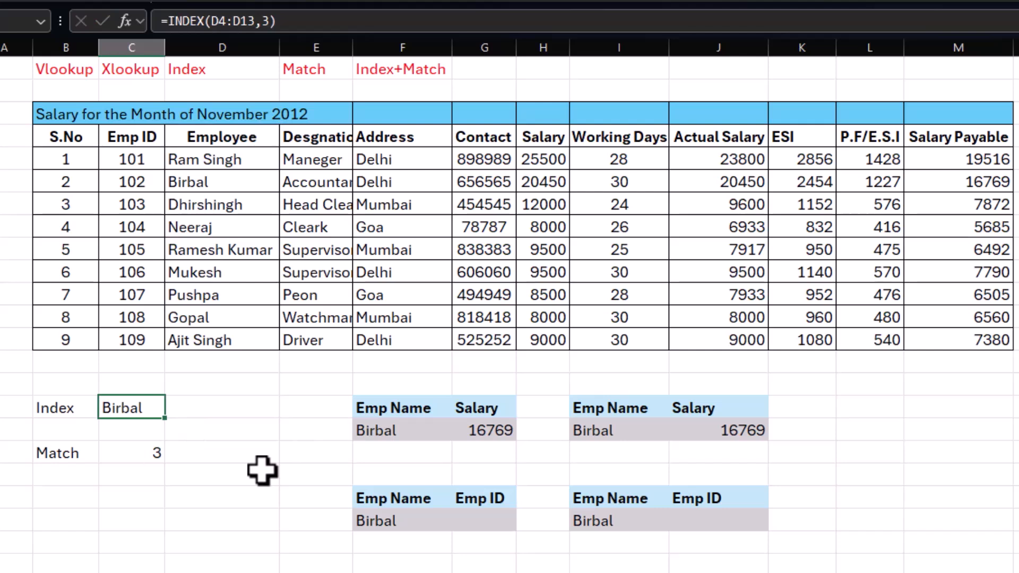
left_click(146, 454)
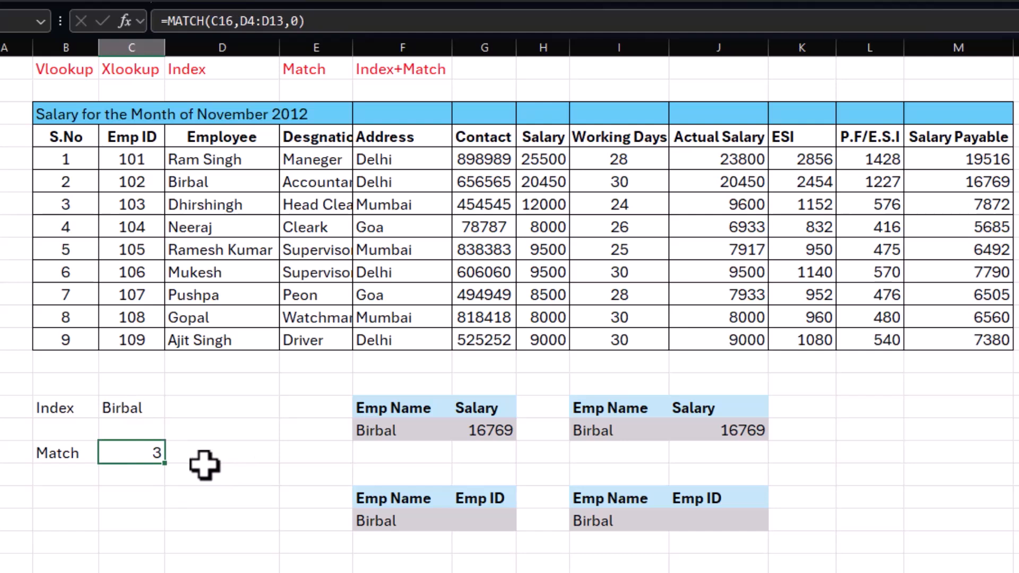
Step: Replace the Emp ID header in G20 with "Salary"
left_click(491, 522)
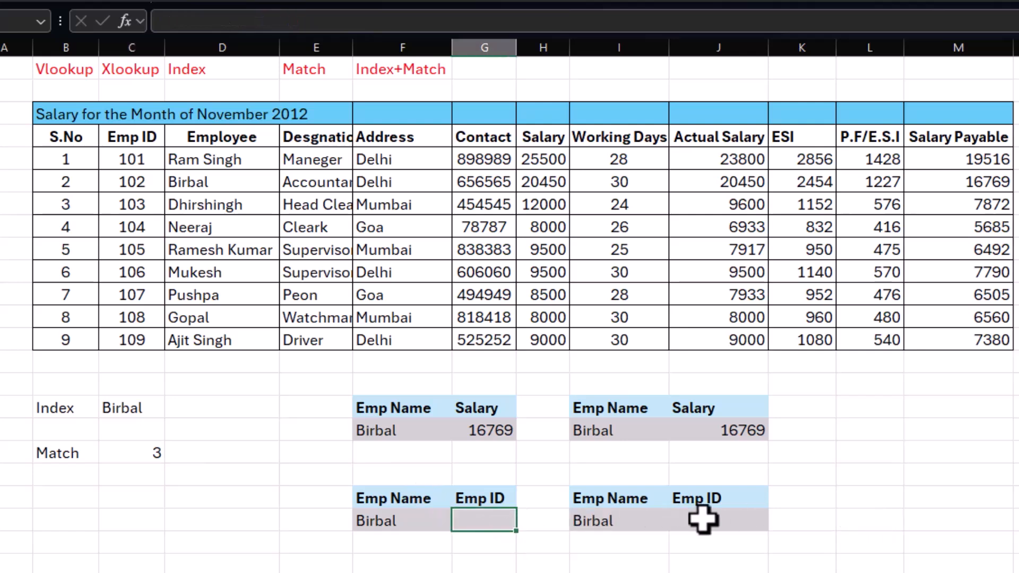
left_click(482, 498)
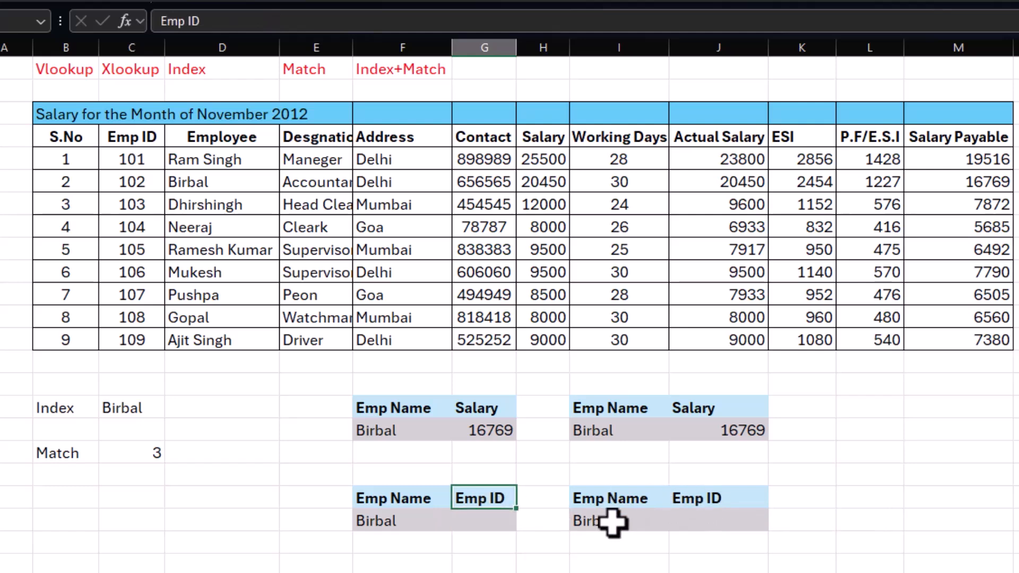
type("Salary")
key("Return")
Step: Enter =INDEX(M4:M13,3) in G21 and compare its result with the salary lookups in G17 and J17
type("=index(")
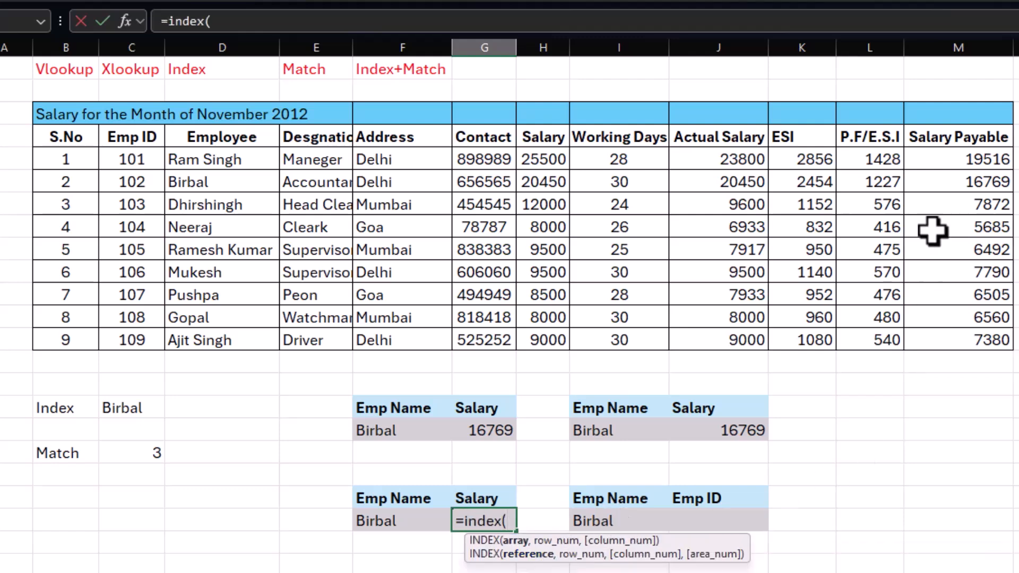
left_click_drag(966, 139, 967, 334)
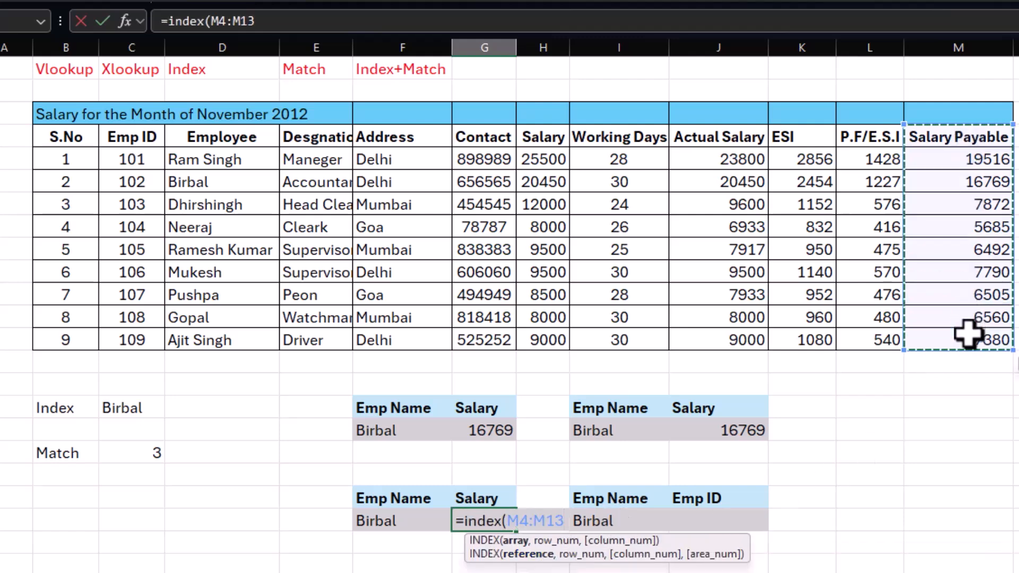
type(",3")
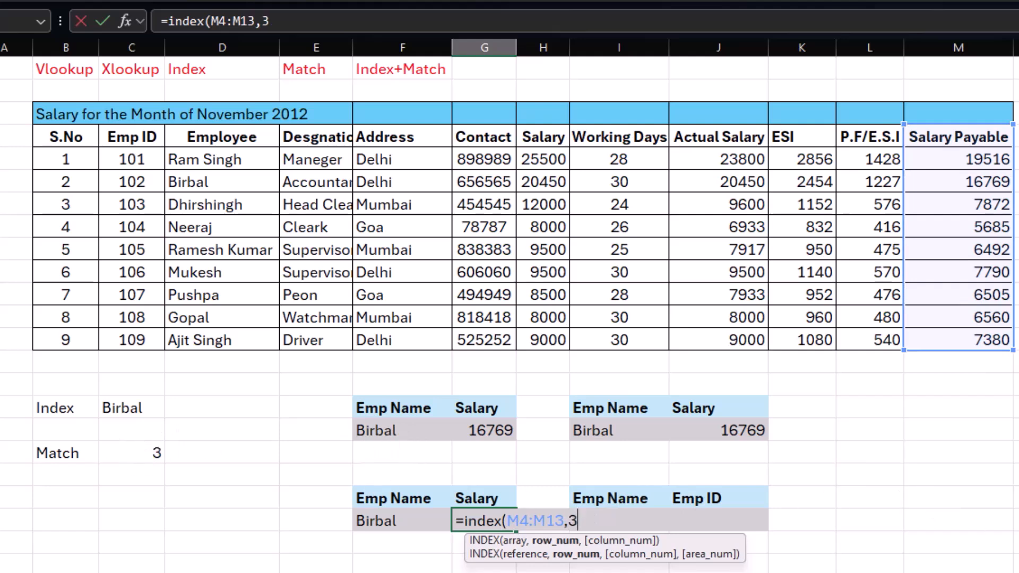
type(")")
key("Return")
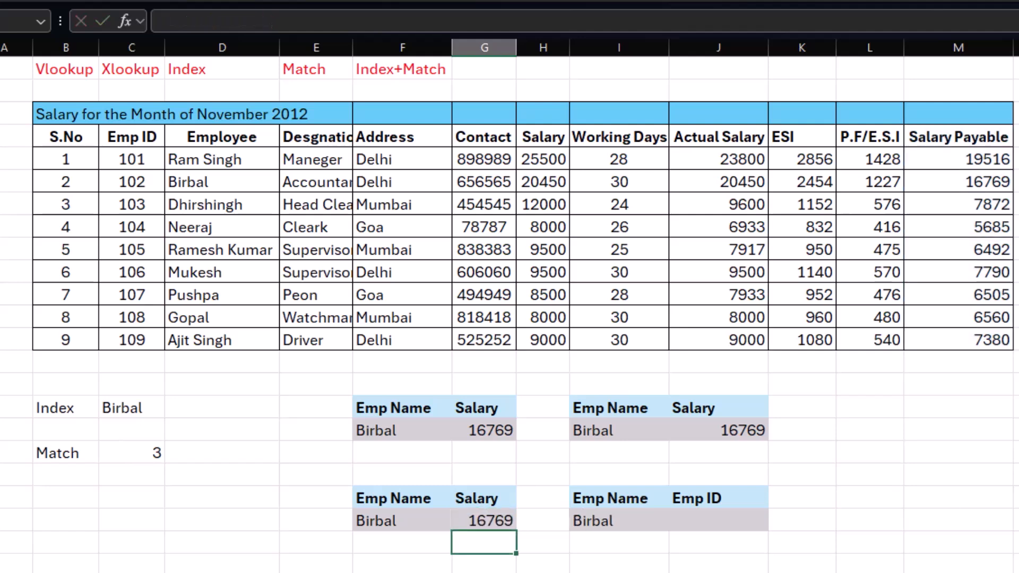
left_click(486, 518)
left_click(494, 425)
left_click(715, 431)
left_click(491, 431)
left_click(491, 518)
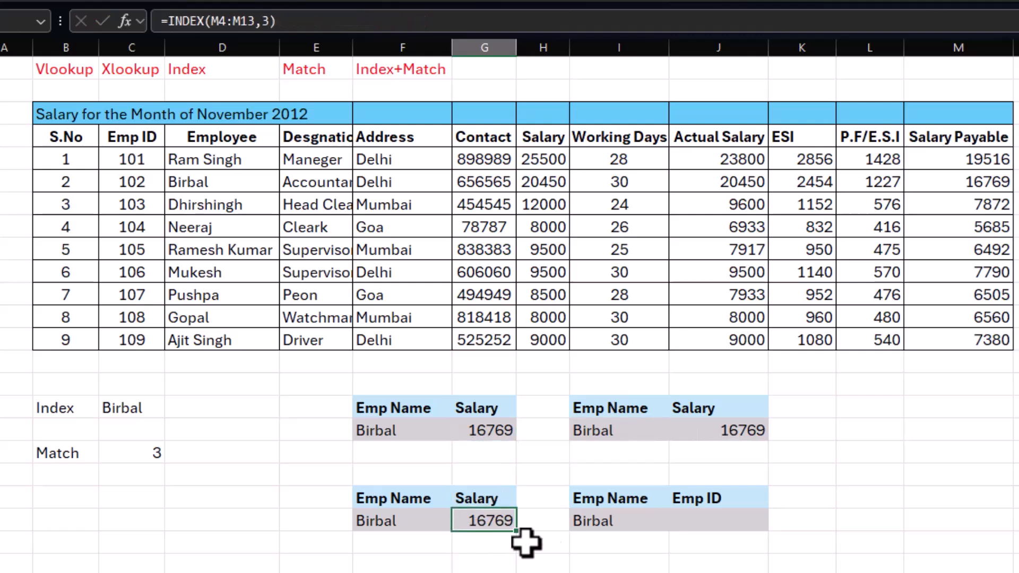
left_click(395, 521)
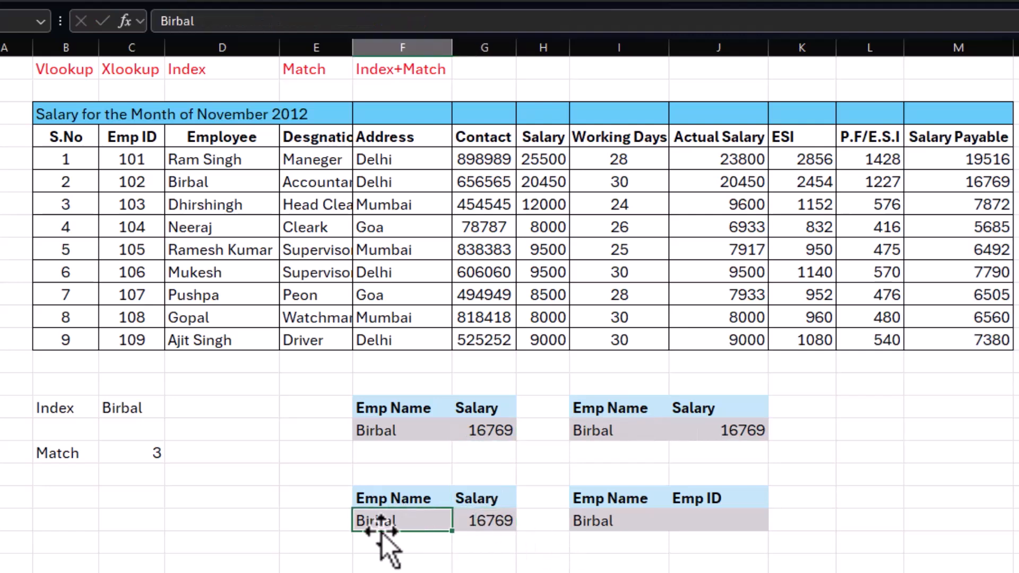
Step: Replace the fixed row number in G21's INDEX formula with MATCH(F21,D4:D13,0)
left_click(478, 526)
key("F2")
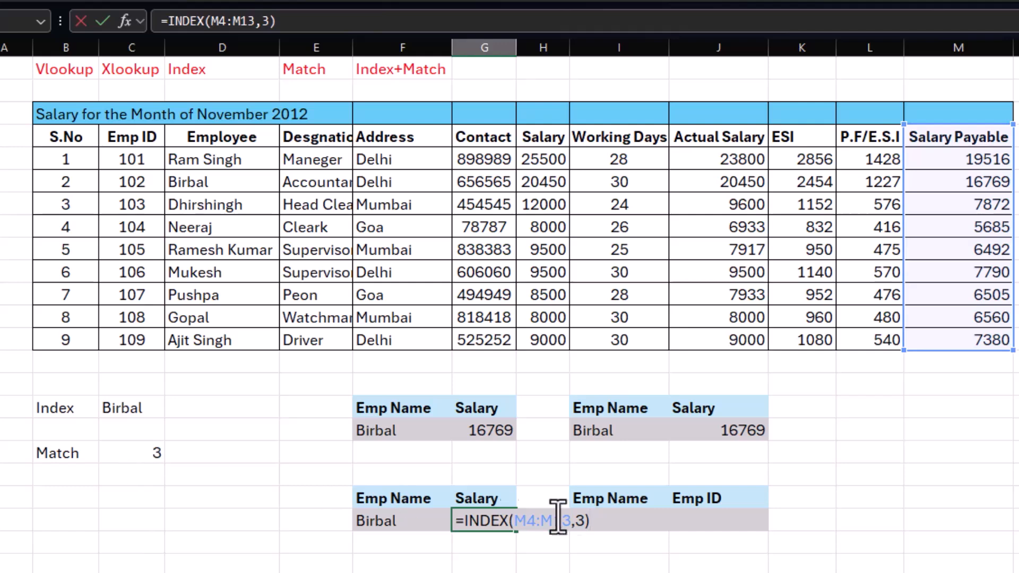
left_click(587, 519)
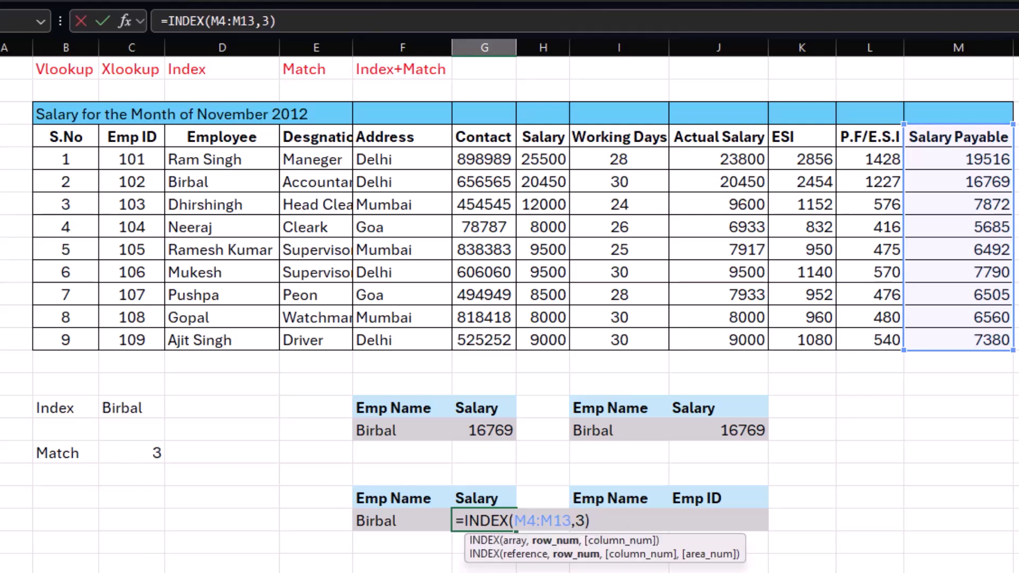
type("match")
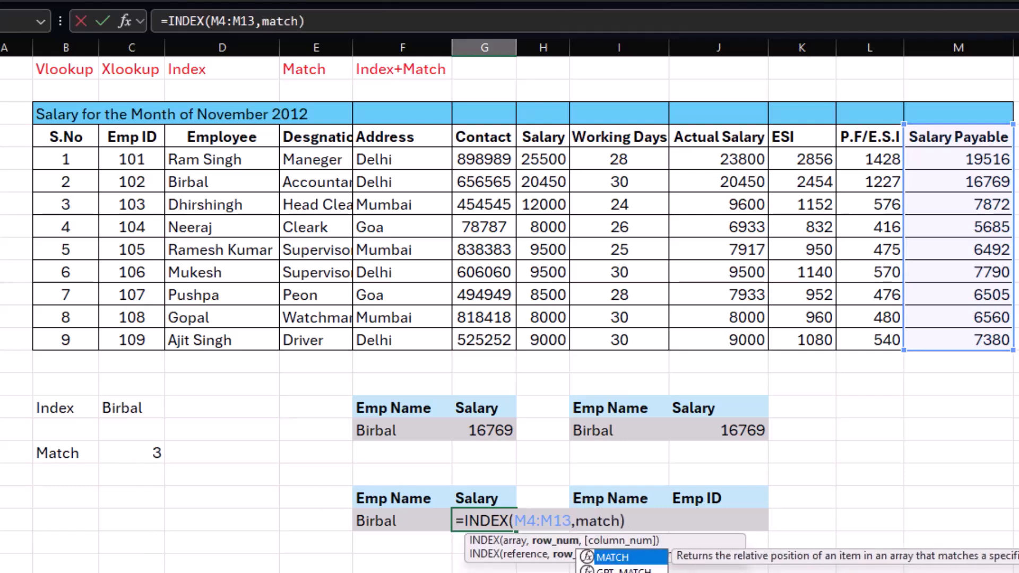
type("(")
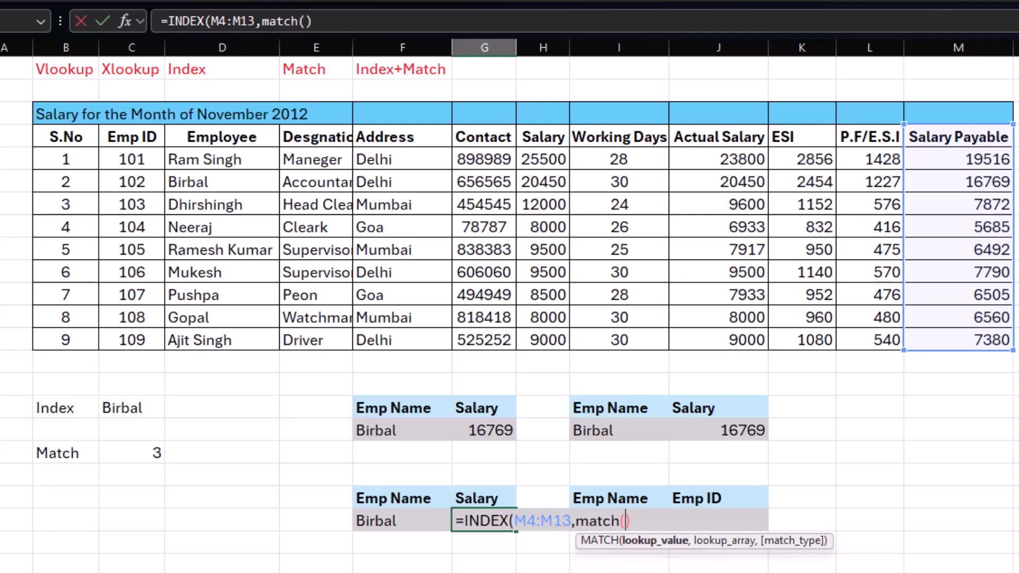
left_click(376, 519)
type(",")
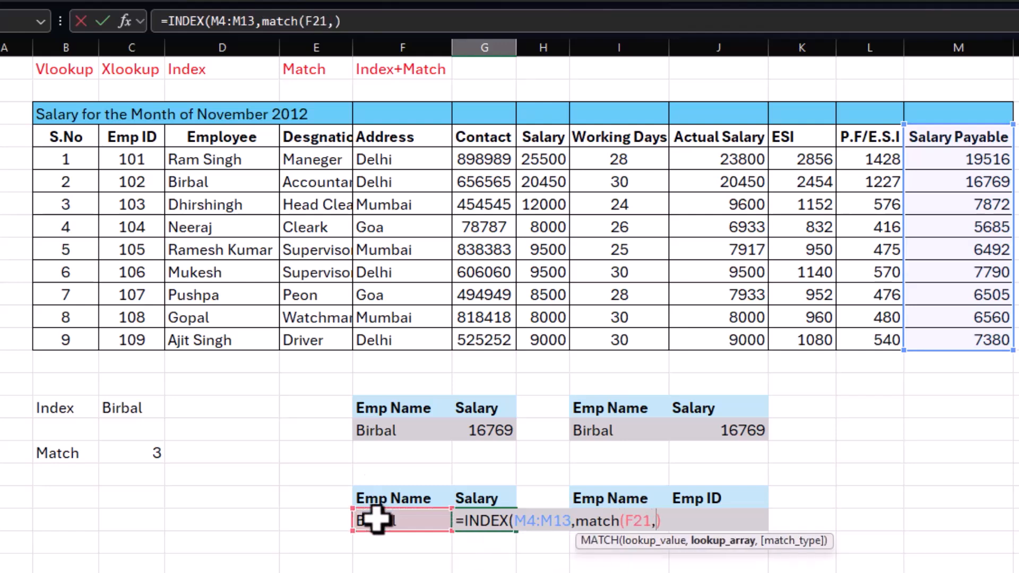
left_click_drag(212, 137, 206, 339)
type(",")
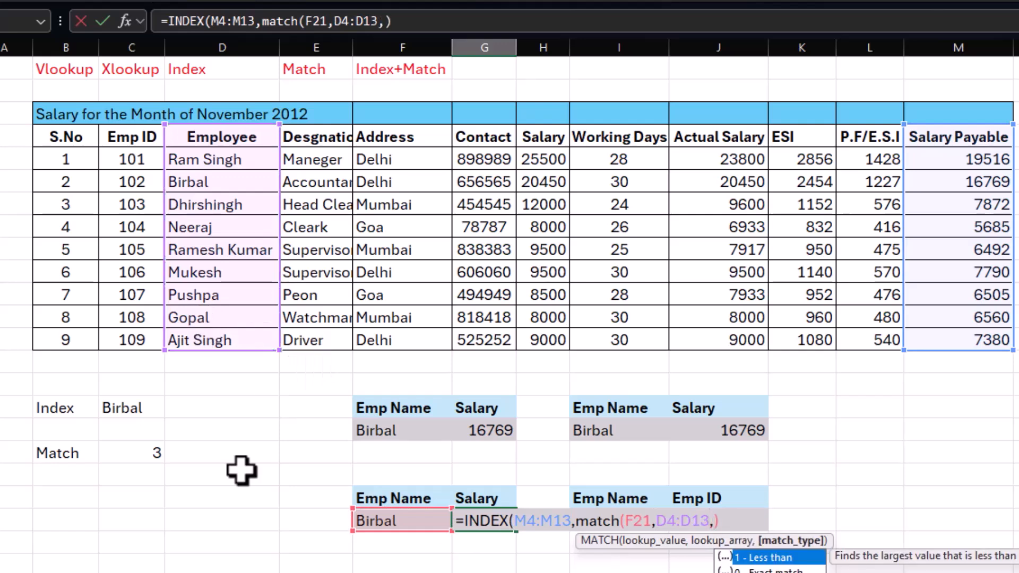
type("0)")
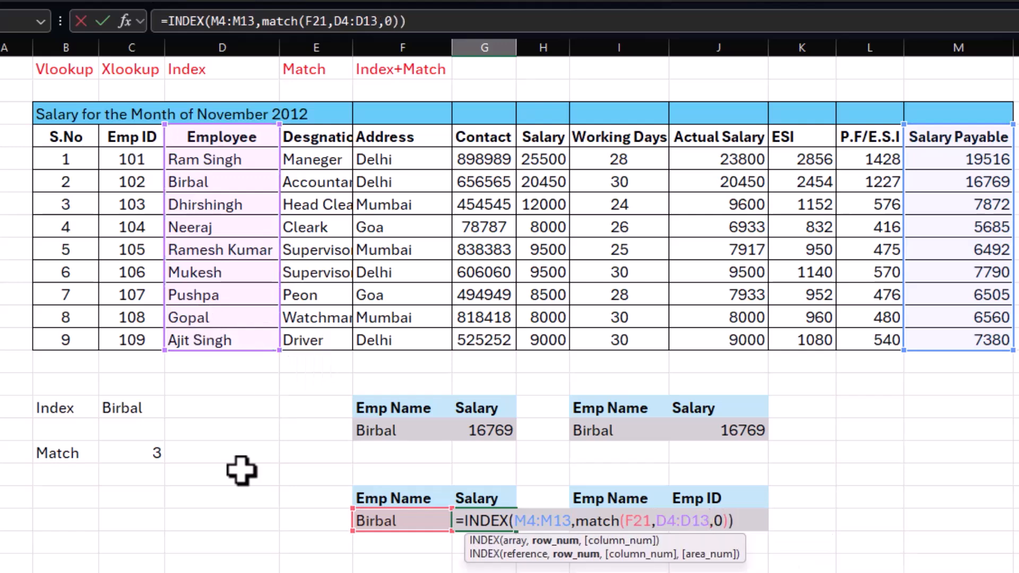
type(")")
key("Return")
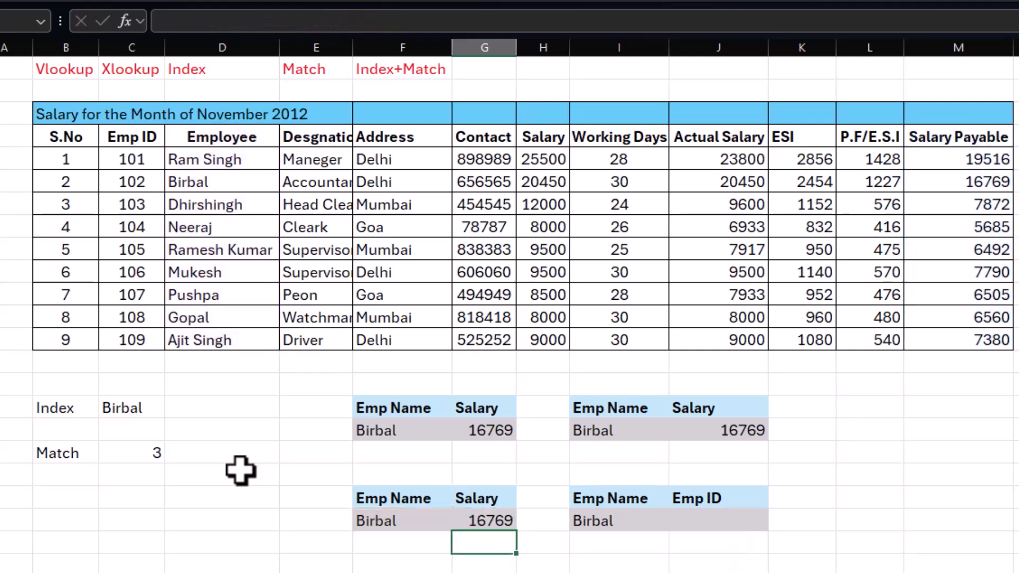
Step: Replace the employee name in F21 with the one from D8 and check the salary against that employee's row
left_click(407, 521)
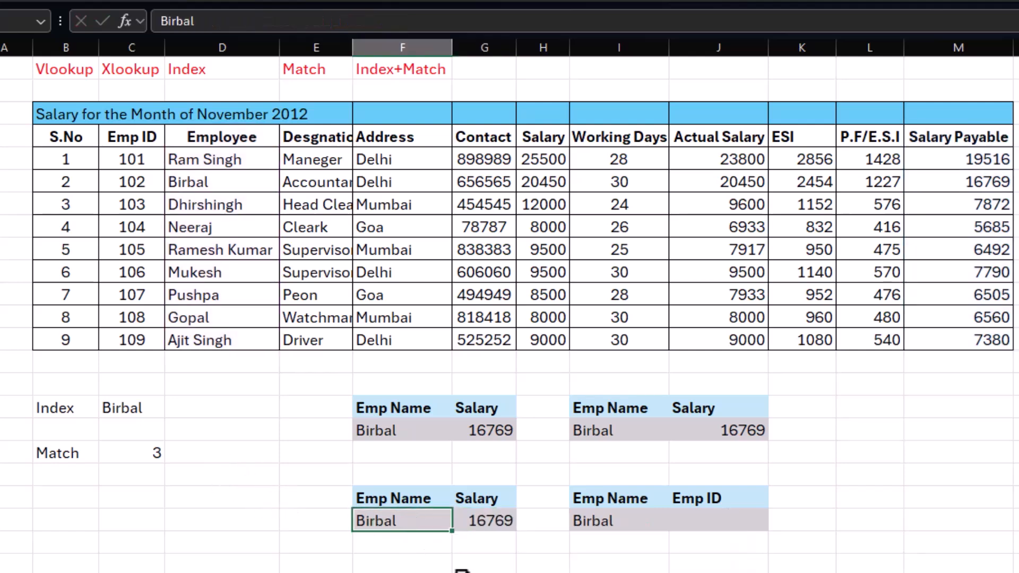
type("Neeraj")
key("Return")
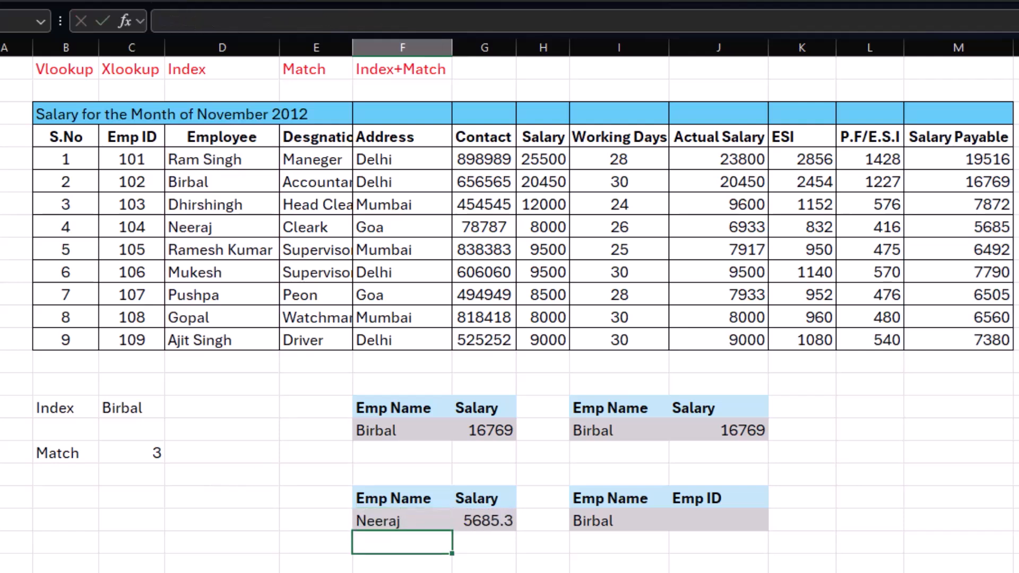
left_click_drag(205, 228, 993, 227)
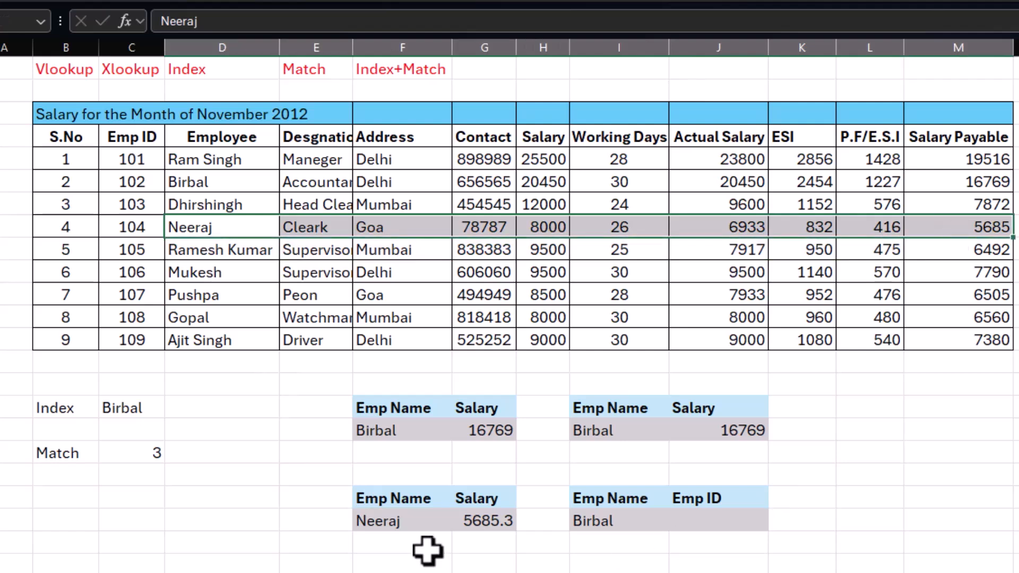
Step: Examine the positions of the Salary Payable and Emp ID columns relative to the Employee lookup column
left_click(412, 520)
left_click_drag(984, 159, 973, 328)
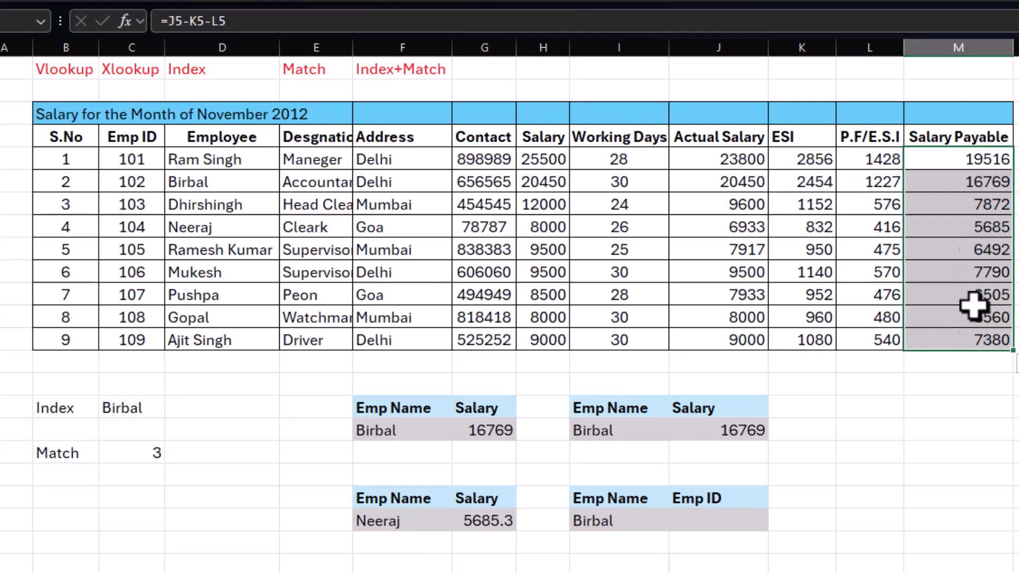
left_click(973, 137)
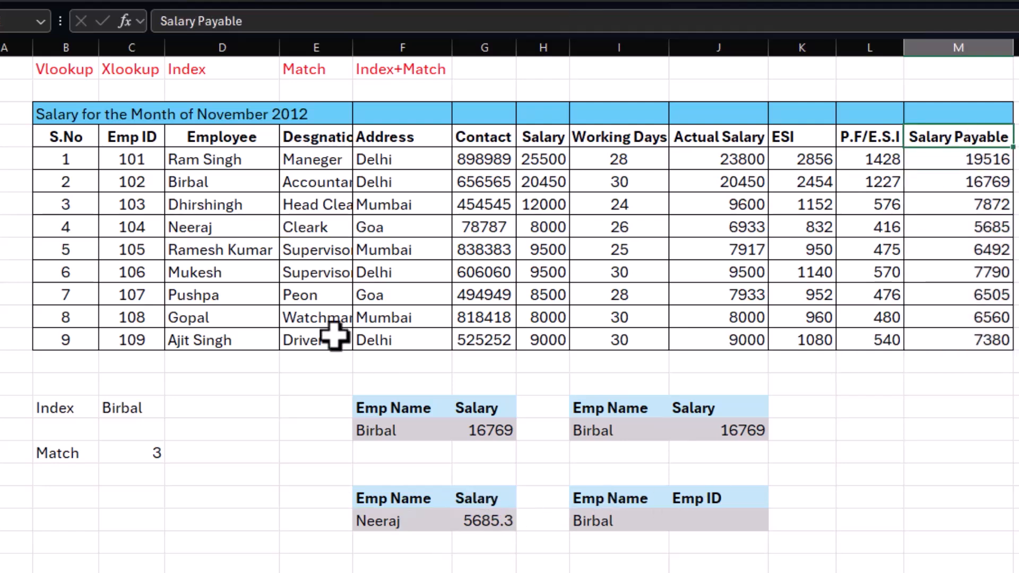
left_click(205, 180)
left_click(204, 206)
left_click(191, 292)
left_click(220, 318)
left_click(688, 524)
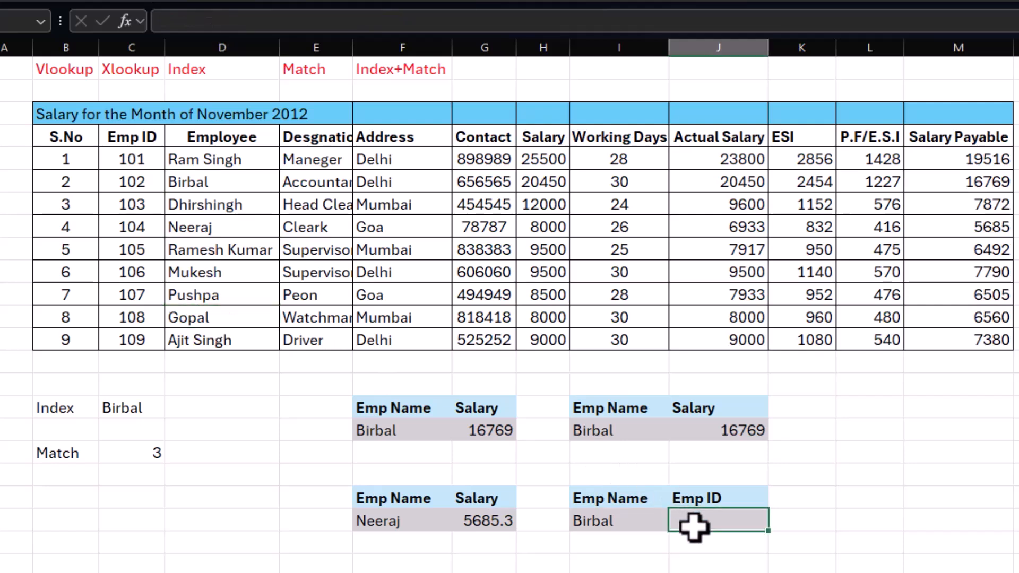
left_click_drag(207, 160, 207, 274)
left_click_drag(139, 139, 114, 266)
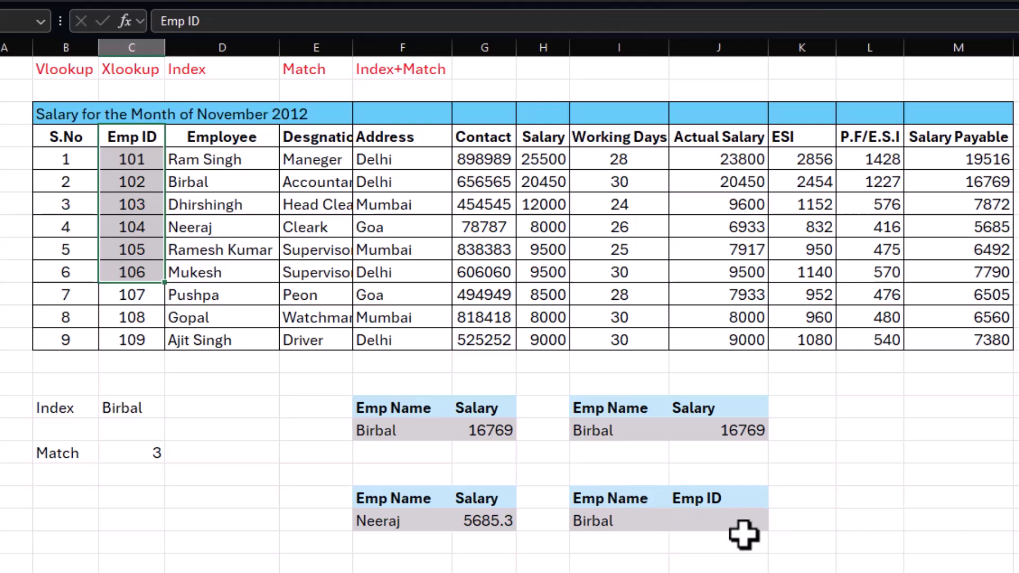
Step: Enter =XLOOKUP(I21,D4:D13,C4:C13) in J21 to return the Emp ID for the name in I21
left_click(707, 524)
type("=")
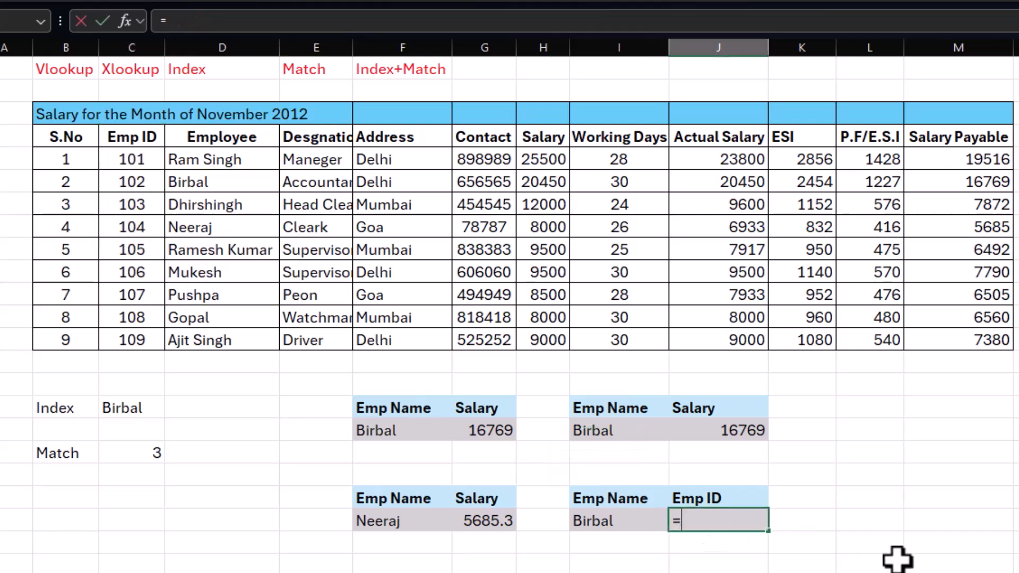
type("s")
key("BackSpace")
type("xlookup(")
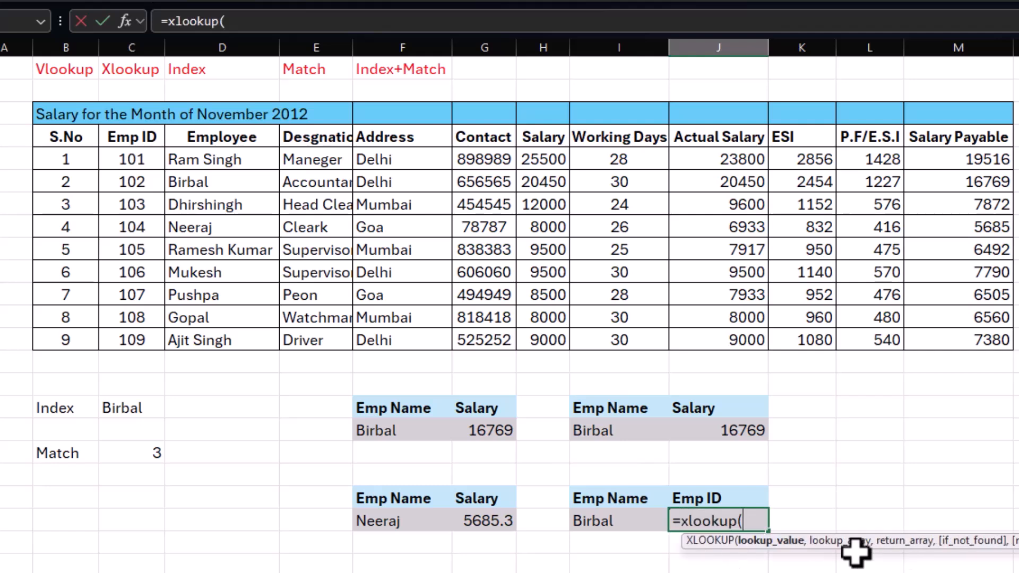
left_click(603, 521)
type(",")
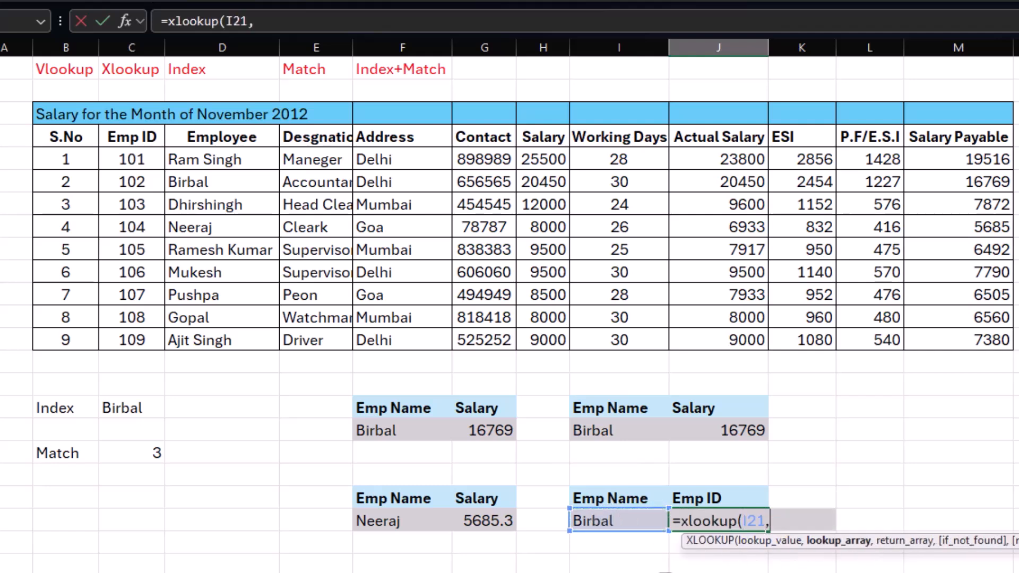
left_click_drag(234, 143, 230, 335)
type(",")
left_click(125, 137)
left_click_drag(126, 137, 127, 337)
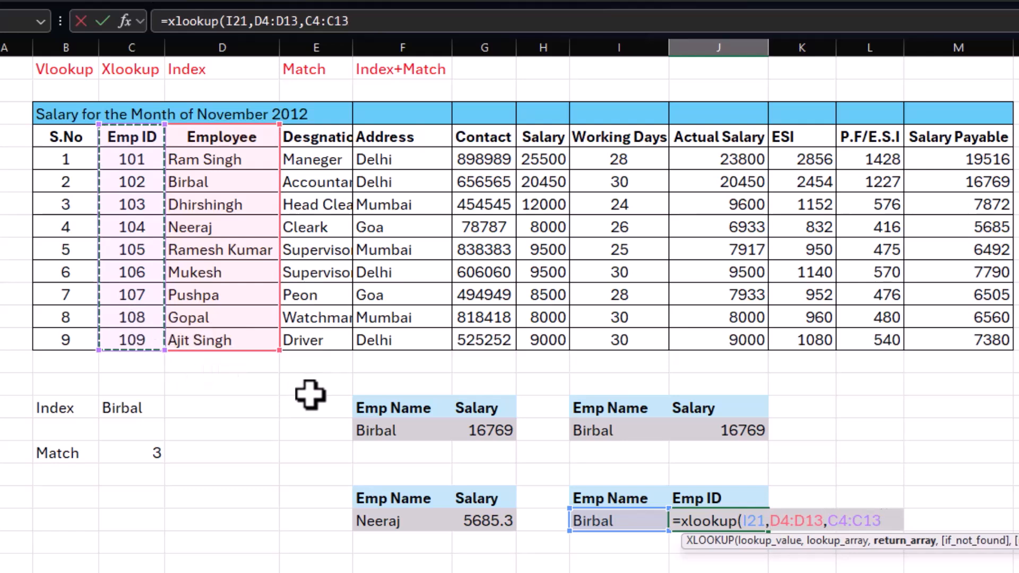
key("Return")
left_click(725, 523)
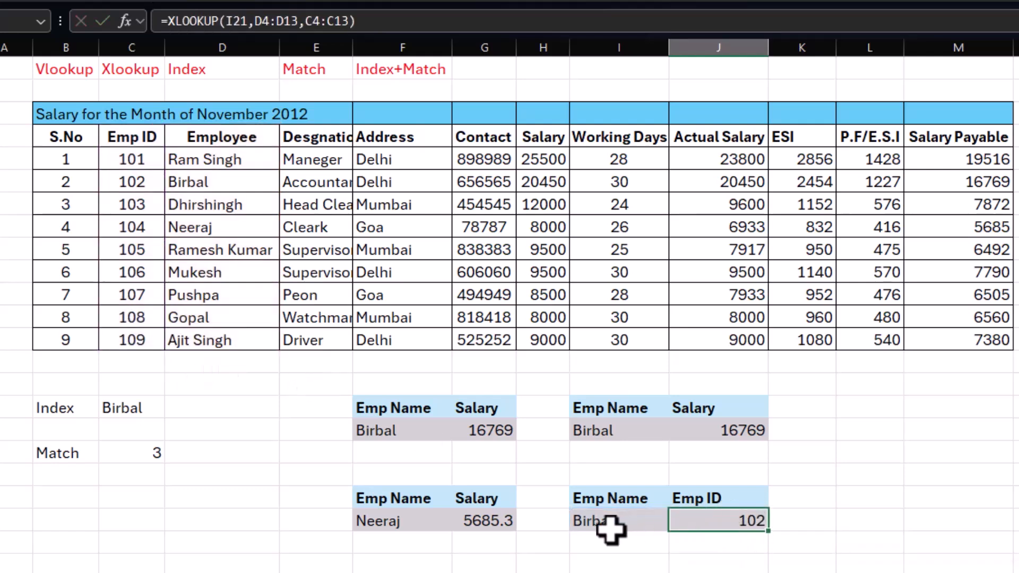
left_click(610, 528)
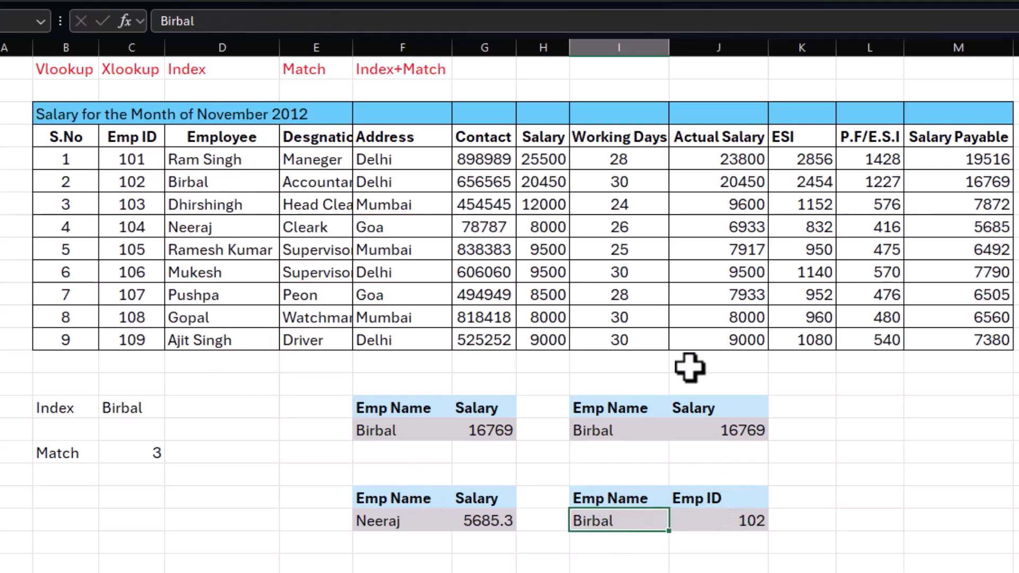
Step: Enter =INDEX(C4:C13,MATCH(I21,D4:D13,0)) in J22 to find the same Emp ID with the combined functions
left_click(731, 526)
key("Return")
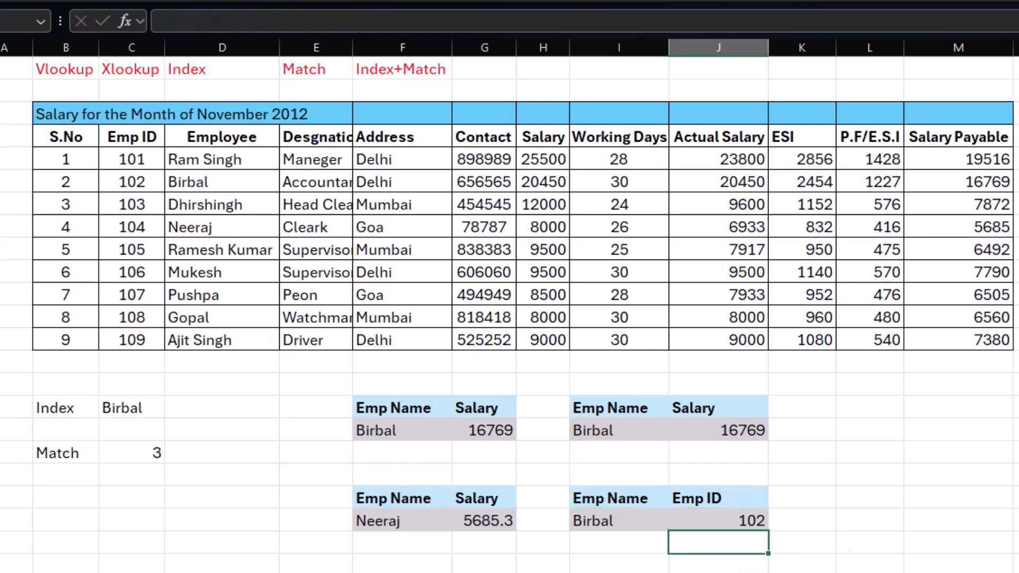
type("=ind")
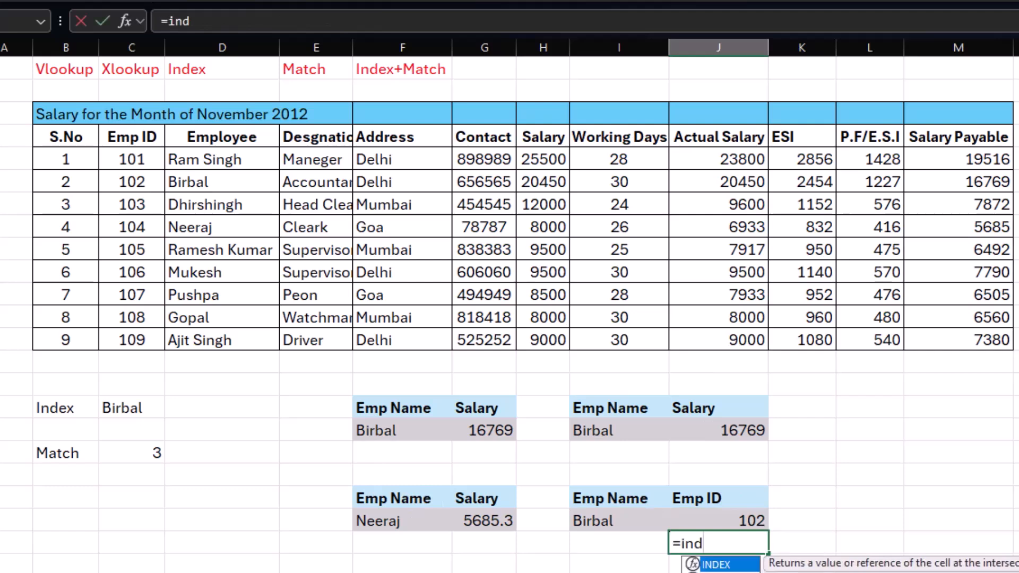
type("ex")
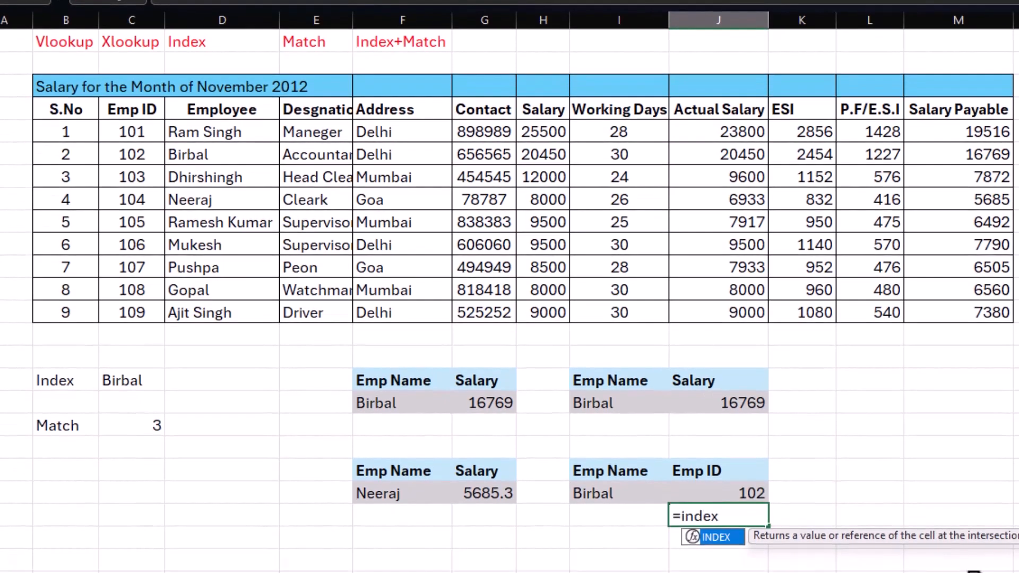
type("(")
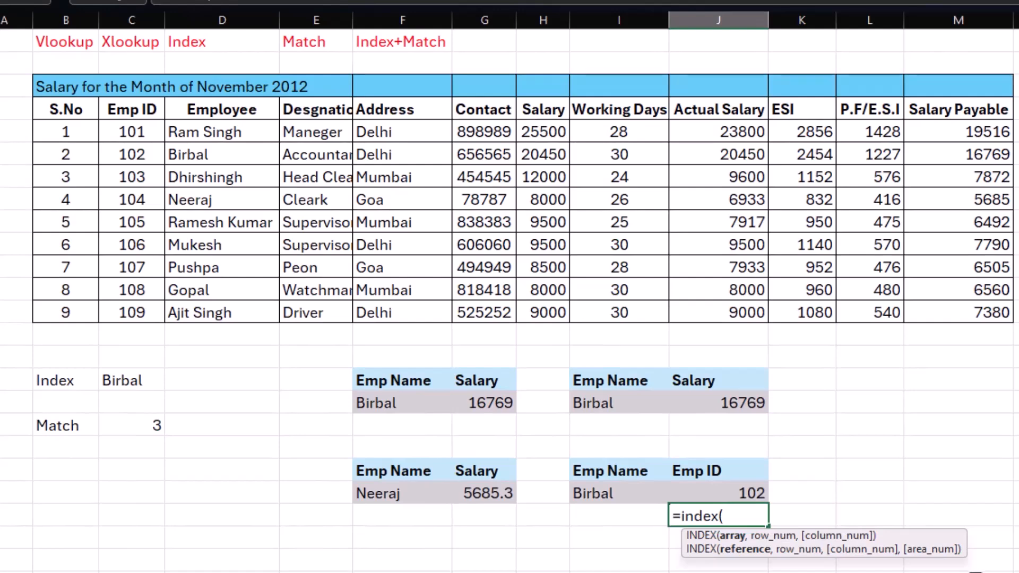
left_click_drag(132, 113, 128, 314)
type(",")
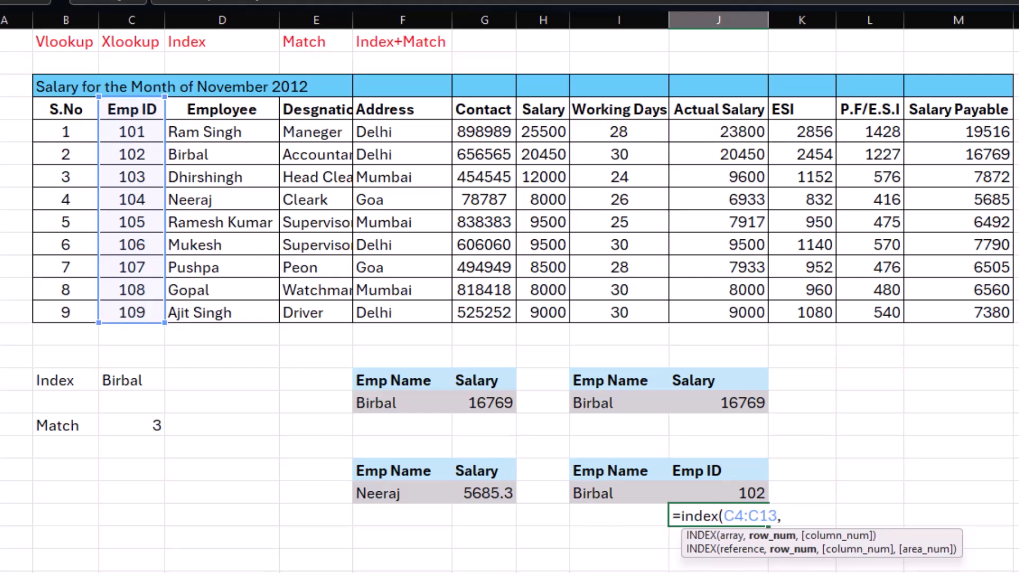
type("match(")
left_click(590, 491)
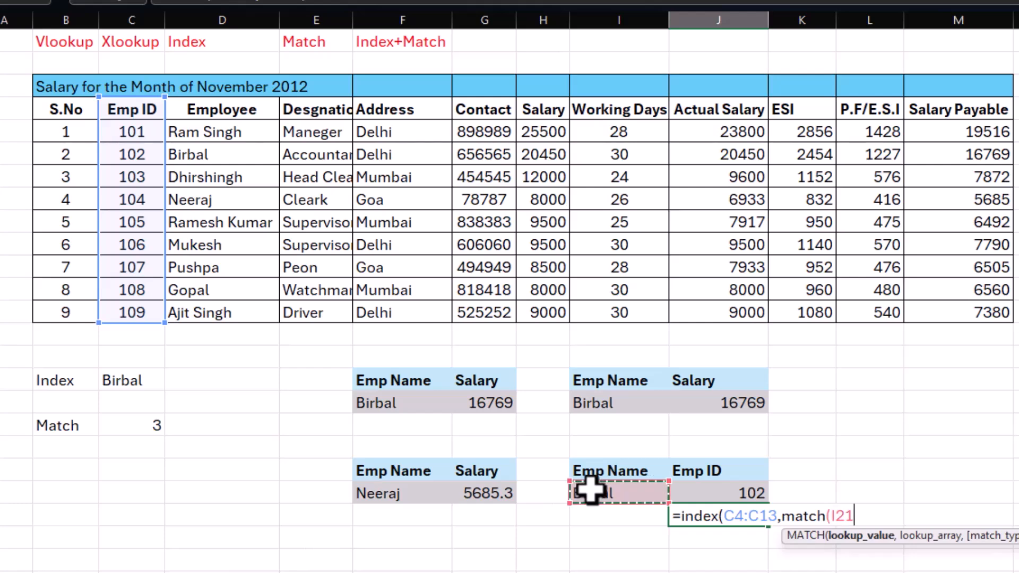
type(",")
left_click_drag(215, 132, 215, 318)
type(",")
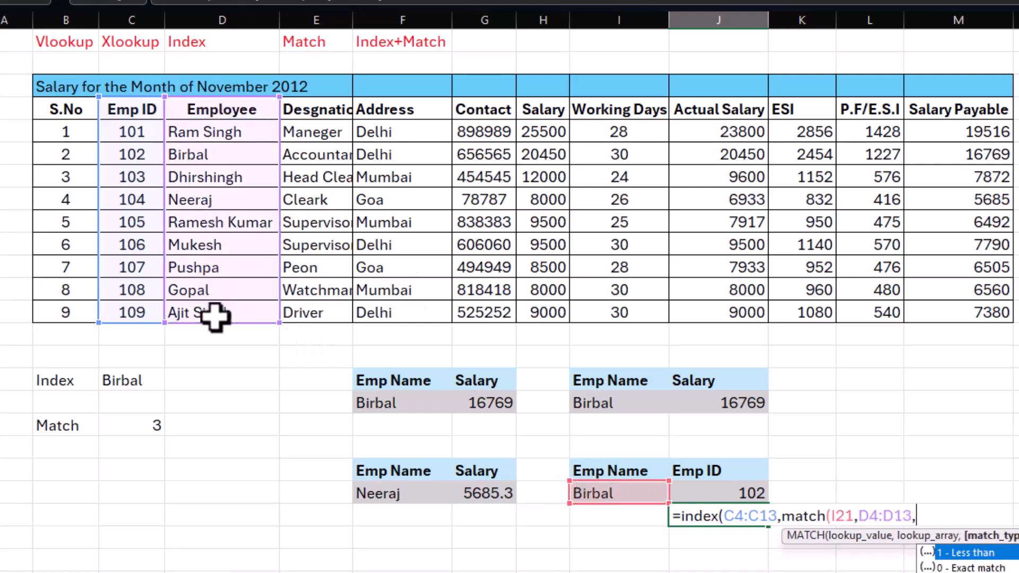
type("0))")
key("Return")
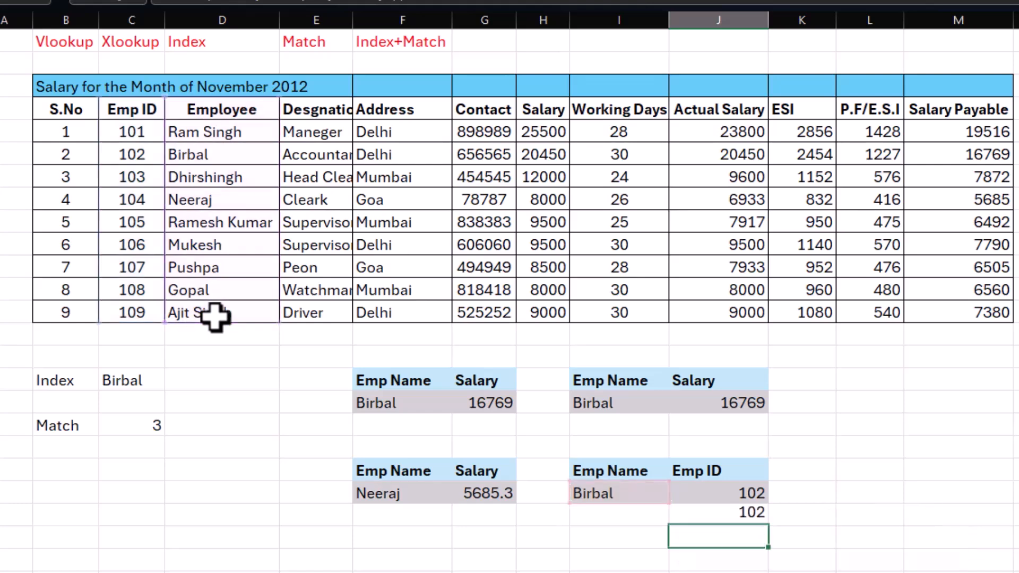
Step: Replace the employee name in I21 with the one from D8 to test both Emp ID formulas
left_click(738, 514)
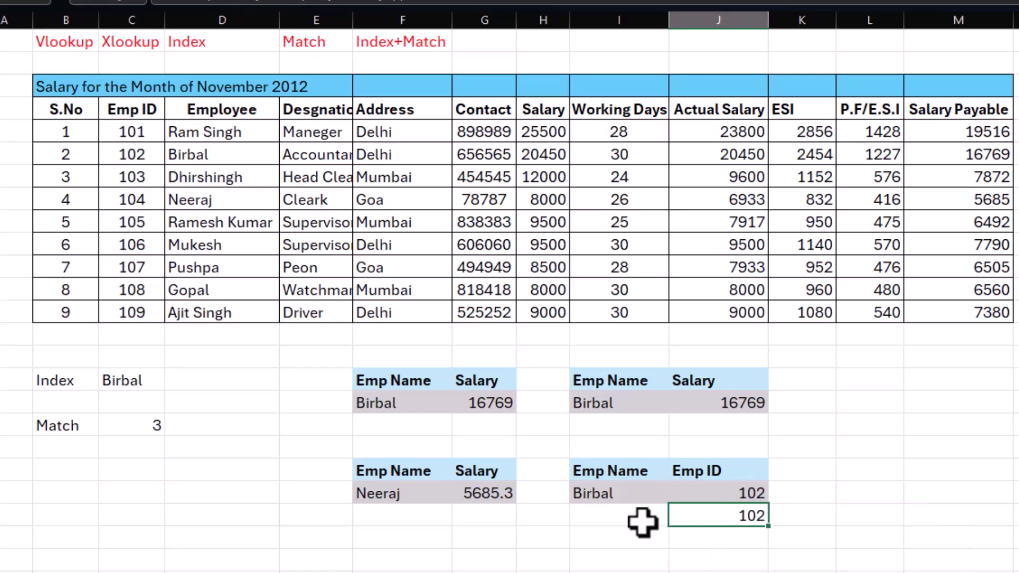
left_click(616, 495)
type("Nee")
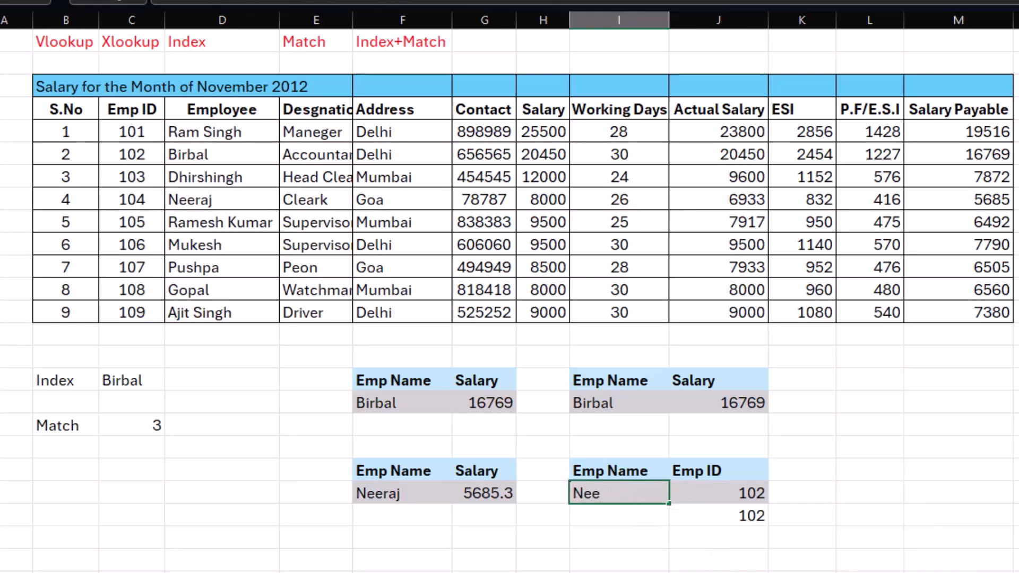
type("raj")
key("Return")
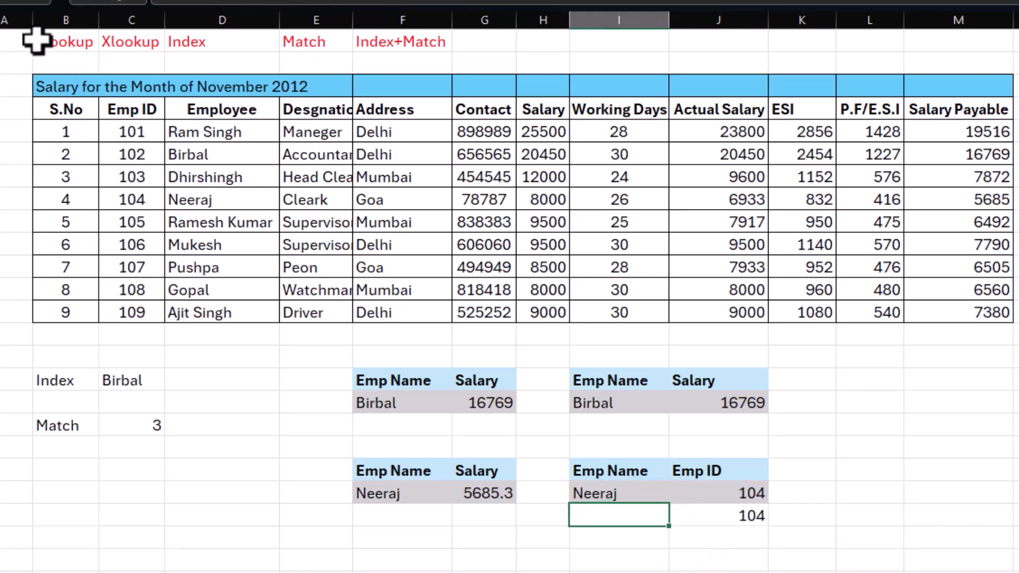
left_click_drag(38, 37, 402, 40)
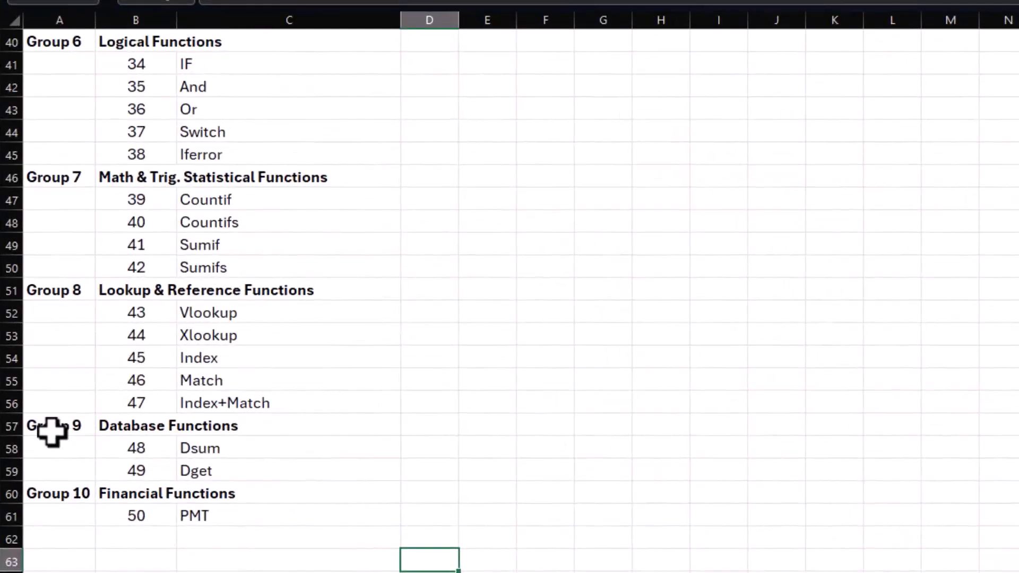
Step: Review the Database Functions group in the function list, covering Dsum and Dget
left_click_drag(51, 431, 219, 464)
left_click(260, 455)
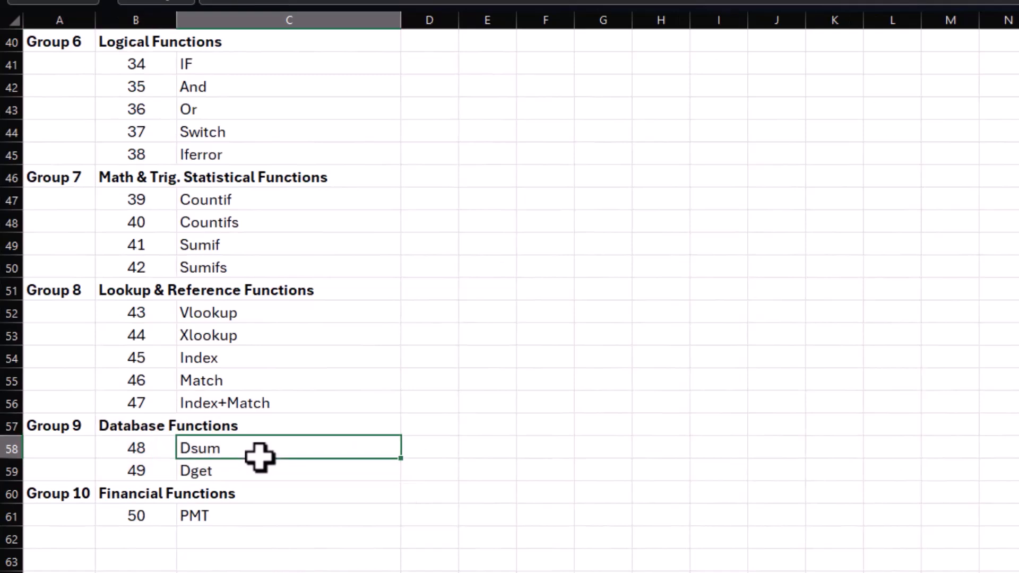
left_click(270, 473)
left_click(272, 451)
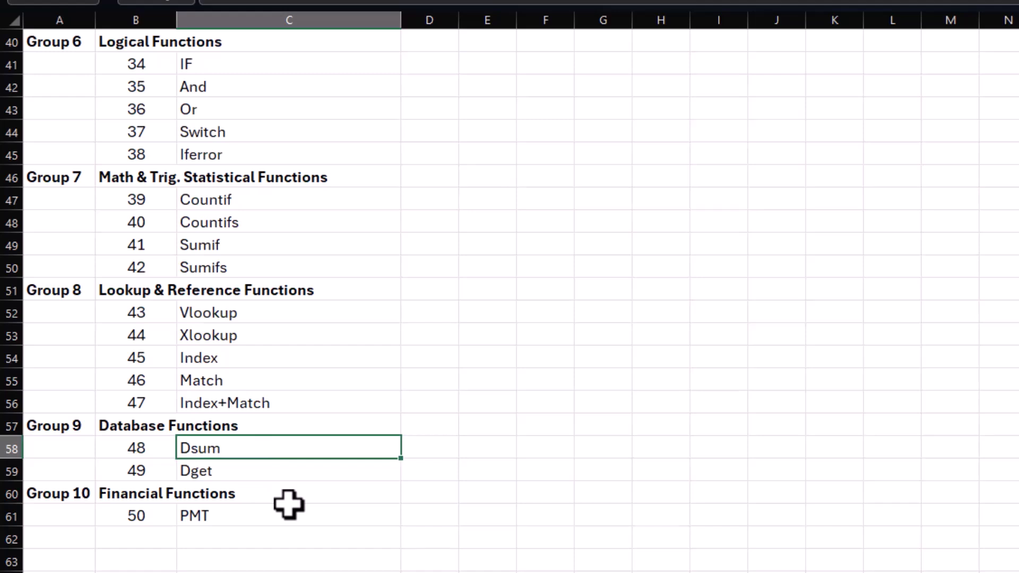
left_click(263, 471)
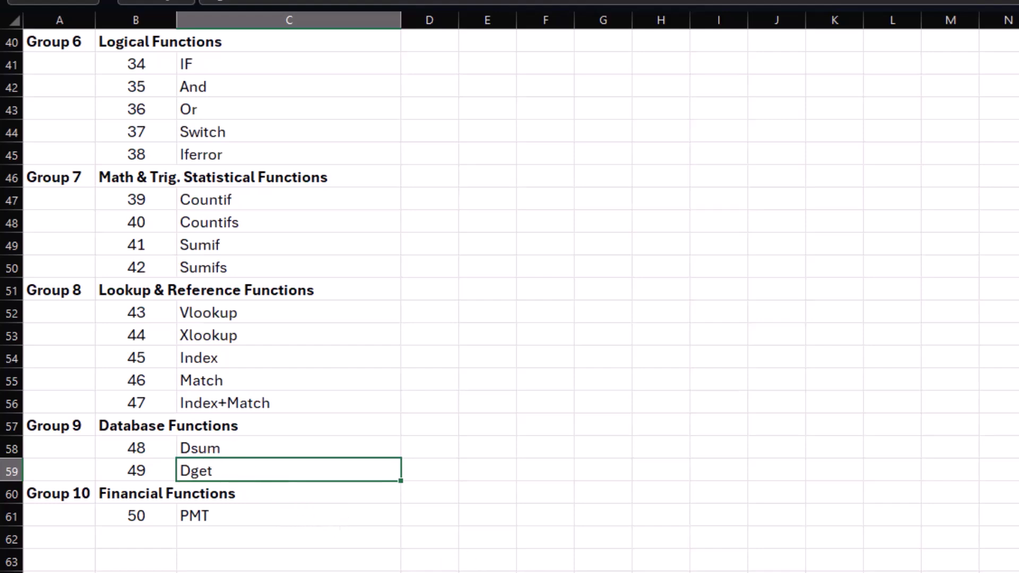
Step: On the next sheet, build a bordered criteria block with Items in H3, Qty in I3 and CD in H4
key("ctrl+Page_Down")
left_click(555, 539)
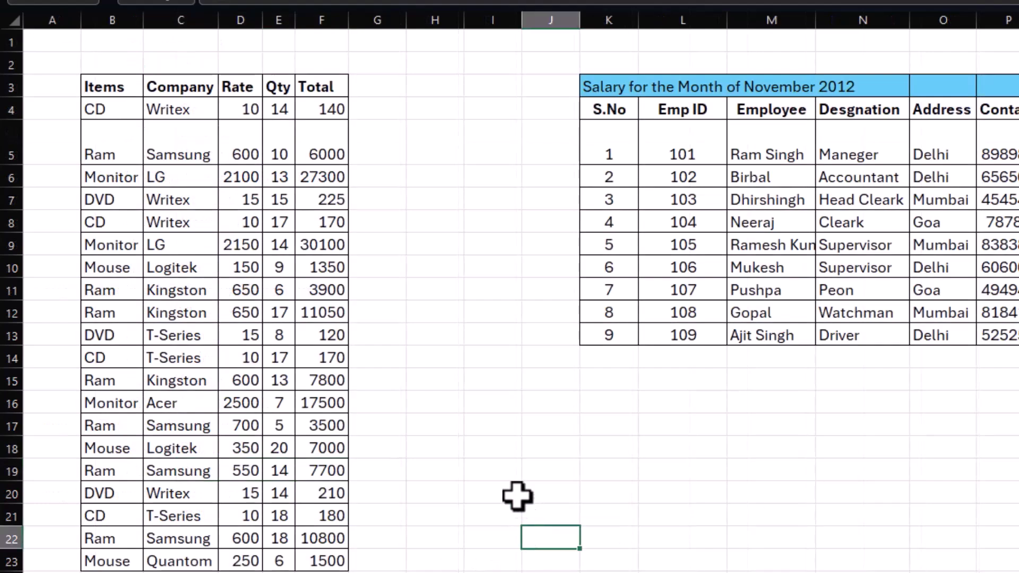
left_click(419, 88)
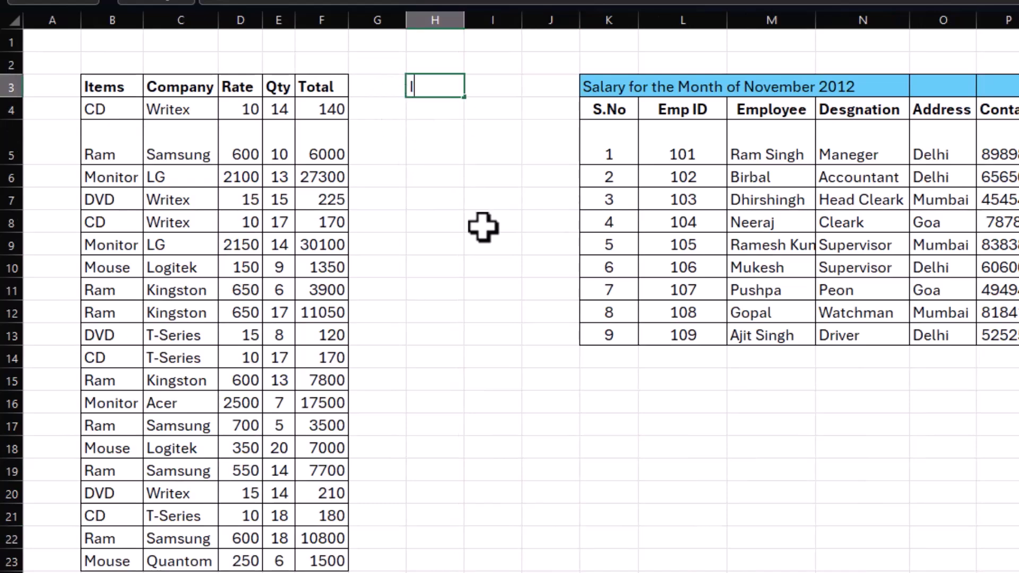
key("Tab")
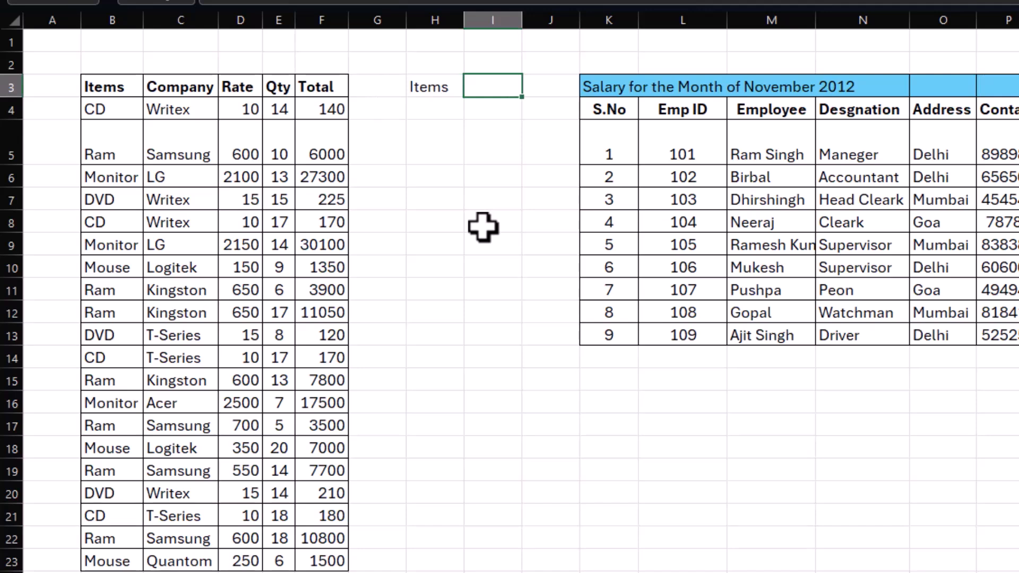
type("Qty")
key("Return")
key("Left")
key("Right")
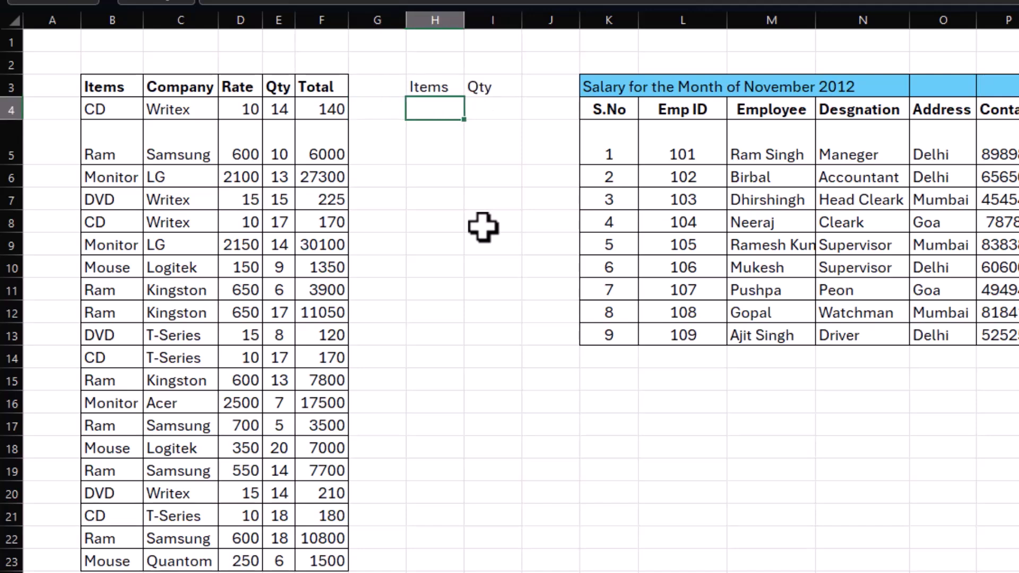
left_click_drag(432, 87, 491, 109)
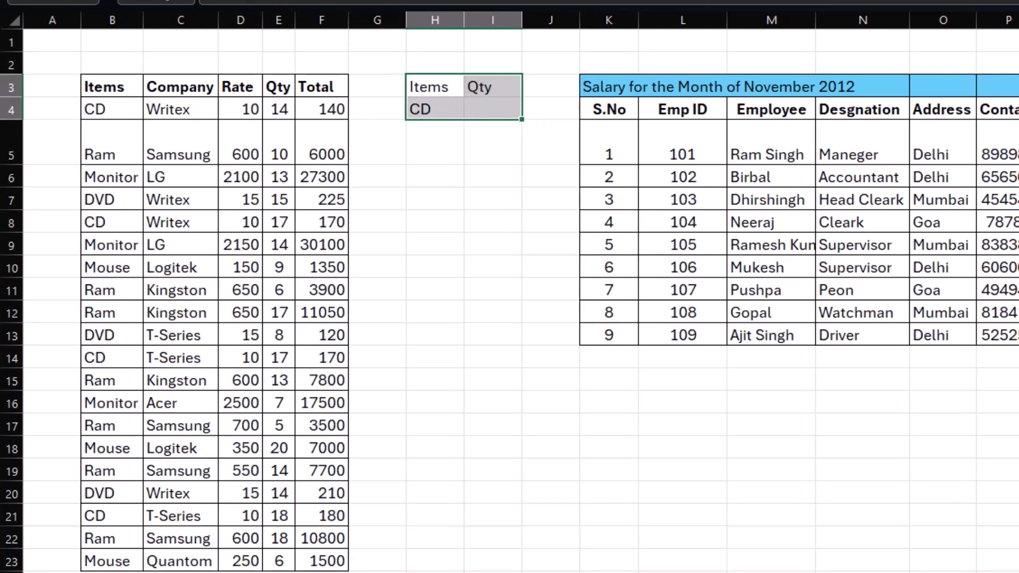
Step: Enter =SUMIF(B4:B23,H4,E4:E23) in I4 to total the quantity for the item in H4
left_click(488, 110)
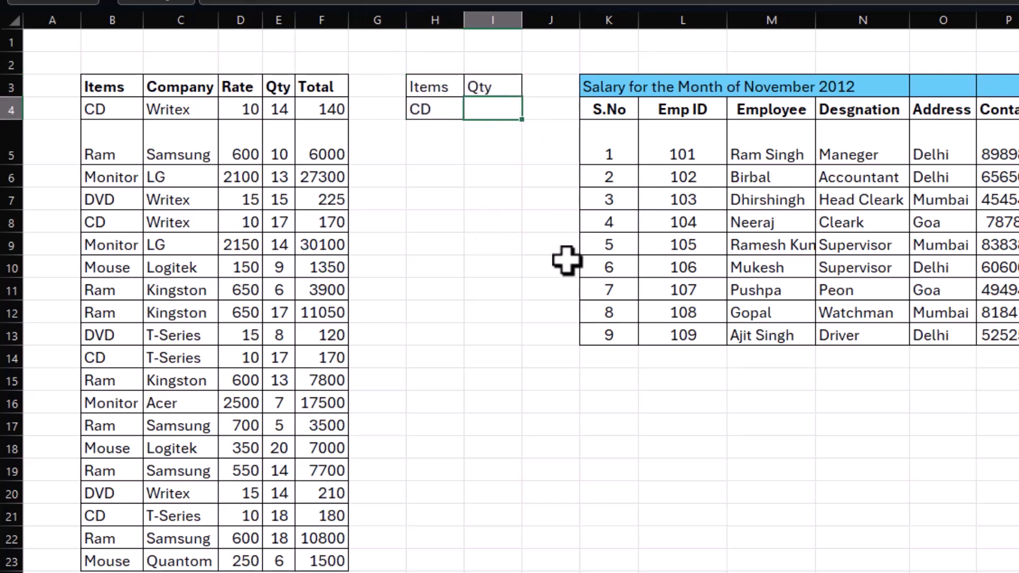
type("=sum")
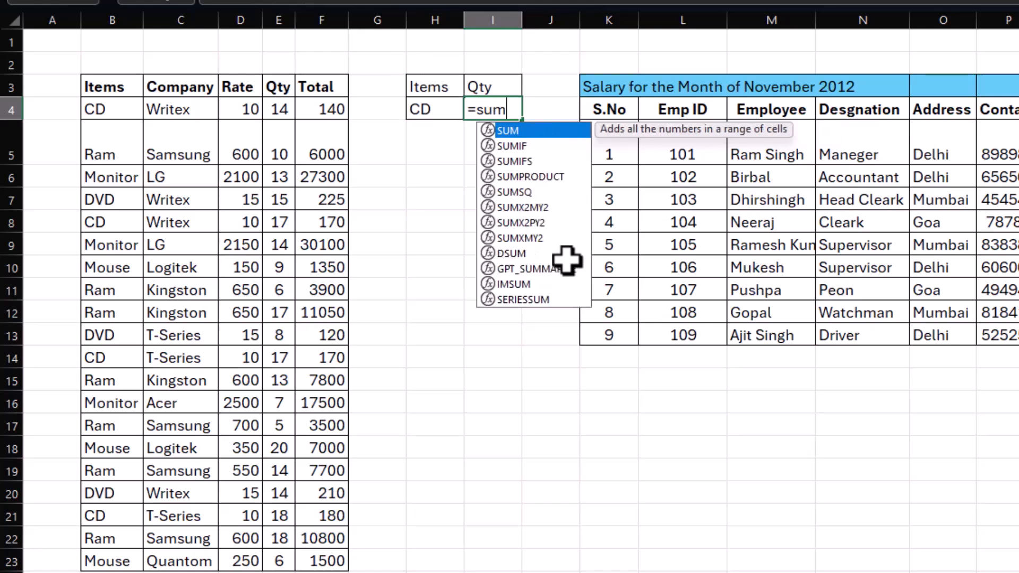
type("if(")
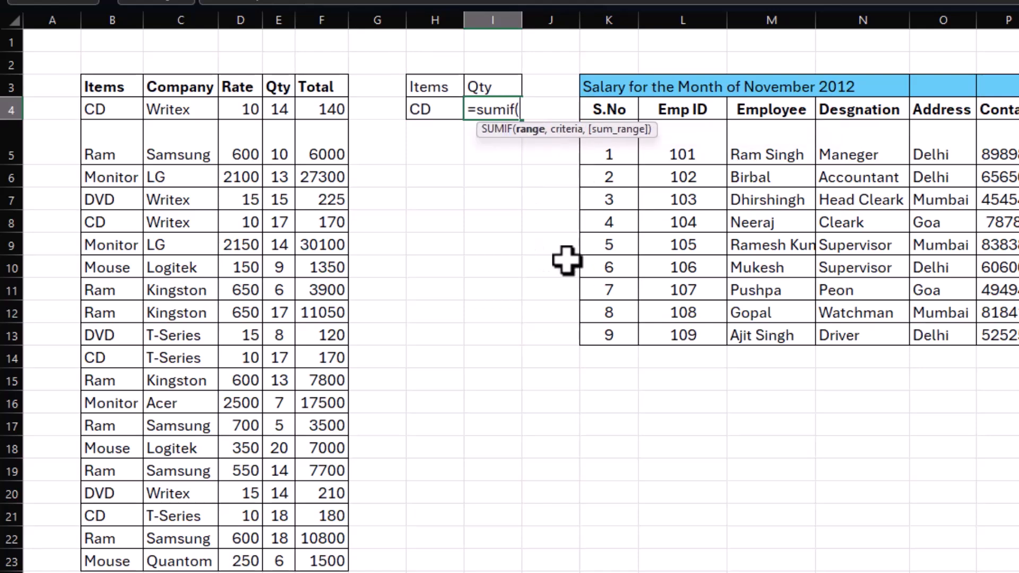
left_click_drag(97, 122, 101, 561)
type(",")
left_click(418, 112)
type(",")
left_click_drag(279, 109, 282, 552)
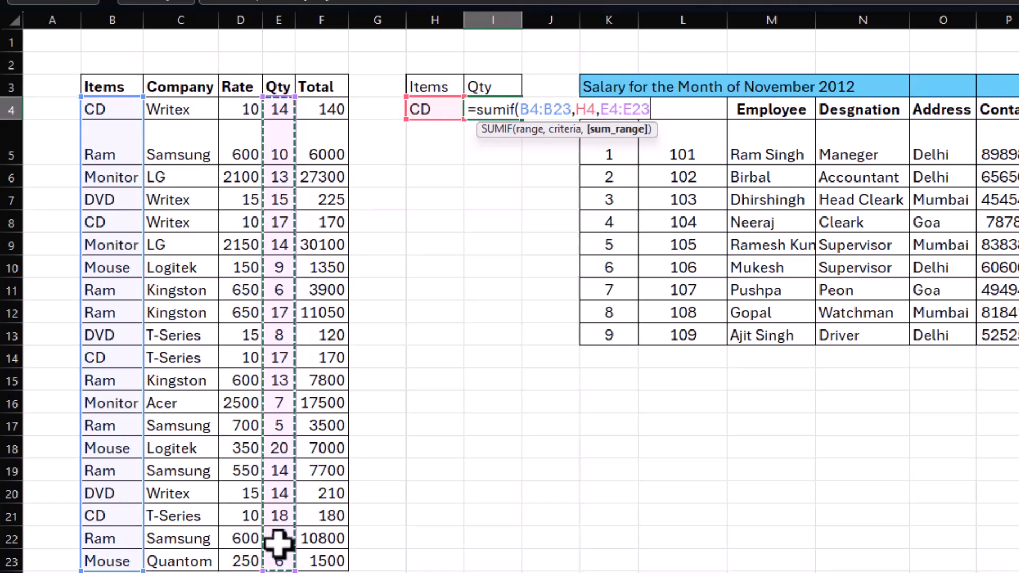
key("Return")
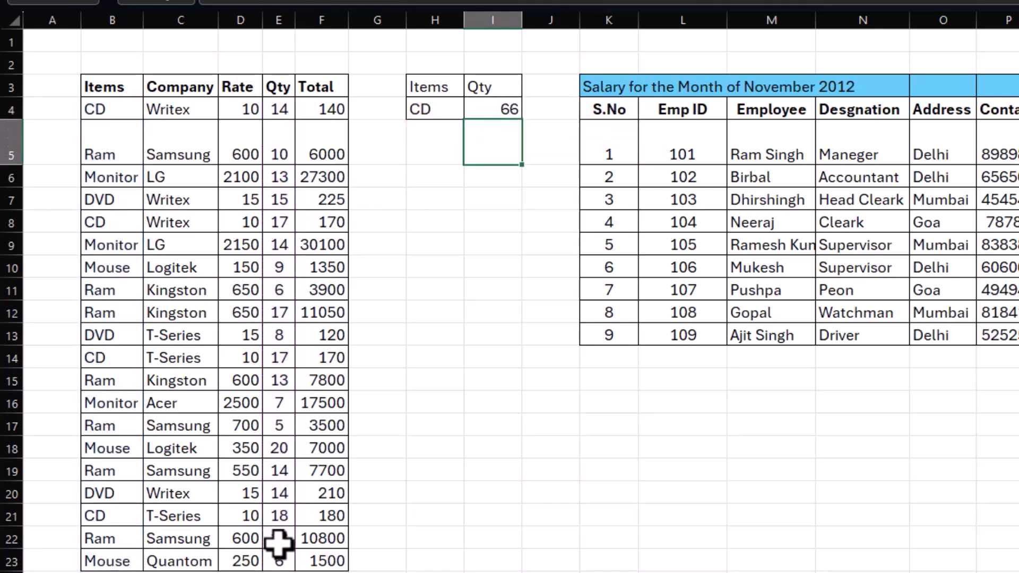
left_click(498, 111)
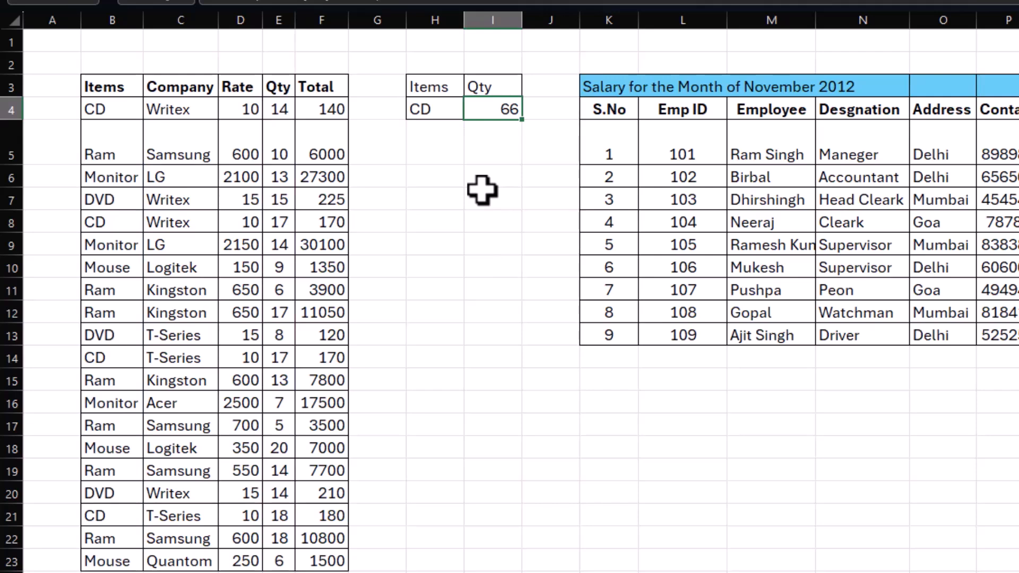
Step: Enter =DSUM(B3:F23,E3,H3:H4) in I5 to total the same item's quantity with the database function
left_click(499, 148)
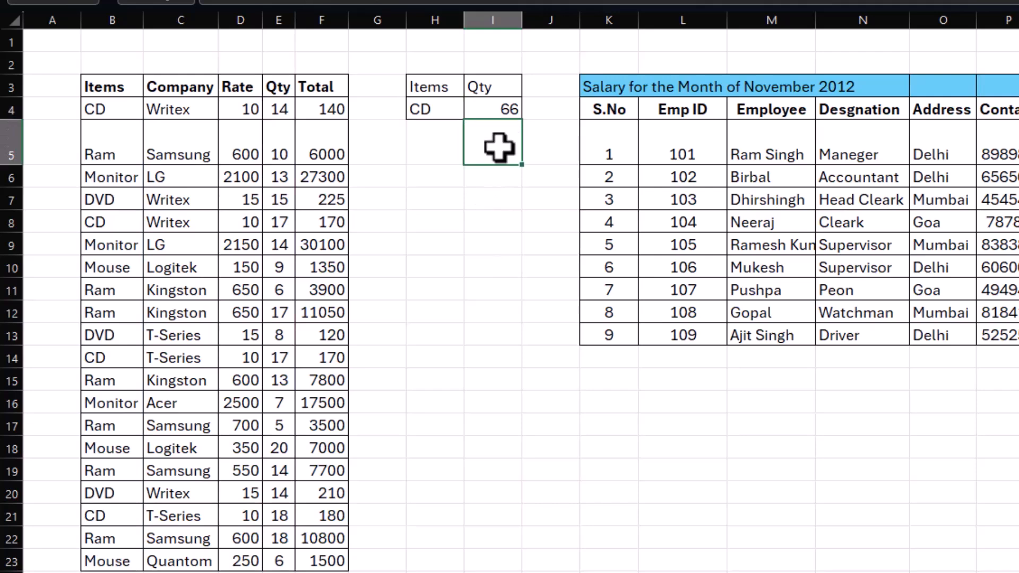
type("=d")
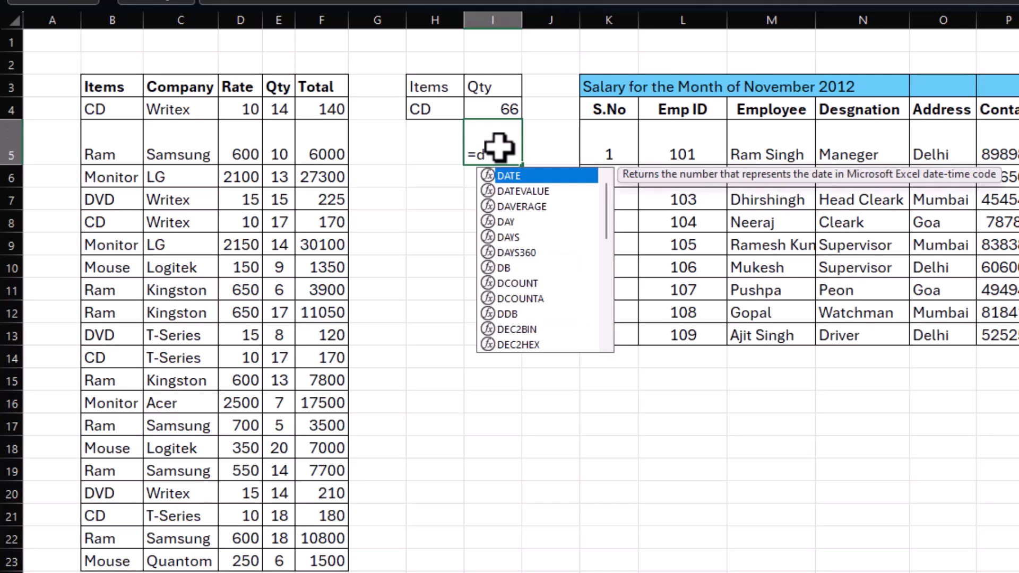
type("sum")
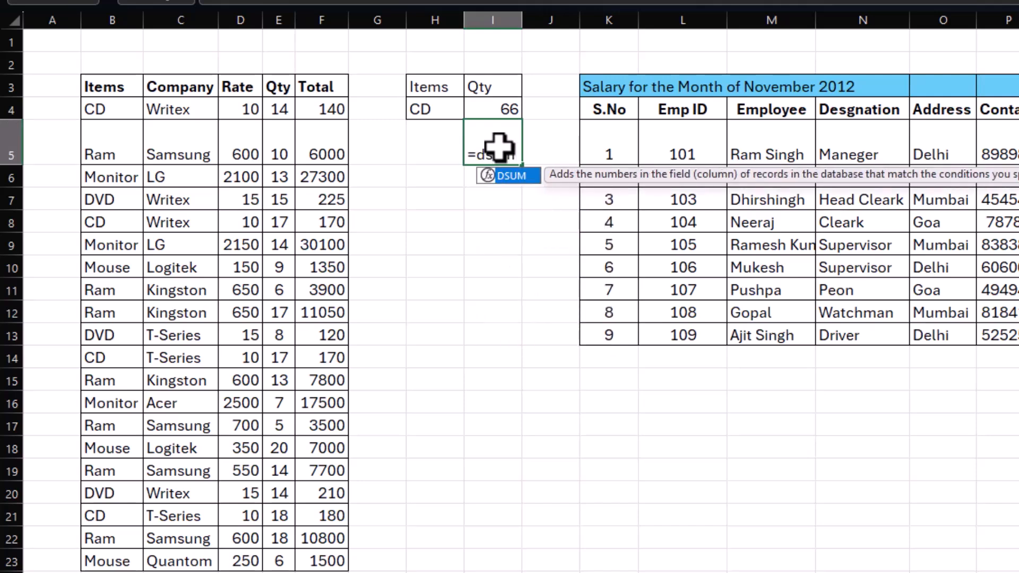
type("(")
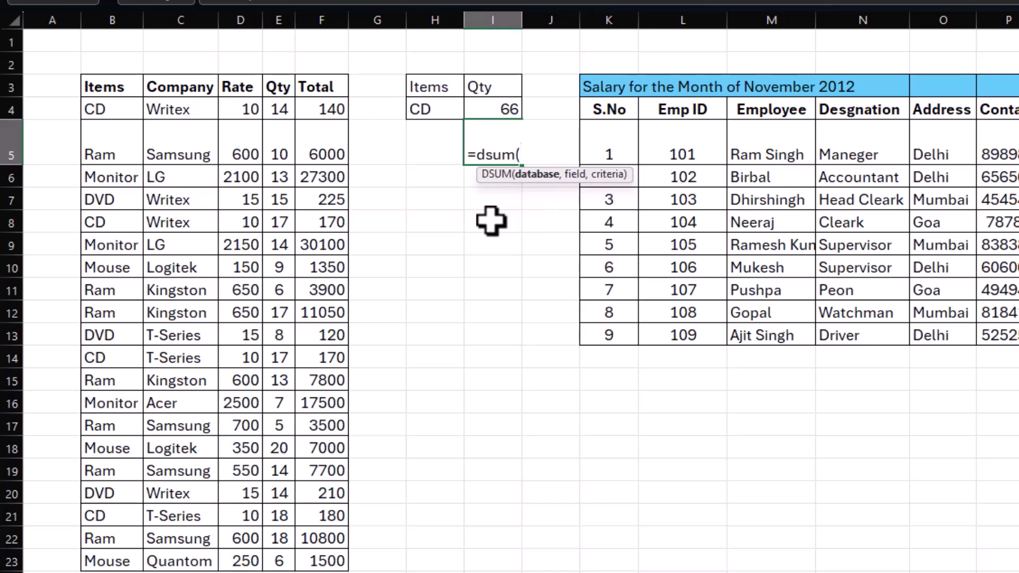
left_click_drag(104, 87, 324, 560)
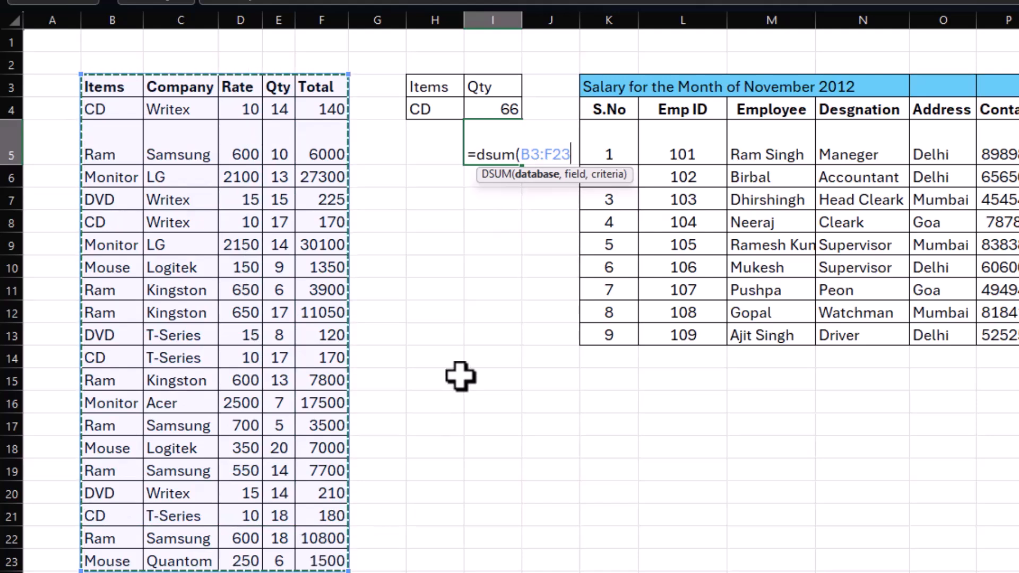
type(",")
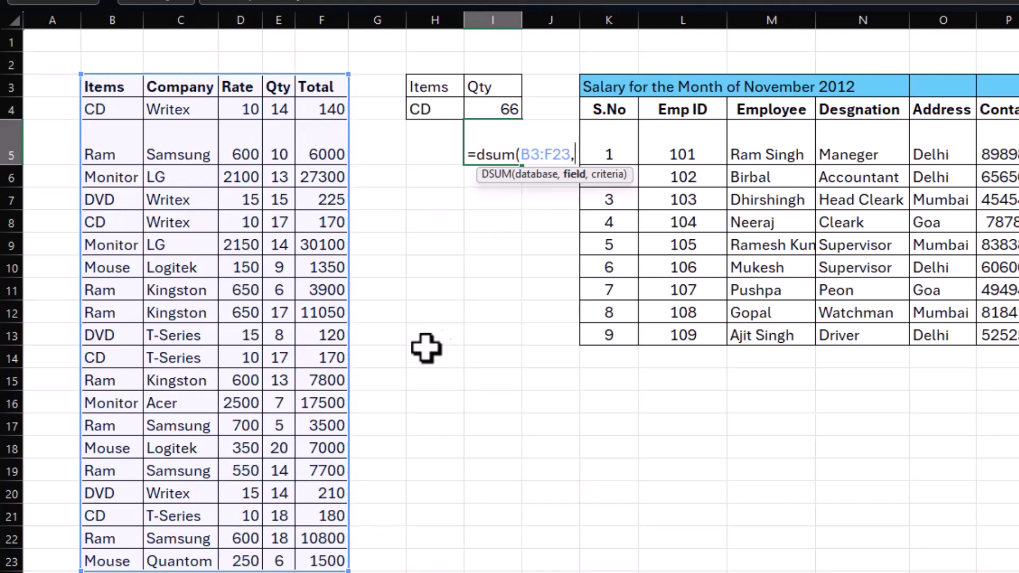
left_click(277, 85)
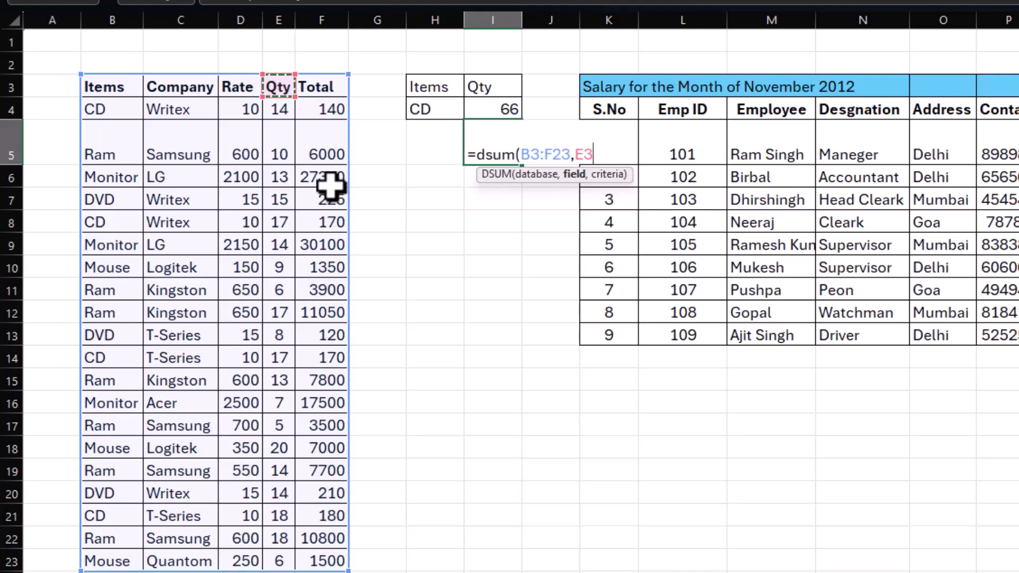
type(",")
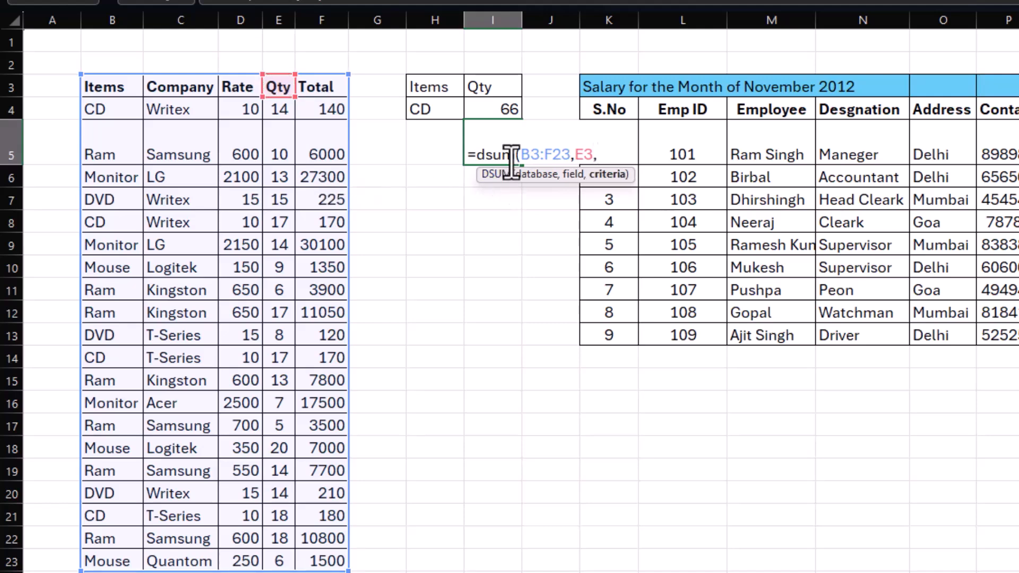
left_click_drag(437, 85, 433, 109)
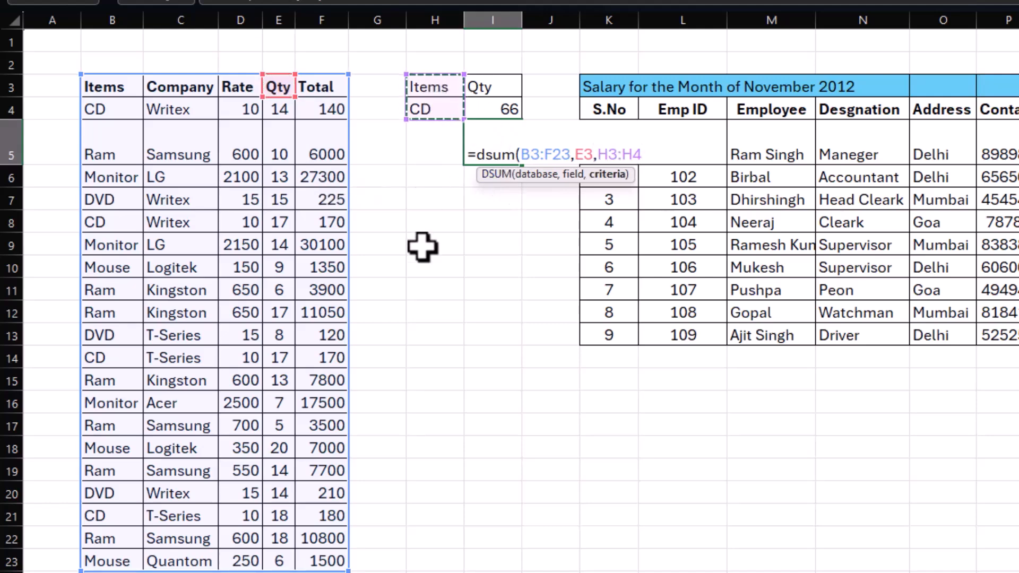
type(")")
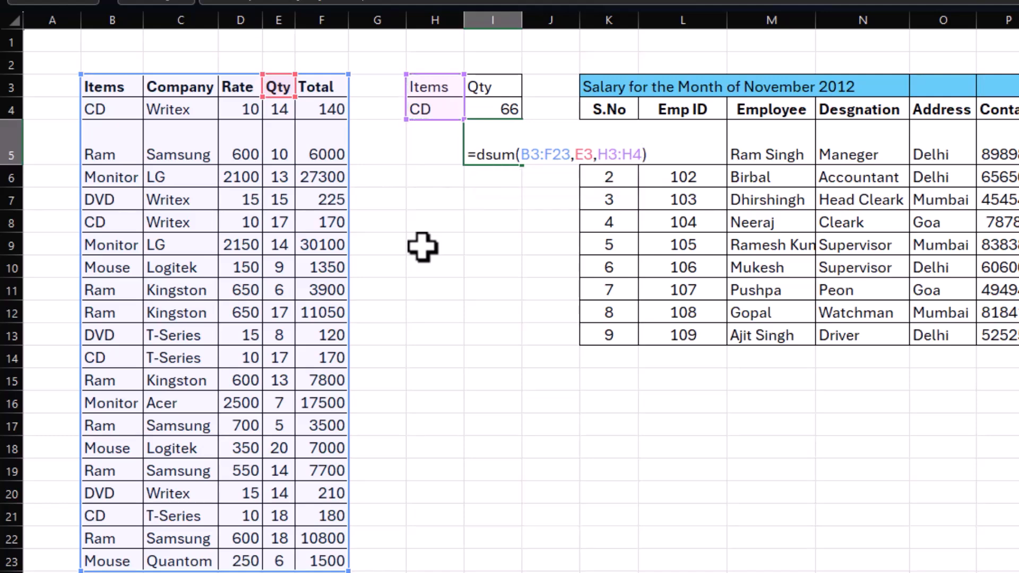
key("Return")
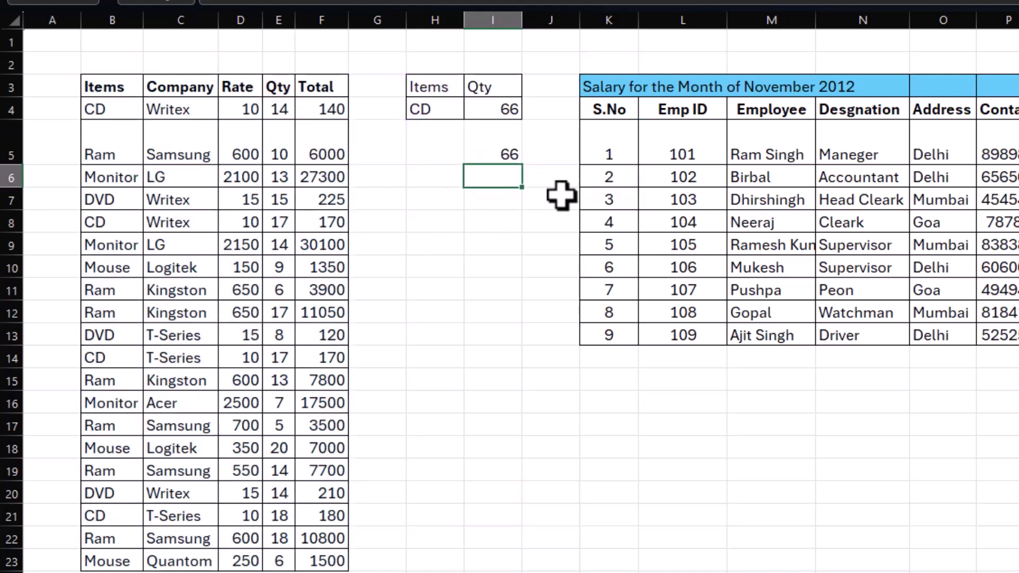
left_click(513, 151)
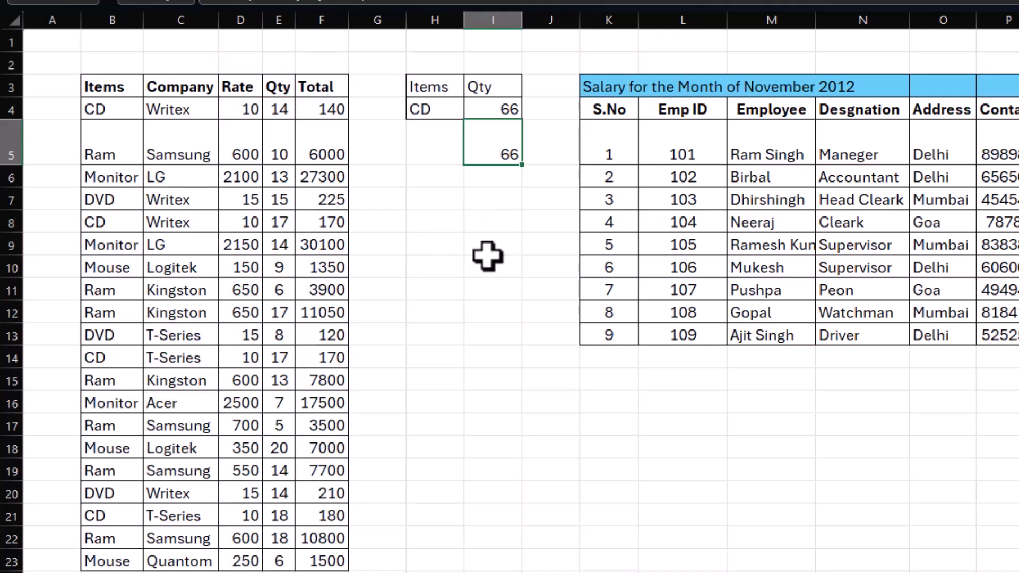
Step: Build a second criteria block with Items in H8, Company in I8, DVD in H9 and Writex in I9
left_click(410, 225)
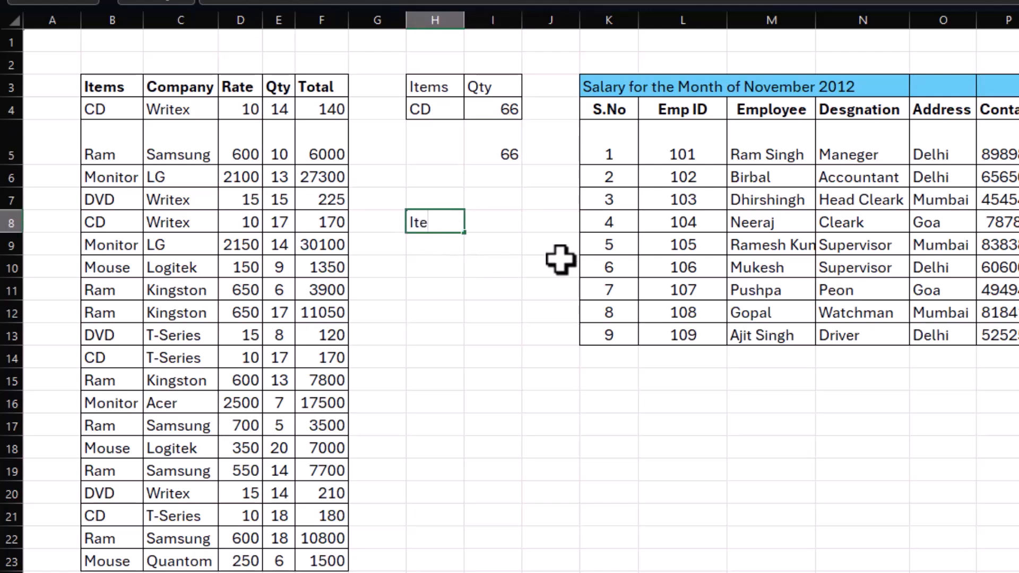
key("Tab")
left_click(432, 222)
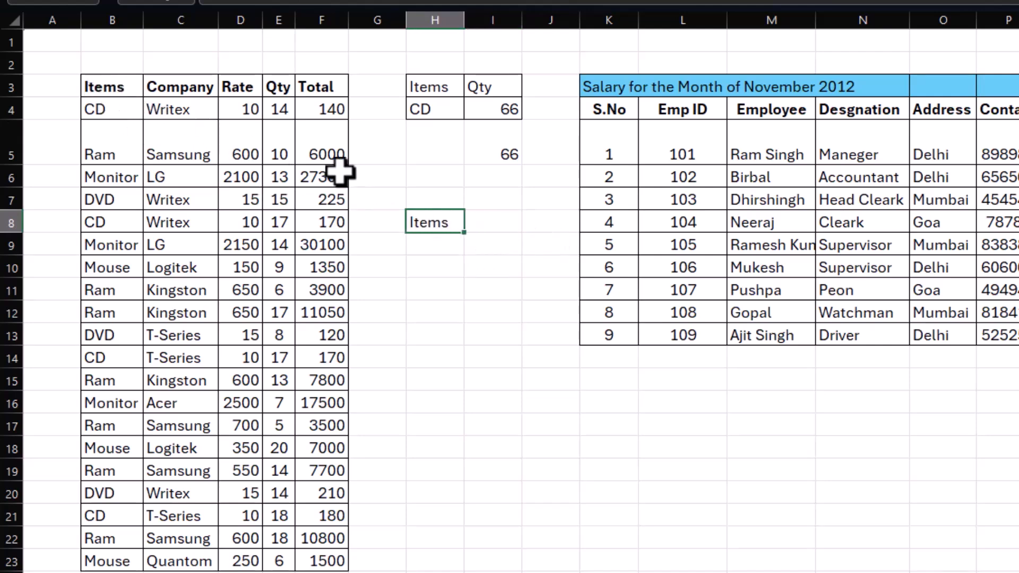
left_click(494, 228)
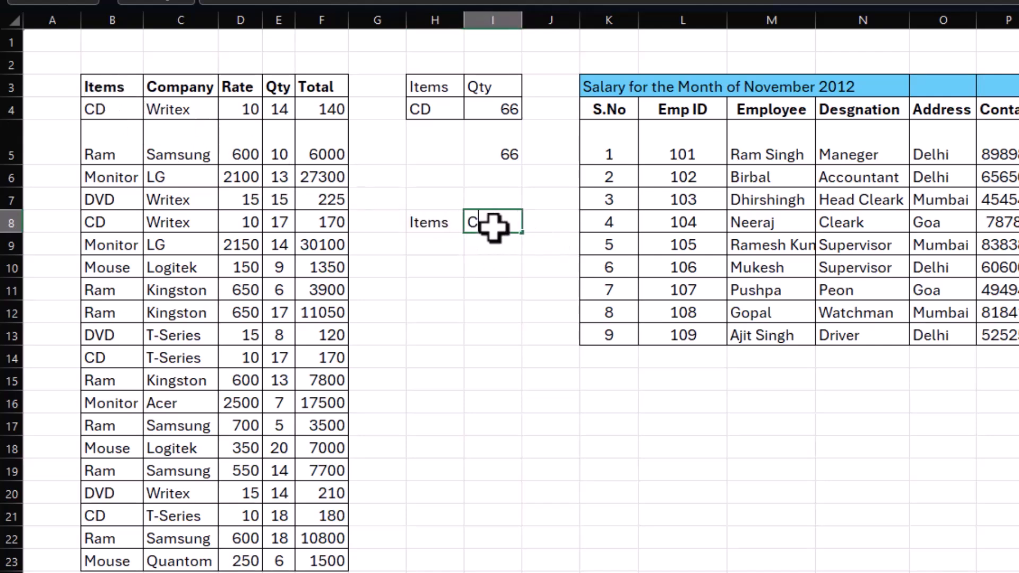
key("Return")
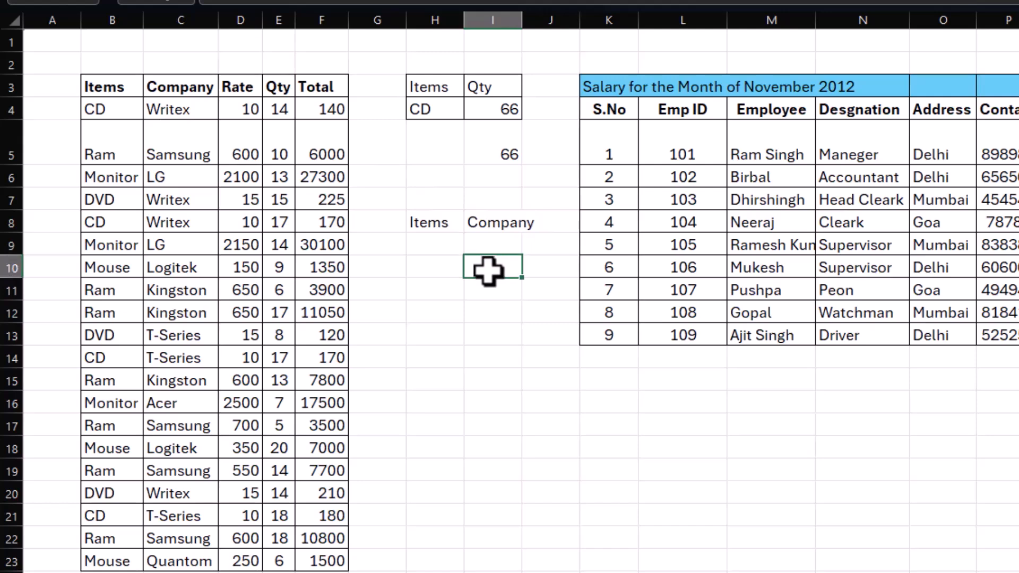
left_click(446, 244)
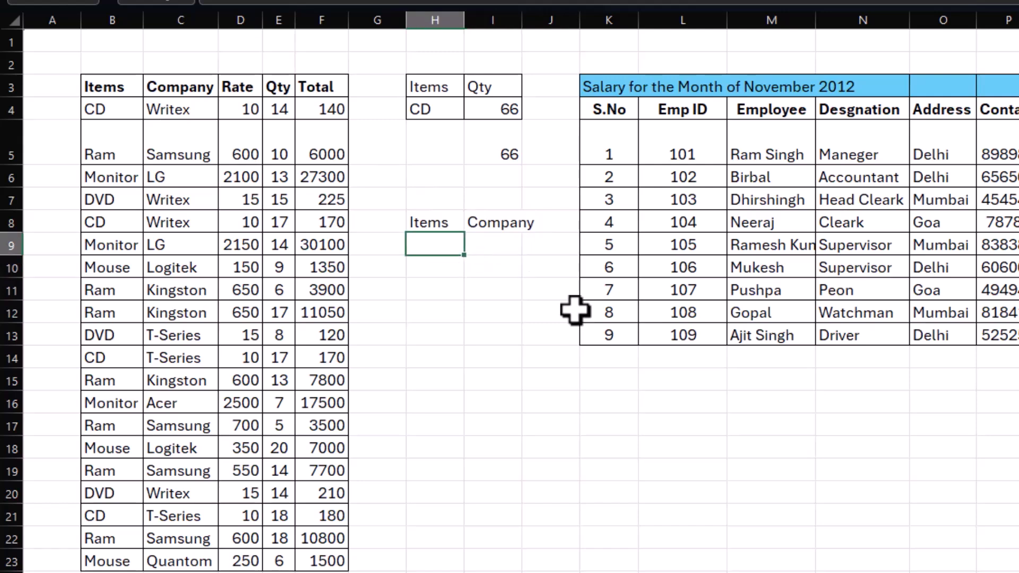
key("Right")
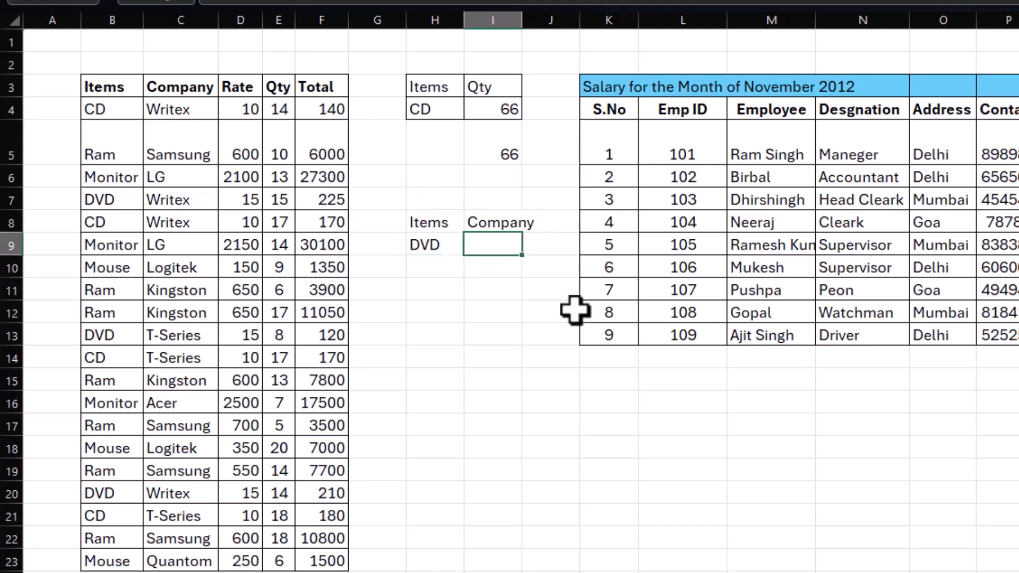
type("Writex")
key("Return")
Step: Enter =DSUM(B3:F23,E3,H8:I9) in I11 to total the quantity matching both the item and the company
left_click(501, 292)
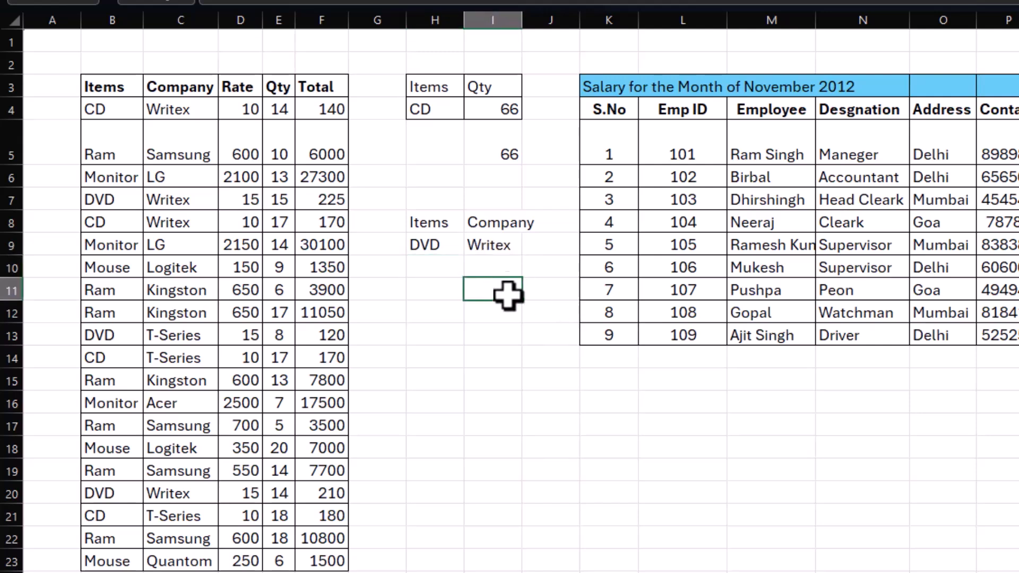
type("=dsum(")
left_click_drag(116, 85, 326, 553)
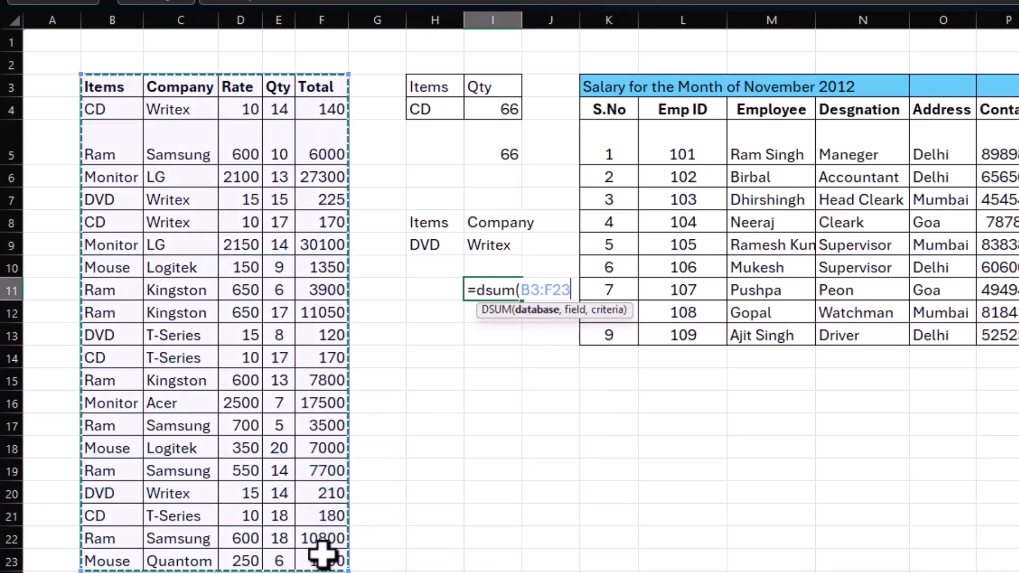
type(",")
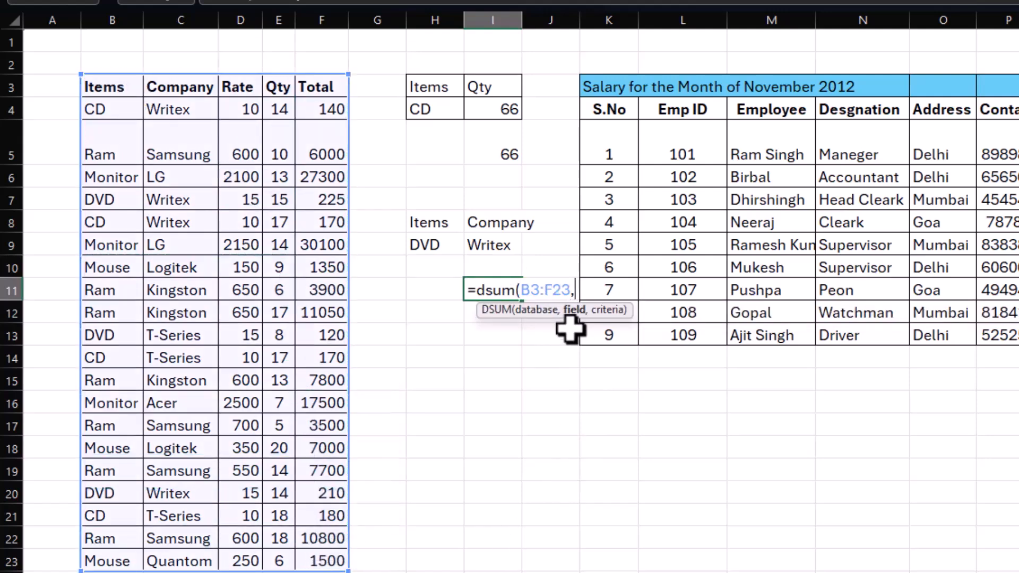
left_click(278, 83)
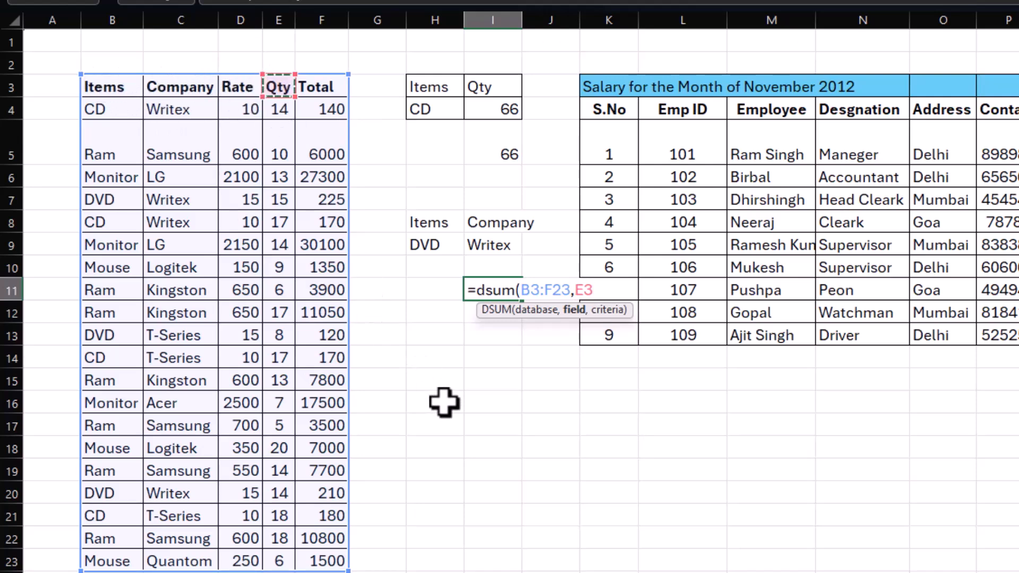
type(",")
left_click(433, 222)
left_click_drag(432, 222, 483, 244)
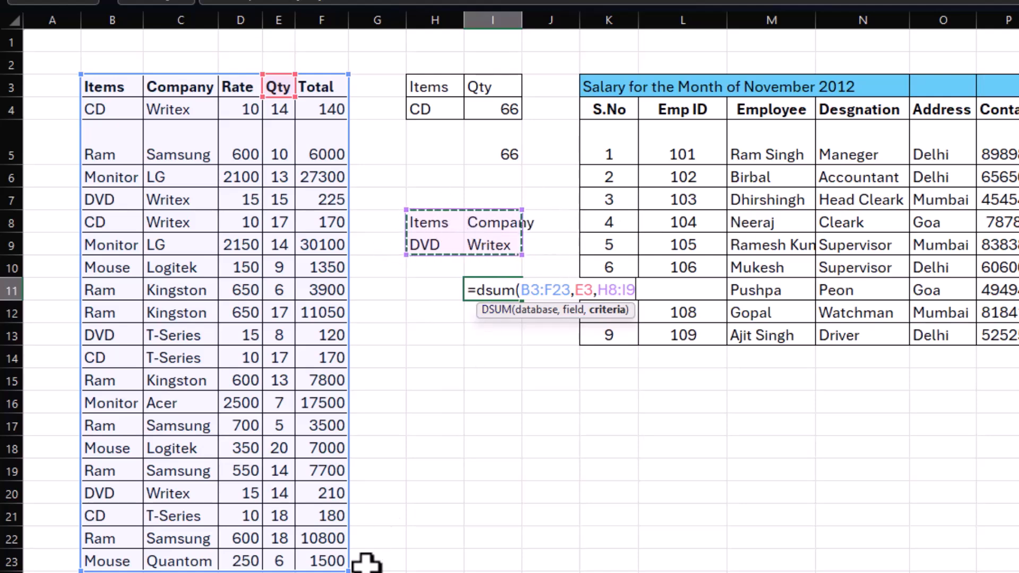
type(")")
key("Return")
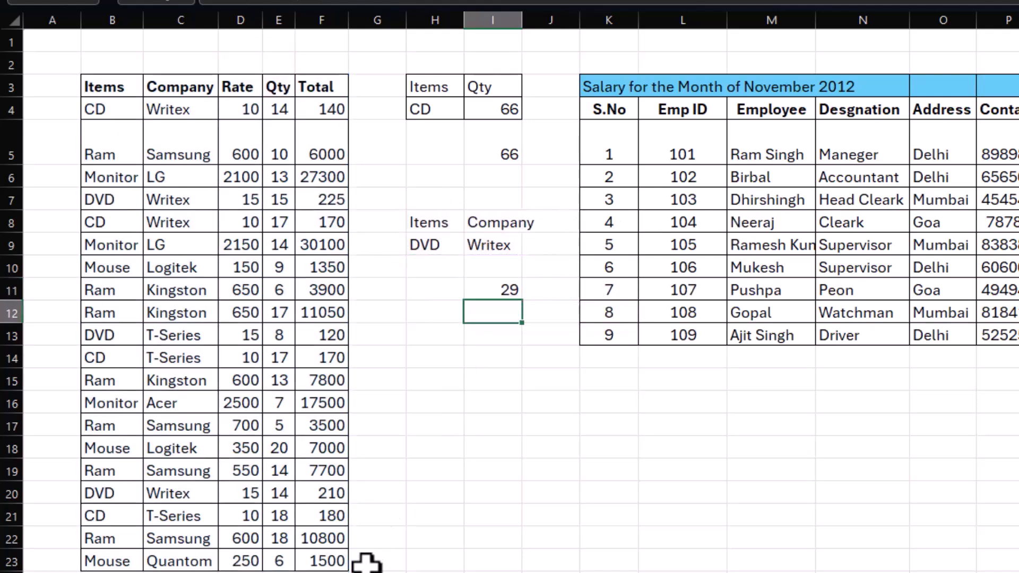
left_click(505, 292)
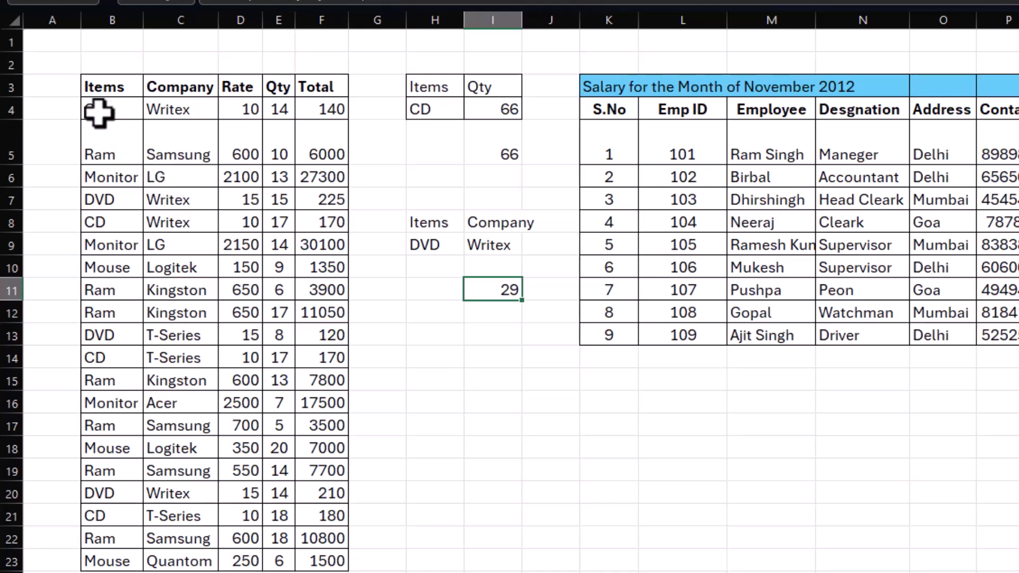
left_click_drag(93, 89, 307, 557)
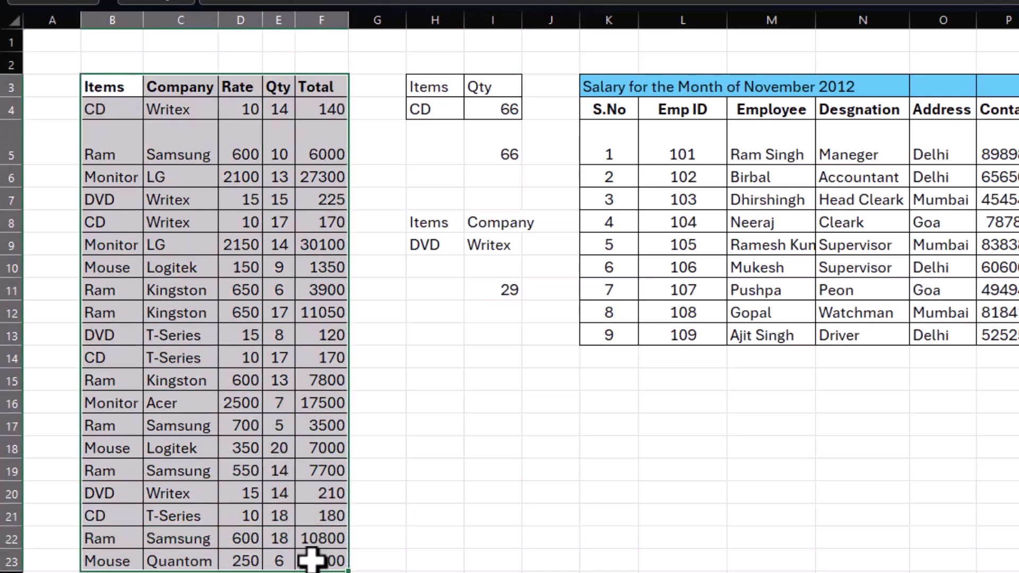
left_click(492, 313)
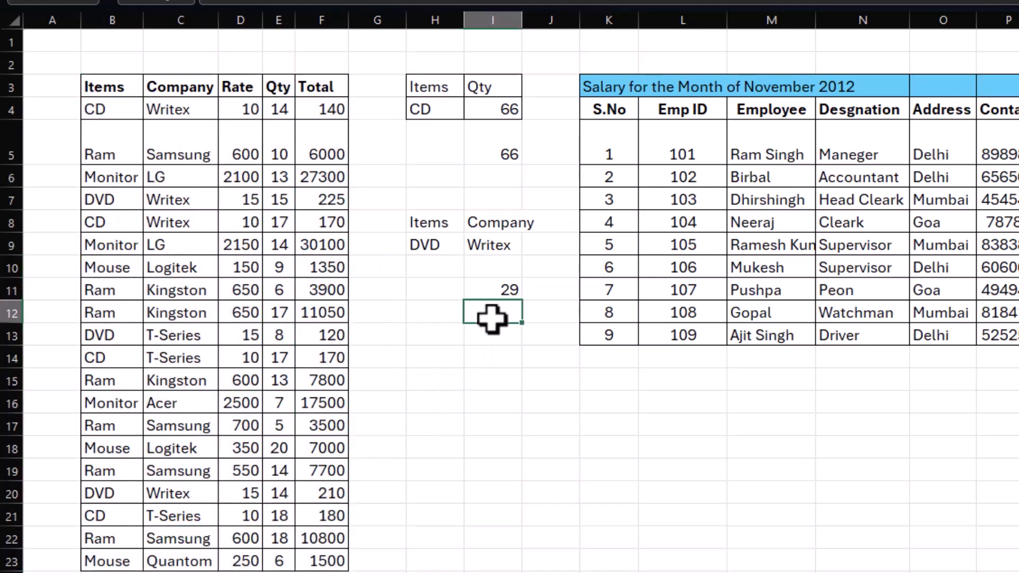
Step: Copy the Employee header and the first employee's name from the salary table to M16:M17
left_click(770, 382)
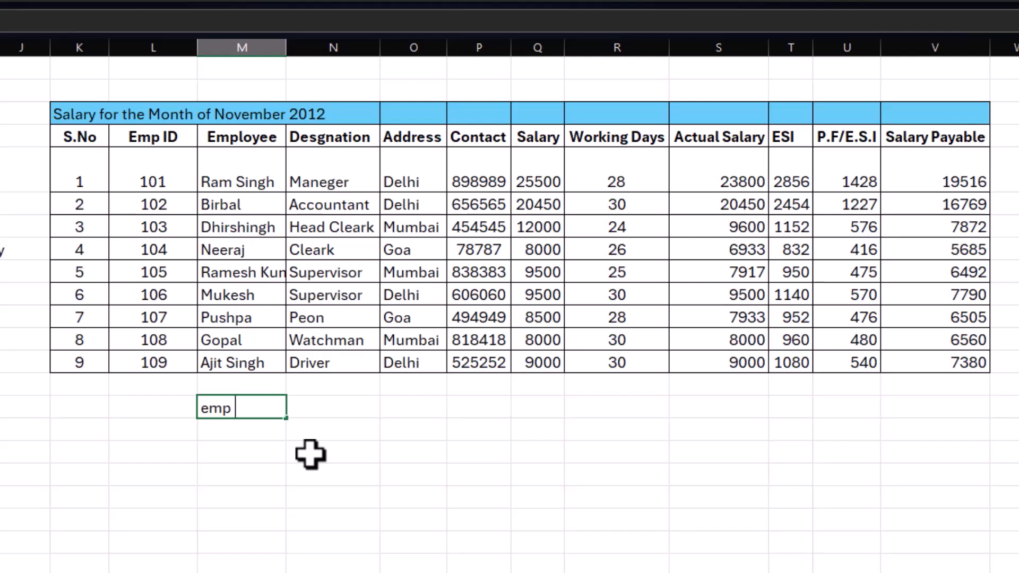
key("Escape")
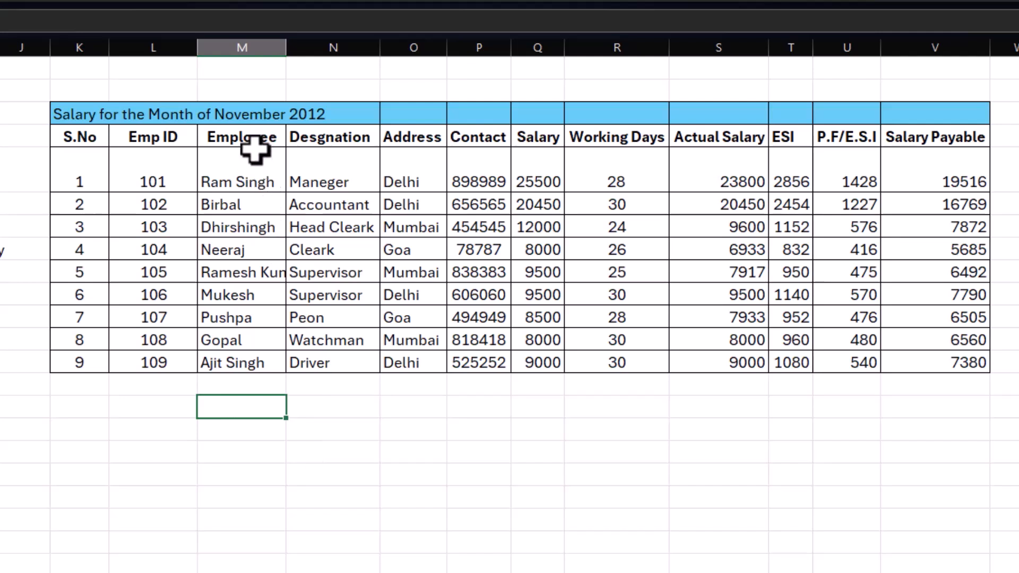
left_click_drag(250, 137, 250, 158)
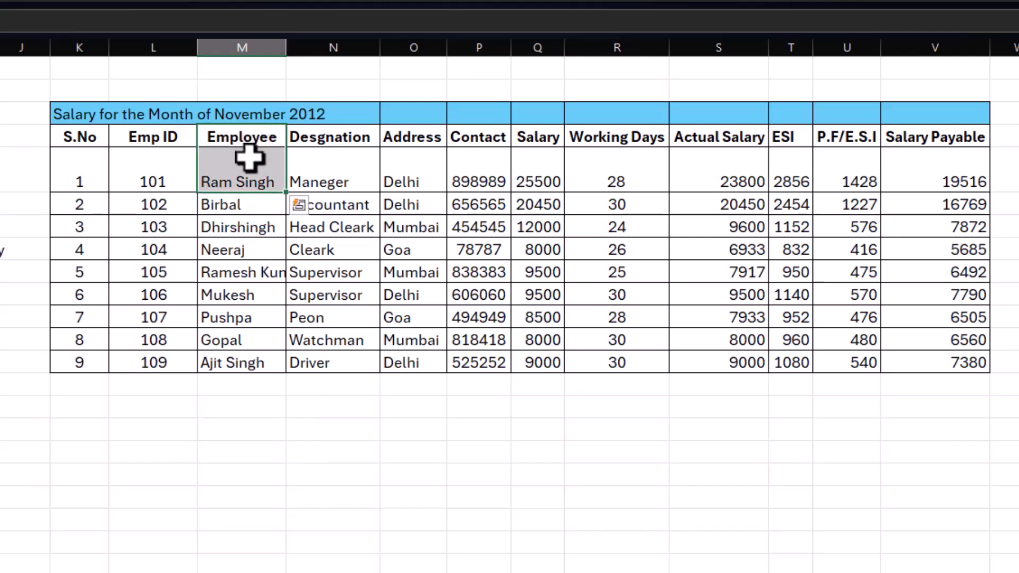
key("ctrl+c")
left_click(228, 428)
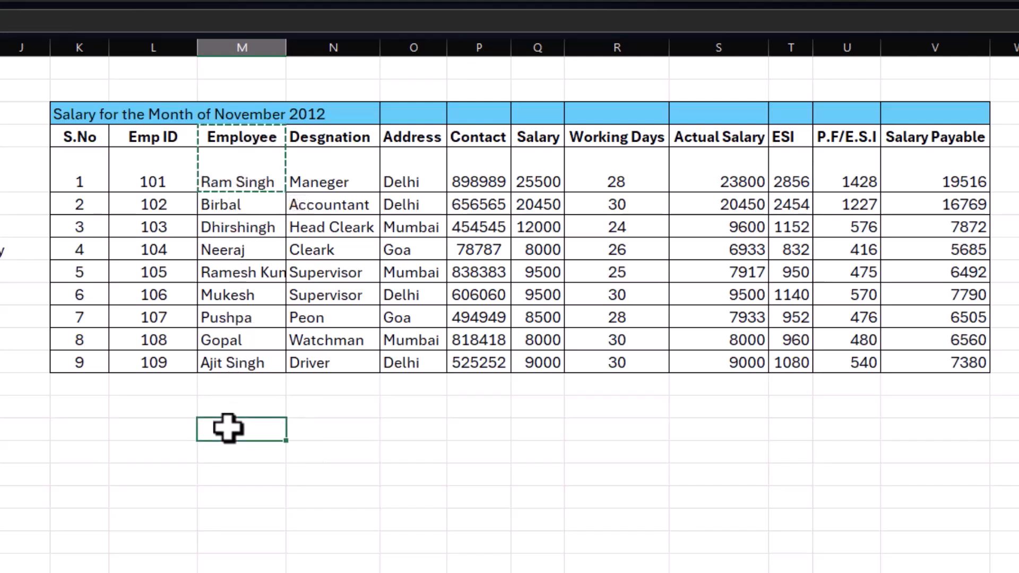
key("ctrl+v")
Step: Copy the Salary Payable header into N16 and fit the widths of columns N and M to their contents
left_click(324, 431)
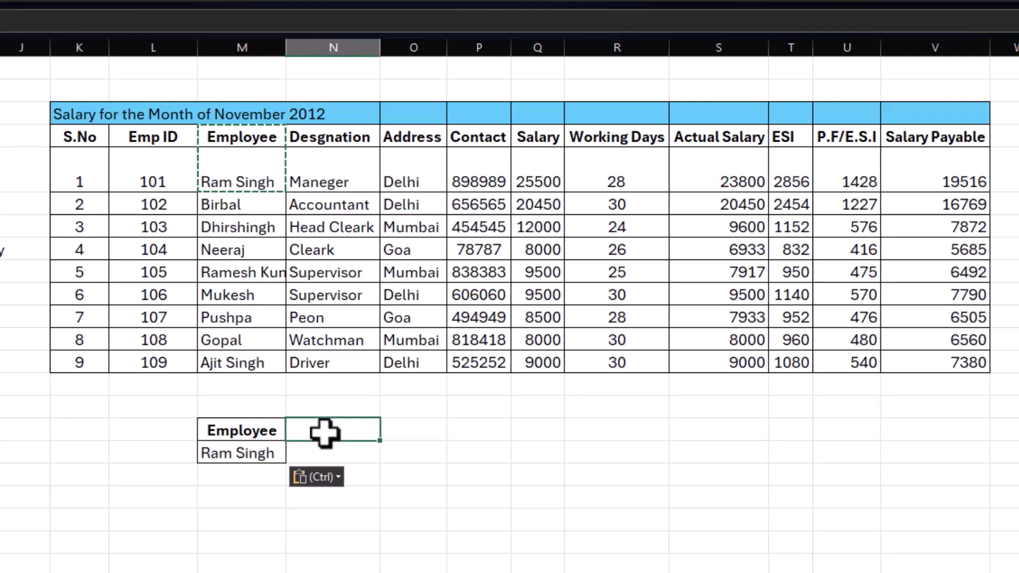
type("S")
key("BackSpace")
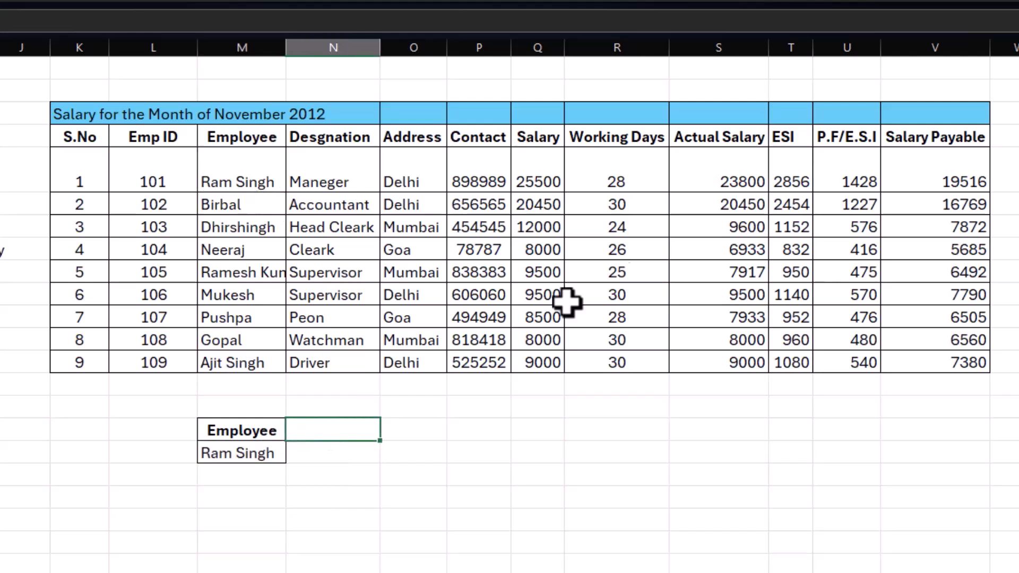
left_click(912, 139)
key("ctrl+c")
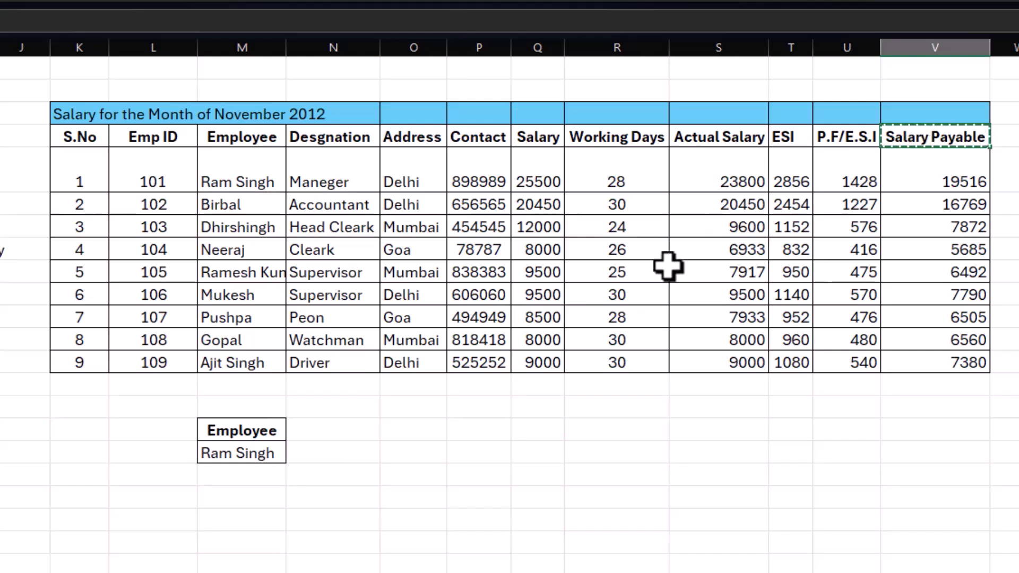
left_click(337, 430)
key("ctrl+v")
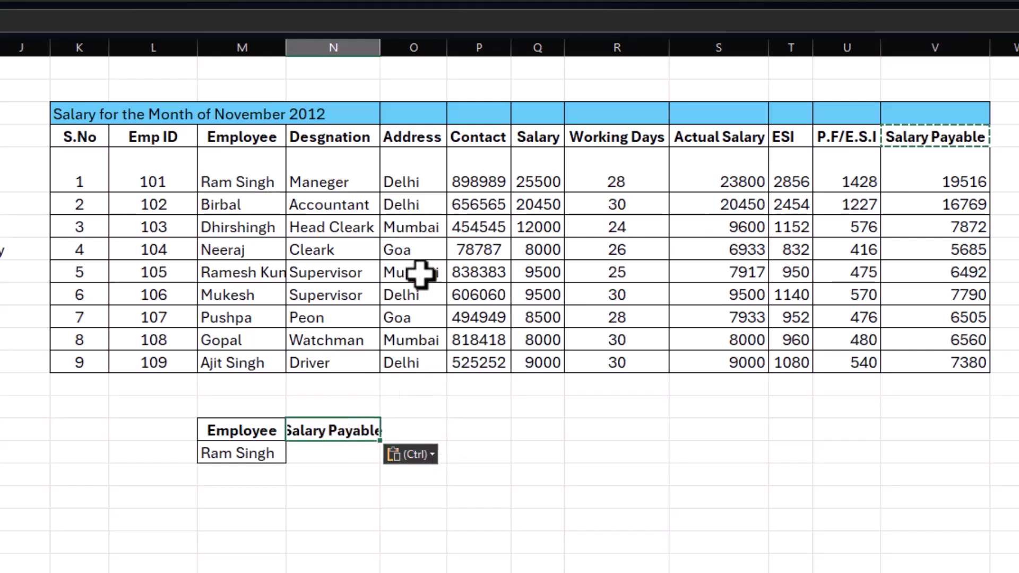
double_click(380, 47)
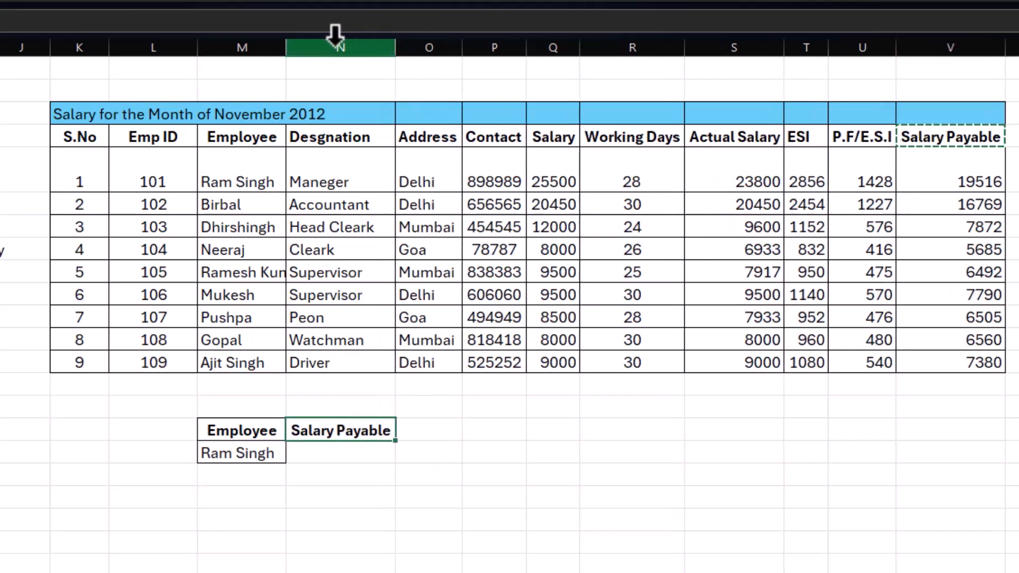
double_click(286, 47)
Step: Enter =DGET(K4:V13,N16,M16:M17) in N17 to retrieve the salary payable for the employee named in M17
left_click(336, 452)
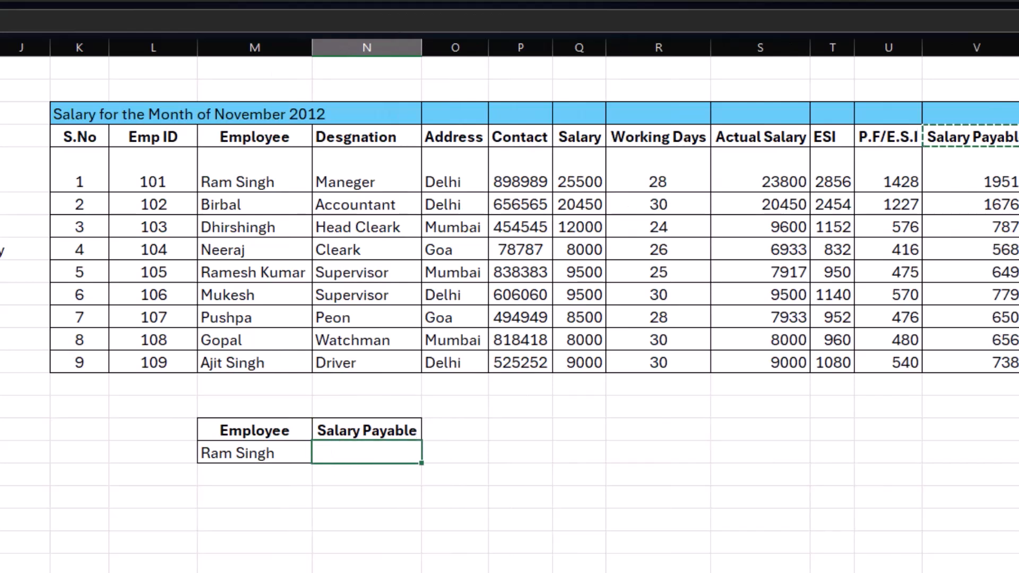
key("Escape")
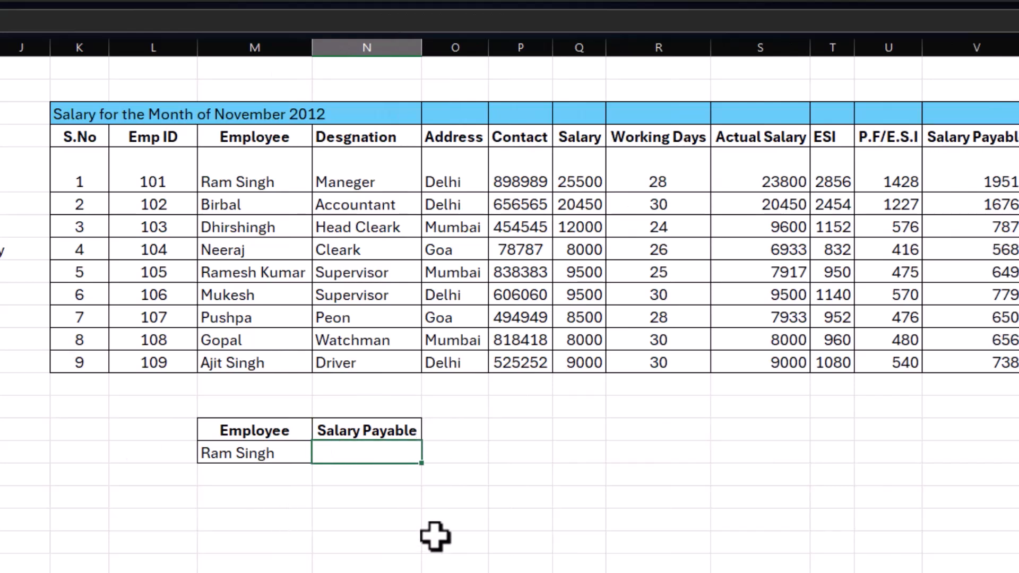
type("=d")
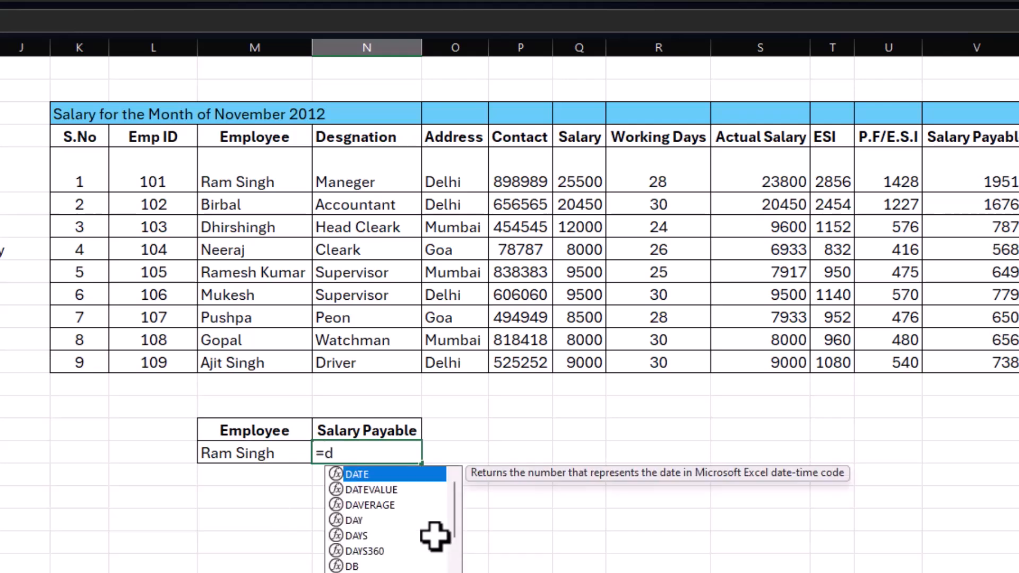
type("ge")
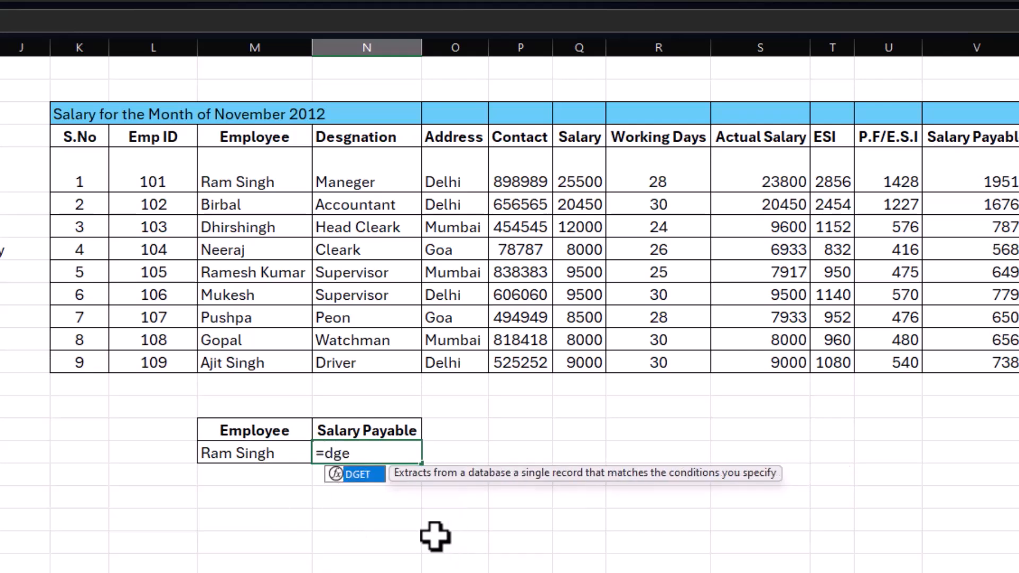
type("t(")
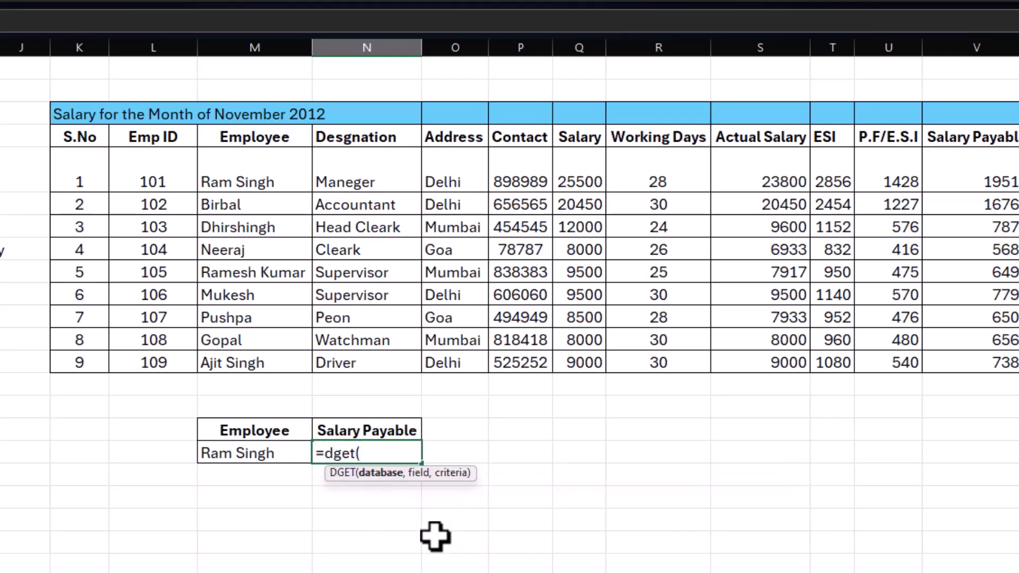
left_click_drag(84, 133, 977, 351)
scroll(828, 467, "right", 2)
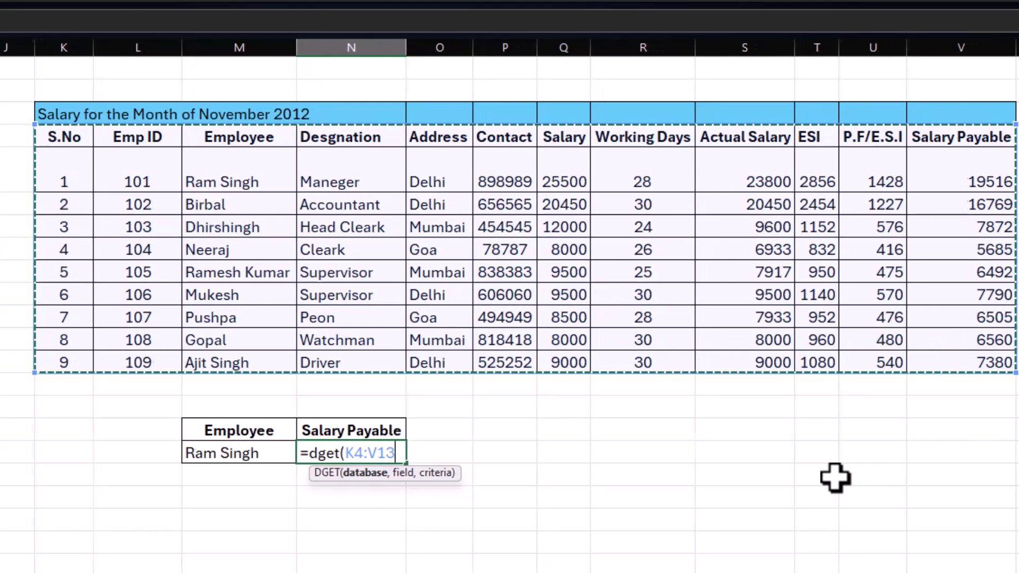
type(",")
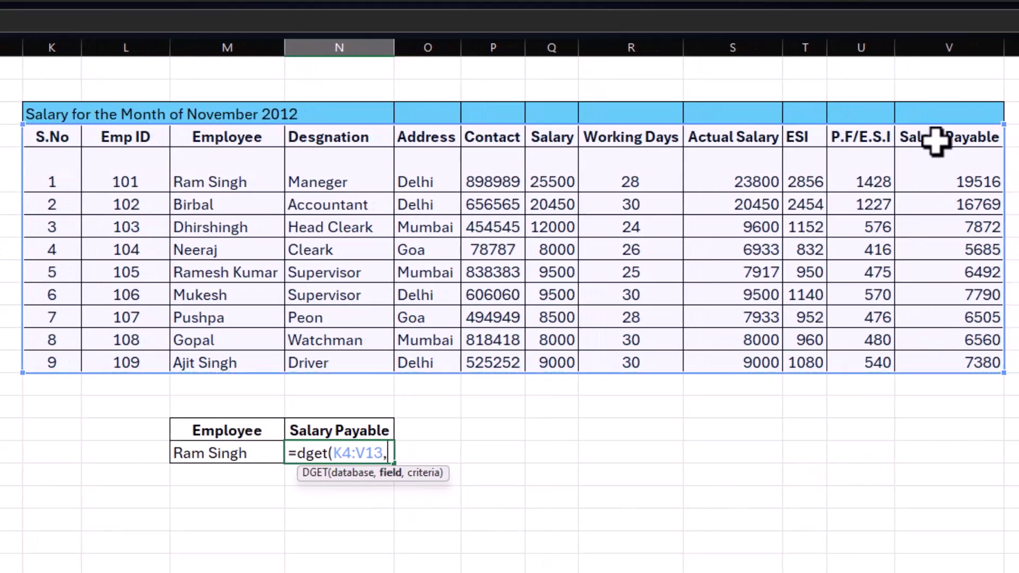
left_click(348, 431)
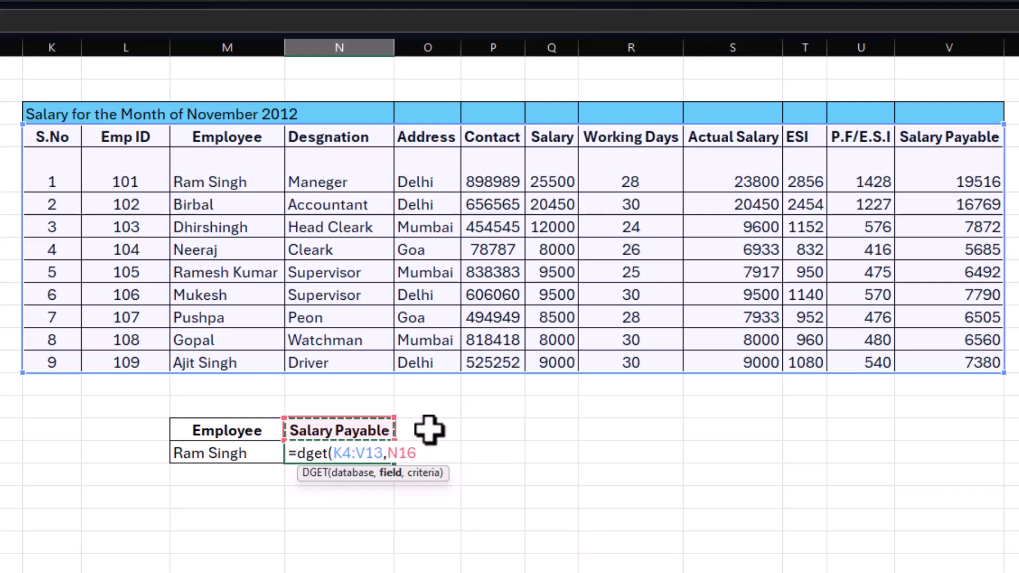
type(",")
left_click_drag(206, 431, 236, 449)
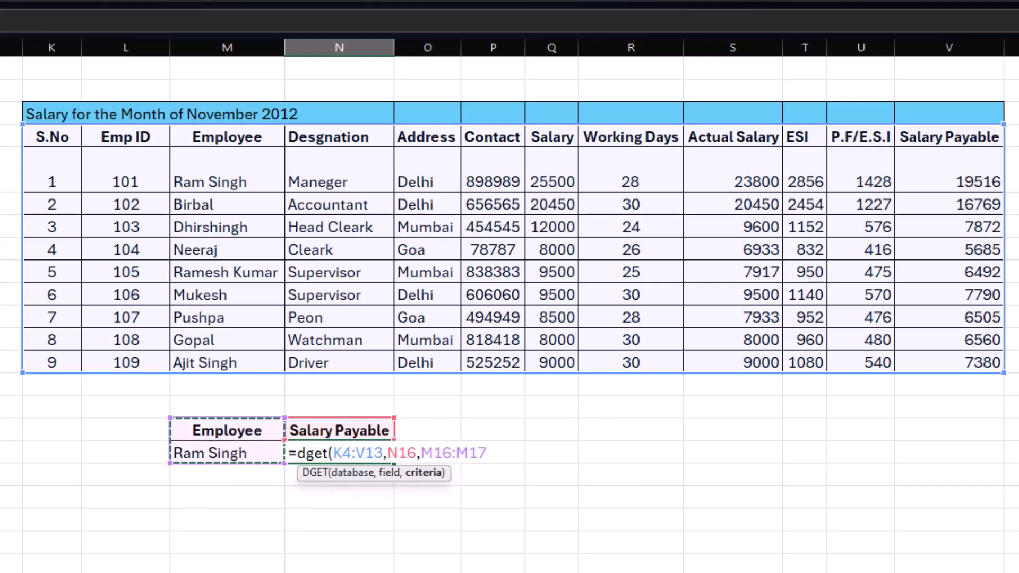
type(")")
key("Return")
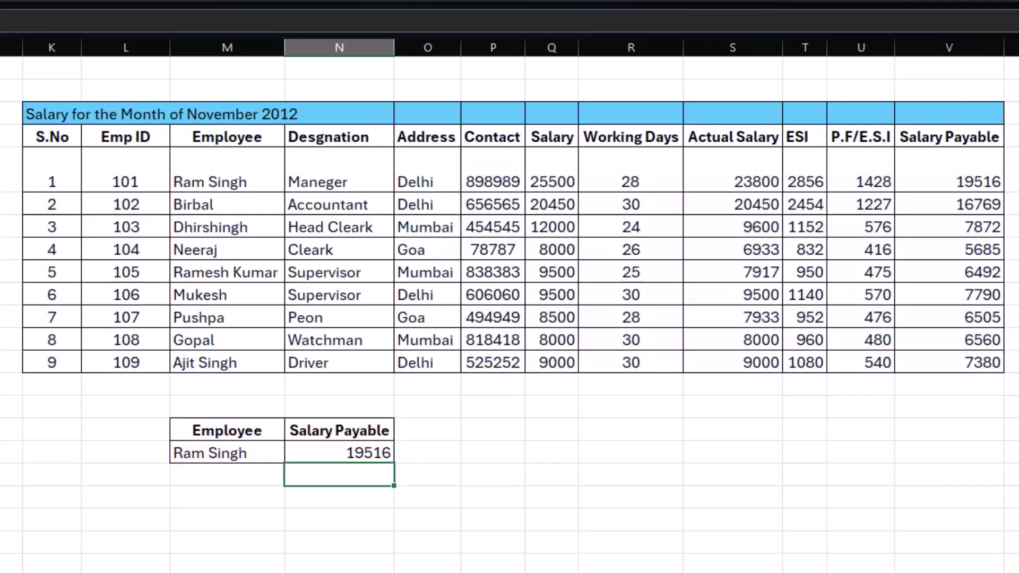
Step: Replace the employee name in M17 with the second employee's name from the salary table
left_click(233, 454)
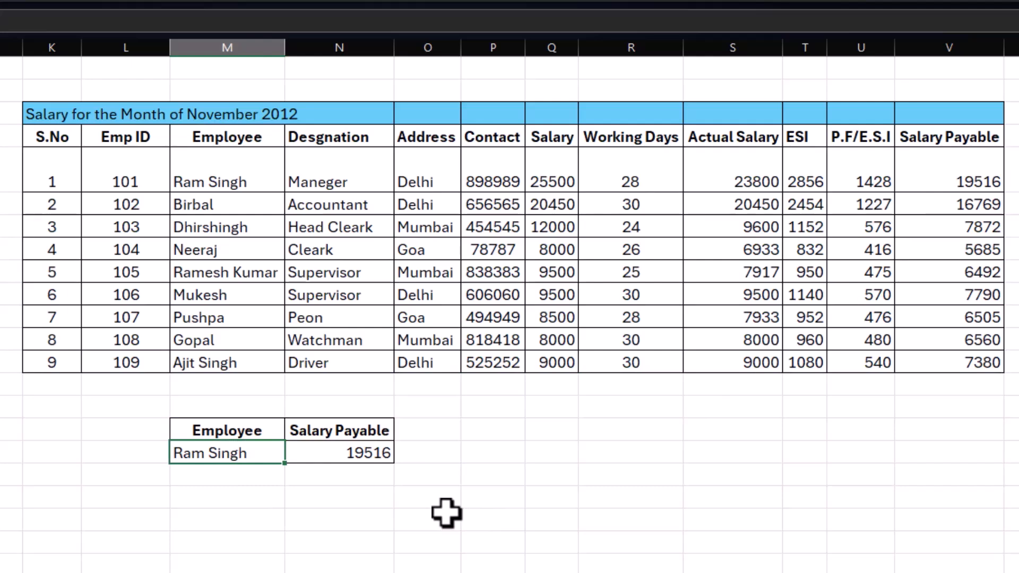
type("B")
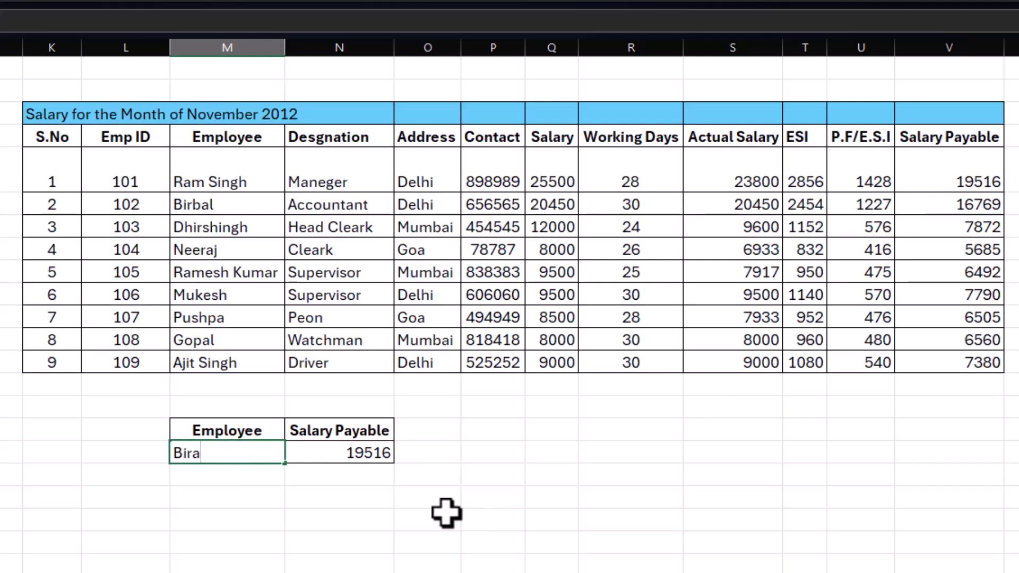
type("irbal")
key("Return")
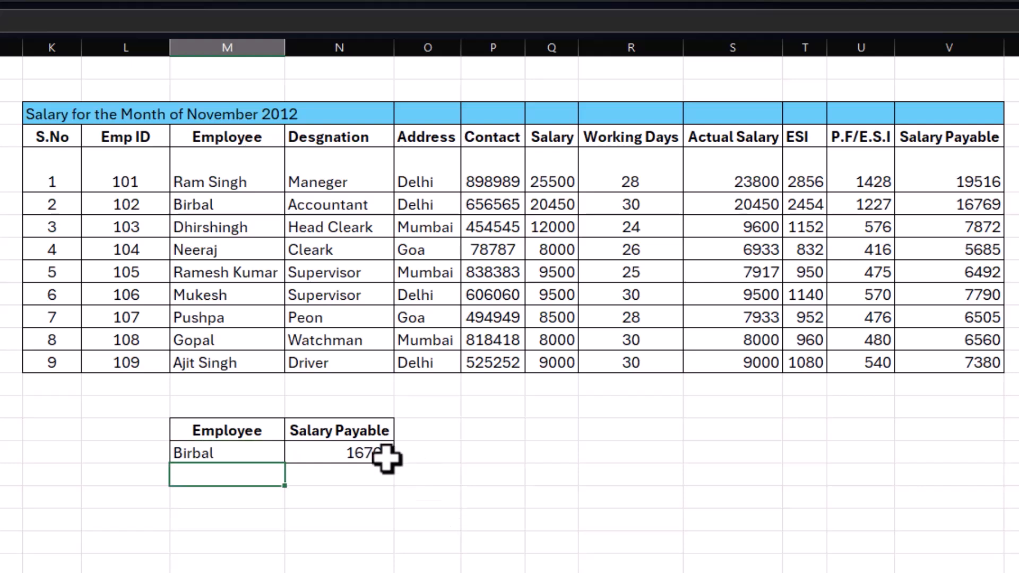
Step: Change the field argument of the DGET formula in N17 to the Emp ID header, giving =DGET(K4:V13,L4,M16:M17)
left_click(355, 458)
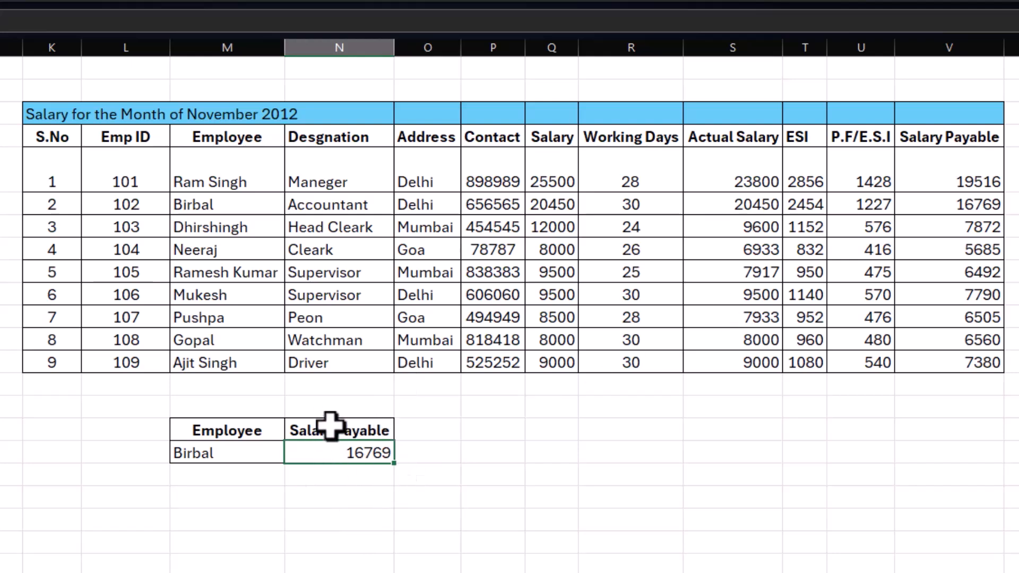
double_click(341, 453)
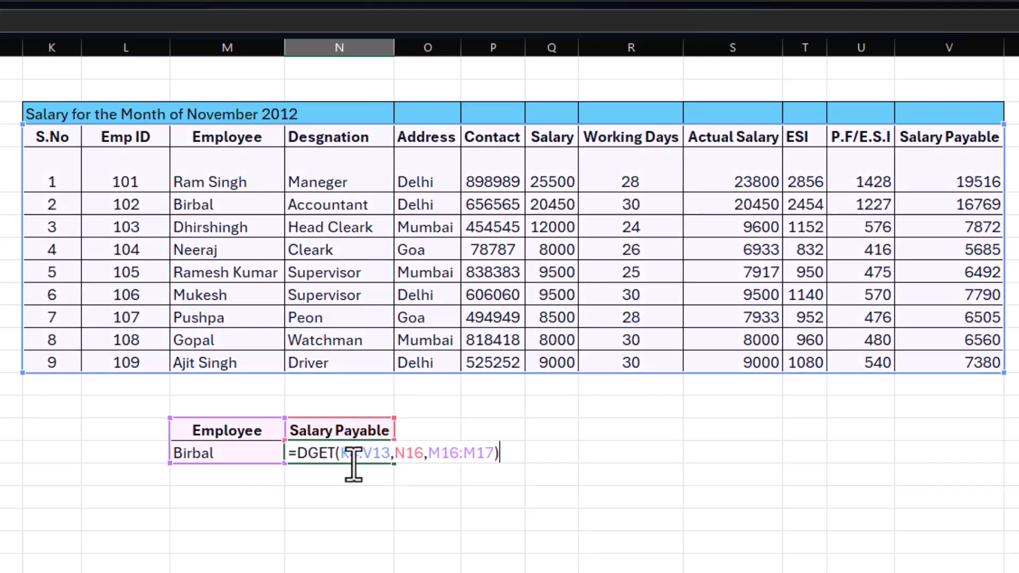
left_click(418, 454)
key("BackSpace")
key("BackSpace")
key("BackSpace")
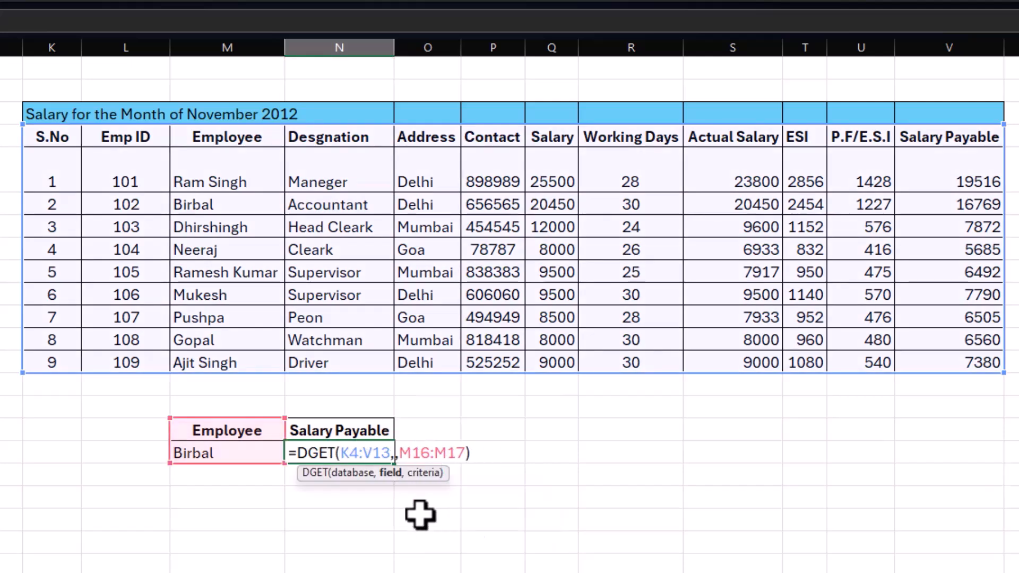
left_click(131, 136)
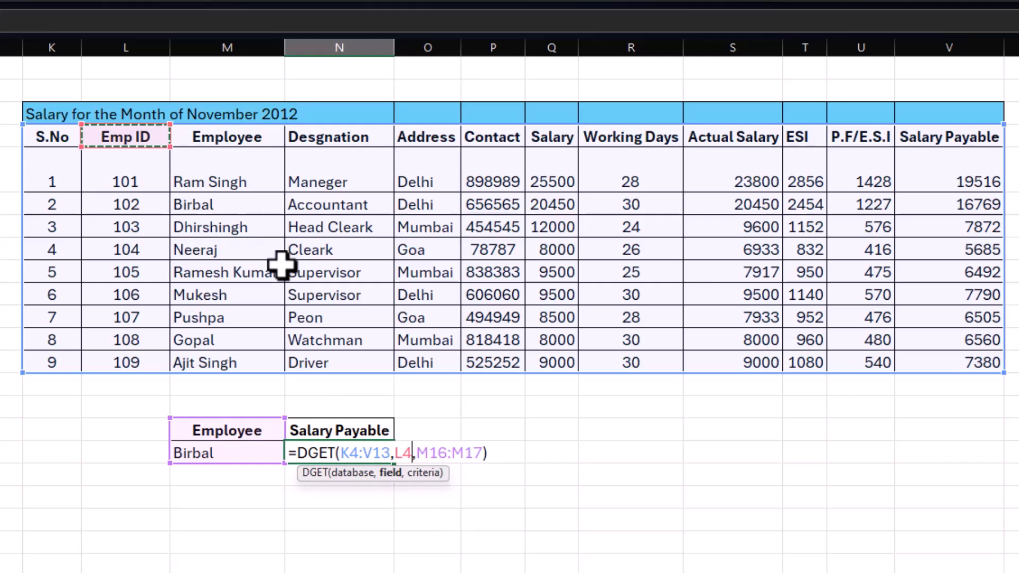
key("Return")
left_click(354, 460)
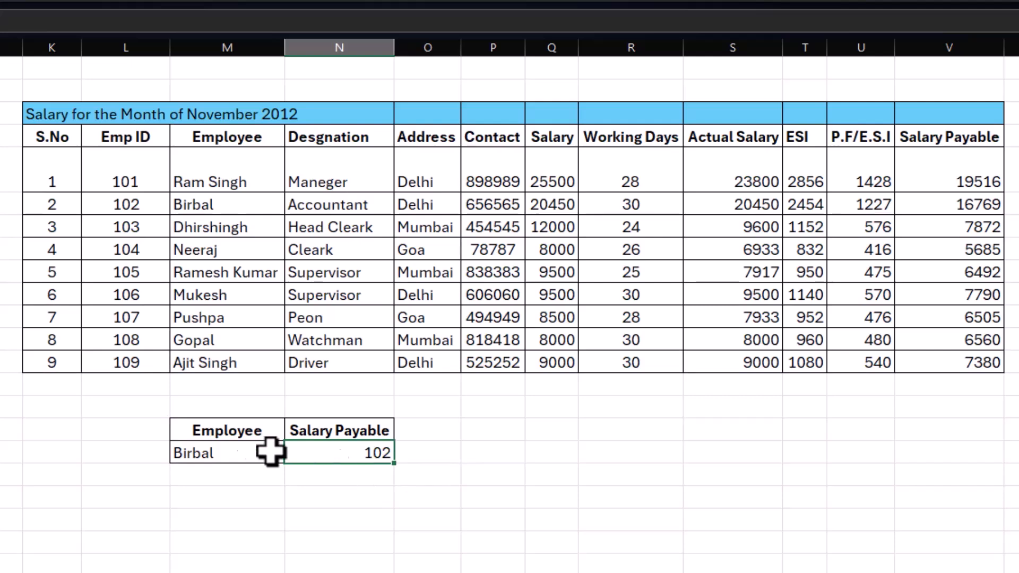
left_click_drag(229, 431, 263, 456)
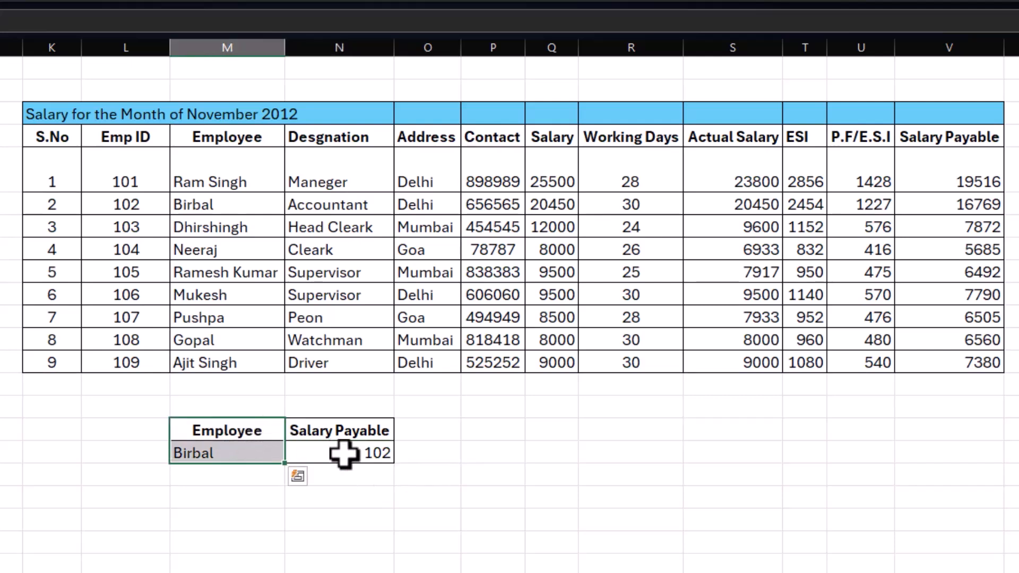
left_click(451, 458)
left_click(511, 471)
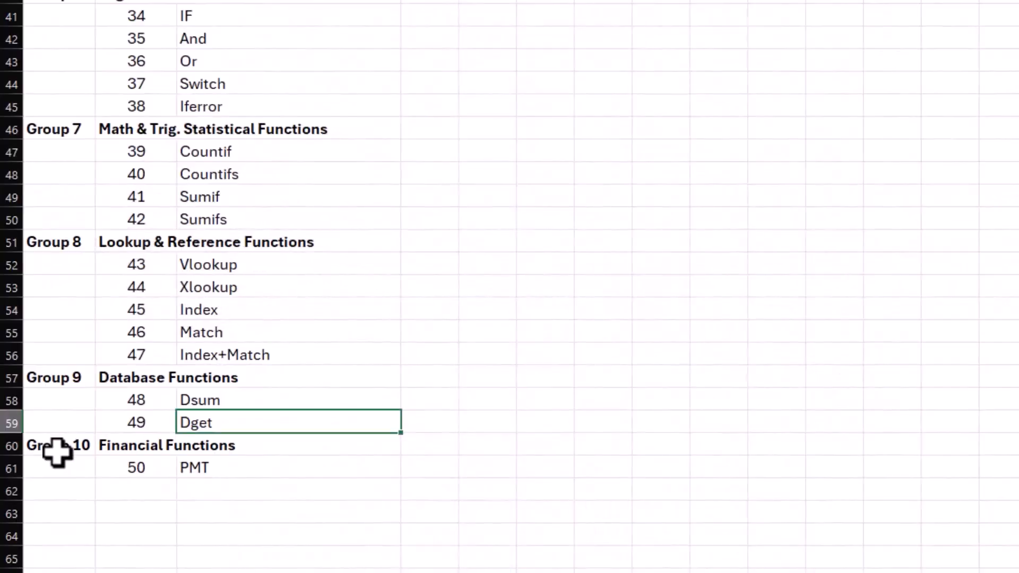
Step: Review Group 10 Financial Functions in the function list, and examine the EMI Calculator's cost, down payment, loan amount, interest rate and time cells
left_click_drag(54, 453, 204, 474)
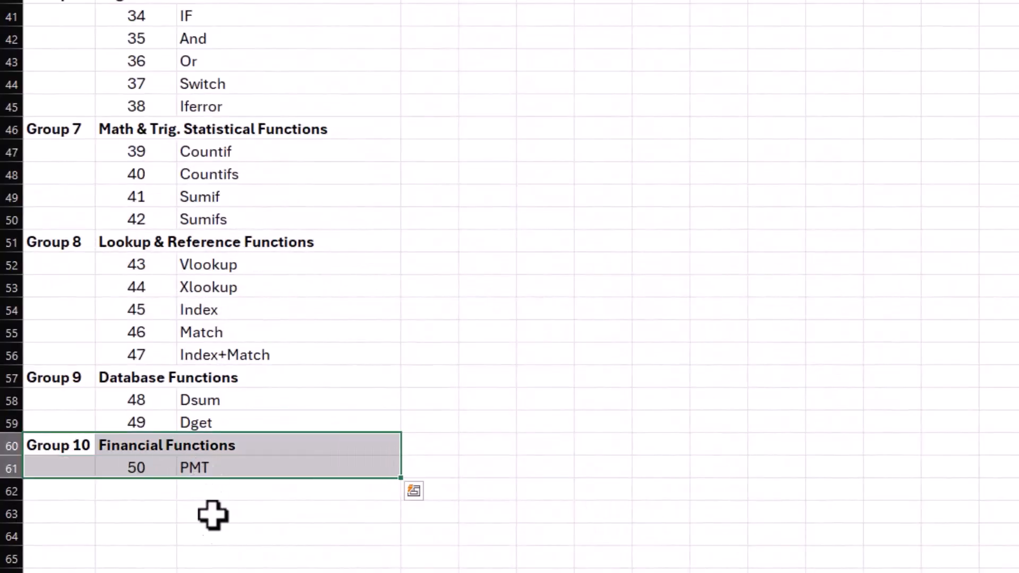
left_click(218, 496)
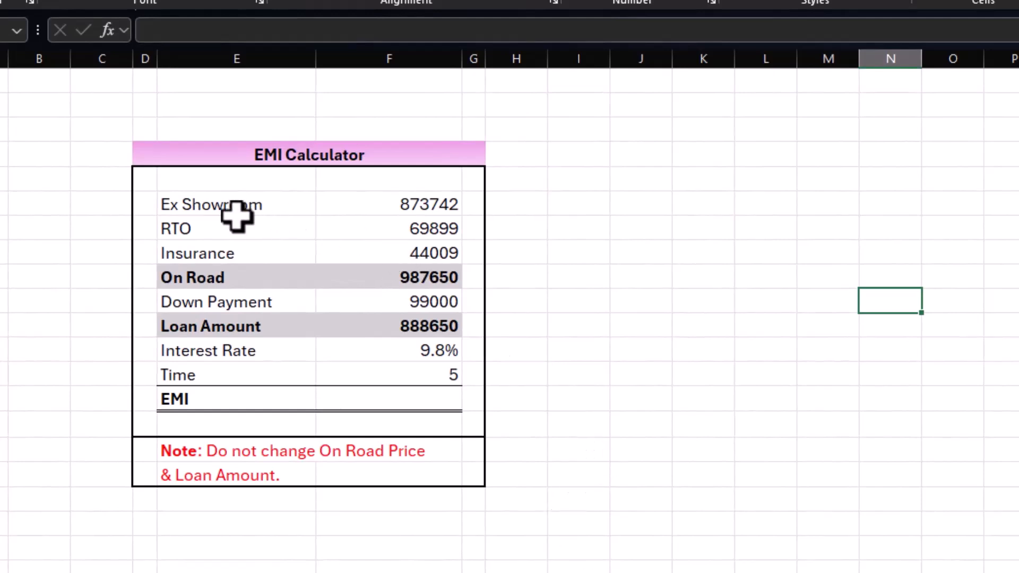
left_click(387, 198)
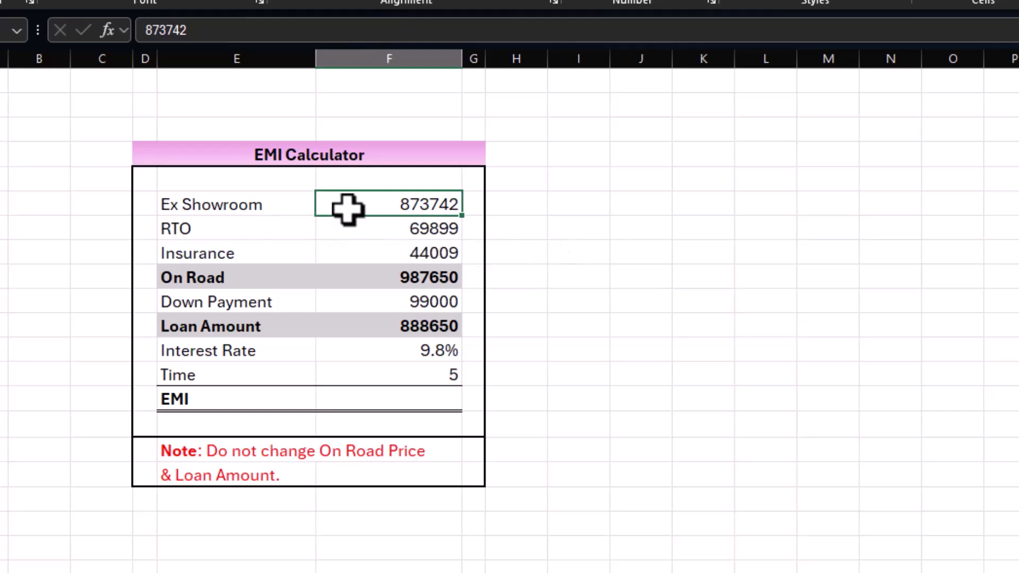
left_click(376, 230)
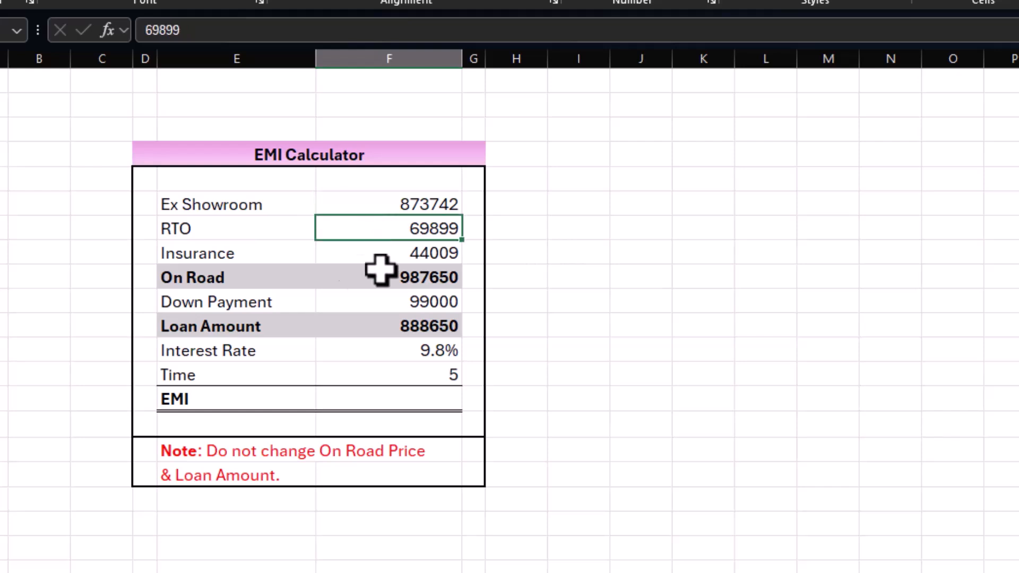
left_click(382, 253)
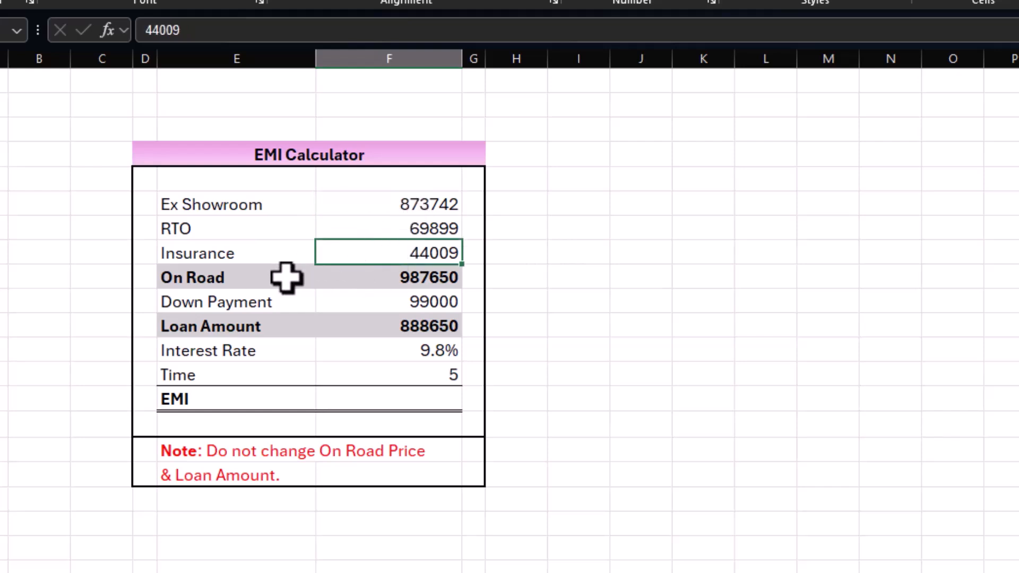
left_click(381, 275)
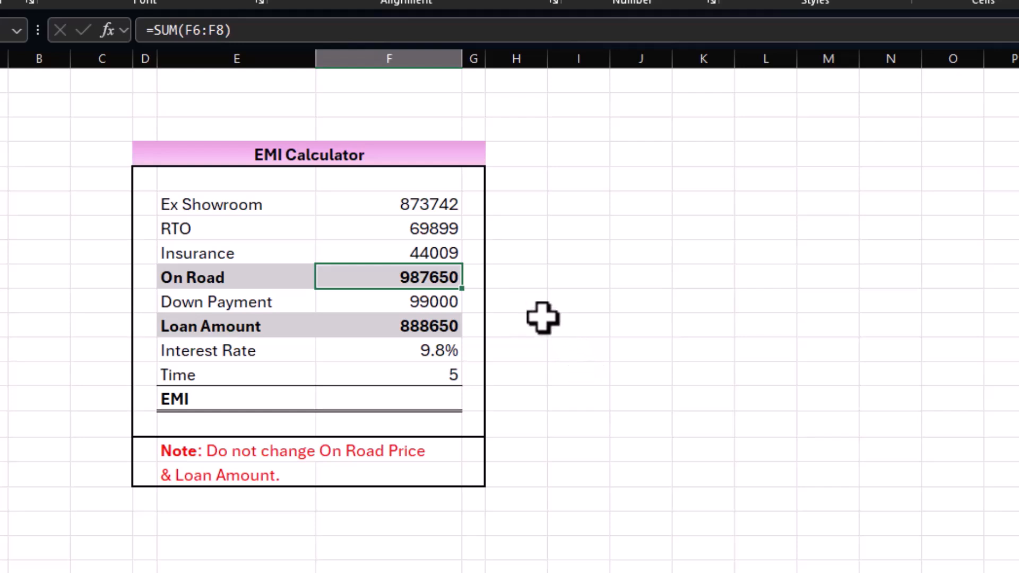
left_click(426, 303)
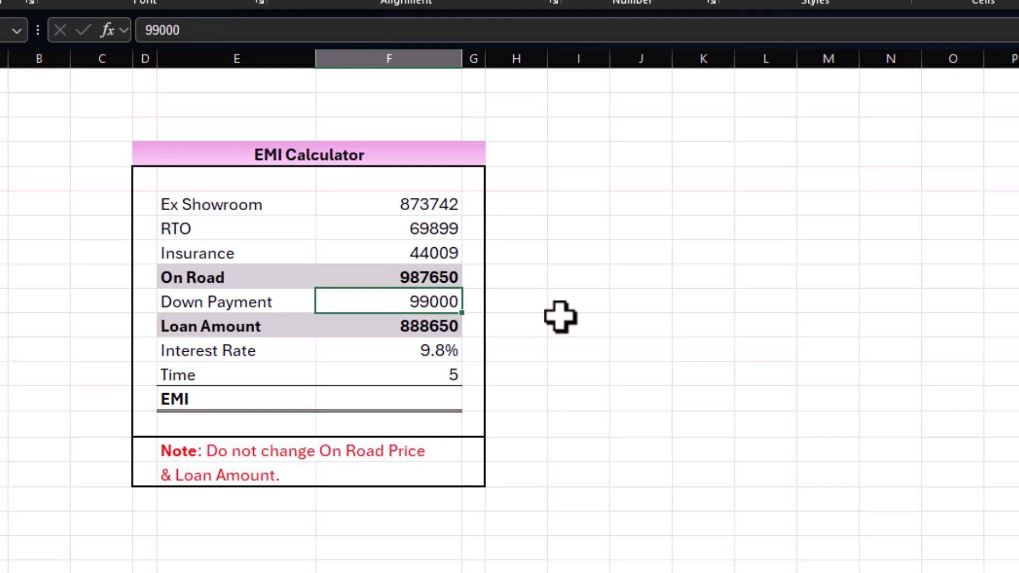
left_click(409, 328)
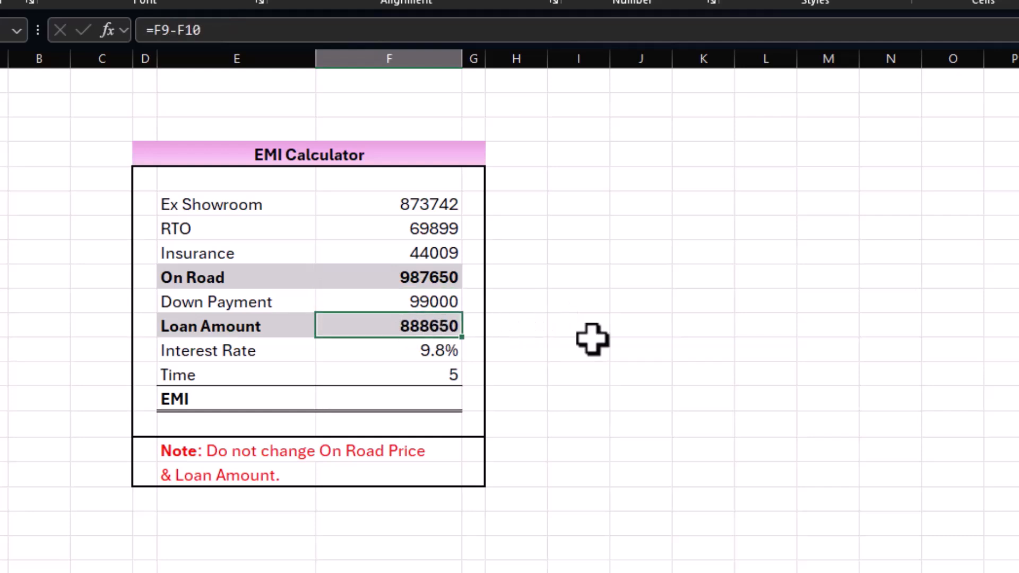
left_click(431, 351)
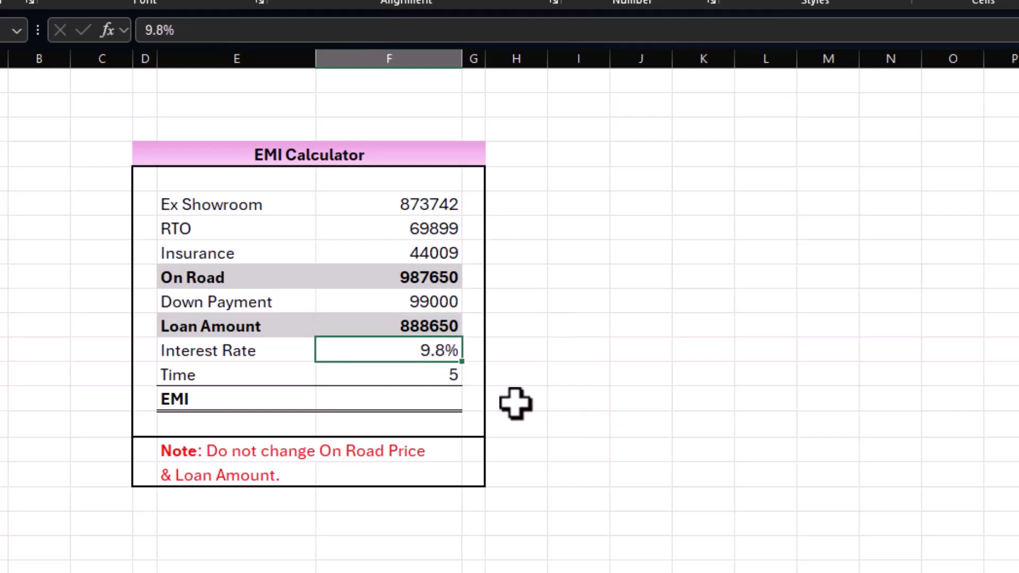
left_click(431, 376)
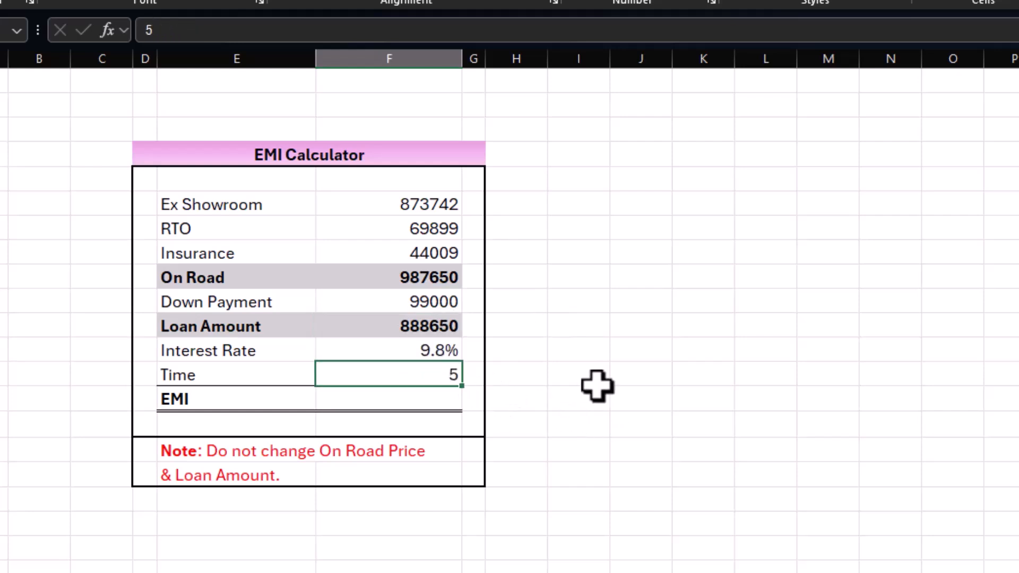
left_click(421, 352)
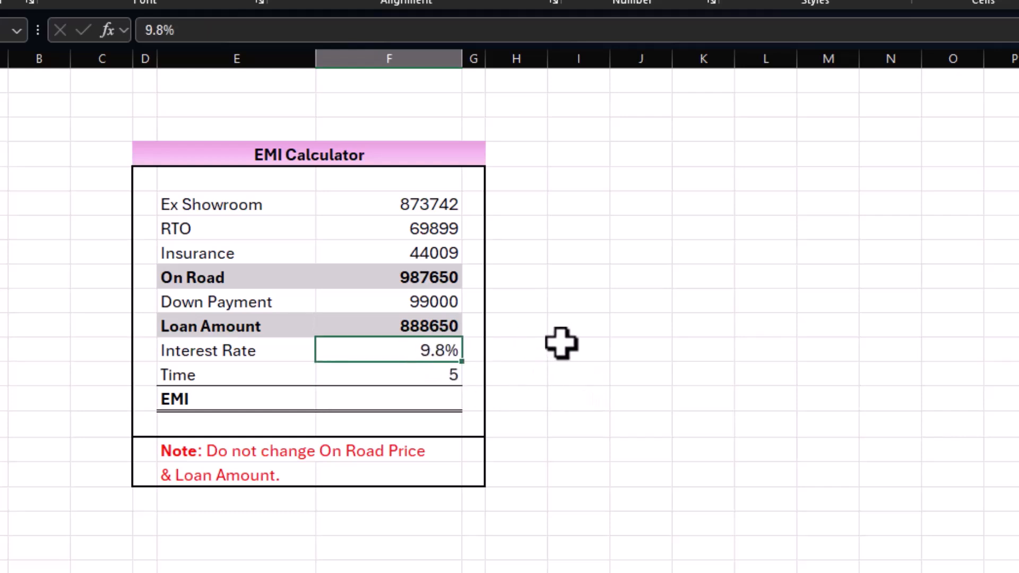
Step: Enter =PMT(F12/12,F13*12,F11) in the EMI cell F14 to calculate the monthly loan payment
left_click(399, 396)
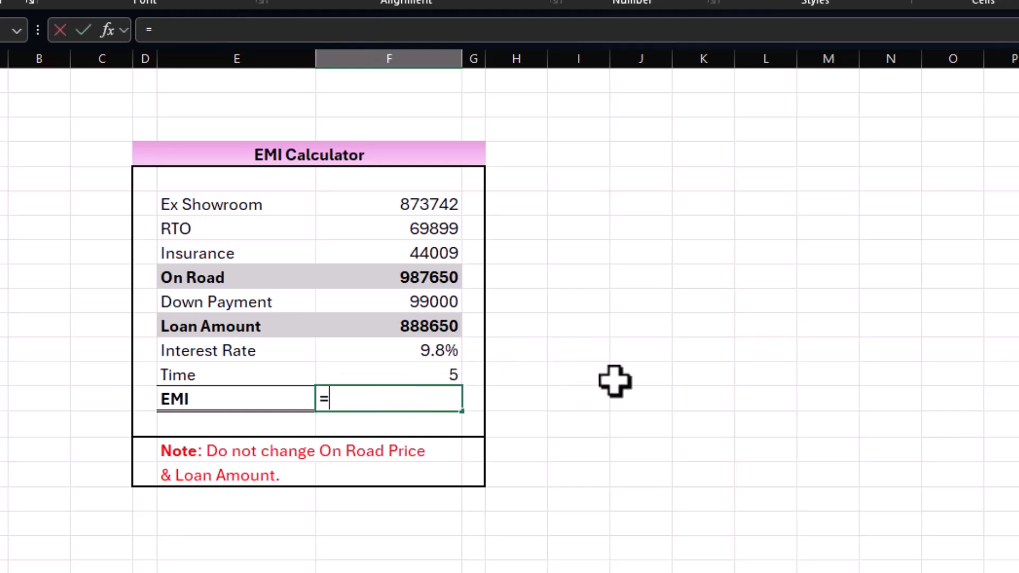
type("=pmt")
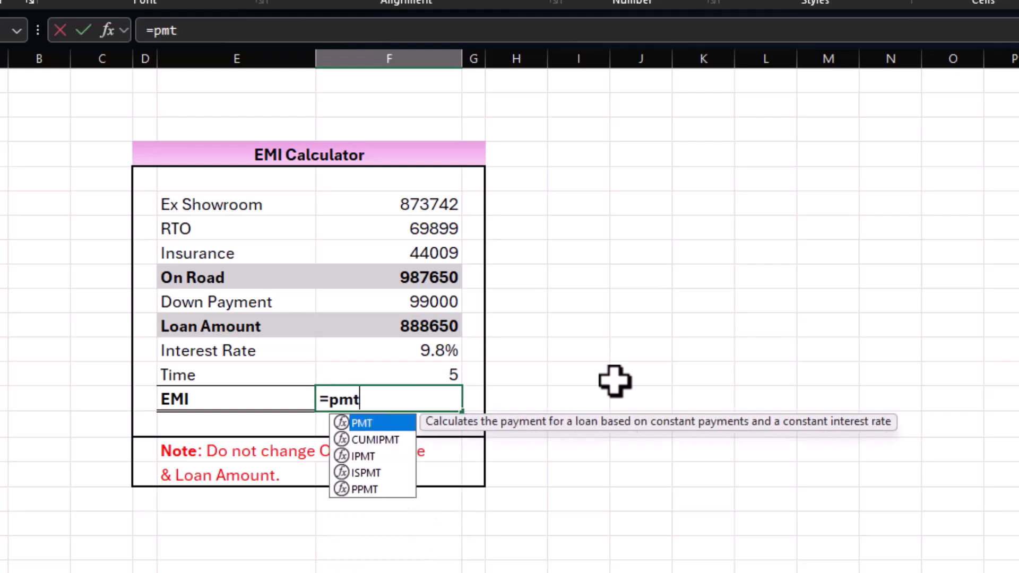
type("(")
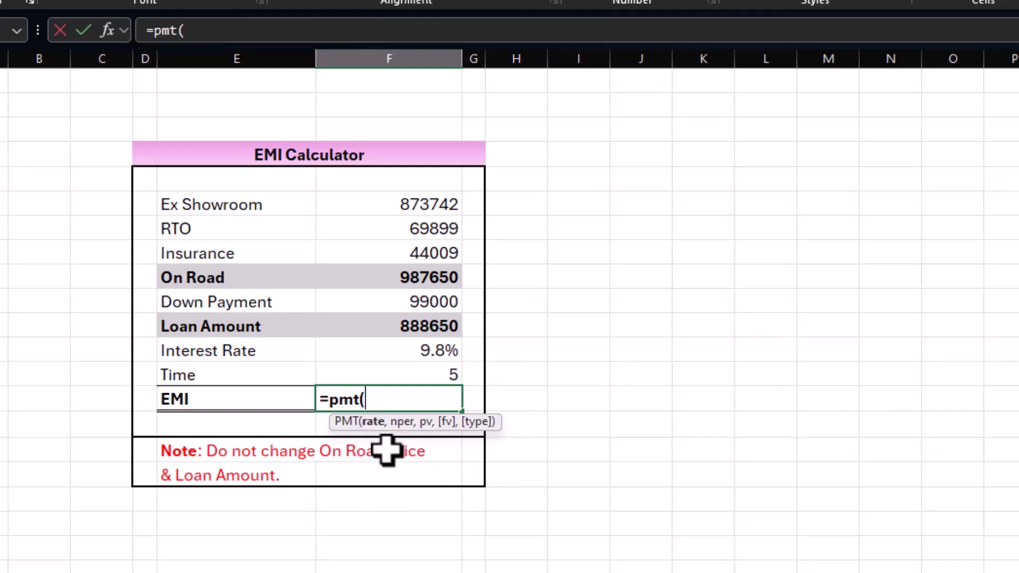
left_click(431, 347)
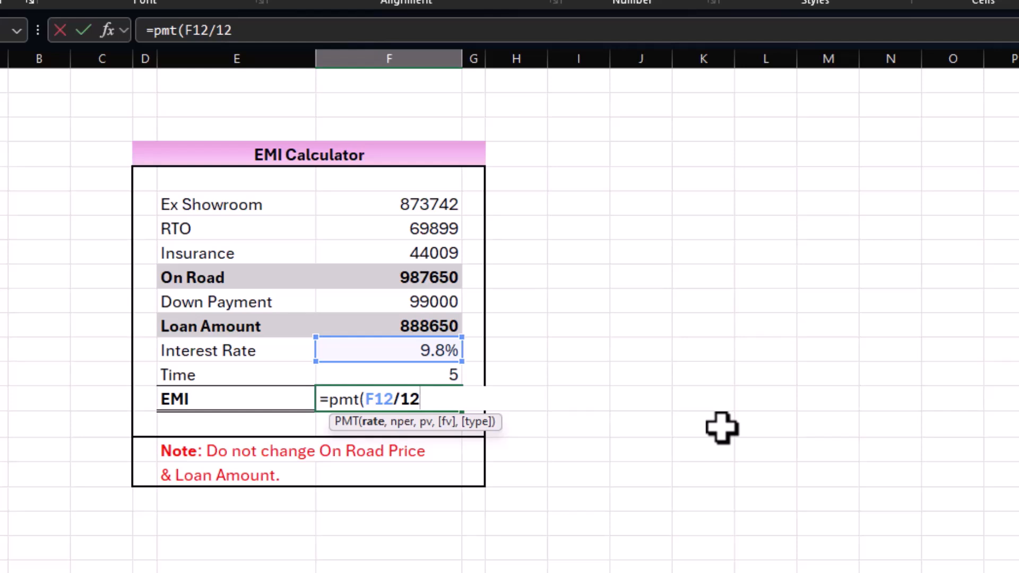
type(",")
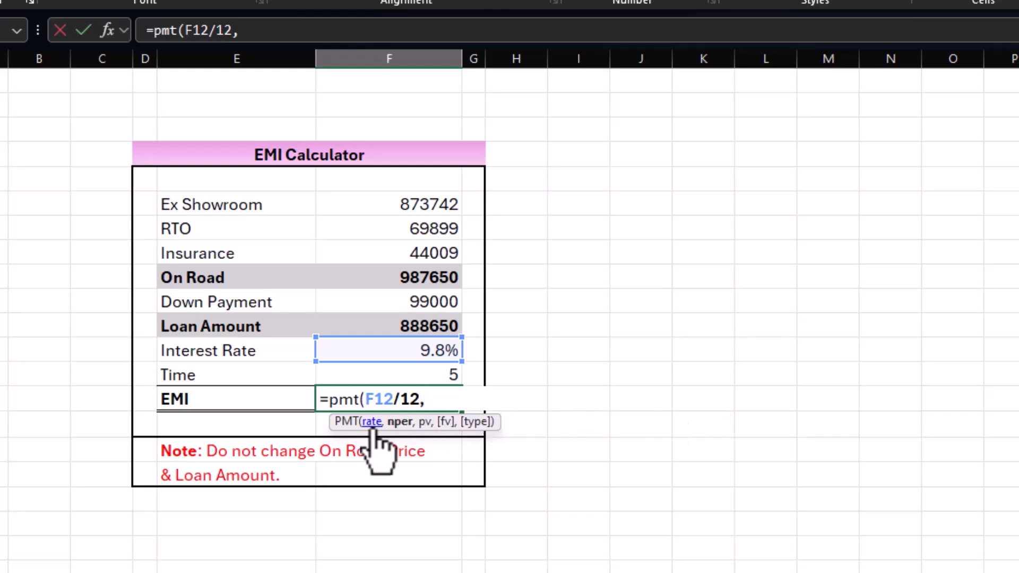
left_click(406, 374)
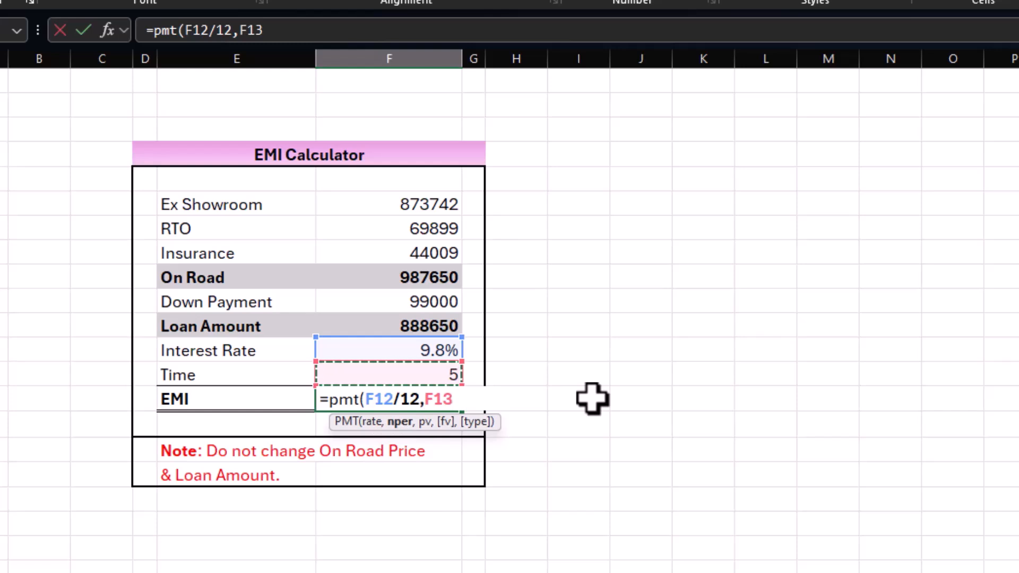
type("*")
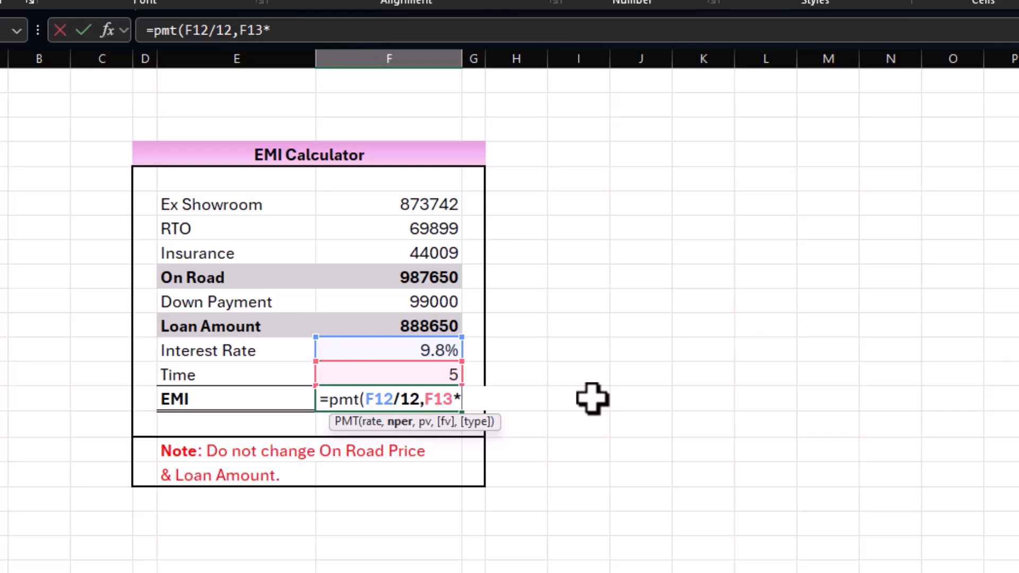
type("12")
type(",")
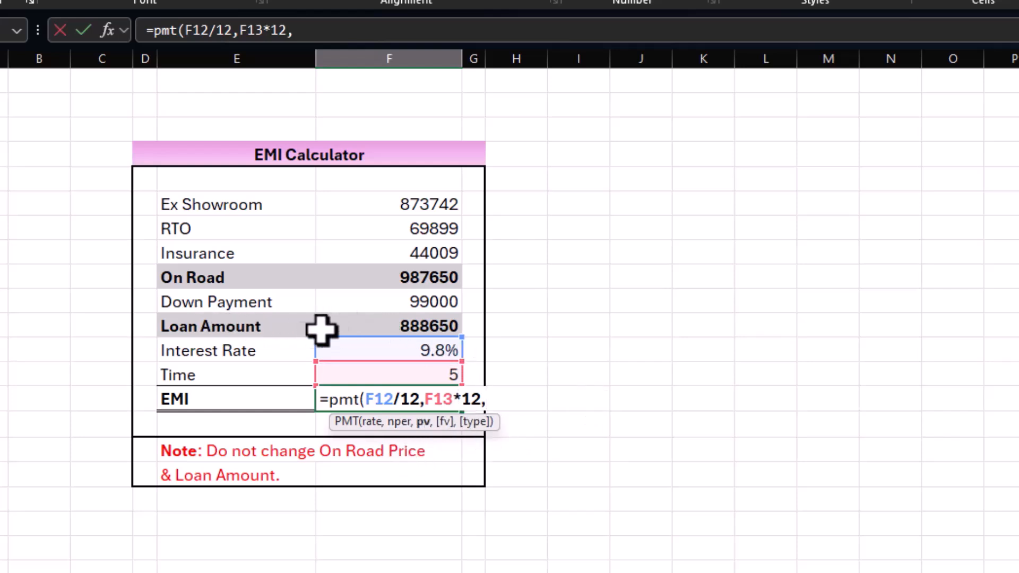
left_click(390, 324)
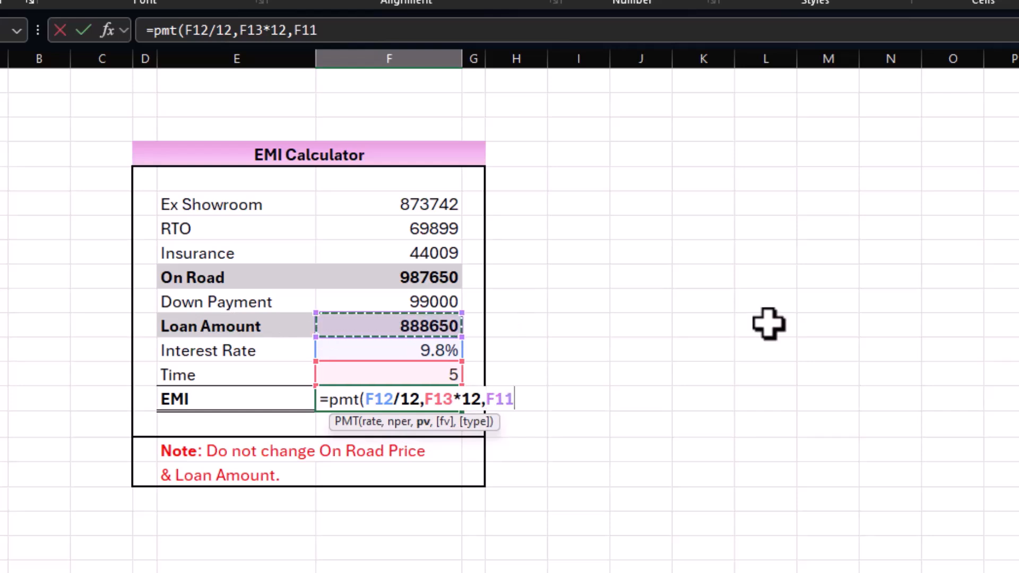
type(")")
key("Return")
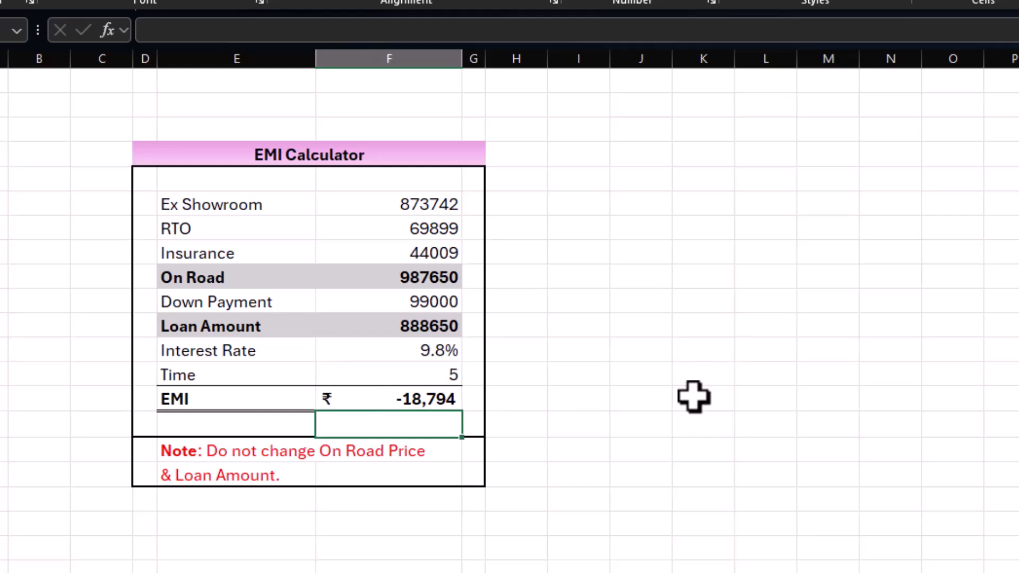
Step: Put a minus sign before PMT in the EMI formula so it reads =-PMT(F12/12,F13*12,F11)
key("Up")
key("F2")
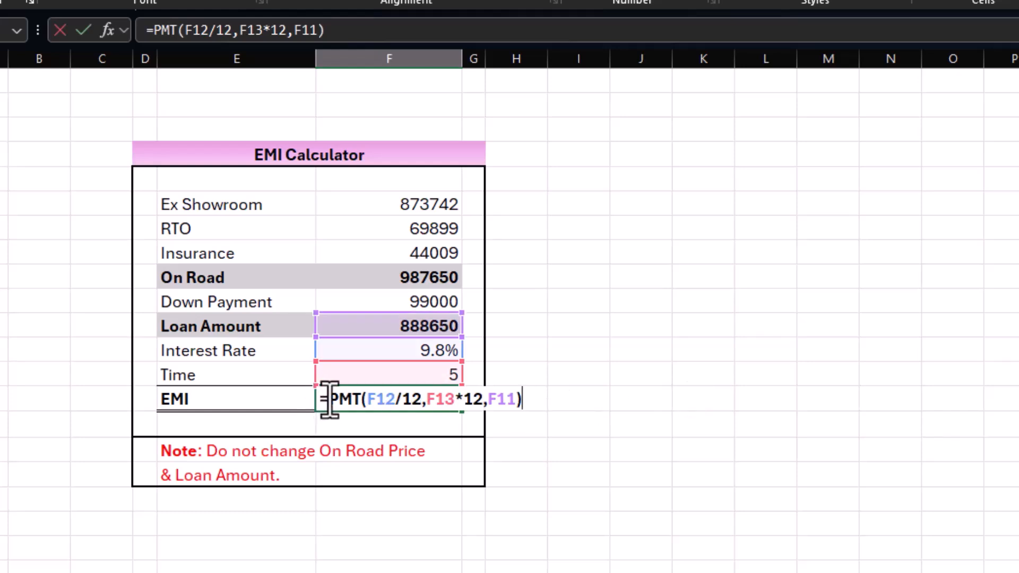
type("-")
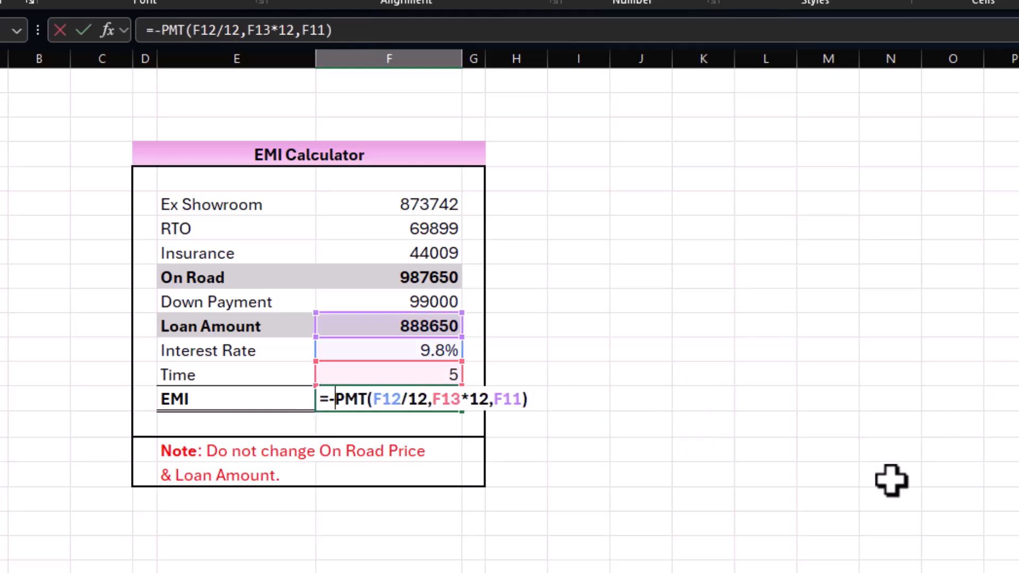
key("Return")
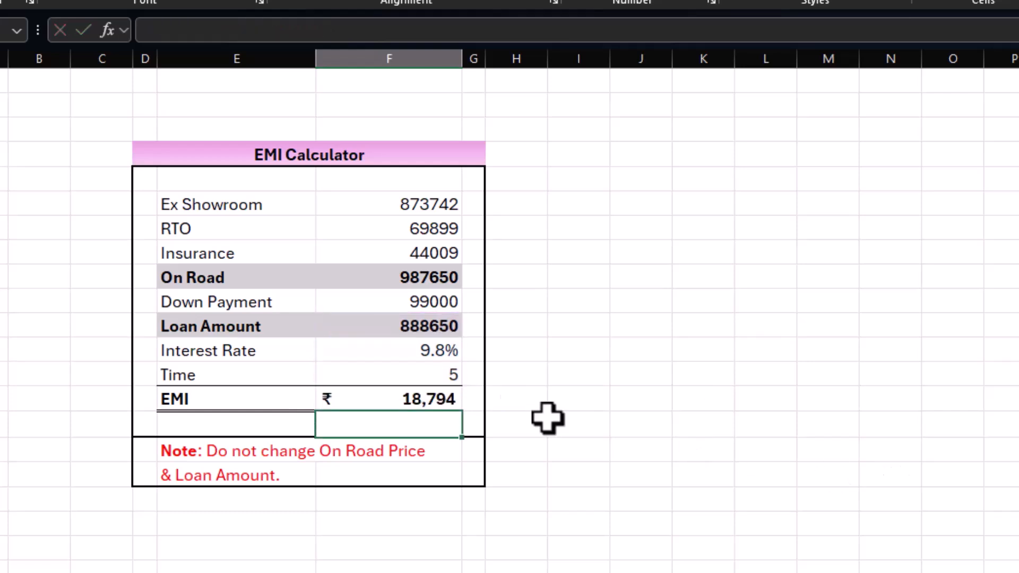
left_click(413, 399)
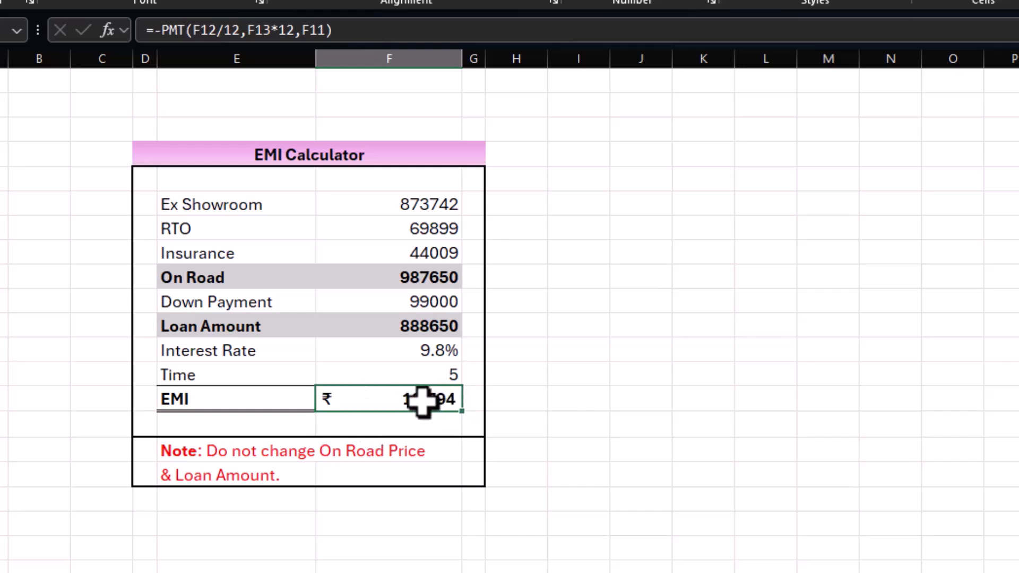
left_click(537, 397)
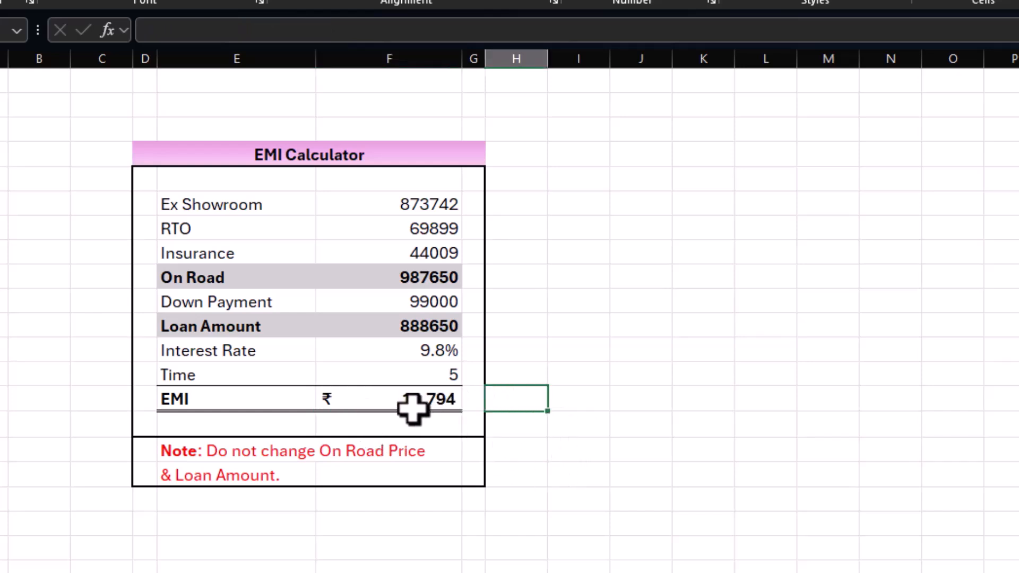
left_click(621, 403)
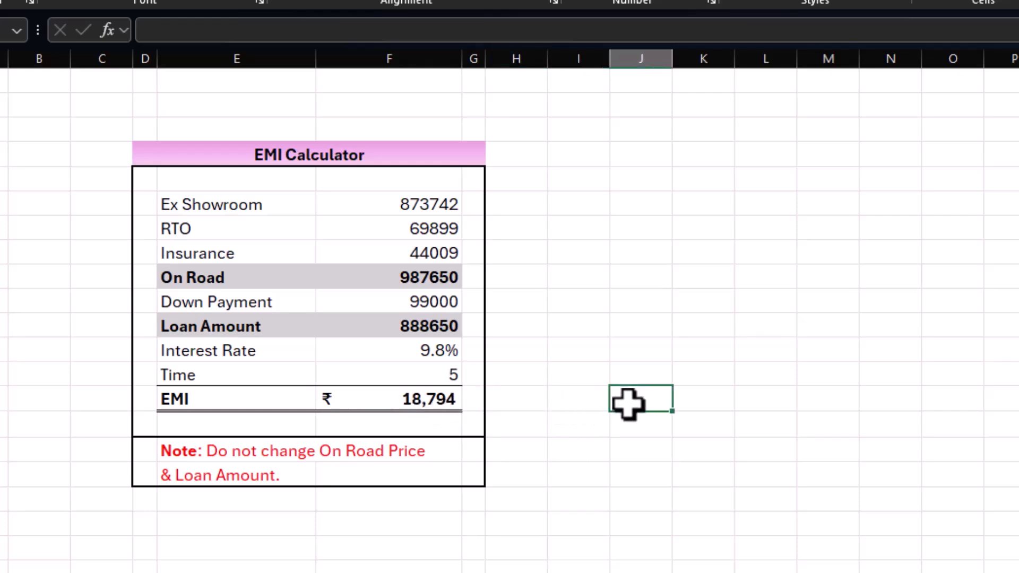
left_click_drag(592, 180, 587, 412)
left_click_drag(664, 176, 646, 418)
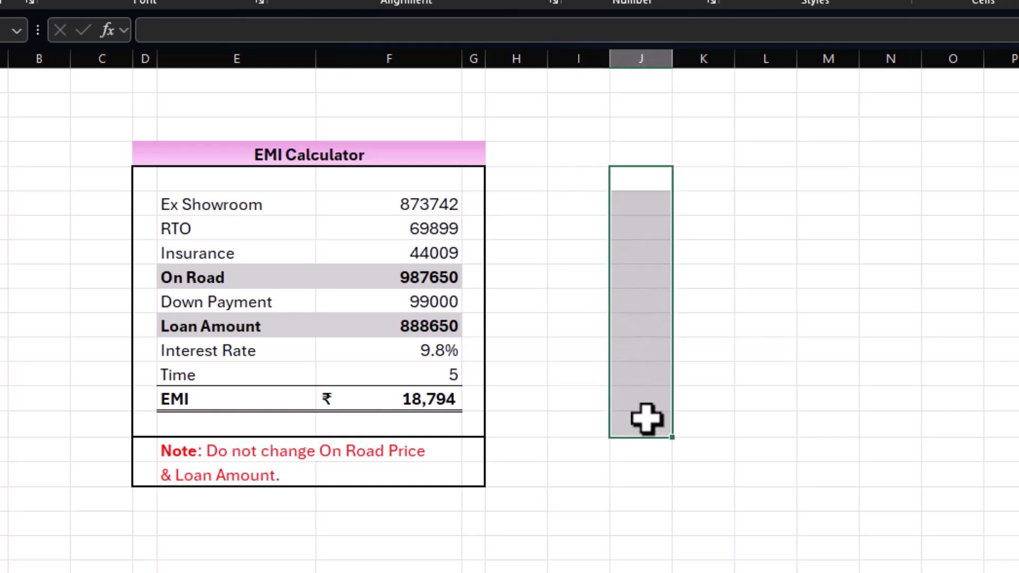
left_click(653, 458)
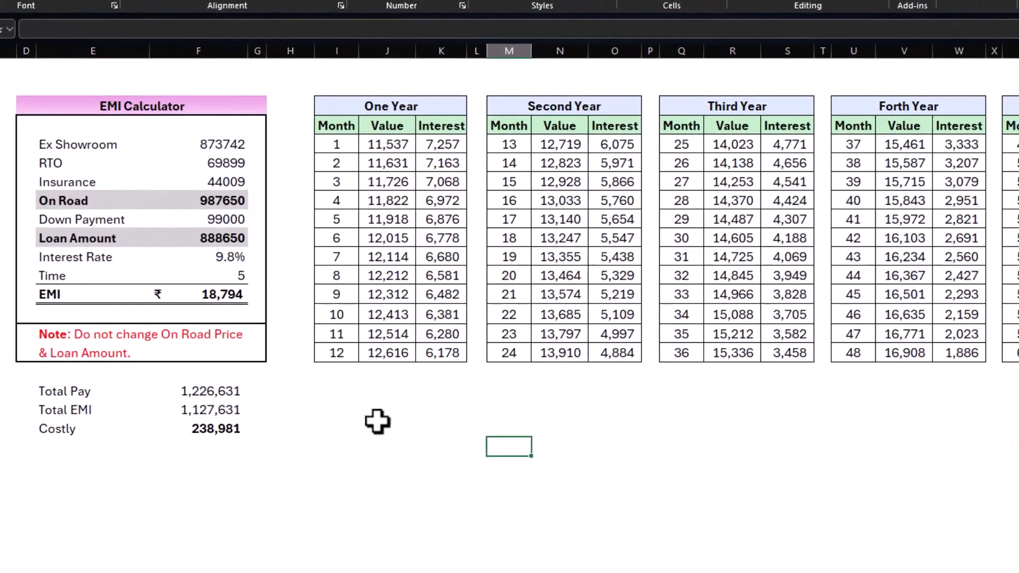
Step: Examine the EMI schedule from the One Year to the Fifth Year table, comparing the PPMT formulas under Value with the IPMT formulas under Interest
left_click(397, 106)
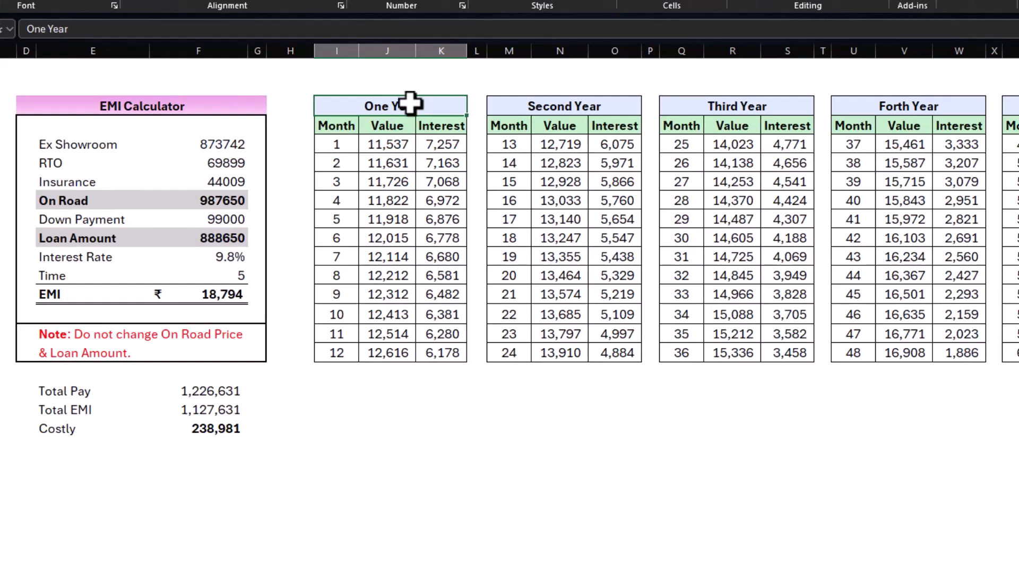
left_click(384, 147)
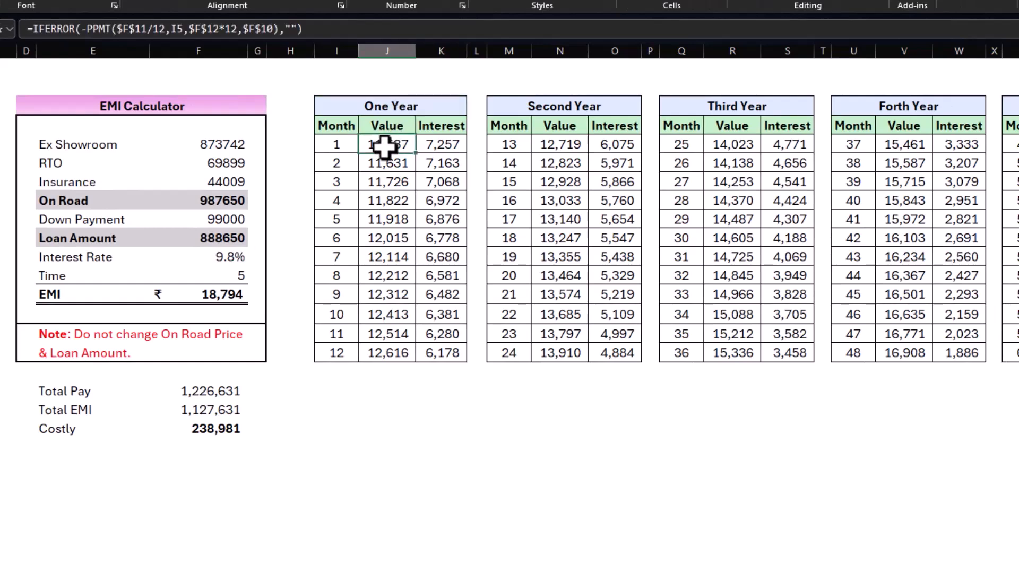
left_click(447, 147)
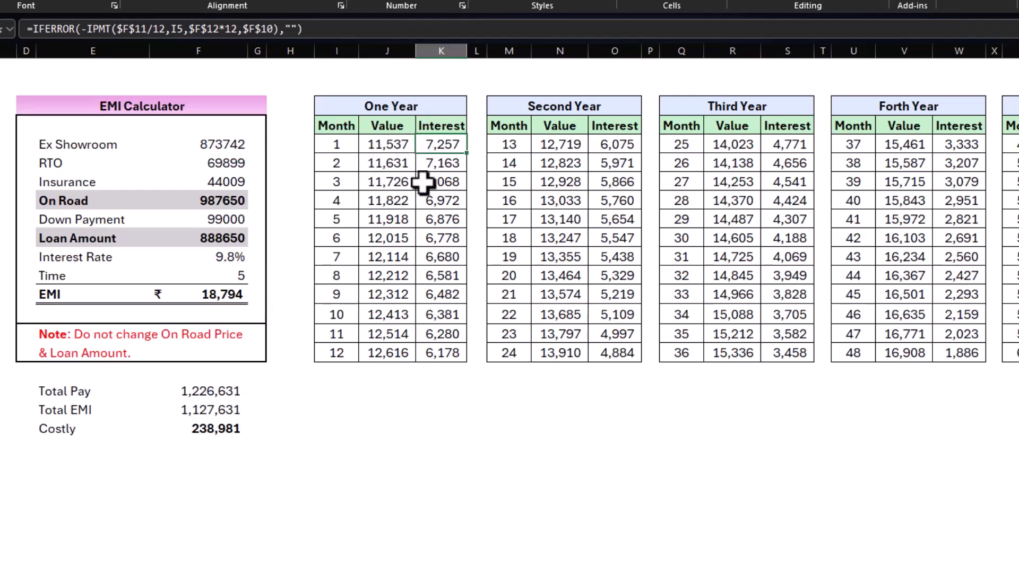
left_click_drag(435, 147, 439, 350)
left_click_drag(396, 148, 390, 351)
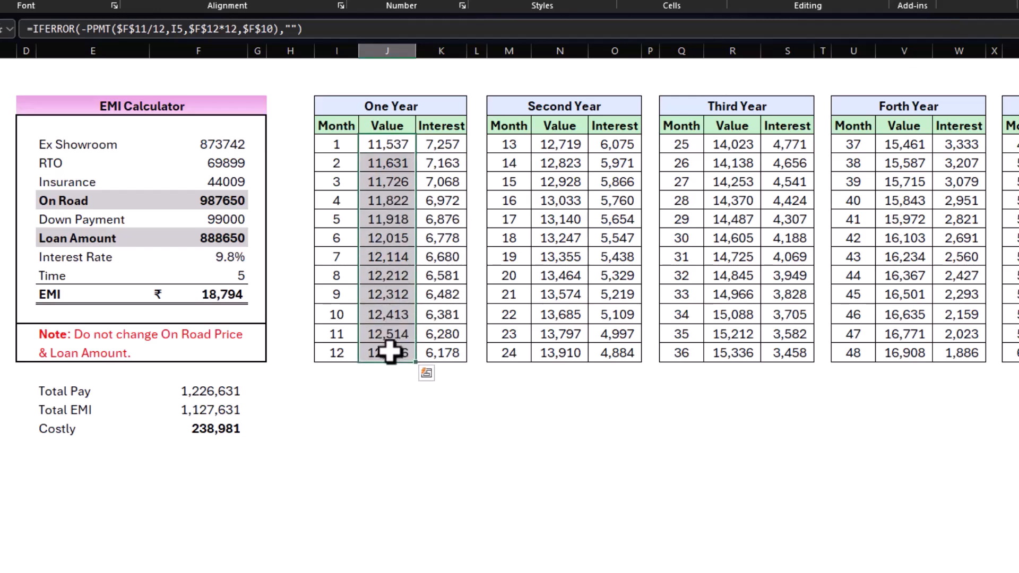
left_click_drag(405, 142, 423, 182)
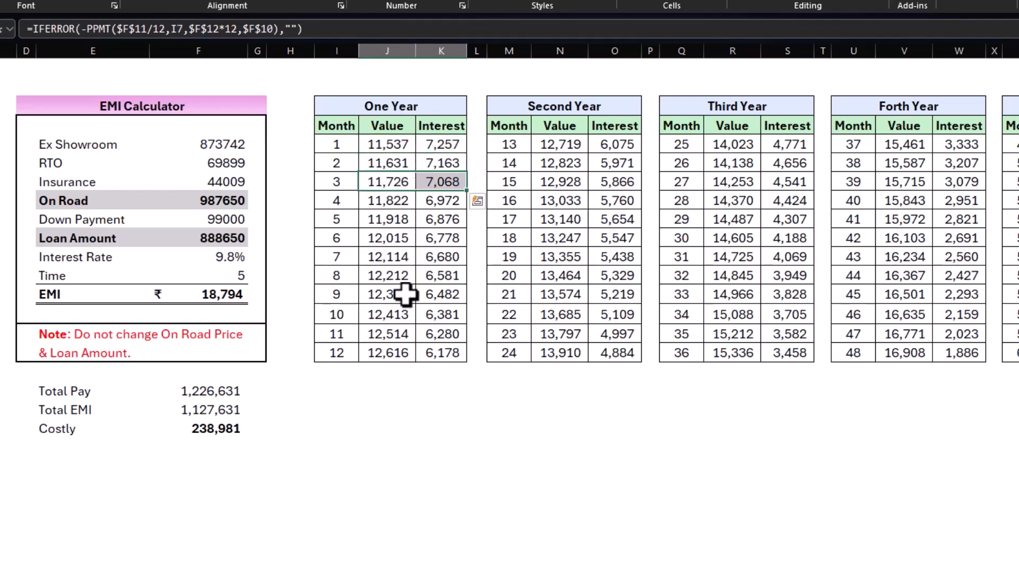
left_click(439, 296)
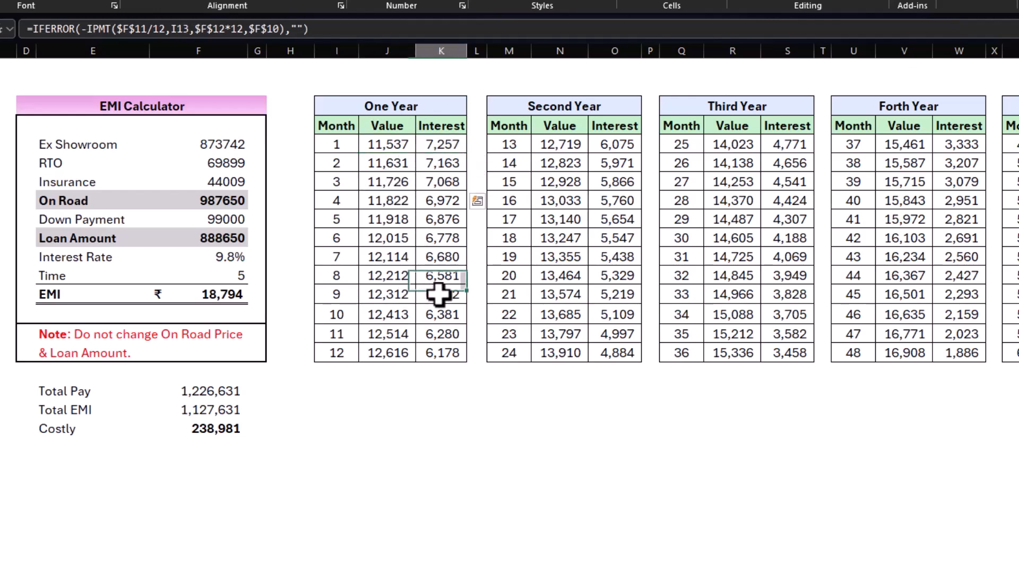
left_click(388, 294)
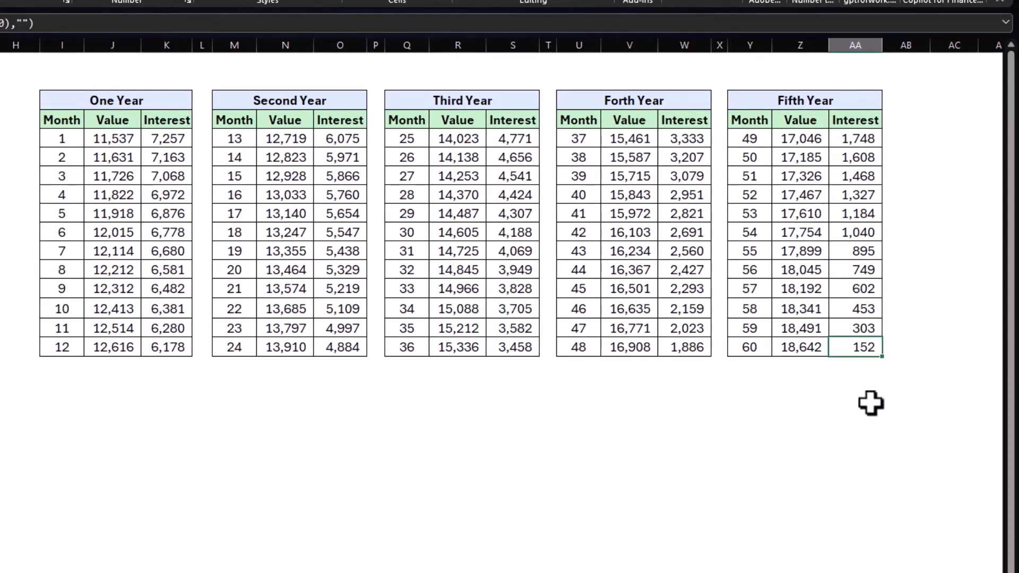
left_click(799, 348)
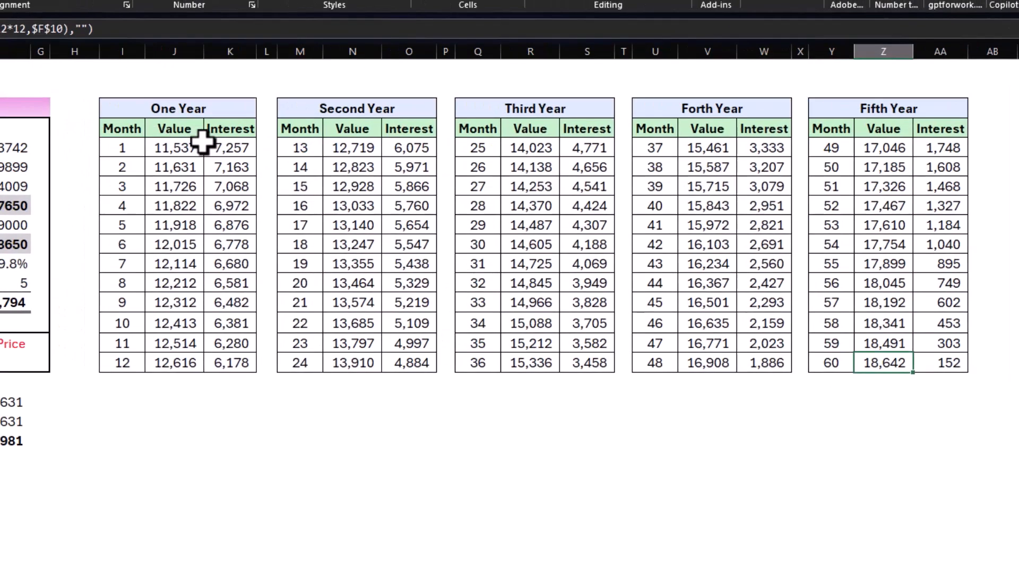
left_click(184, 147)
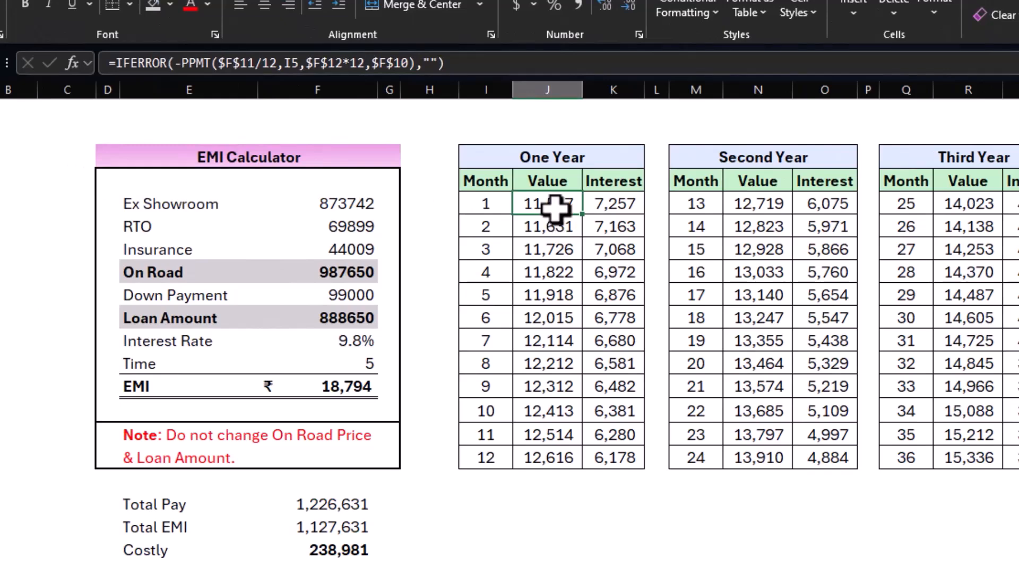
left_click(608, 203)
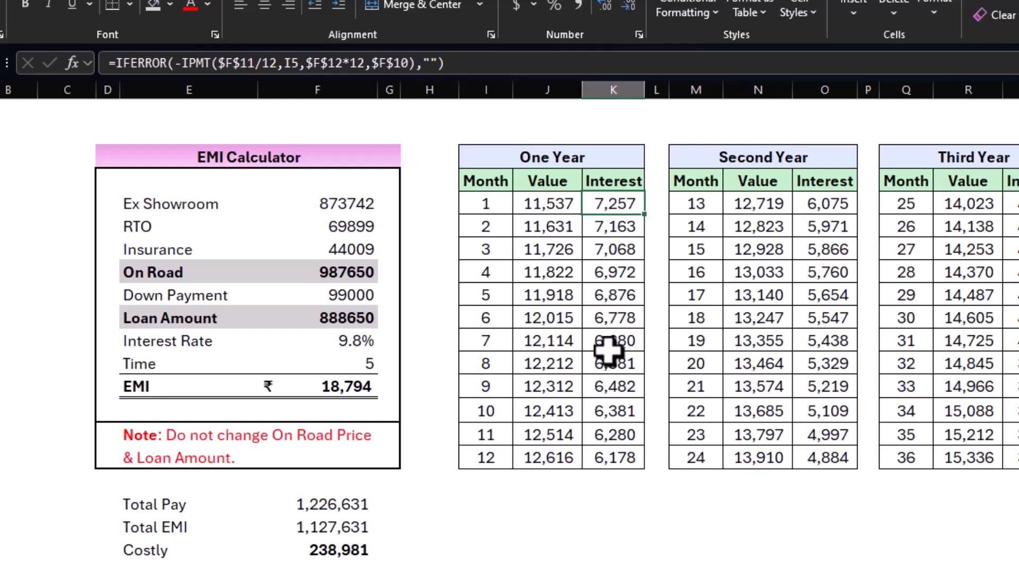
left_click(617, 484)
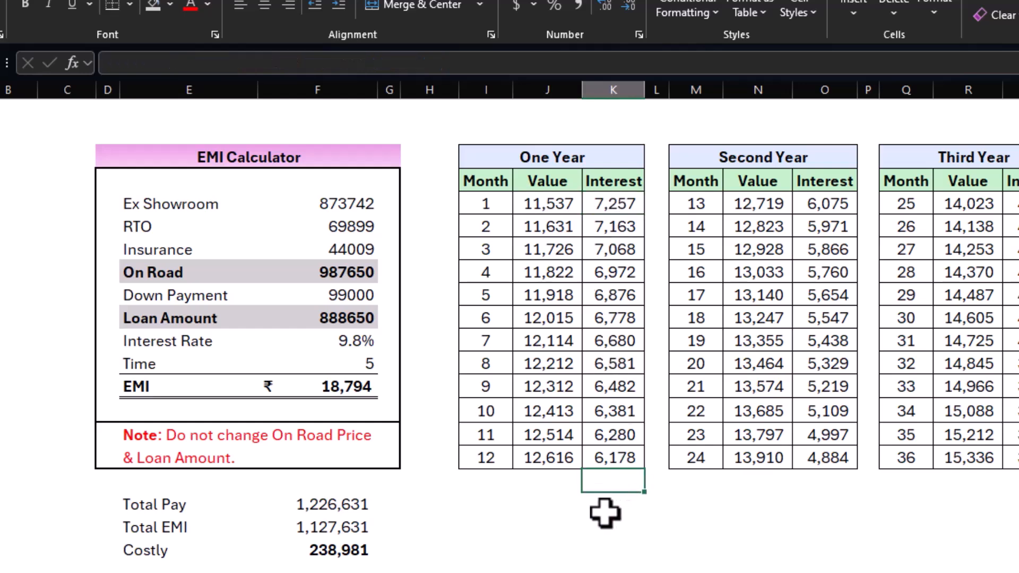